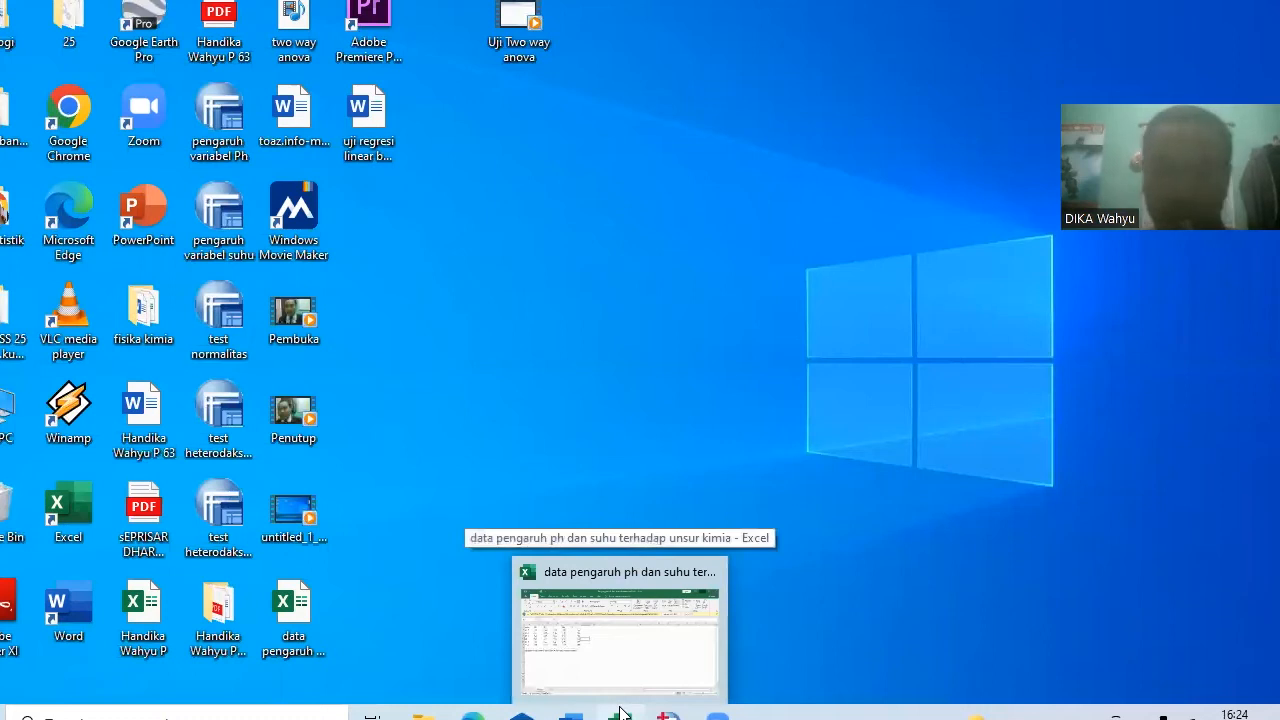
- Copy the six rows of values under the headers from the workbook "data pengaruh ph dan suhu terhadap unsur kimia"
{"action": "left_click", "coordinate": [651, 640]}
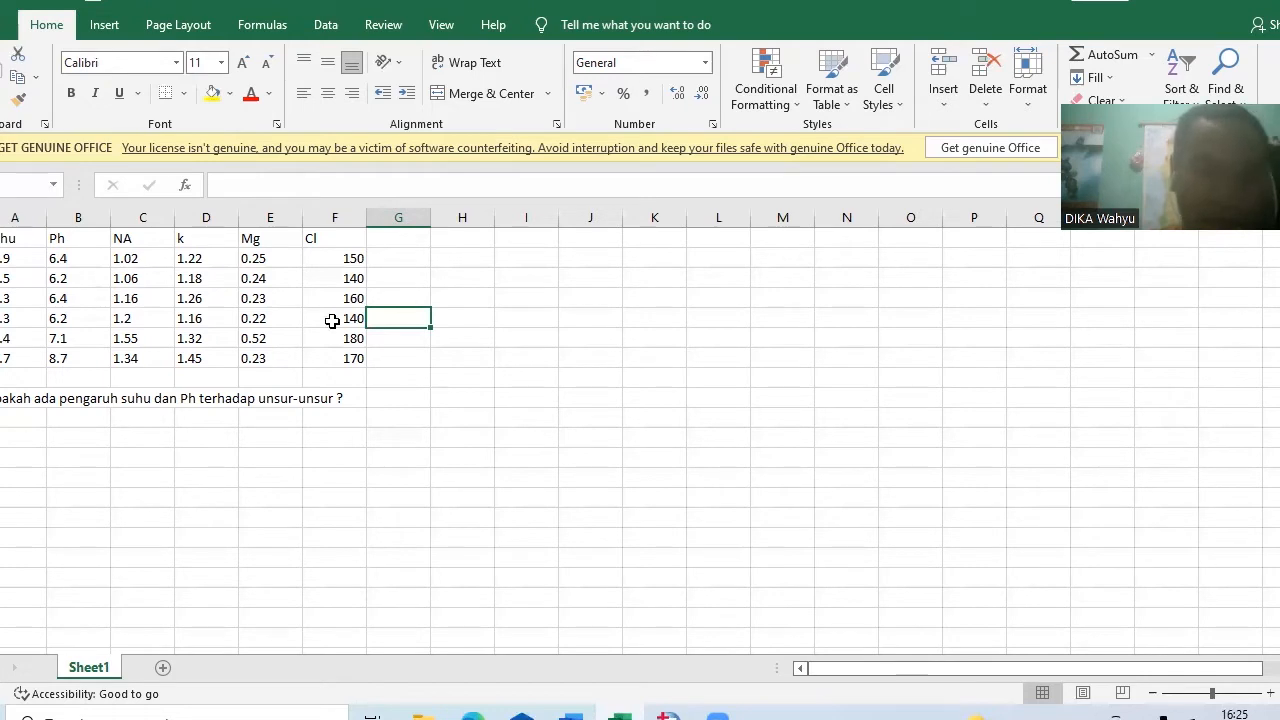
{"action": "left_click", "coordinate": [498, 355]}
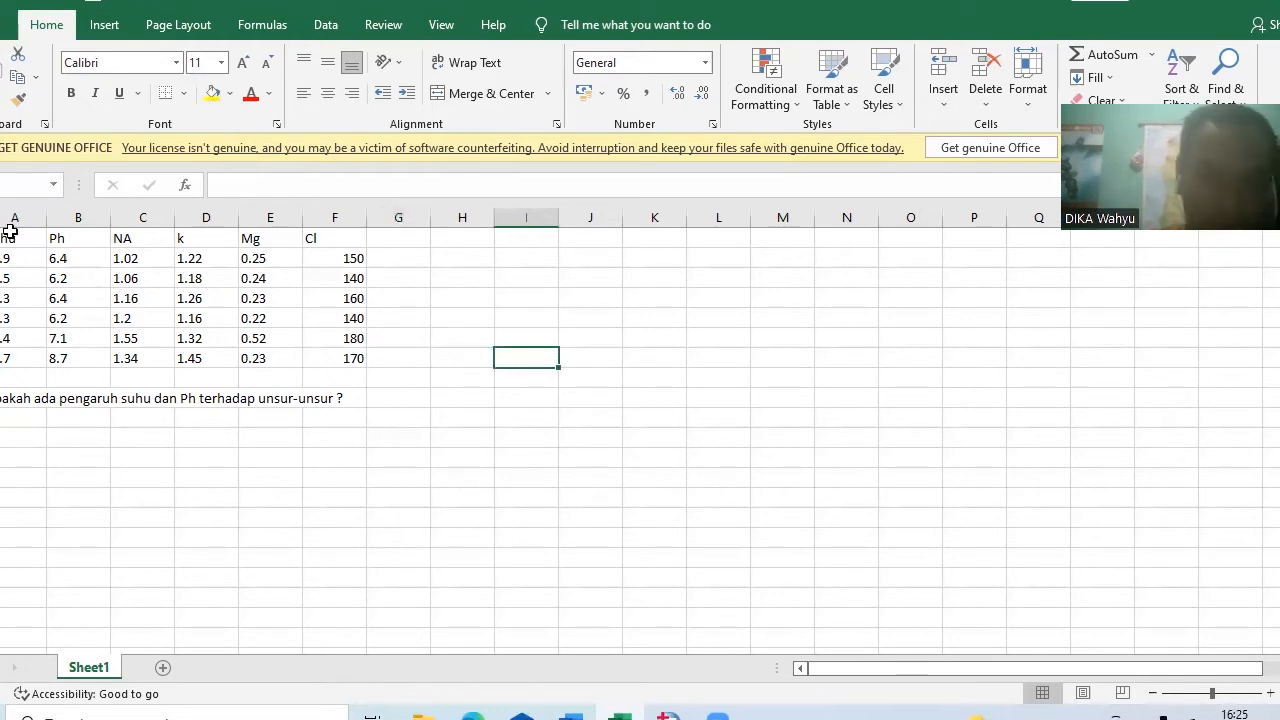
{"action": "left_click_drag", "start_coordinate": [6, 260], "coordinate": [346, 355]}
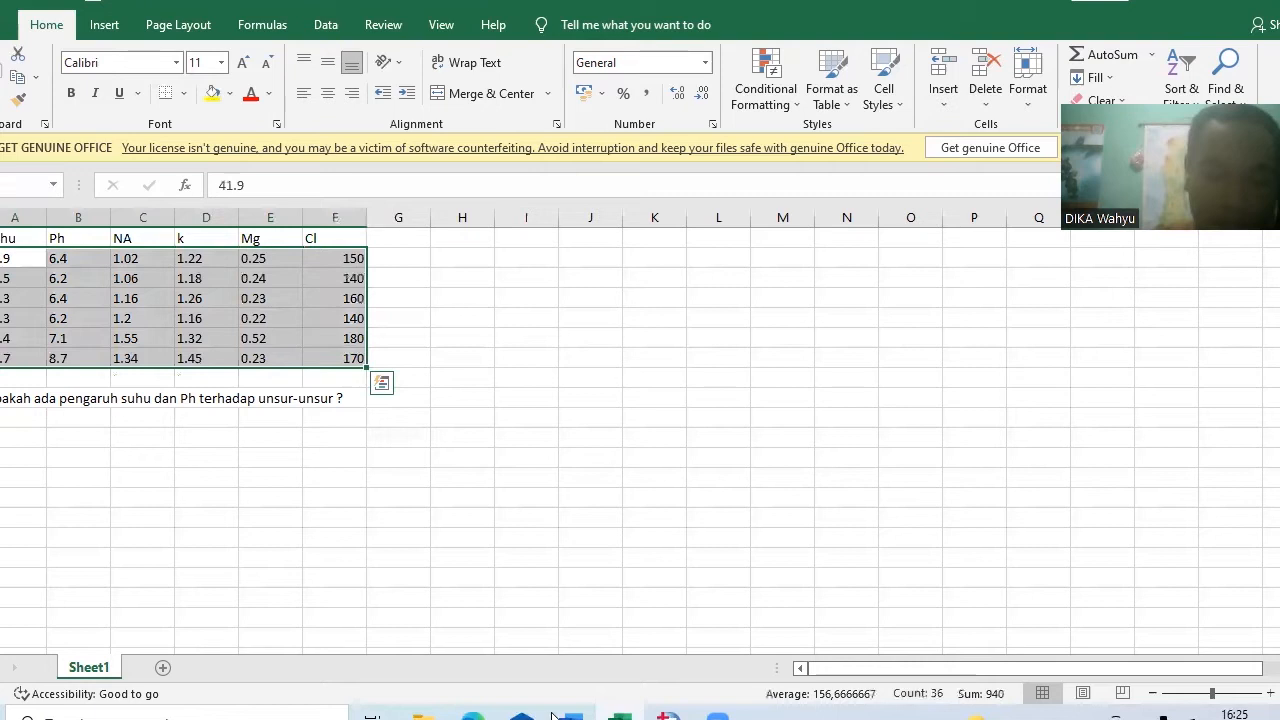
{"action": "key", "text": "ctrl+c"}
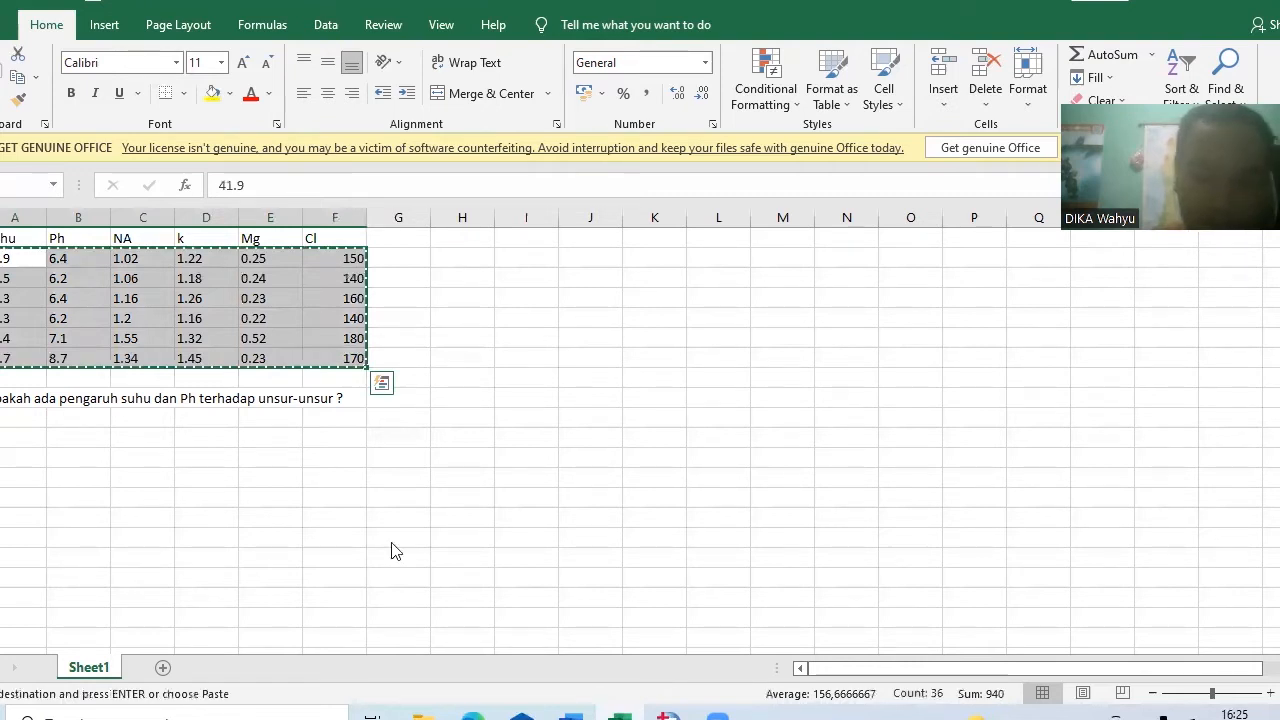
- Switch to SPSS and paste the copied values into the empty dataset, starting at the first cell
{"action": "left_click", "coordinate": [668, 715]}
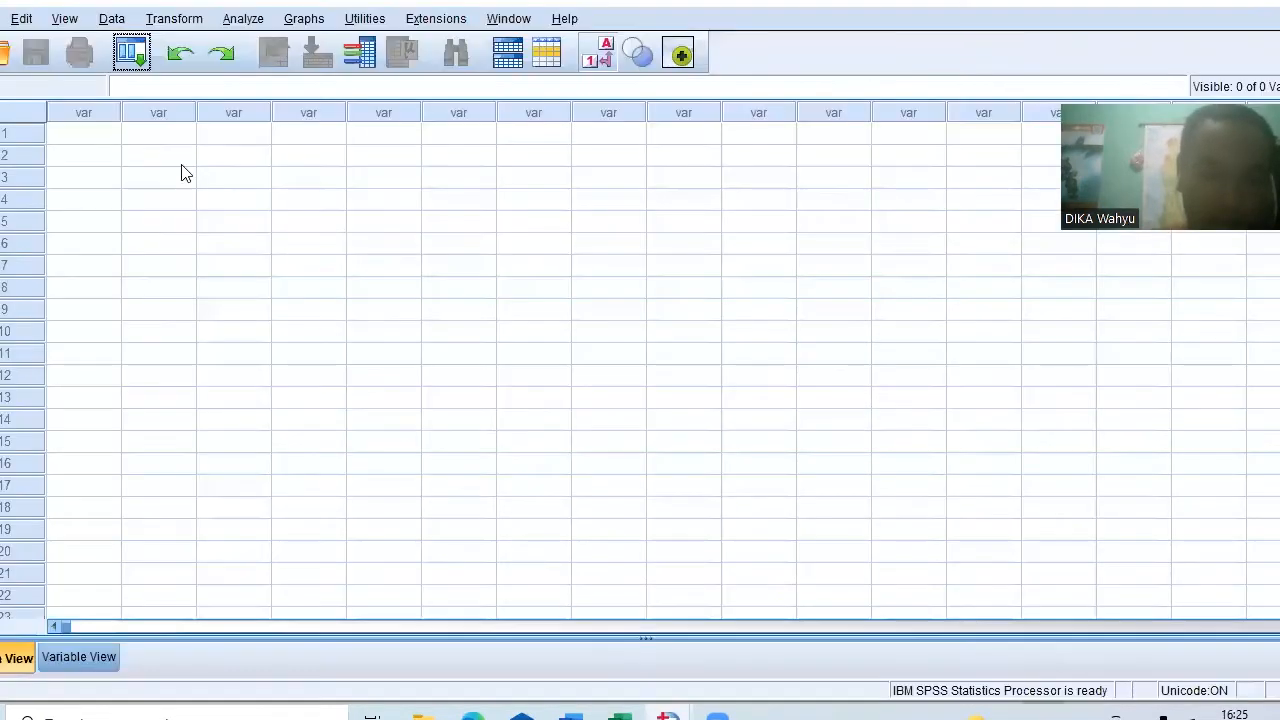
{"action": "left_click", "coordinate": [97, 143]}
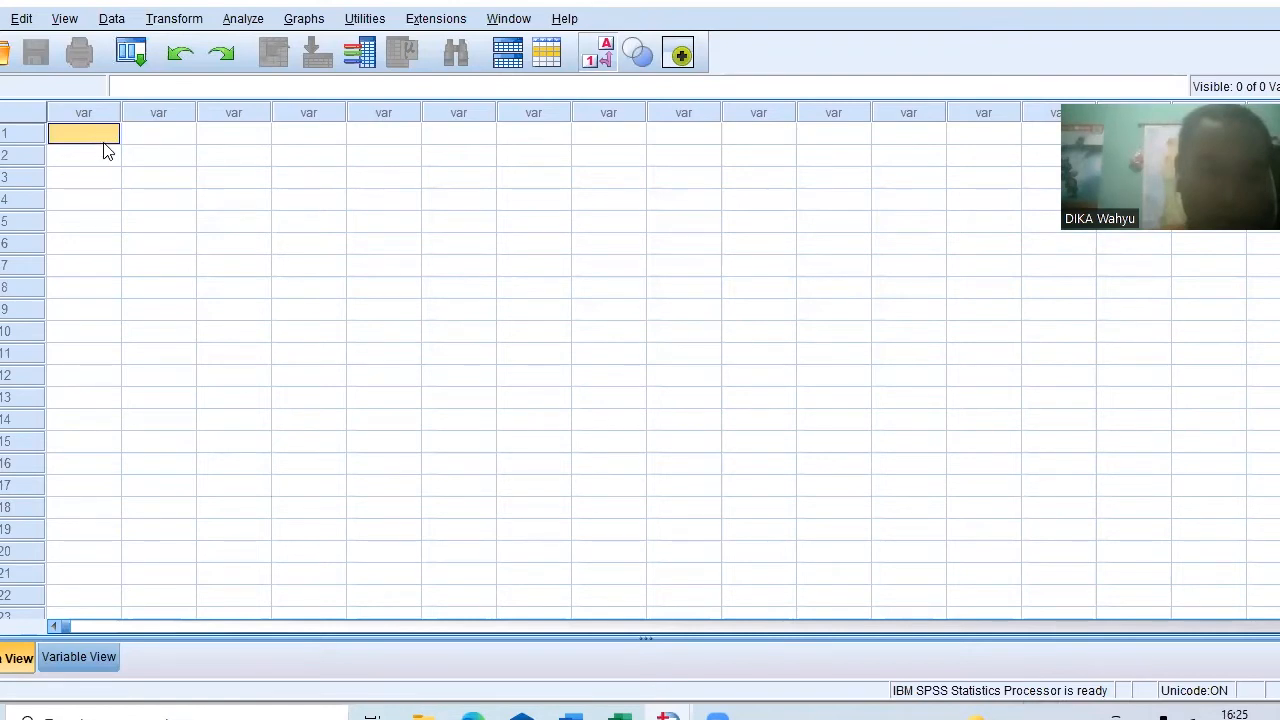
{"action": "right_click", "coordinate": [97, 139]}
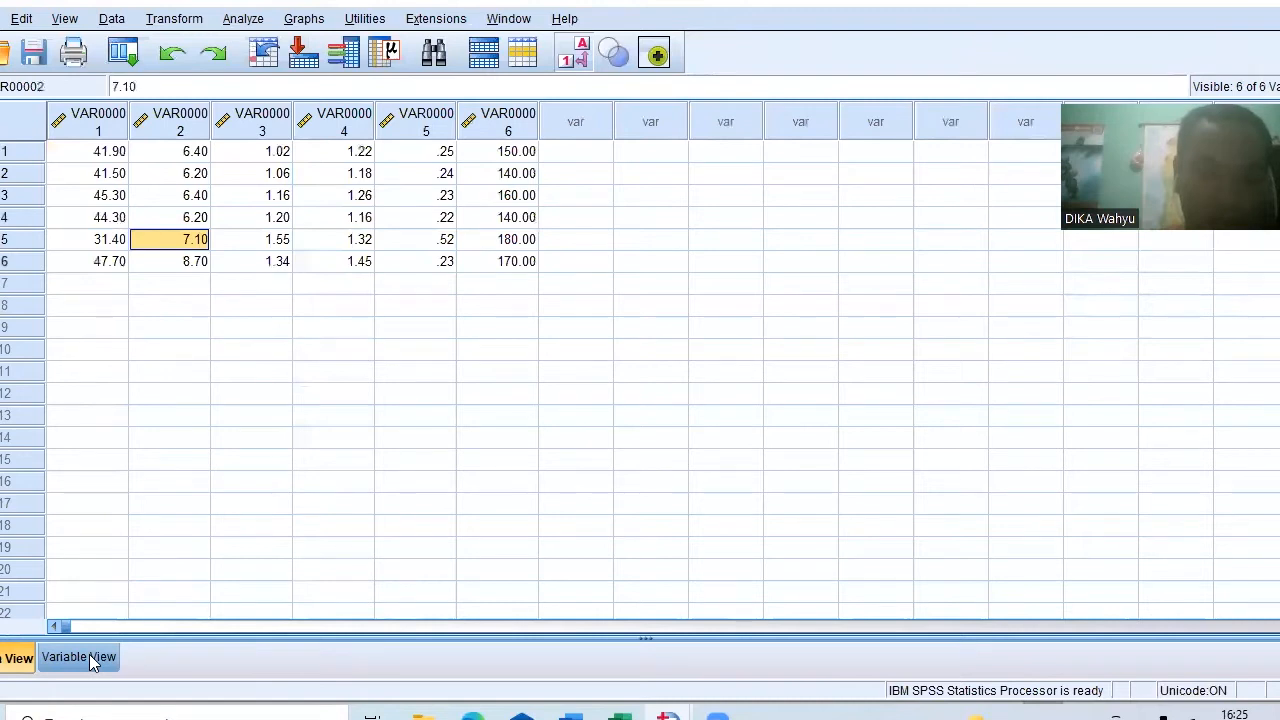
- Name the first three variables Suhu, Ph and Na, following the column headers in the Excel sheet
{"action": "left_click", "coordinate": [89, 654]}
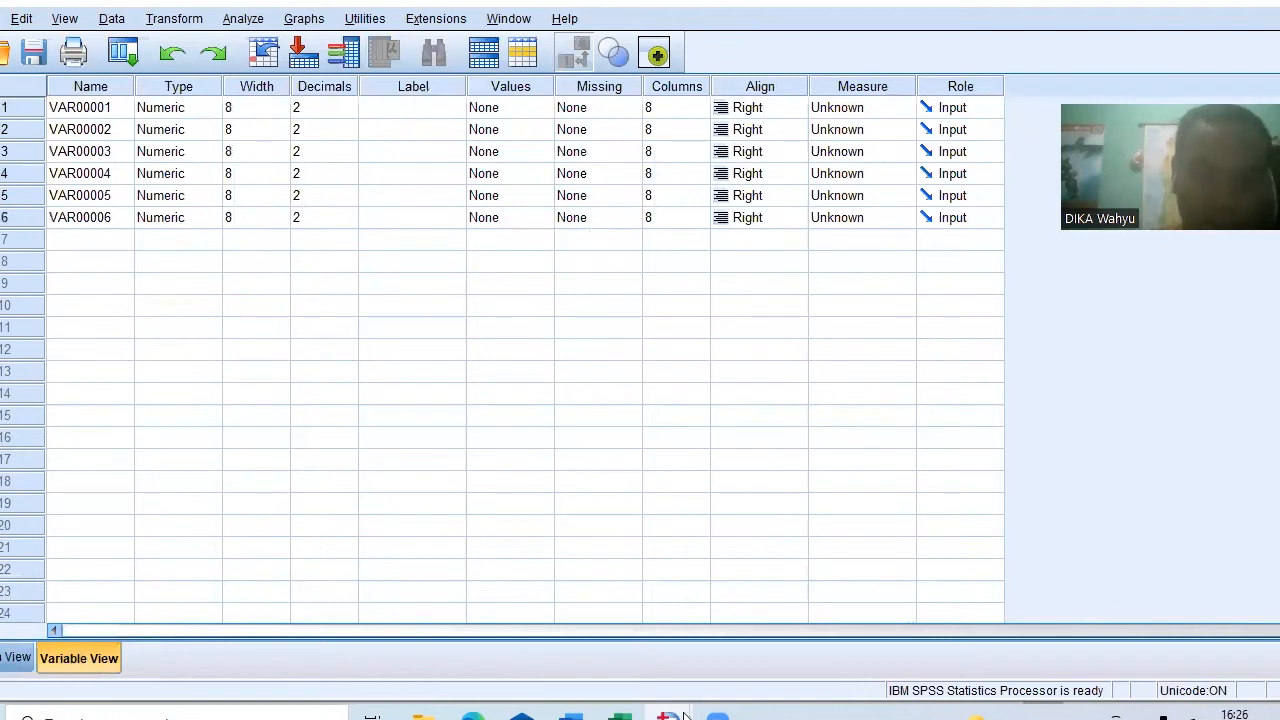
{"action": "left_click", "coordinate": [622, 716]}
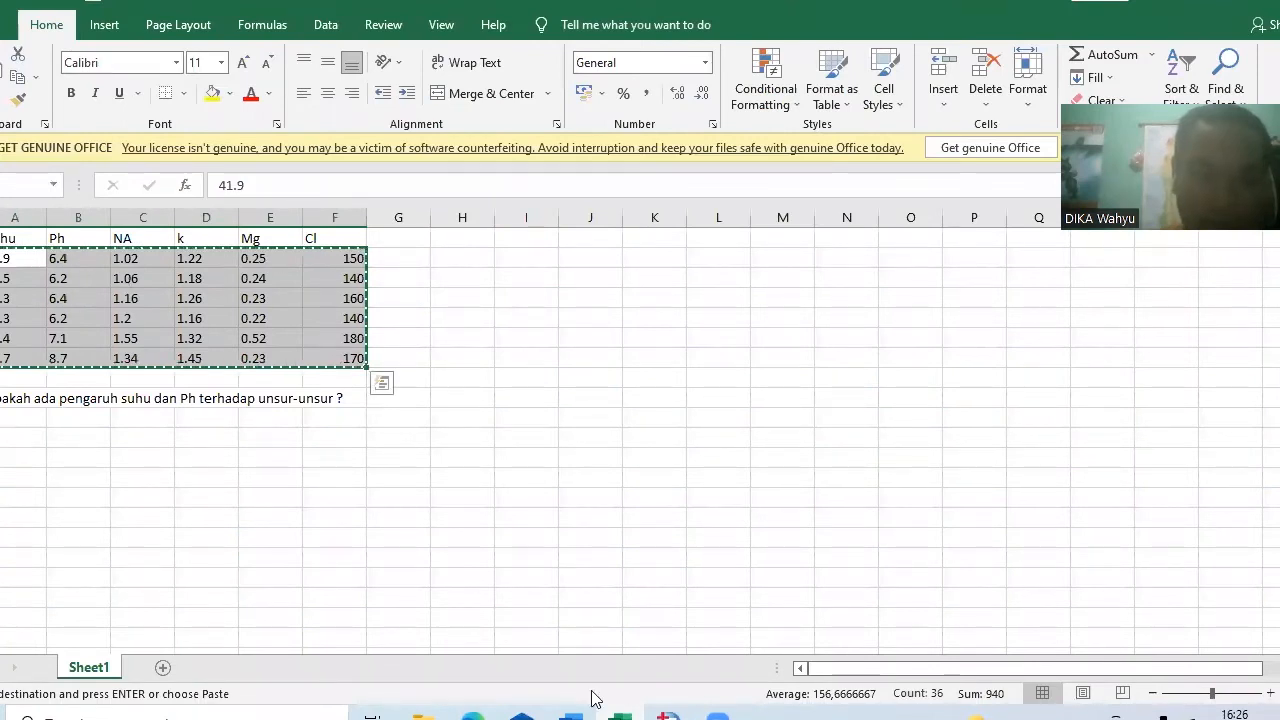
{"action": "mouse_move", "coordinate": [678, 716]}
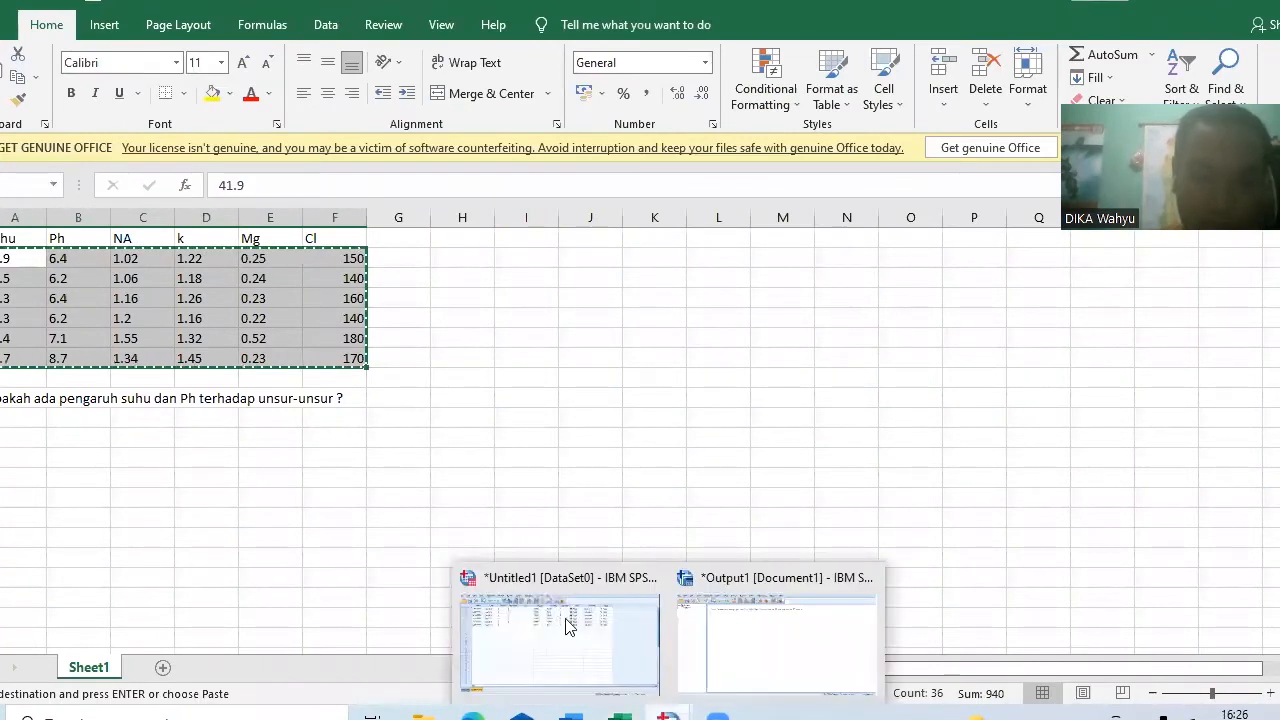
{"action": "left_click", "coordinate": [514, 565]}
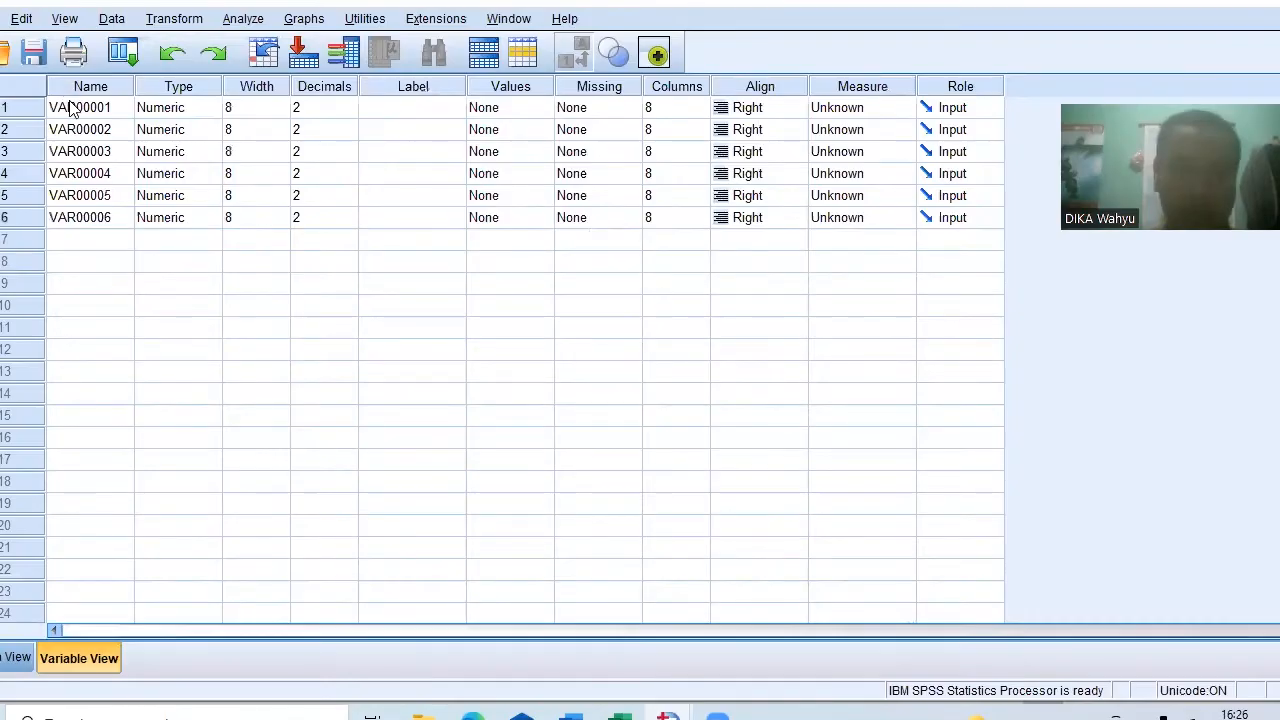
{"action": "left_click", "coordinate": [75, 110]}
{"action": "type", "text": "Suhu"}
{"action": "key", "text": "Return"}
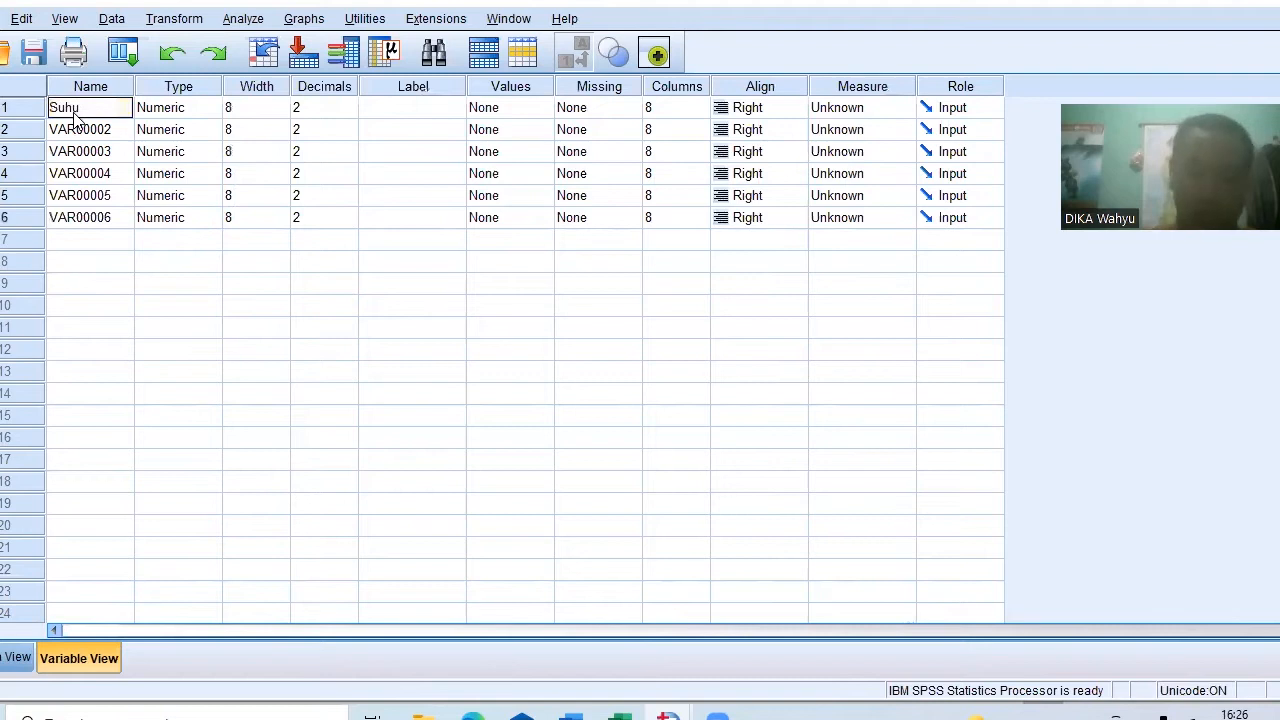
{"action": "type", "text": "Ph"}
{"action": "key", "text": "Return"}
{"action": "type", "text": "Na"}
{"action": "key", "text": "Return"}
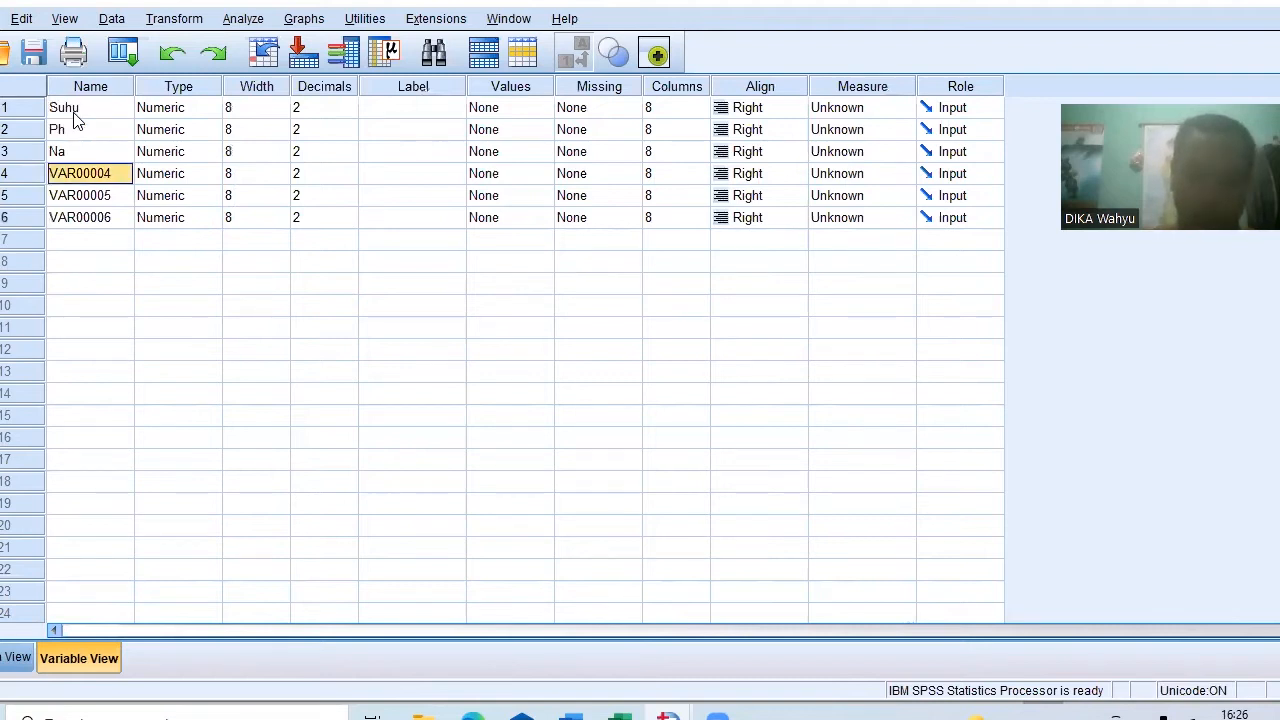
- Name the remaining three variables k, Mg and Cl and check them against the Excel sheet
{"action": "type", "text": "k"}
{"action": "key", "text": "Return"}
{"action": "type", "text": "Mg"}
{"action": "key", "text": "Return"}
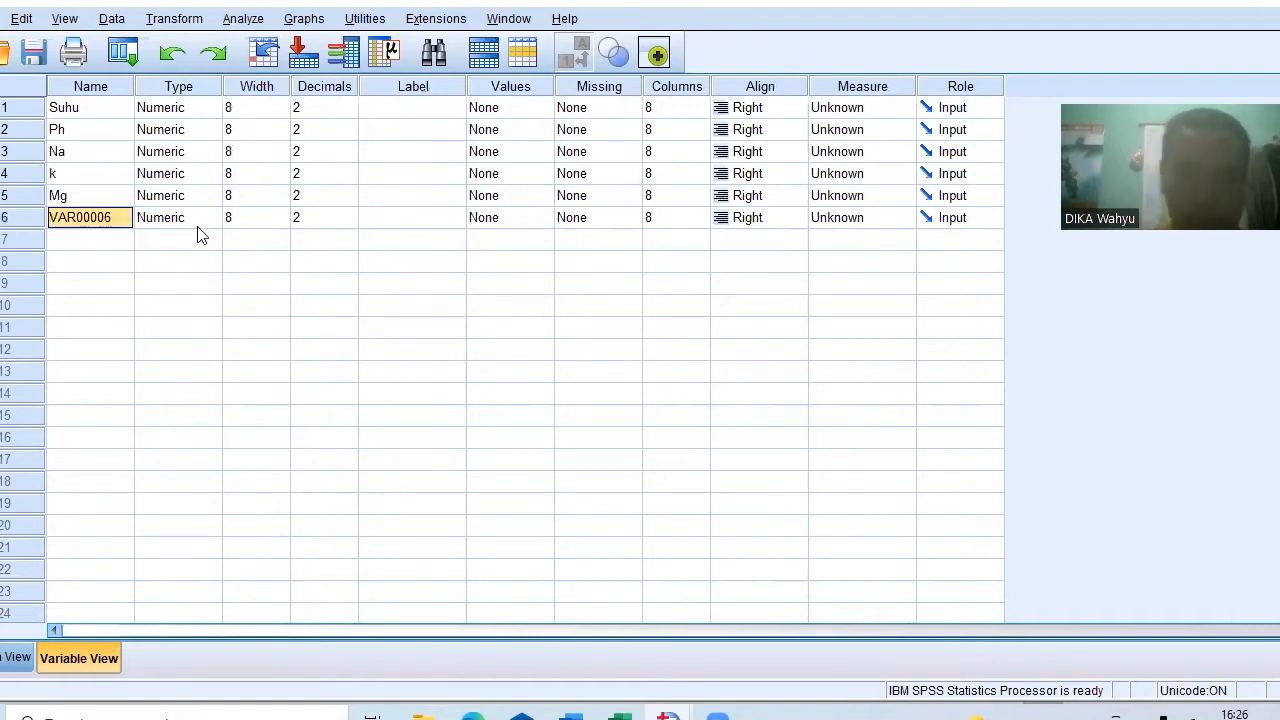
{"action": "type", "text": "Cl"}
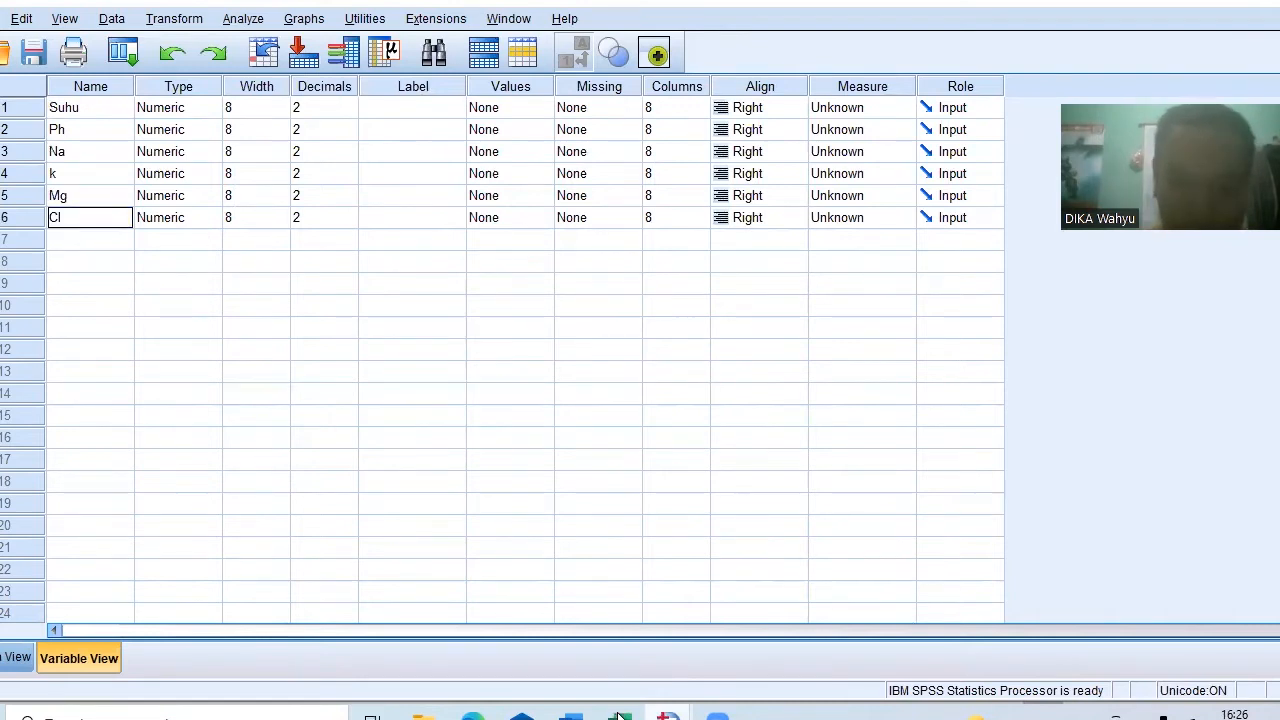
{"action": "key", "text": "alt+Tab"}
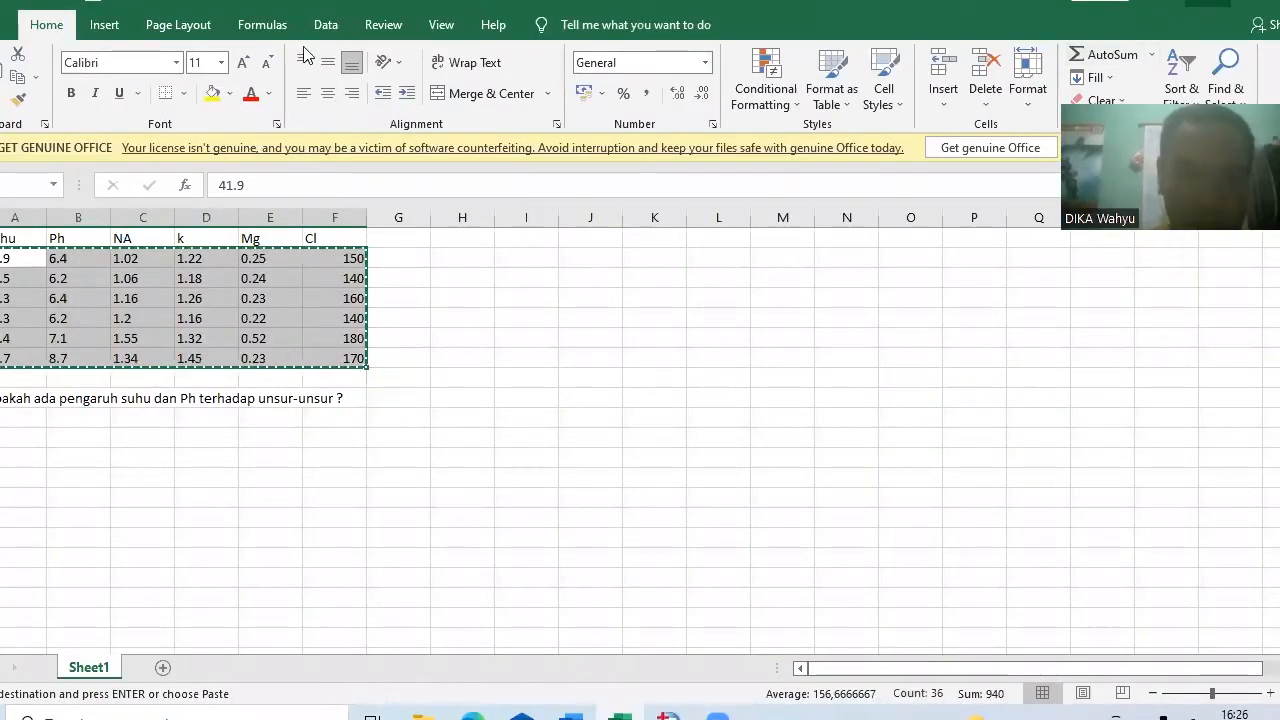
{"action": "key", "text": "alt+Tab"}
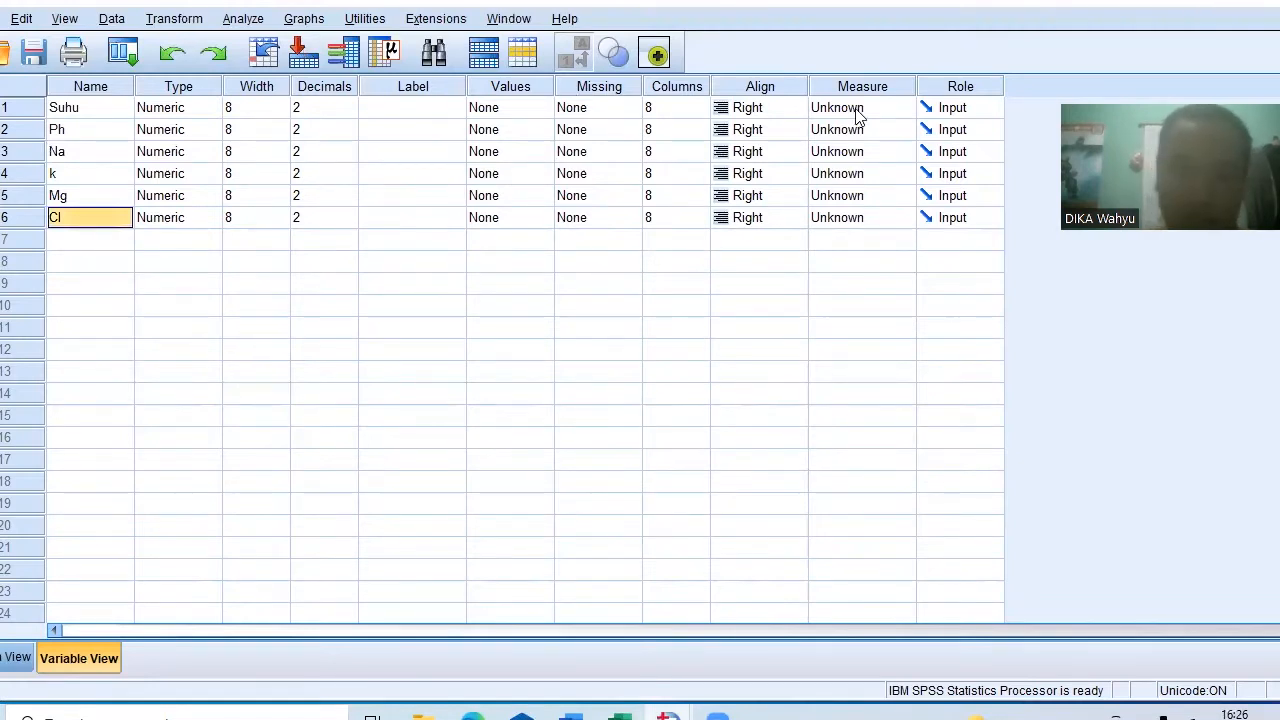
- Set the measurement level of all six variables, Suhu through Cl, to Scale
{"action": "left_click", "coordinate": [850, 227]}
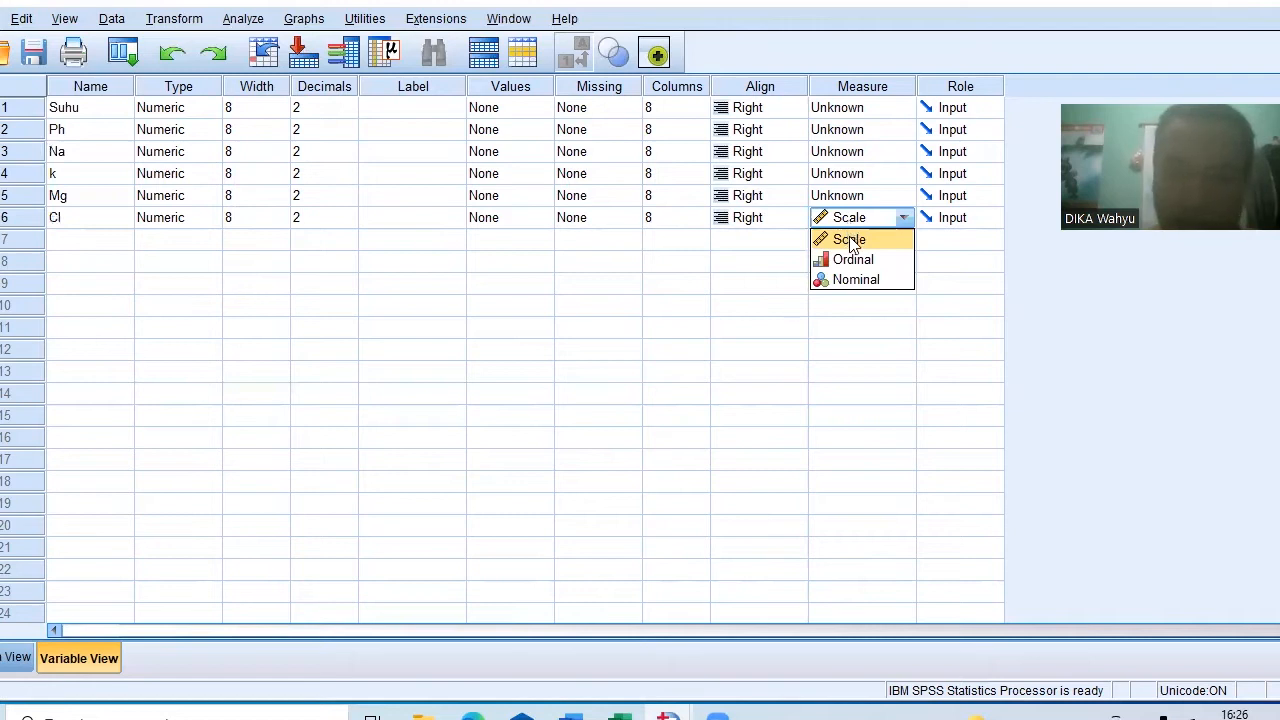
{"action": "left_click", "coordinate": [850, 239]}
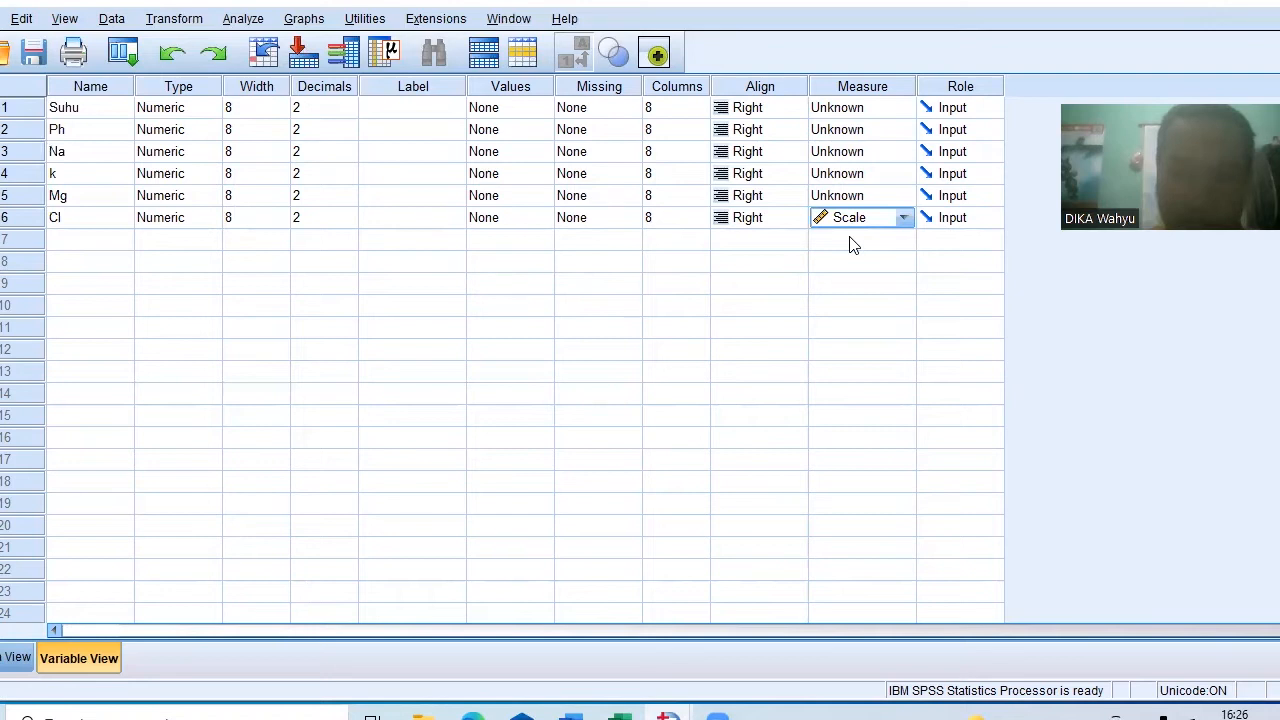
{"action": "scroll", "coordinate": [837, 286], "scroll_direction": "down", "scroll_amount": 7}
{"action": "left_click", "coordinate": [760, 524]}
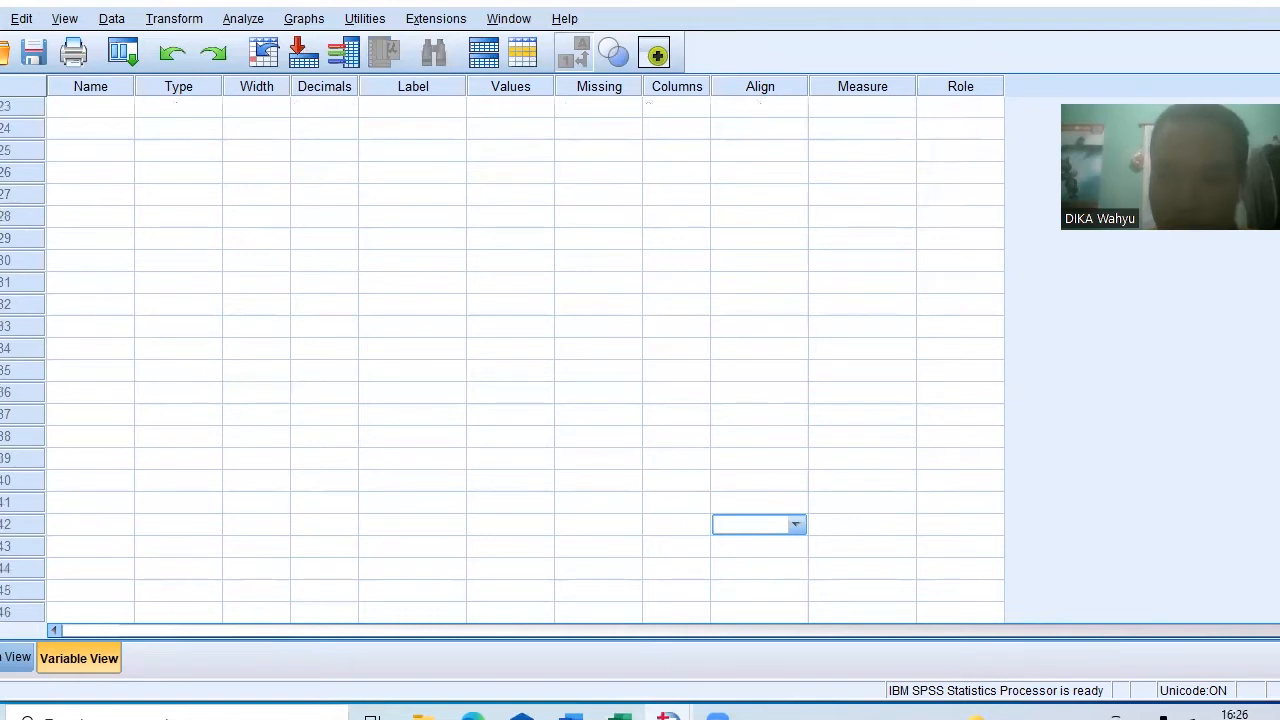
{"action": "scroll", "coordinate": [525, 360], "scroll_direction": "up", "scroll_amount": 7}
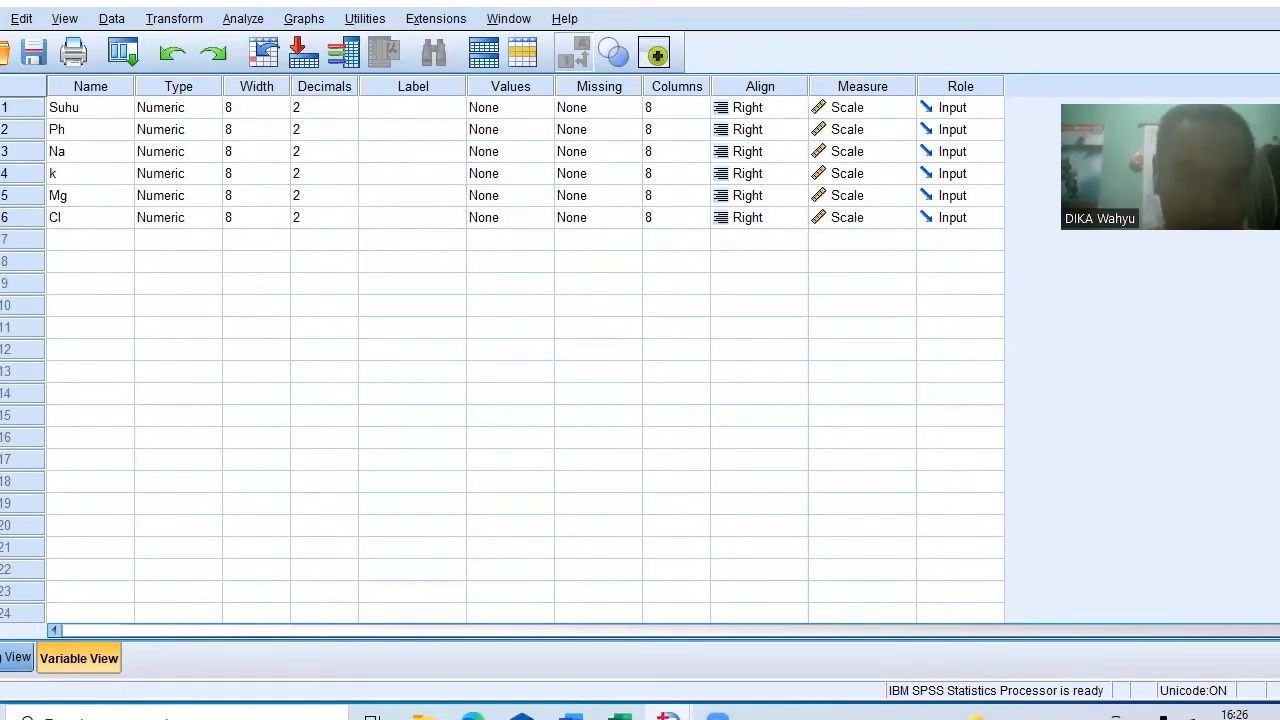
- Set up a linear regression with Suhu and Ph as independent variables and Na as the dependent variable
{"action": "key", "text": "ctrl+t"}
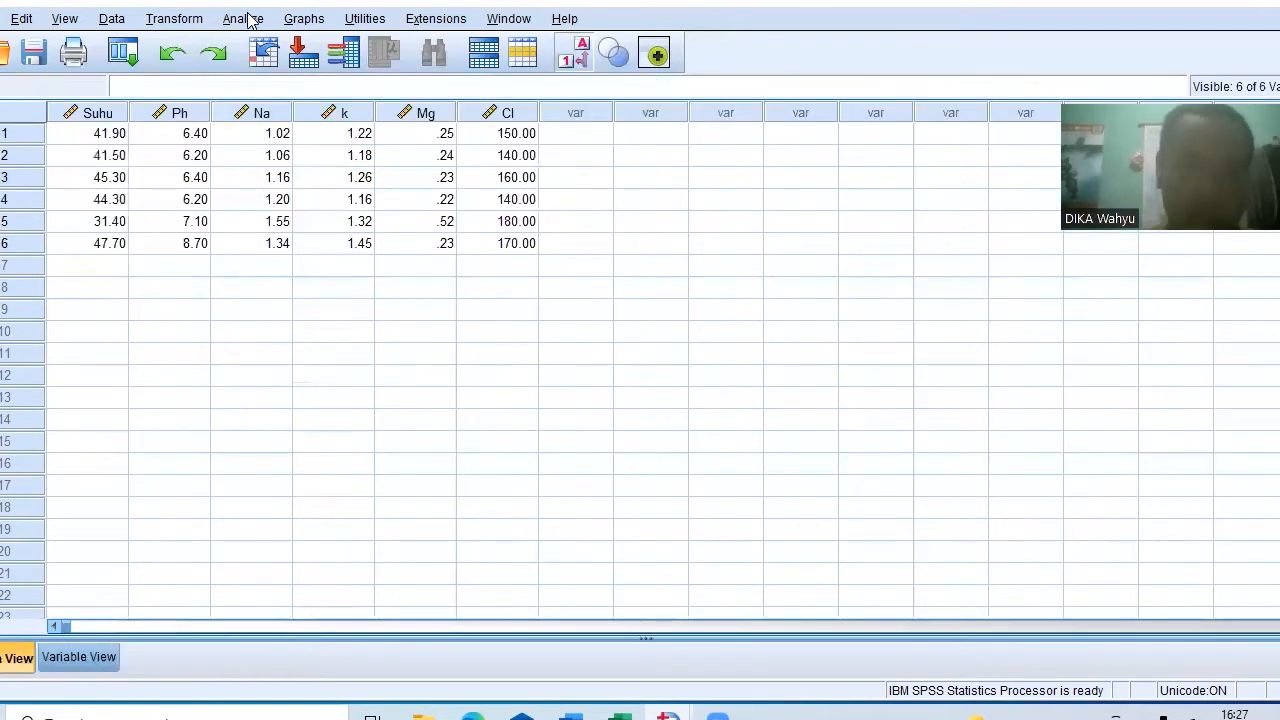
{"action": "left_click", "coordinate": [243, 18]}
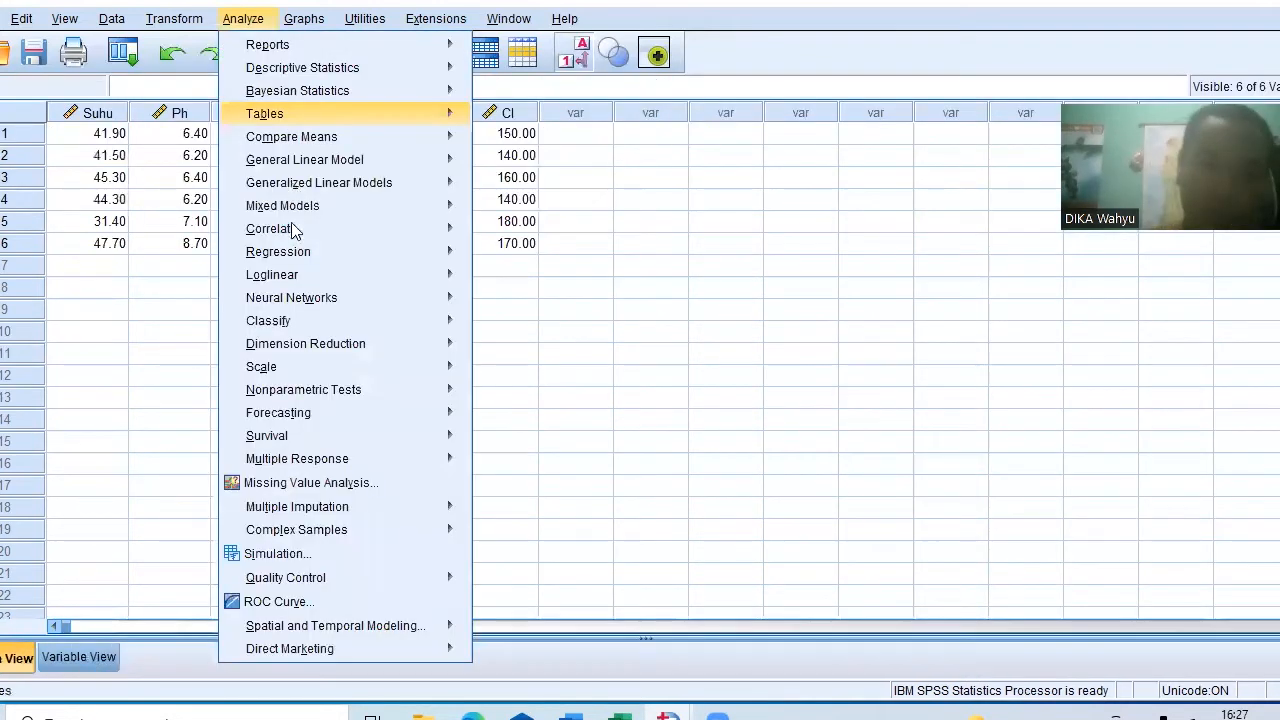
{"action": "left_click", "coordinate": [487, 277]}
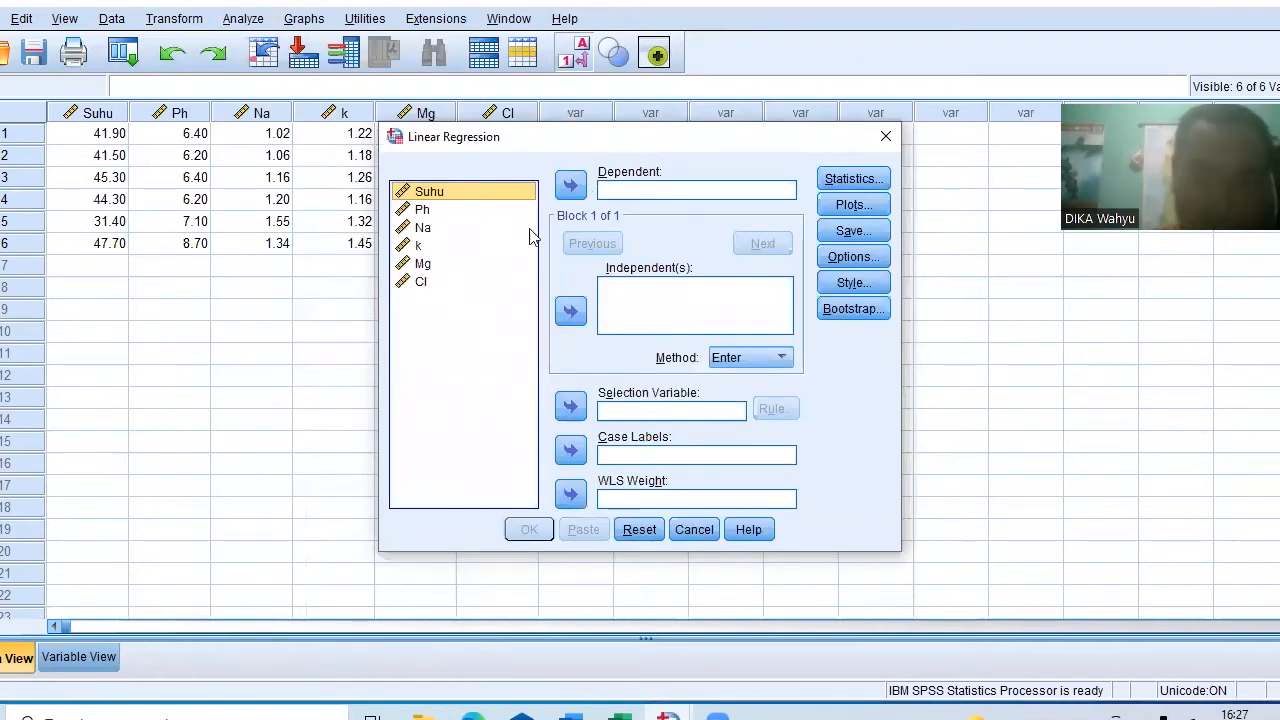
{"action": "key", "text": "shift+Down"}
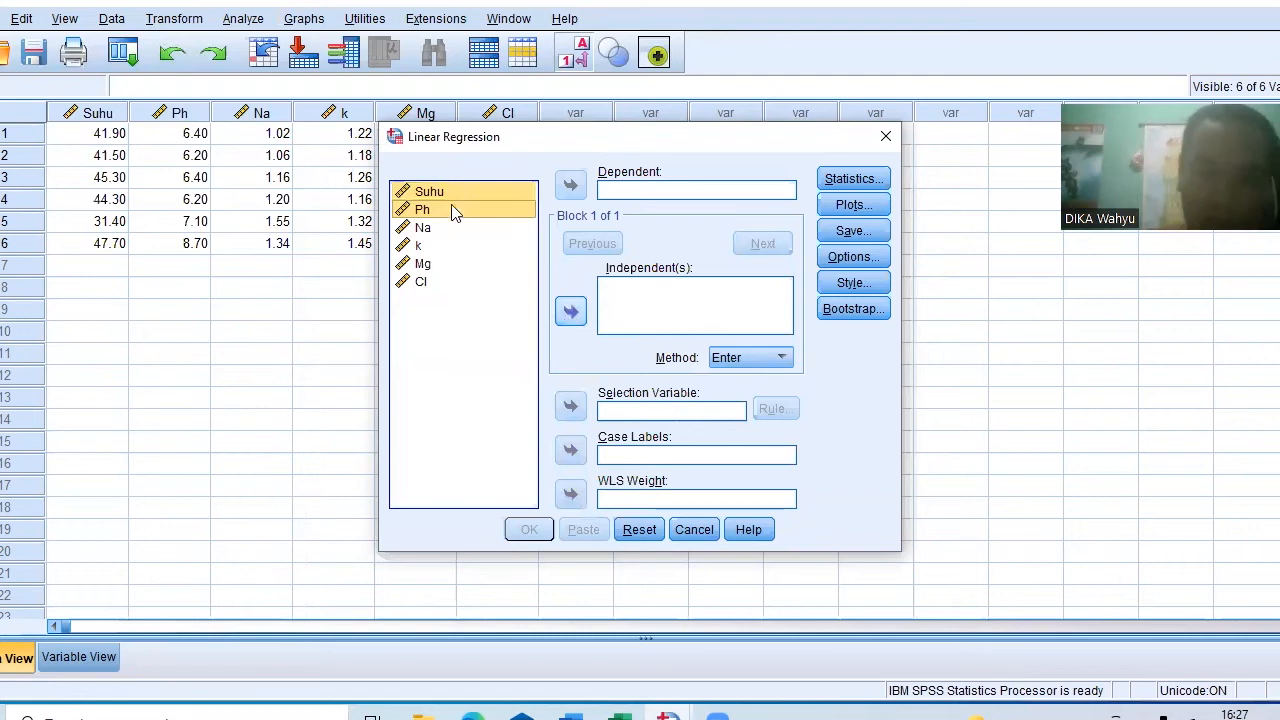
{"action": "left_click", "coordinate": [570, 311]}
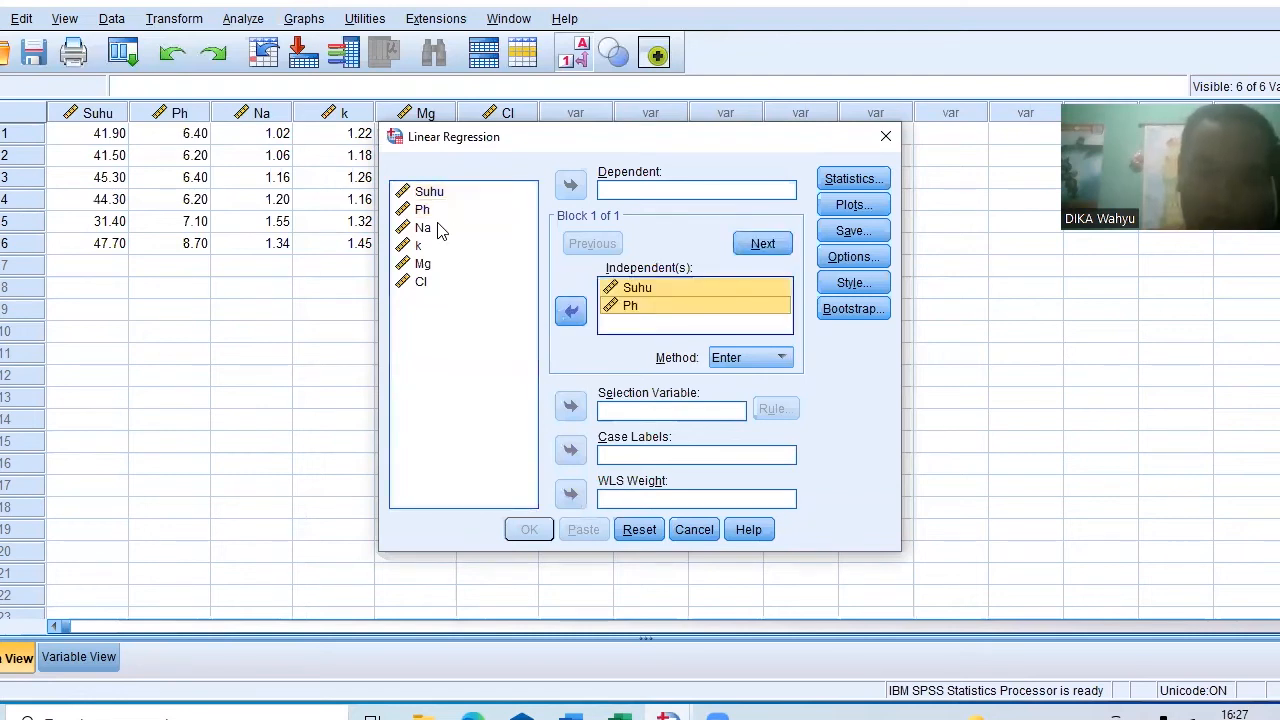
{"action": "left_click", "coordinate": [424, 227]}
{"action": "left_click", "coordinate": [570, 185]}
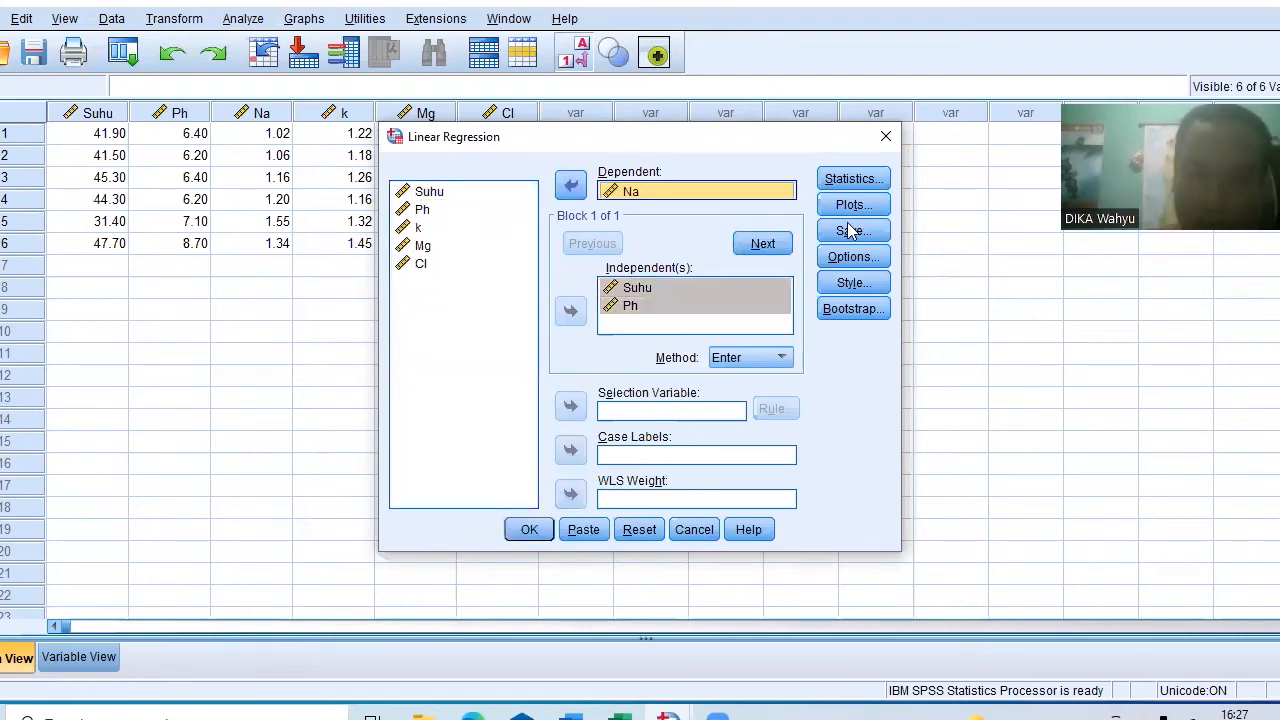
- Choose to save the standardized residuals and run the regression for Na
{"action": "left_click", "coordinate": [849, 231]}
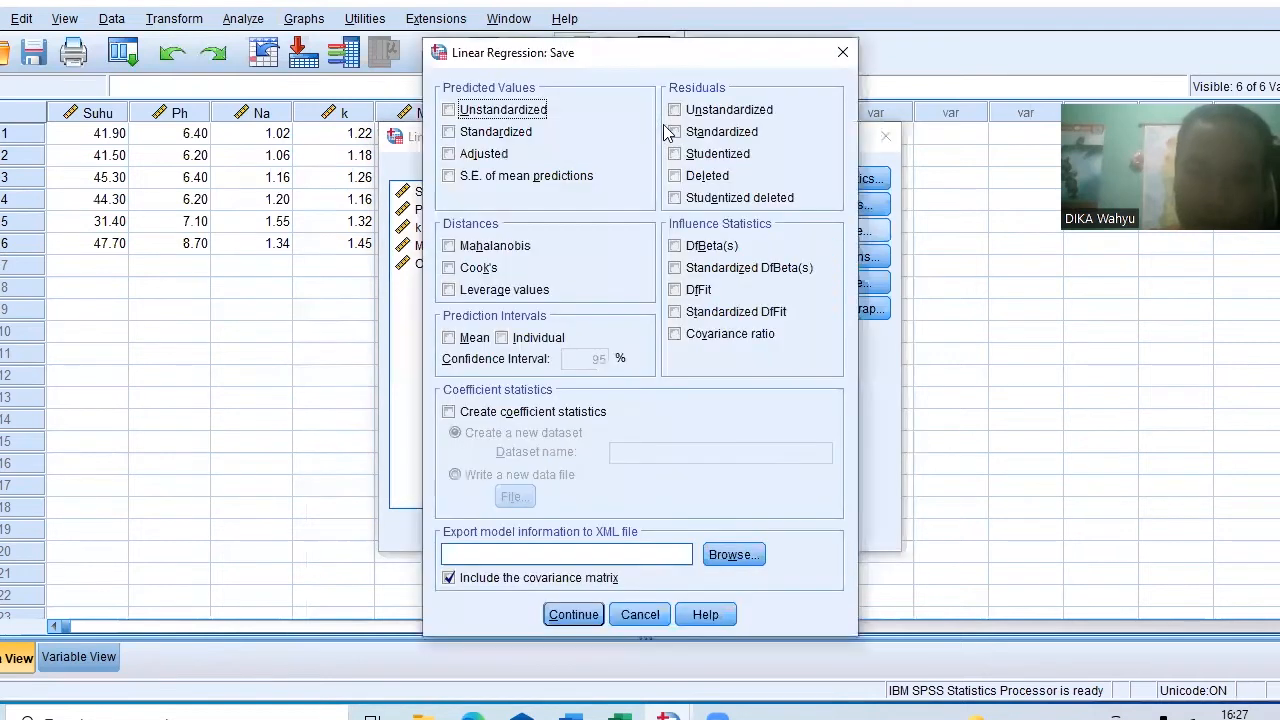
{"action": "left_click", "coordinate": [675, 131]}
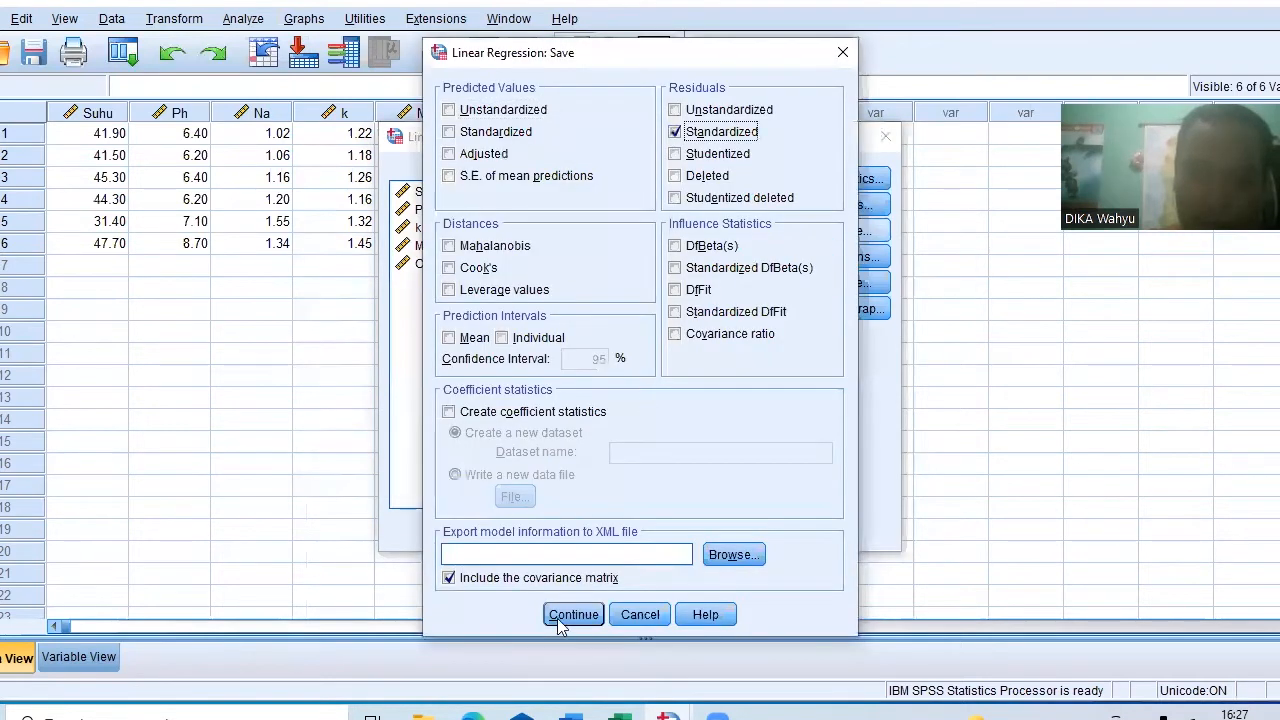
{"action": "left_click", "coordinate": [522, 534]}
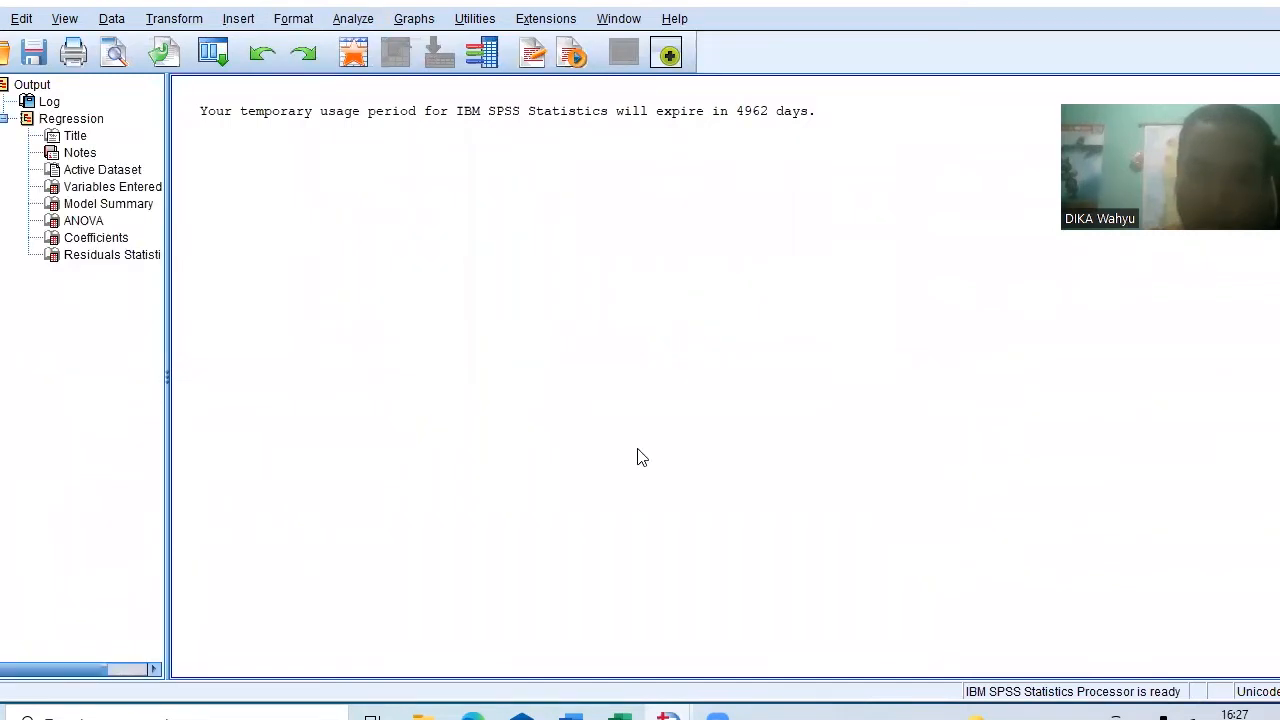
- Return to the dataset and replace Na with k as the dependent variable of the linear regression
{"action": "left_click", "coordinate": [651, 389]}
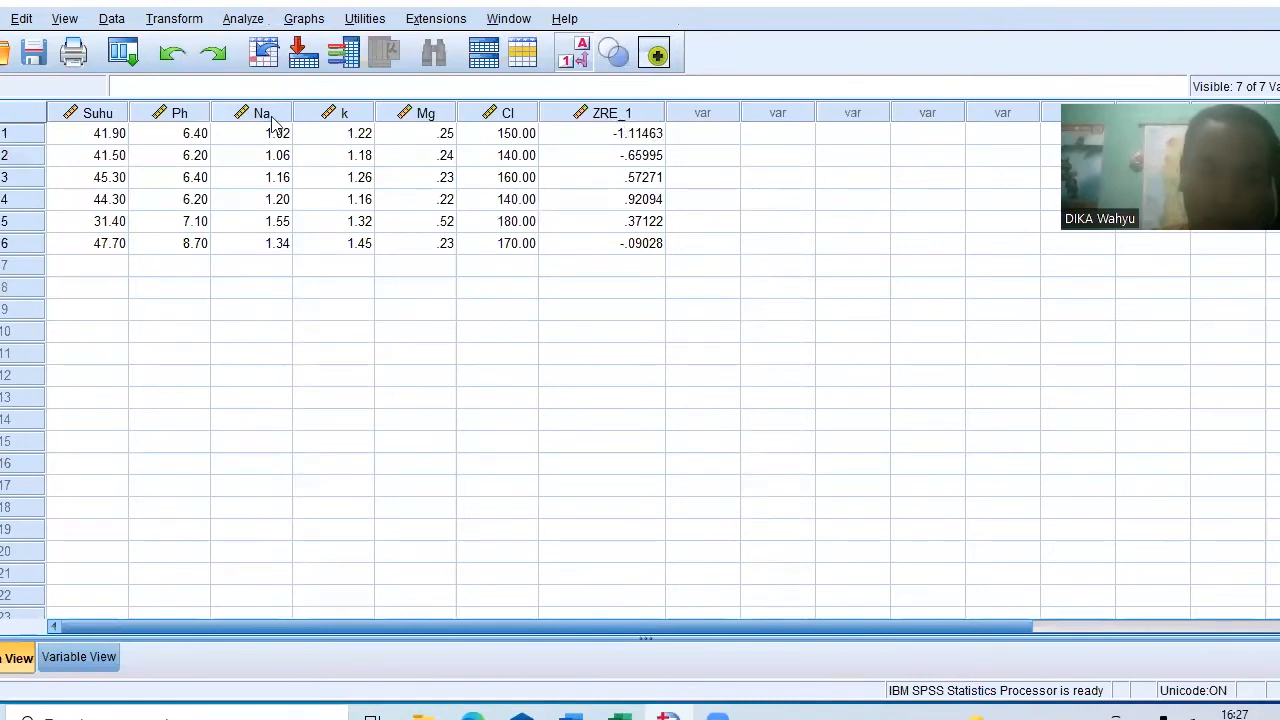
{"action": "left_click", "coordinate": [243, 19]}
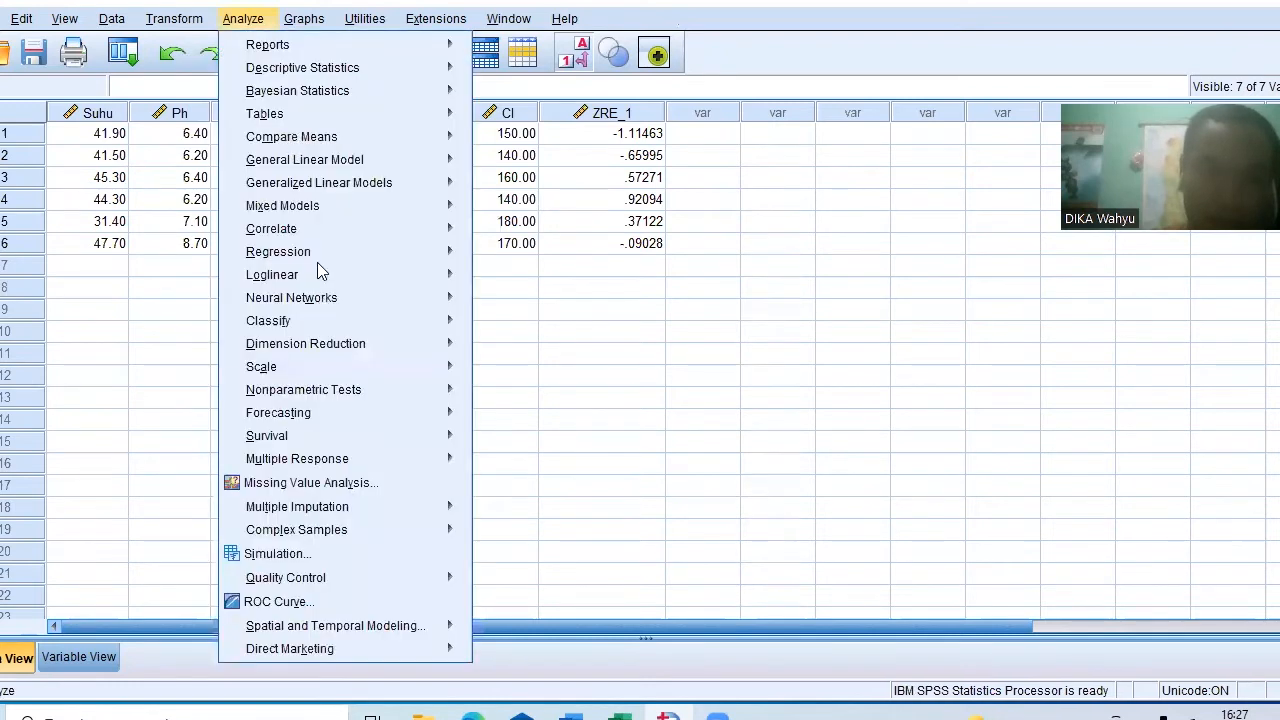
{"action": "mouse_move", "coordinate": [317, 260]}
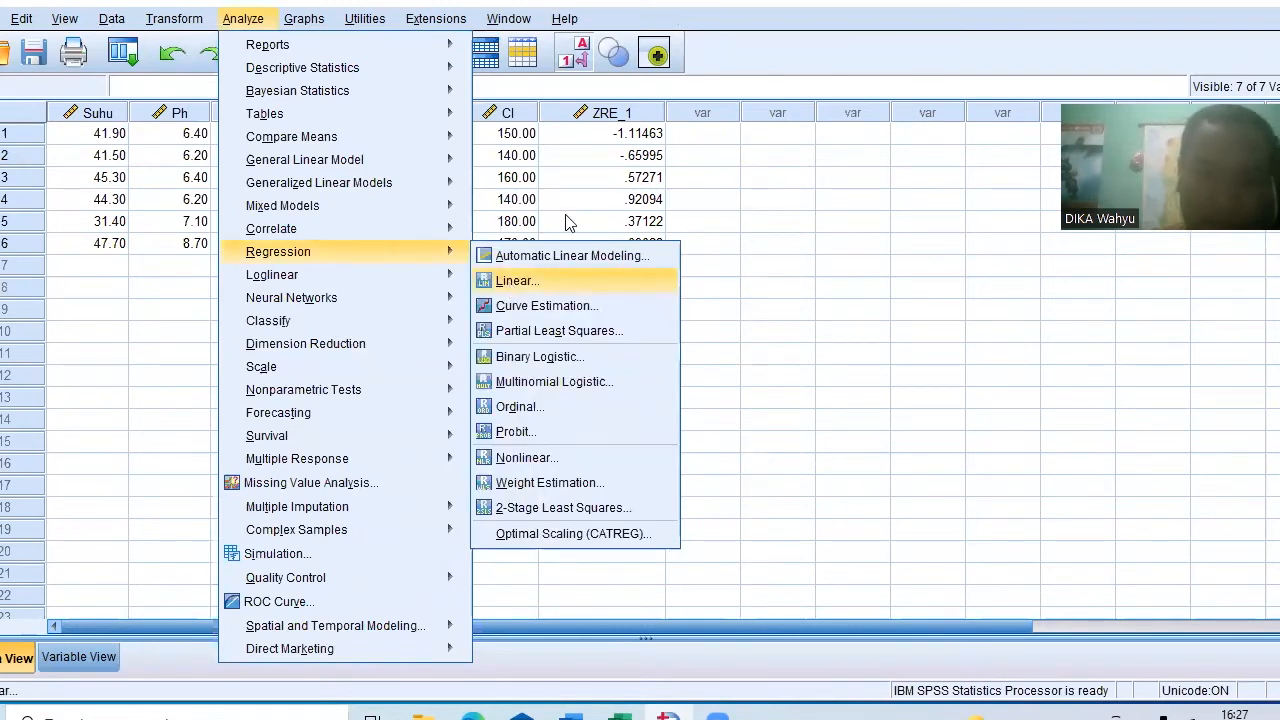
{"action": "left_click", "coordinate": [513, 281]}
{"action": "left_click", "coordinate": [632, 191]}
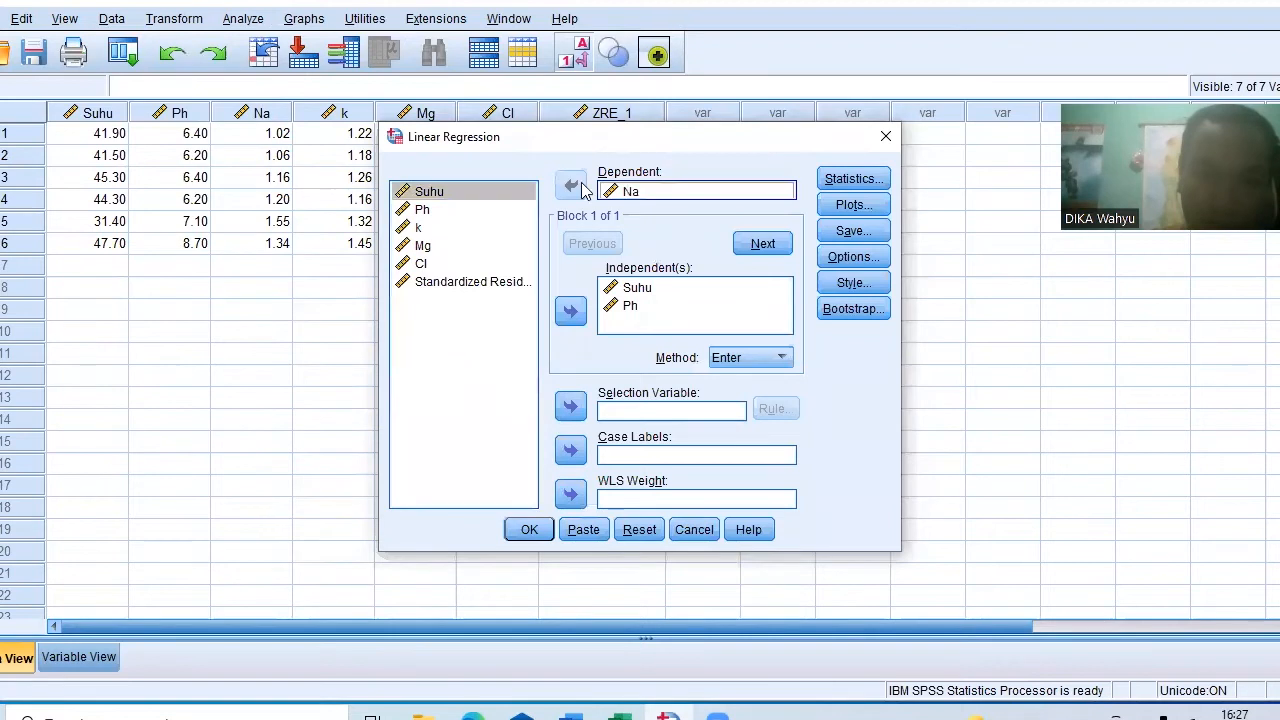
{"action": "left_click", "coordinate": [571, 186]}
{"action": "left_click", "coordinate": [418, 245]}
{"action": "left_click", "coordinate": [571, 186]}
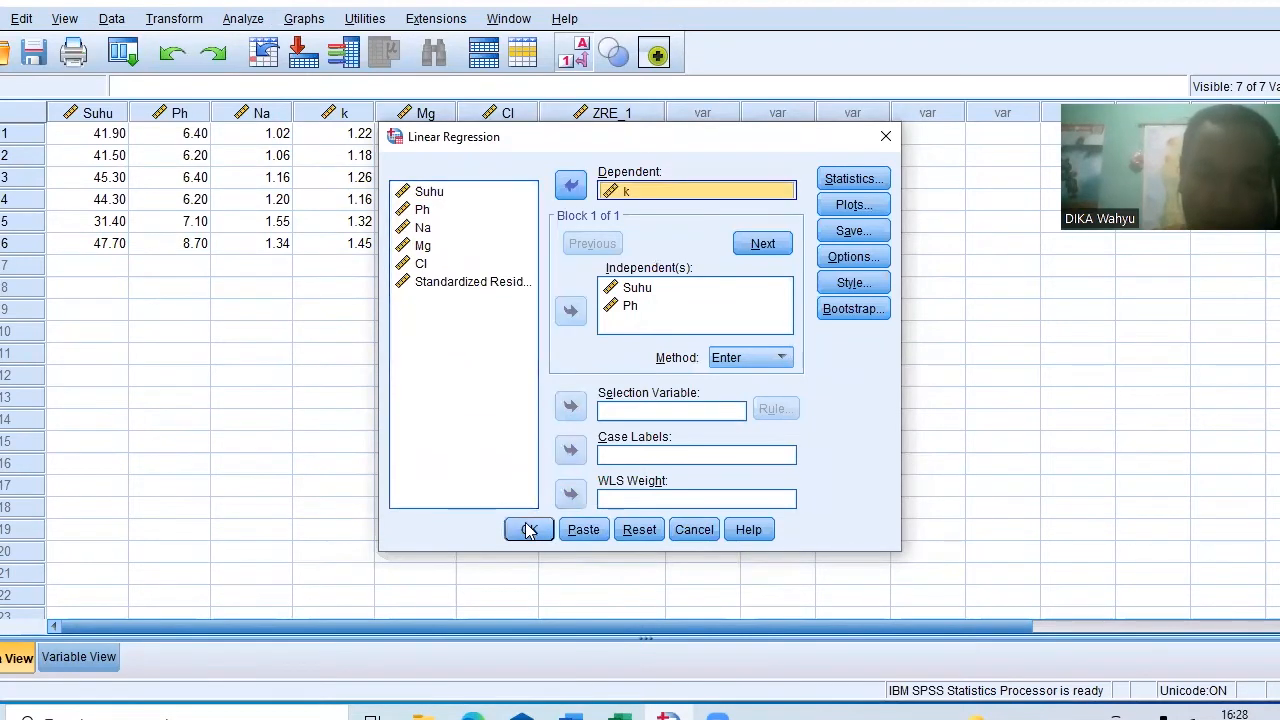
- Run the linear regression for k and close its output without saving
{"action": "left_click", "coordinate": [529, 531]}
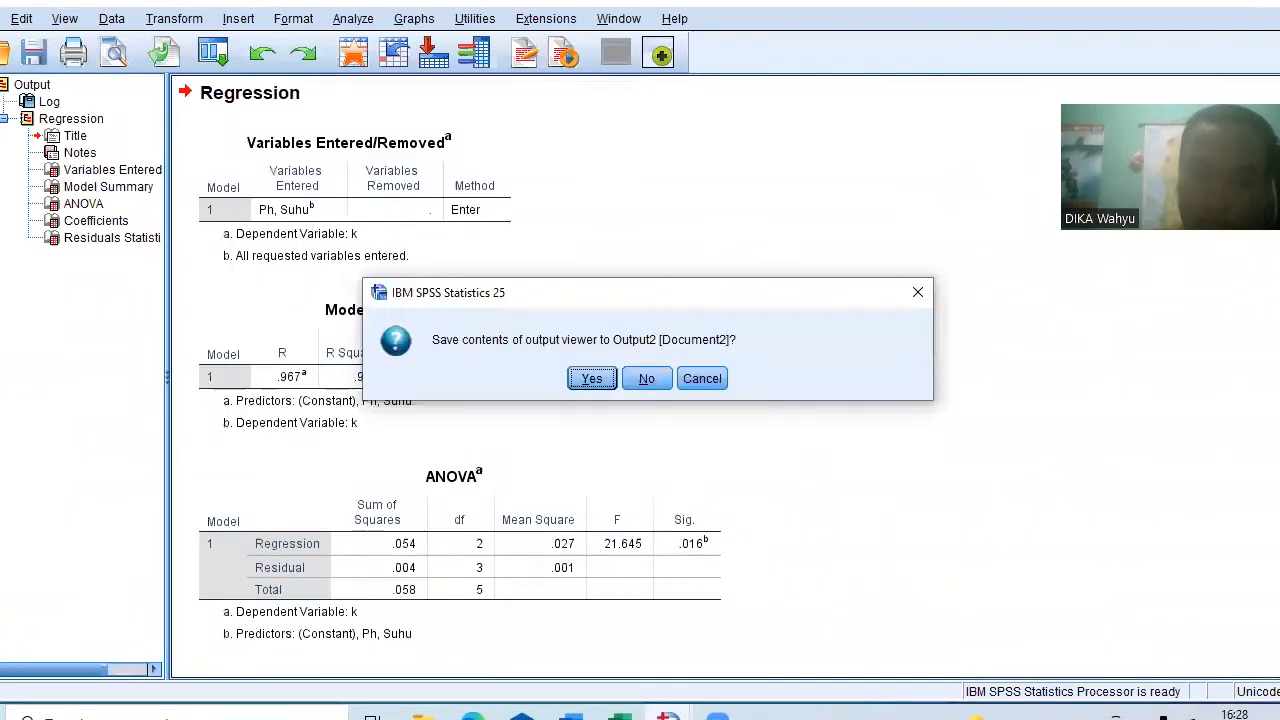
{"action": "left_click", "coordinate": [655, 380]}
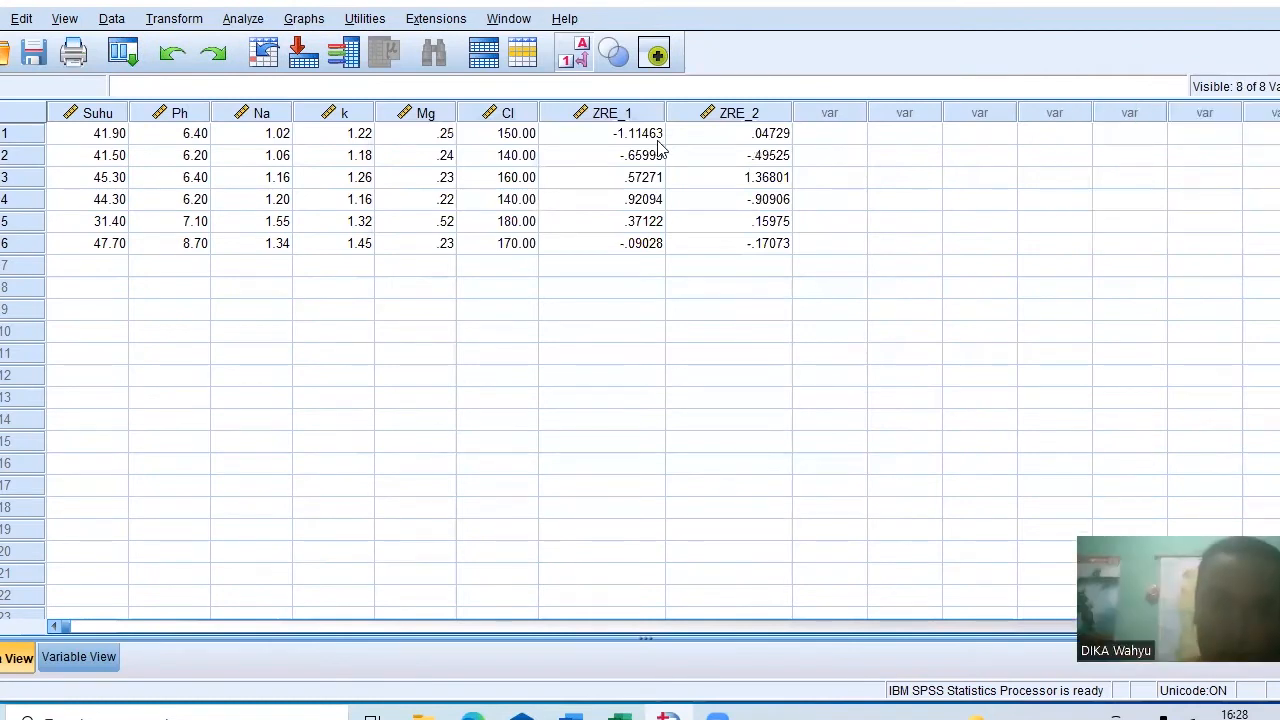
- Run the linear regression with Mg instead of k as the dependent variable, and return to the dataset
{"action": "left_click", "coordinate": [262, 20]}
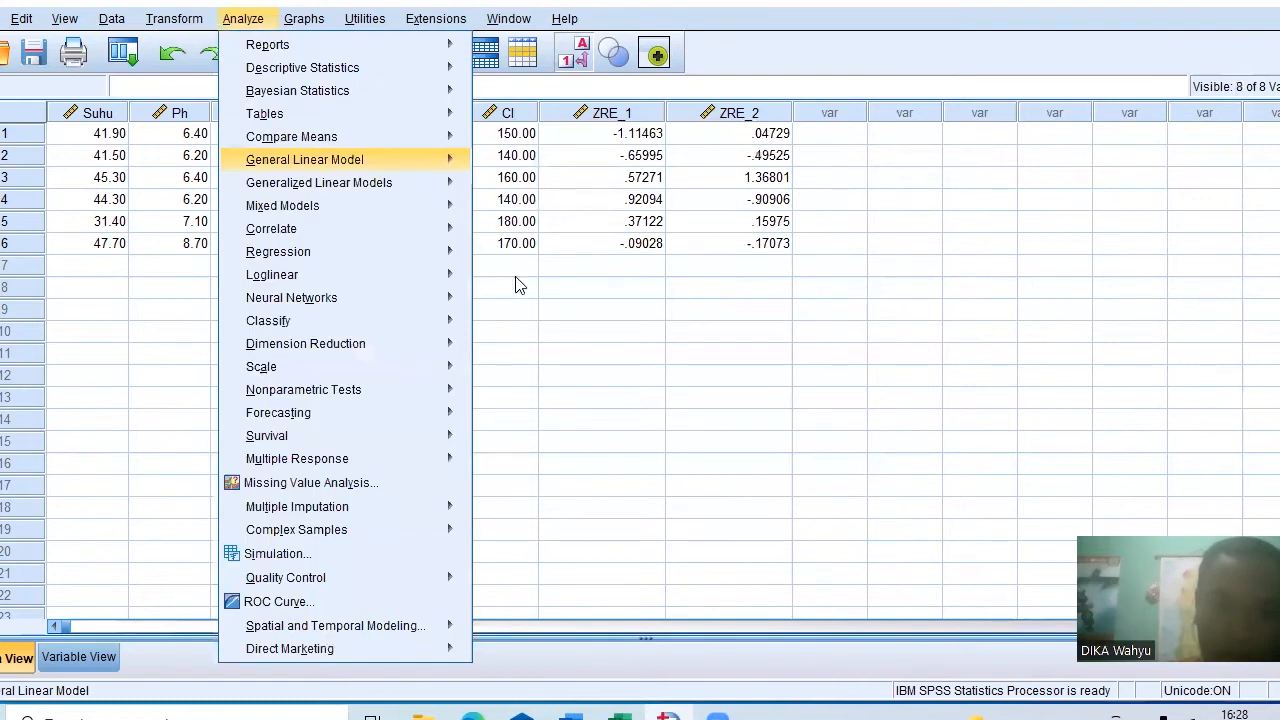
{"action": "key", "text": "r"}
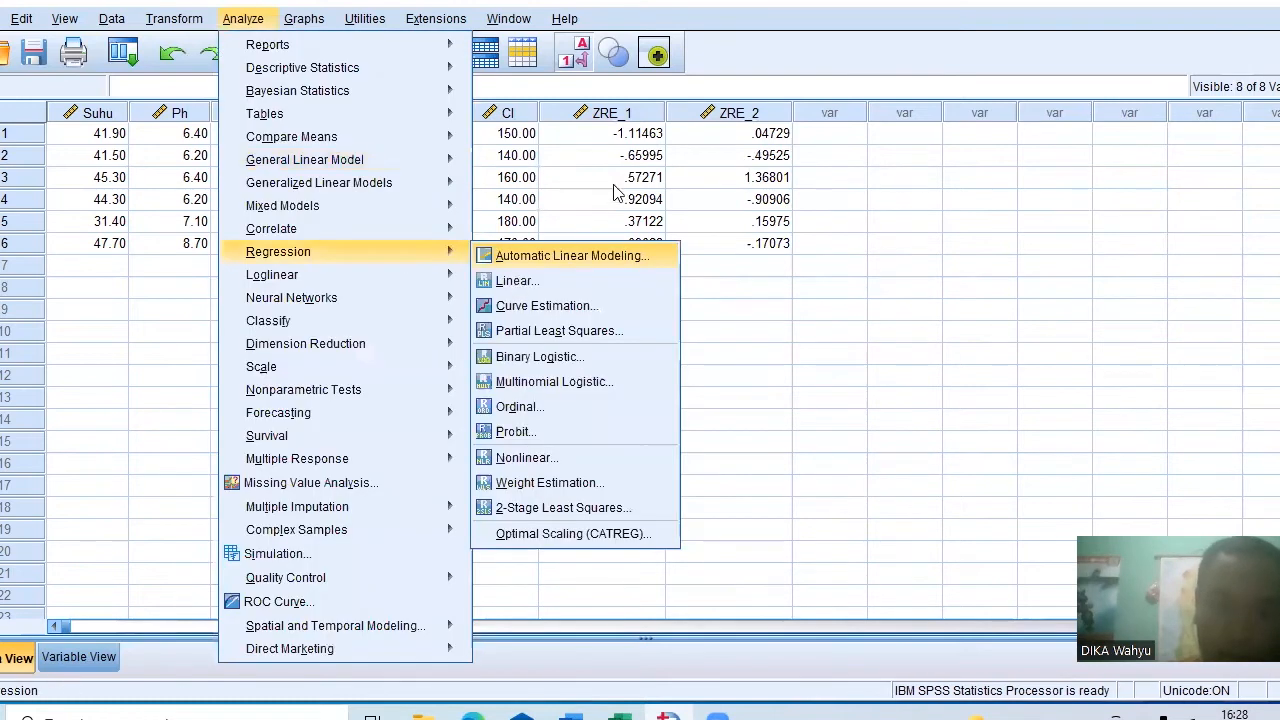
{"action": "key", "text": "l"}
{"action": "left_click", "coordinate": [588, 190]}
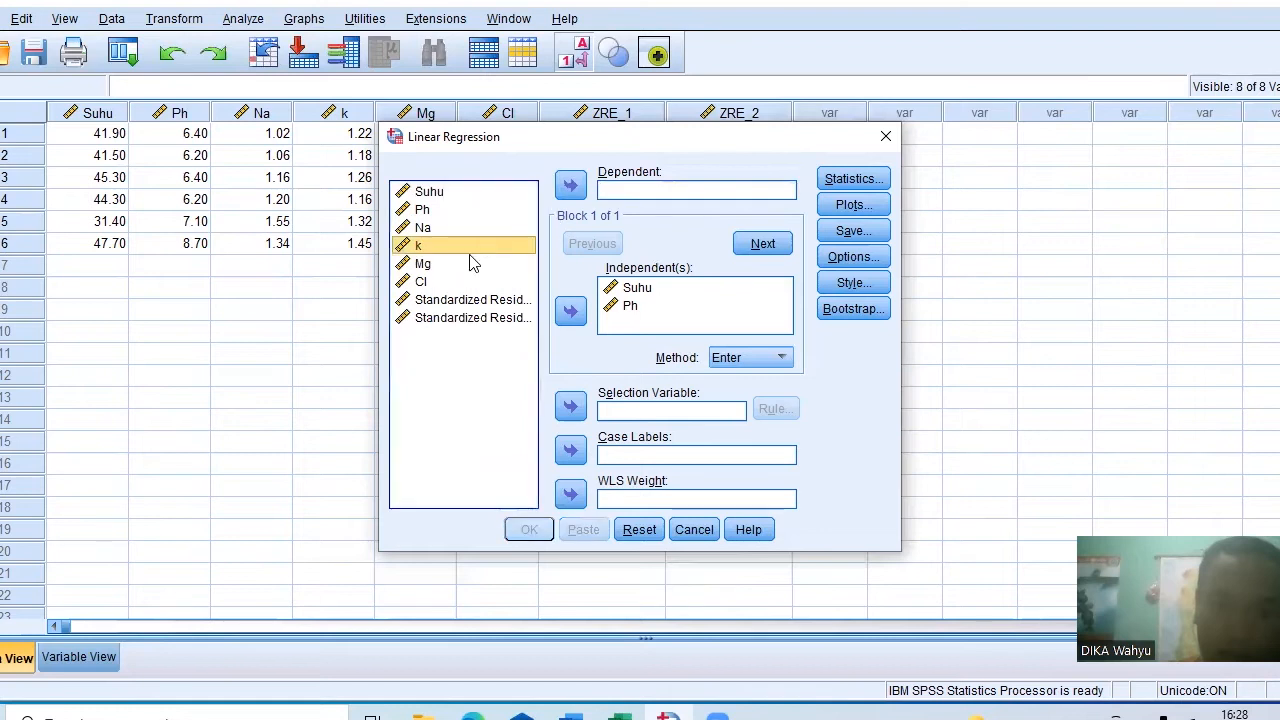
{"action": "left_click", "coordinate": [470, 263]}
{"action": "left_click", "coordinate": [564, 196]}
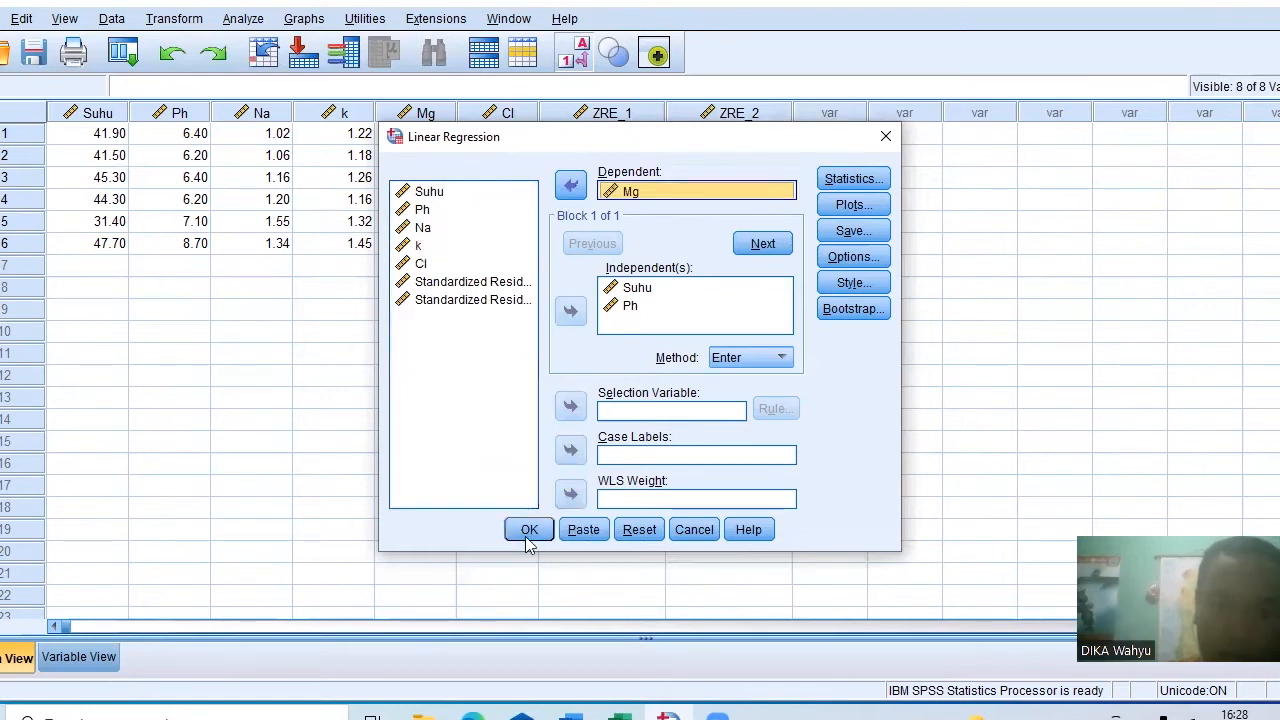
{"action": "left_click", "coordinate": [529, 531]}
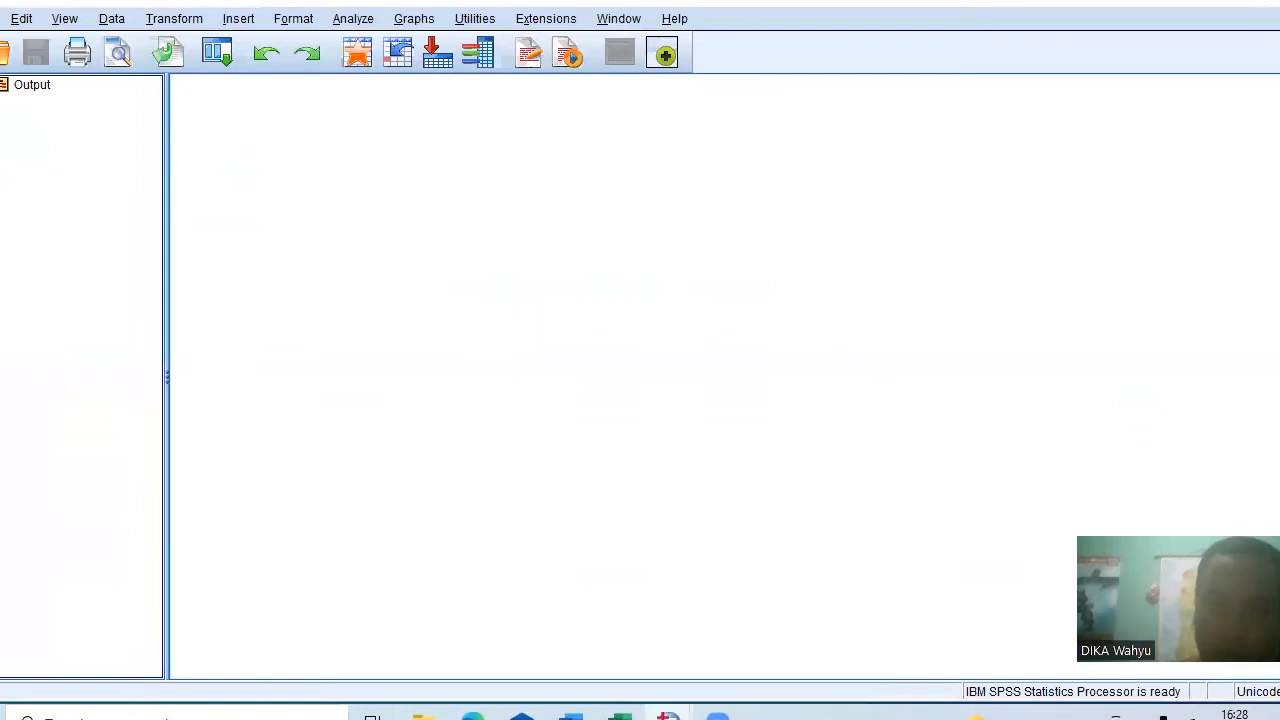
{"action": "key", "text": "alt+Tab"}
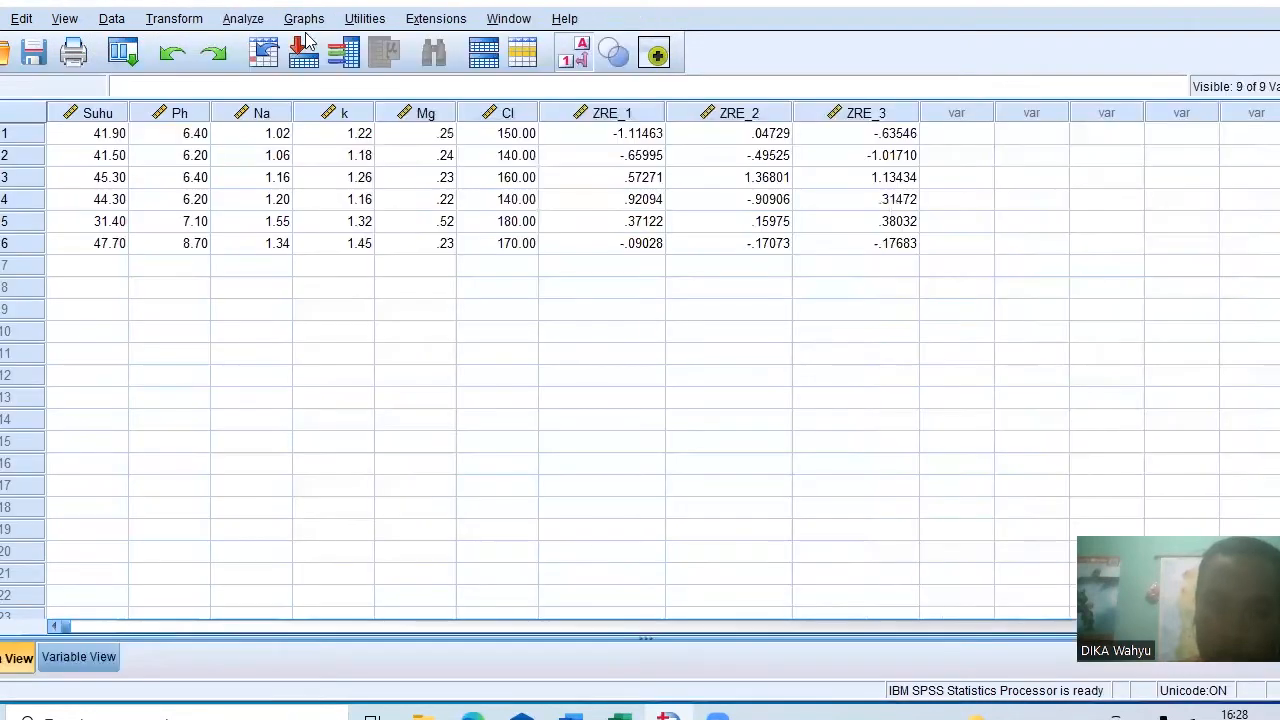
- Run the linear regression with Cl instead of Mg as the dependent variable, and close its output without saving
{"action": "left_click", "coordinate": [250, 22]}
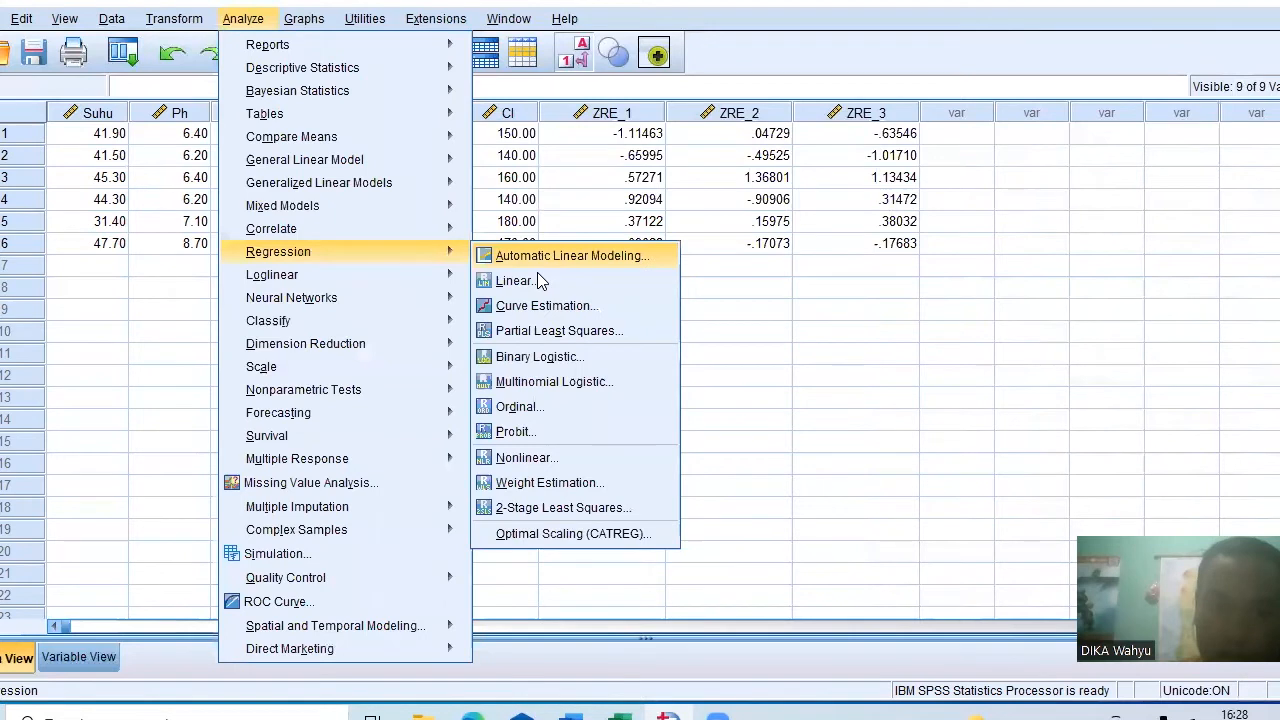
{"action": "left_click", "coordinate": [540, 279]}
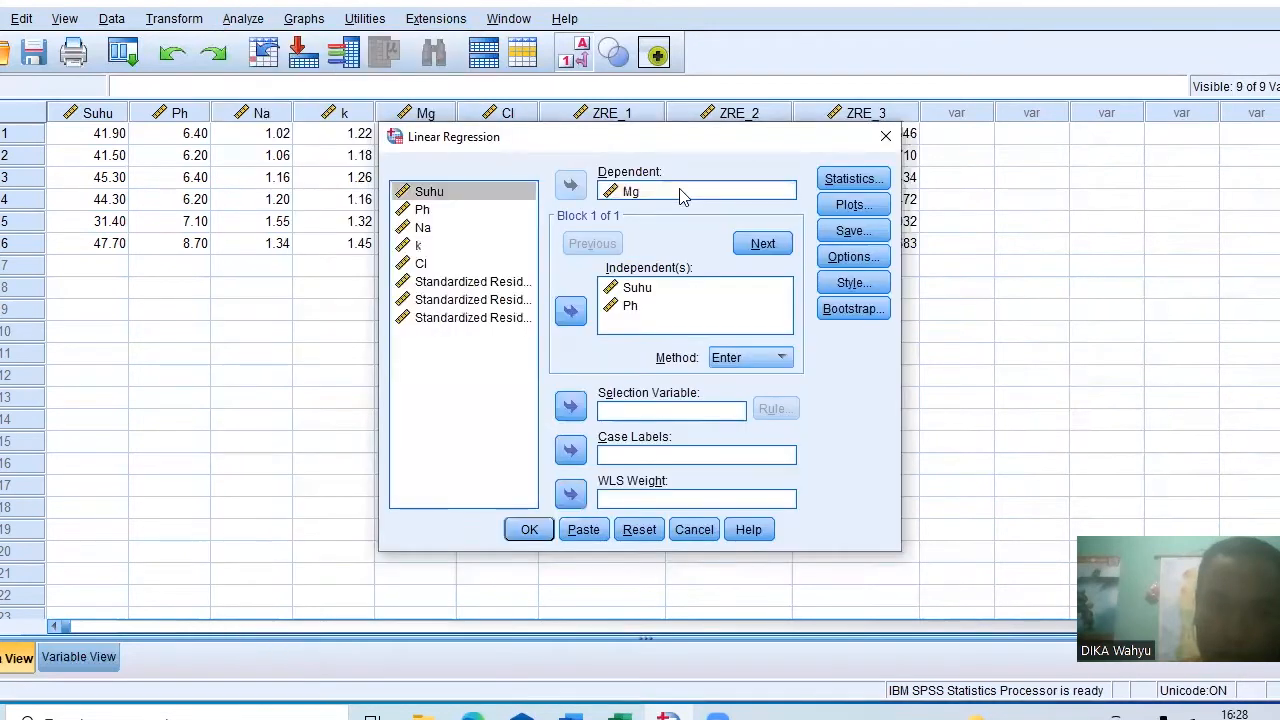
{"action": "left_click", "coordinate": [686, 190]}
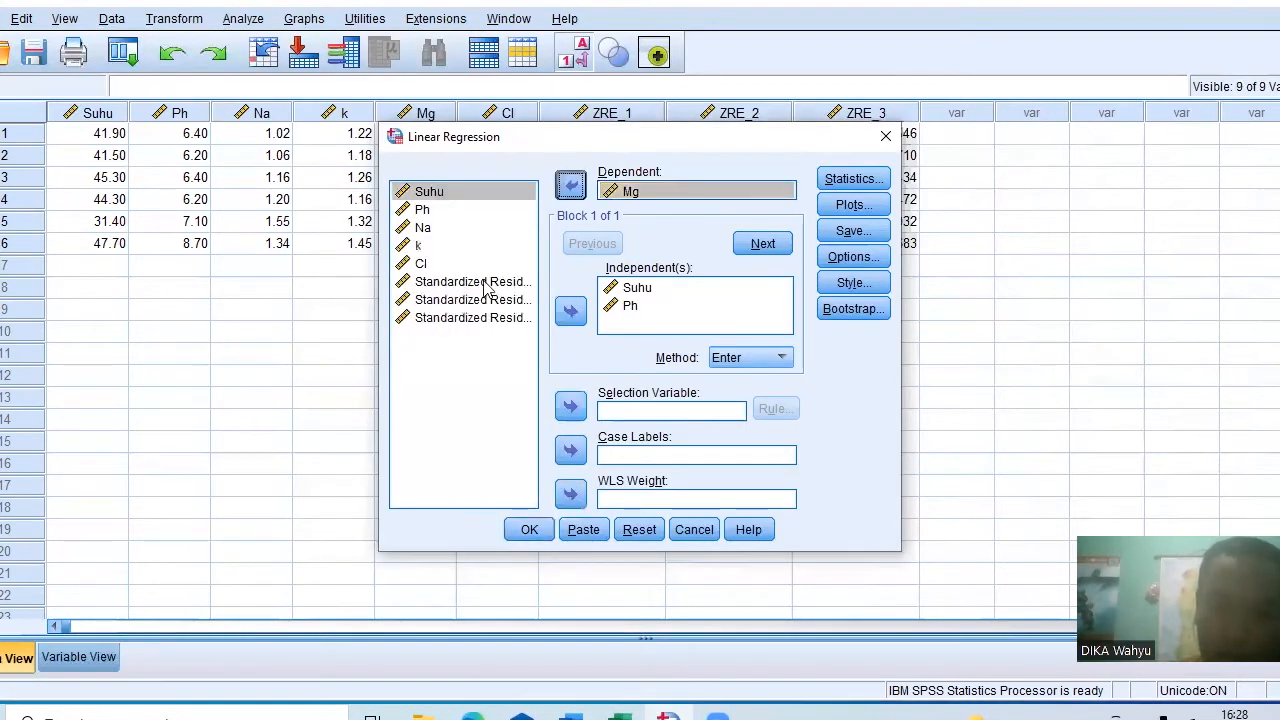
{"action": "left_click", "coordinate": [571, 184]}
{"action": "key", "text": "Down"}
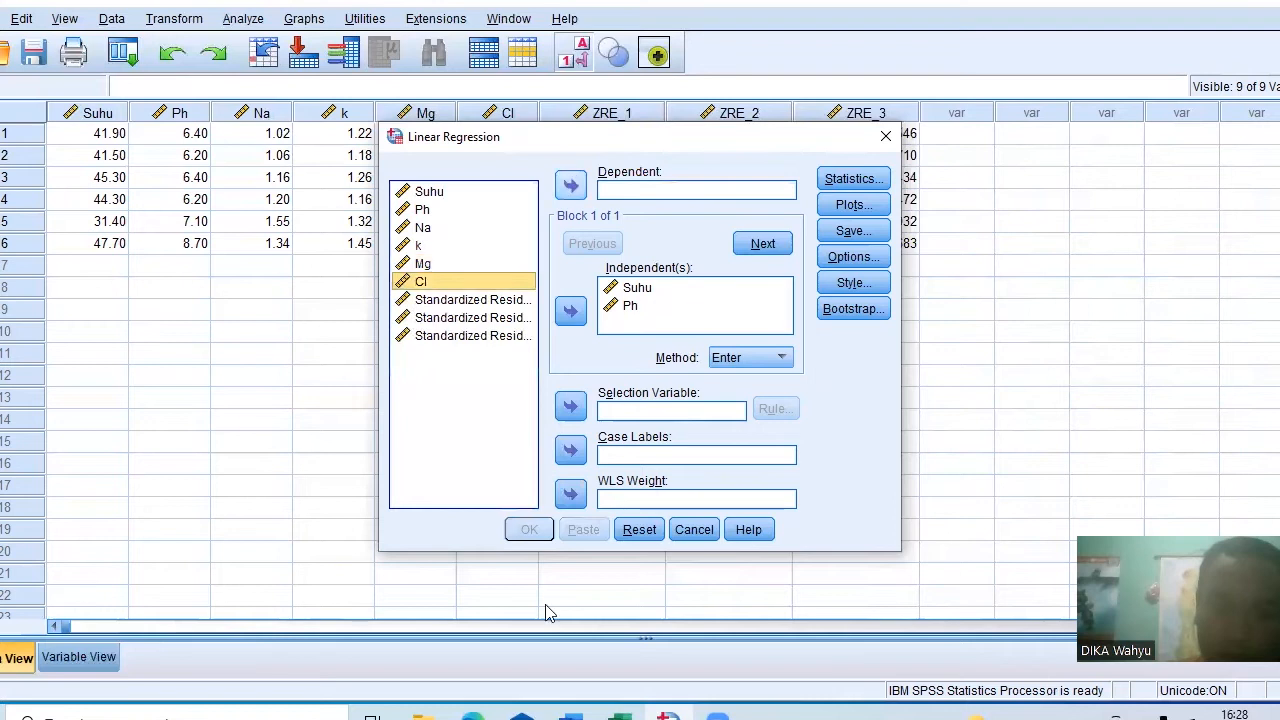
{"action": "key", "text": "Return"}
{"action": "left_click", "coordinate": [528, 532]}
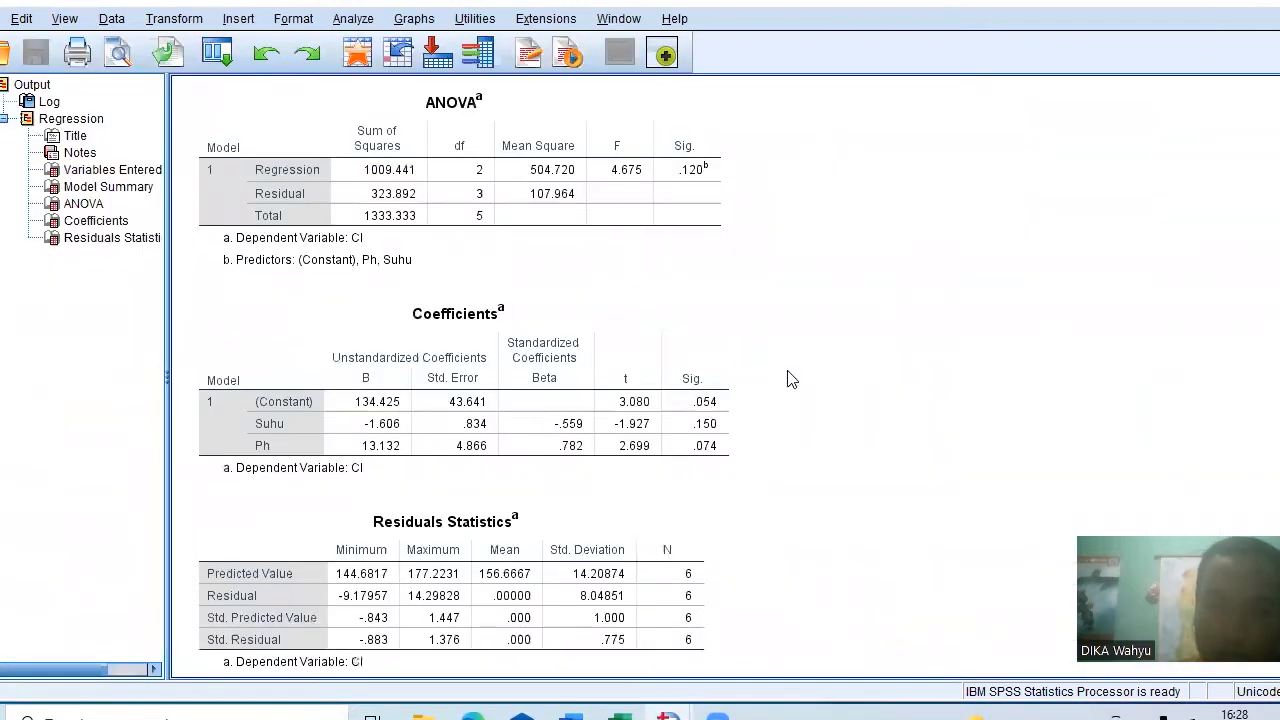
{"action": "key", "text": "alt+F4"}
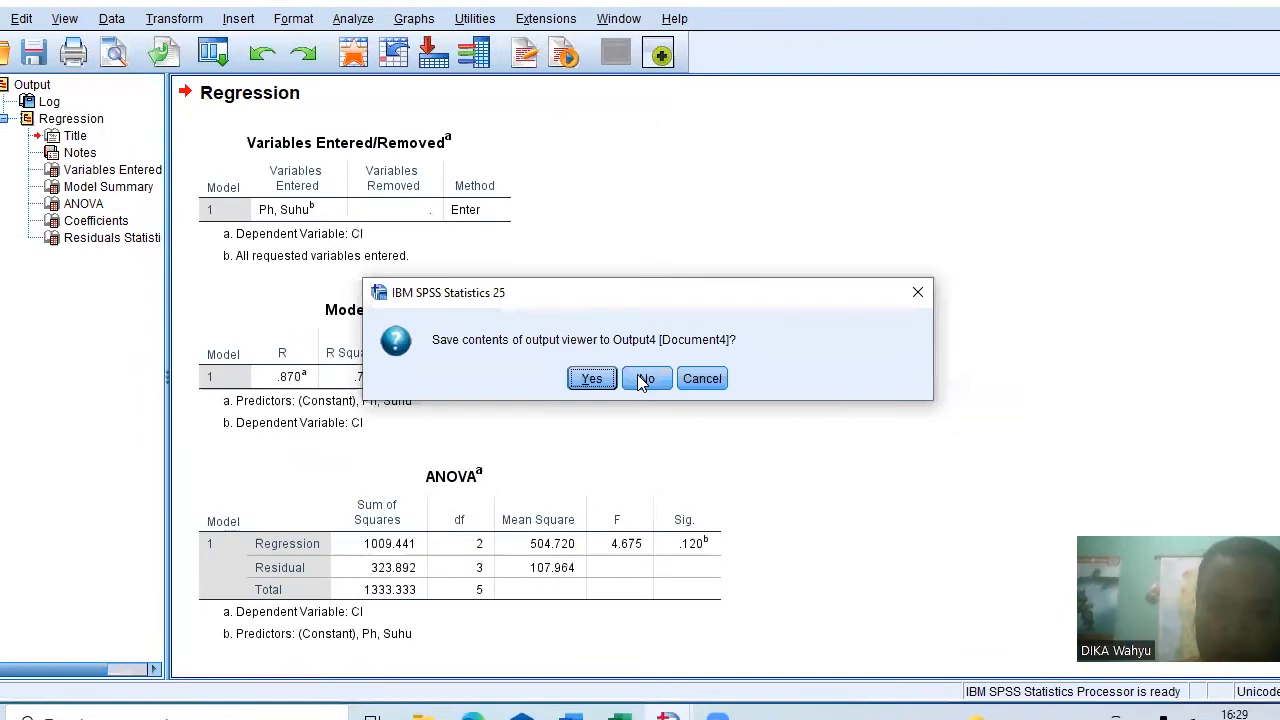
{"action": "left_click", "coordinate": [643, 380]}
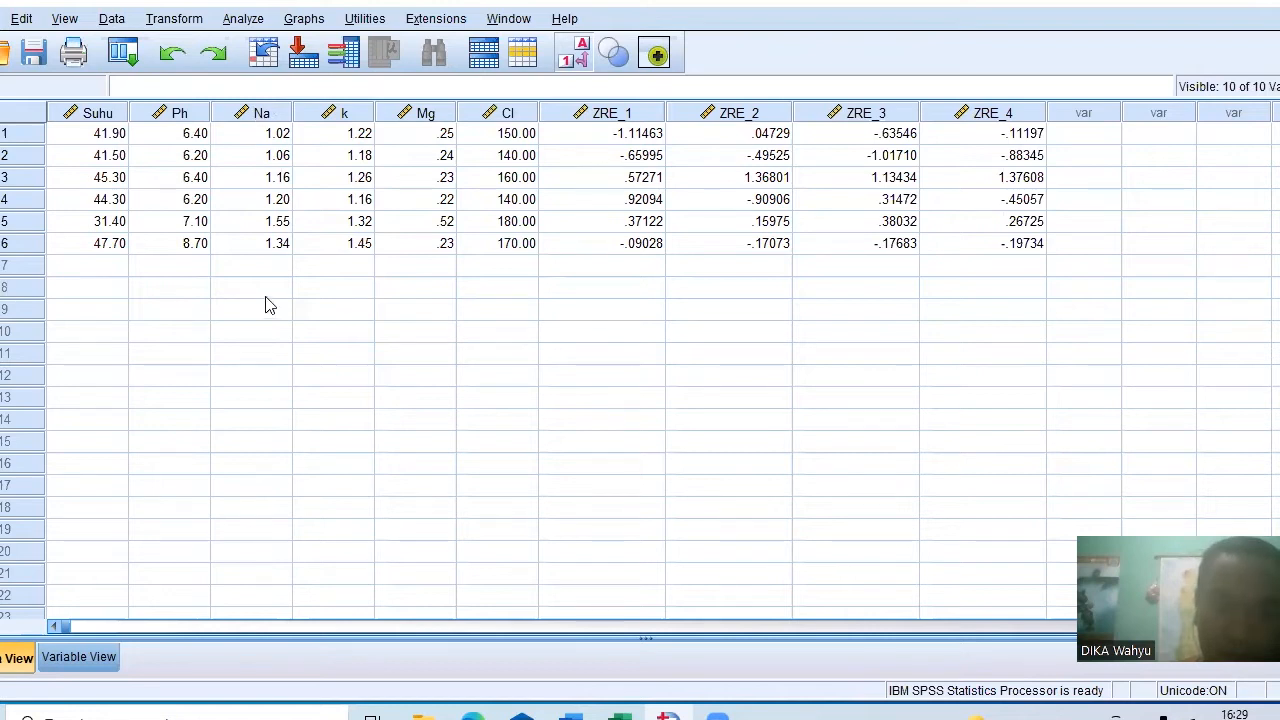
- Start an Explore analysis with all four Standardized Residual variables, ZRE_1 to ZRE_4, in the dependent list
{"action": "left_click", "coordinate": [243, 18]}
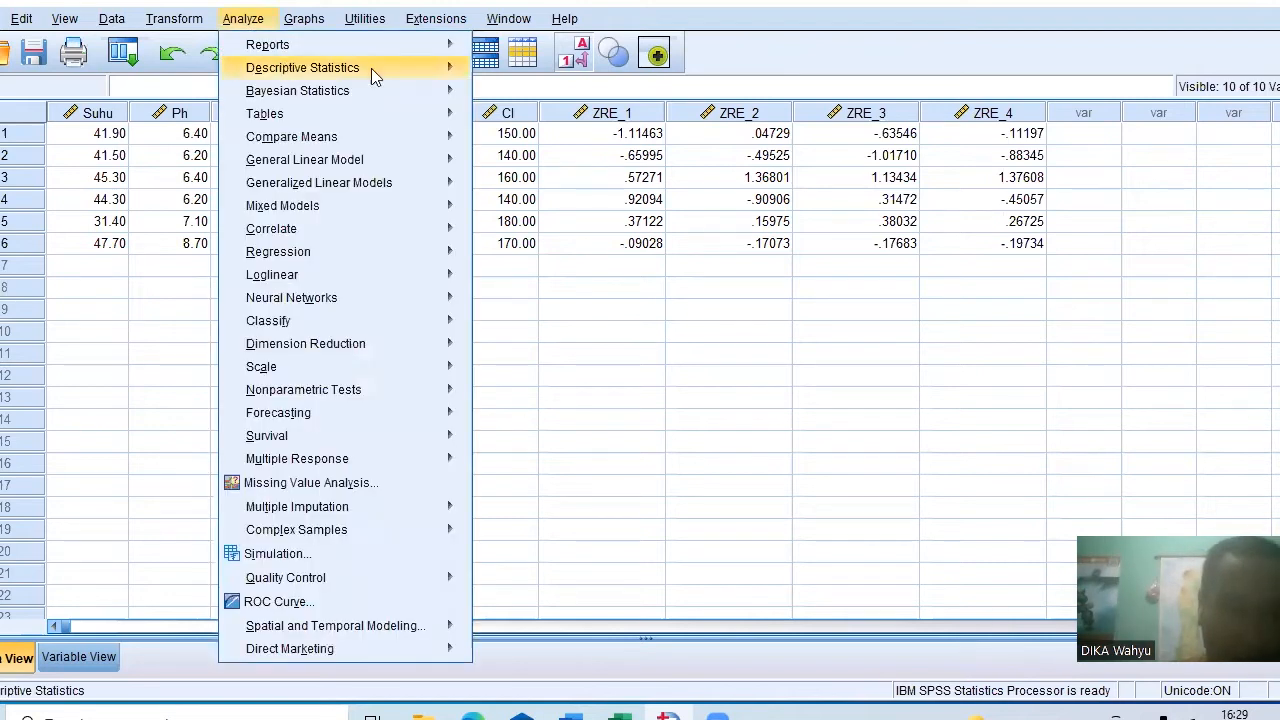
{"action": "mouse_move", "coordinate": [371, 68]}
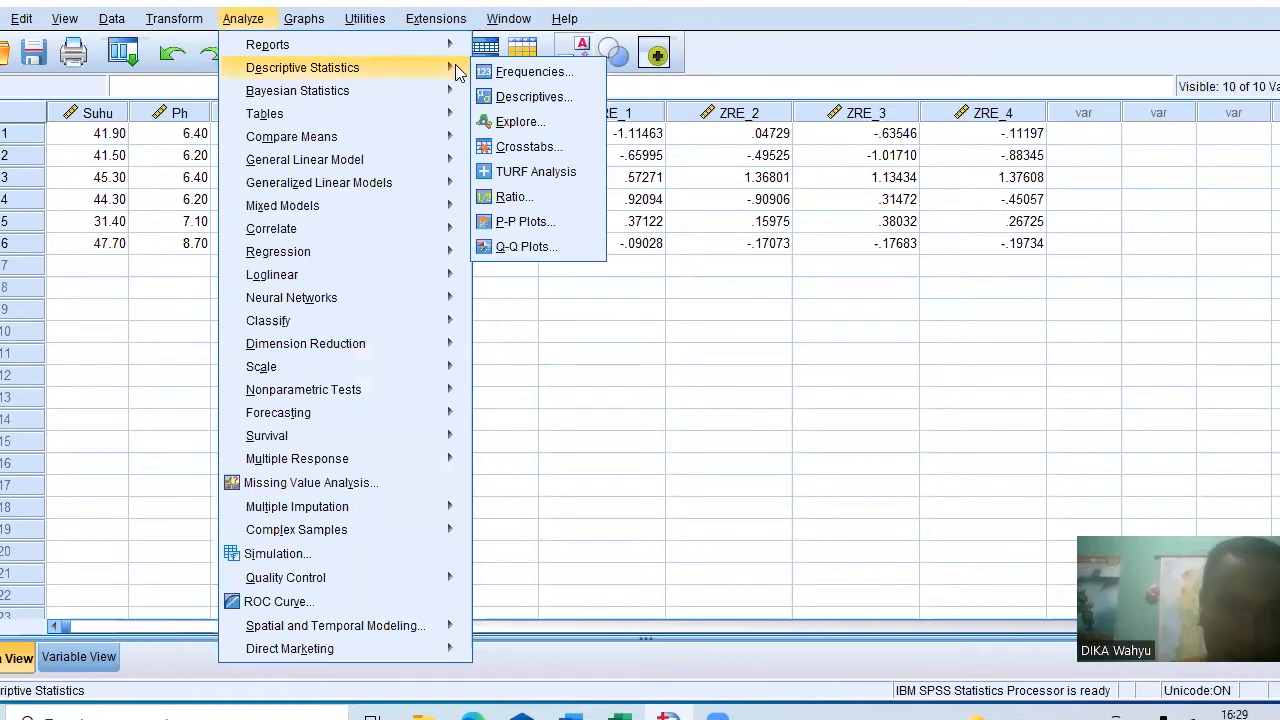
{"action": "left_click", "coordinate": [515, 120]}
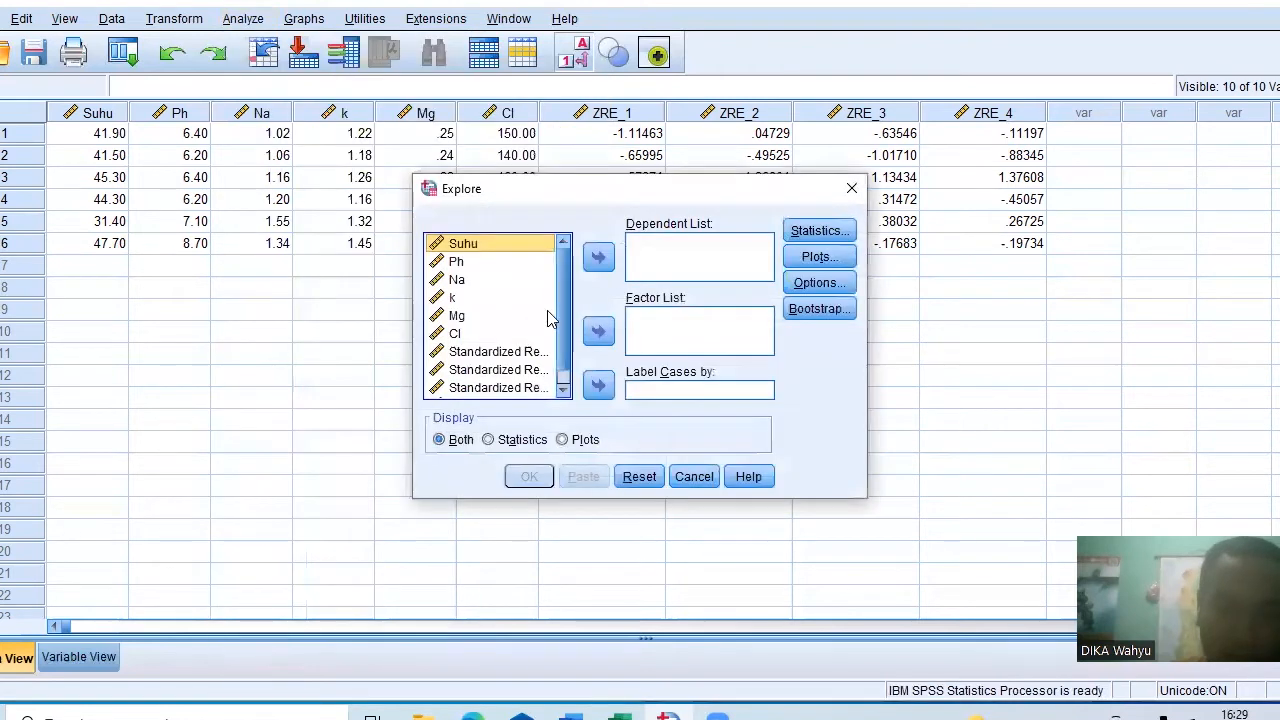
{"action": "left_click", "coordinate": [505, 353]}
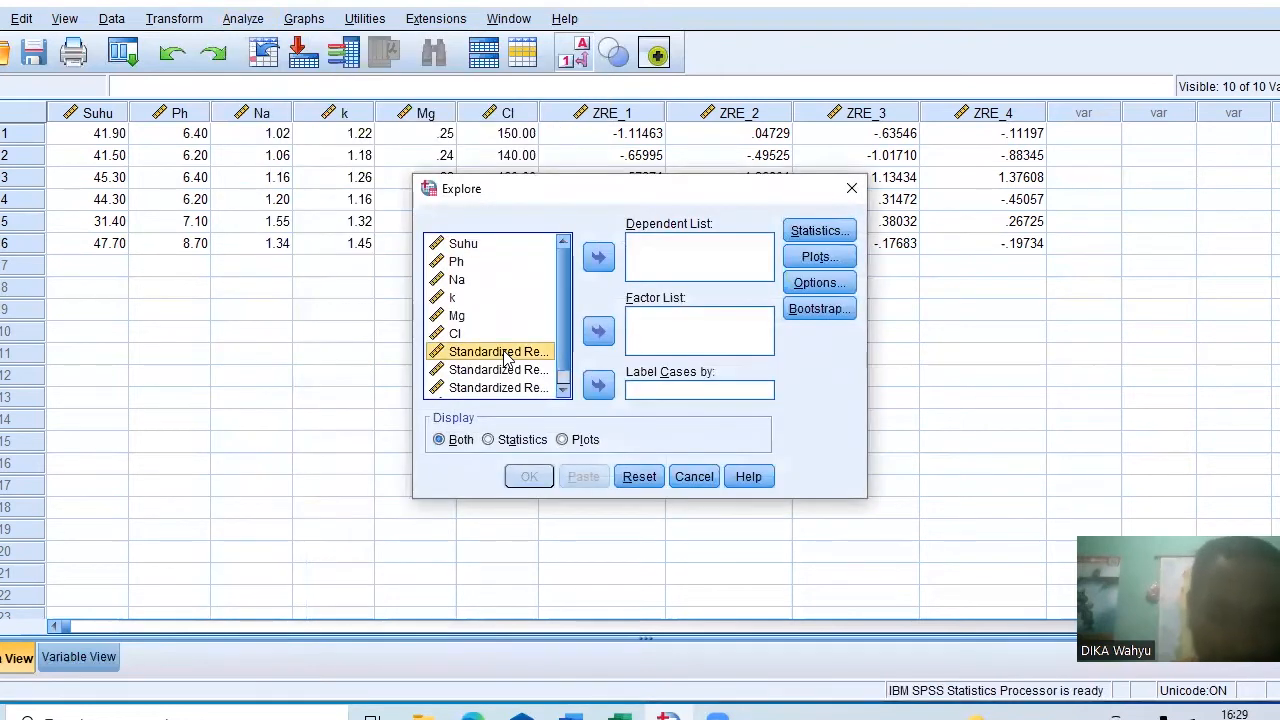
{"action": "key", "text": "shift+End"}
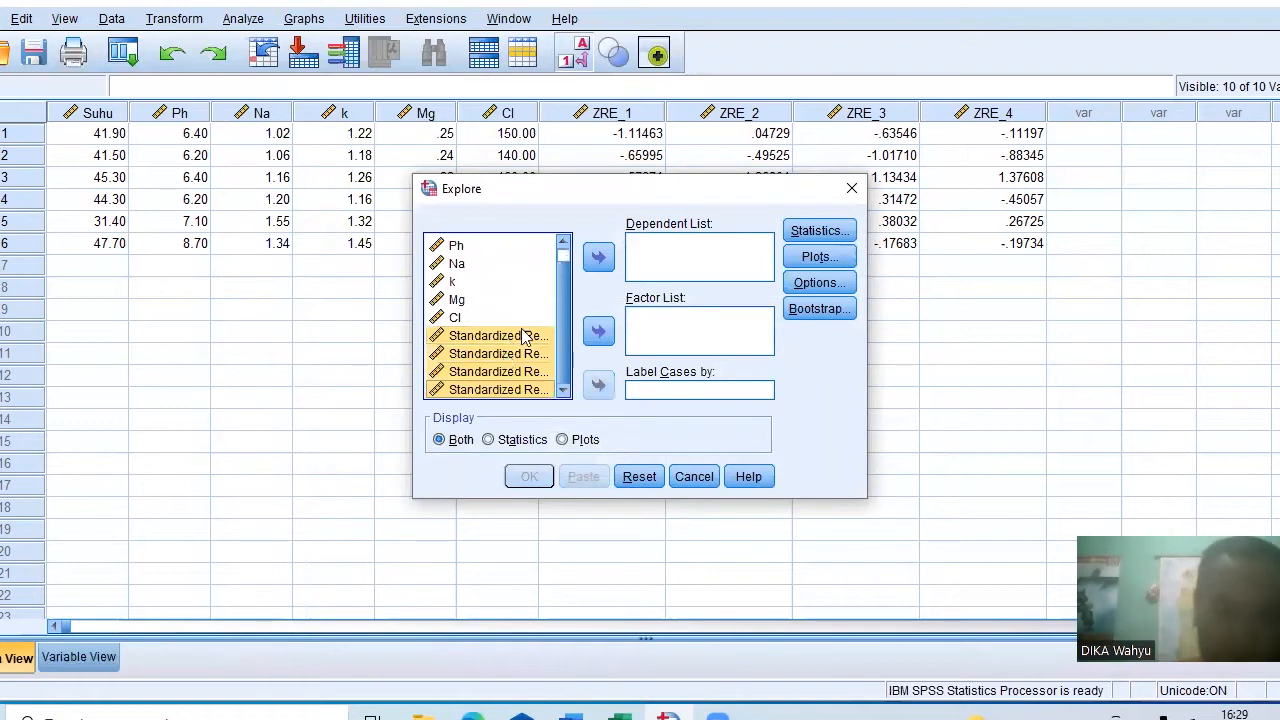
{"action": "left_click", "coordinate": [600, 259]}
- Turn on histograms and normality plots with tests for the Explore analysis and run it
{"action": "left_click", "coordinate": [820, 258]}
{"action": "left_click", "coordinate": [620, 323]}
{"action": "left_click", "coordinate": [683, 268]}
{"action": "left_click", "coordinate": [552, 479]}
{"action": "left_click", "coordinate": [531, 478]}
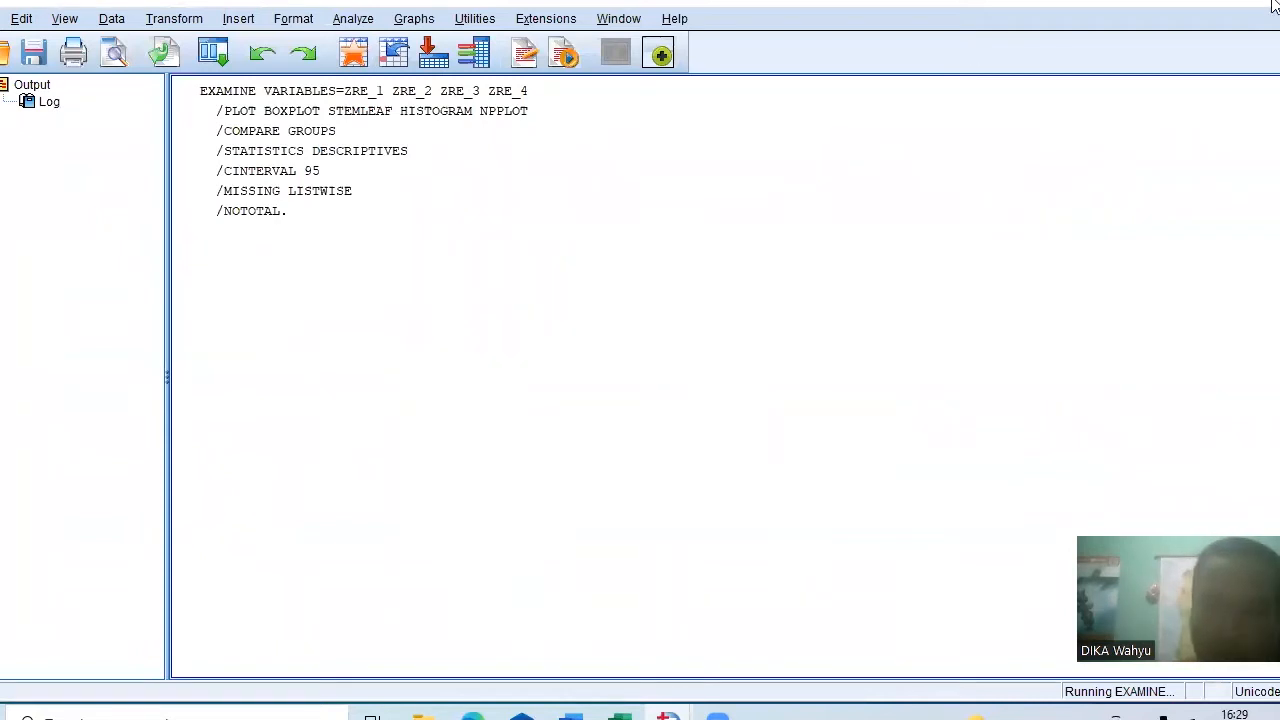
- Delete all contents of the output viewer and return to the dataset
{"action": "left_click", "coordinate": [1232, 2]}
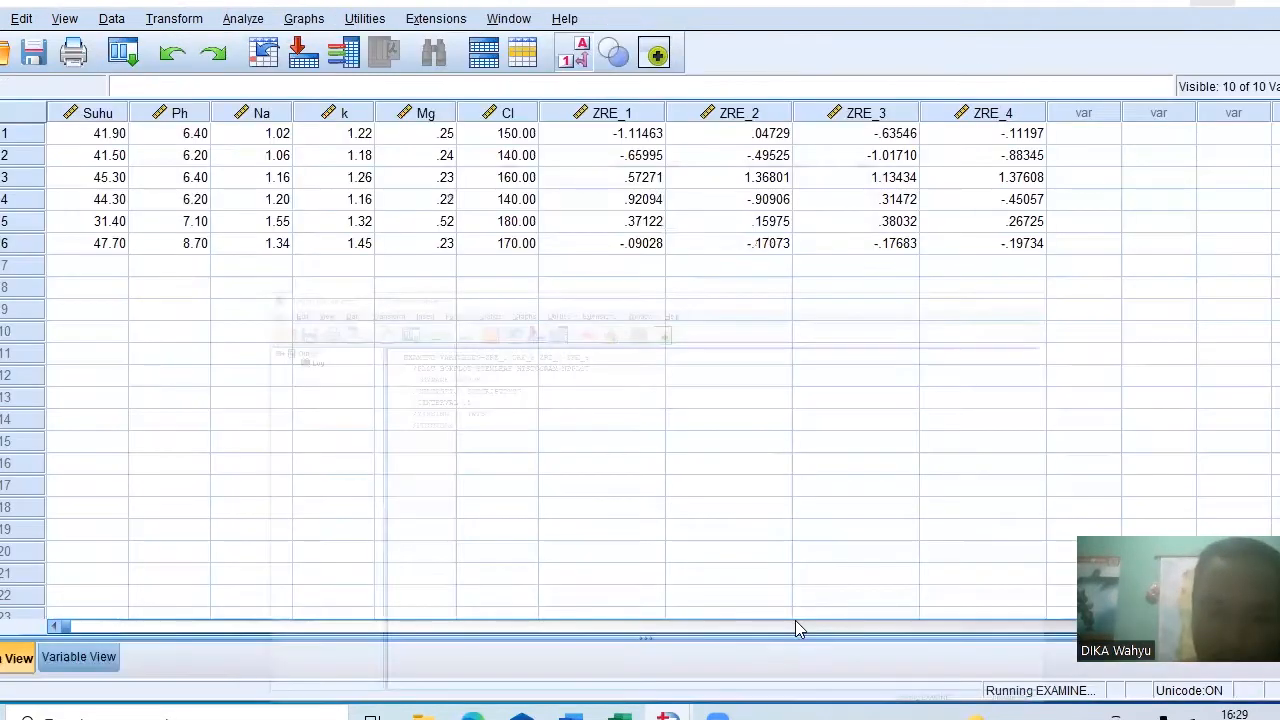
{"action": "mouse_move", "coordinate": [672, 716]}
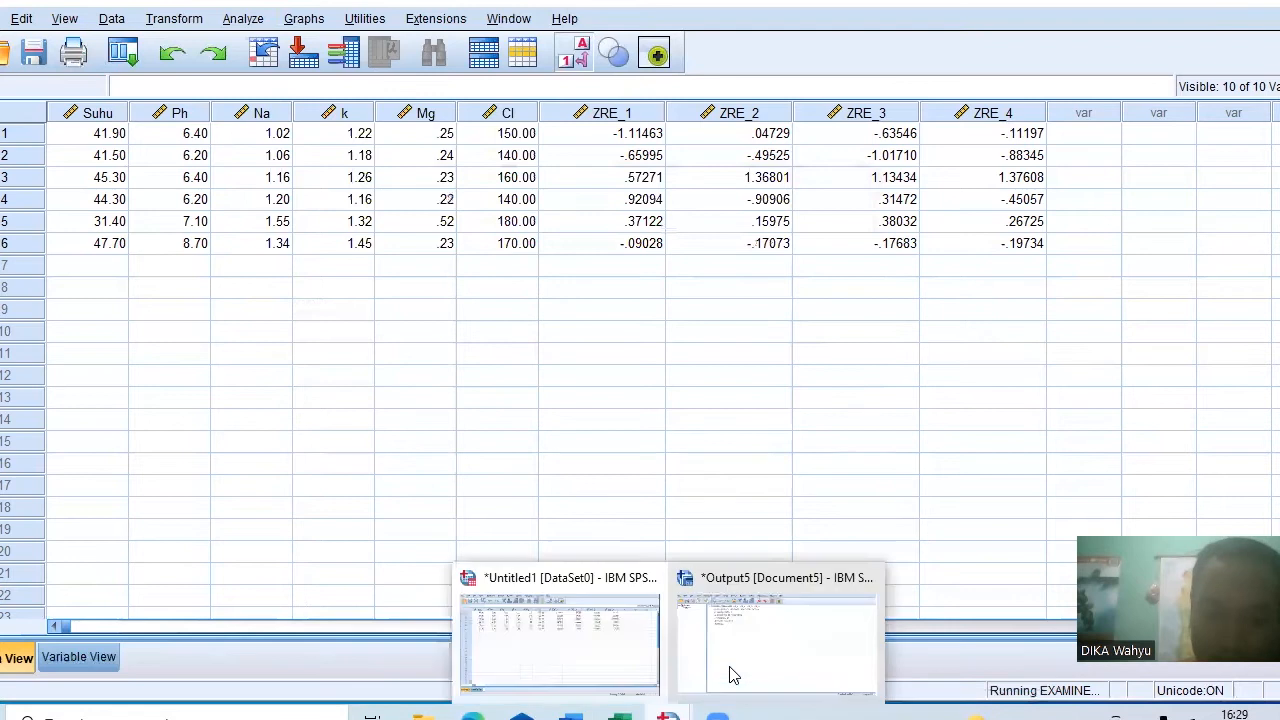
{"action": "left_click", "coordinate": [774, 637]}
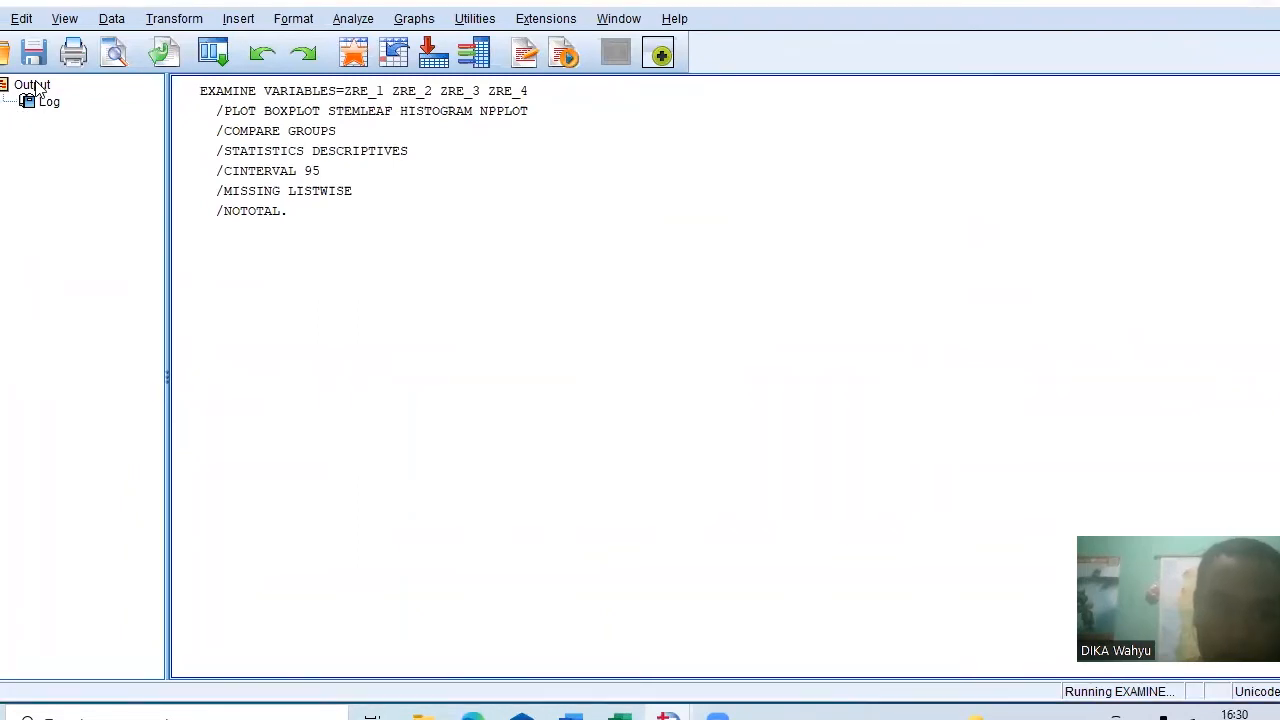
{"action": "left_click", "coordinate": [35, 86]}
{"action": "key", "text": "Delete"}
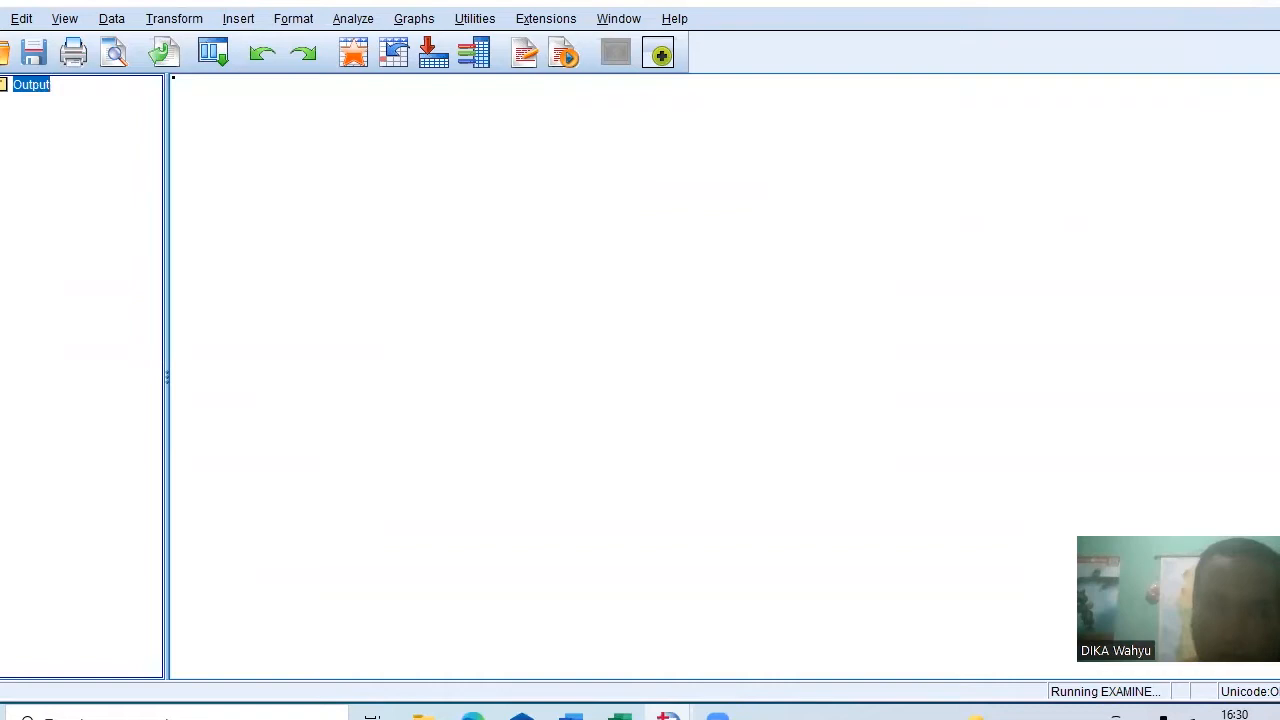
{"action": "key", "text": "alt+Tab"}
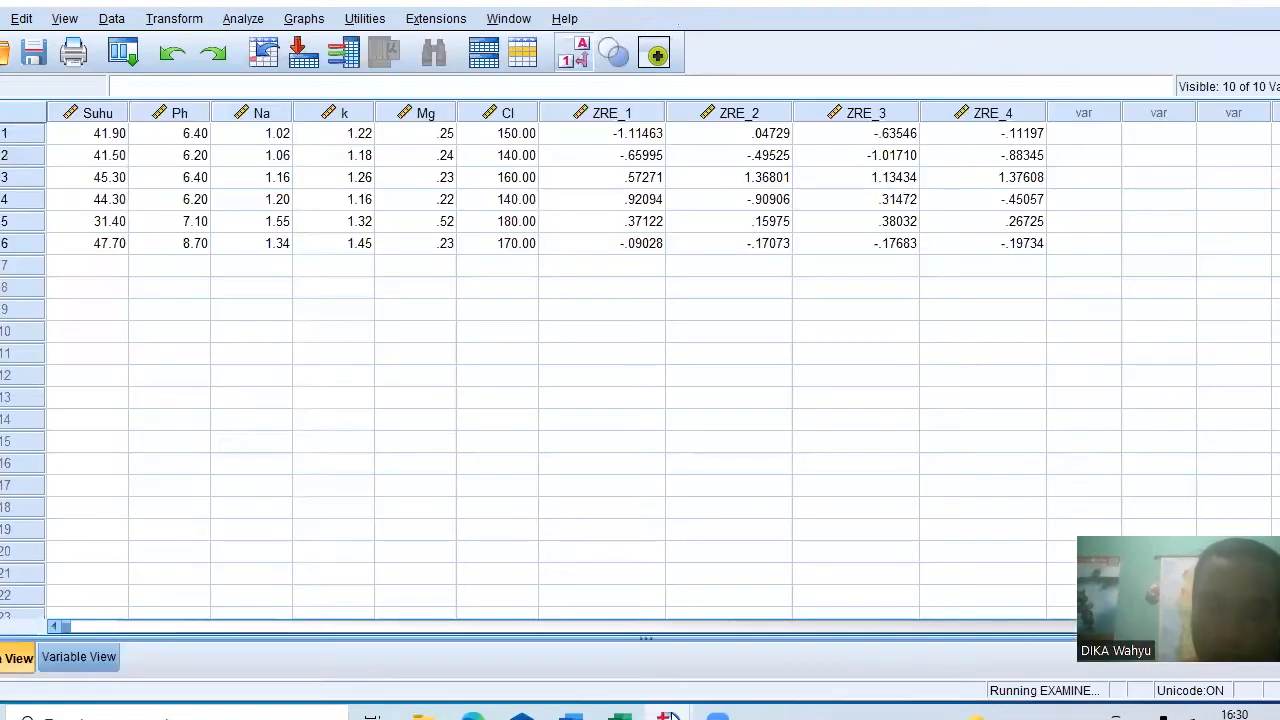
{"action": "left_click", "coordinate": [668, 716]}
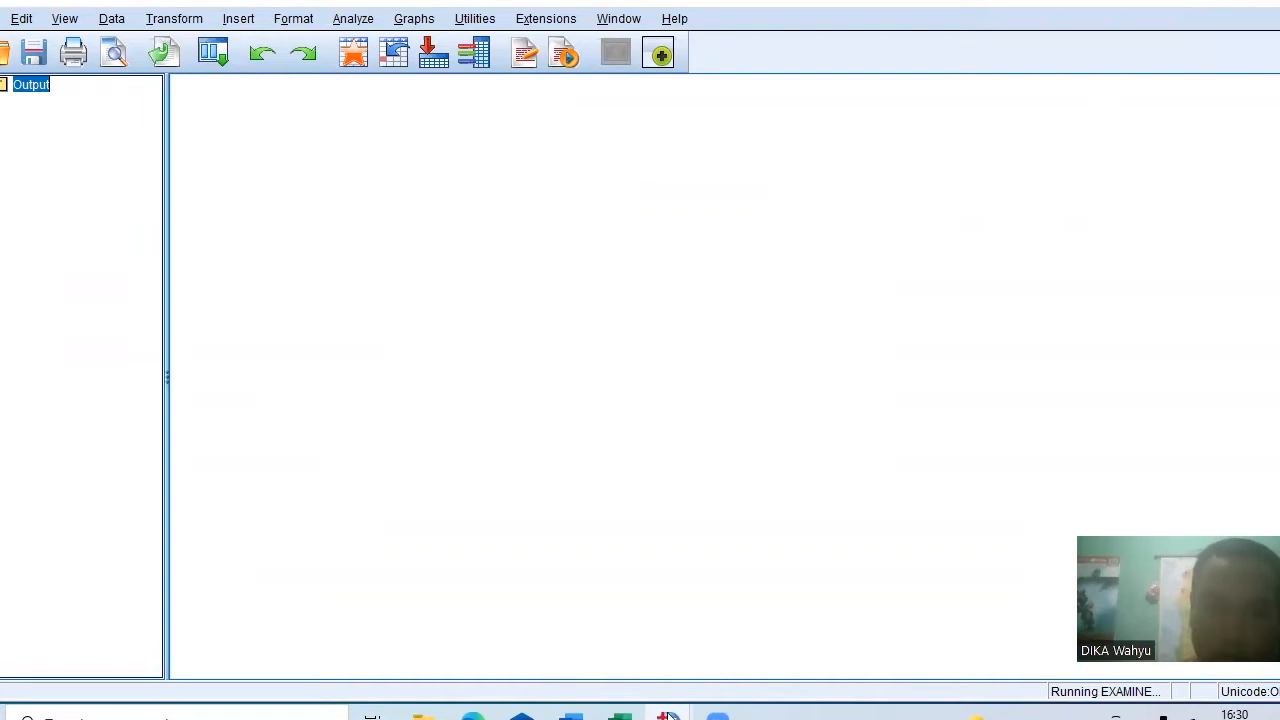
{"action": "left_click", "coordinate": [668, 716]}
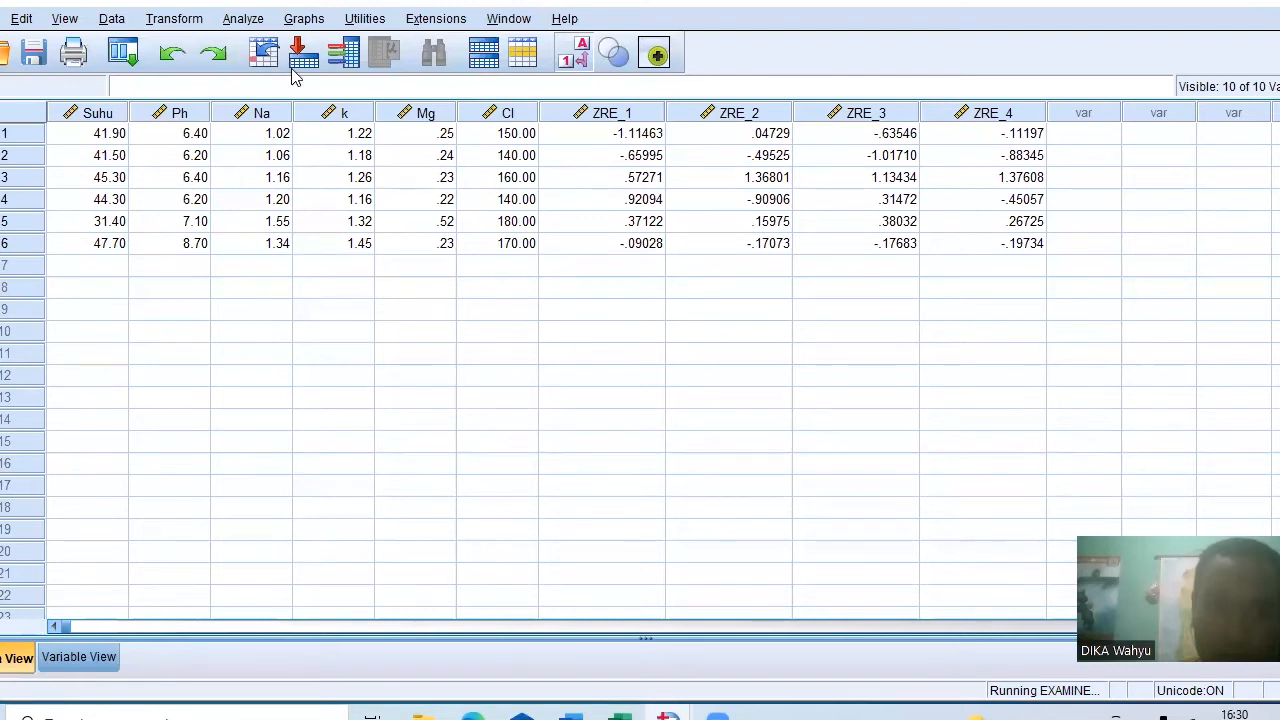
- Rerun Explore on the four standardized residuals with the same settings and show the Tests of Normality table
{"action": "left_click", "coordinate": [536, 127]}
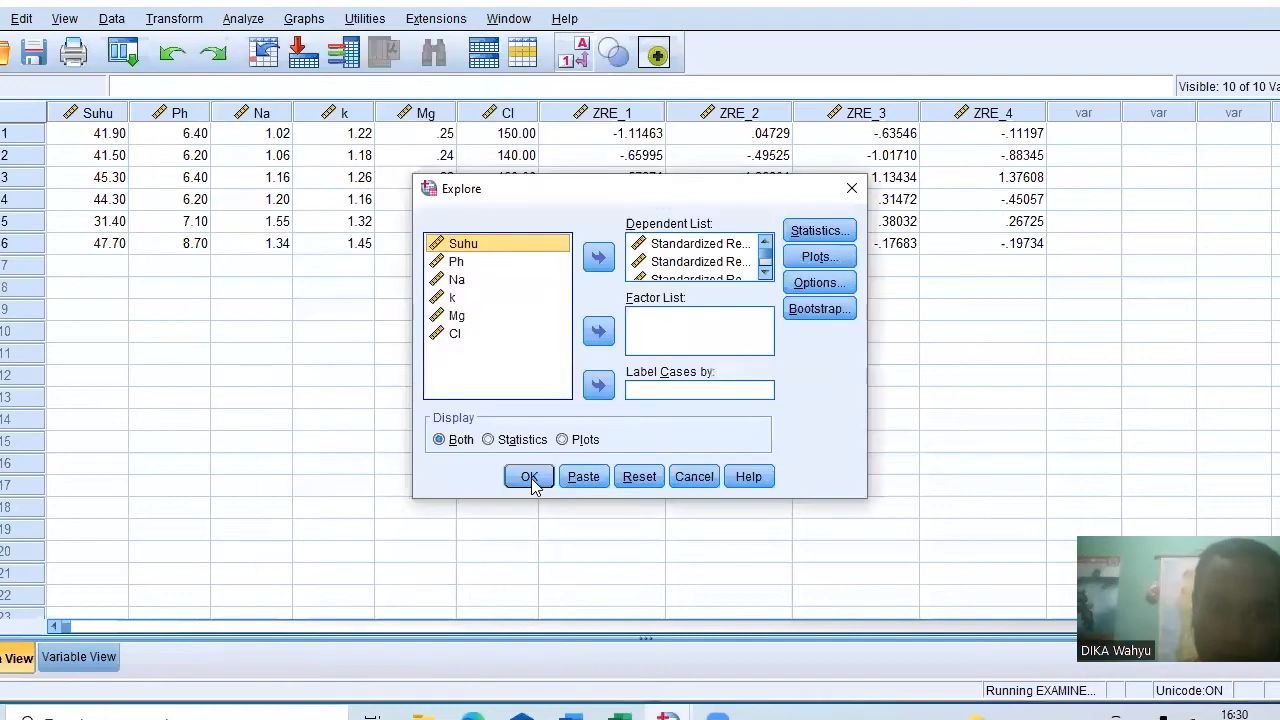
{"action": "left_click", "coordinate": [529, 477]}
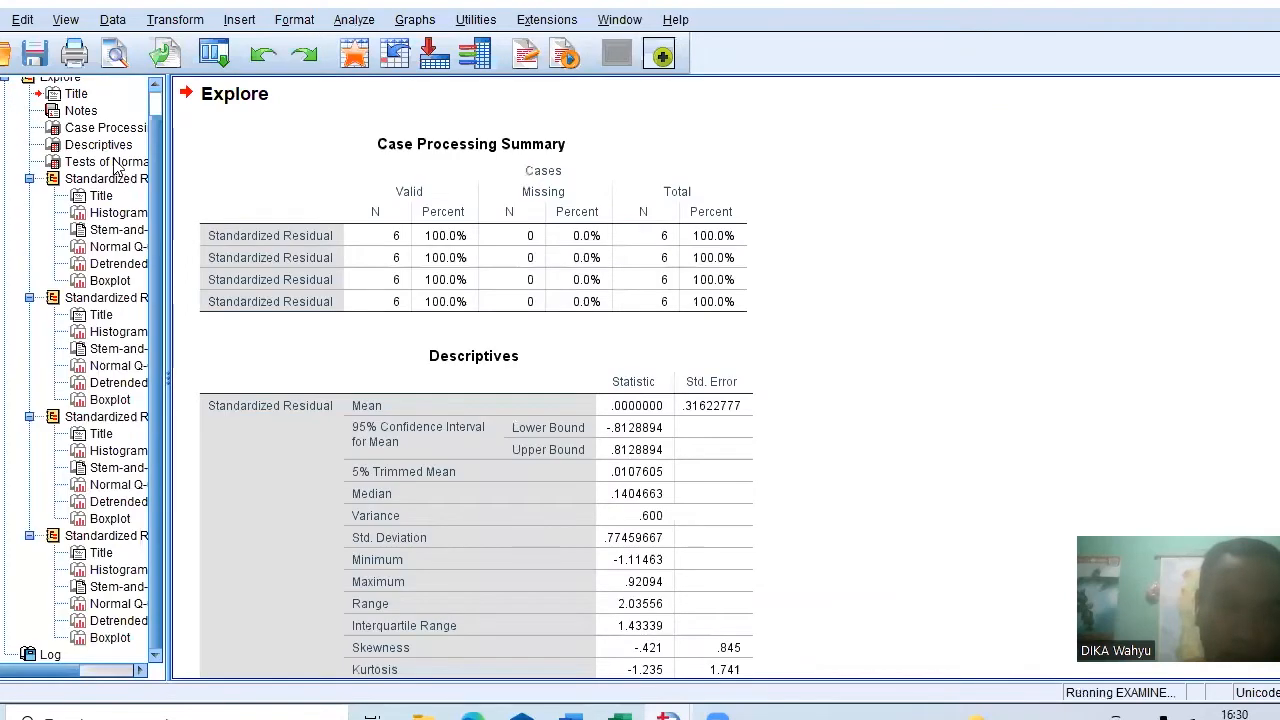
{"action": "left_click", "coordinate": [115, 164]}
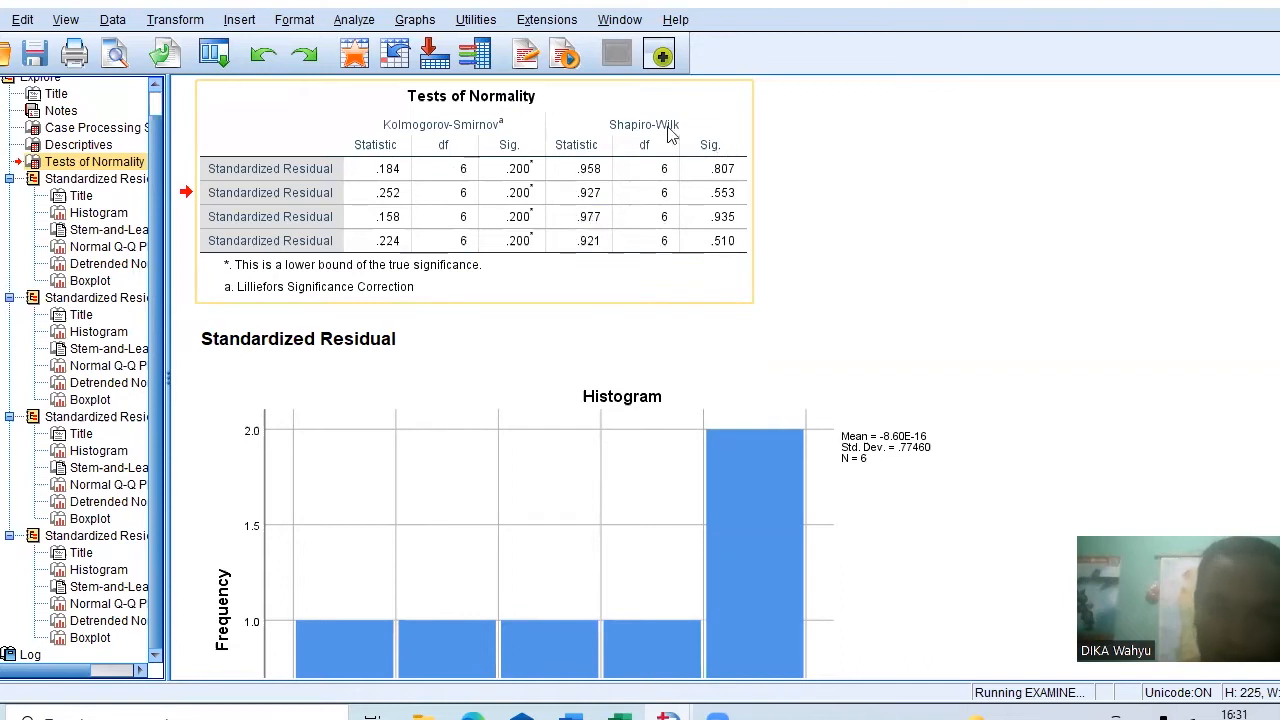
{"action": "left_click", "coordinate": [728, 143]}
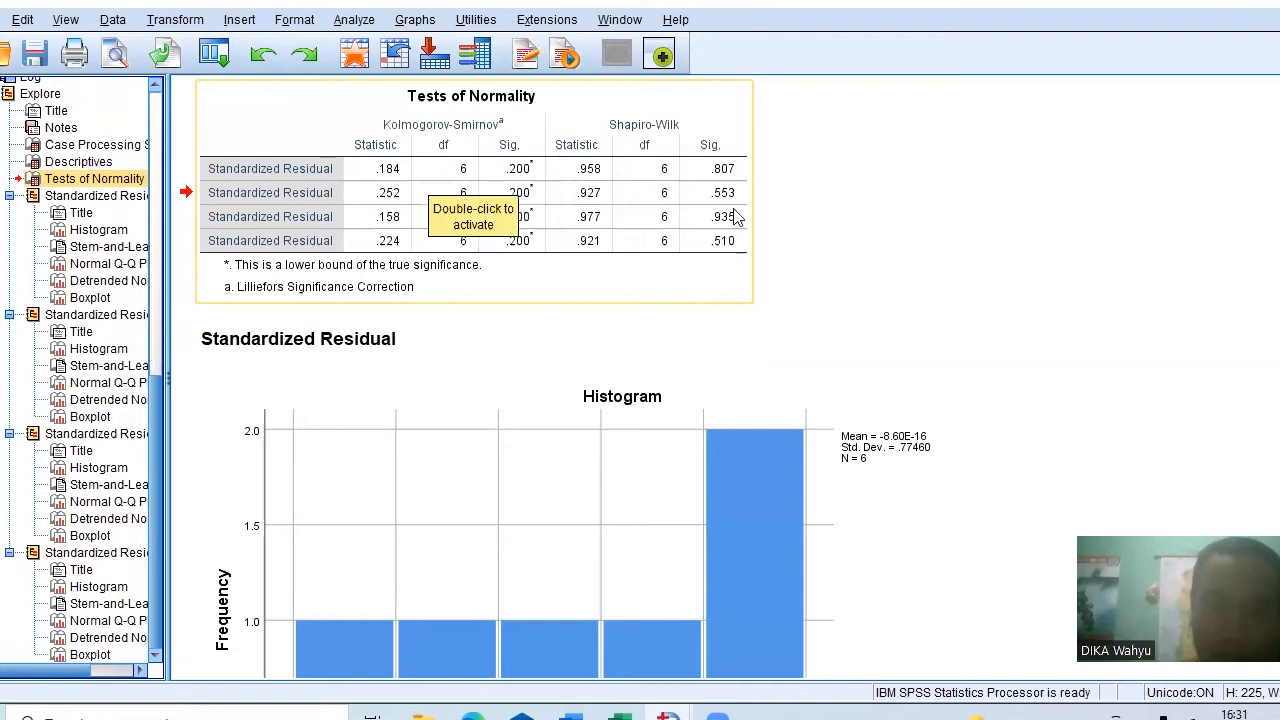
- Copy the Tests of Normality table from the output
{"action": "double_click", "coordinate": [612, 238]}
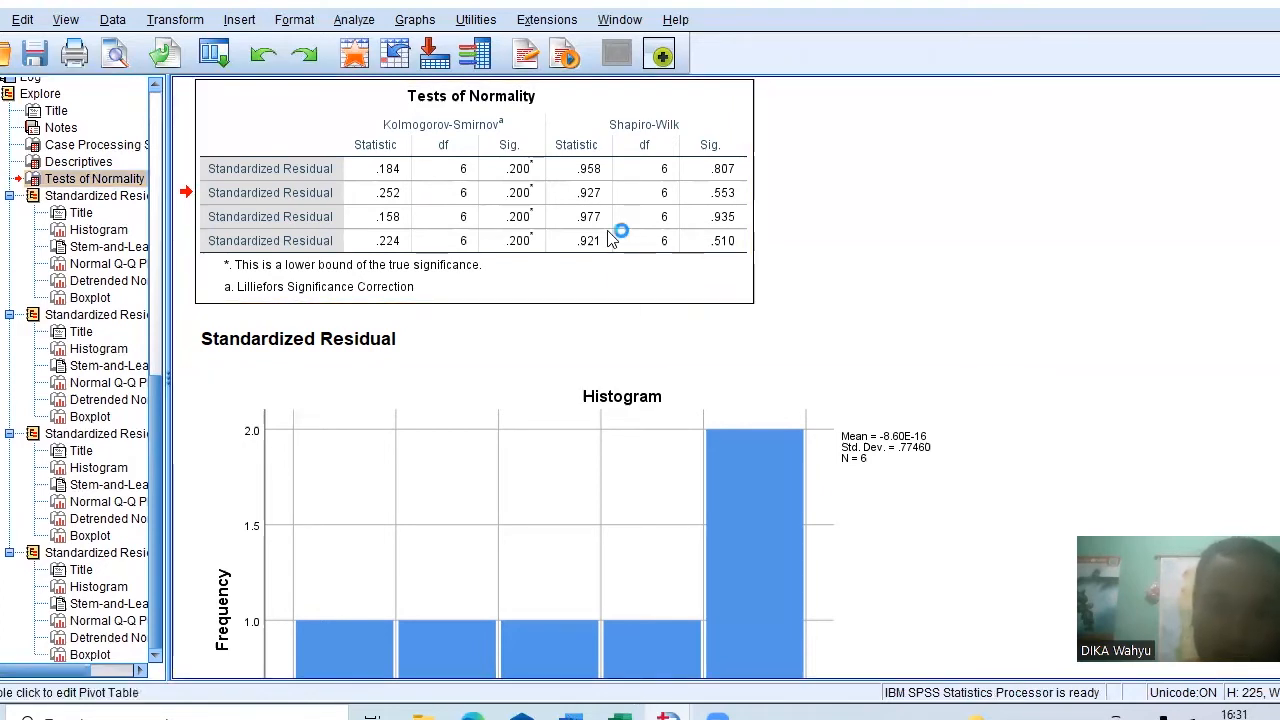
{"action": "right_click", "coordinate": [614, 236]}
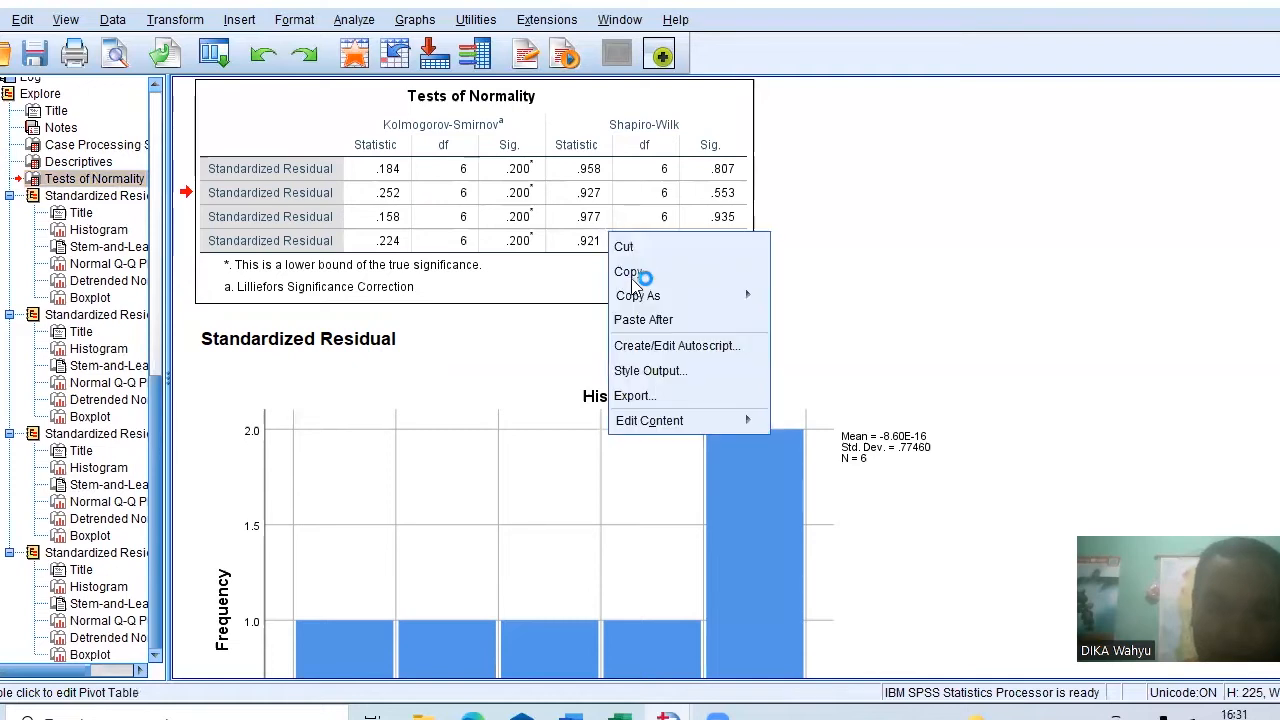
{"action": "left_click", "coordinate": [634, 266]}
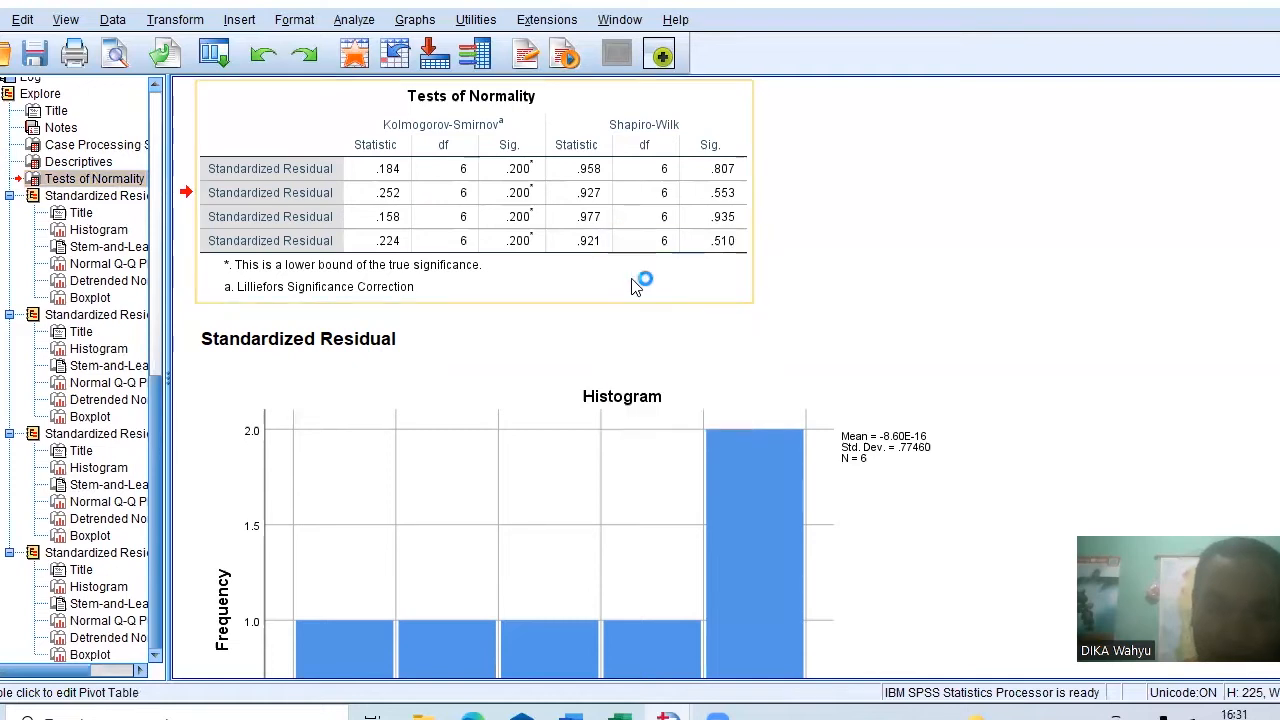
- Switch to the Word report and review the TEST NORMALITAS section with its normality table and the conclusions for Na, k, Mg and Cl
{"action": "left_click", "coordinate": [568, 716]}
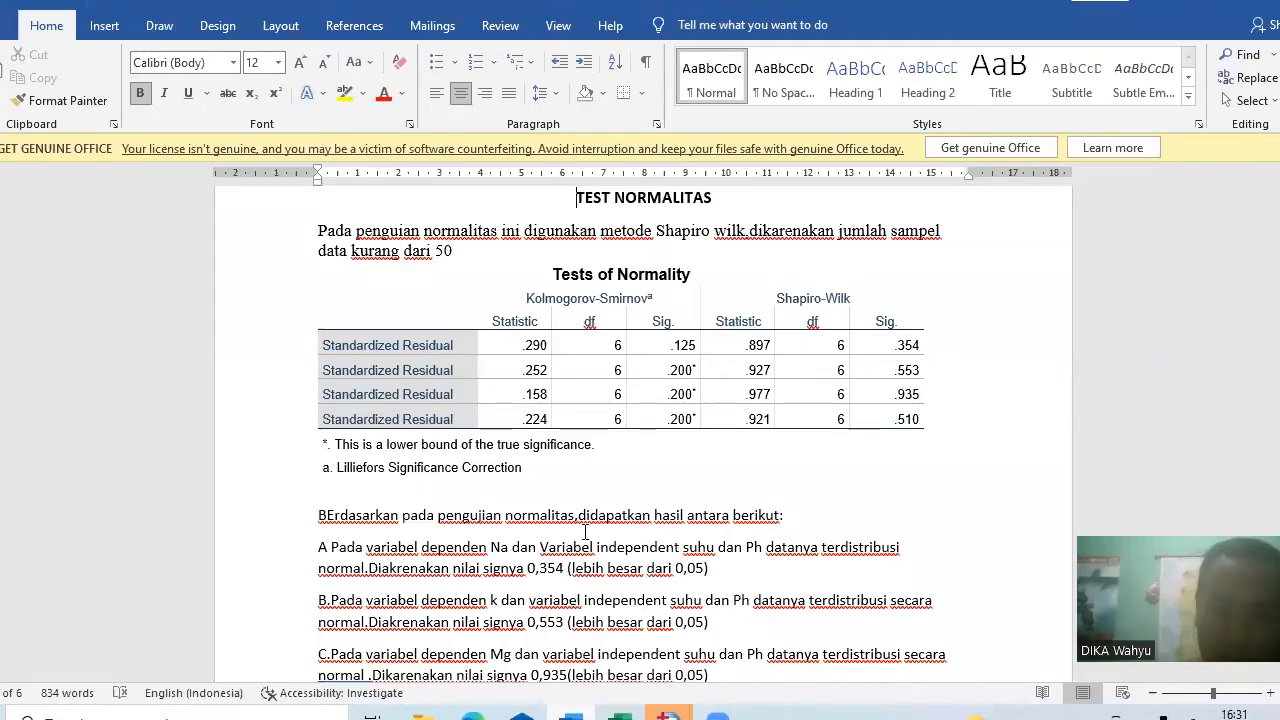
{"action": "key", "text": "Down"}
{"action": "key", "text": "Down"}
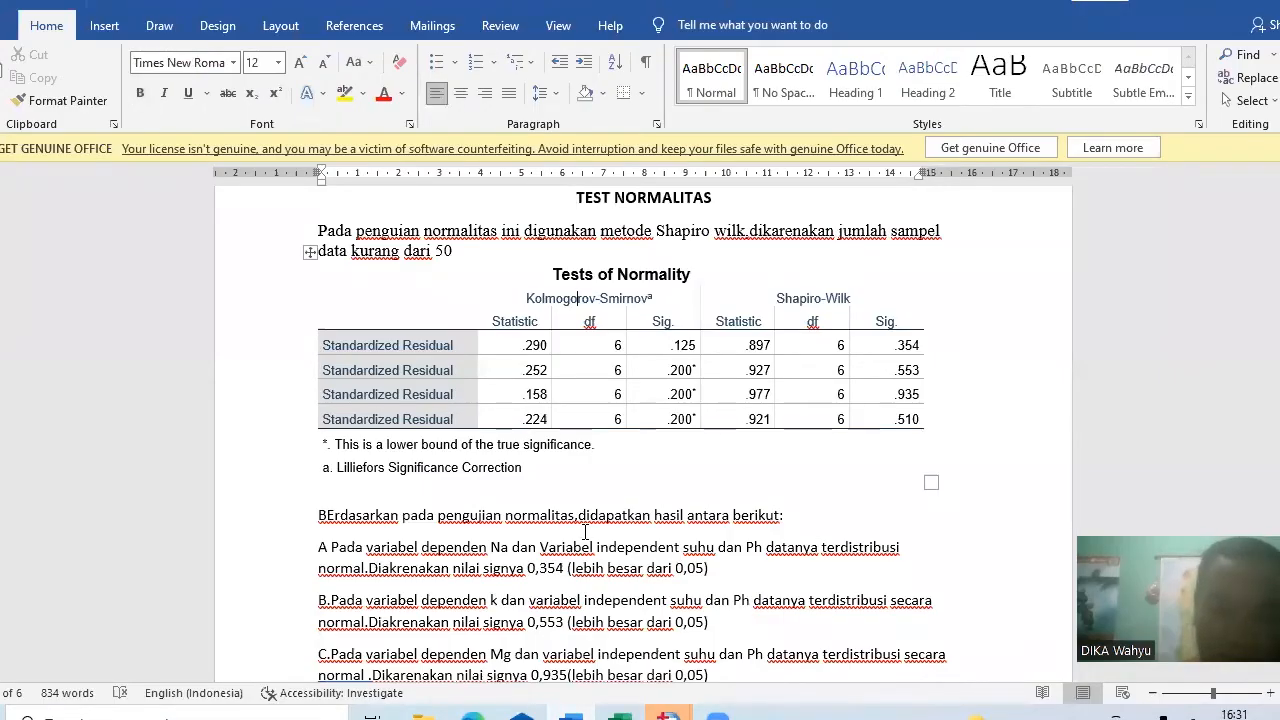
{"action": "key", "text": "Down"}
{"action": "key", "text": "Down"}
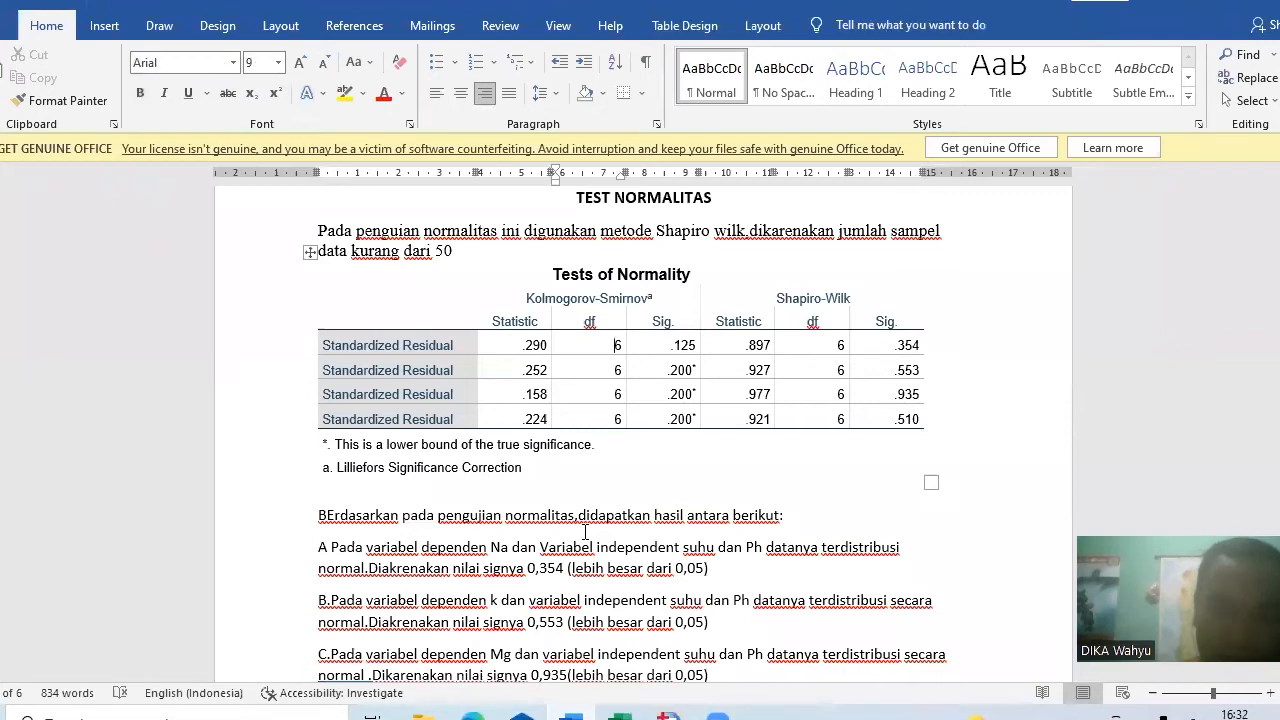
{"action": "key", "text": "Down"}
{"action": "key", "text": "Down"}
{"action": "key", "text": "Down"}
{"action": "key", "text": "Down"}
{"action": "key", "text": "Down"}
{"action": "key", "text": "Down"}
{"action": "key", "text": "Down"}
{"action": "key", "text": "Down"}
{"action": "key", "text": "Down"}
{"action": "key", "text": "Down"}
{"action": "key", "text": "Down"}
{"action": "key", "text": "Down"}
{"action": "key", "text": "Down"}
{"action": "key", "text": "Down"}
{"action": "key", "text": "Down"}
{"action": "key", "text": "Down"}
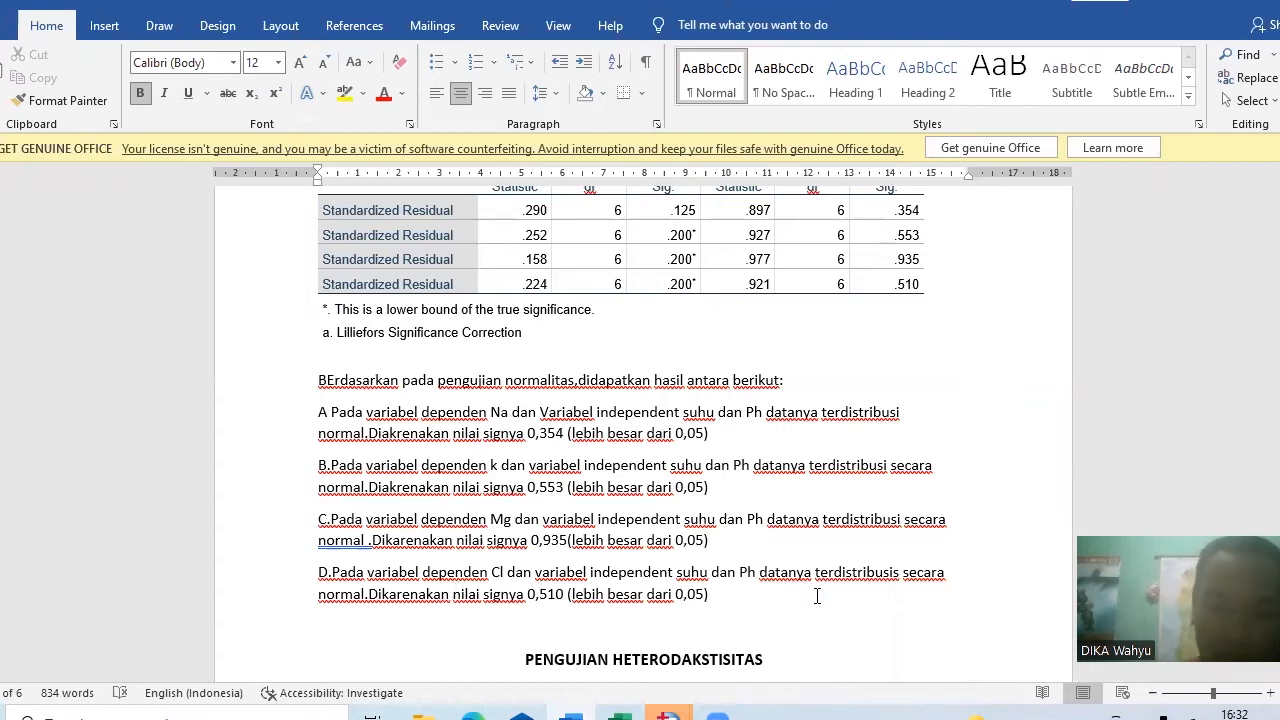
- Return to the SPSS dataset and replace Cl with Na as the dependent variable of the linear regression on Suhu and Ph
{"action": "left_click", "coordinate": [655, 716]}
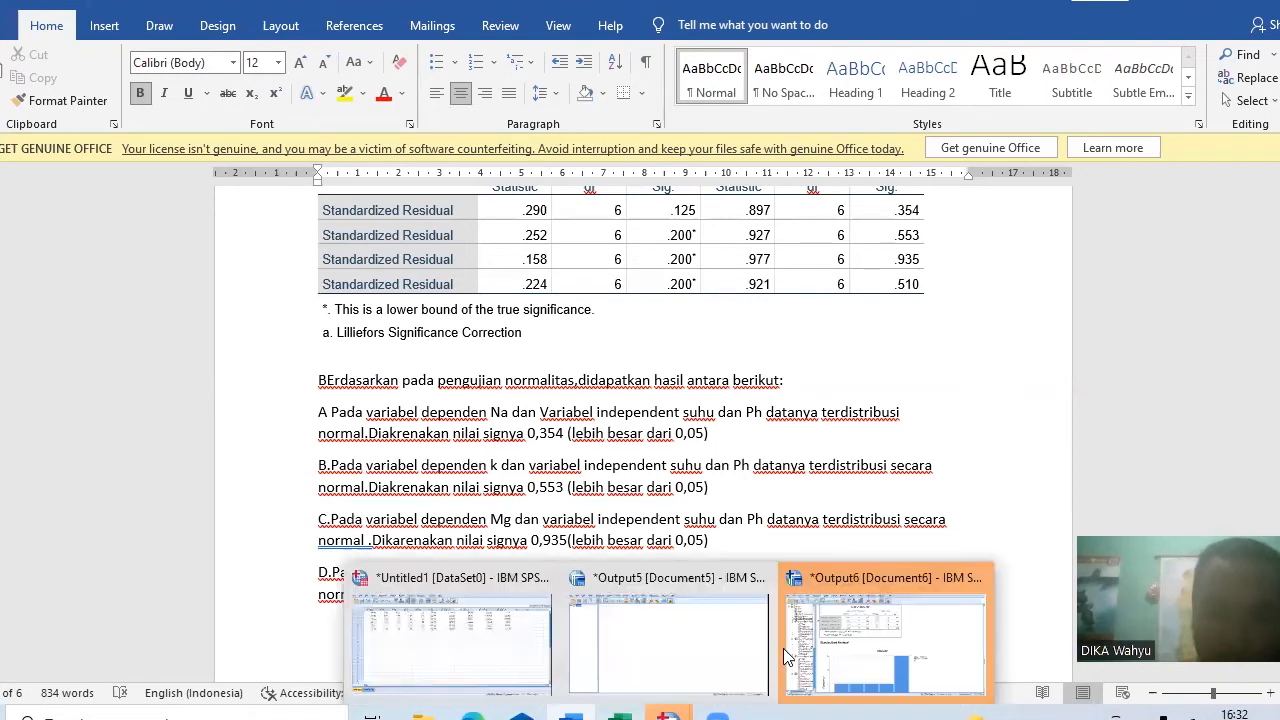
{"action": "left_click", "coordinate": [491, 640]}
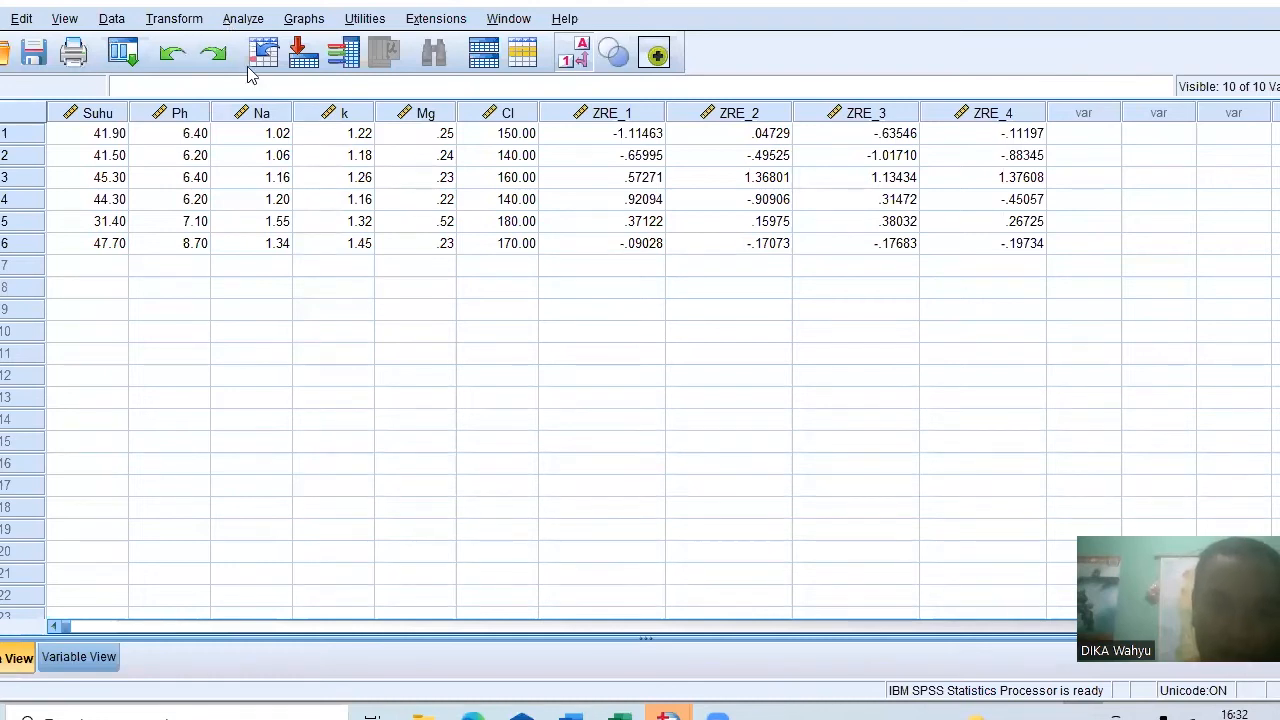
{"action": "key", "text": "alt+a"}
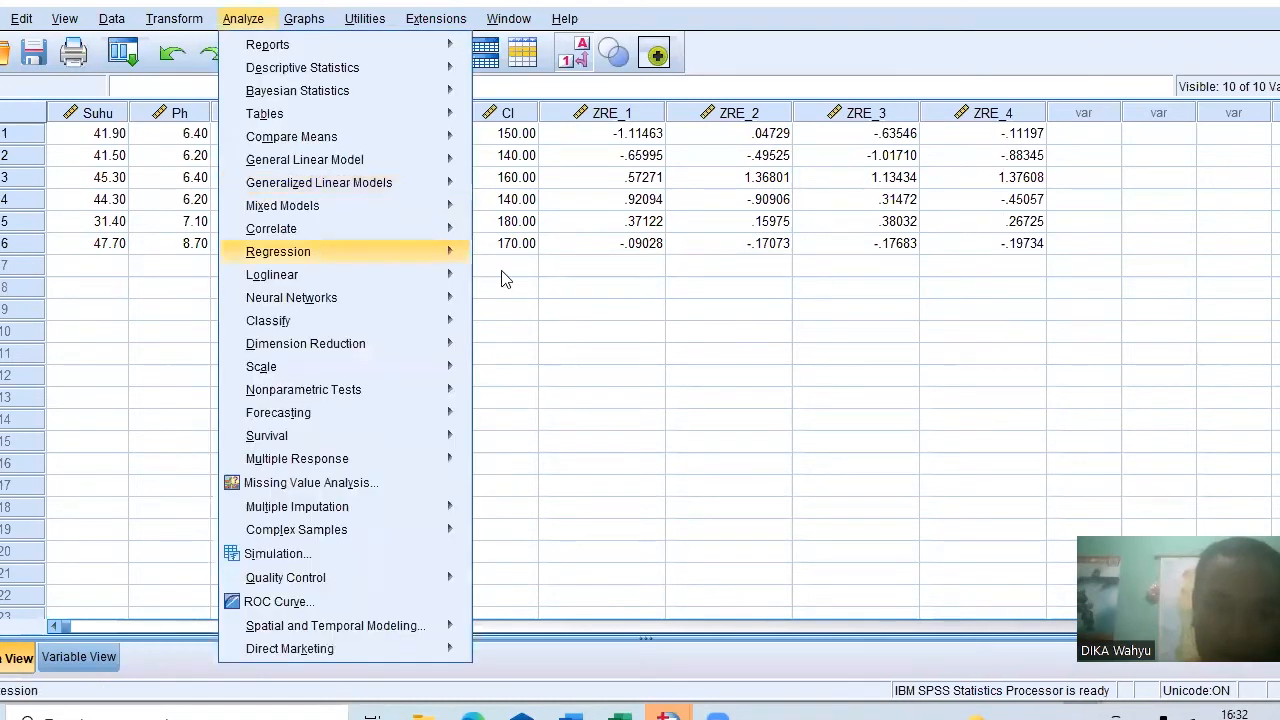
{"action": "mouse_move", "coordinate": [400, 251]}
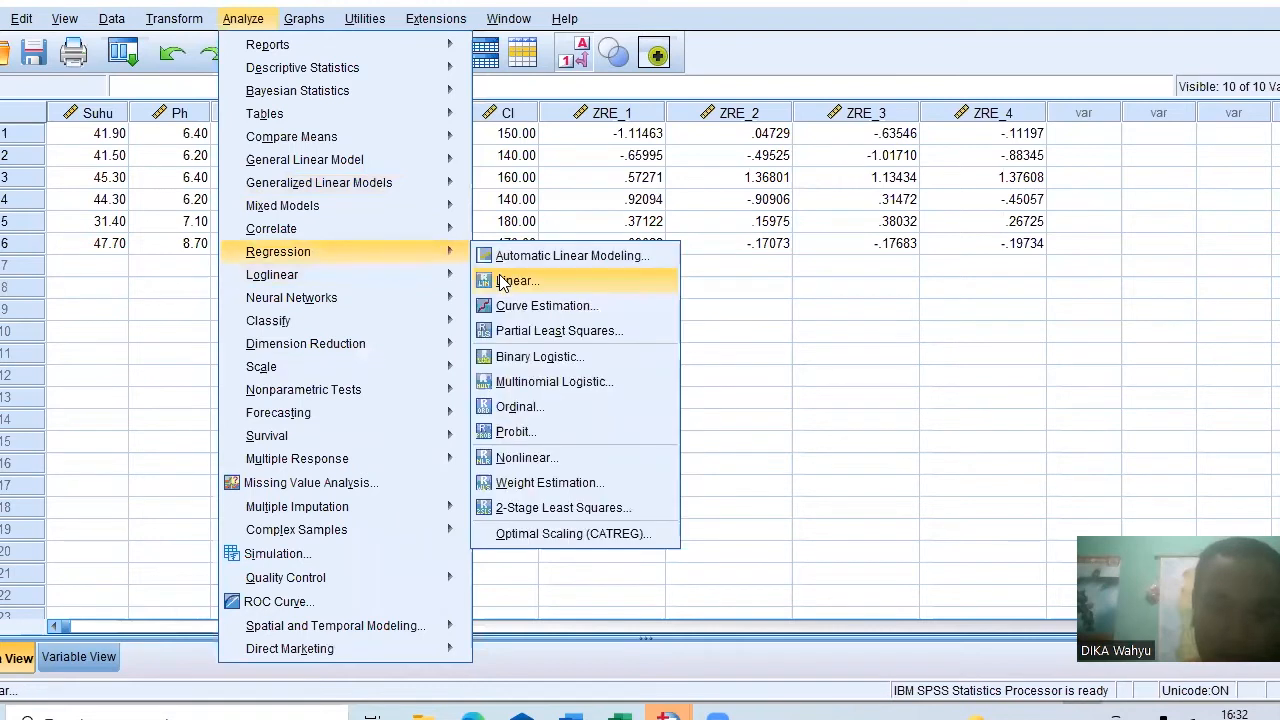
{"action": "key", "text": "Return"}
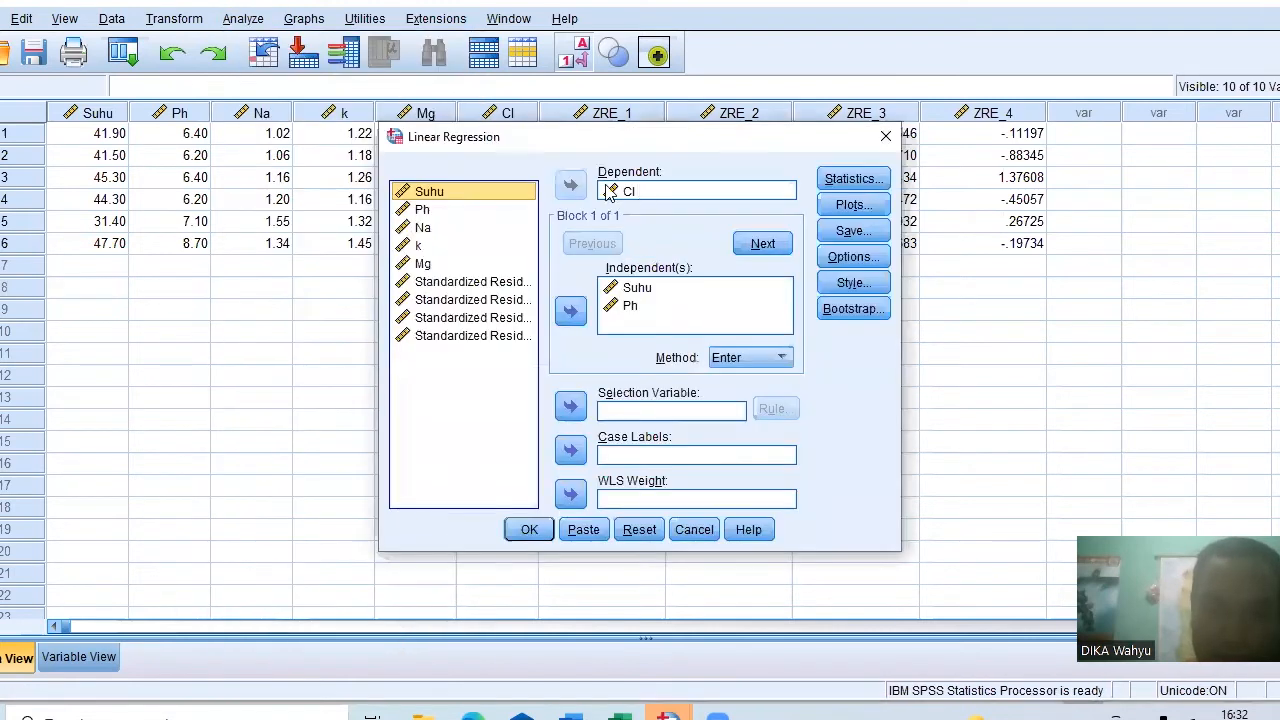
{"action": "left_click", "coordinate": [650, 190]}
{"action": "left_click", "coordinate": [572, 187]}
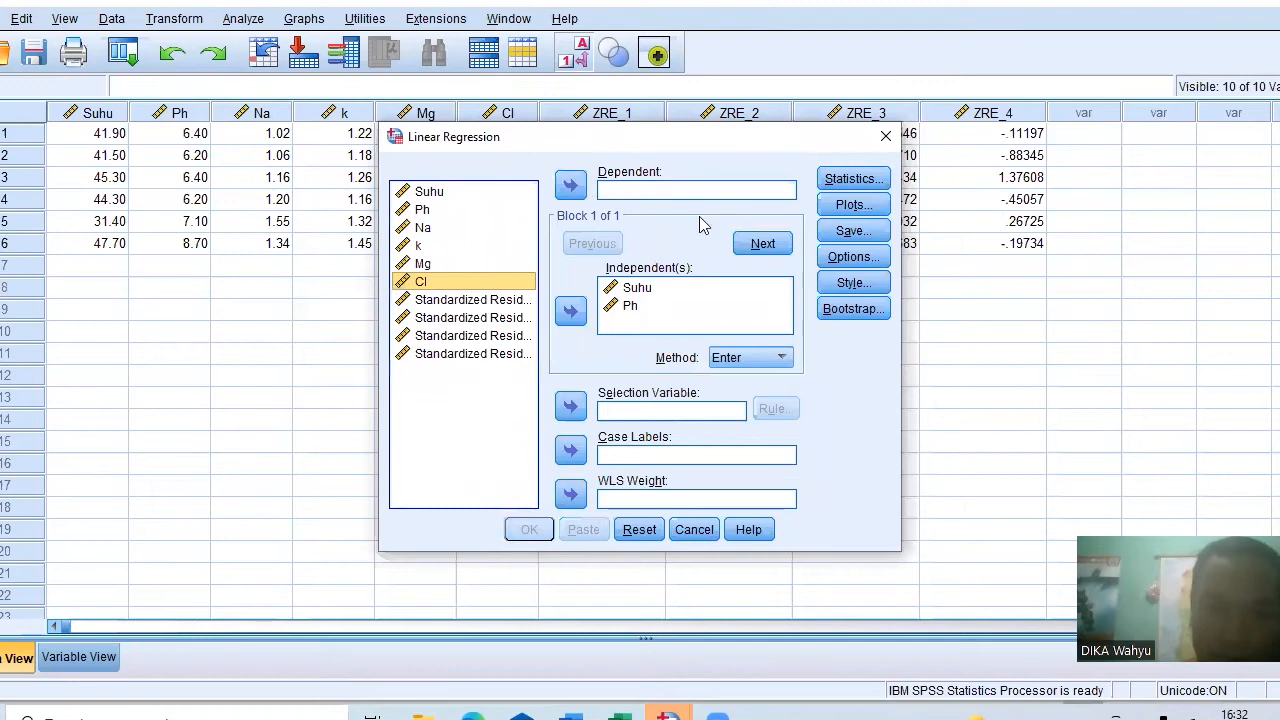
{"action": "left_click", "coordinate": [425, 227]}
{"action": "left_click", "coordinate": [572, 187]}
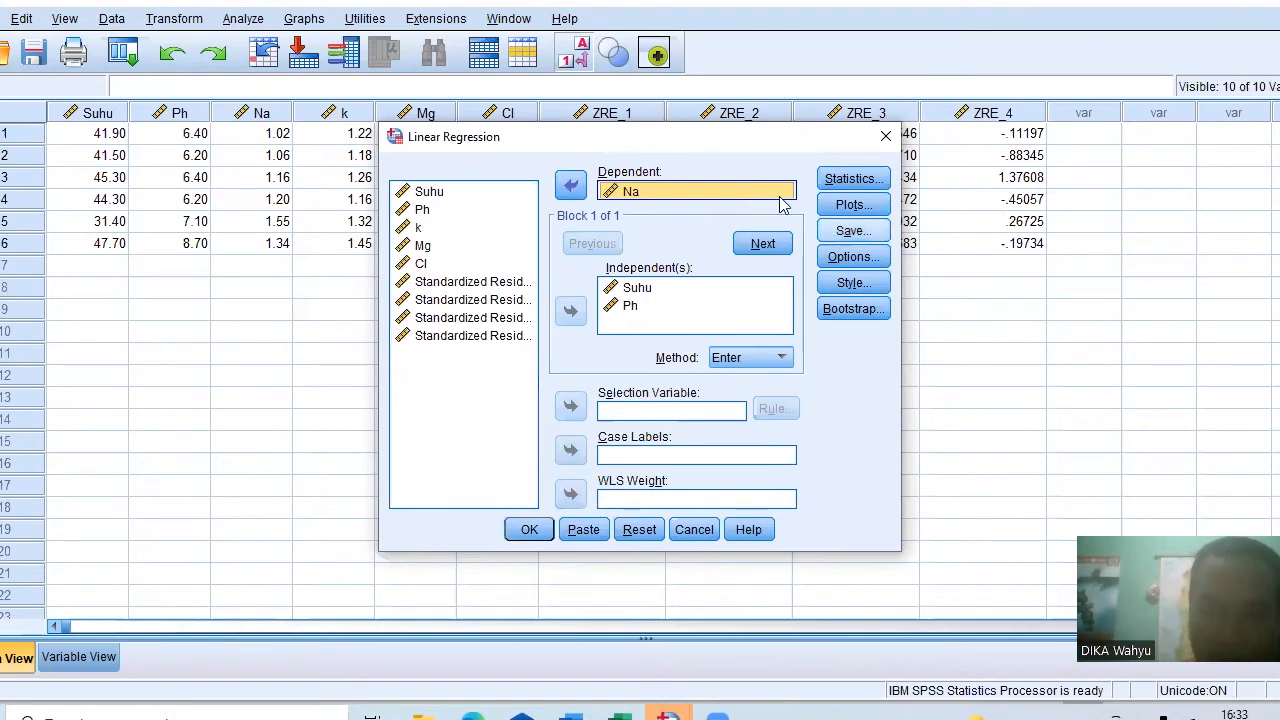
- Save unstandardized instead of standardized residuals, run the Na regression and close its output without saving
{"action": "left_click", "coordinate": [849, 231]}
{"action": "left_click", "coordinate": [676, 133]}
{"action": "left_click", "coordinate": [676, 110]}
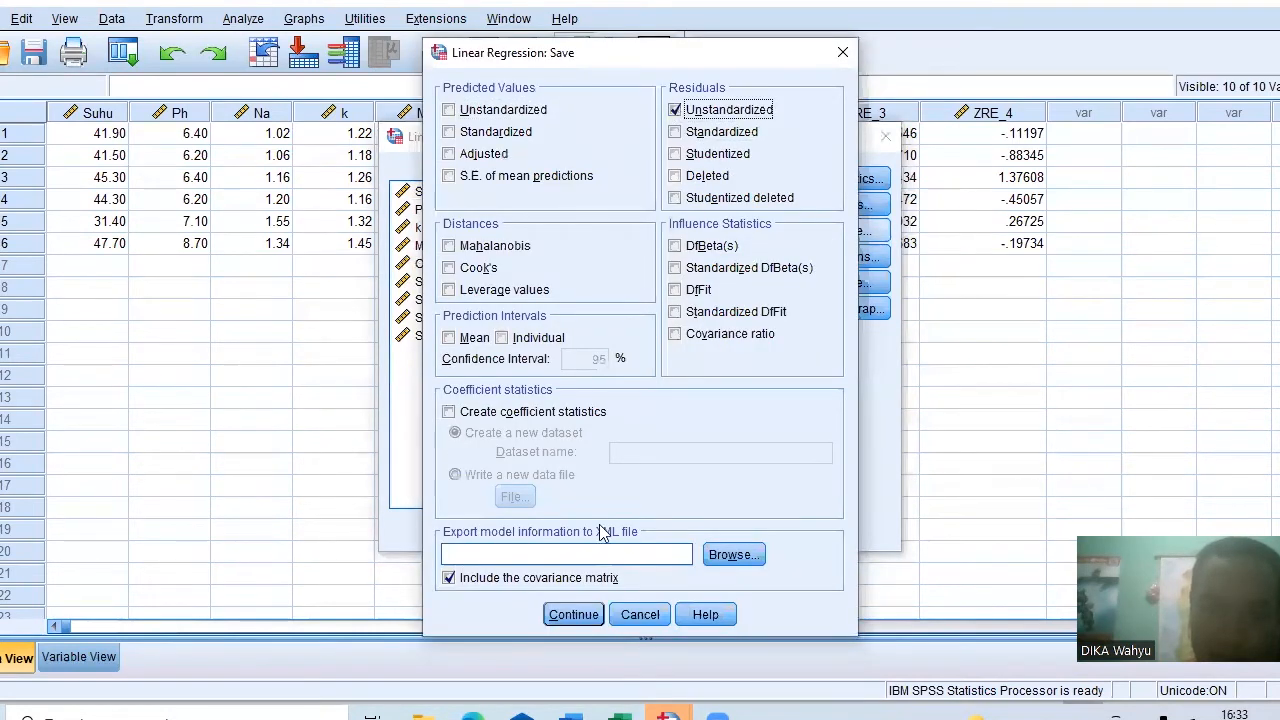
{"action": "left_click", "coordinate": [575, 614]}
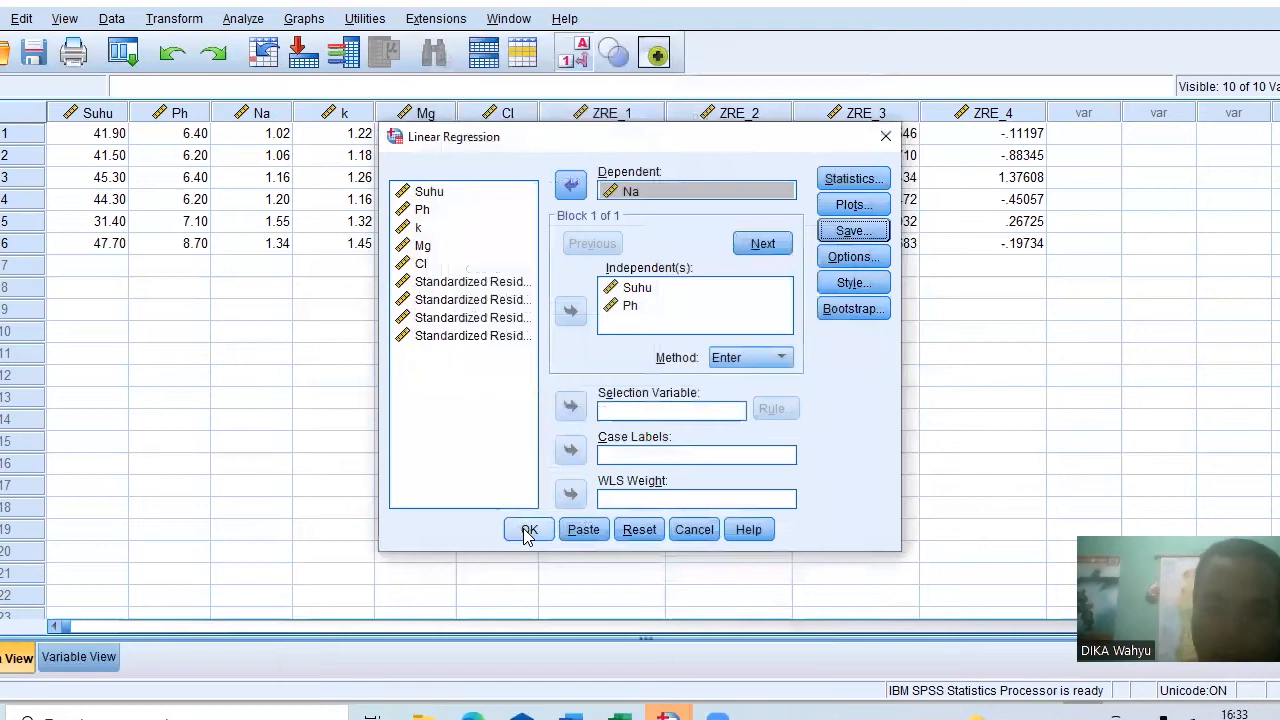
{"action": "left_click", "coordinate": [527, 531]}
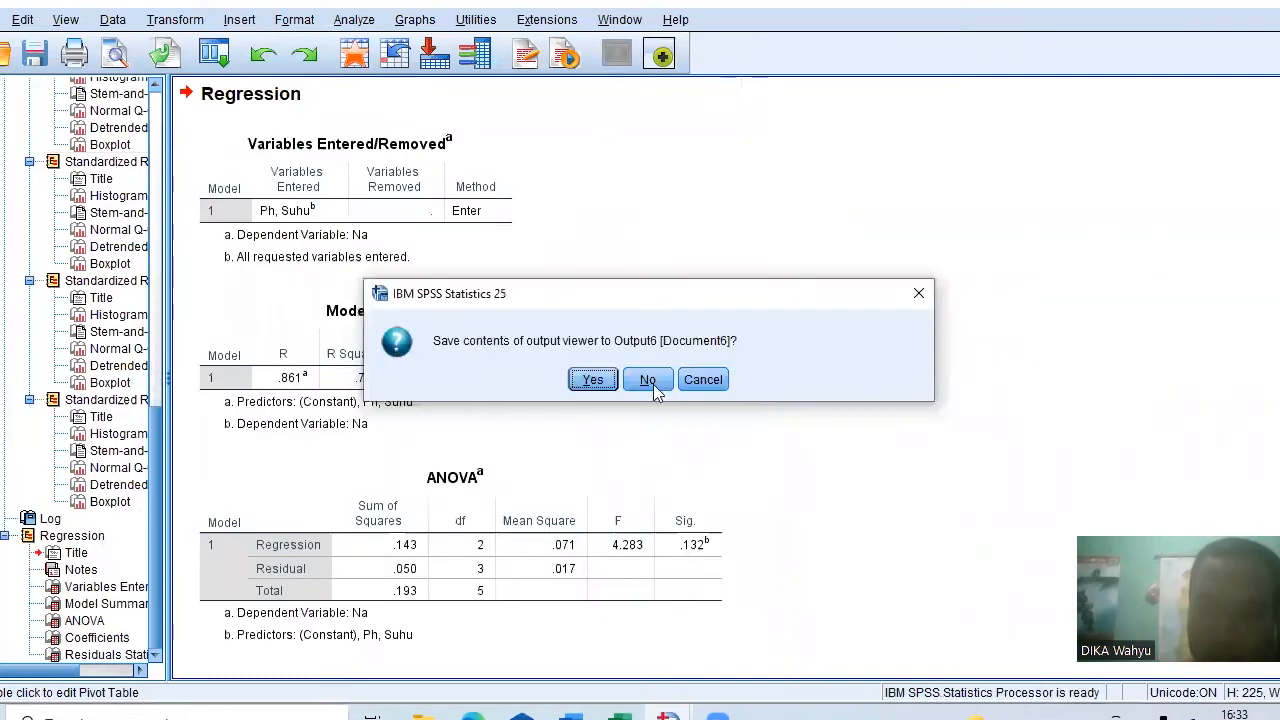
{"action": "left_click", "coordinate": [648, 380]}
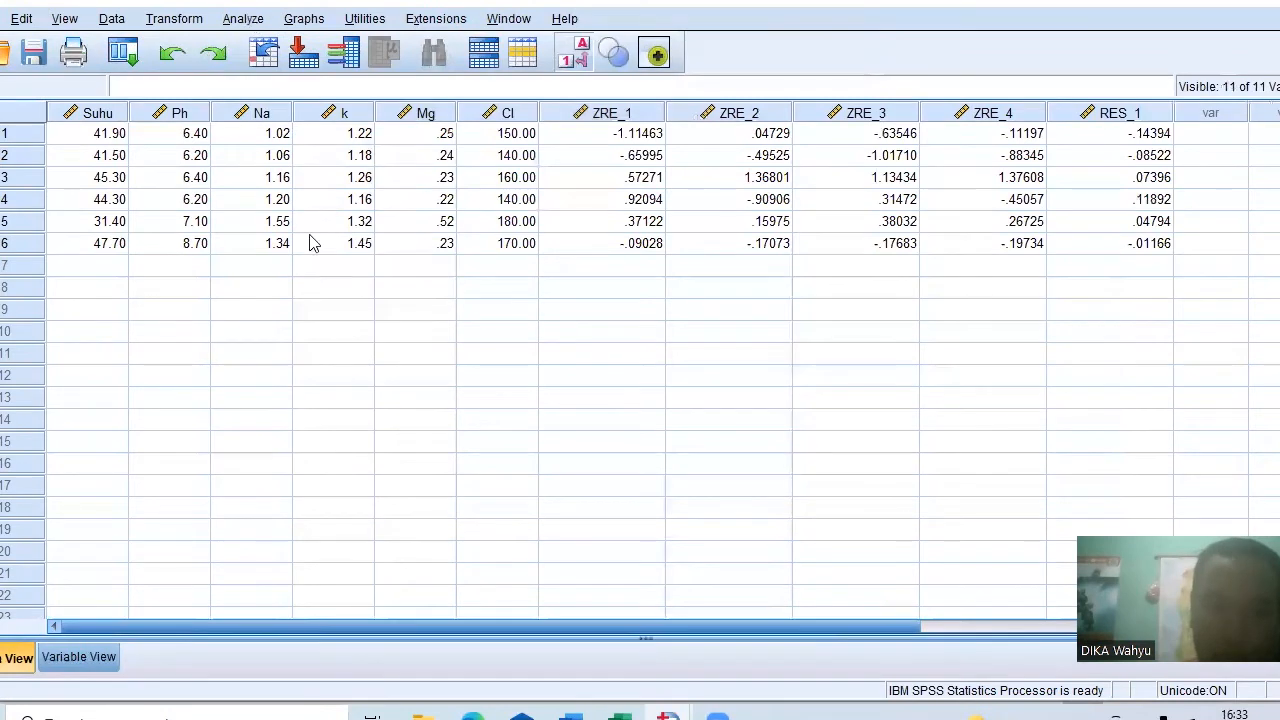
- Reopen the linear regression and replace Na with k as the dependent variable, keeping Suhu and Ph as independents
{"action": "key", "text": "alt+a"}
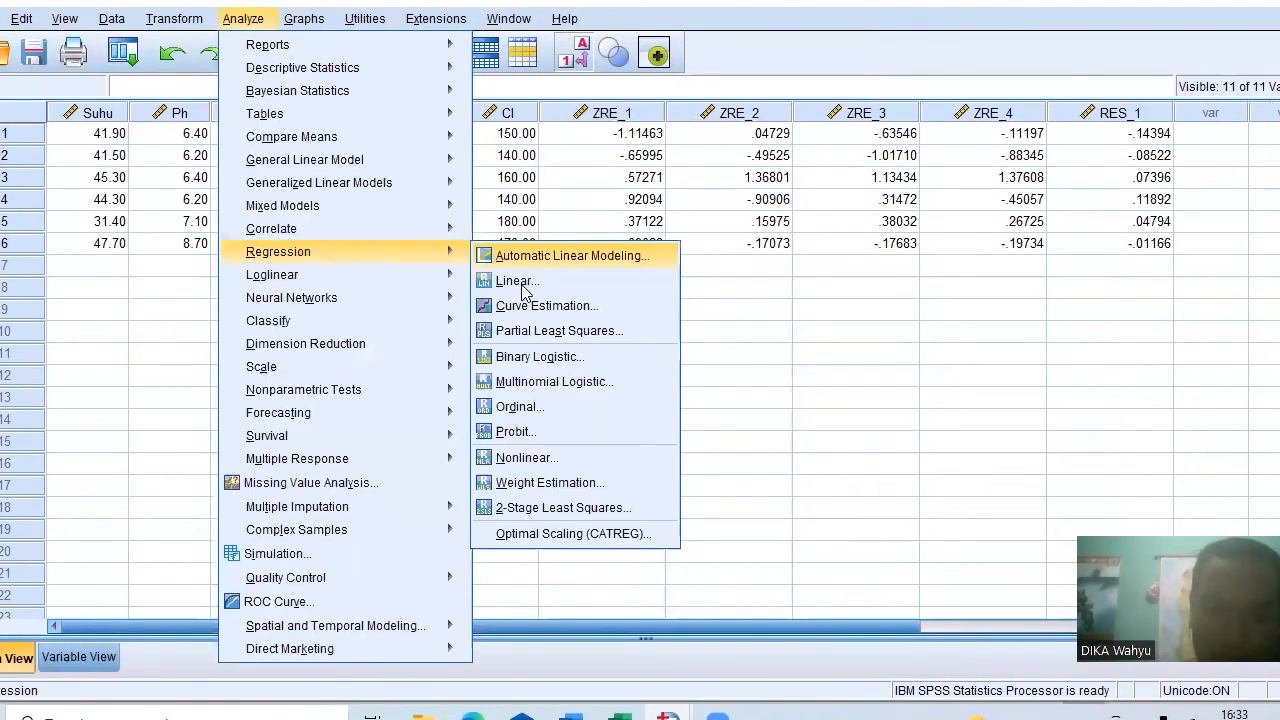
{"action": "left_click", "coordinate": [515, 281]}
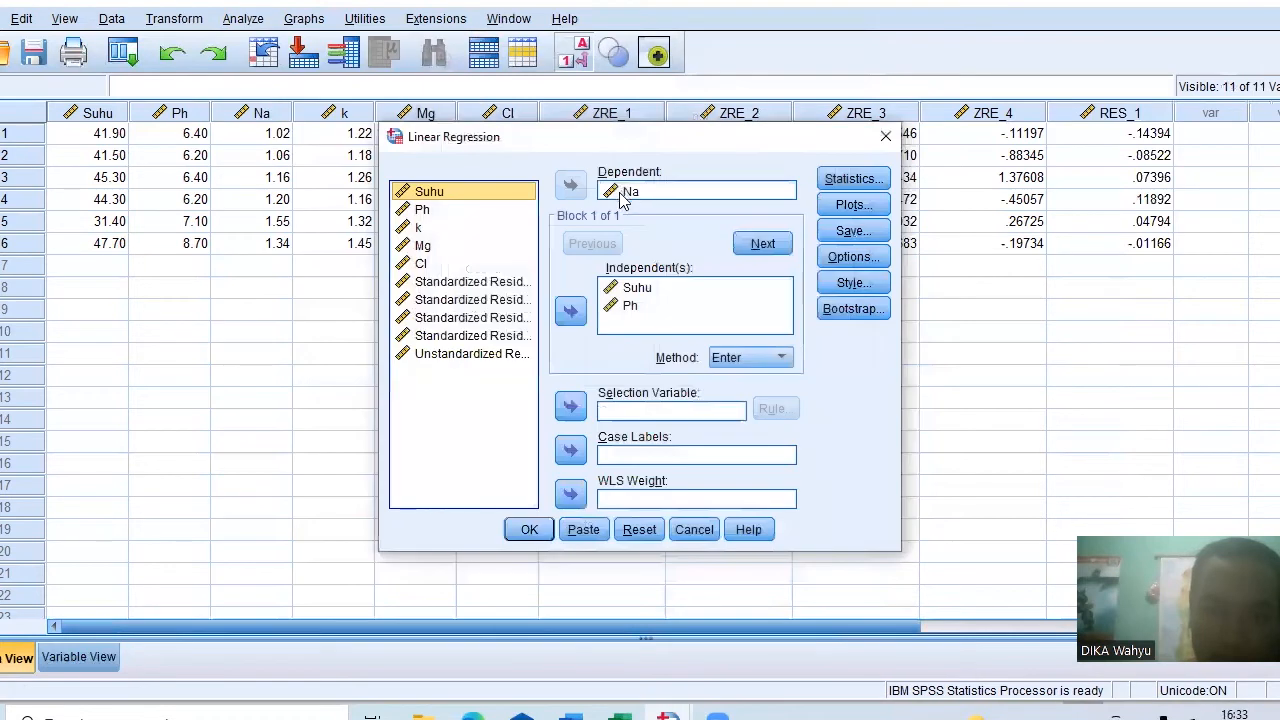
{"action": "left_click", "coordinate": [622, 197]}
{"action": "left_click", "coordinate": [571, 190]}
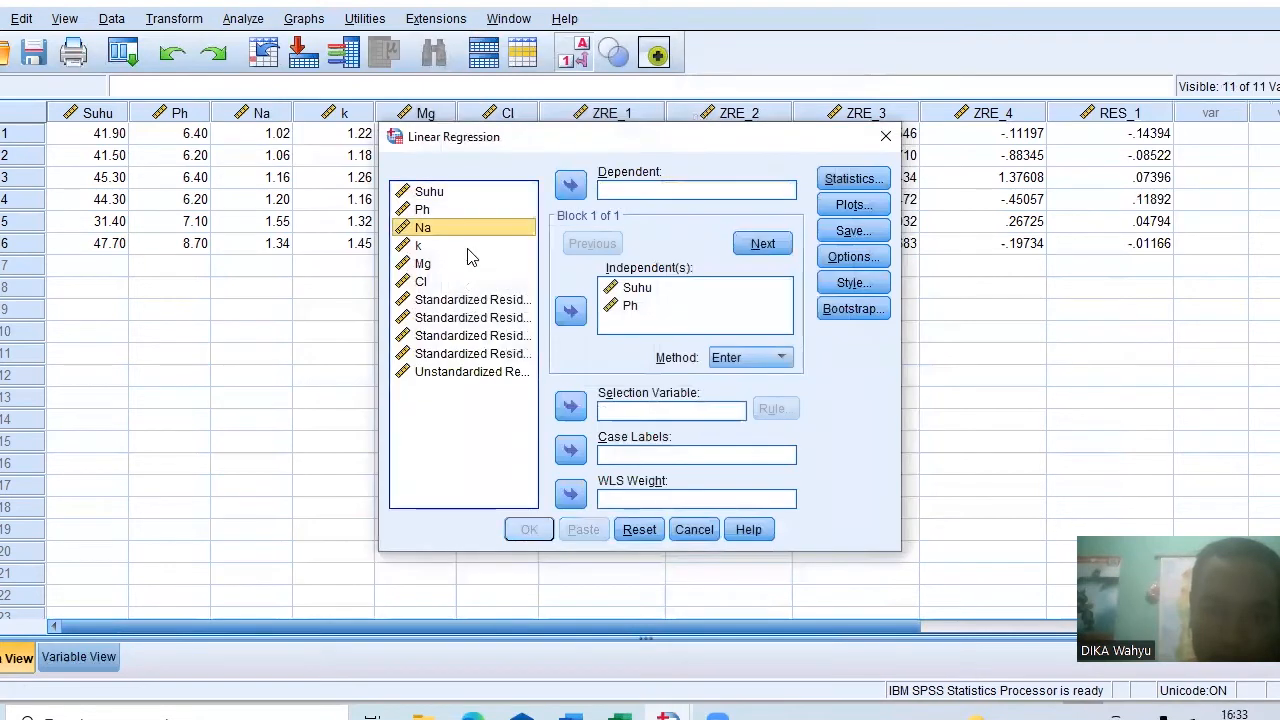
{"action": "key", "text": "Down"}
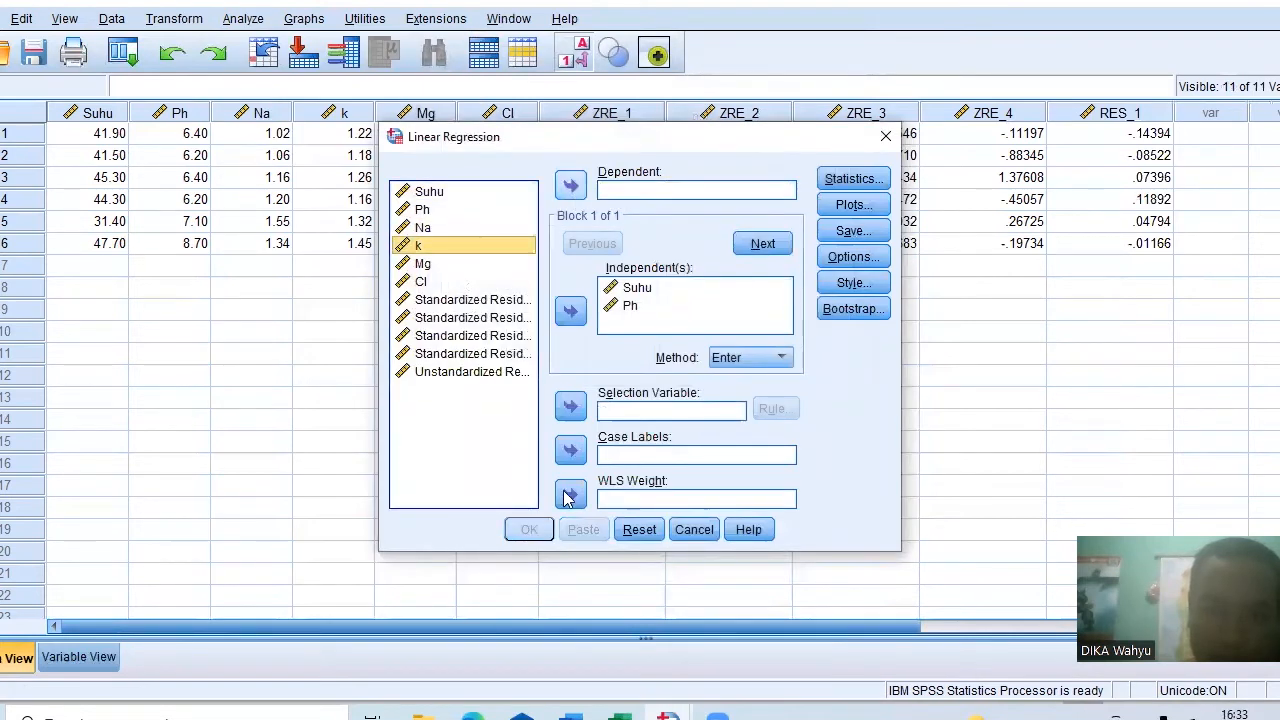
{"action": "left_click", "coordinate": [571, 186]}
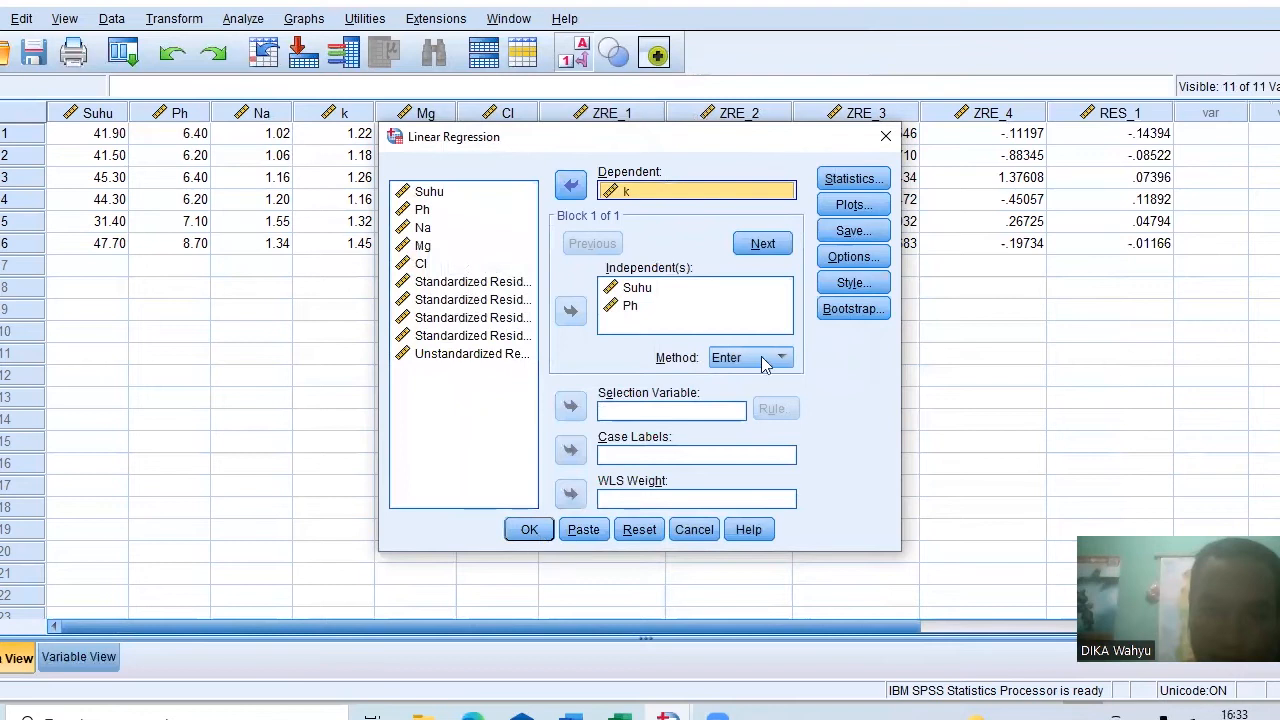
- Check that unstandardized residuals are saved, run the k regression and discard its output without saving
{"action": "left_click", "coordinate": [853, 232]}
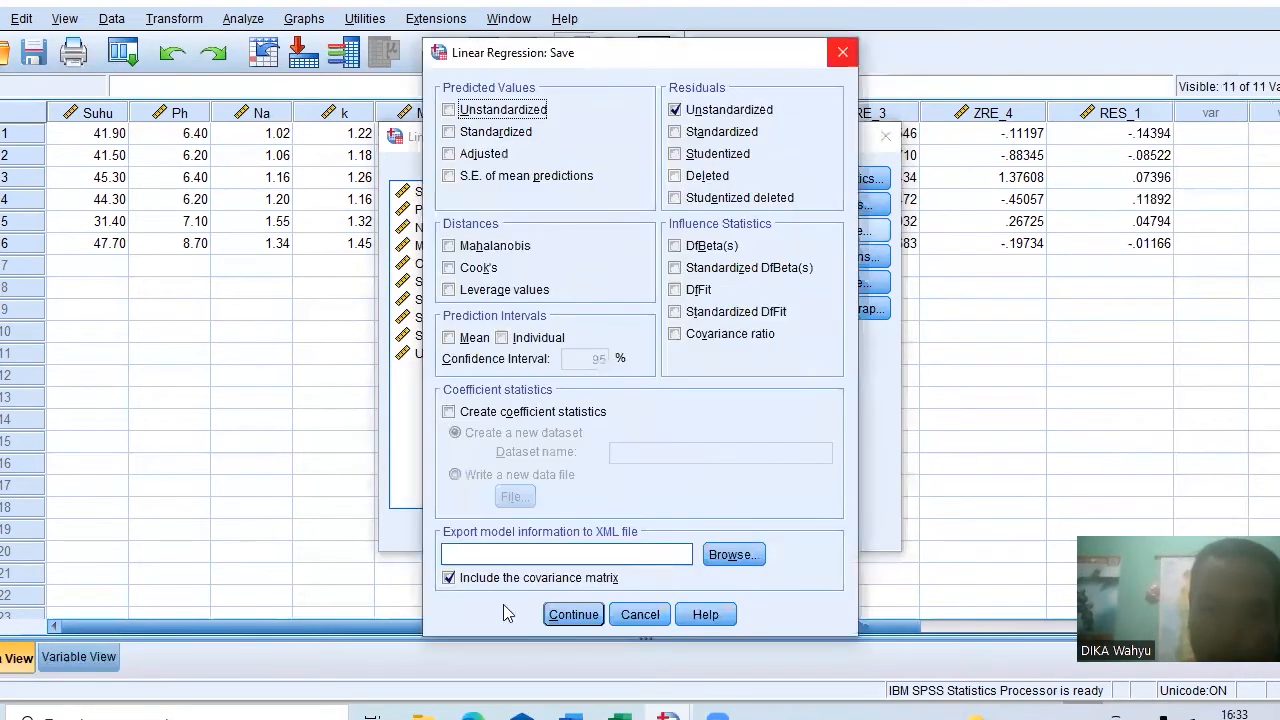
{"action": "key", "text": "Return"}
{"action": "left_click", "coordinate": [529, 531]}
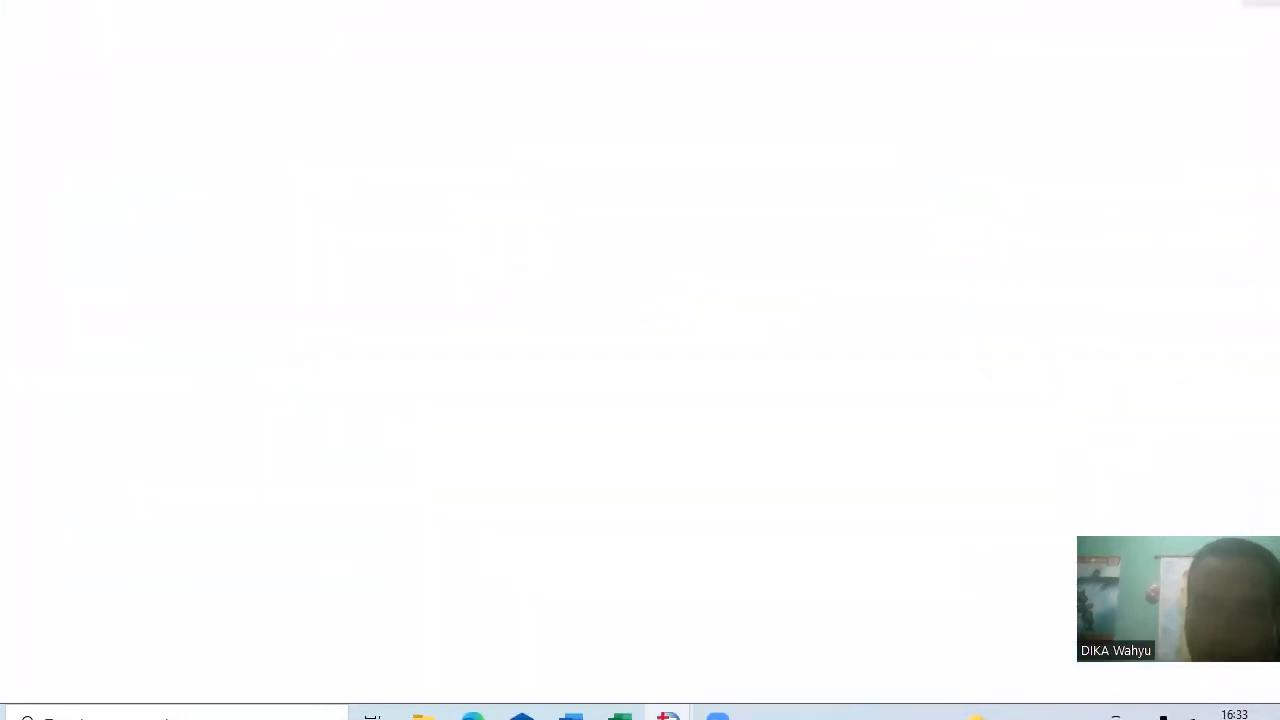
{"action": "left_click", "coordinate": [1275, 14]}
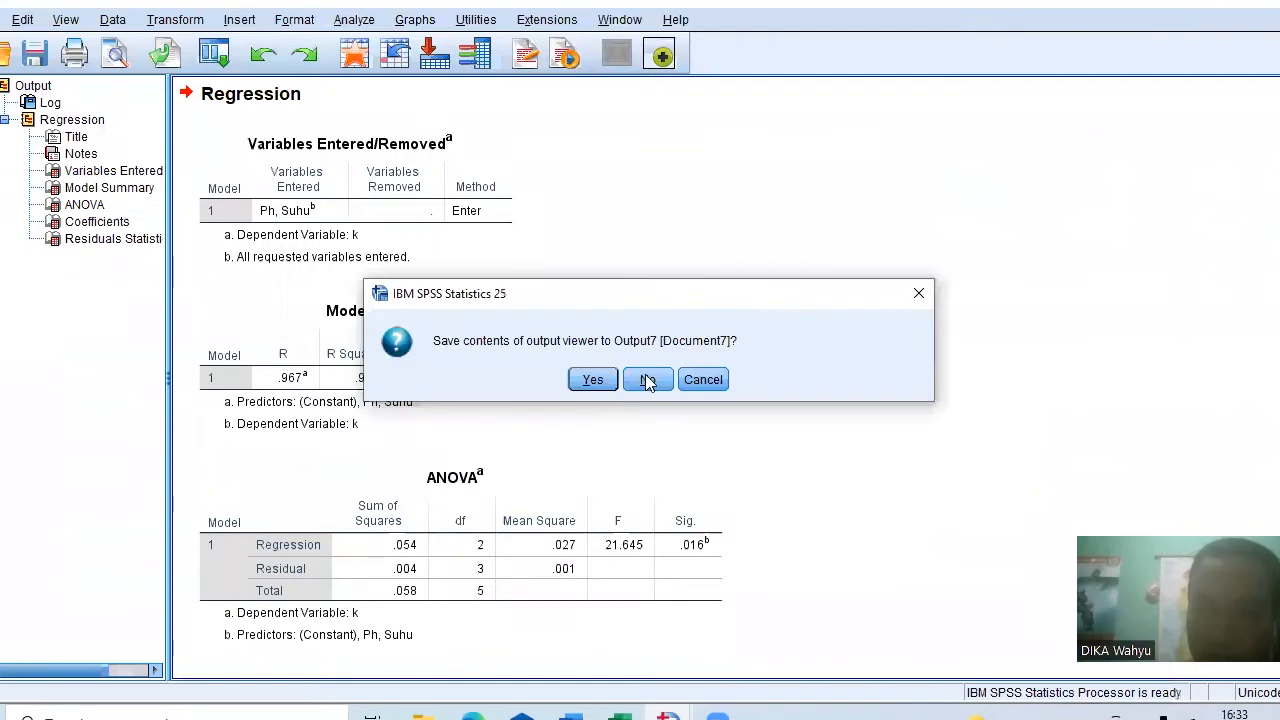
{"action": "left_click", "coordinate": [647, 380]}
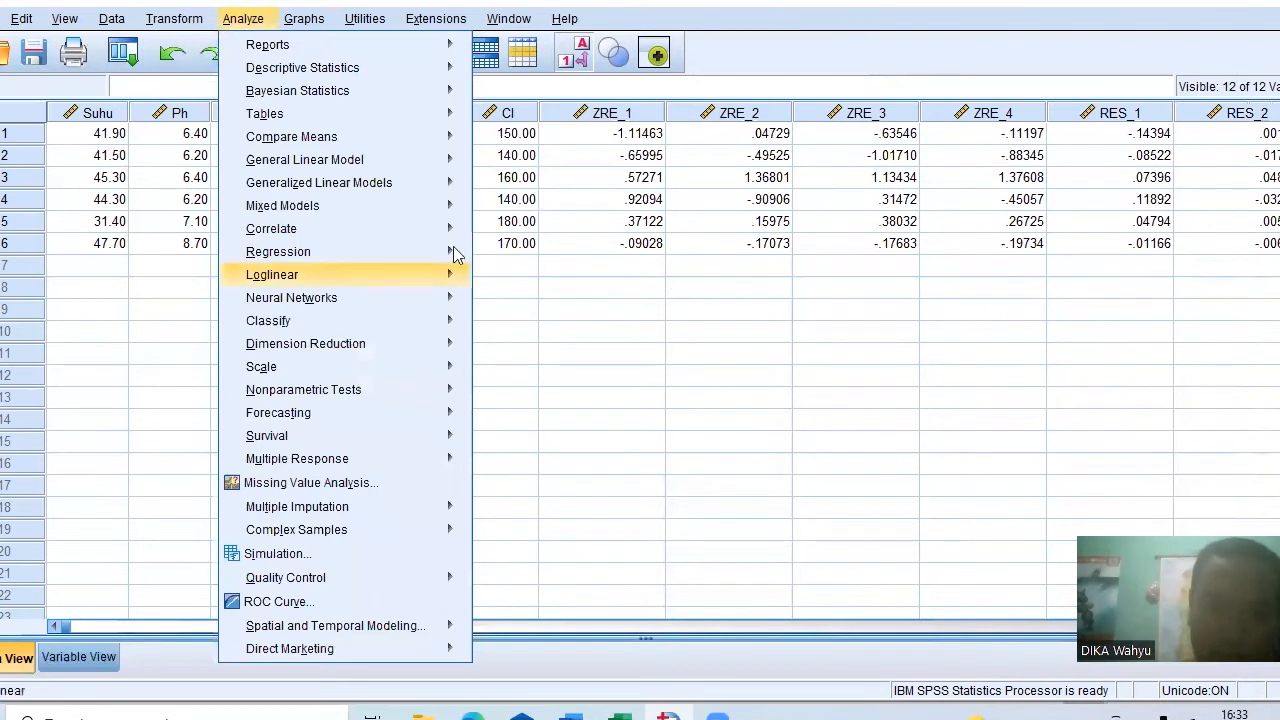
- Run the linear regression with Mg as the dependent variable on Suhu and Ph, and close its output without saving
{"action": "mouse_move", "coordinate": [448, 251]}
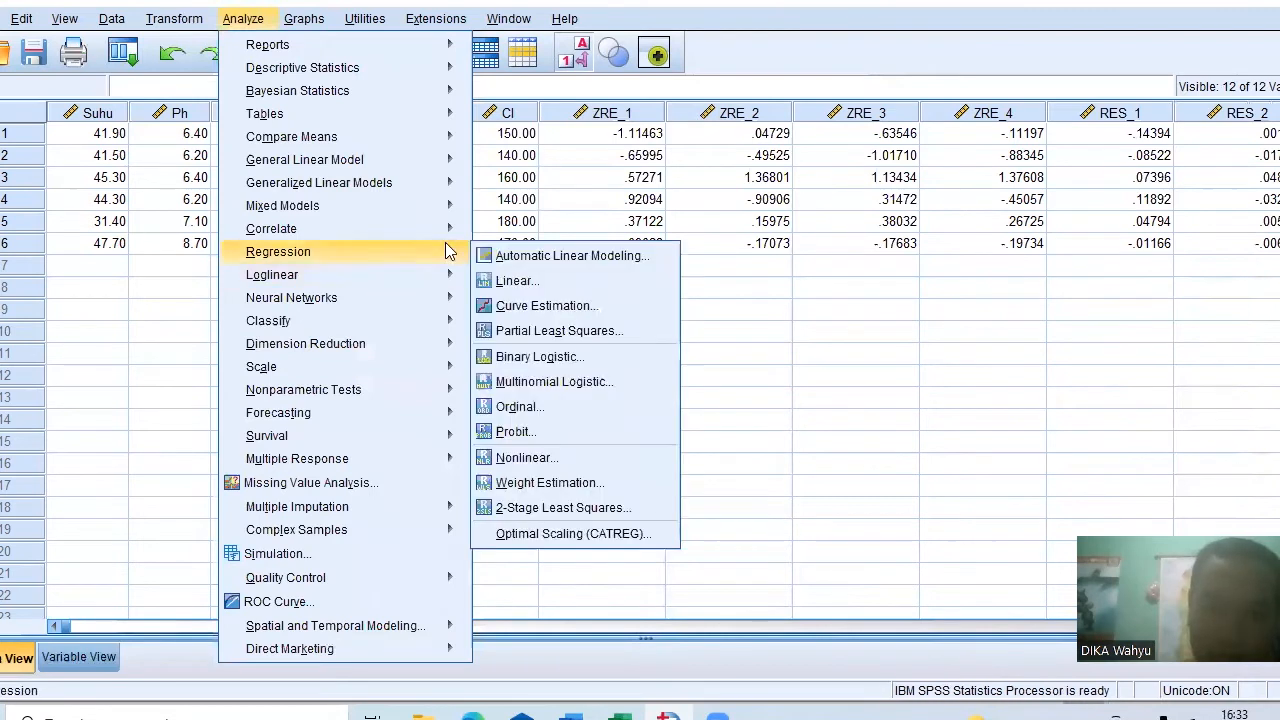
{"action": "left_click", "coordinate": [518, 280]}
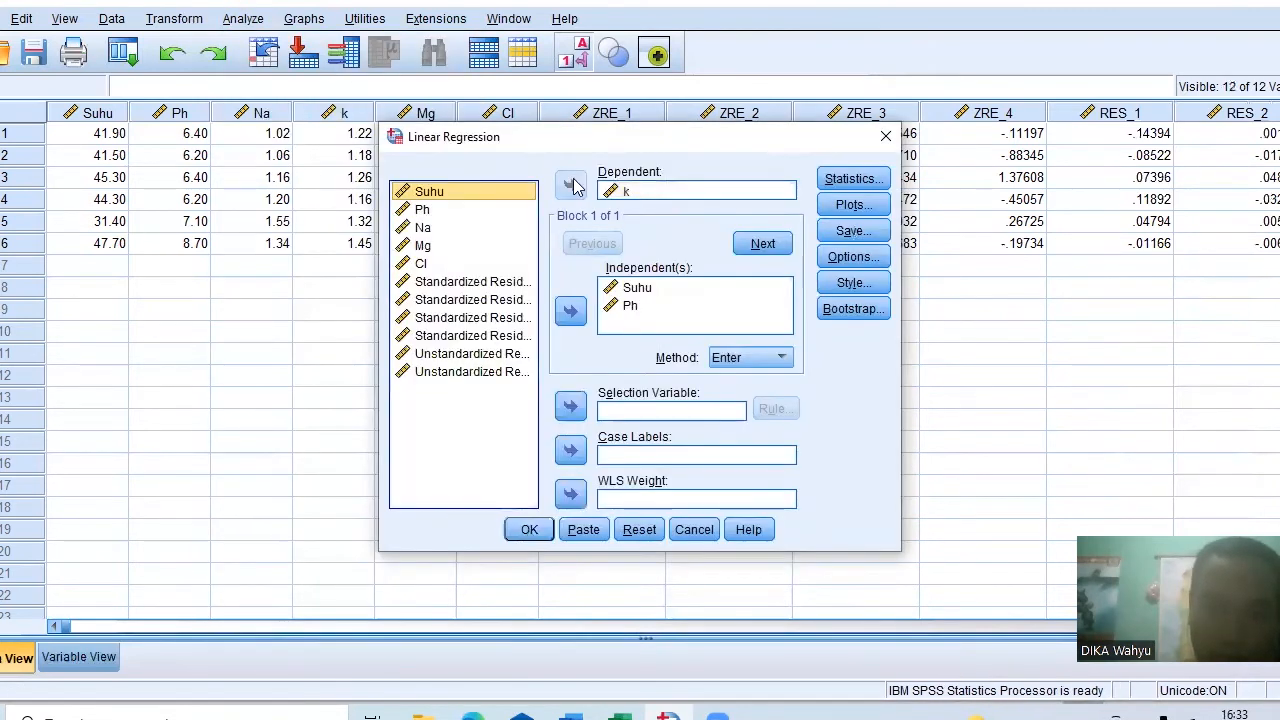
{"action": "left_click", "coordinate": [571, 186]}
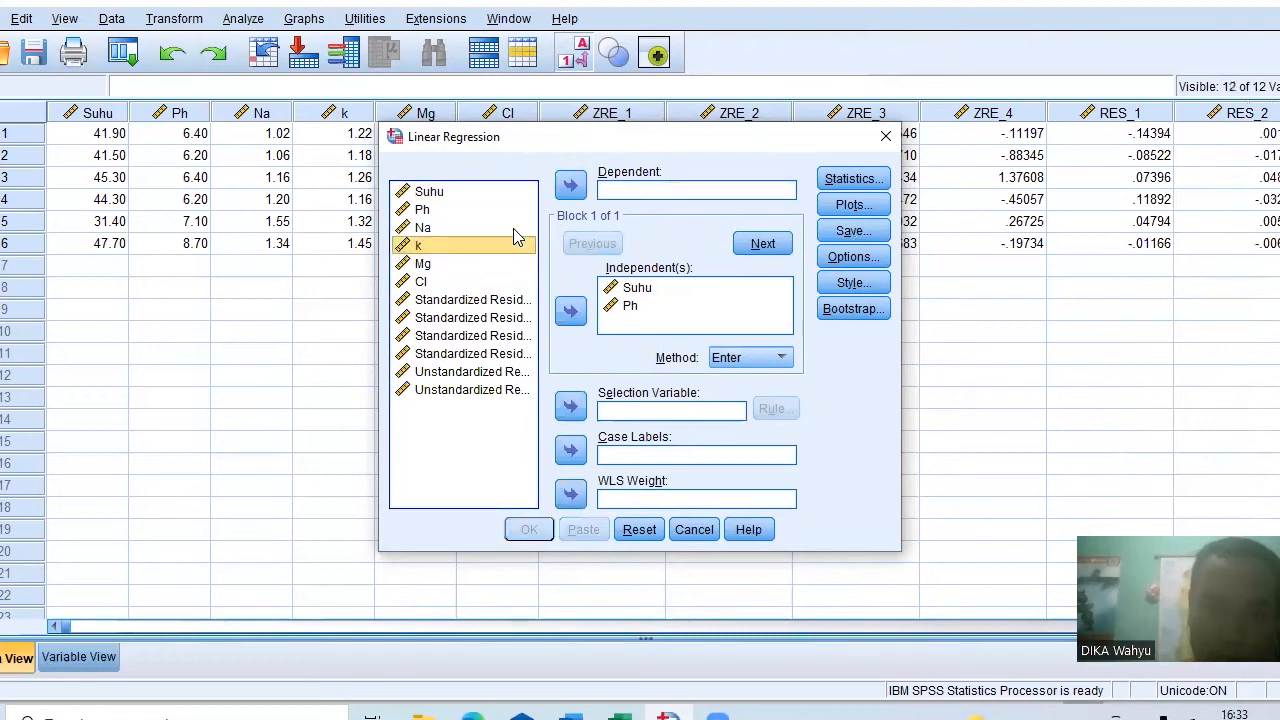
{"action": "left_click", "coordinate": [571, 186]}
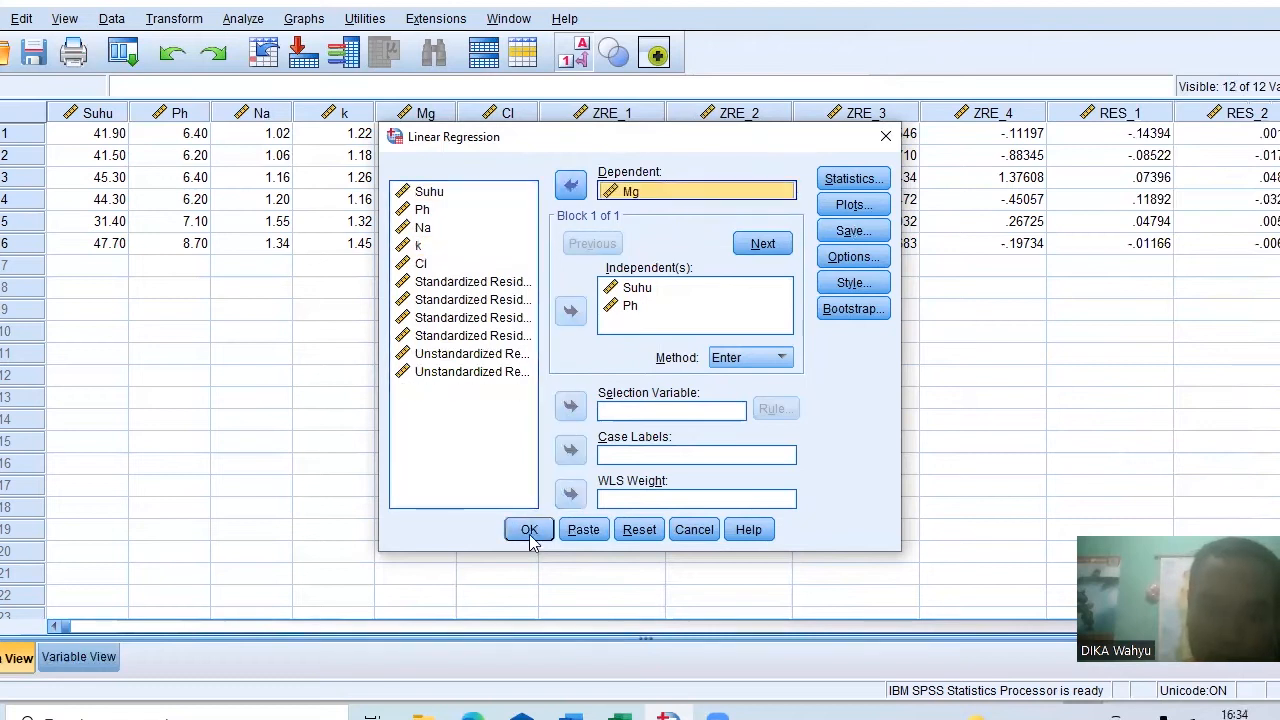
{"action": "left_click", "coordinate": [530, 532]}
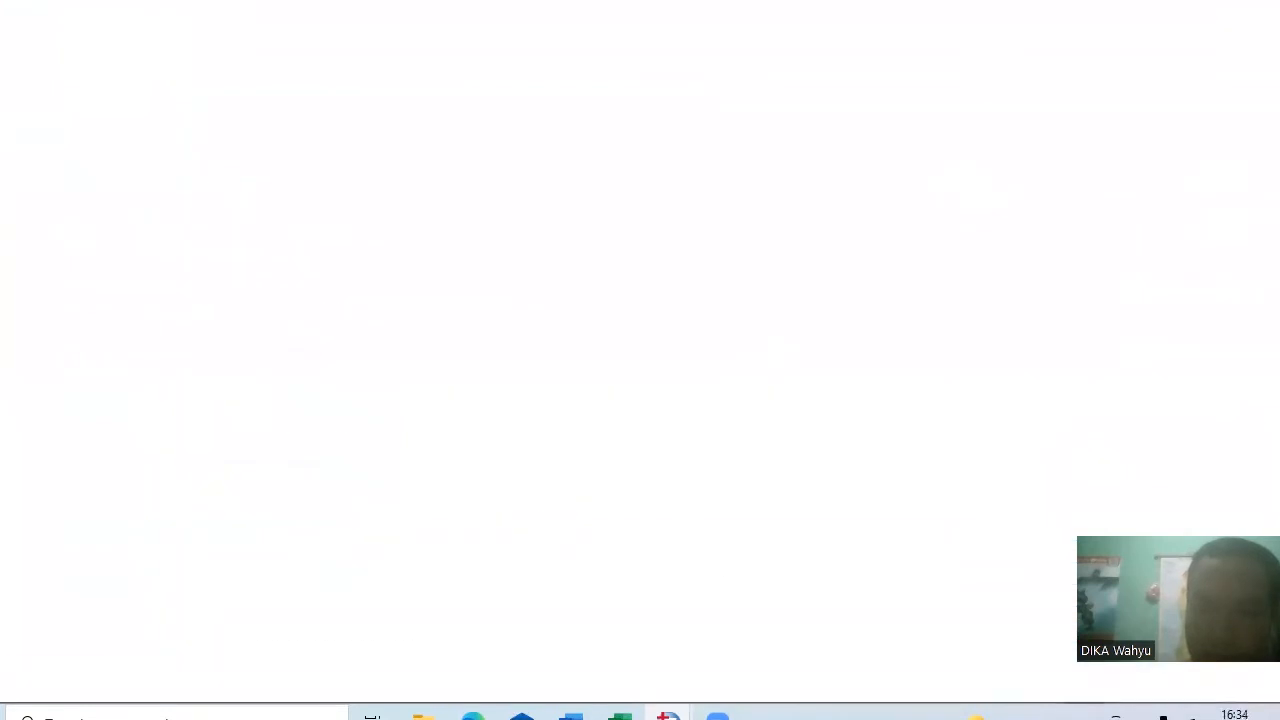
{"action": "left_click", "coordinate": [657, 382]}
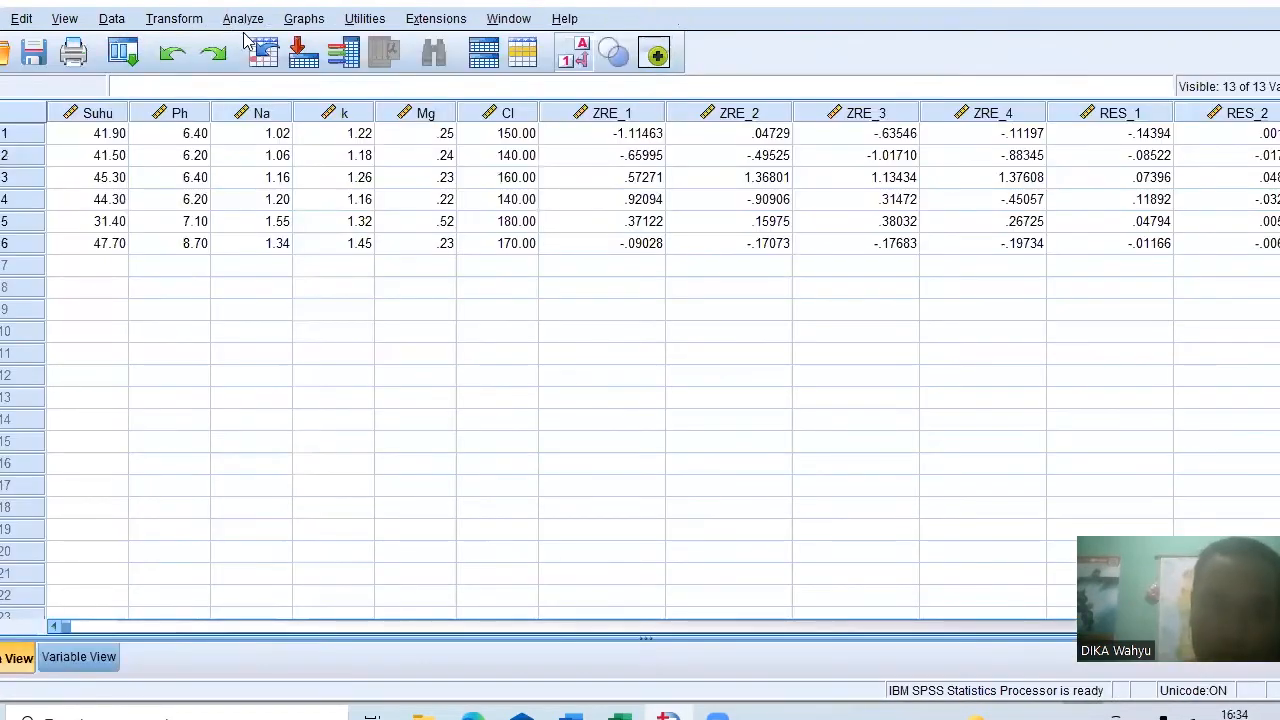
- Run the linear regression with Cl replacing Mg as the dependent variable, keeping Suhu and Ph as independents
{"action": "left_click", "coordinate": [243, 18]}
{"action": "mouse_move", "coordinate": [260, 251]}
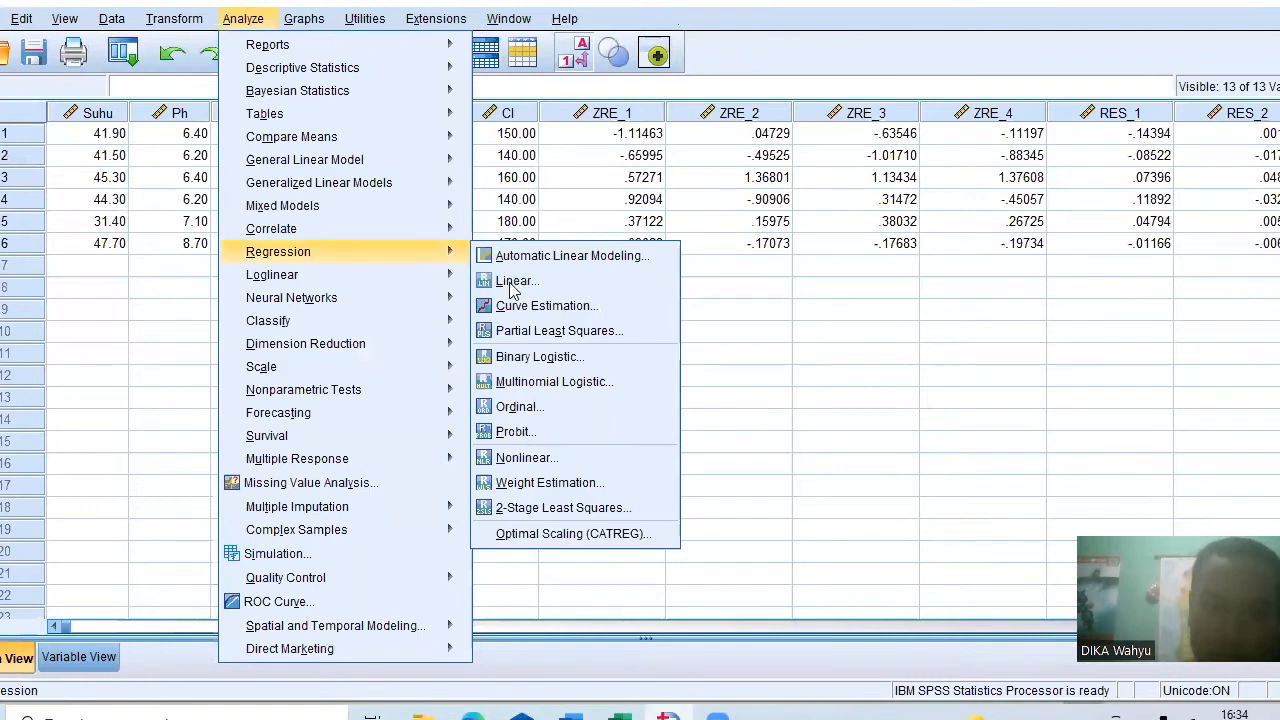
{"action": "left_click", "coordinate": [515, 281]}
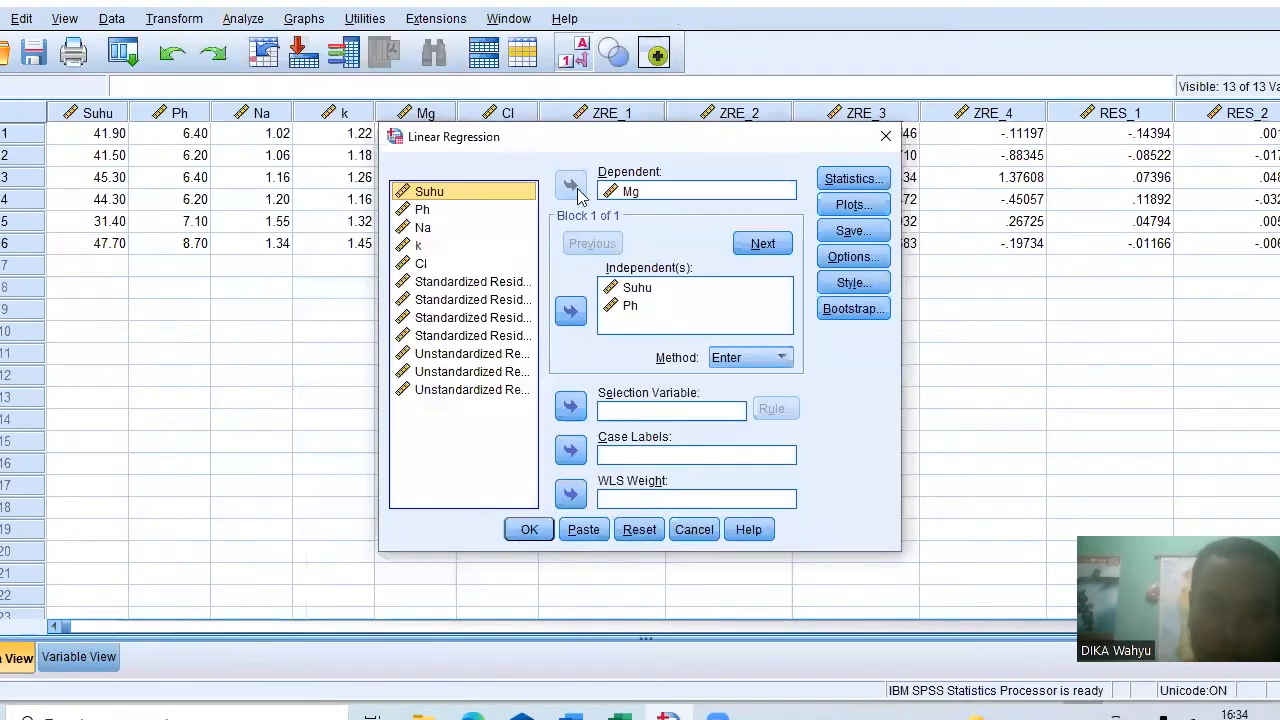
{"action": "left_click", "coordinate": [658, 190]}
{"action": "left_click", "coordinate": [572, 191]}
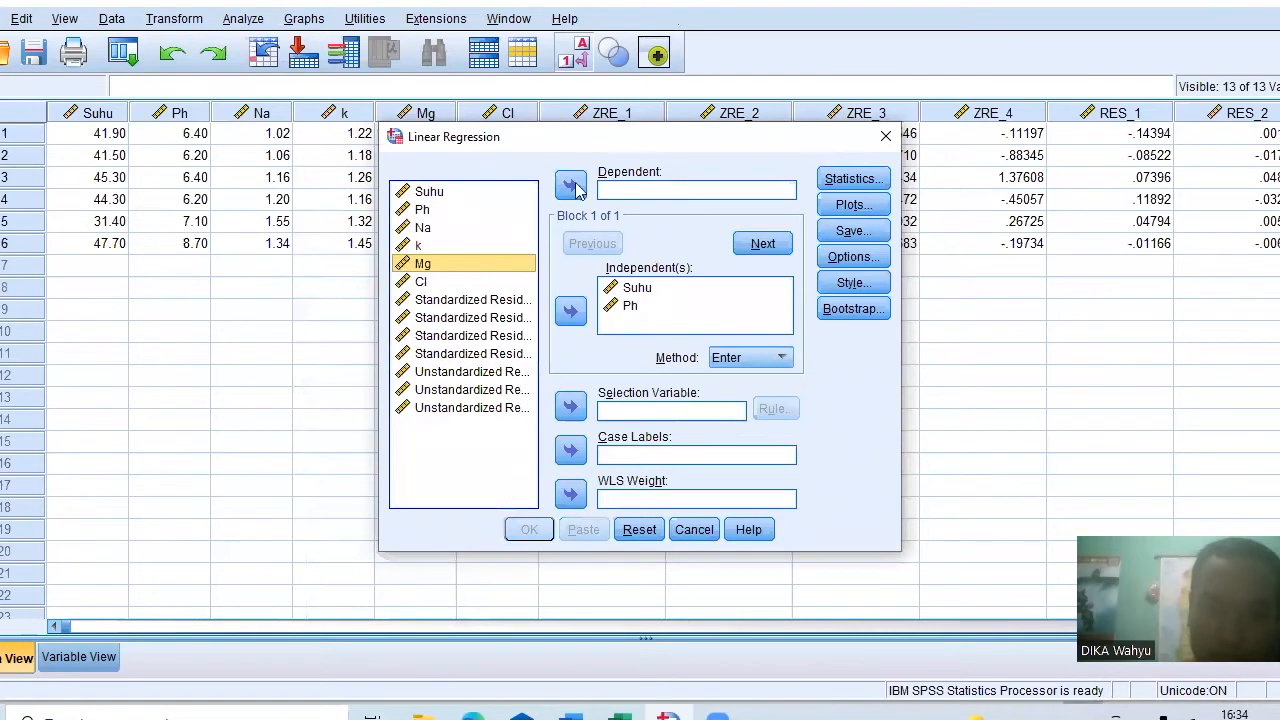
{"action": "key", "text": "Down"}
{"action": "key", "text": "Return"}
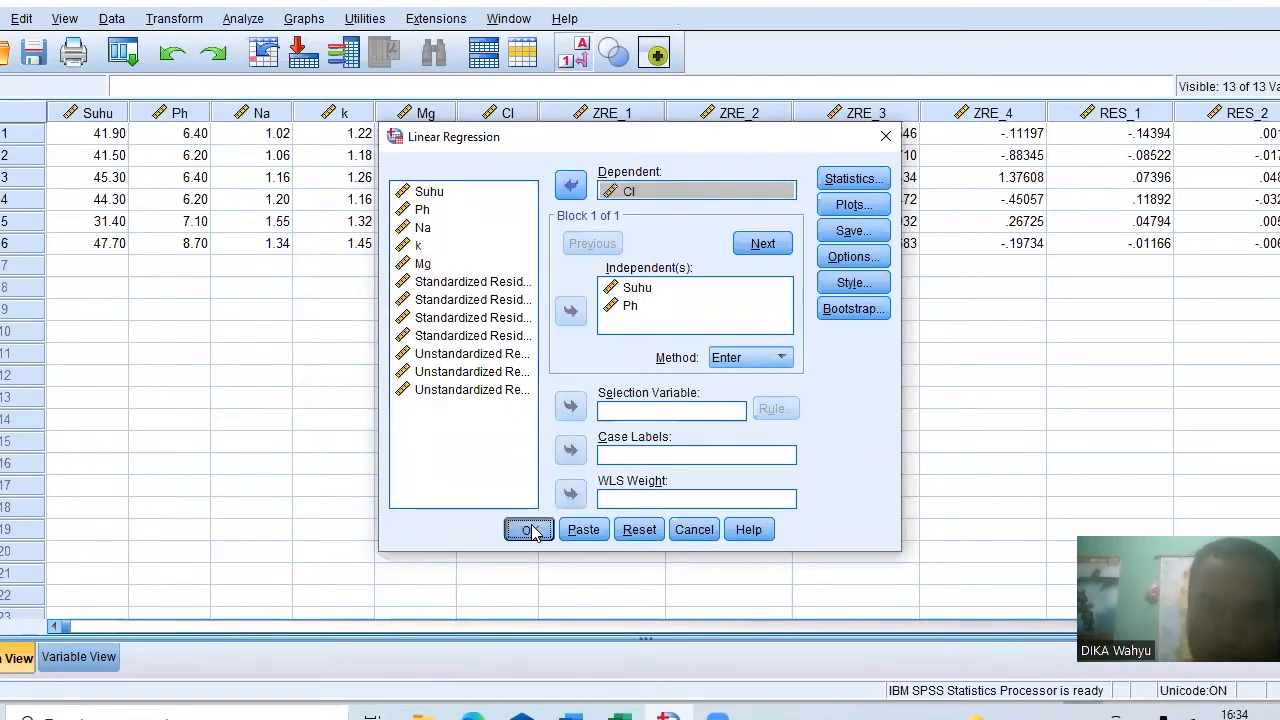
{"action": "left_click", "coordinate": [529, 530]}
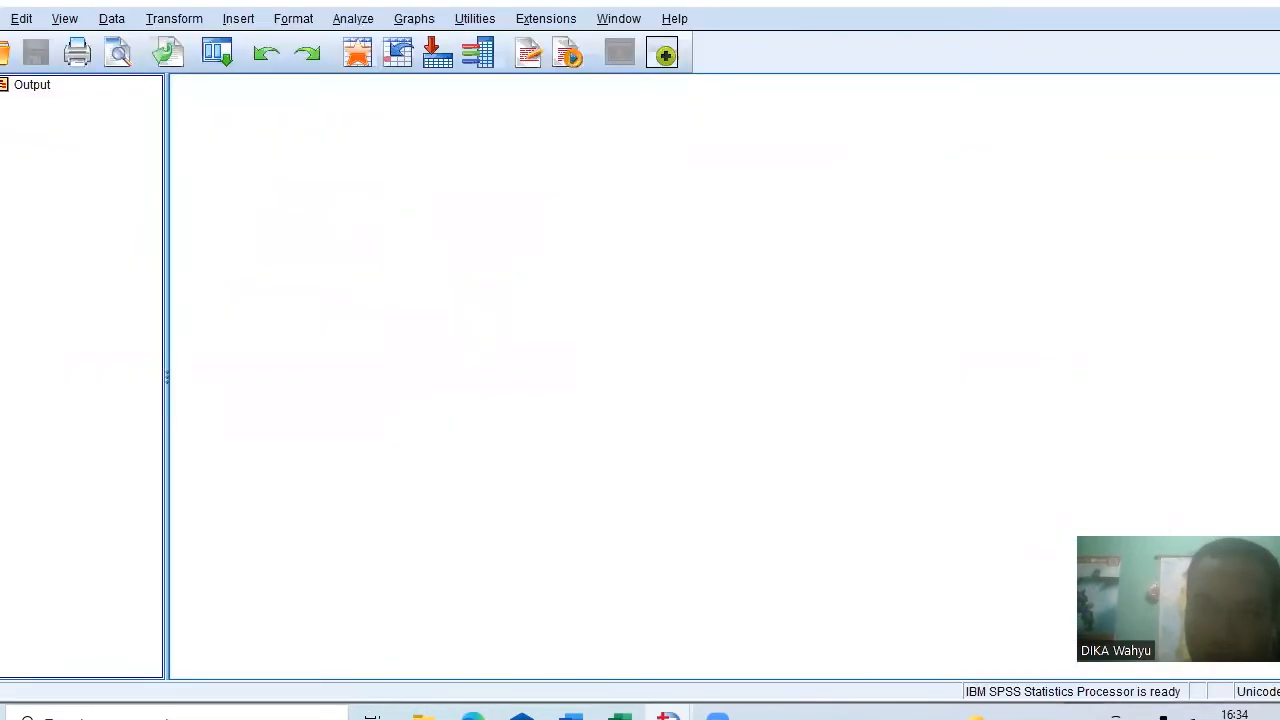
- Close the Cl regression output without saving it and return to the saved residual columns in the data
{"action": "key", "text": "alt+F4"}
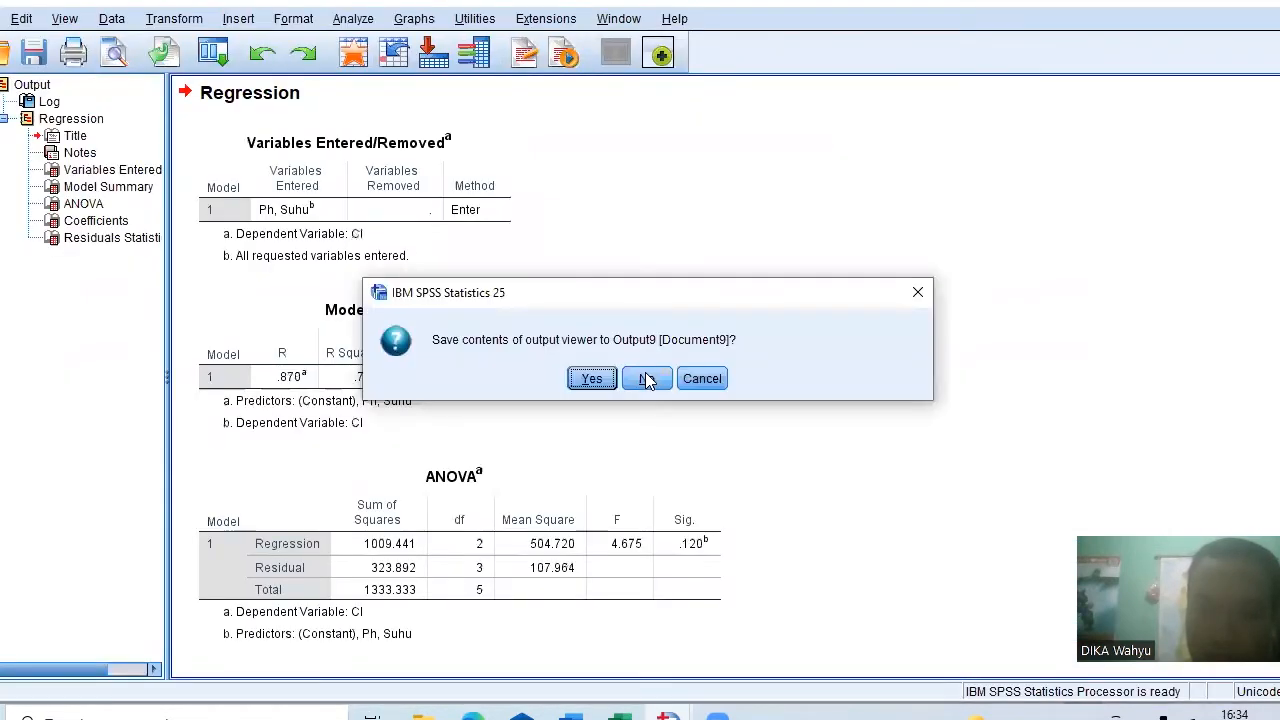
{"action": "left_click", "coordinate": [646, 379]}
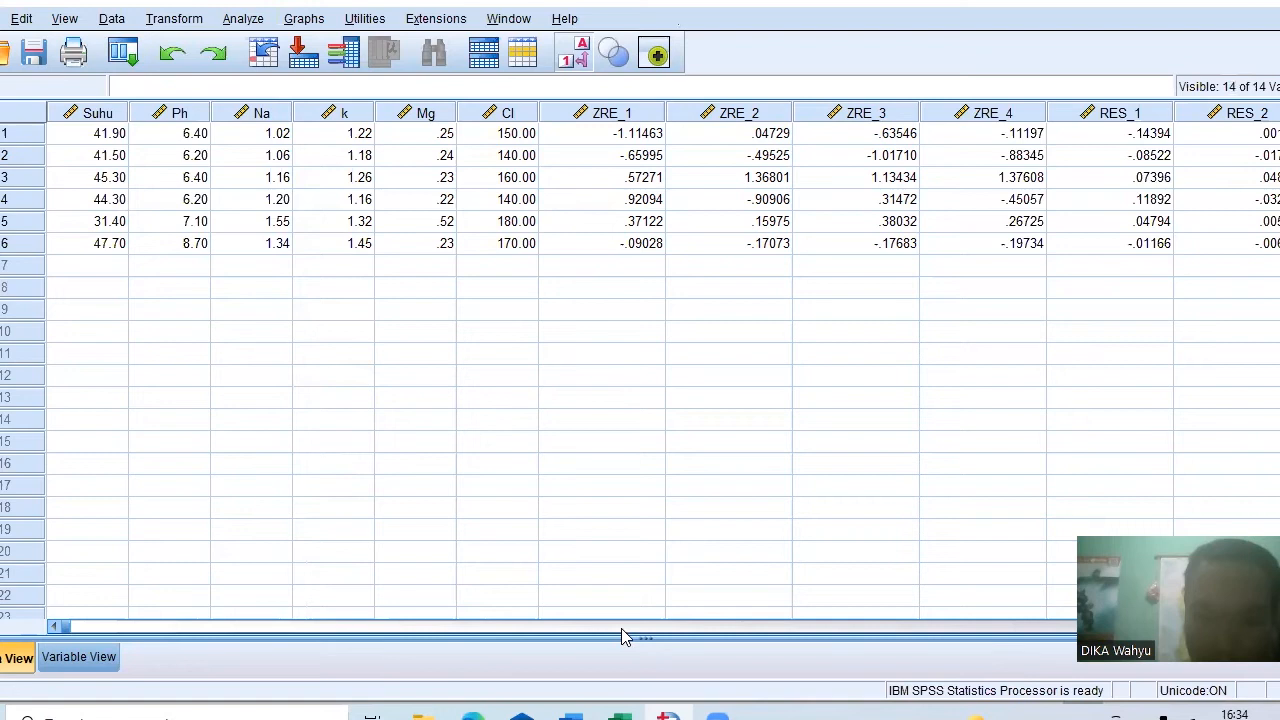
{"action": "left_click", "coordinate": [773, 629]}
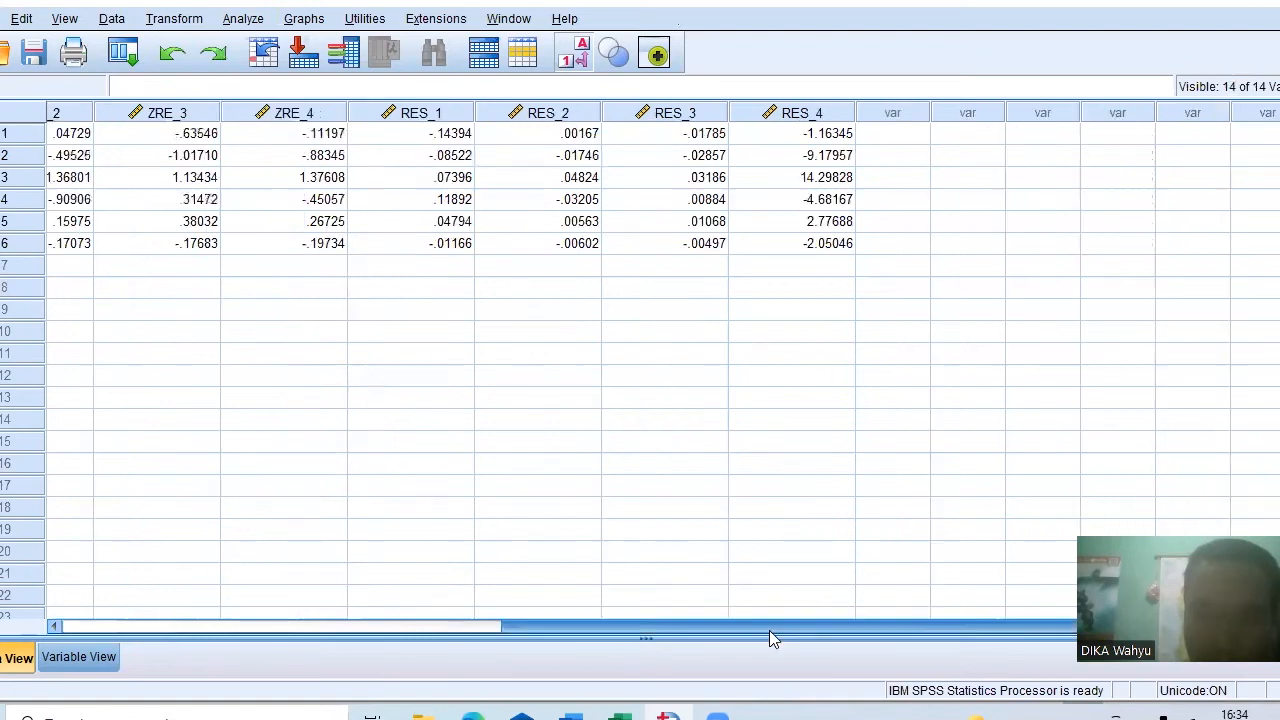
- Compute a new variable ABS_RES as ABS(RES_1) and close the resulting output without saving
{"action": "left_click", "coordinate": [188, 22]}
{"action": "left_click", "coordinate": [188, 46]}
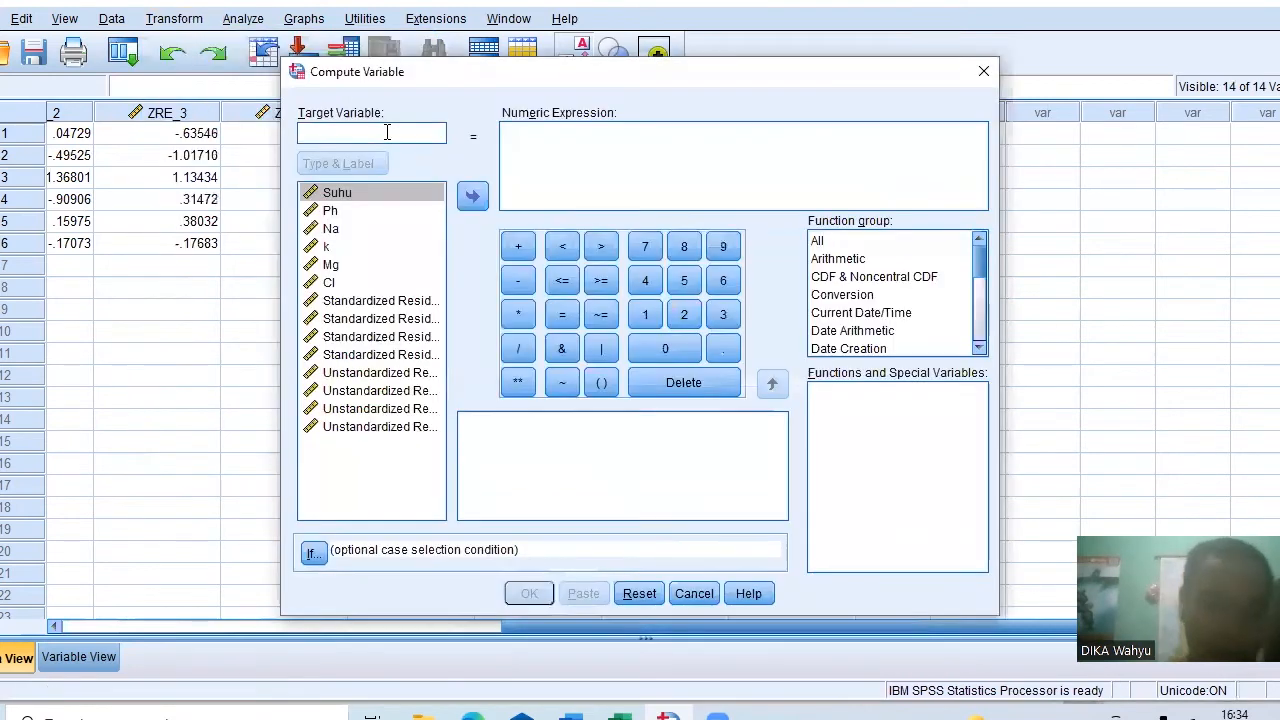
{"action": "type", "text": "ABS_RES"}
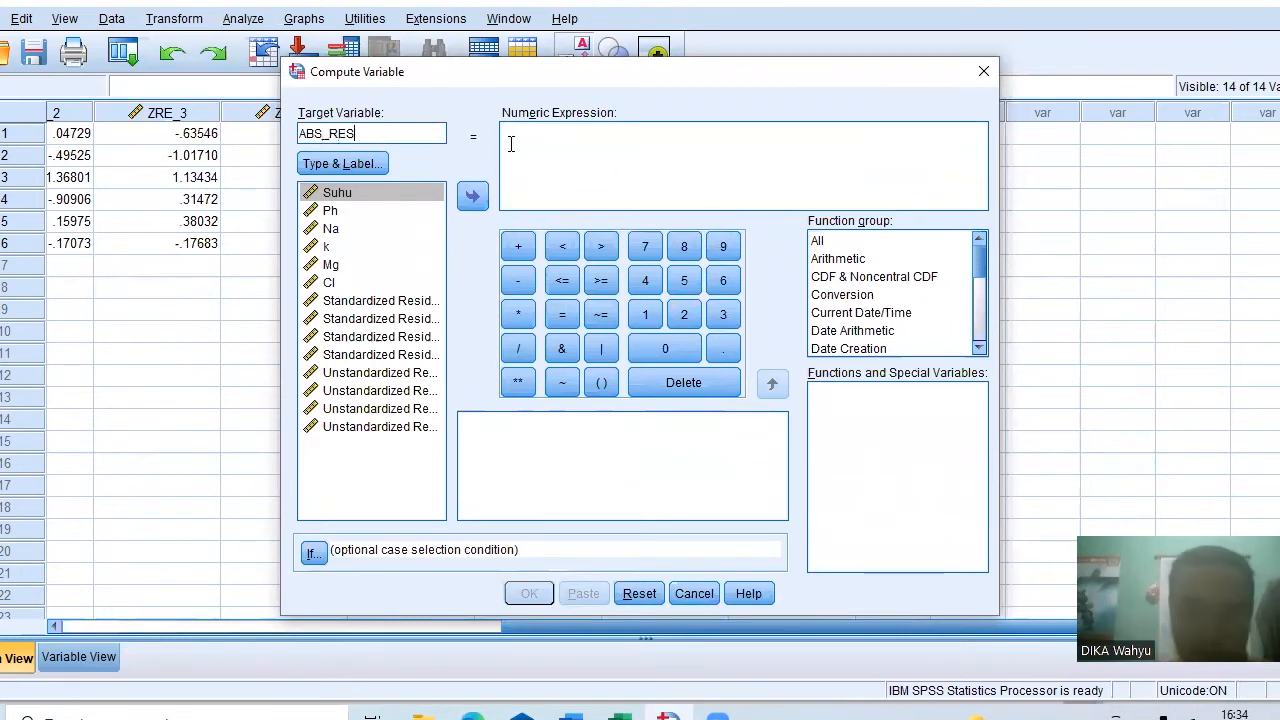
{"action": "left_click", "coordinate": [510, 144]}
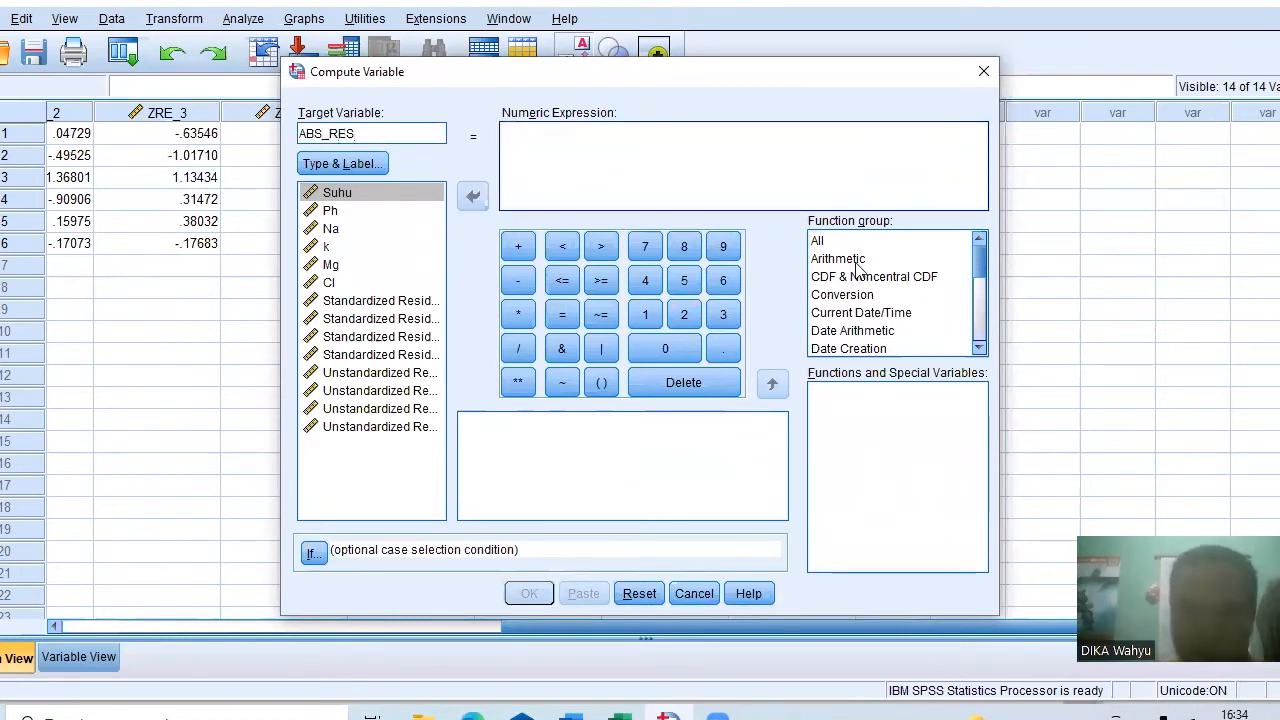
{"action": "left_click", "coordinate": [853, 263]}
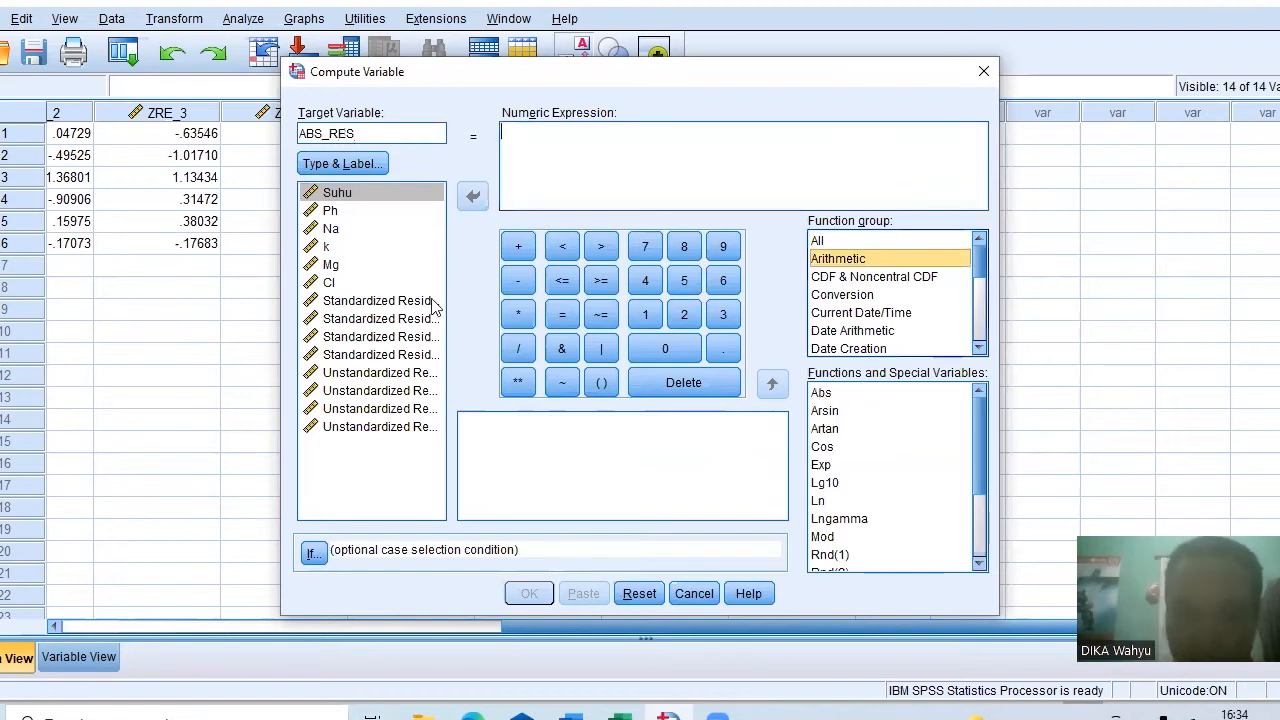
{"action": "key", "text": "Tab"}
{"action": "key", "text": "Return"}
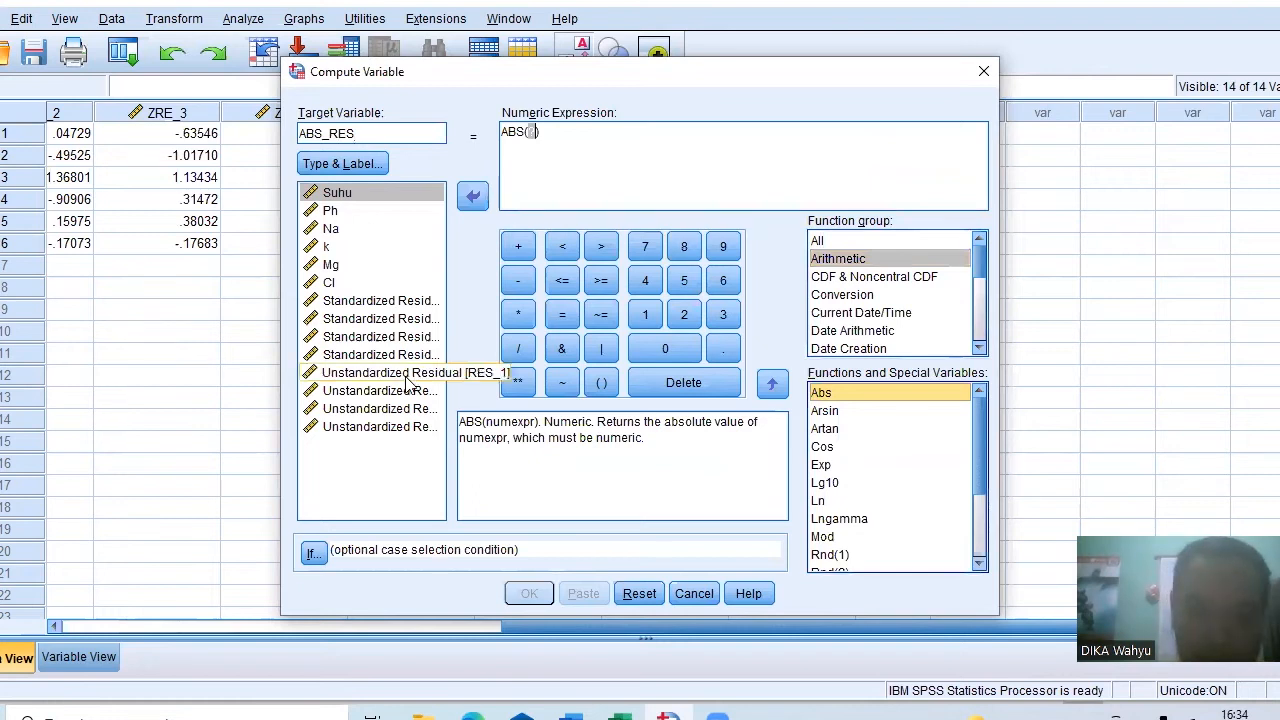
{"action": "double_click", "coordinate": [400, 376]}
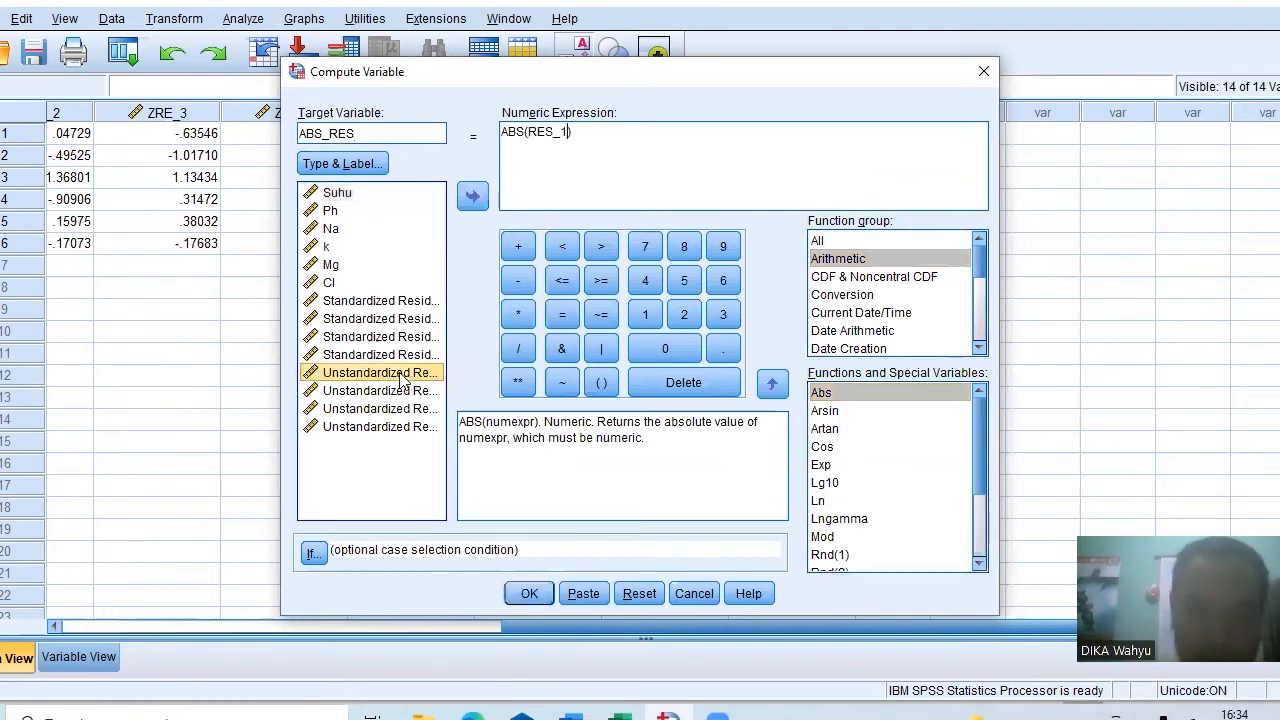
{"action": "left_click", "coordinate": [519, 598]}
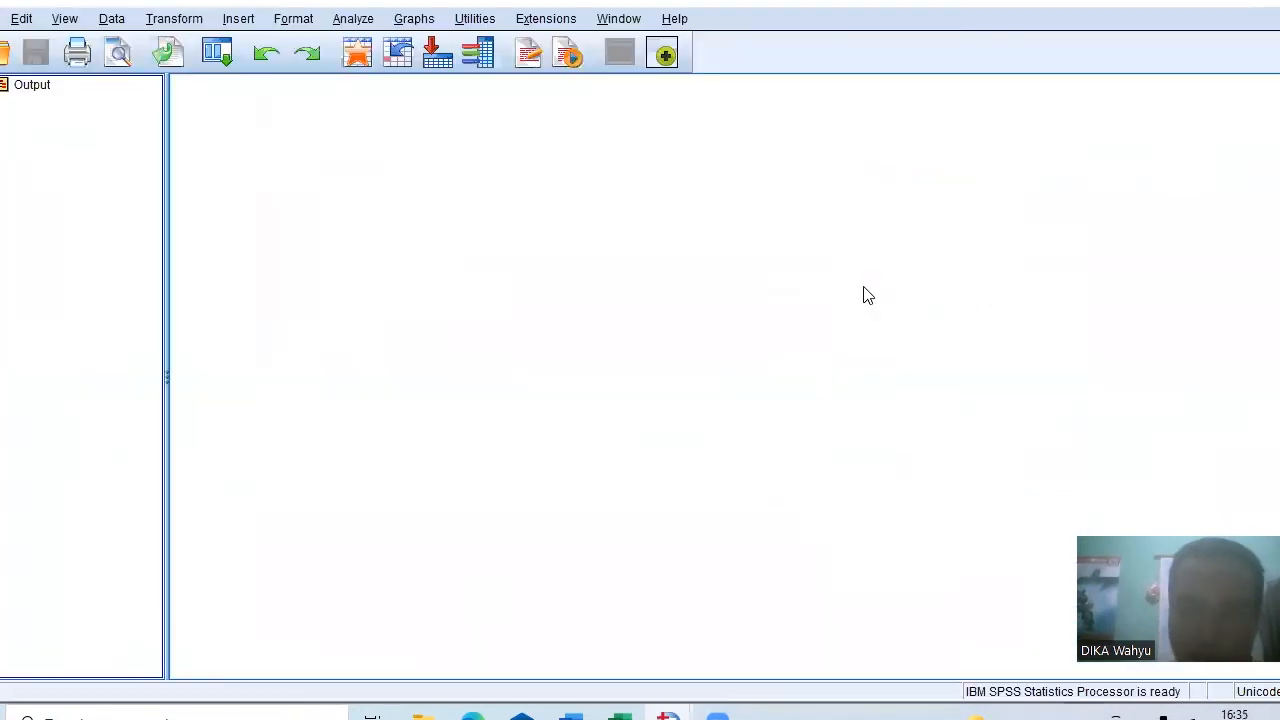
{"action": "key", "text": "alt+F4"}
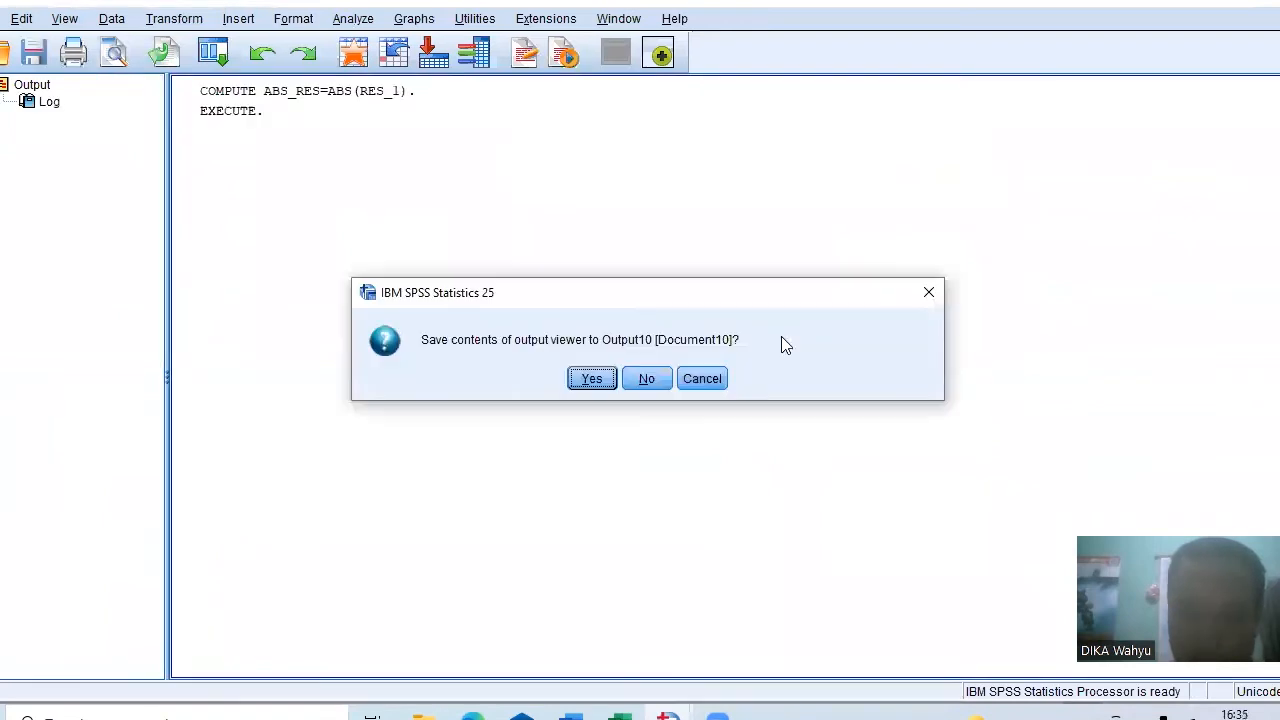
{"action": "left_click", "coordinate": [648, 378]}
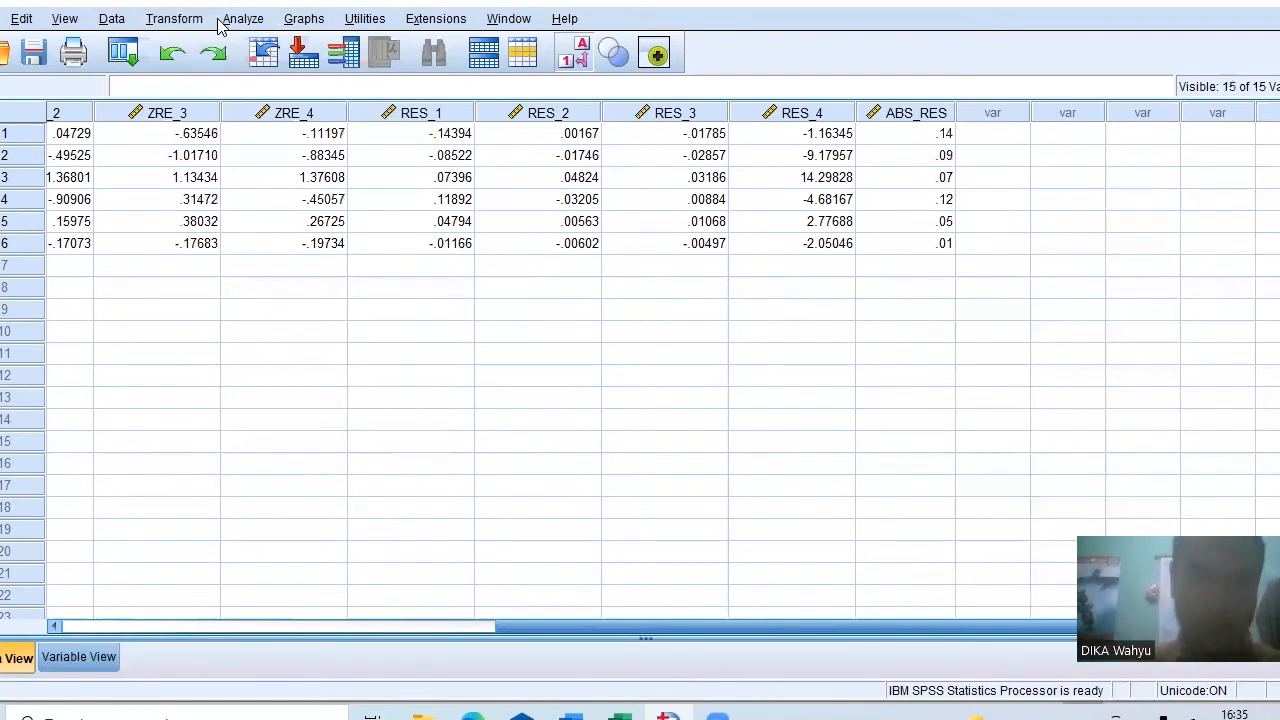
- Compute a new variable ABS_RES1 as ABS(RES_2) and discard its output without saving
{"action": "left_click", "coordinate": [224, 19]}
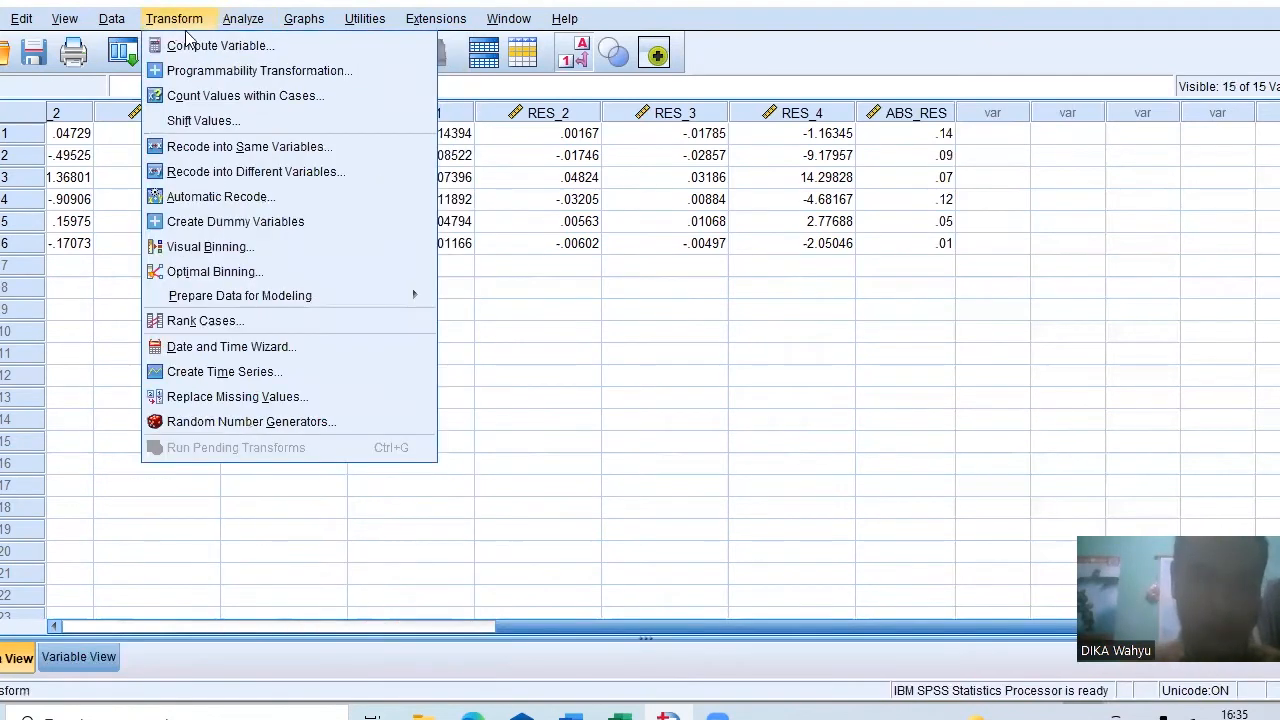
{"action": "left_click", "coordinate": [188, 20]}
{"action": "left_click", "coordinate": [188, 20]}
{"action": "key", "text": "Escape"}
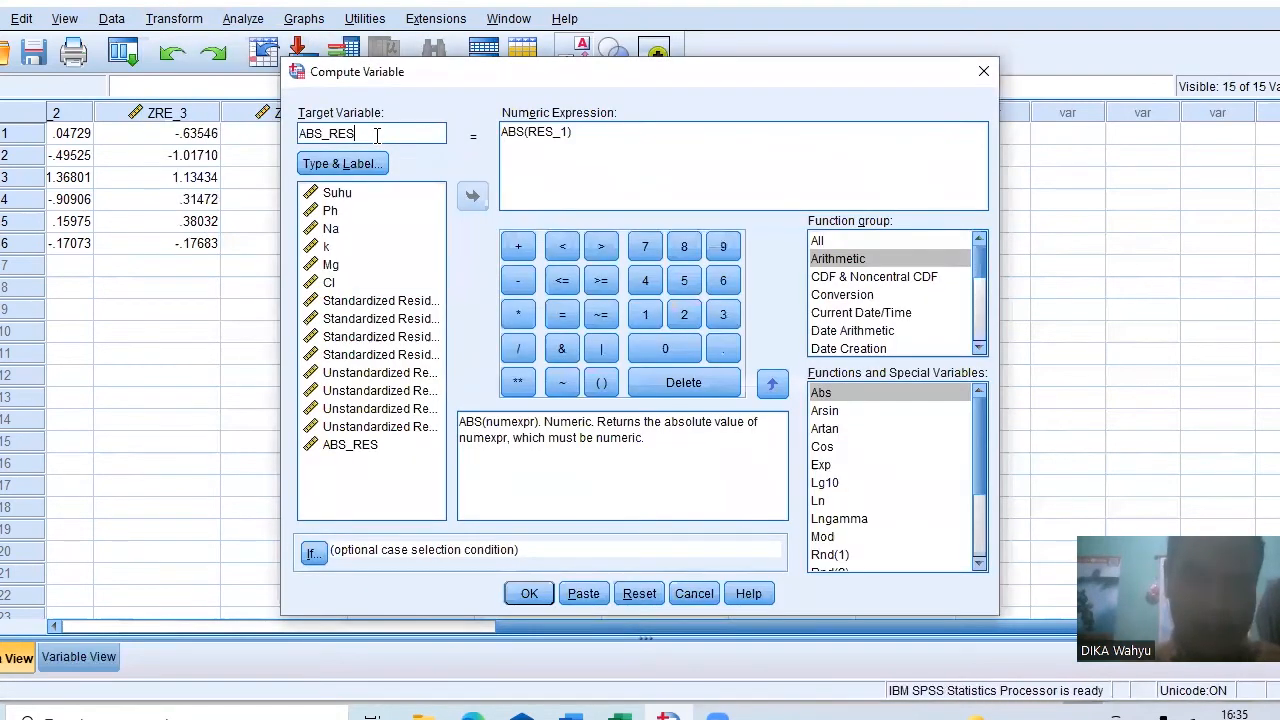
{"action": "type", "text": "1"}
{"action": "left_click", "coordinate": [563, 133]}
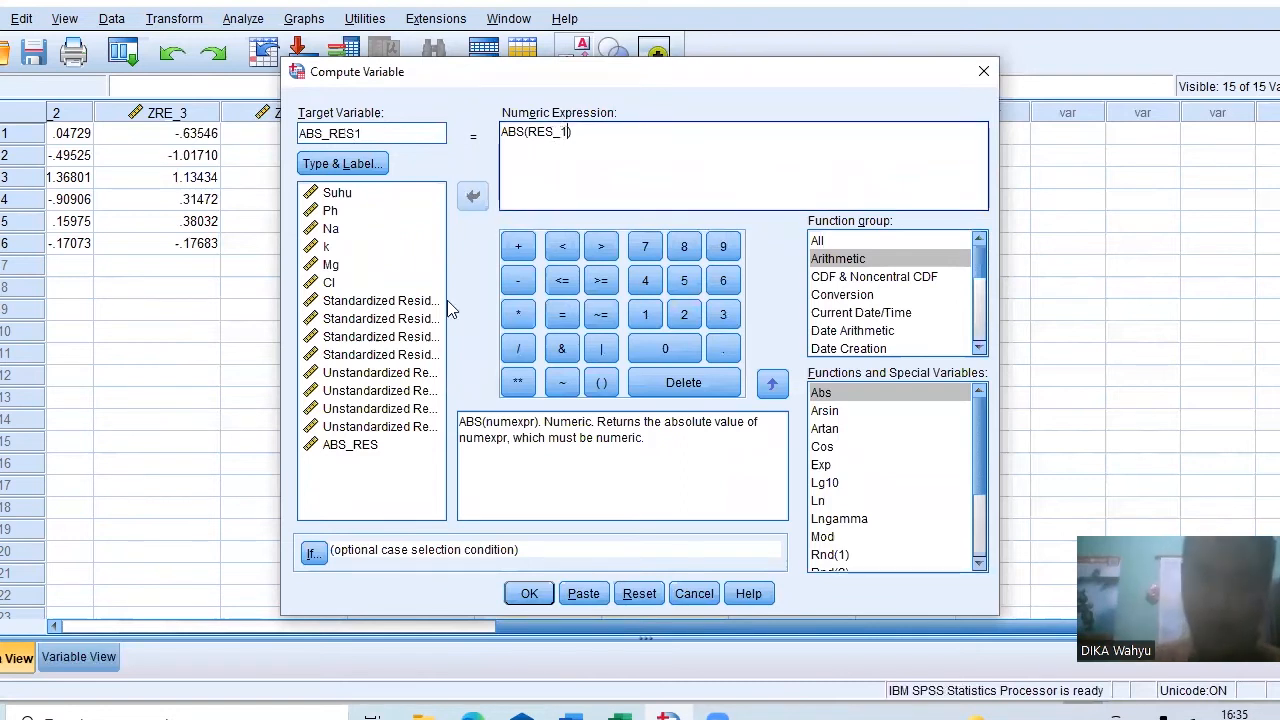
{"action": "key", "text": "BackSpace"}
{"action": "type", "text": "2"}
{"action": "left_click", "coordinate": [388, 393]}
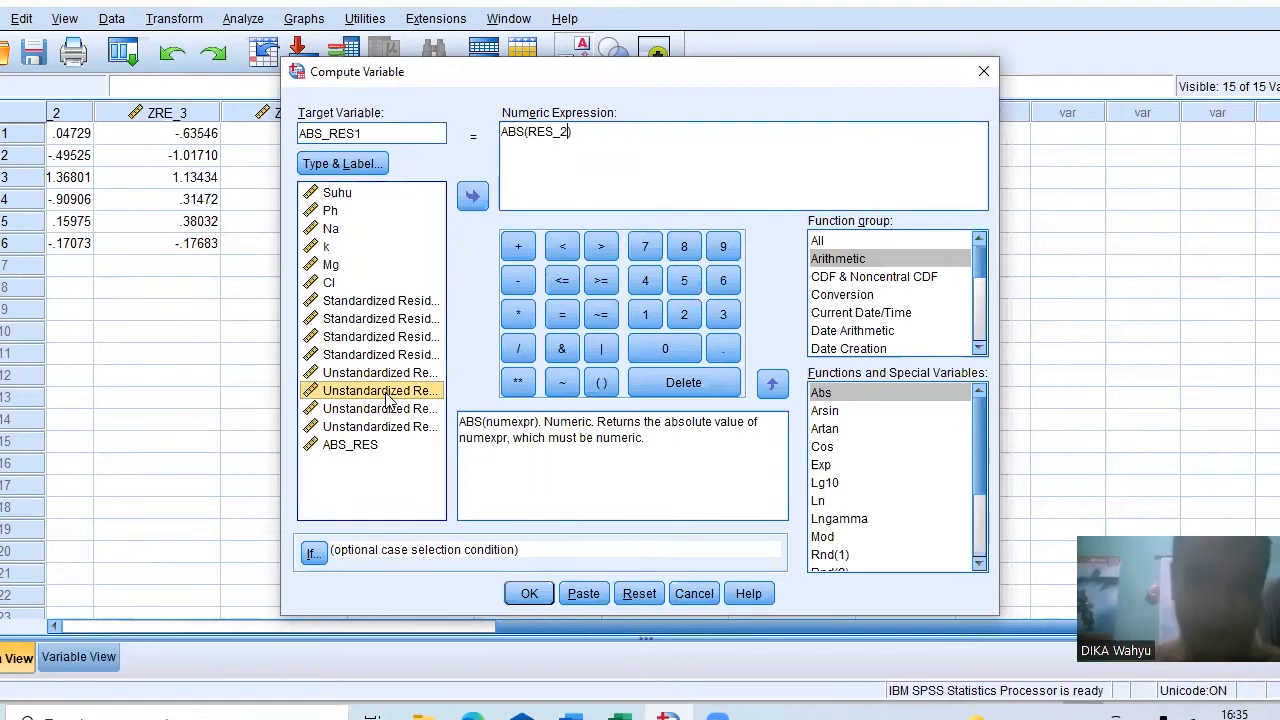
{"action": "left_click", "coordinate": [526, 594]}
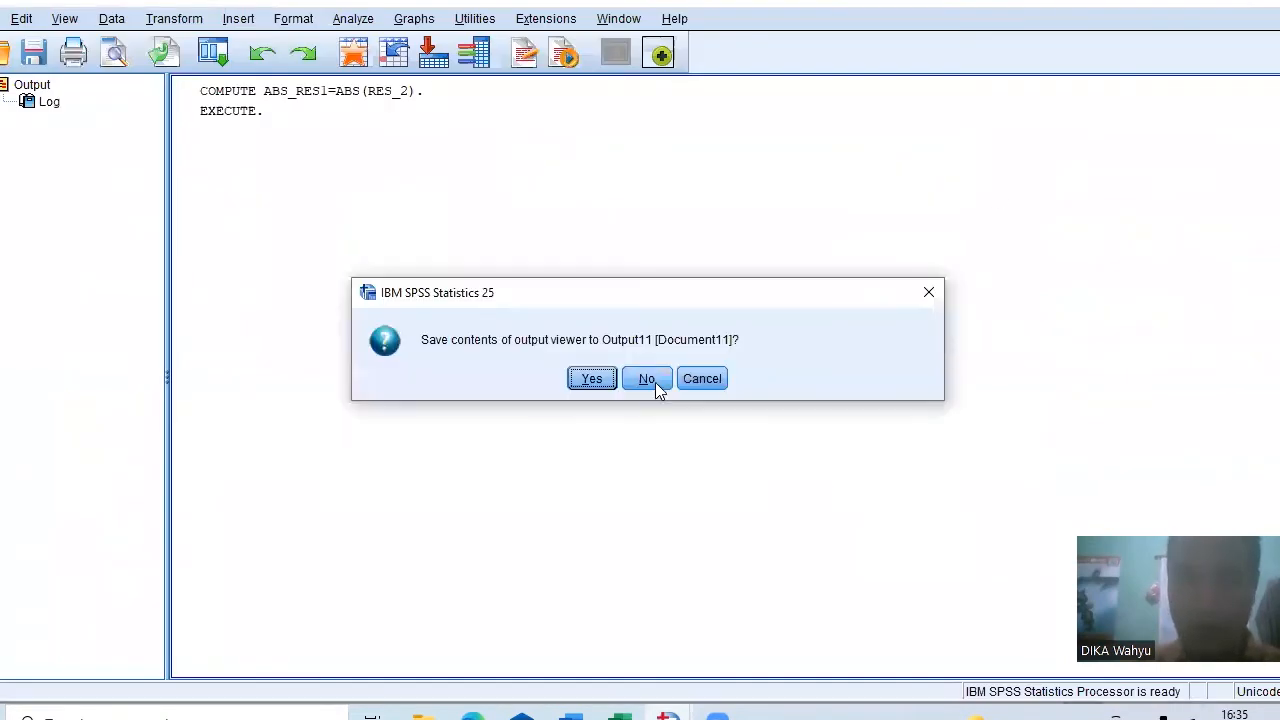
{"action": "left_click", "coordinate": [647, 379]}
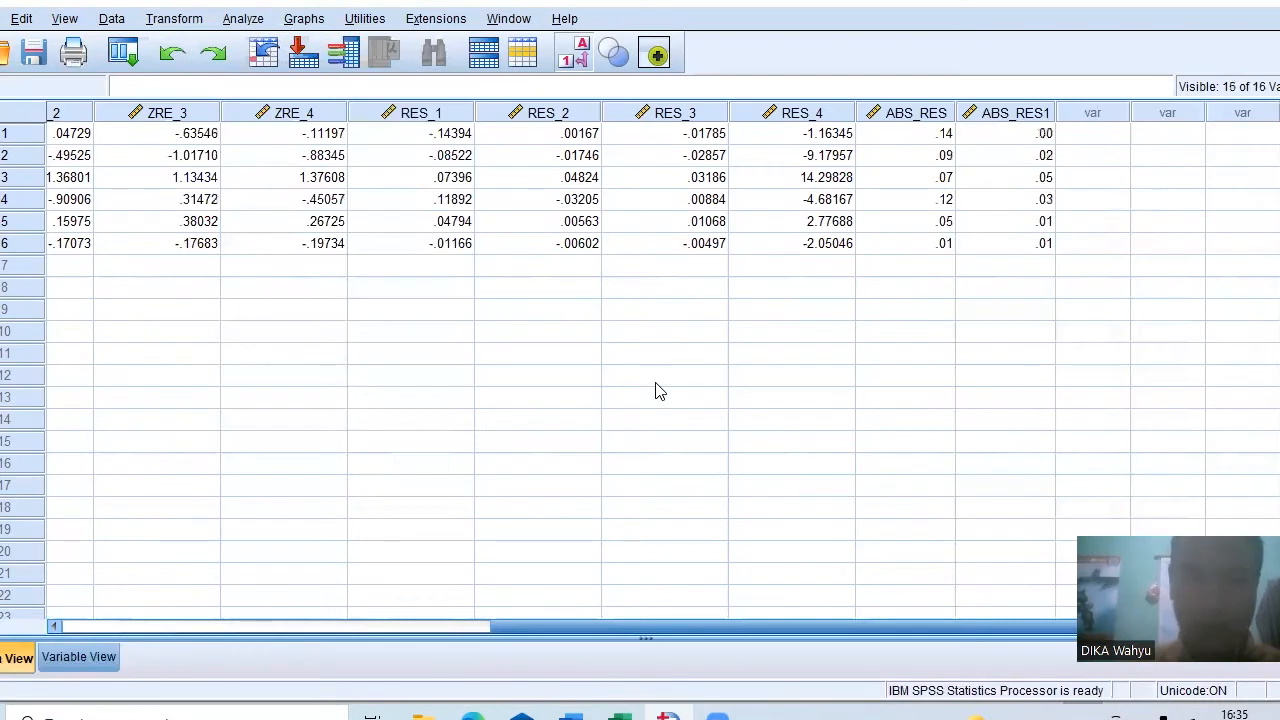
- Compute a new variable ABS_RES2 as ABS(RES_3) and discard its output without saving
{"action": "left_click", "coordinate": [197, 22]}
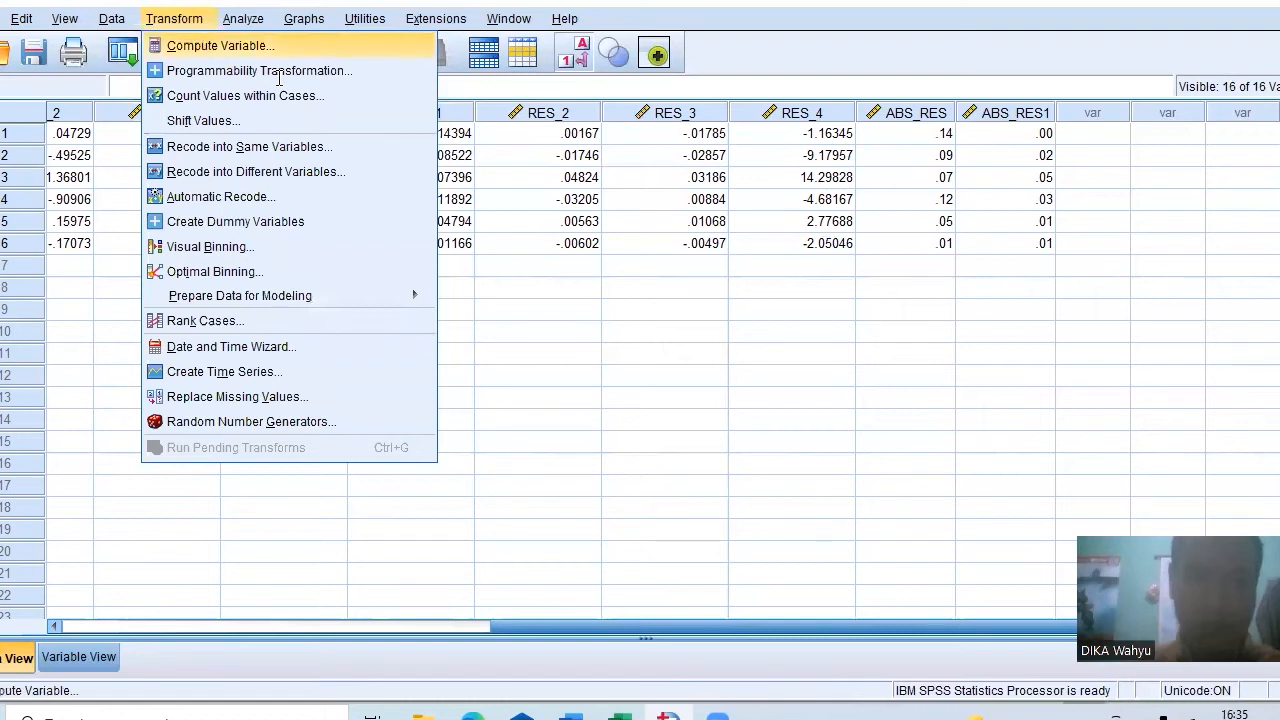
{"action": "key", "text": "Return"}
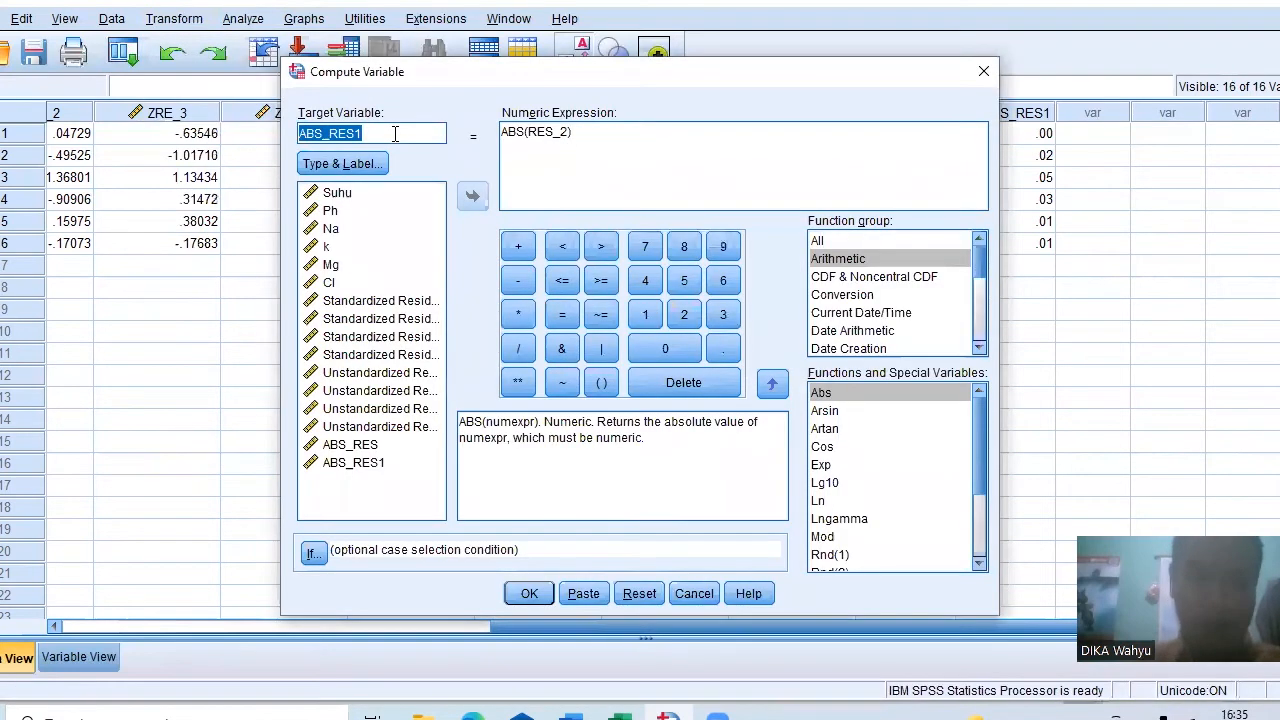
{"action": "left_click", "coordinate": [405, 135]}
{"action": "key", "text": "BackSpace"}
{"action": "type", "text": "2"}
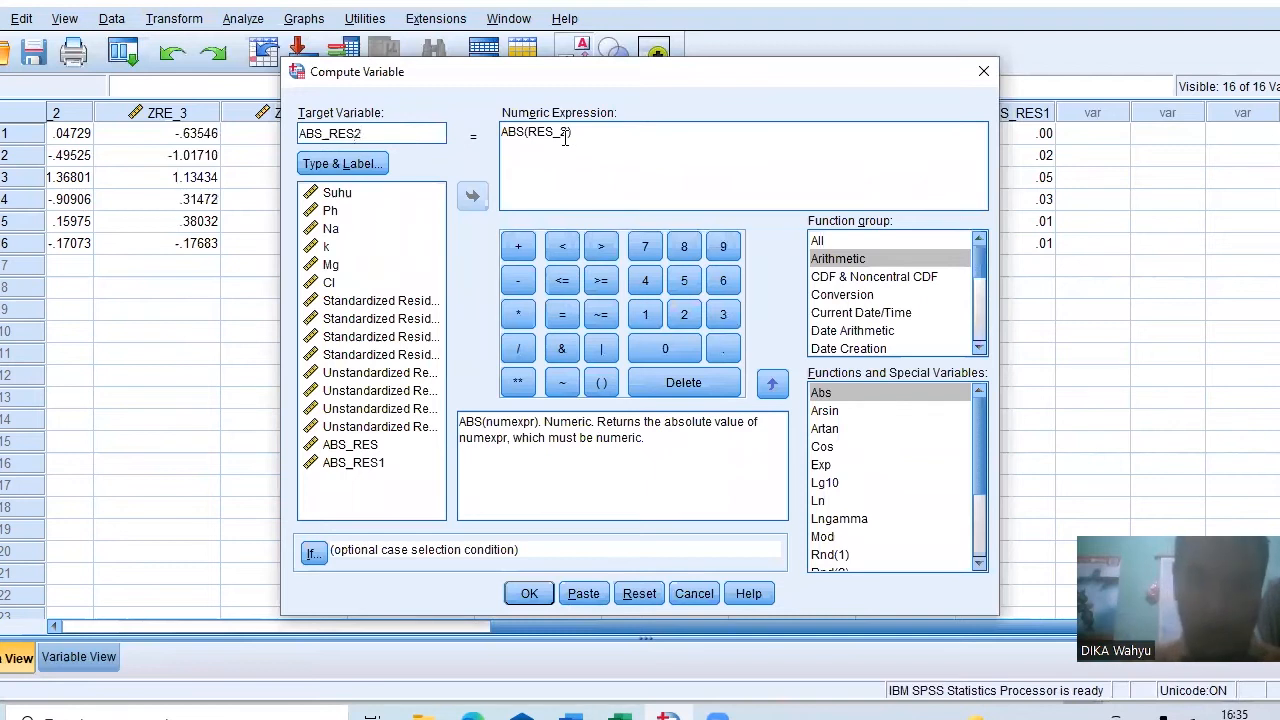
{"action": "left_click", "coordinate": [565, 136]}
{"action": "key", "text": "BackSpace"}
{"action": "type", "text": "3"}
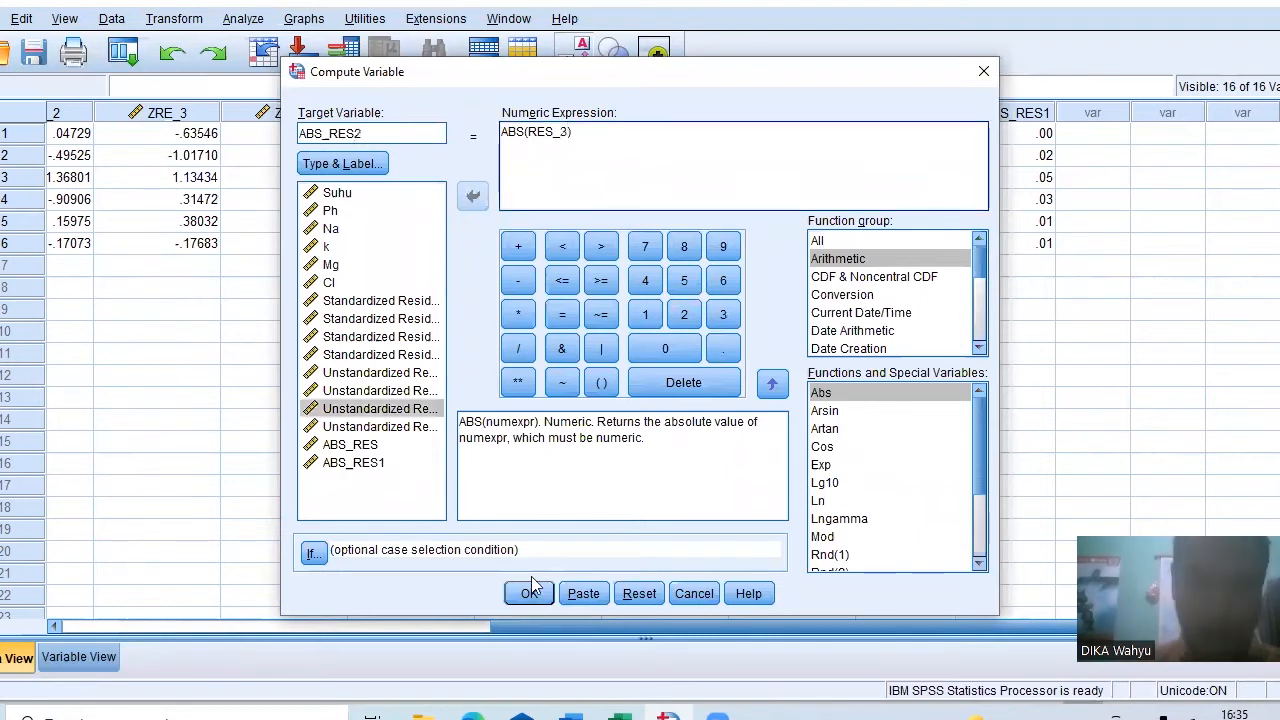
{"action": "left_click", "coordinate": [530, 594]}
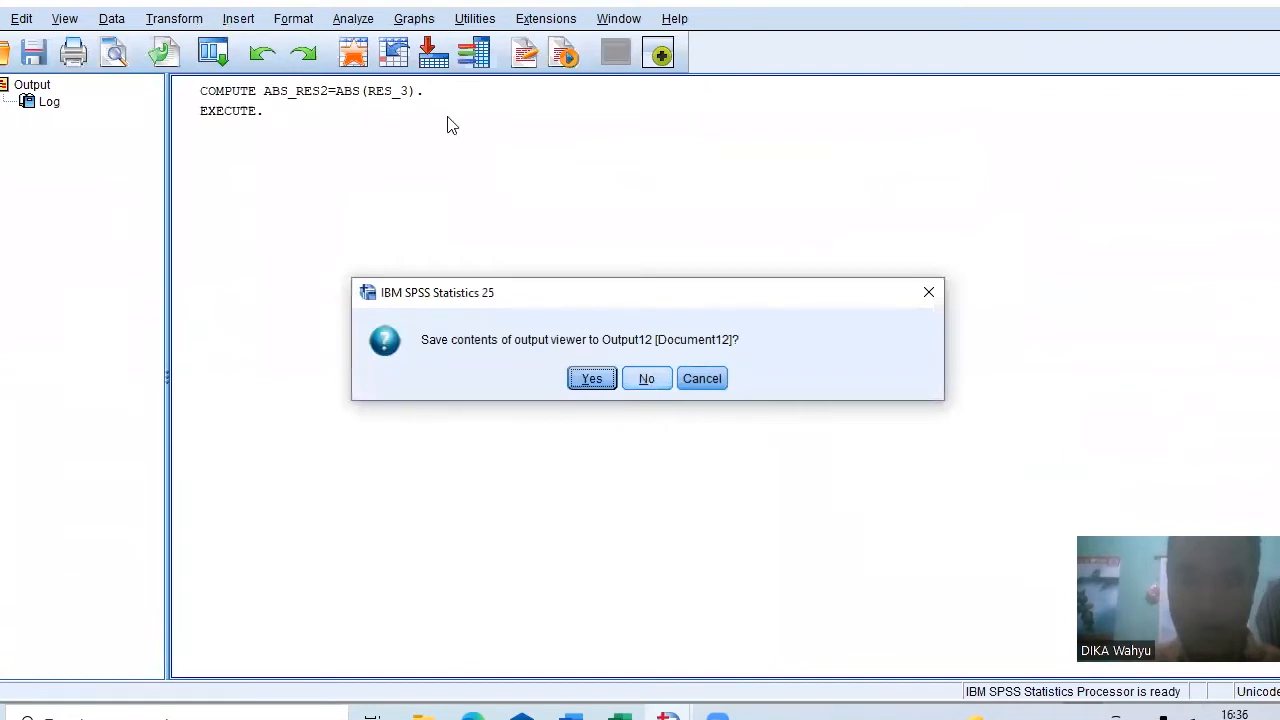
{"action": "key", "text": "n"}
- Compute a new variable ABS_RES3 as ABS(RES_4), using the fourth unstandardized residual, and discard its output without saving
{"action": "left_click", "coordinate": [190, 19]}
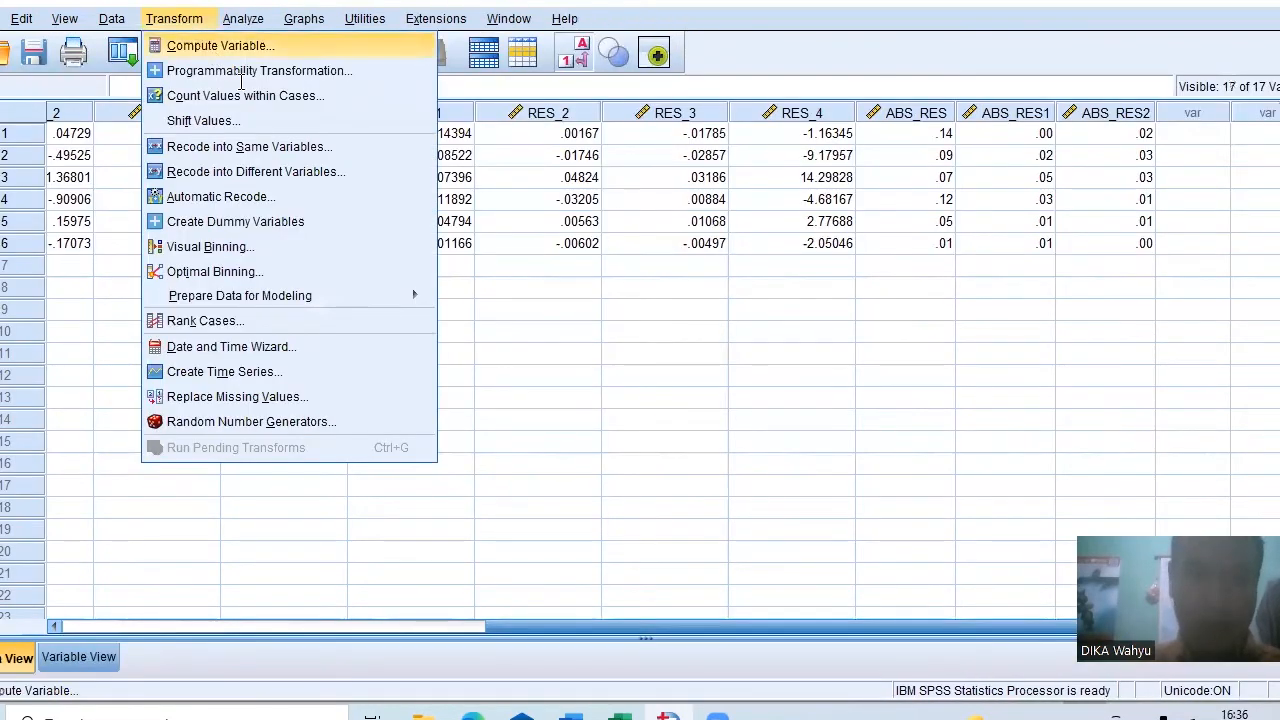
{"action": "left_click", "coordinate": [218, 45]}
{"action": "left_click", "coordinate": [382, 140]}
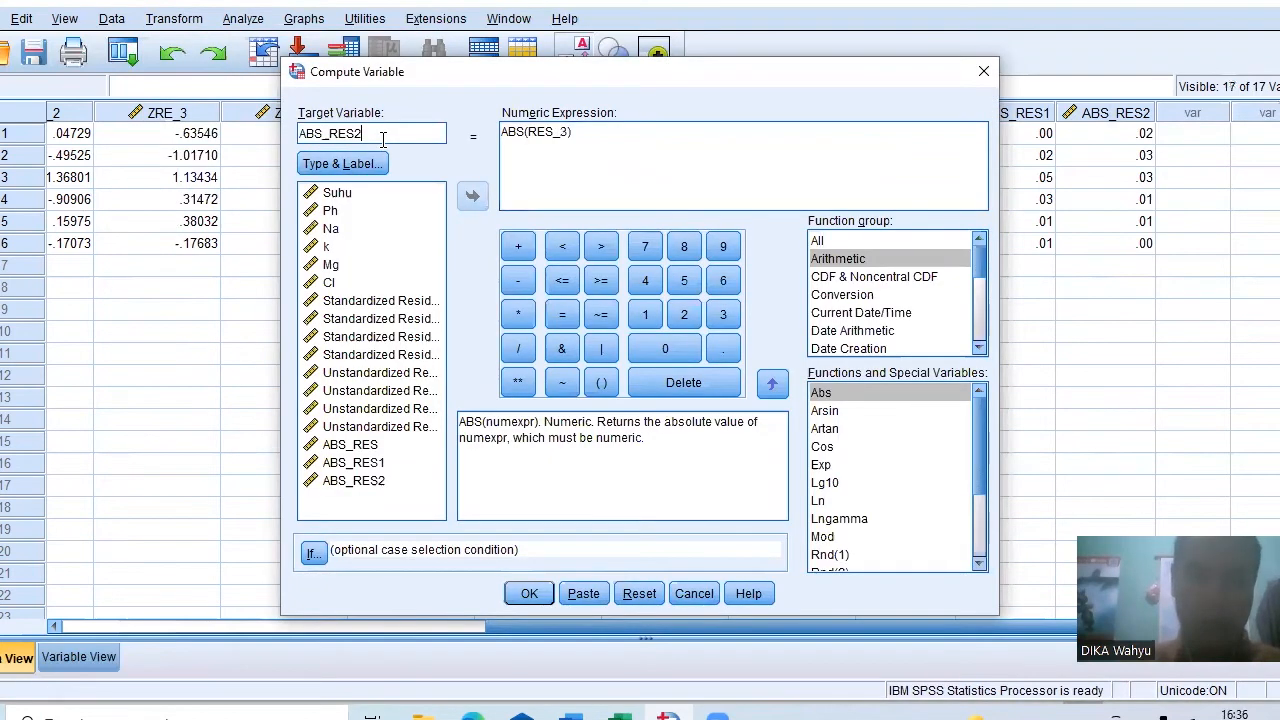
{"action": "key", "text": "BackSpace"}
{"action": "type", "text": "3"}
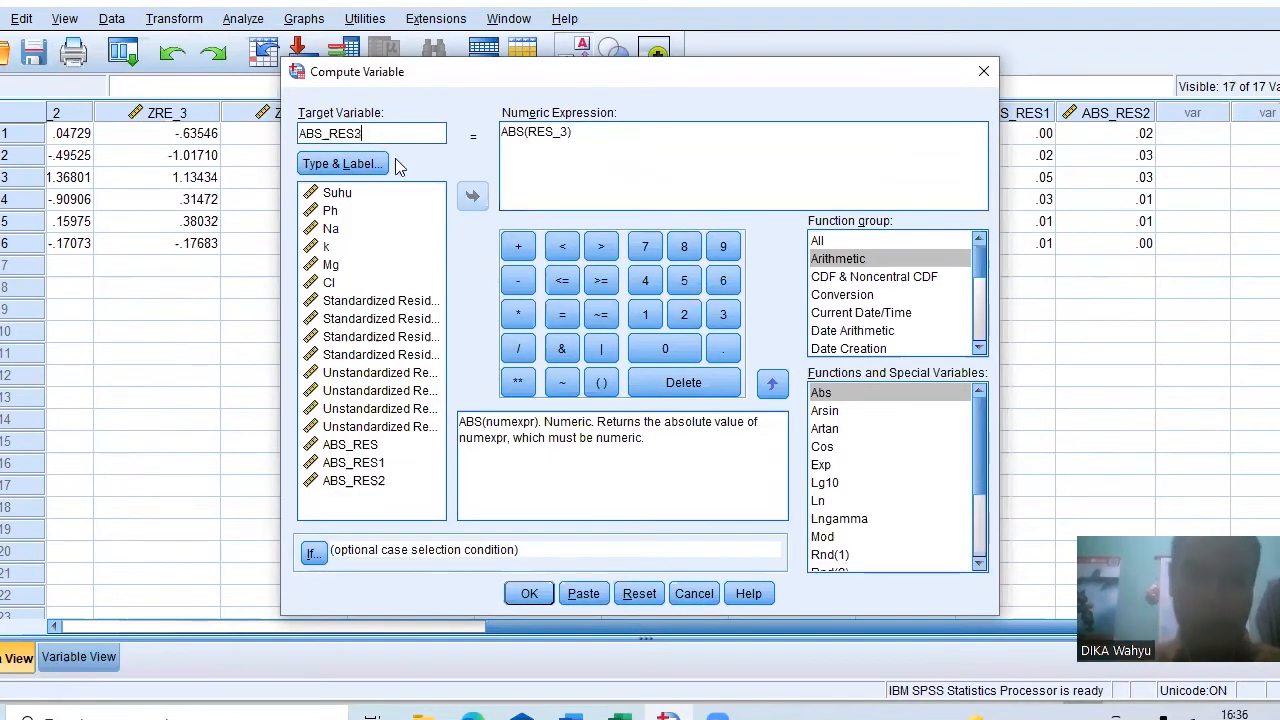
{"action": "left_click", "coordinate": [568, 138]}
{"action": "key", "text": "BackSpace"}
{"action": "key", "text": "BackSpace"}
{"action": "key", "text": "BackSpace"}
{"action": "key", "text": "BackSpace"}
{"action": "key", "text": "BackSpace"}
{"action": "double_click", "coordinate": [332, 428]}
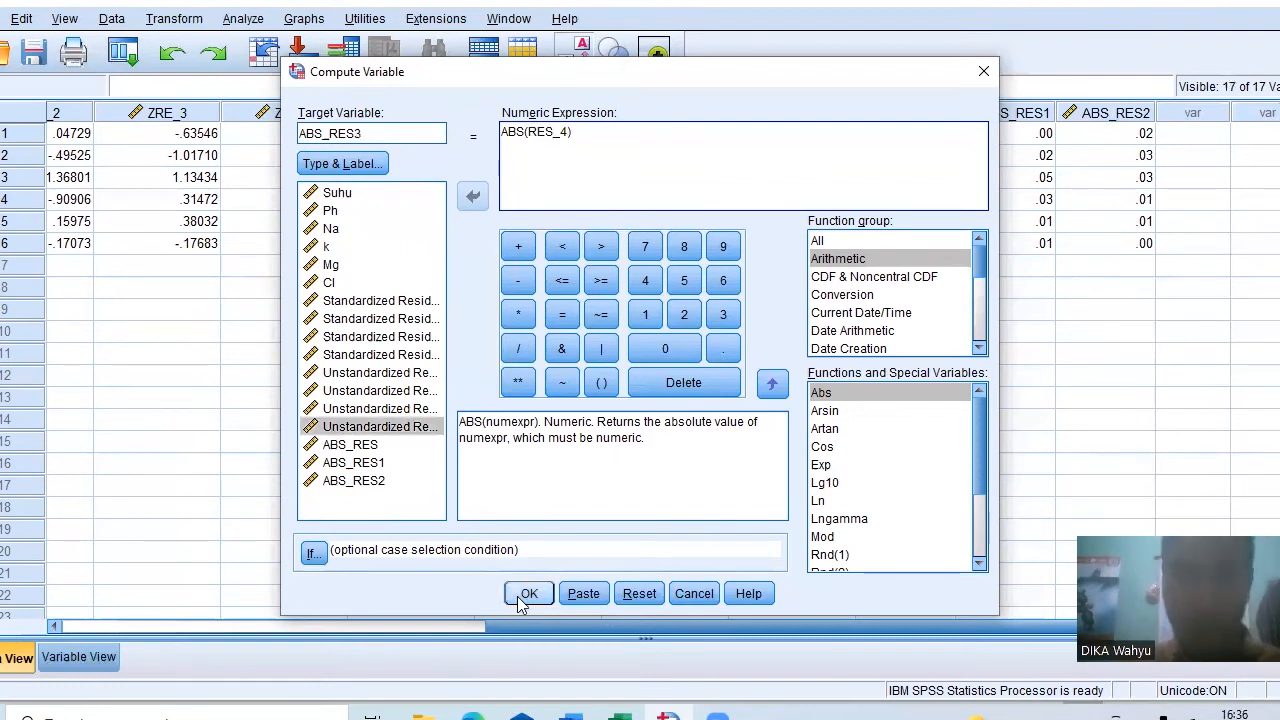
{"action": "left_click", "coordinate": [517, 596]}
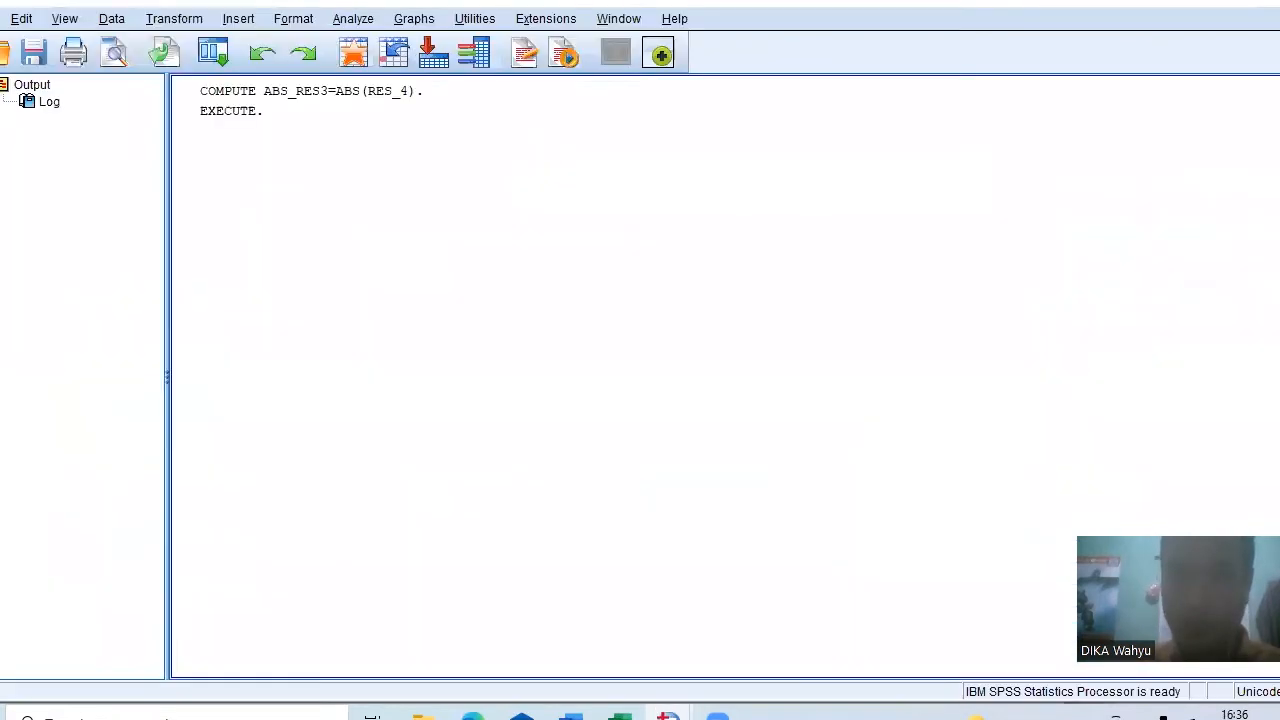
{"action": "key", "text": "alt+F4"}
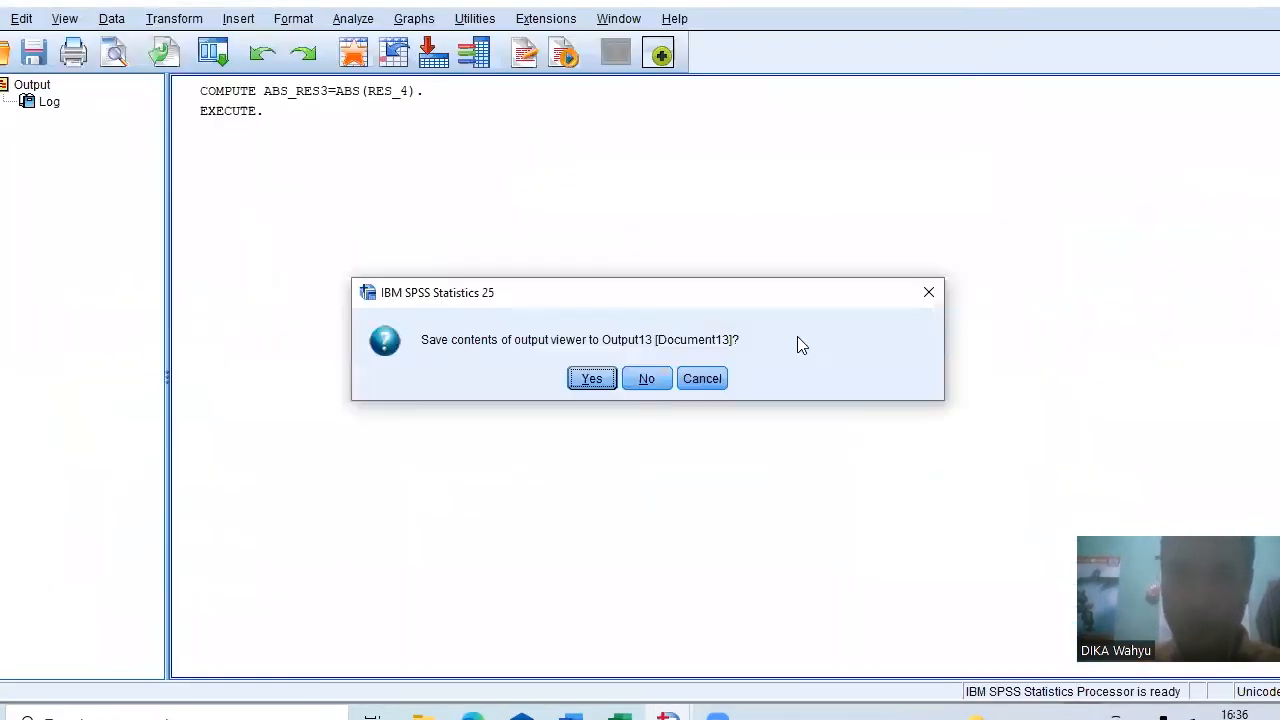
{"action": "left_click", "coordinate": [651, 378]}
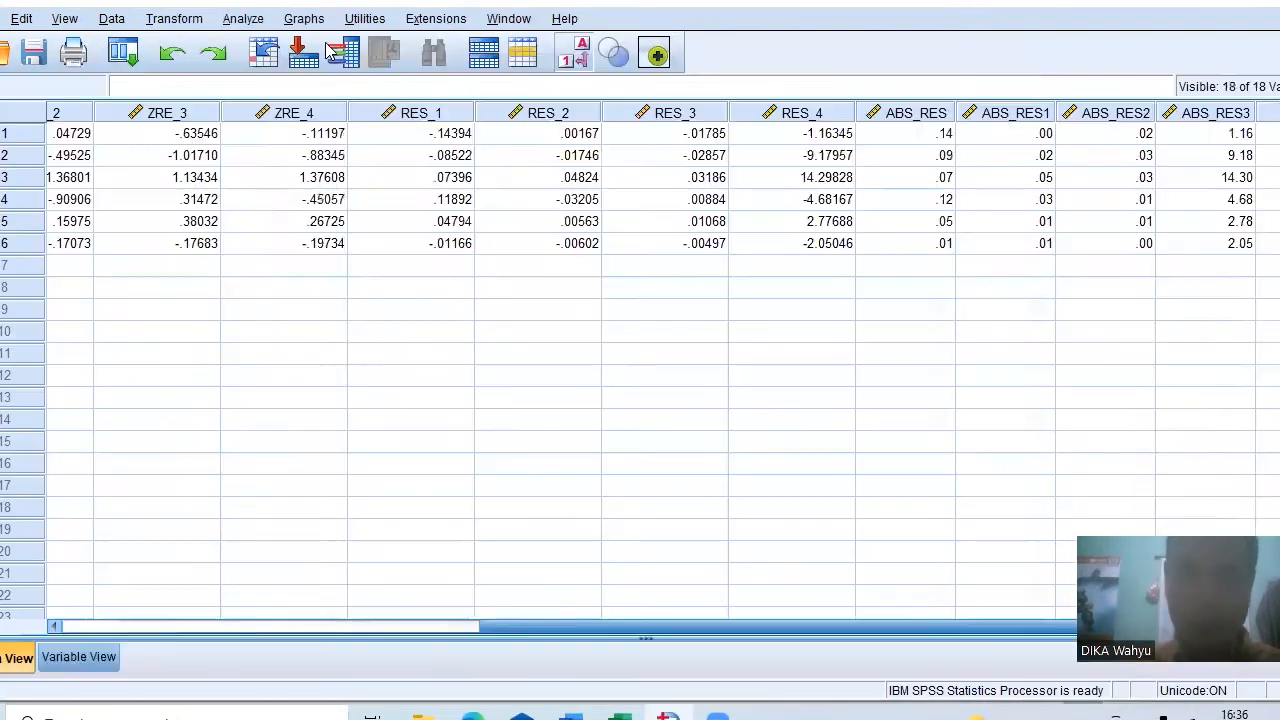
- Set up a linear regression with ABS_RES replacing Cl as the dependent variable, keeping Suhu and Ph as independents
{"action": "left_click", "coordinate": [245, 20]}
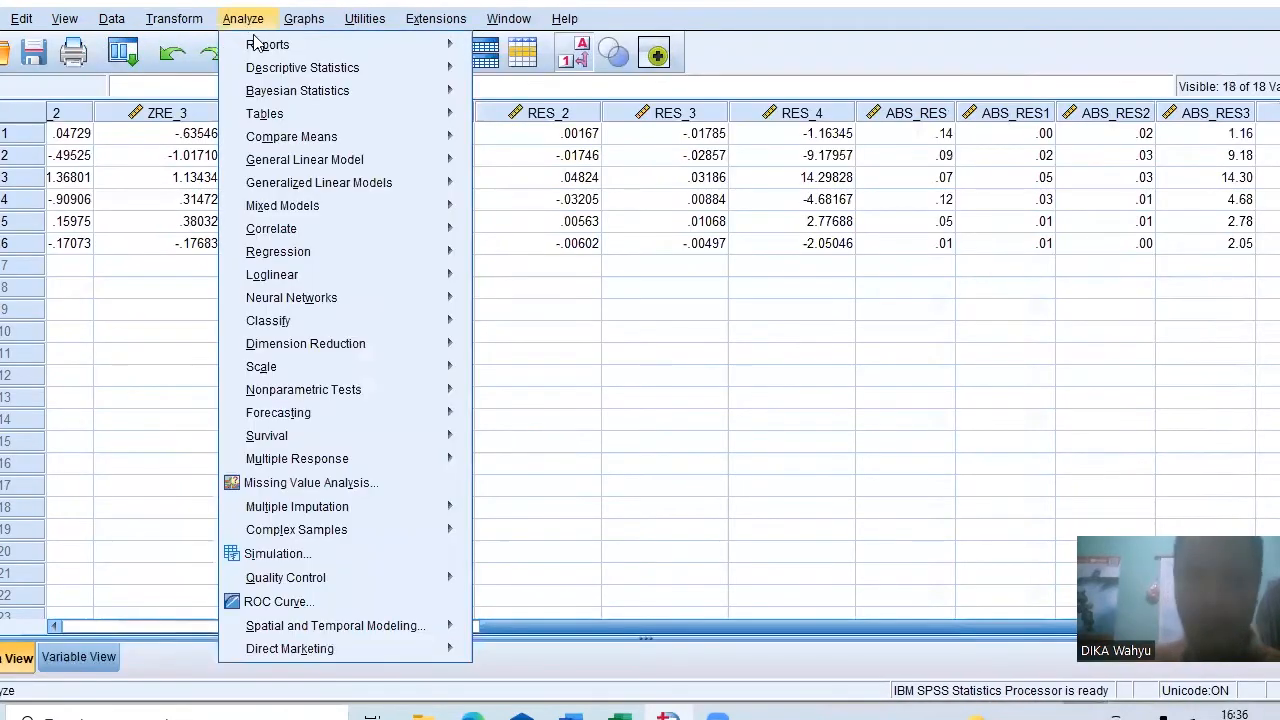
{"action": "mouse_move", "coordinate": [285, 252]}
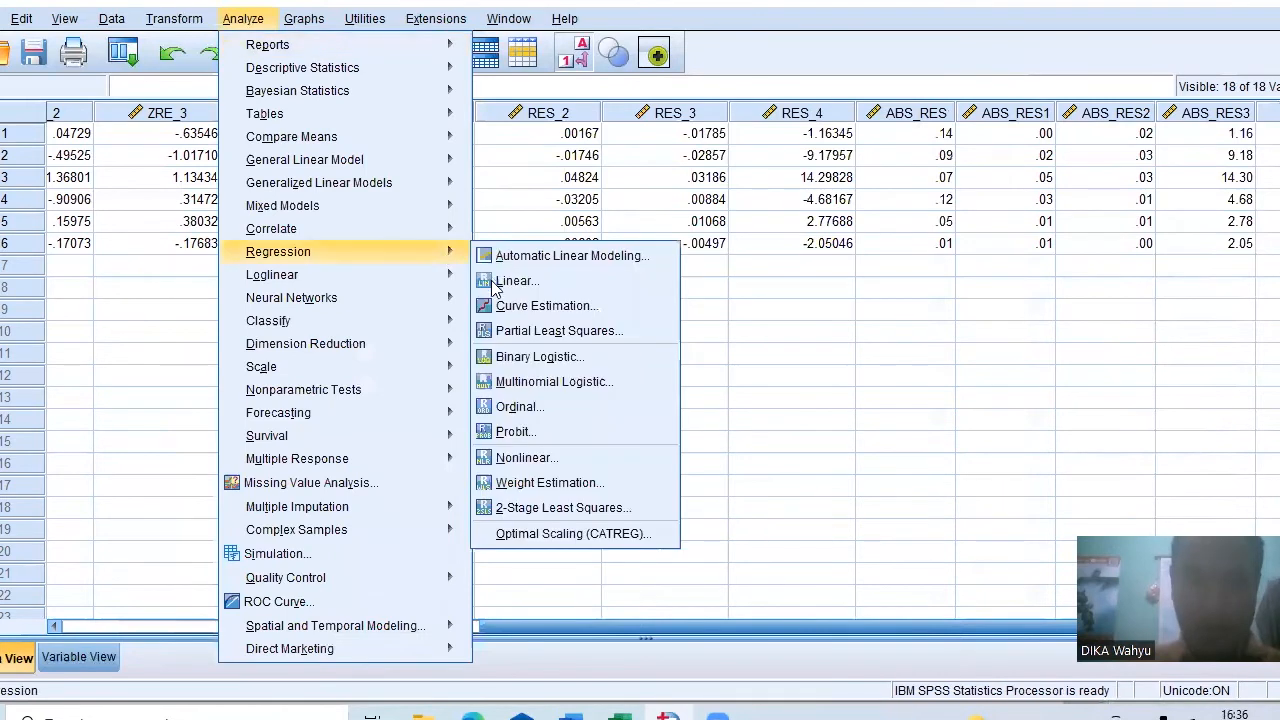
{"action": "left_click", "coordinate": [493, 284]}
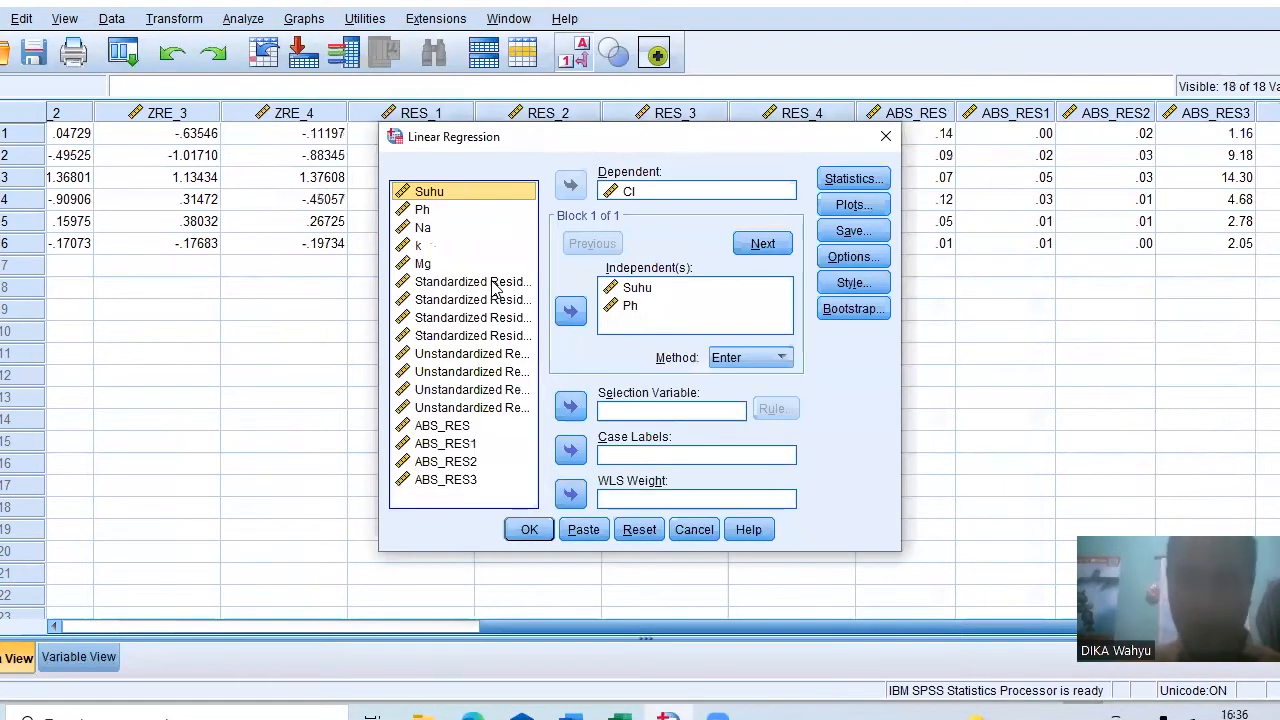
{"action": "left_click", "coordinate": [625, 195]}
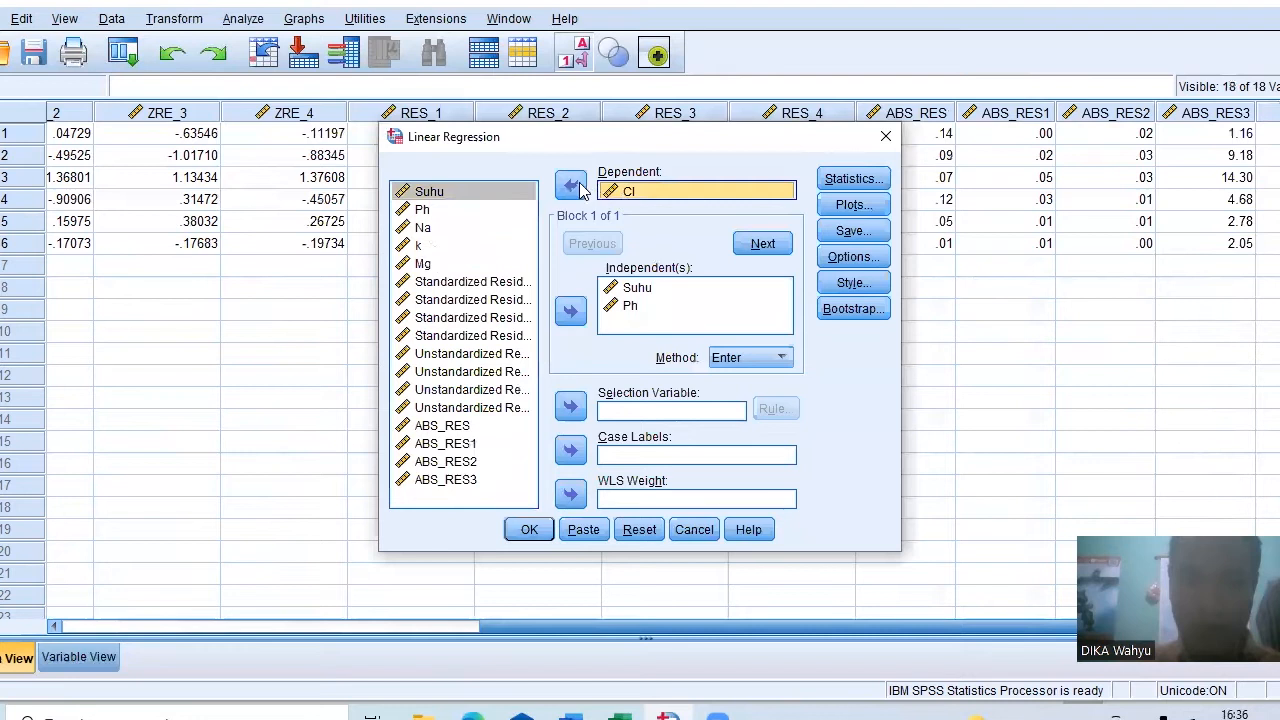
{"action": "key", "text": "Delete"}
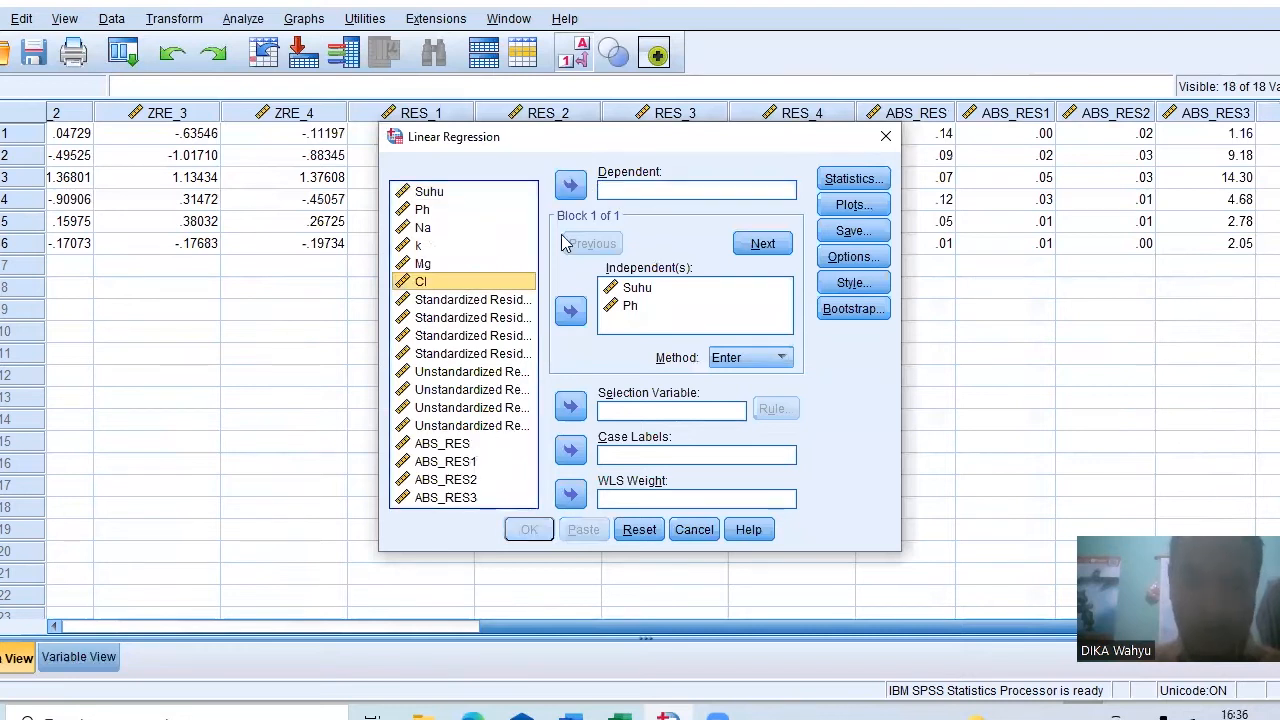
{"action": "key", "text": "a"}
{"action": "left_click", "coordinate": [570, 186]}
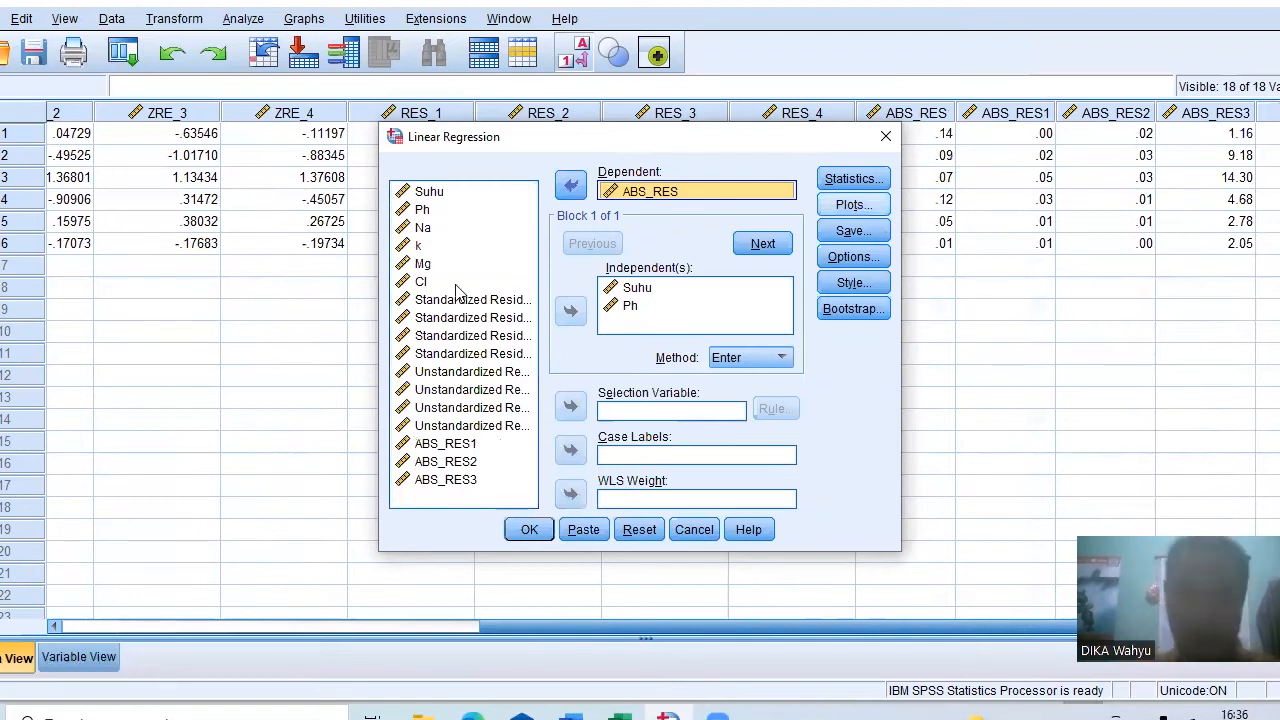
- Configure the regression plots with *ZRESID as Y and *ZPRED as X, plus a histogram and a normal probability plot
{"action": "key", "text": "alt+t"}
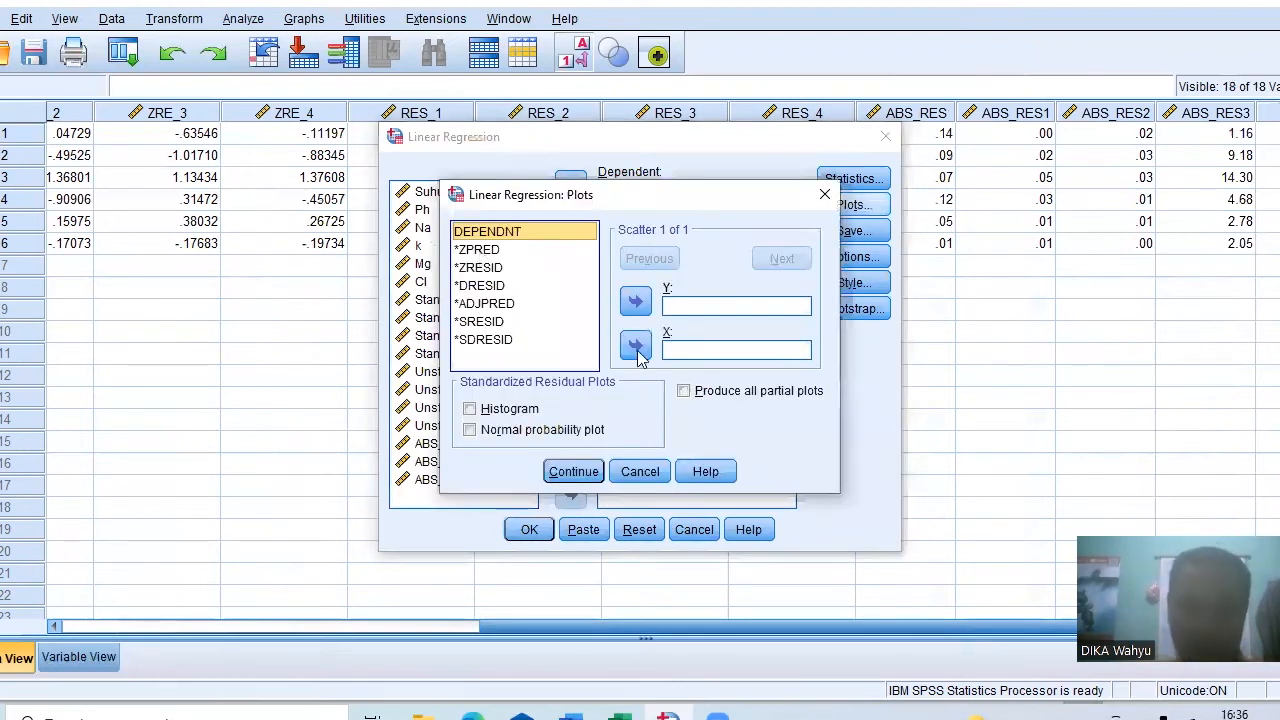
{"action": "left_click", "coordinate": [477, 249]}
{"action": "left_click", "coordinate": [635, 344]}
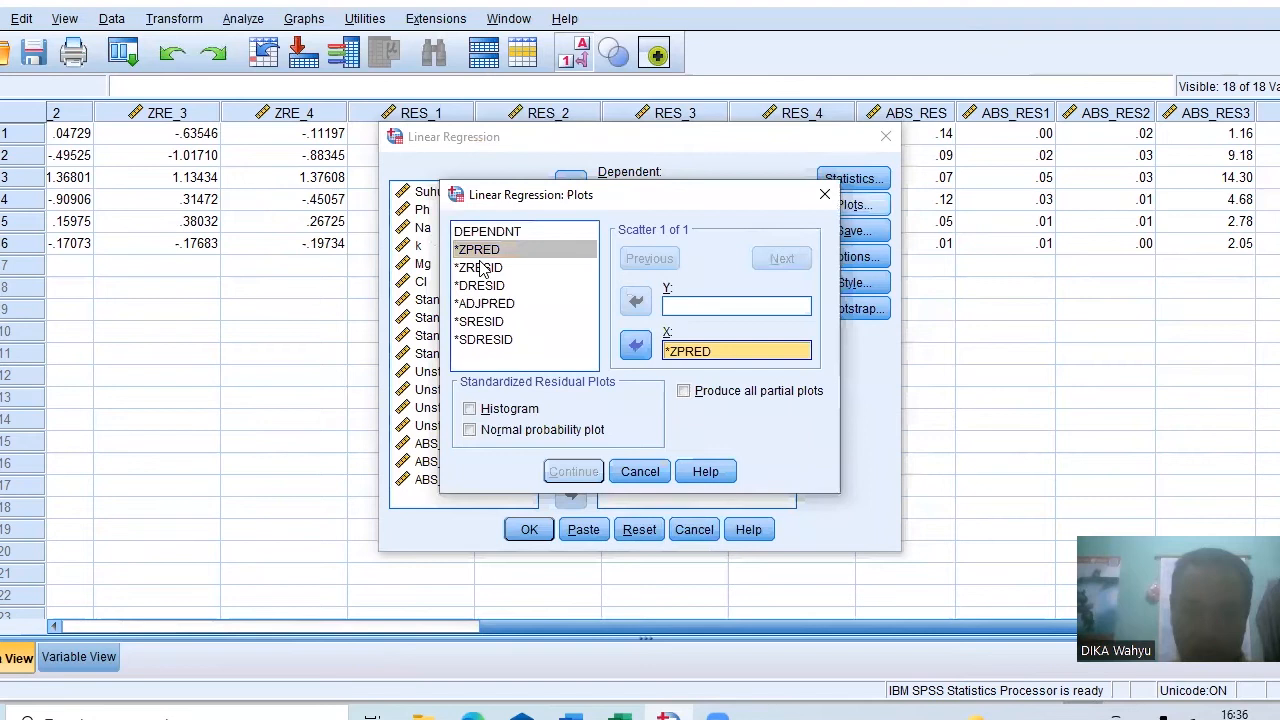
{"action": "left_click", "coordinate": [548, 270]}
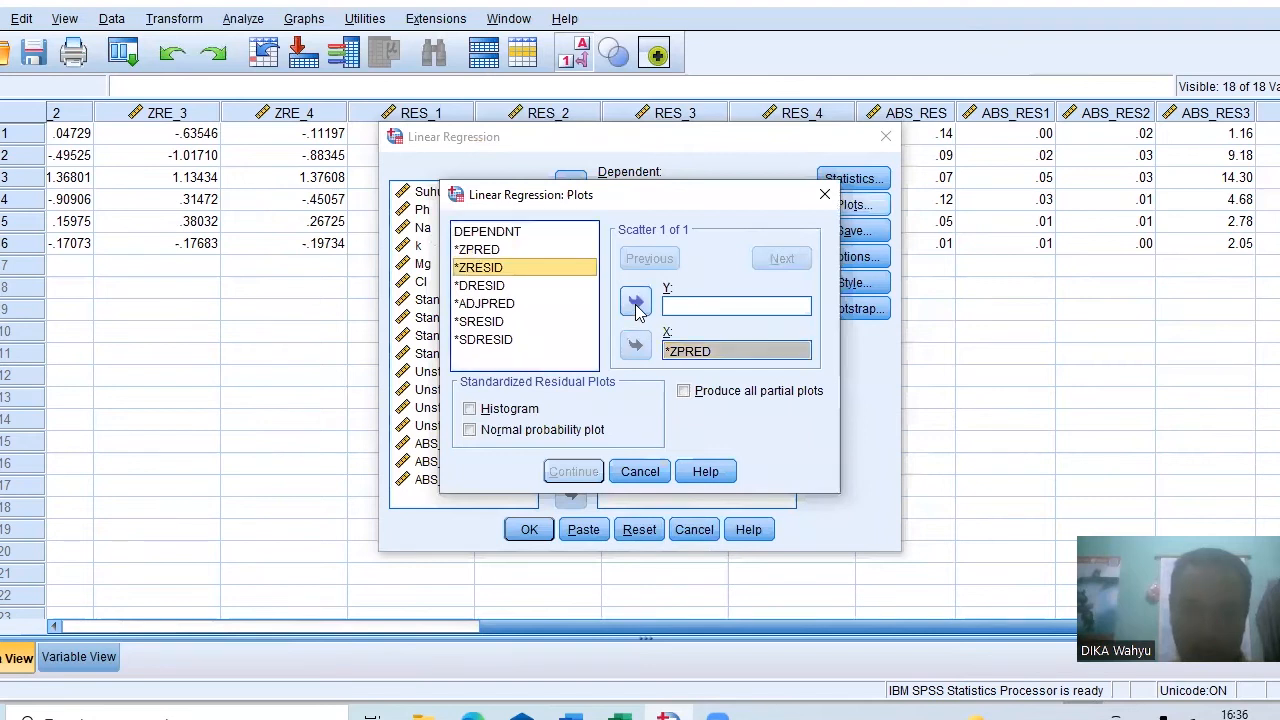
{"action": "key", "text": "Return"}
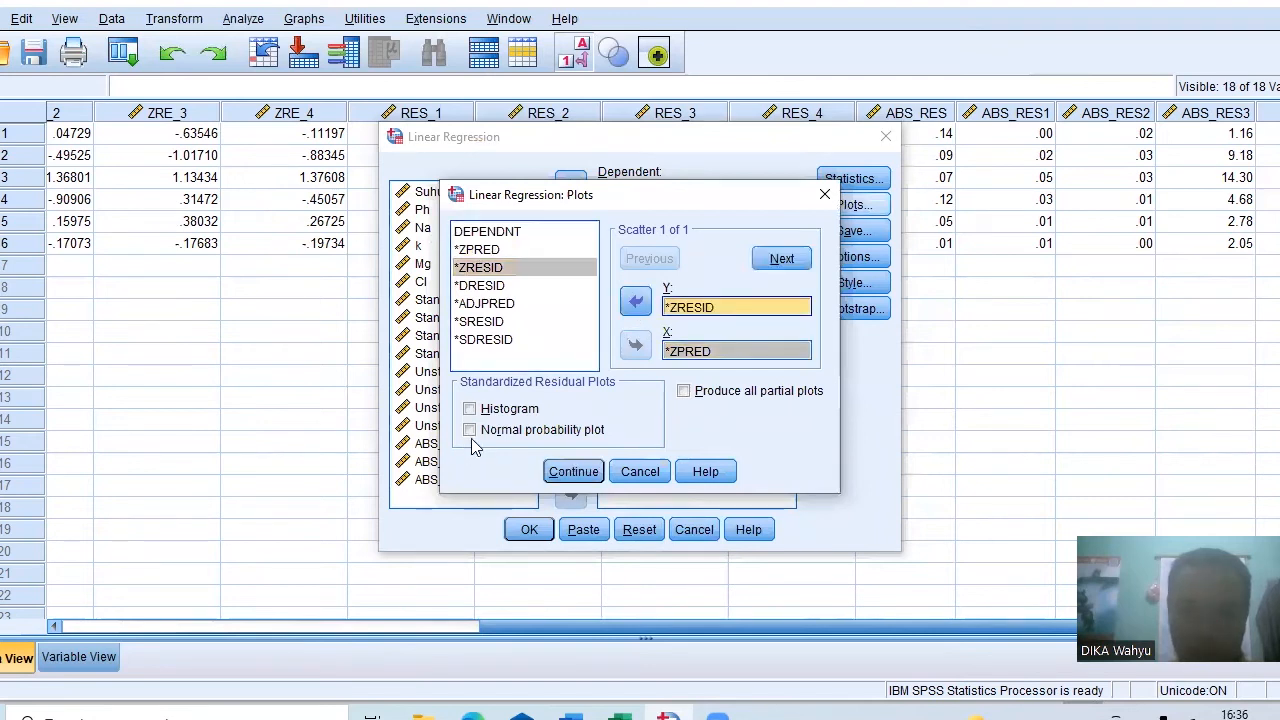
{"action": "left_click", "coordinate": [470, 431]}
{"action": "left_click", "coordinate": [470, 409]}
{"action": "left_click", "coordinate": [573, 474]}
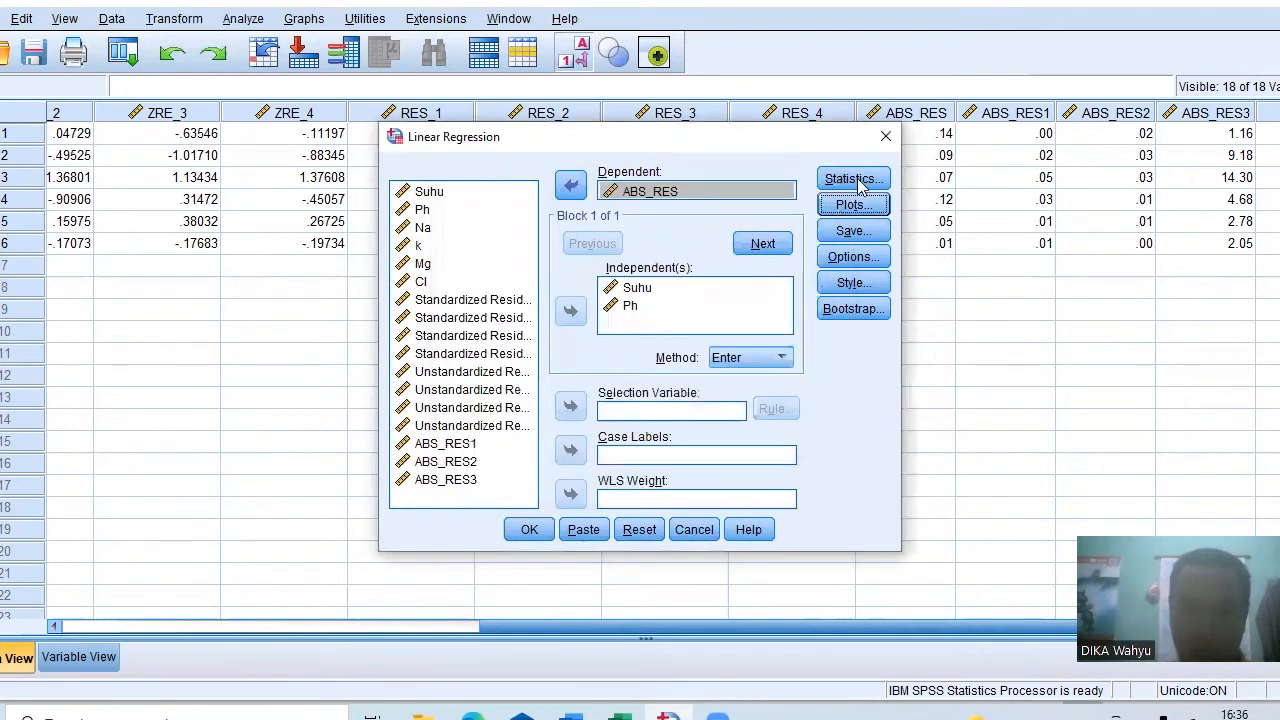
- Turn off saving of unstandardized residuals and accept the default regression stepping and missing-value options
{"action": "left_click", "coordinate": [847, 230]}
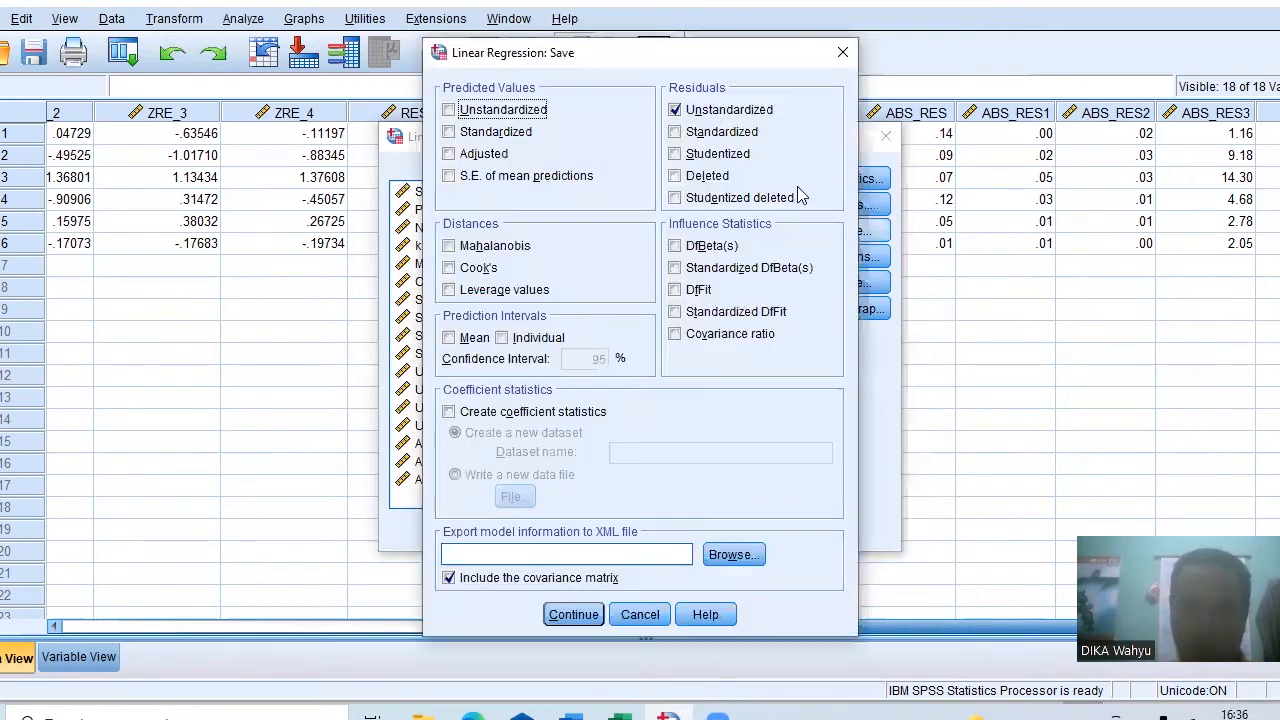
{"action": "left_click", "coordinate": [676, 110]}
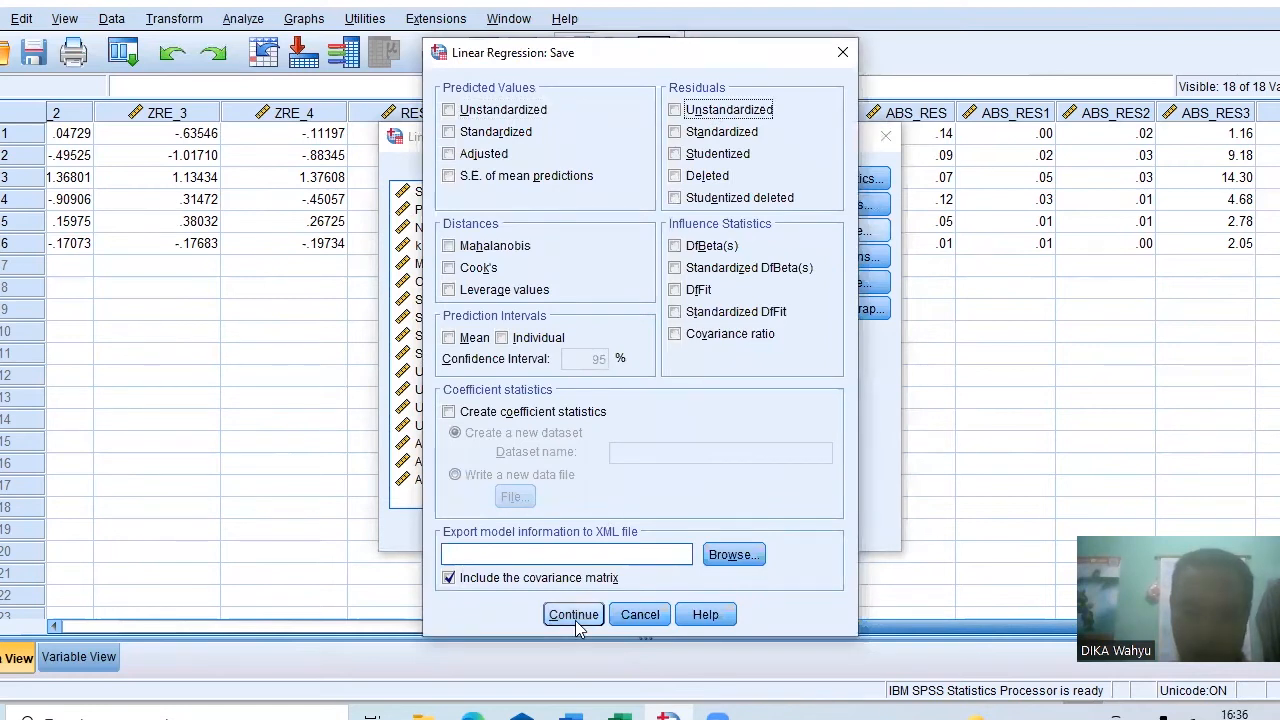
{"action": "key", "text": "Return"}
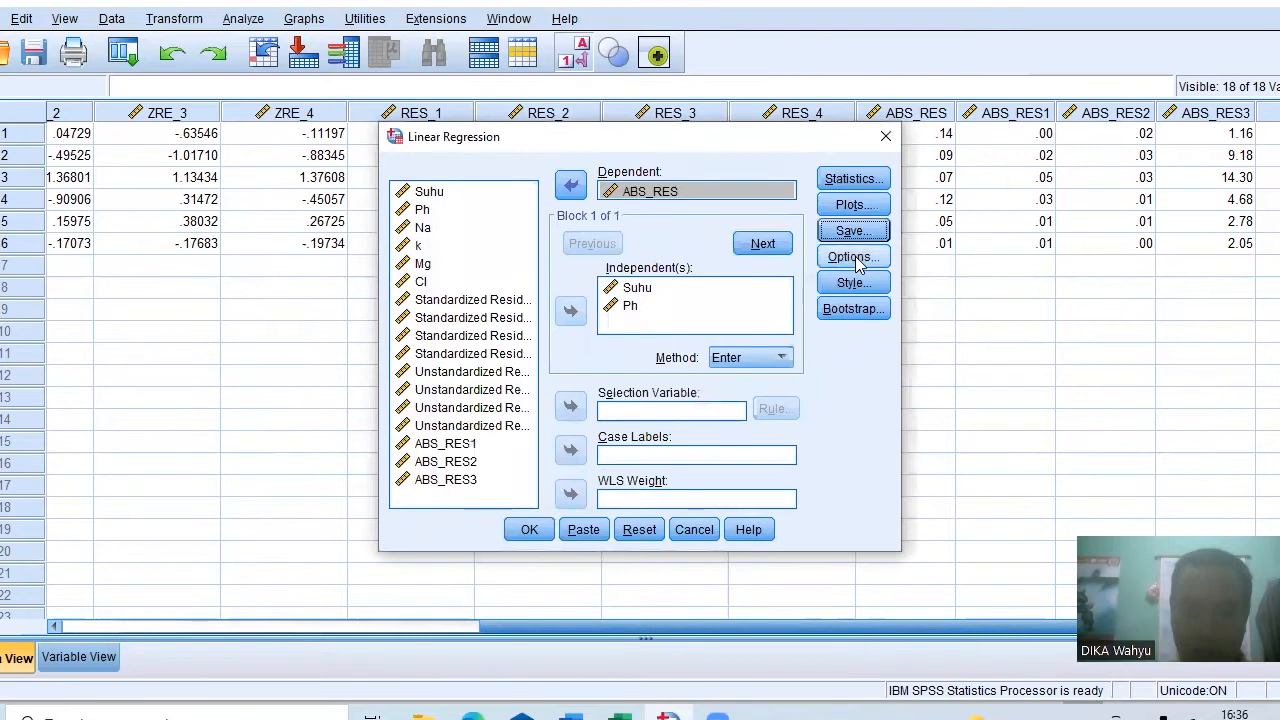
{"action": "left_click", "coordinate": [857, 262]}
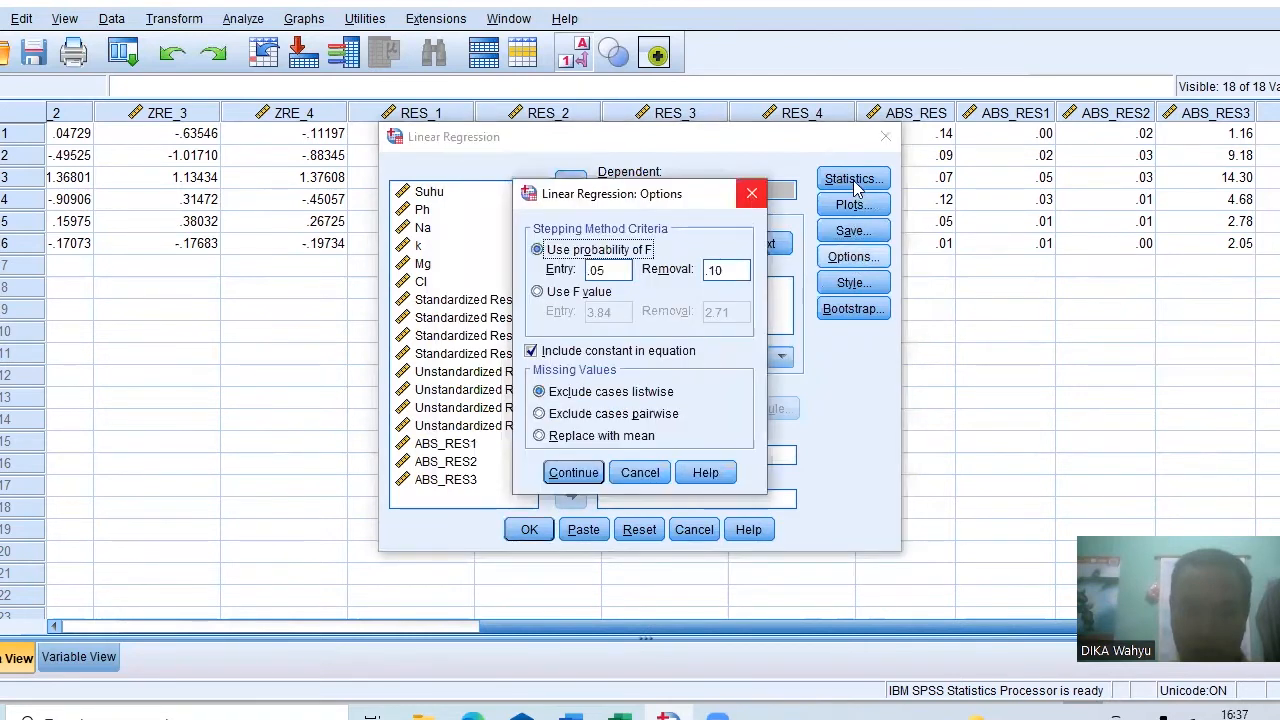
{"action": "key", "text": "Return"}
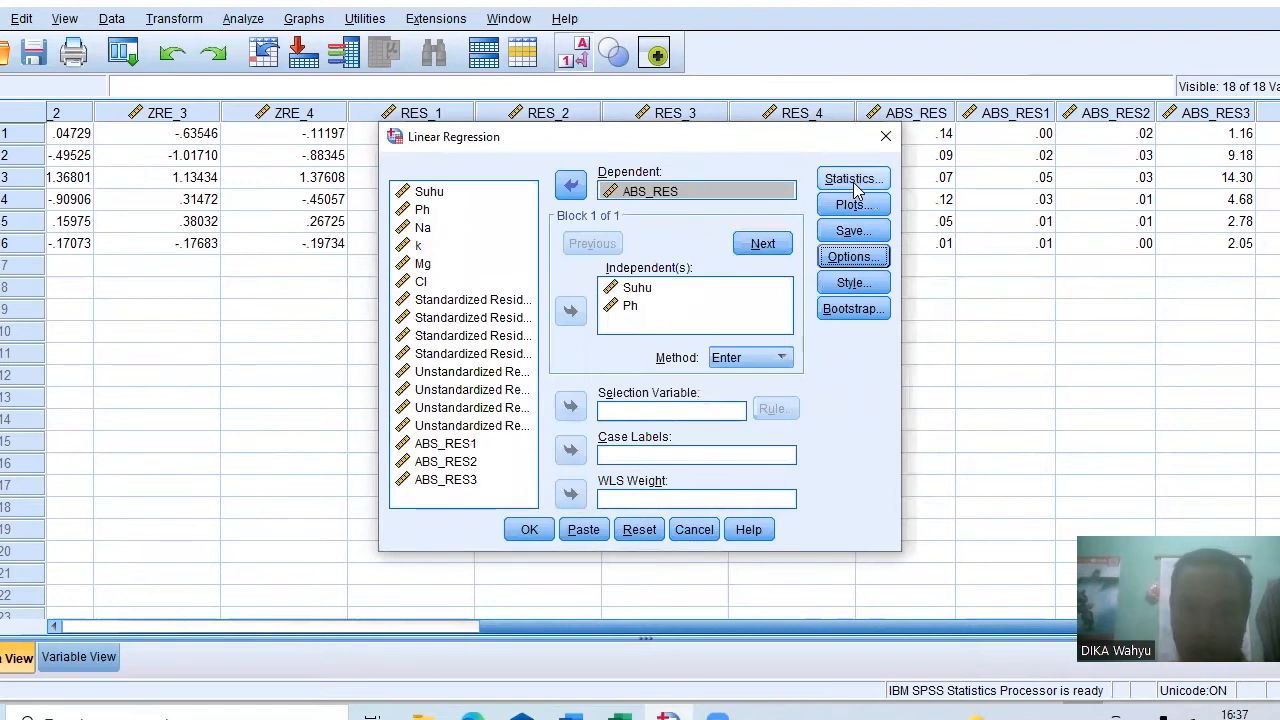
- Add the covariance matrix and descriptives to the regression statistics and run the ABS_RES regression
{"action": "left_click", "coordinate": [853, 182]}
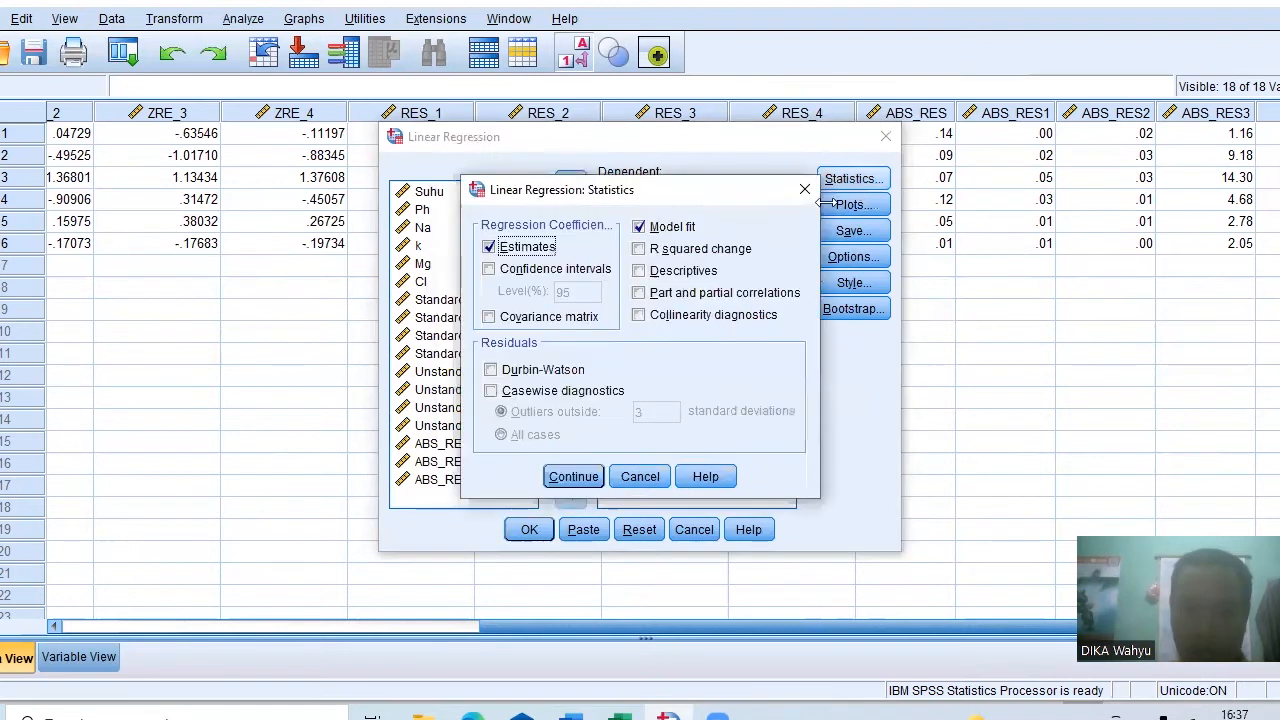
{"action": "left_click", "coordinate": [489, 317]}
{"action": "left_click", "coordinate": [638, 271]}
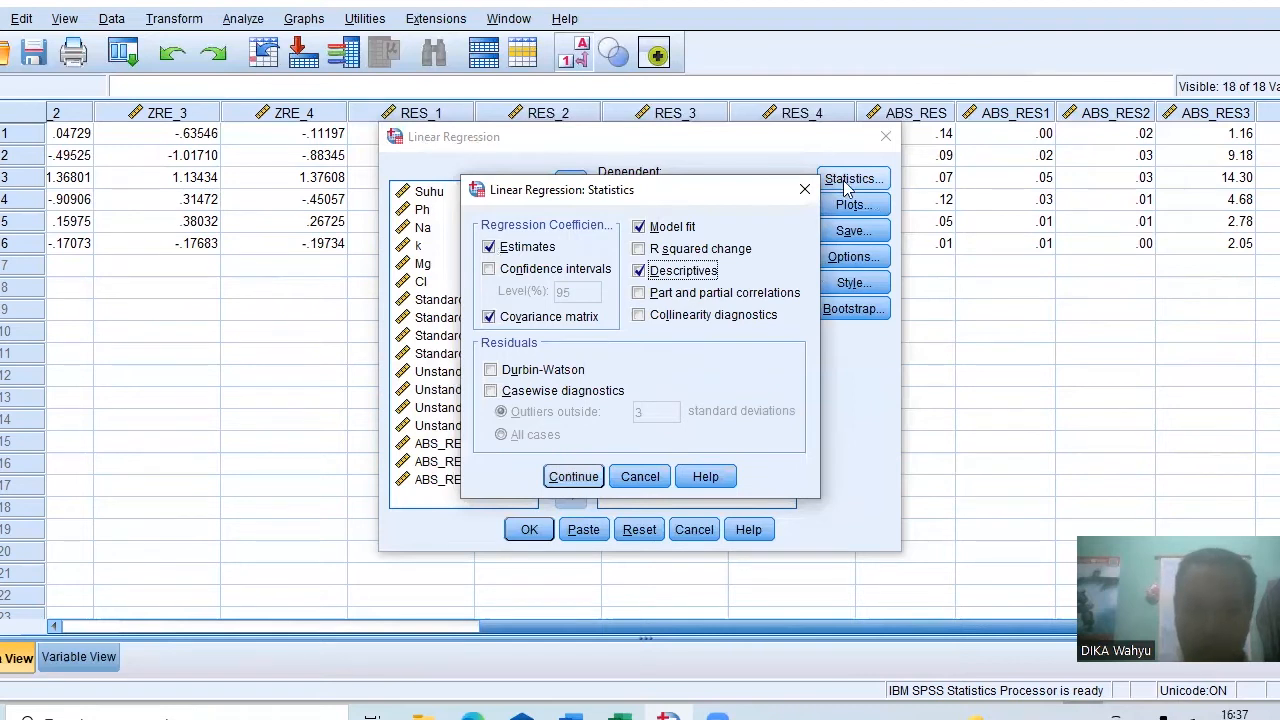
{"action": "key", "text": "Return"}
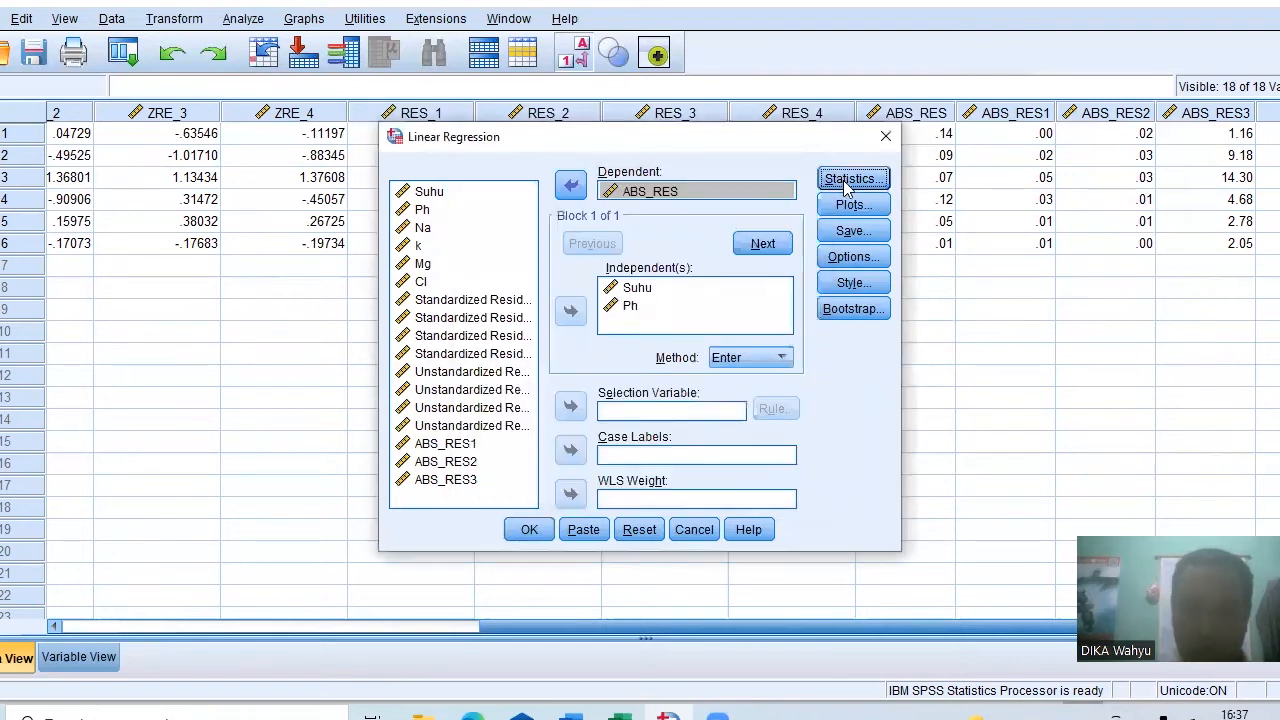
{"action": "left_click", "coordinate": [530, 529]}
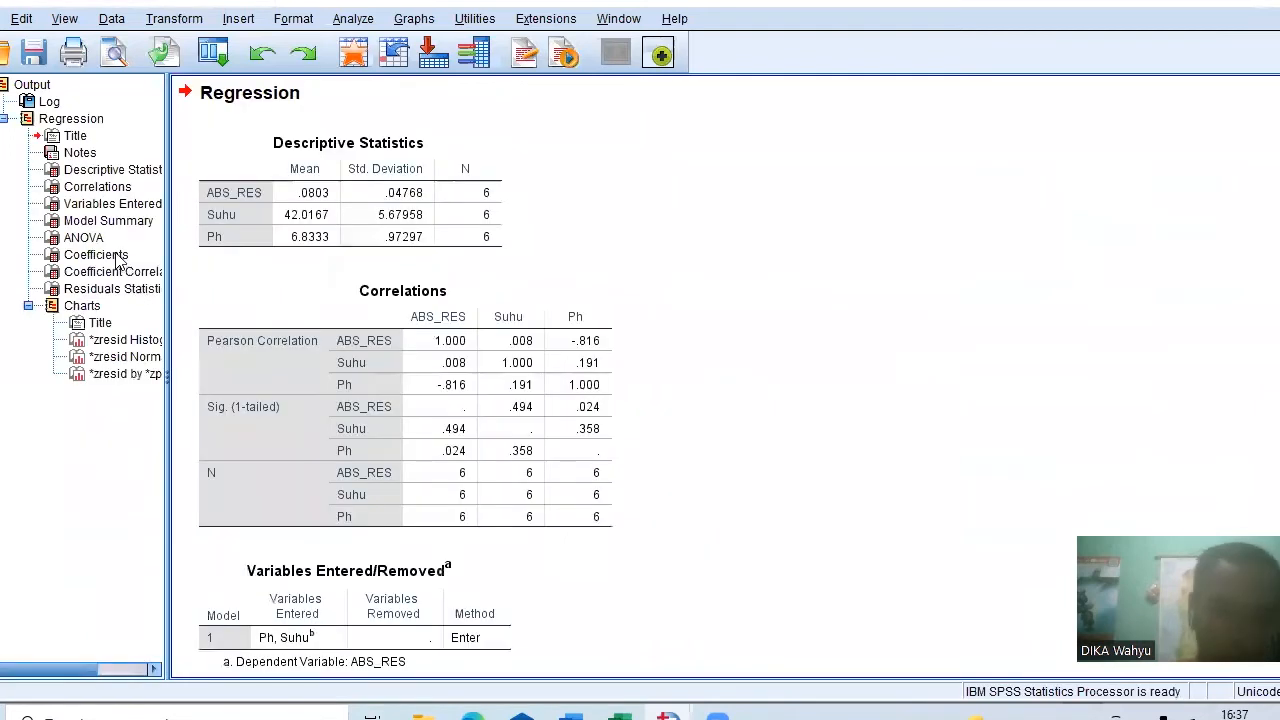
- Go to the Coefficients table in the ABS_RES regression output and copy it
{"action": "left_click", "coordinate": [96, 255]}
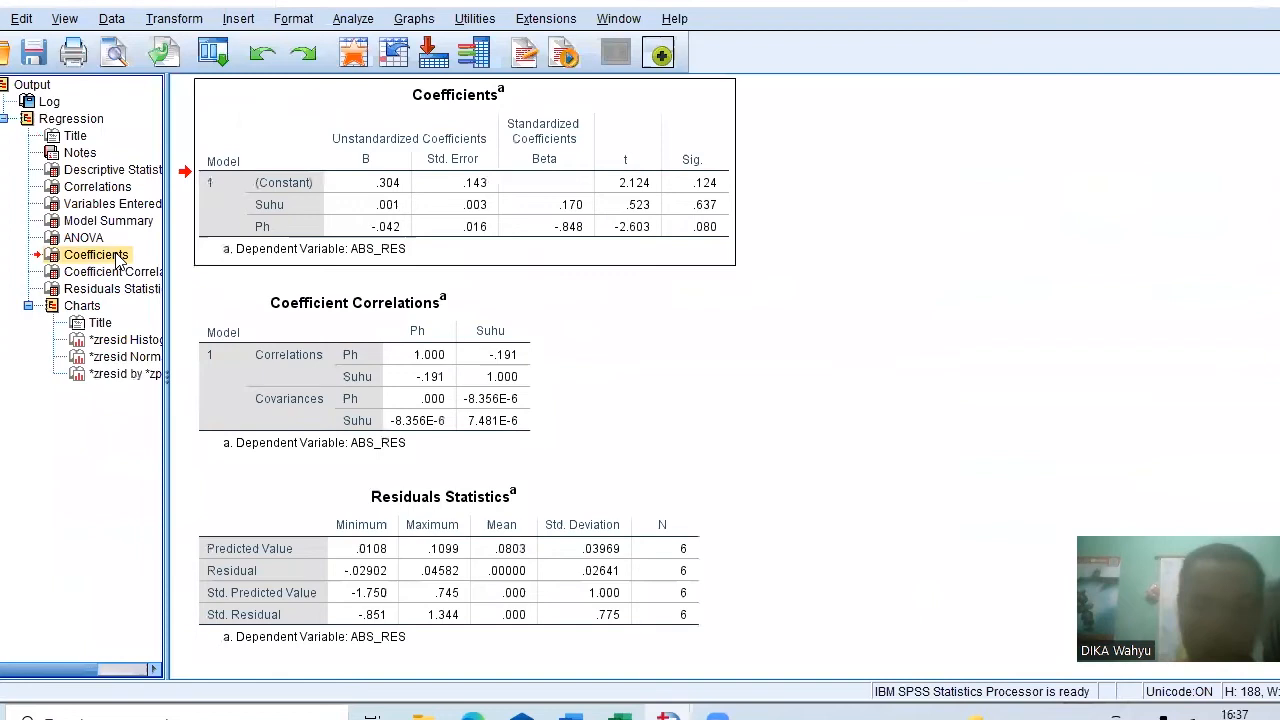
{"action": "left_click", "coordinate": [403, 215]}
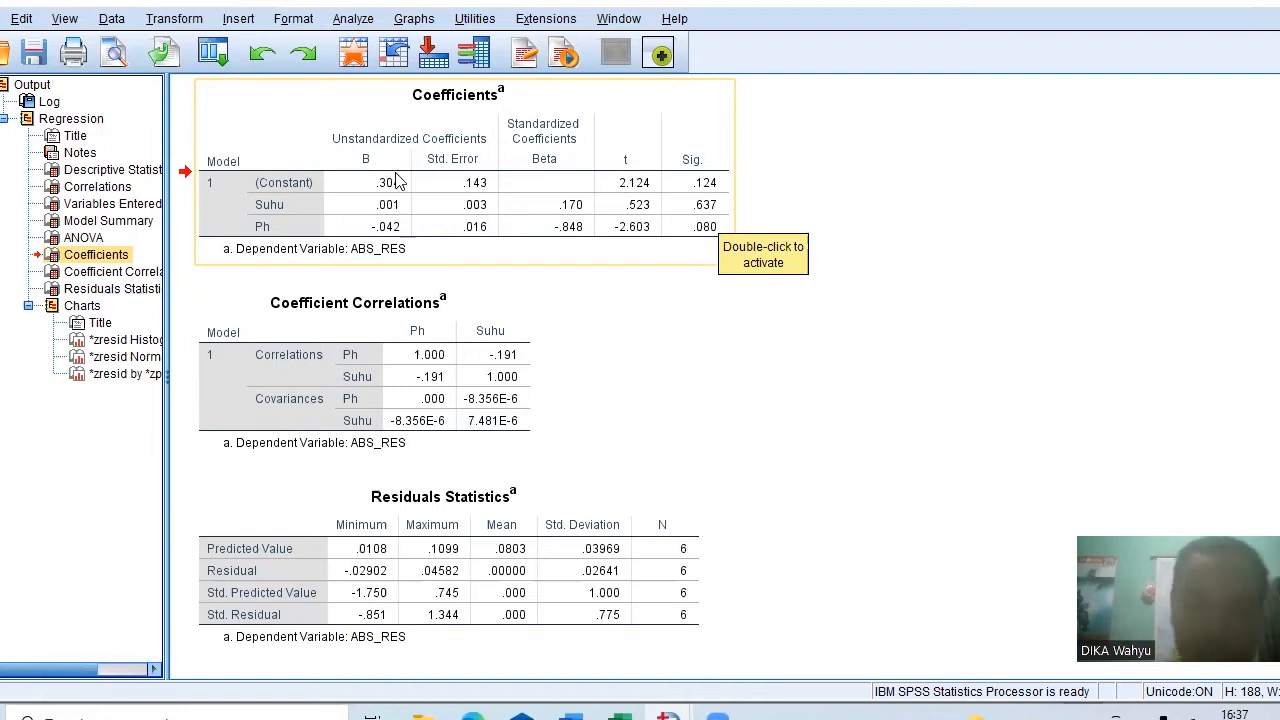
{"action": "left_click", "coordinate": [427, 261]}
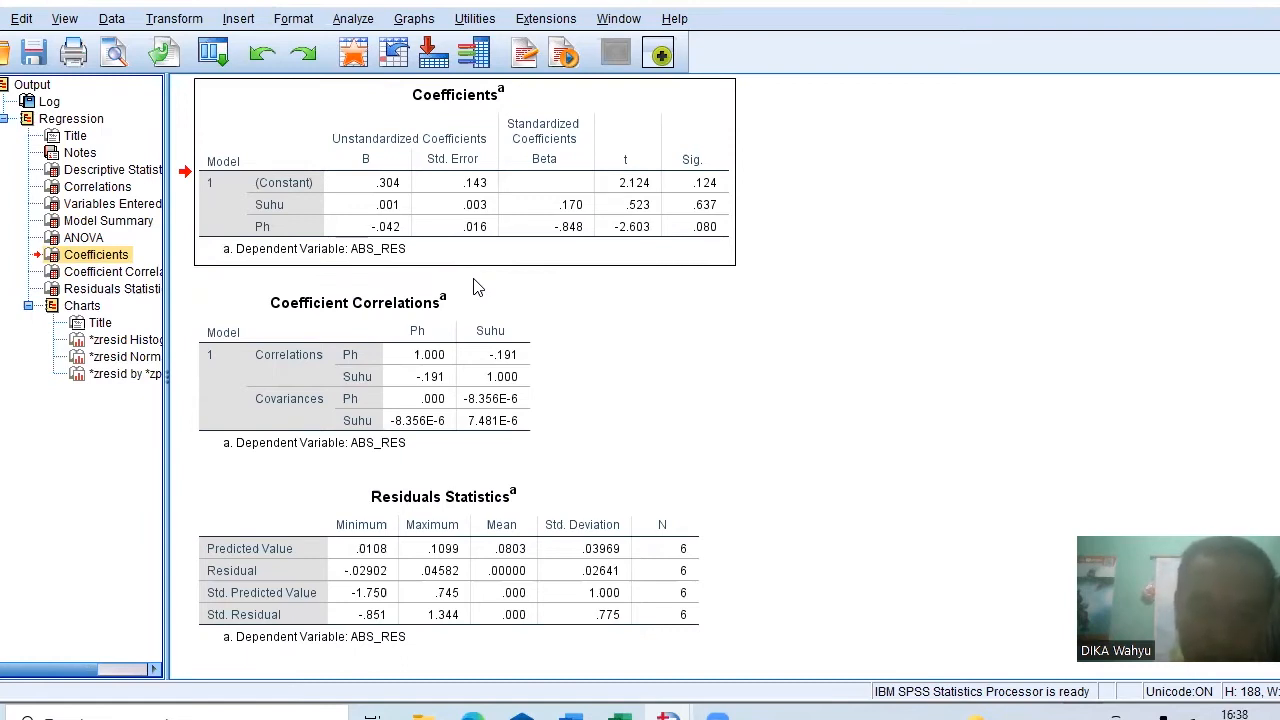
{"action": "right_click", "coordinate": [577, 178]}
{"action": "left_click", "coordinate": [596, 209]}
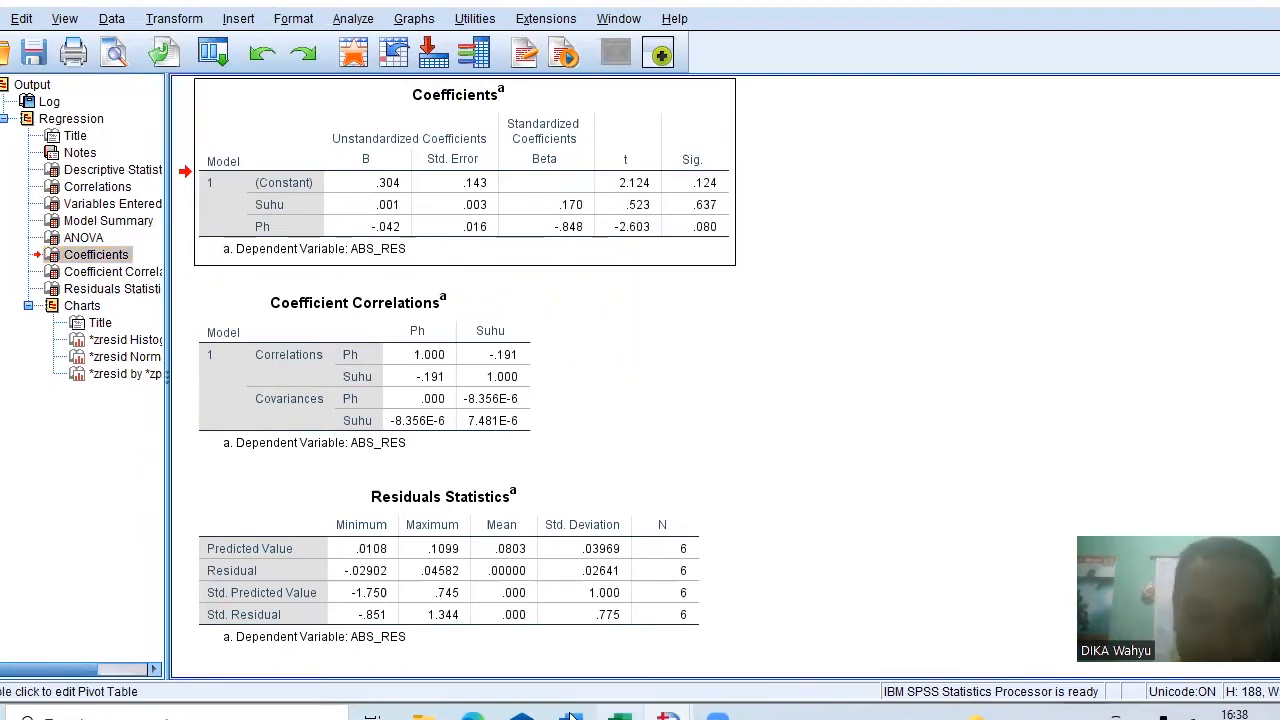
- Switch to the Word report and review the heteroscedasticity section, from the ABS_RES coefficients and Na conclusion to the ABS_RES1 table
{"action": "key", "text": "alt+Tab"}
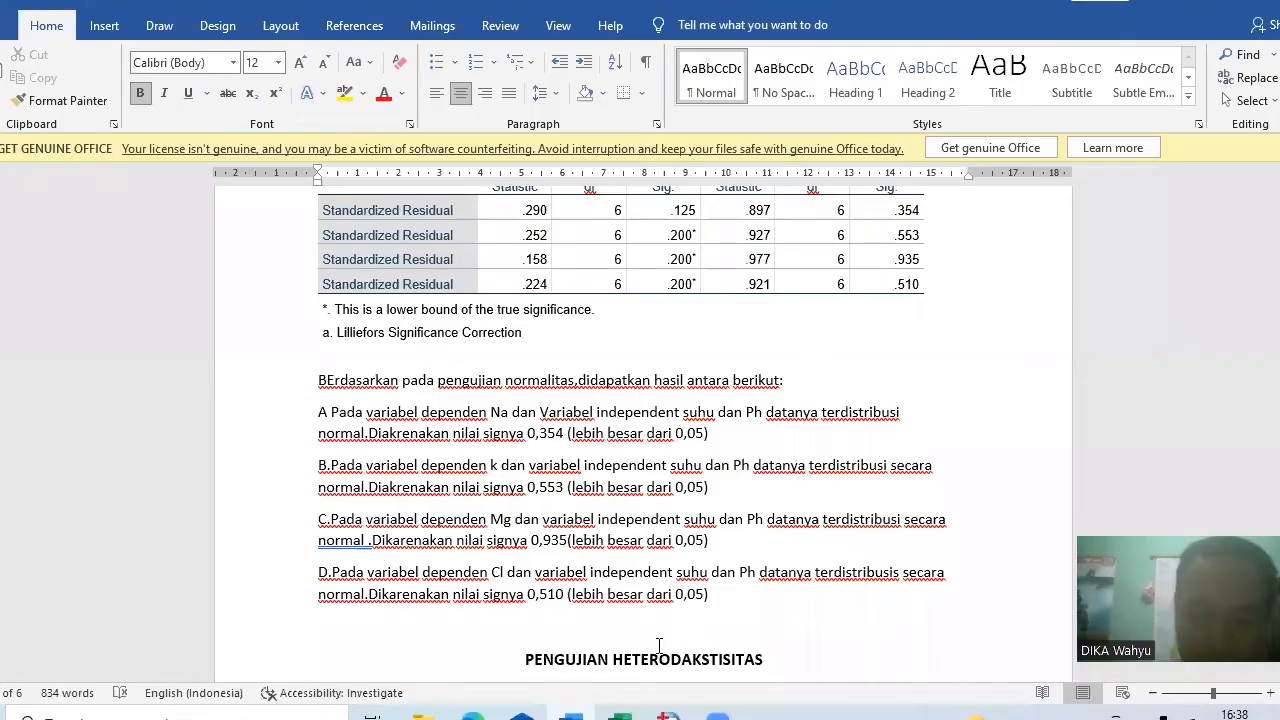
{"action": "key", "text": "Page_Down"}
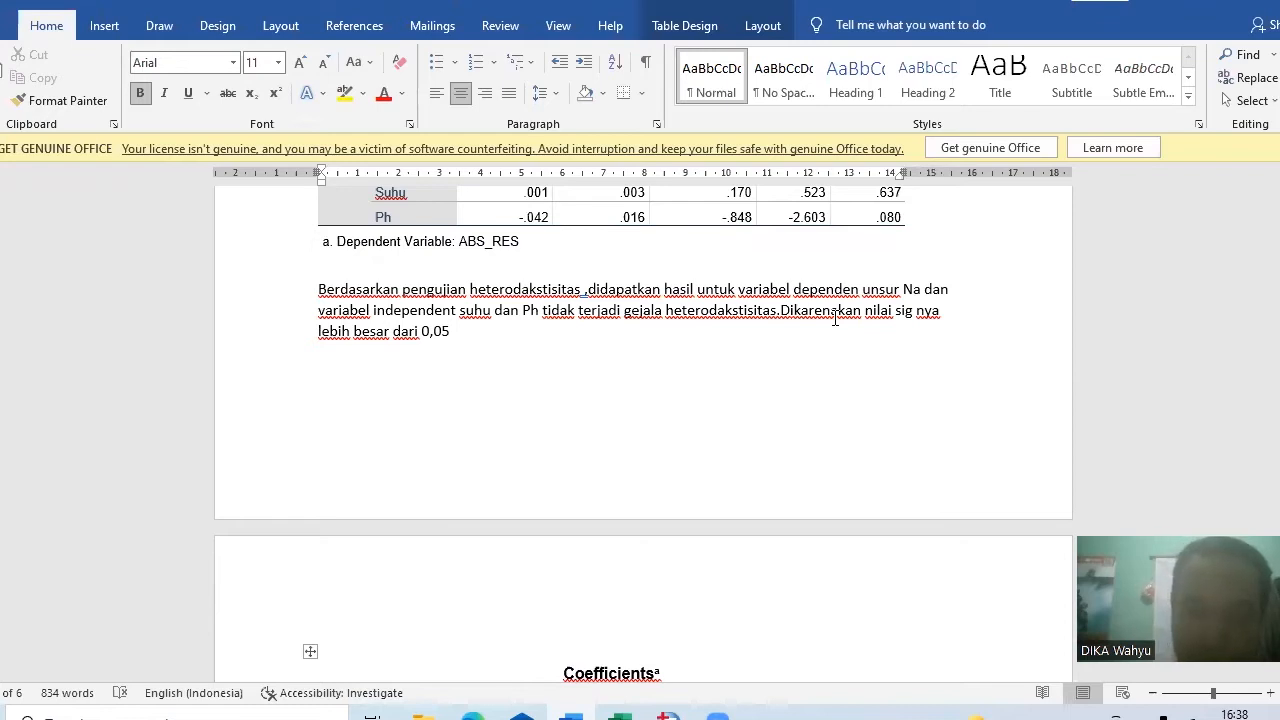
{"action": "left_click", "coordinate": [889, 586]}
{"action": "scroll", "coordinate": [888, 586], "scroll_direction": "down", "scroll_amount": 3}
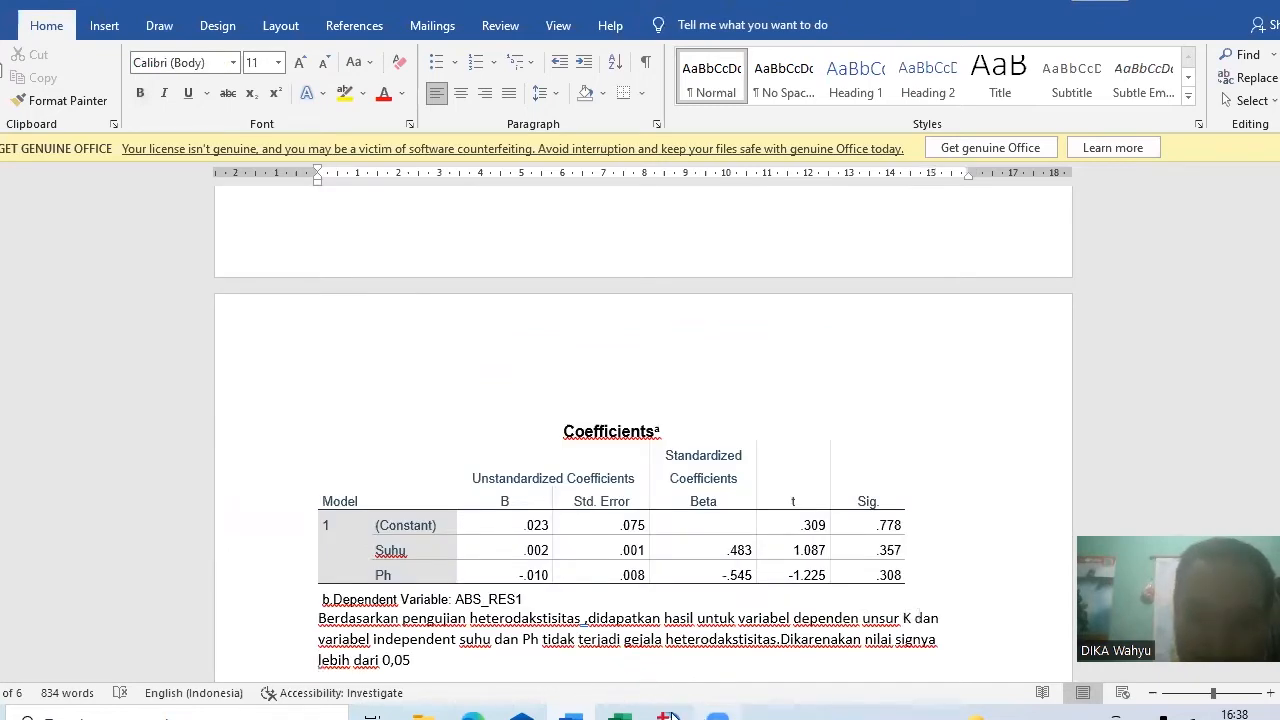
- Return to the SPSS regression output and close it without saving
{"action": "mouse_move", "coordinate": [670, 716]}
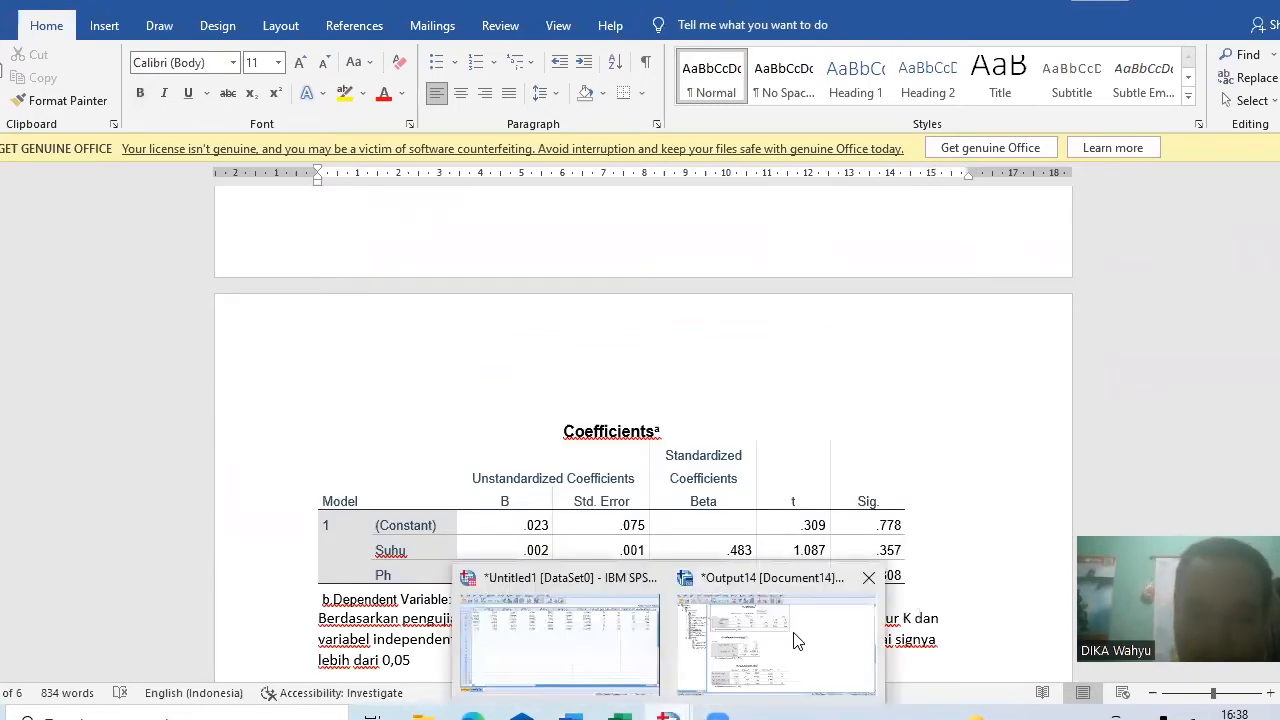
{"action": "left_click", "coordinate": [797, 640]}
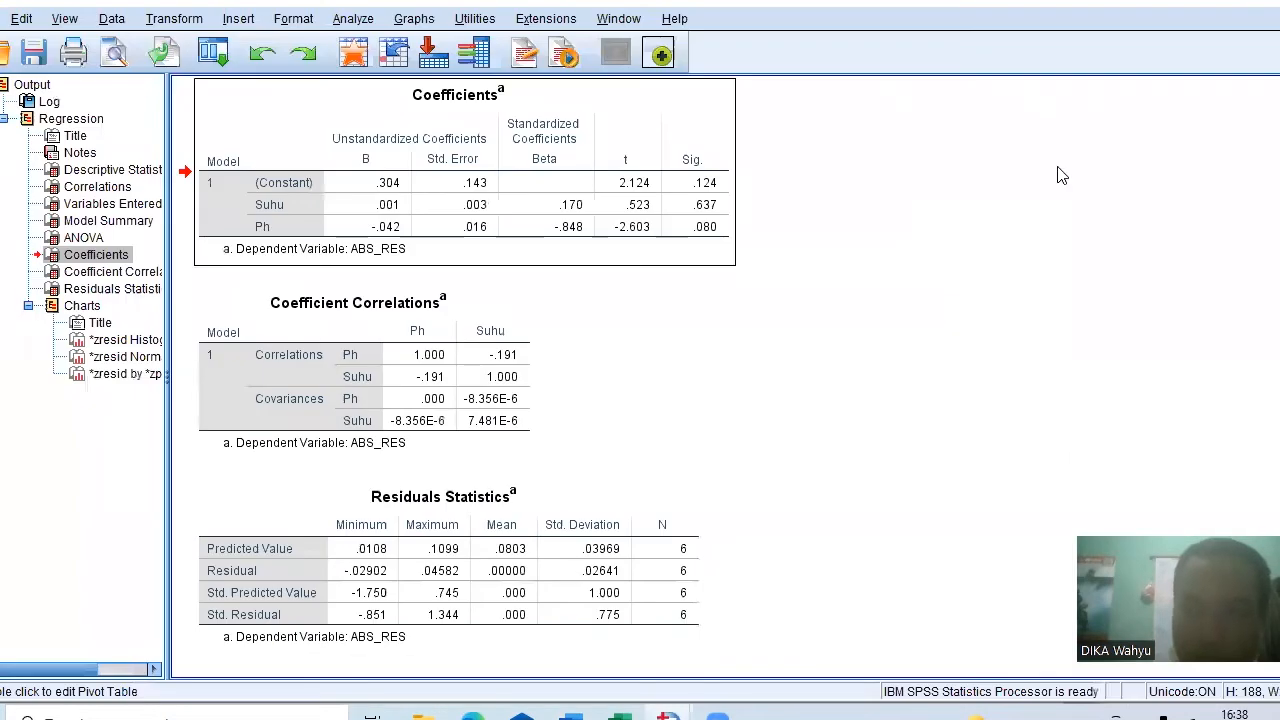
{"action": "key", "text": "alt+F4"}
{"action": "left_click", "coordinate": [647, 380]}
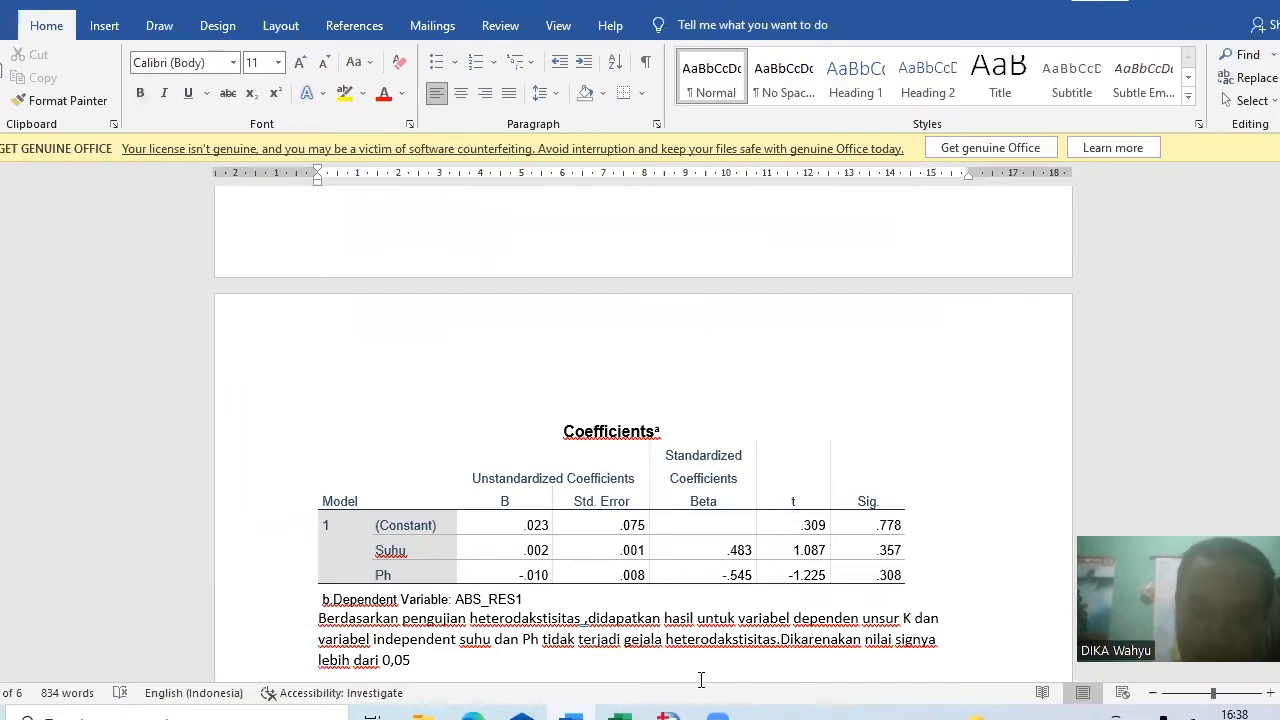
- Switch to the SPSS data and run a linear regression with ABS_RES1 as the dependent variable, using Suhu and Ph as independents
{"action": "left_click", "coordinate": [666, 716]}
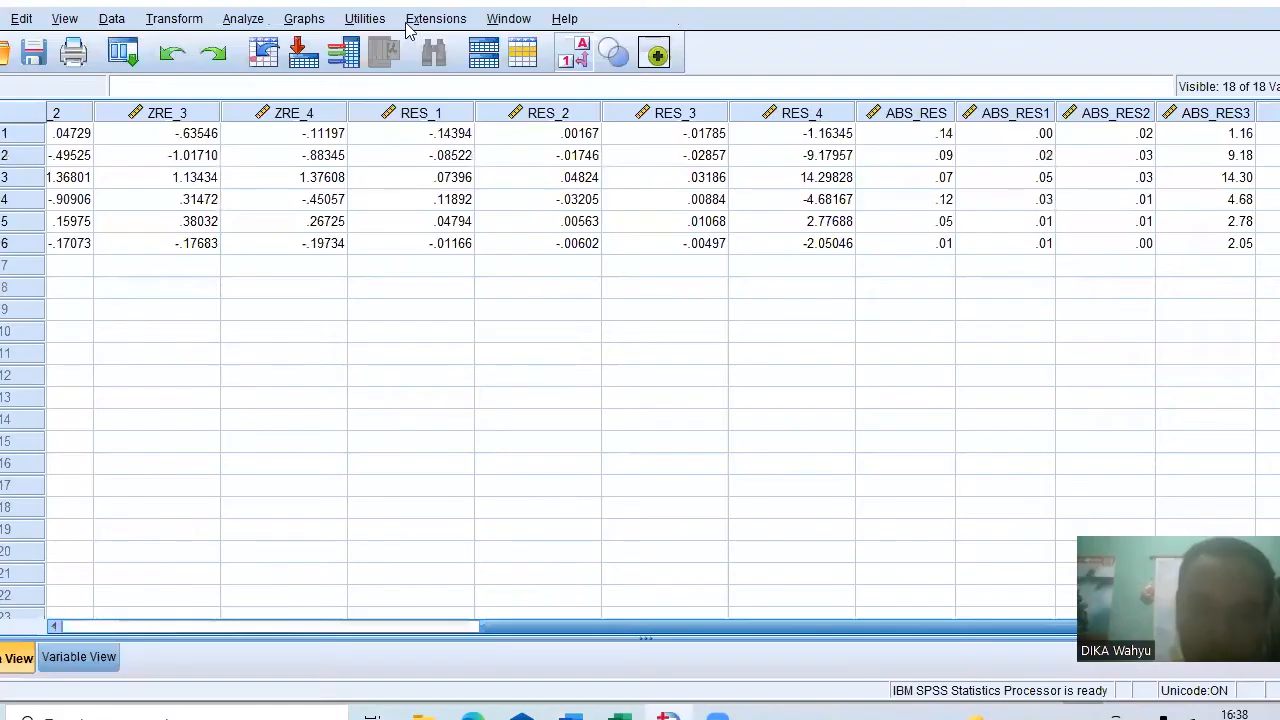
{"action": "left_click", "coordinate": [243, 19]}
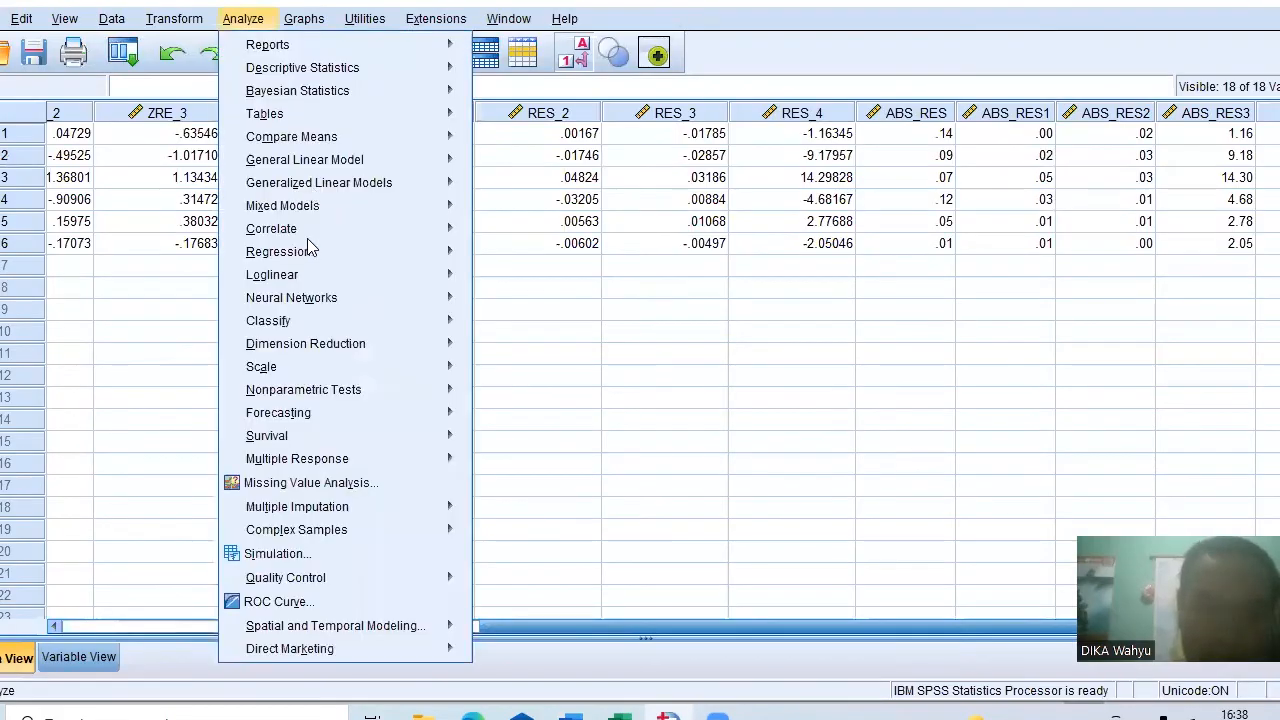
{"action": "mouse_move", "coordinate": [421, 268]}
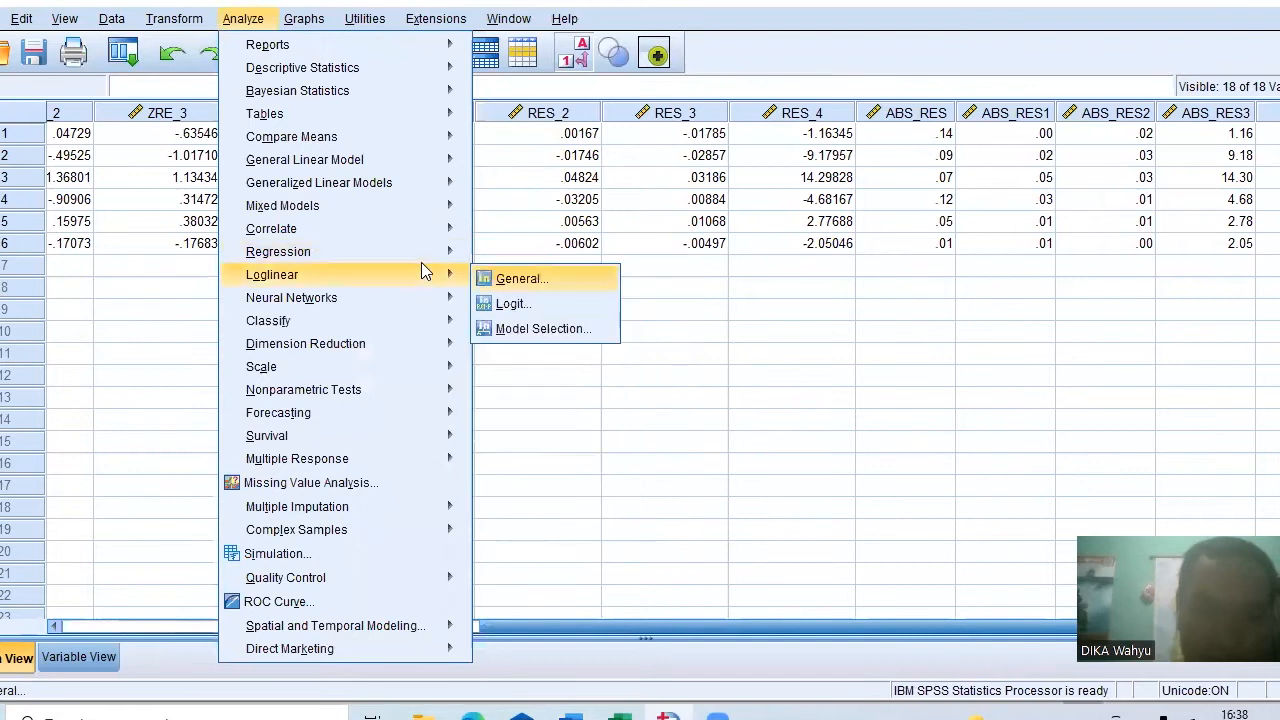
{"action": "left_click", "coordinate": [505, 280]}
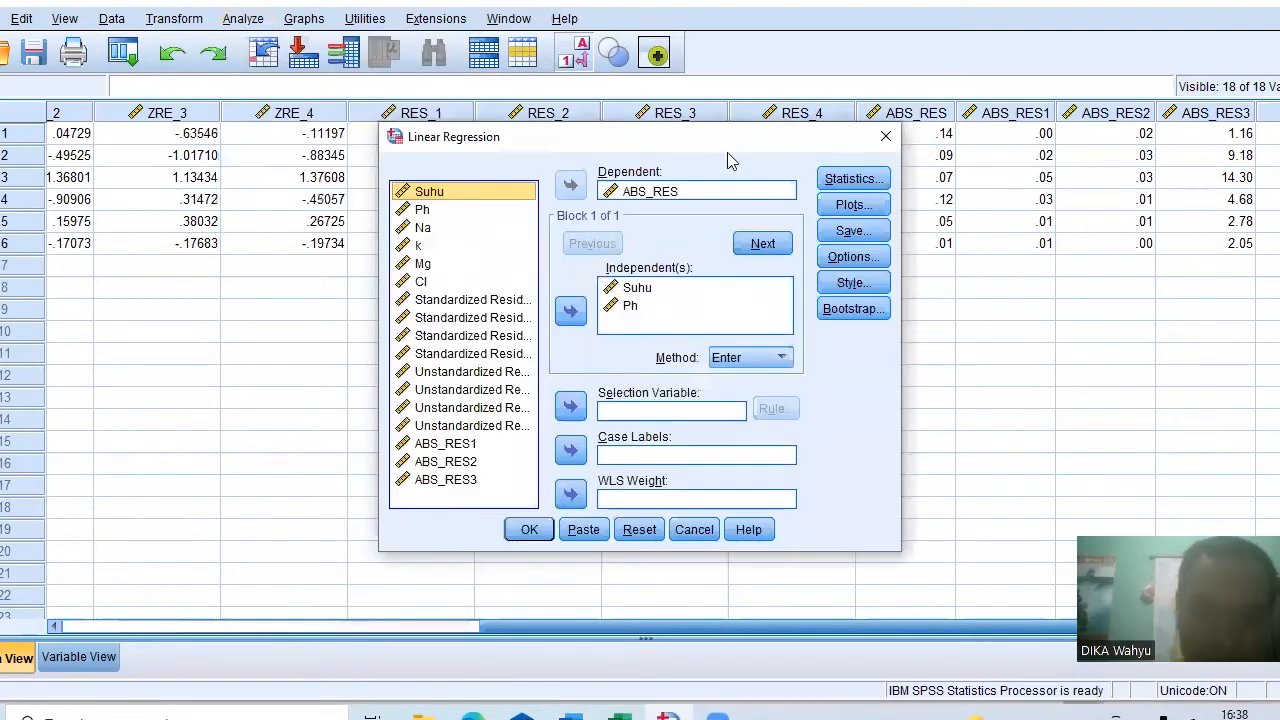
{"action": "left_click", "coordinate": [680, 198]}
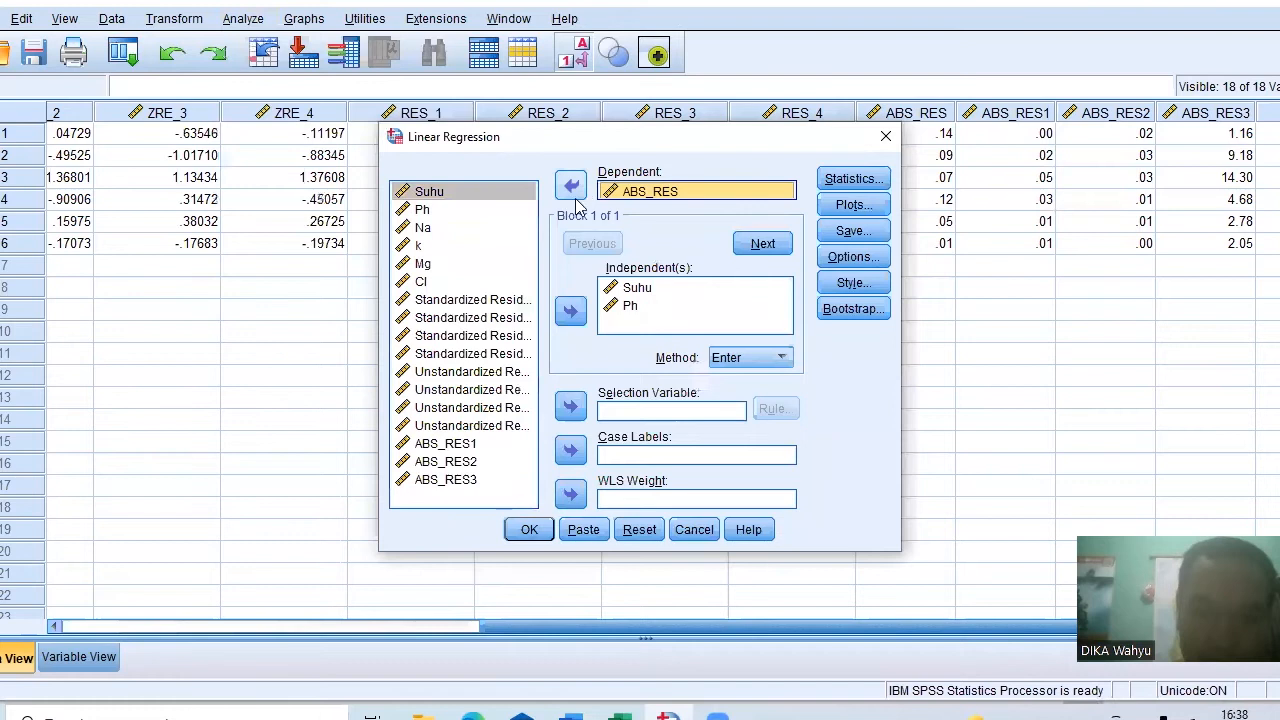
{"action": "left_click", "coordinate": [570, 185]}
{"action": "left_click", "coordinate": [488, 462]}
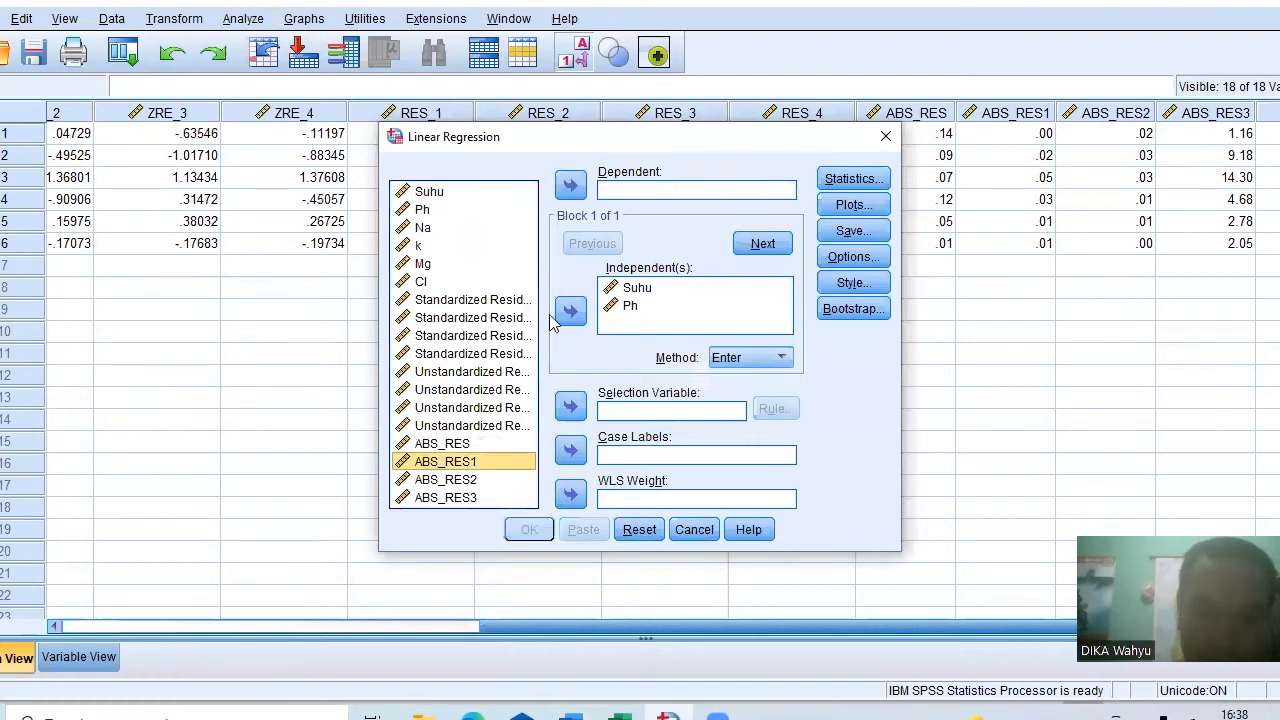
{"action": "left_click", "coordinate": [570, 185]}
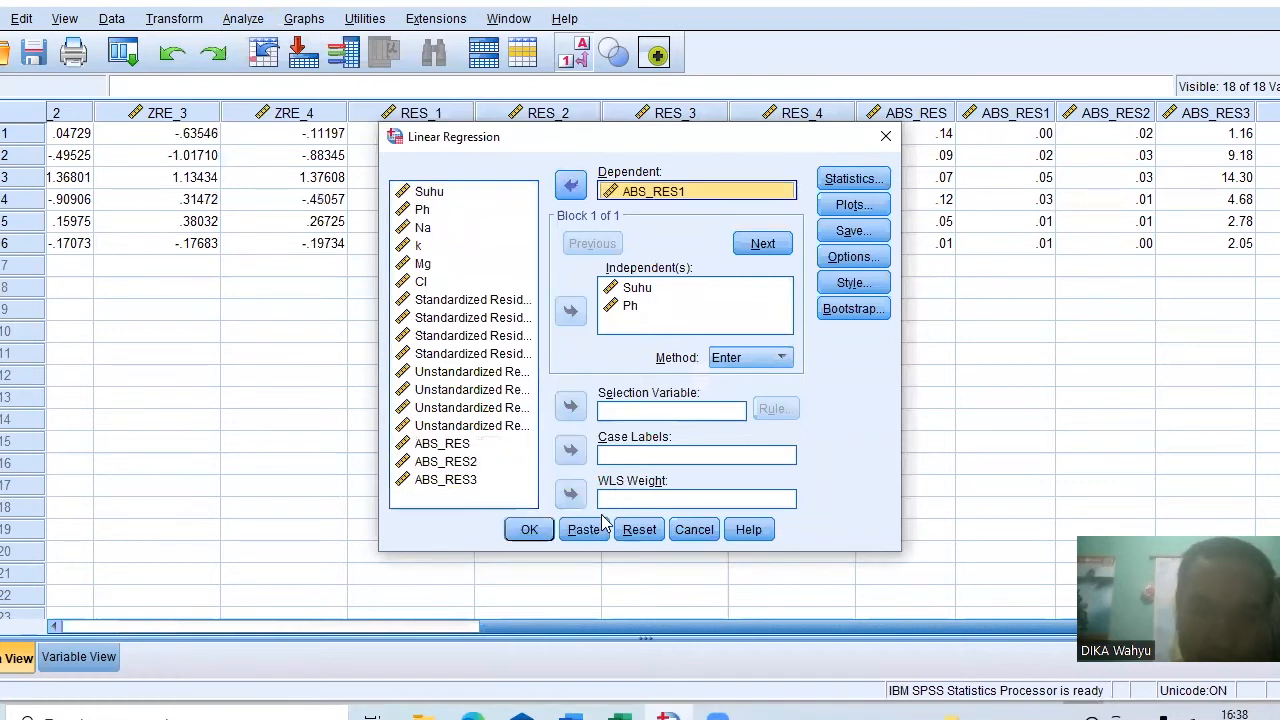
{"action": "left_click", "coordinate": [530, 529]}
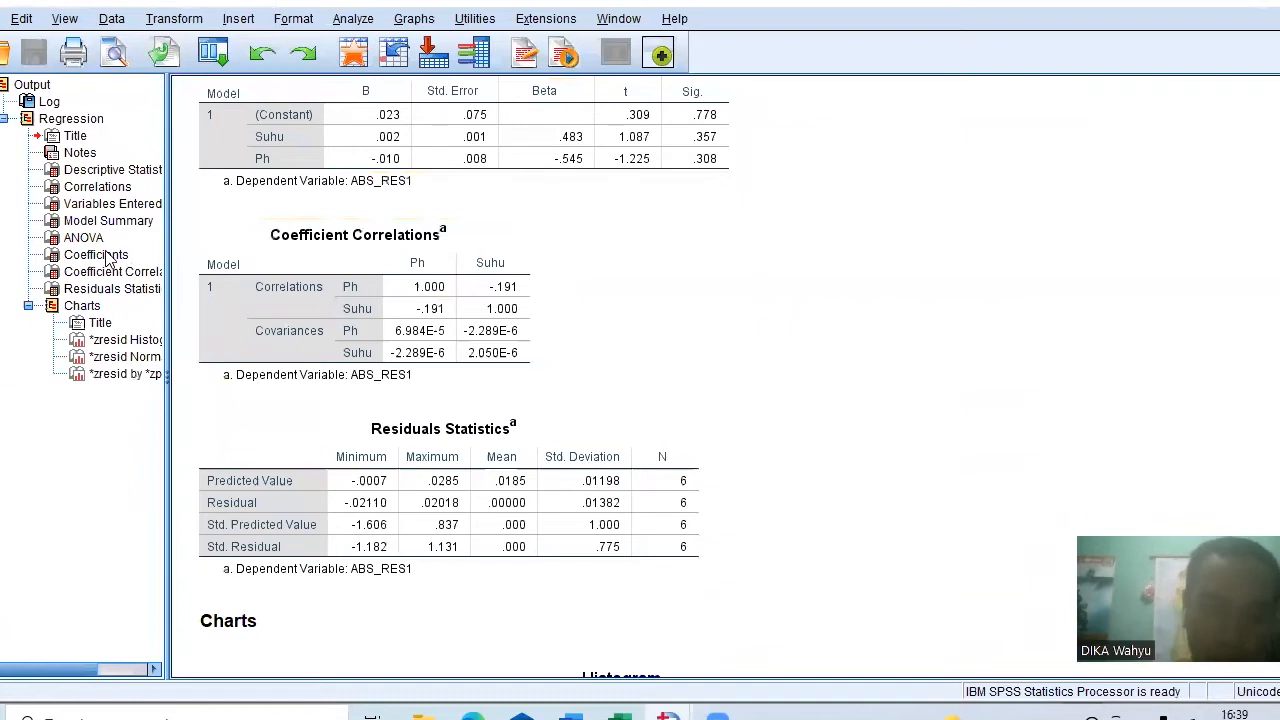
- Go to the ABS_RES1 Coefficients table and compare it with the K table and conclusion in the Word report
{"action": "left_click", "coordinate": [108, 257]}
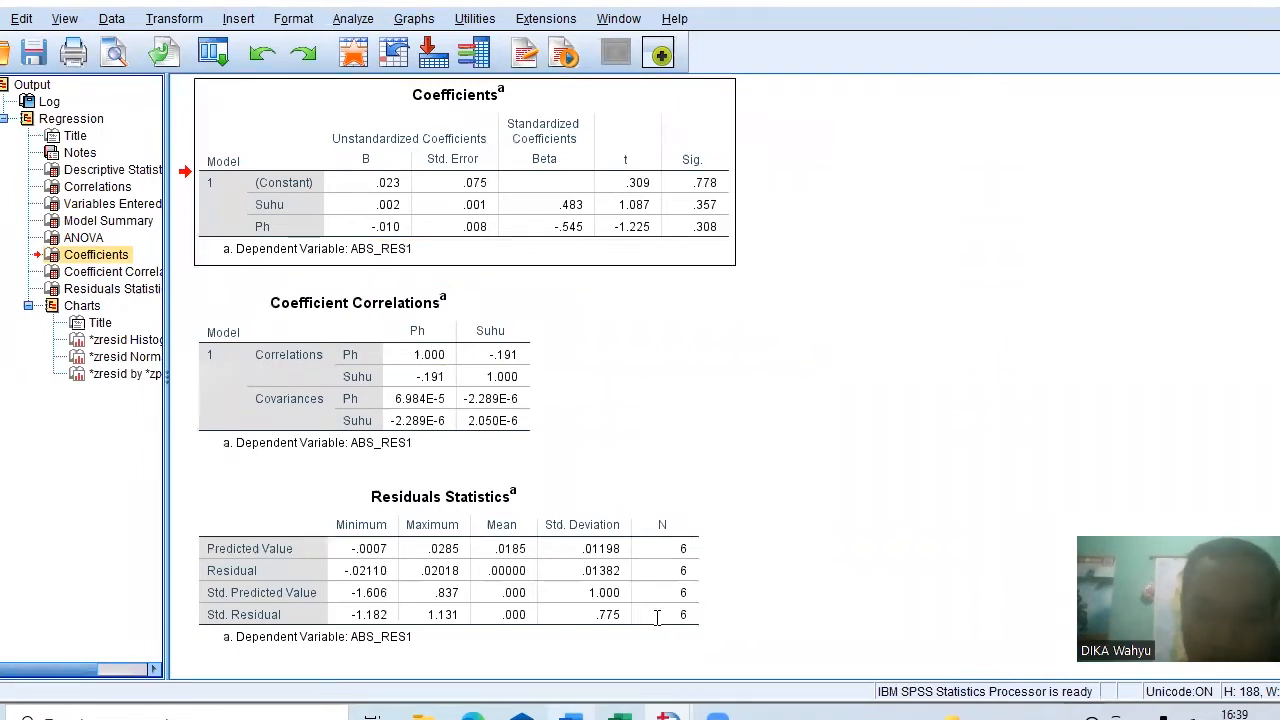
{"action": "left_click", "coordinate": [575, 717]}
{"action": "scroll", "coordinate": [659, 617], "scroll_direction": "down", "scroll_amount": 1}
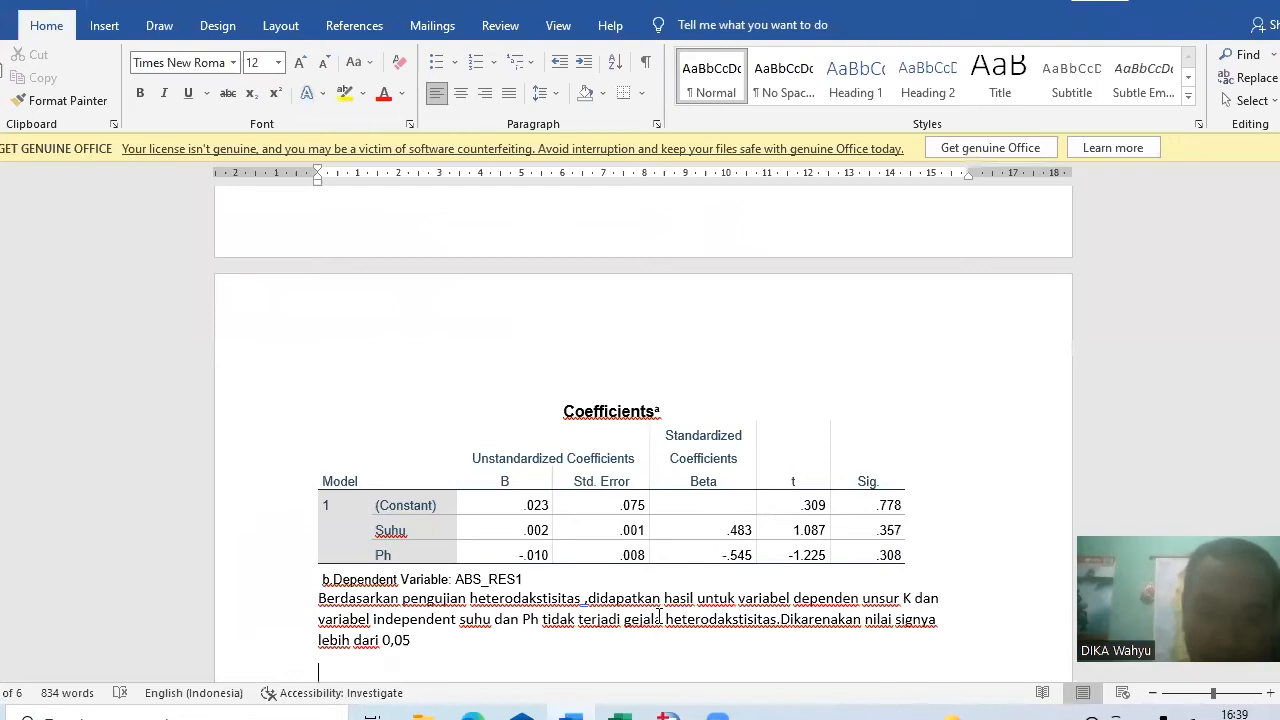
{"action": "scroll", "coordinate": [485, 421], "scroll_direction": "down", "scroll_amount": 3}
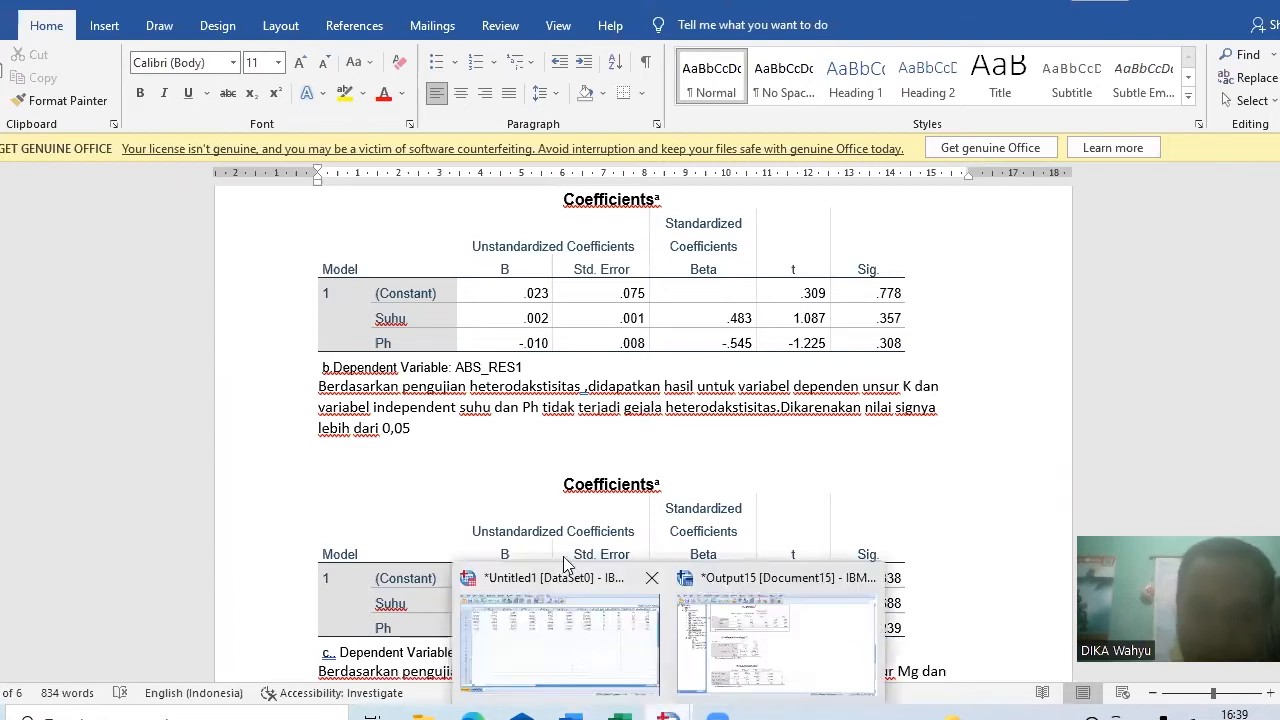
- Return to the SPSS data and run the linear regression on Suhu and Ph with ABS_RES2 as the dependent variable
{"action": "key", "text": "alt+Tab"}
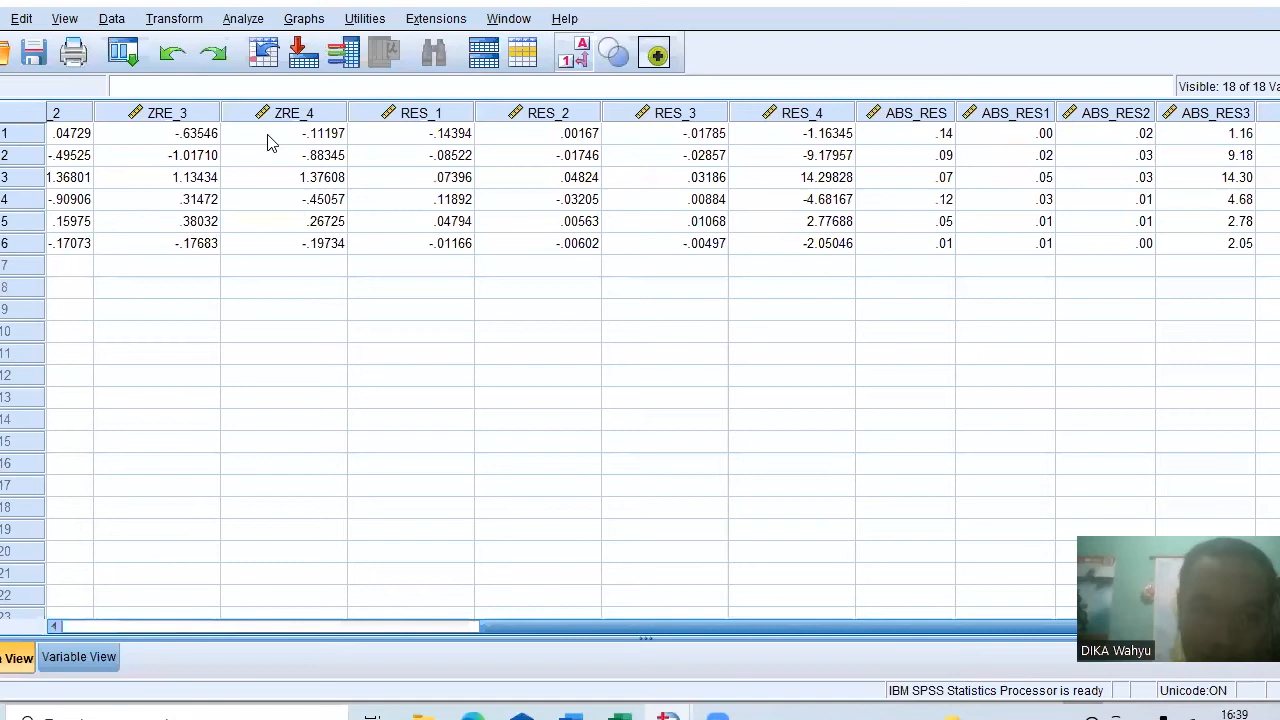
{"action": "key", "text": "alt+a"}
{"action": "key", "text": "r"}
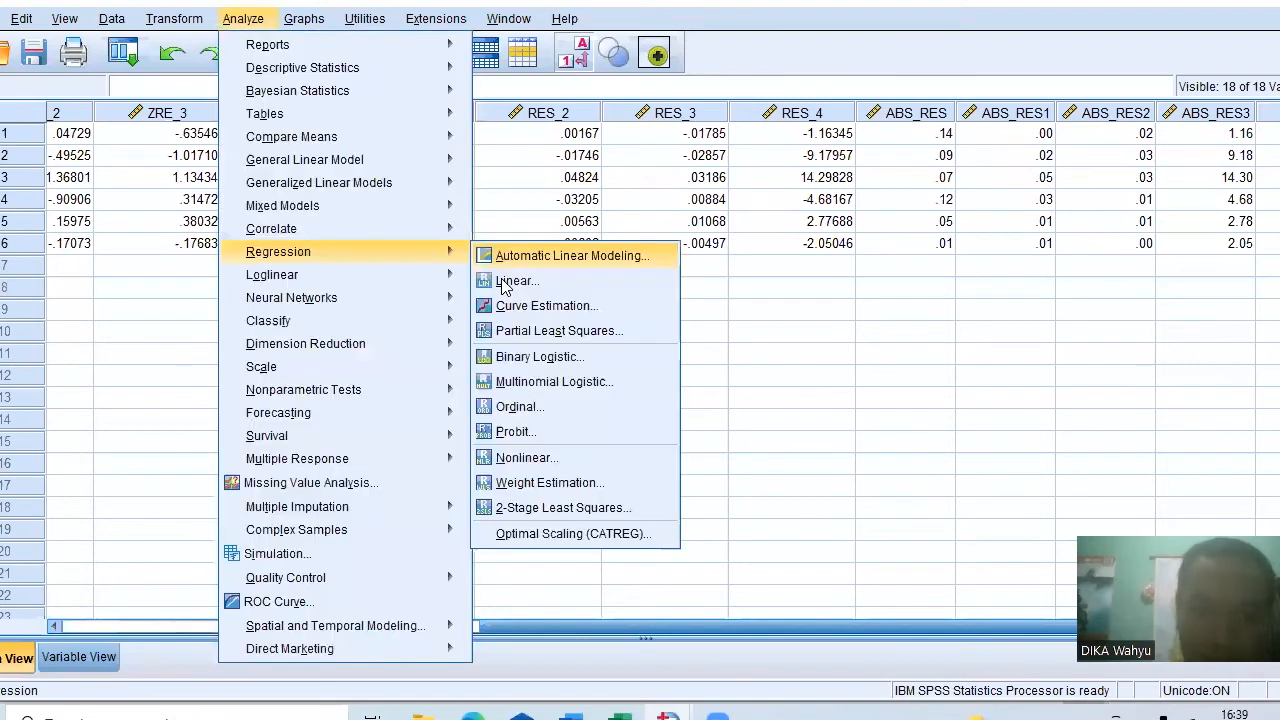
{"action": "left_click", "coordinate": [512, 281]}
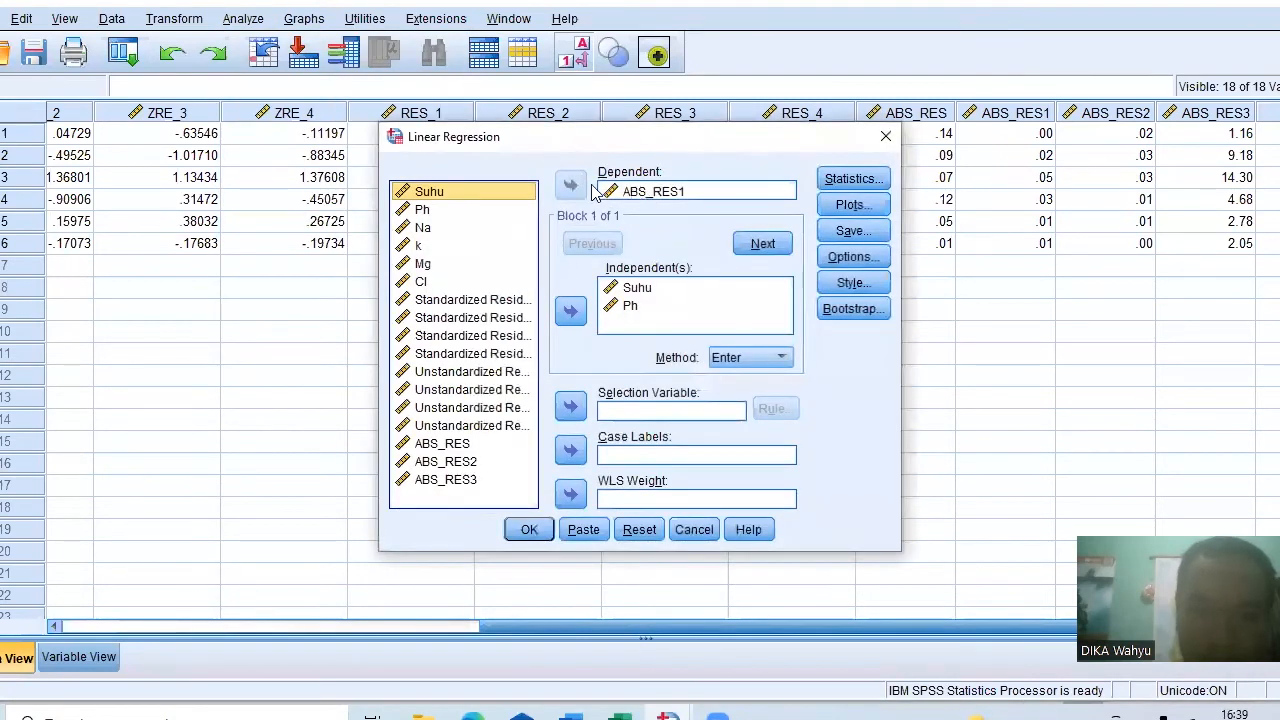
{"action": "left_click_drag", "start_coordinate": [600, 190], "coordinate": [487, 488]}
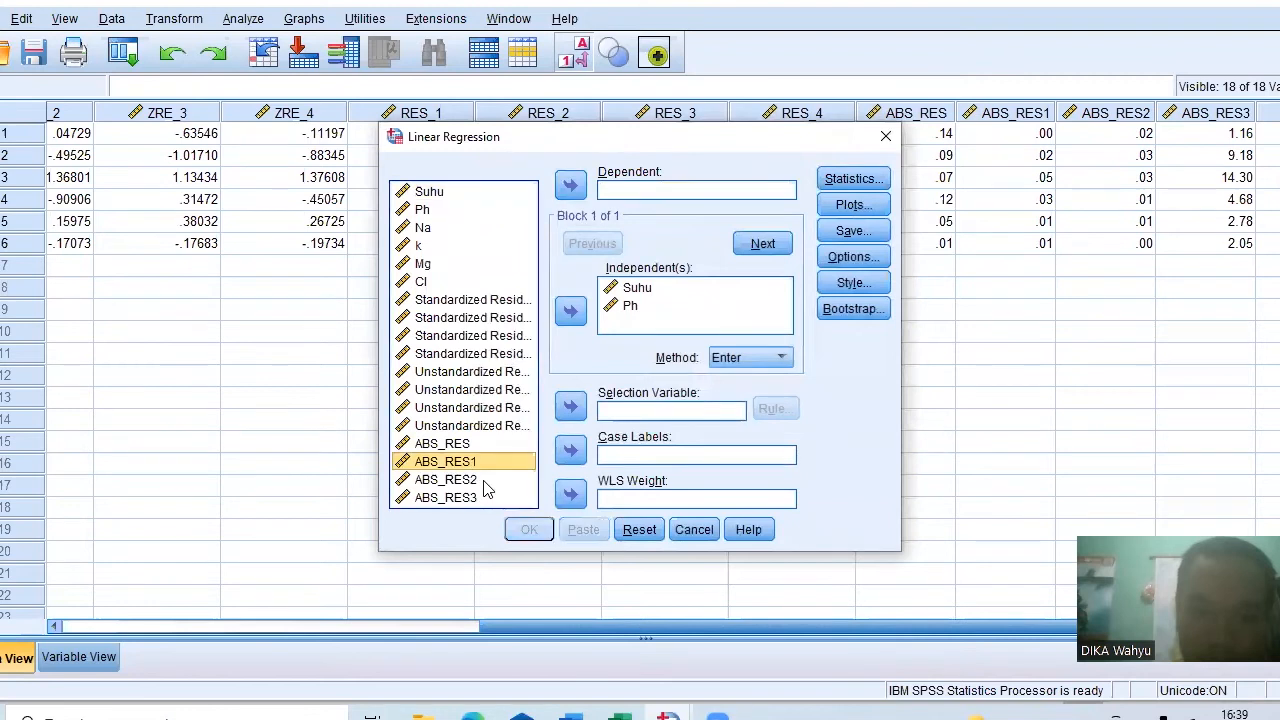
{"action": "left_click", "coordinate": [485, 480]}
{"action": "left_click", "coordinate": [571, 187]}
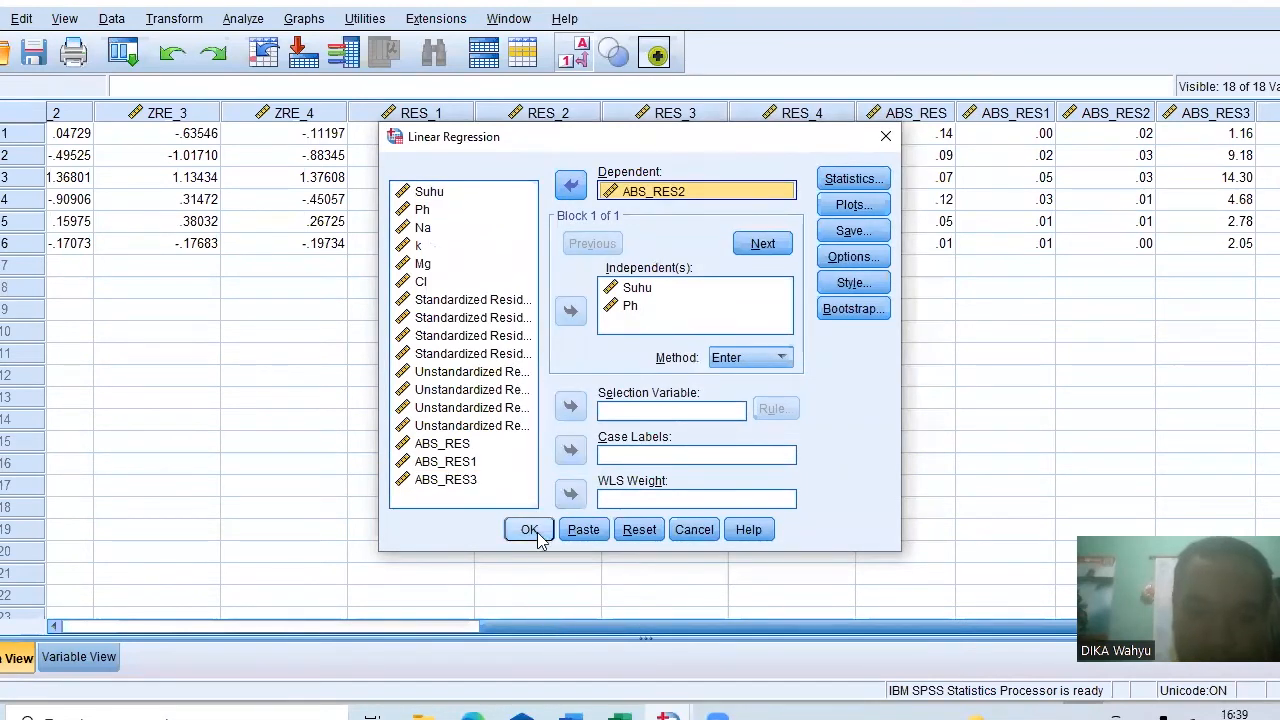
{"action": "key", "text": "Return"}
- Go to the Coefficients table of the ABS_RES2 regression in the output
{"action": "left_click", "coordinate": [124, 256]}
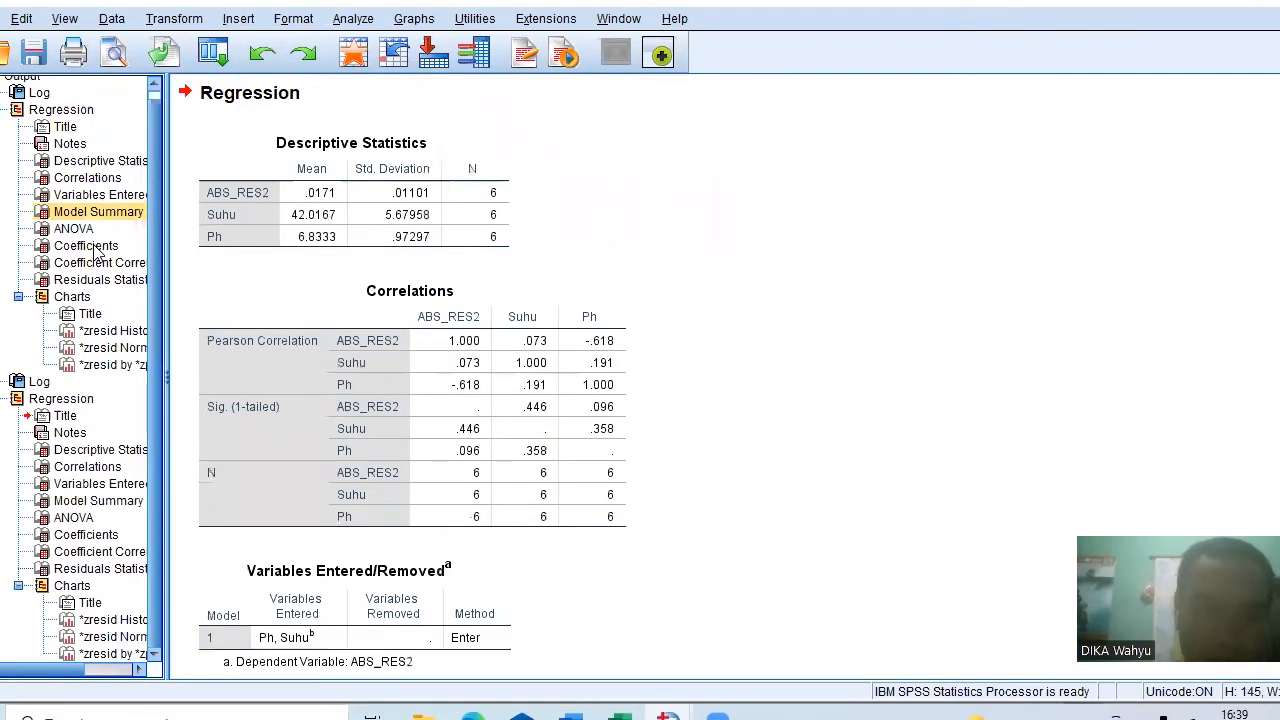
{"action": "left_click", "coordinate": [88, 247]}
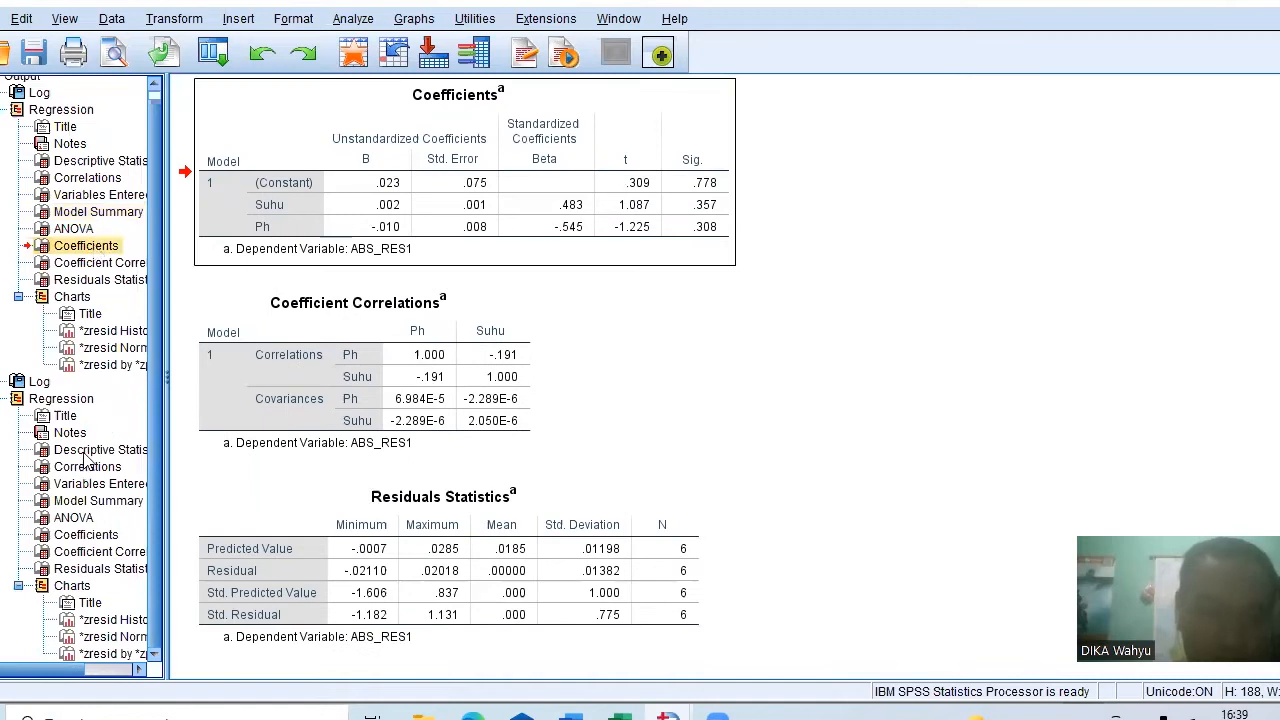
{"action": "left_click", "coordinate": [86, 536]}
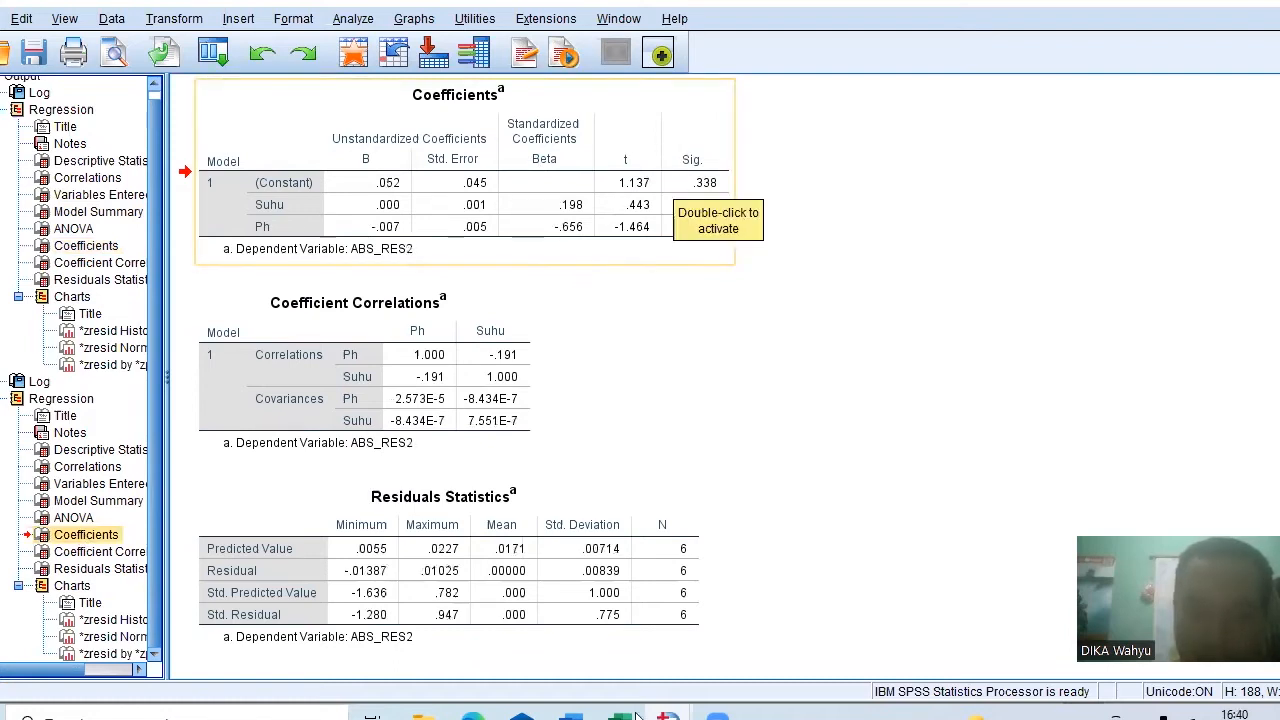
- Switch to the Word report and review the ABS_RES2 coefficients table and the Mg heteroscedasticity conclusion
{"action": "left_click", "coordinate": [574, 716]}
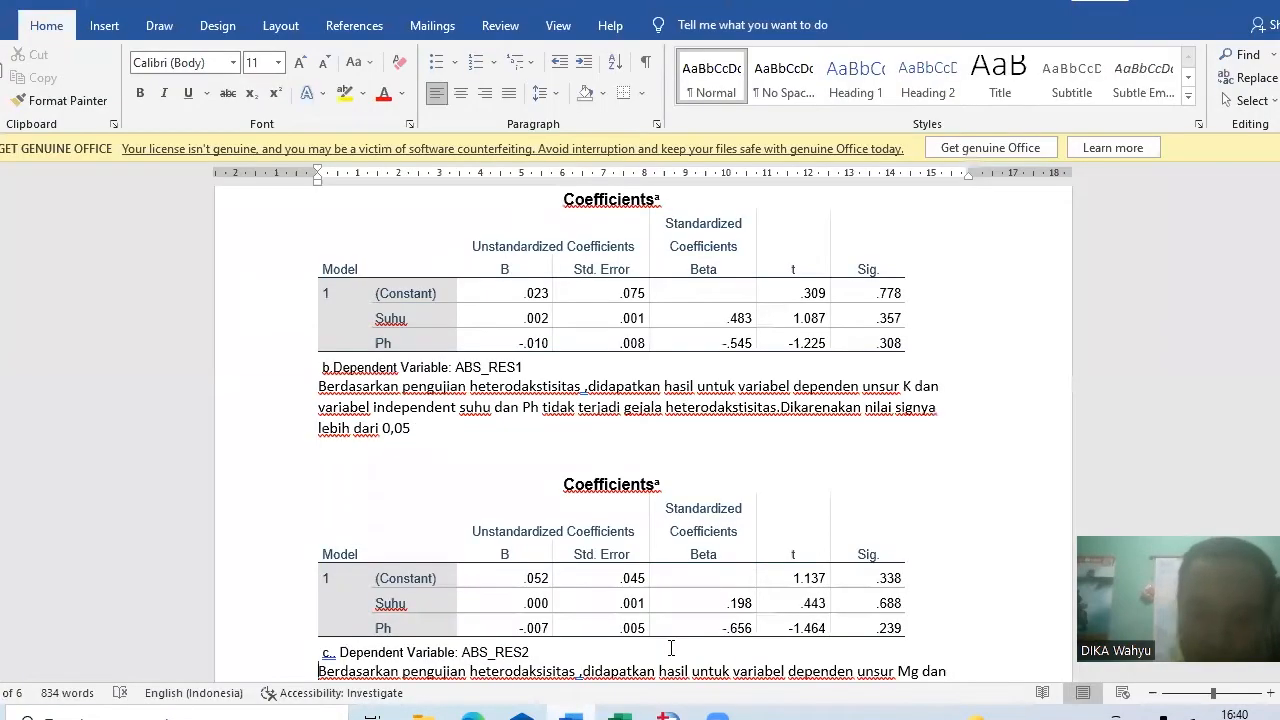
{"action": "key", "text": "Down"}
{"action": "key", "text": "Down"}
{"action": "key", "text": "Down"}
{"action": "key", "text": "Down"}
{"action": "key", "text": "Down"}
{"action": "key", "text": "Down"}
{"action": "key", "text": "Down"}
{"action": "key", "text": "Down"}
{"action": "key", "text": "Down"}
{"action": "key", "text": "Down"}
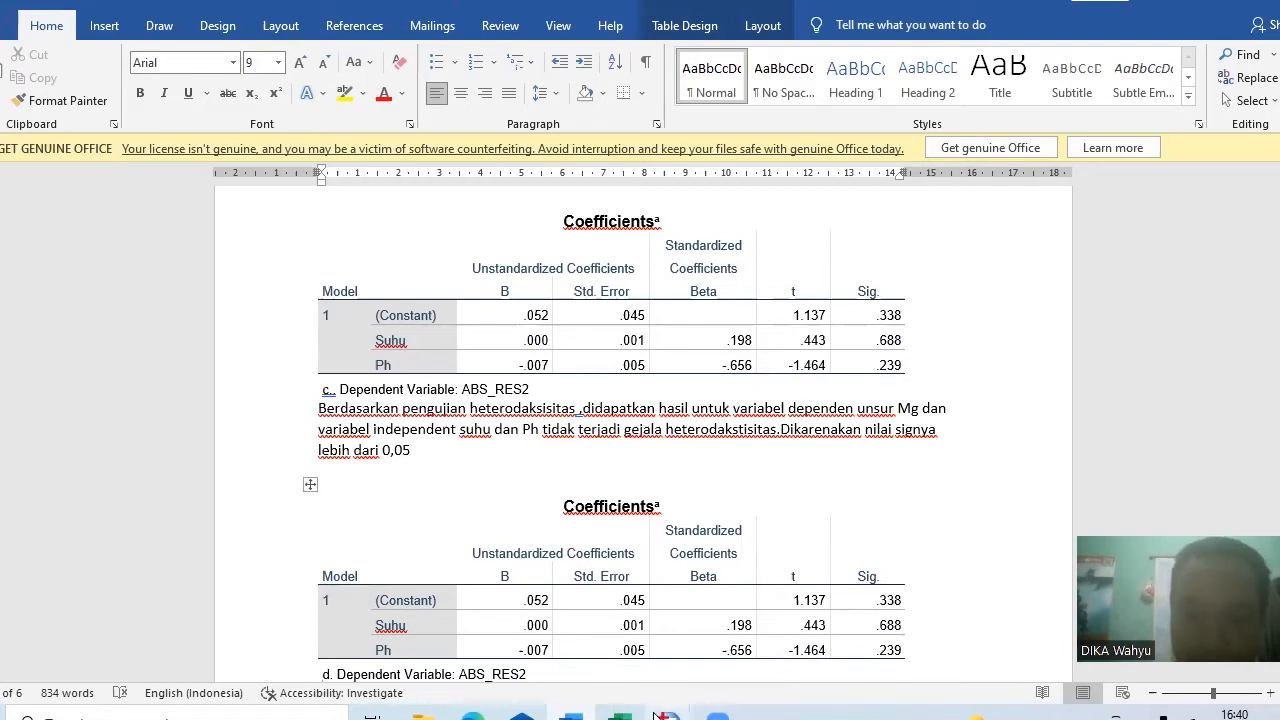
{"action": "left_click", "coordinate": [557, 560]}
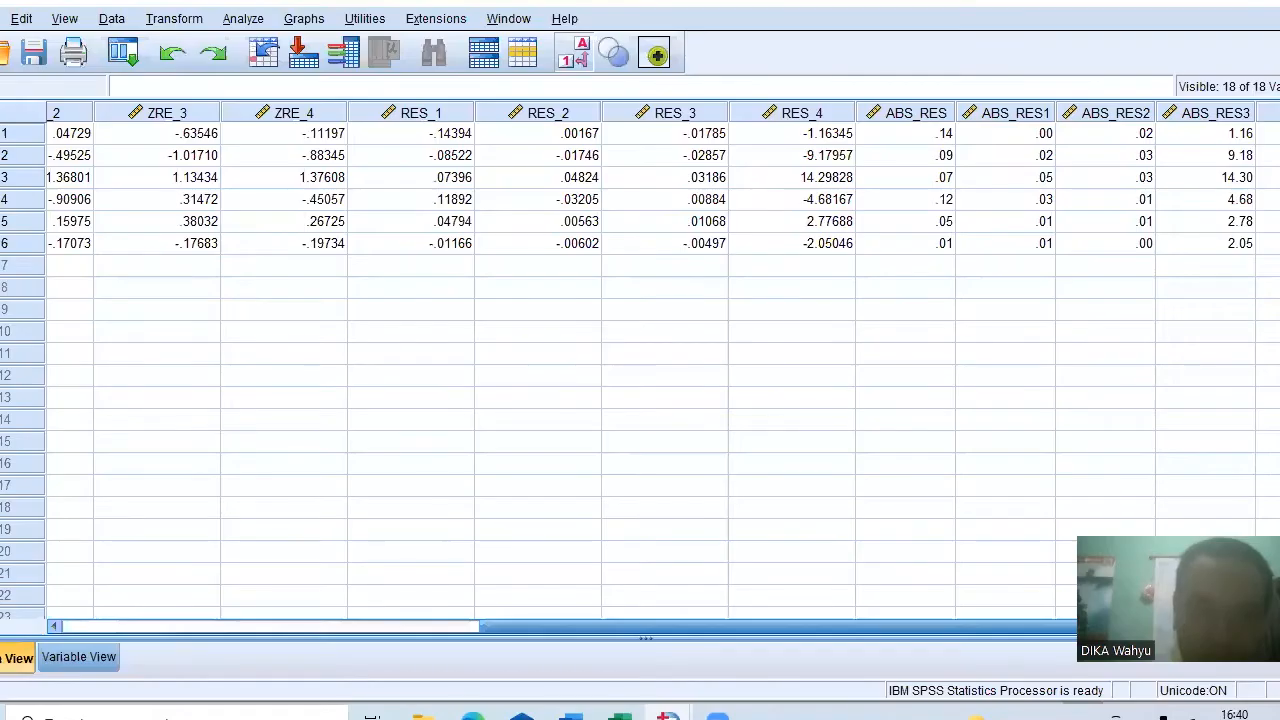
{"action": "left_click", "coordinate": [243, 18]}
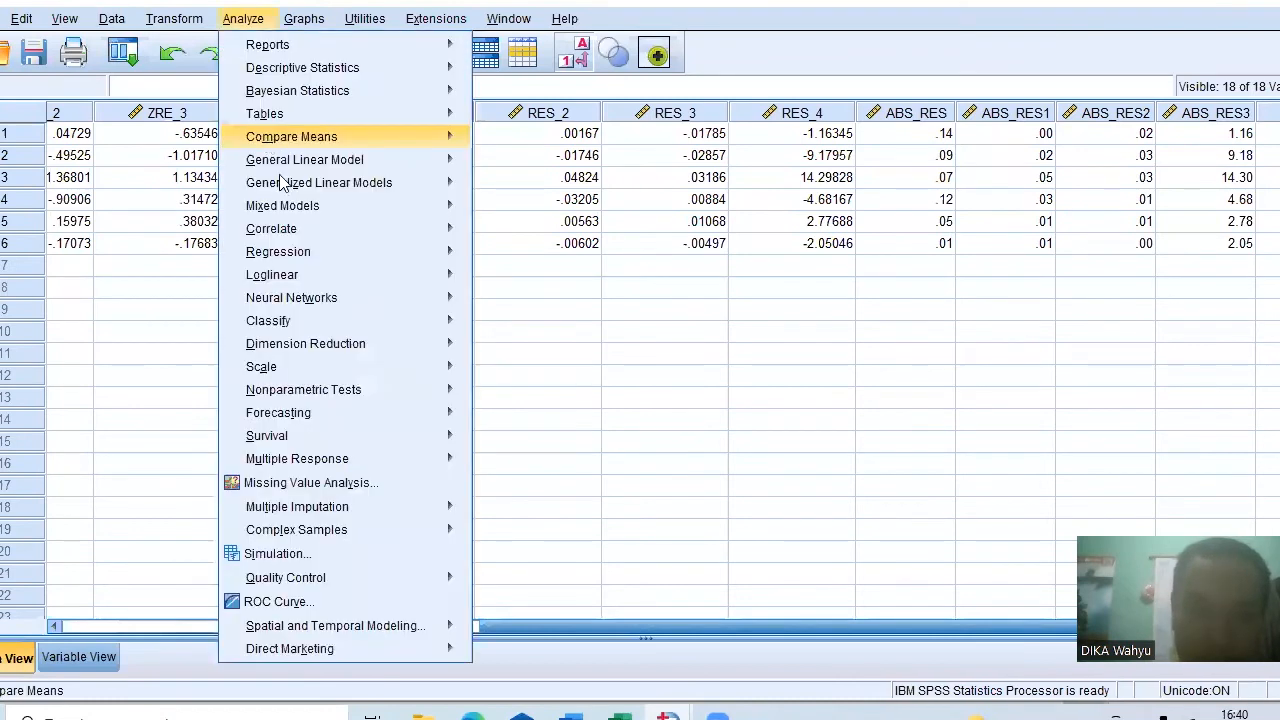
{"action": "key", "text": "Down"}
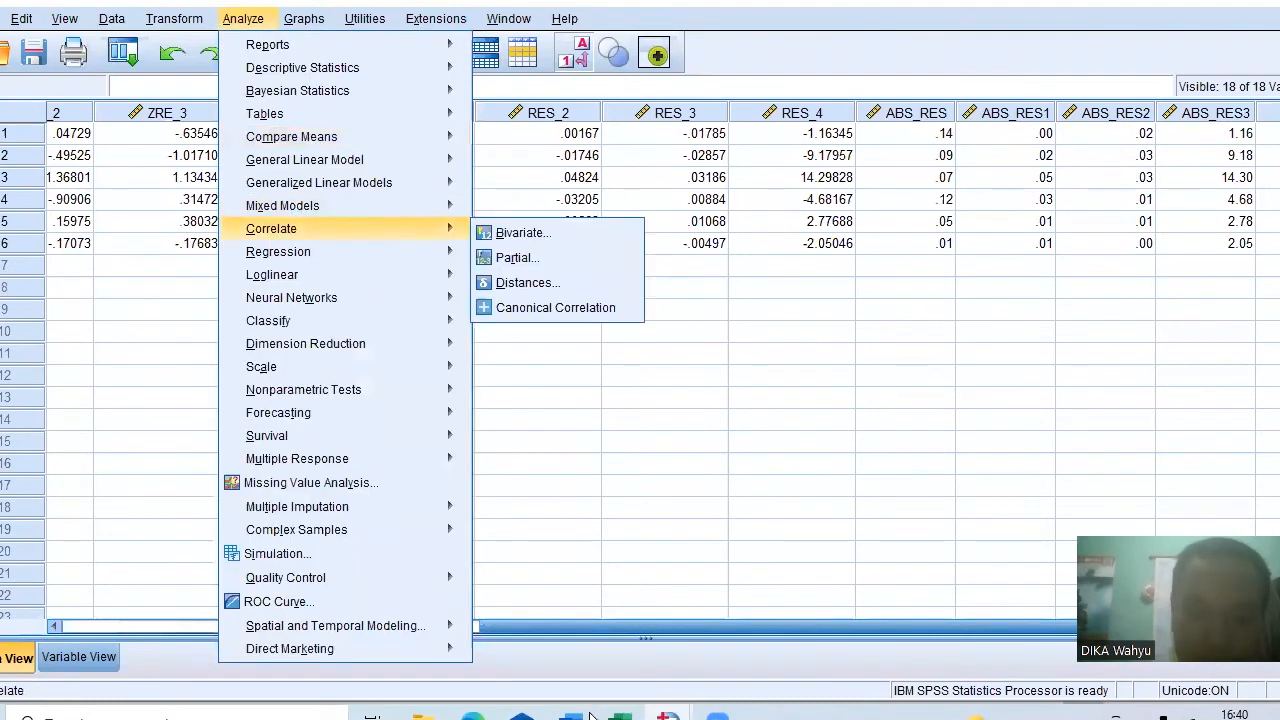
- In the Word report, read through the Cl heteroscedasticity conclusion to the TEST MULTIKOLINEARITAS heading, and go back to the Mg table
{"action": "left_click", "coordinate": [590, 716]}
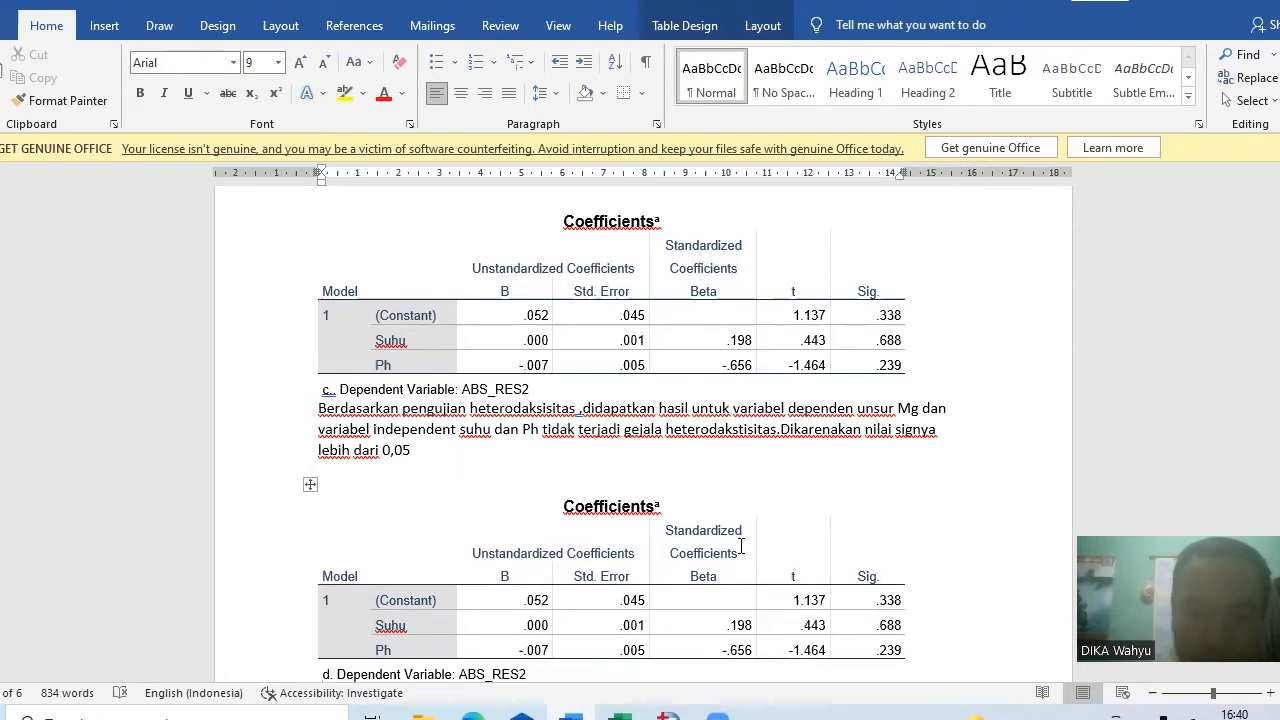
{"action": "key", "text": "Down"}
{"action": "key", "text": "Down"}
{"action": "key", "text": "Down"}
{"action": "key", "text": "Down"}
{"action": "key", "text": "Down"}
{"action": "key", "text": "Down"}
{"action": "key", "text": "Down"}
{"action": "key", "text": "Down"}
{"action": "key", "text": "Down"}
{"action": "key", "text": "Down"}
{"action": "key", "text": "Down"}
{"action": "key", "text": "Down"}
{"action": "key", "text": "Down"}
{"action": "key", "text": "Down"}
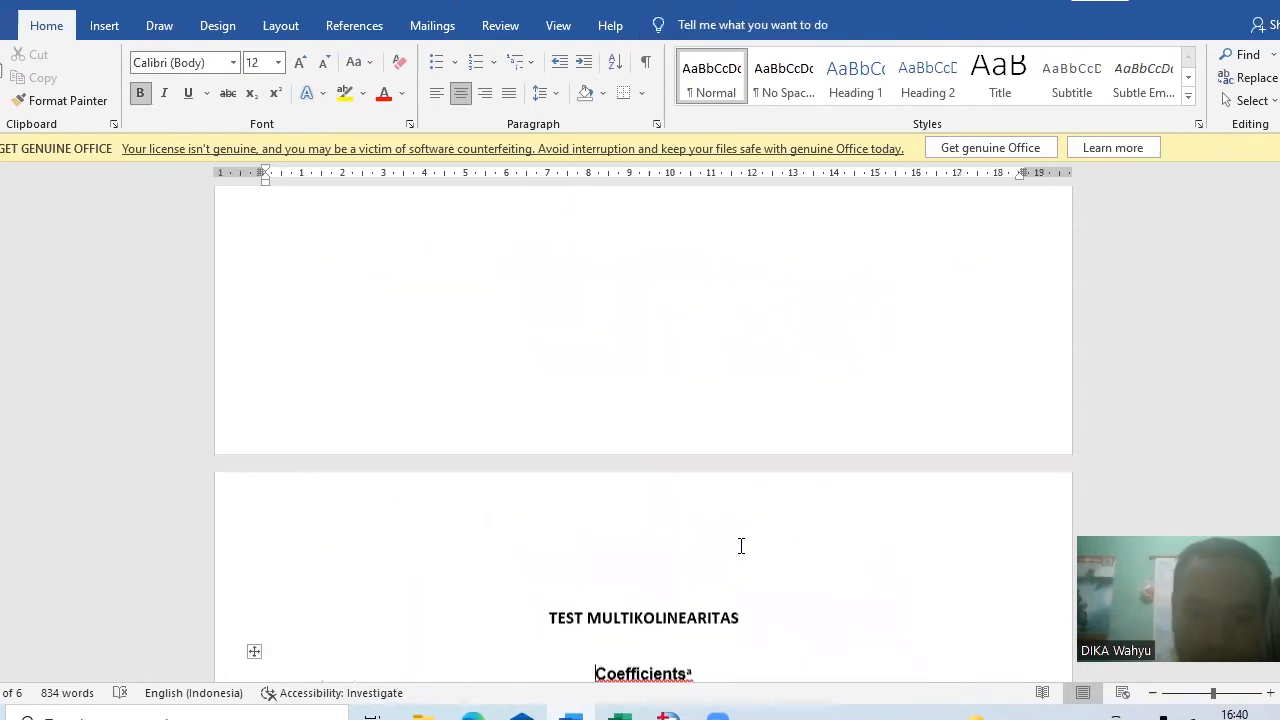
{"action": "key", "text": "Up"}
{"action": "key", "text": "Up"}
{"action": "key", "text": "Up"}
{"action": "key", "text": "Up"}
{"action": "key", "text": "Up"}
{"action": "key", "text": "Up"}
{"action": "key", "text": "Up"}
{"action": "key", "text": "Up"}
{"action": "key", "text": "Up"}
{"action": "key", "text": "Up"}
{"action": "key", "text": "Up"}
{"action": "key", "text": "Up"}
{"action": "key", "text": "Up"}
{"action": "key", "text": "Up"}
{"action": "key", "text": "Up"}
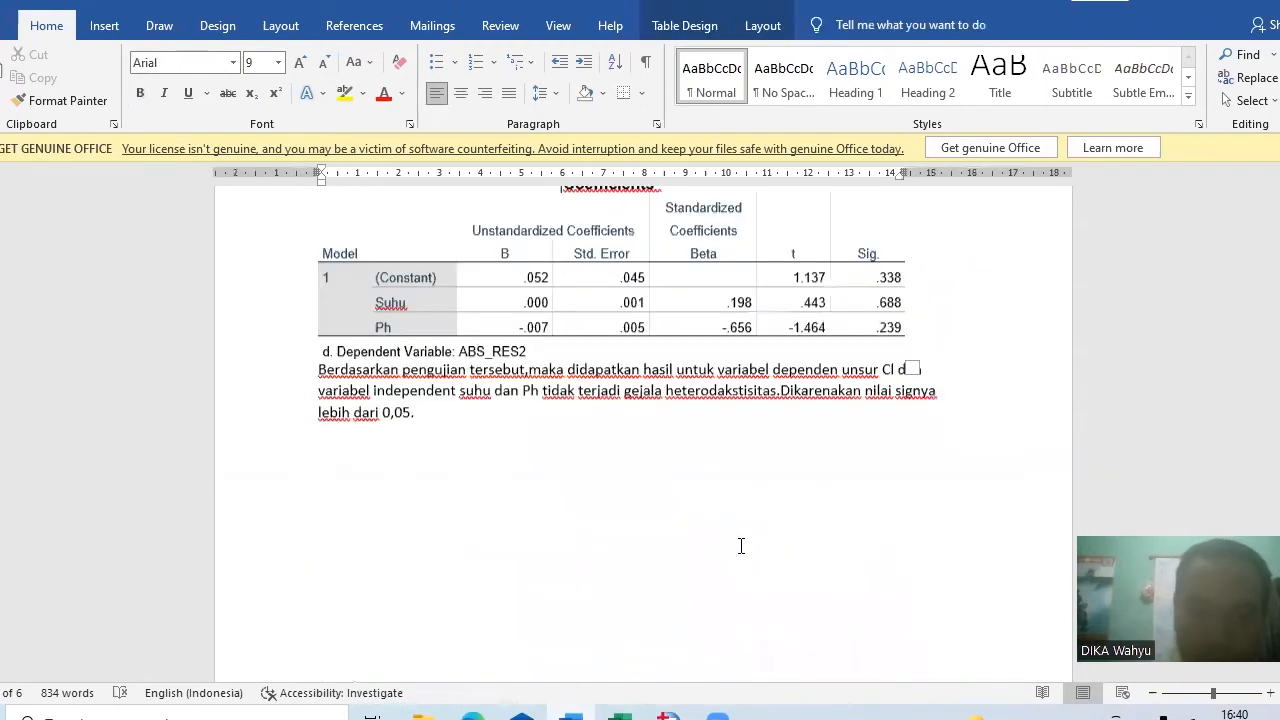
{"action": "key", "text": "Up"}
{"action": "key", "text": "Up"}
{"action": "key", "text": "Up"}
{"action": "key", "text": "Up"}
{"action": "key", "text": "Up"}
{"action": "key", "text": "Up"}
{"action": "key", "text": "Up"}
{"action": "key", "text": "Up"}
{"action": "key", "text": "Up"}
{"action": "key", "text": "Up"}
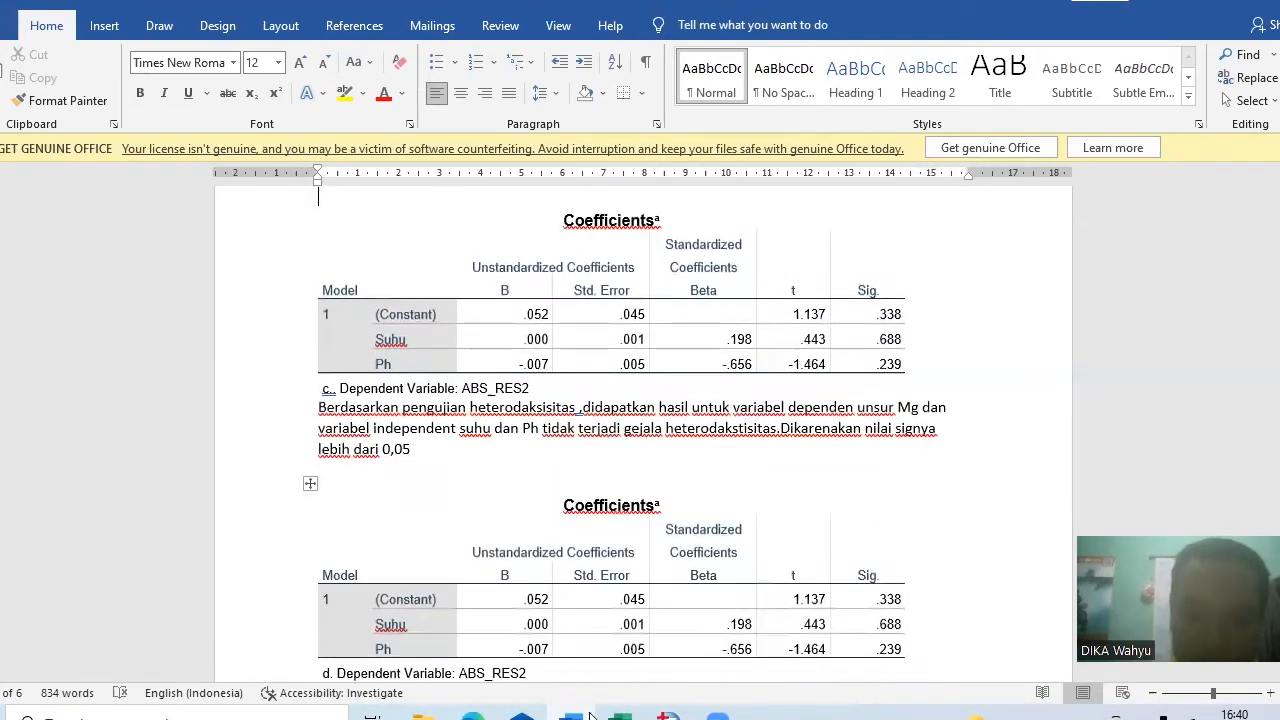
- Switch to the SPSS data and run the linear regression on Suhu and Ph with ABS_RES3 as the dependent variable
{"action": "mouse_move", "coordinate": [660, 714]}
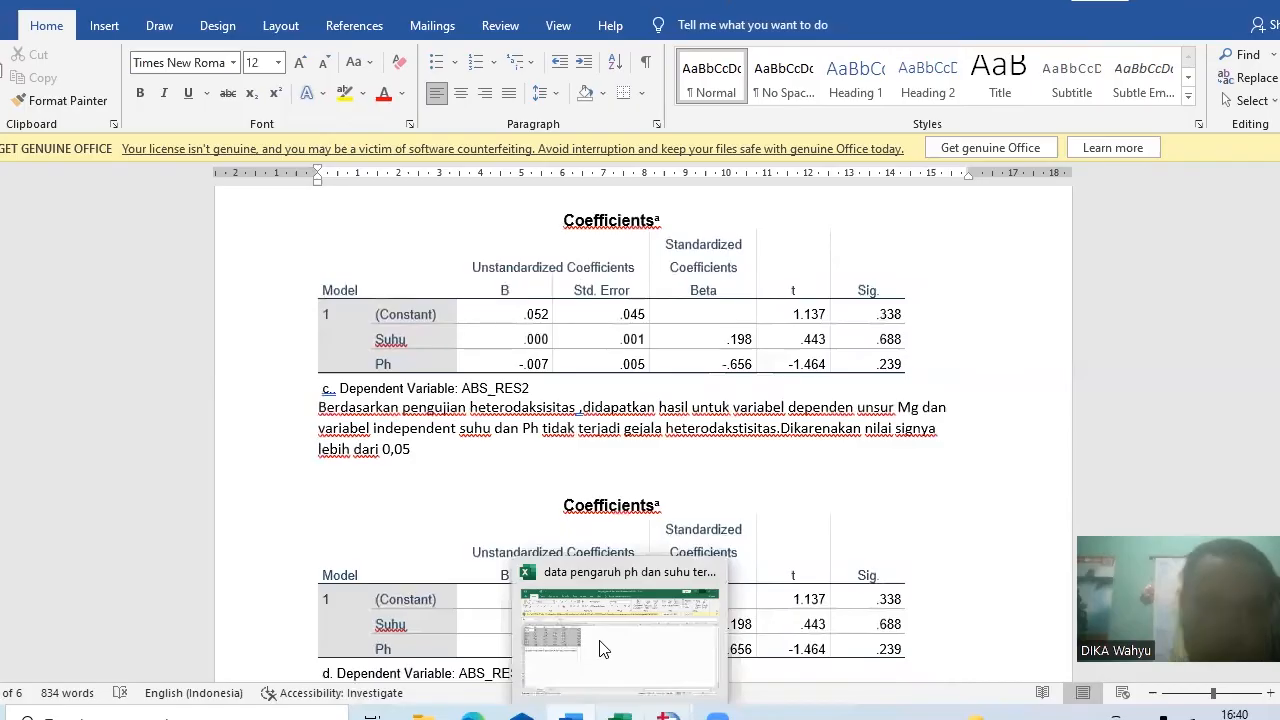
{"action": "left_click", "coordinate": [615, 600]}
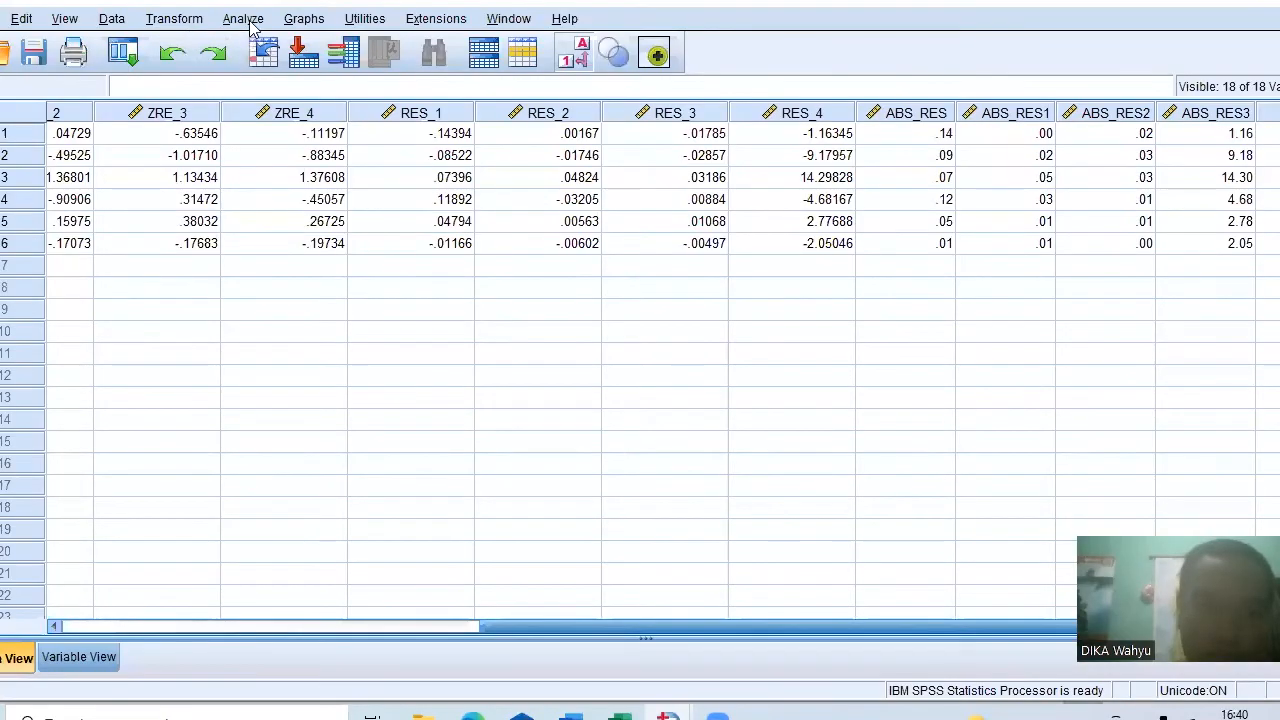
{"action": "left_click", "coordinate": [248, 22]}
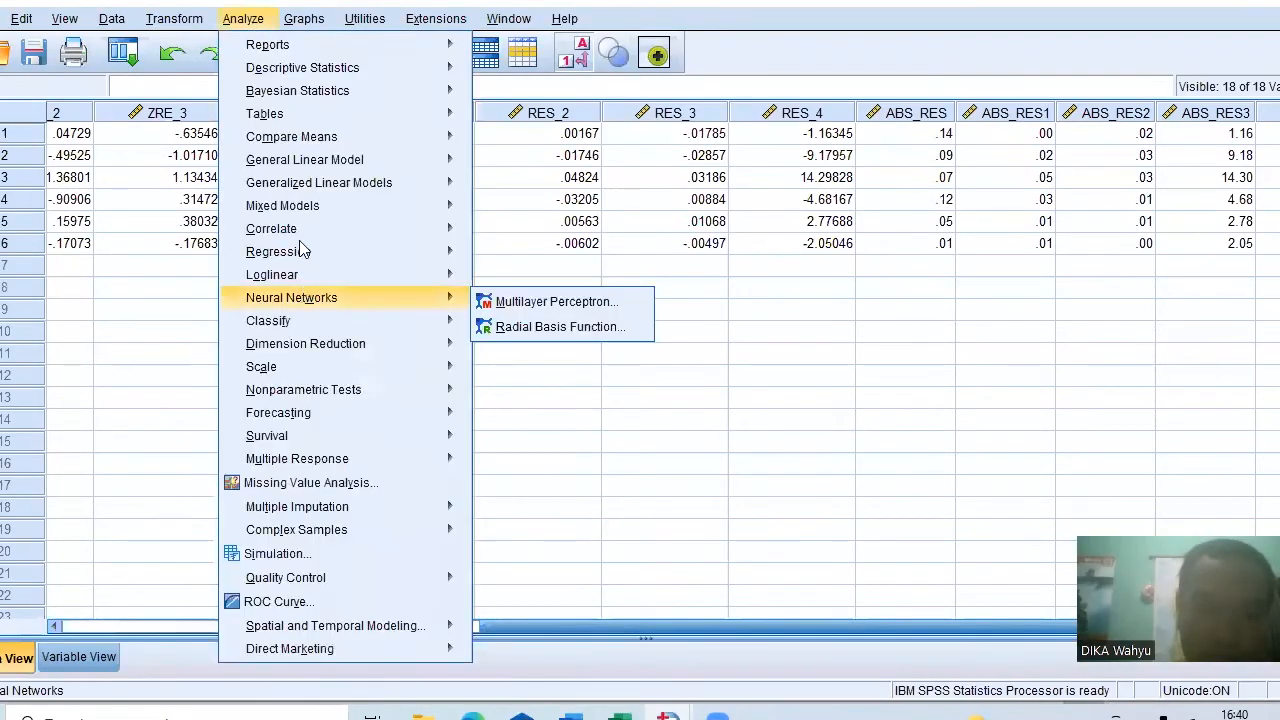
{"action": "mouse_move", "coordinate": [300, 251]}
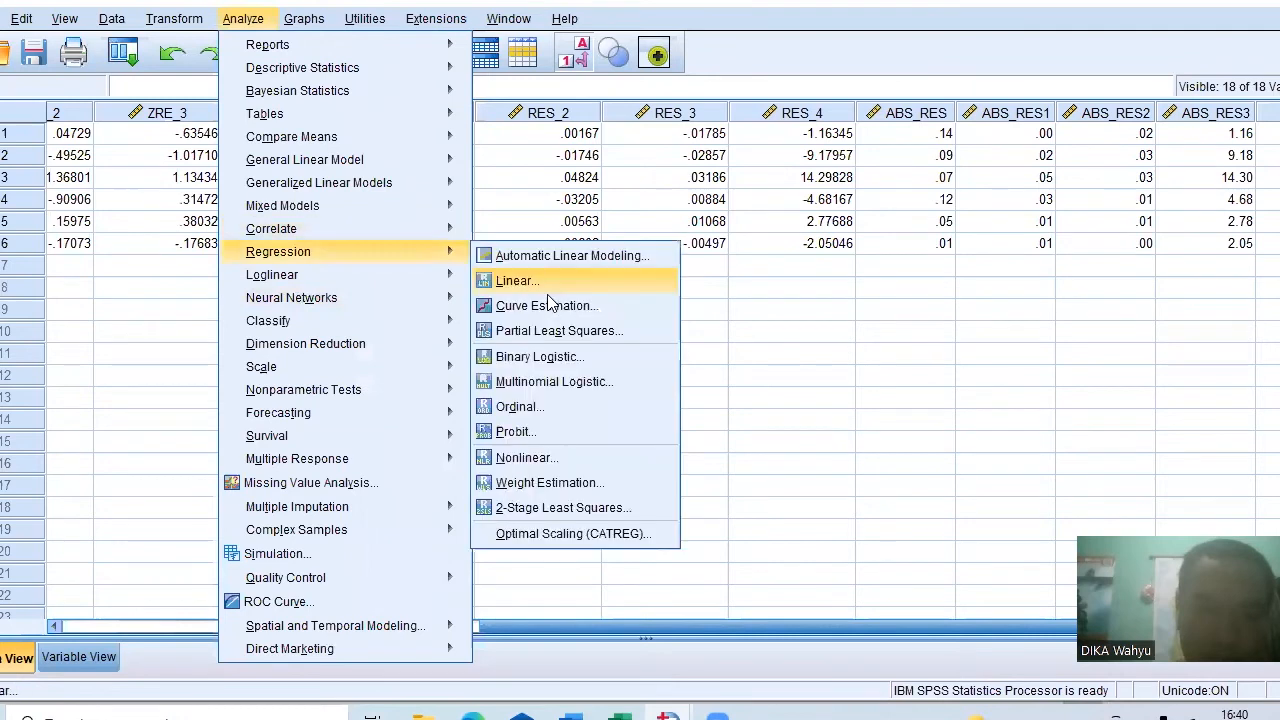
{"action": "left_click", "coordinate": [547, 284]}
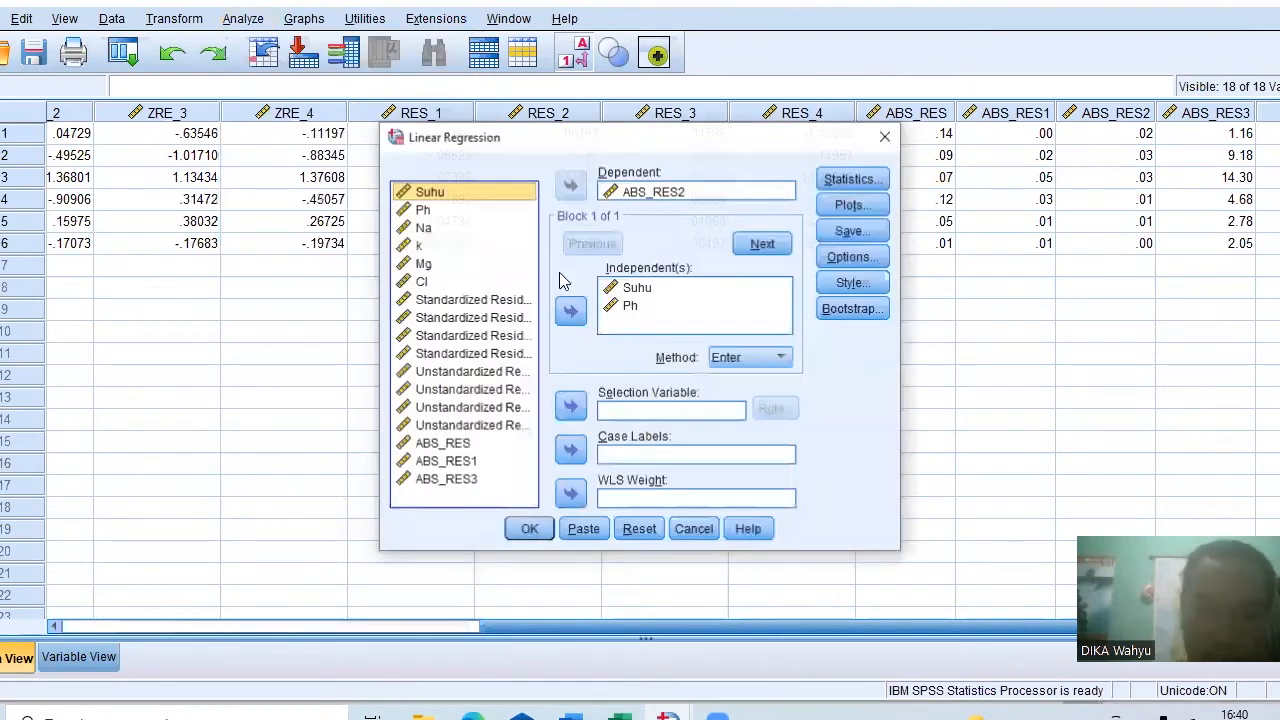
{"action": "left_click", "coordinate": [572, 186]}
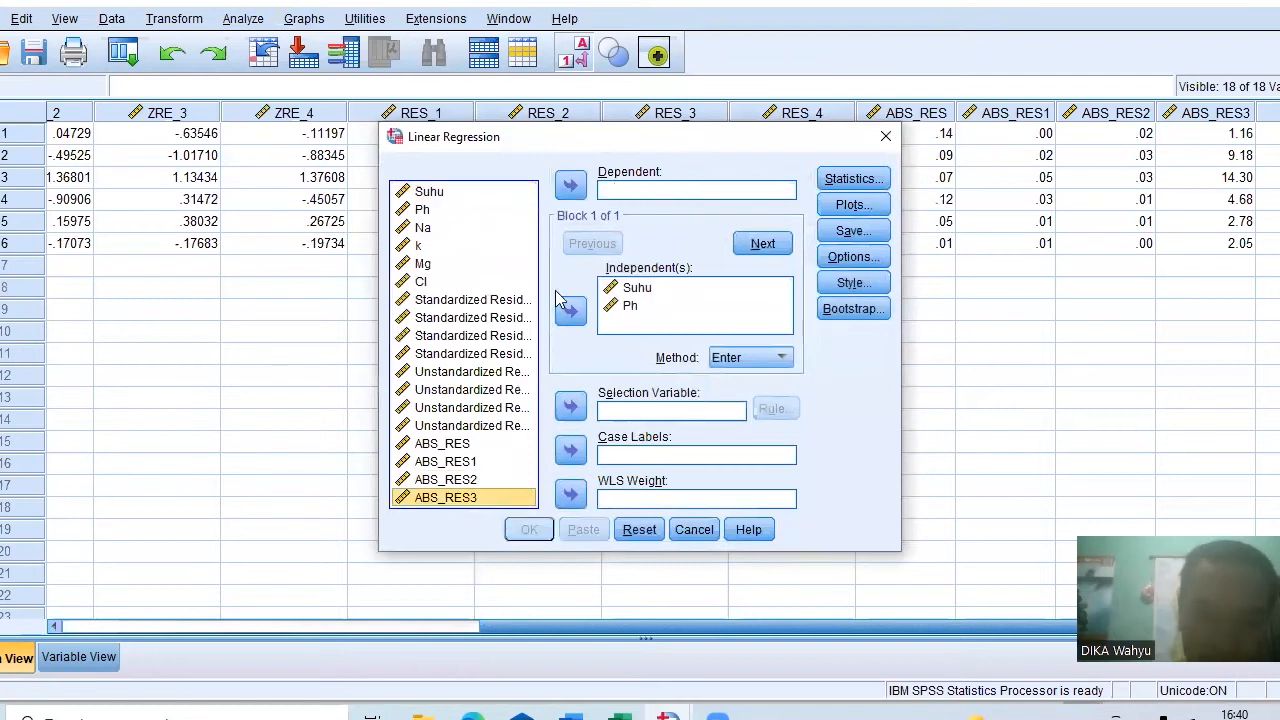
{"action": "left_click", "coordinate": [572, 188]}
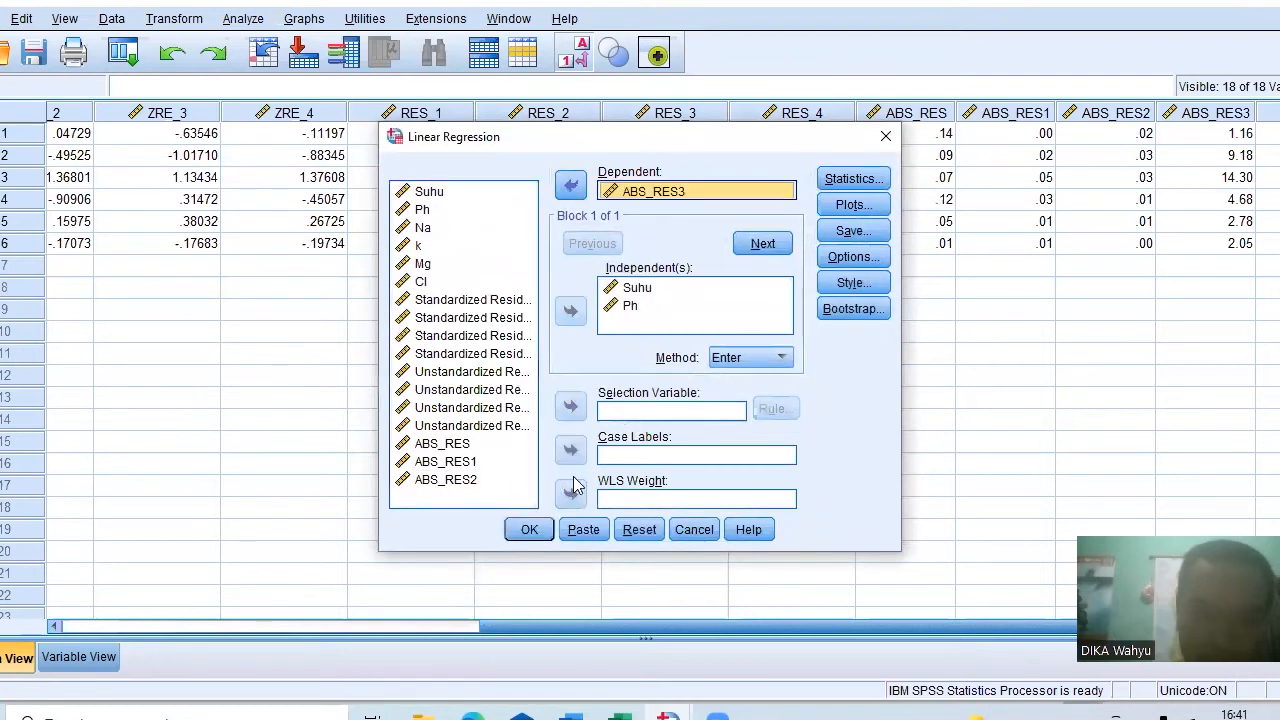
{"action": "left_click", "coordinate": [529, 530]}
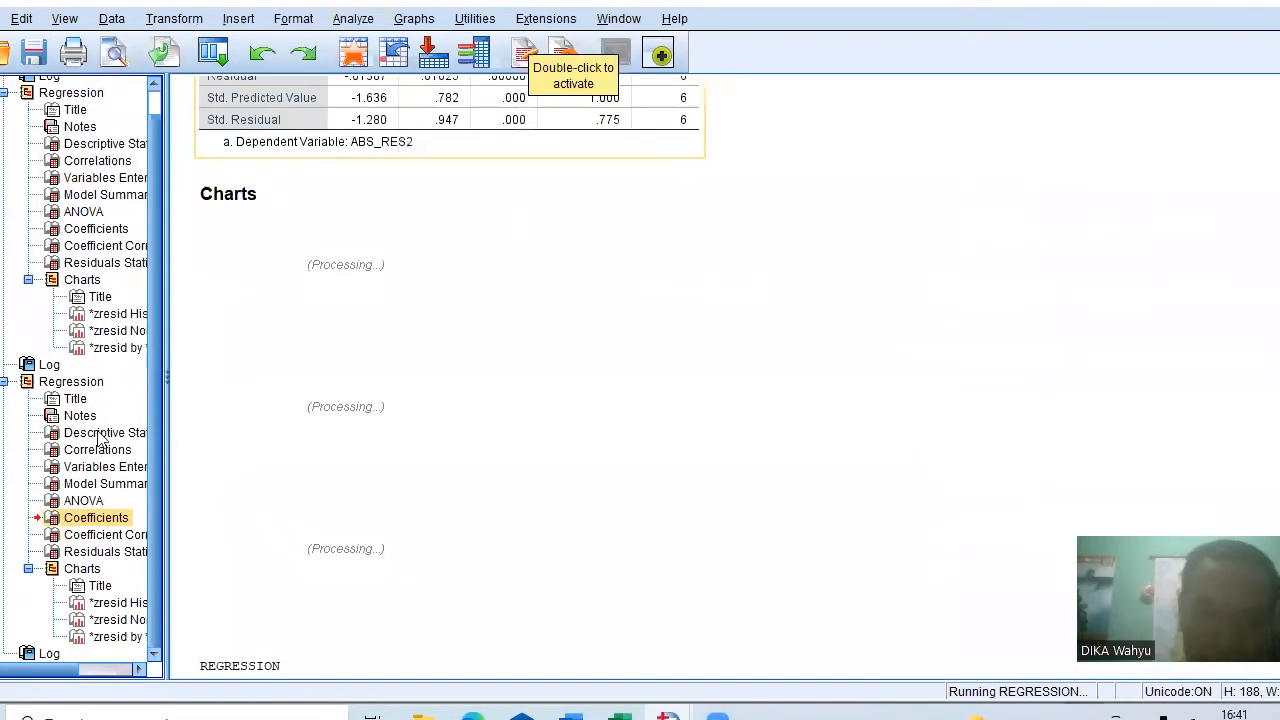
- Go to the Coefficients table of the ABS_RES3 regression in the output
{"action": "left_click", "coordinate": [97, 517]}
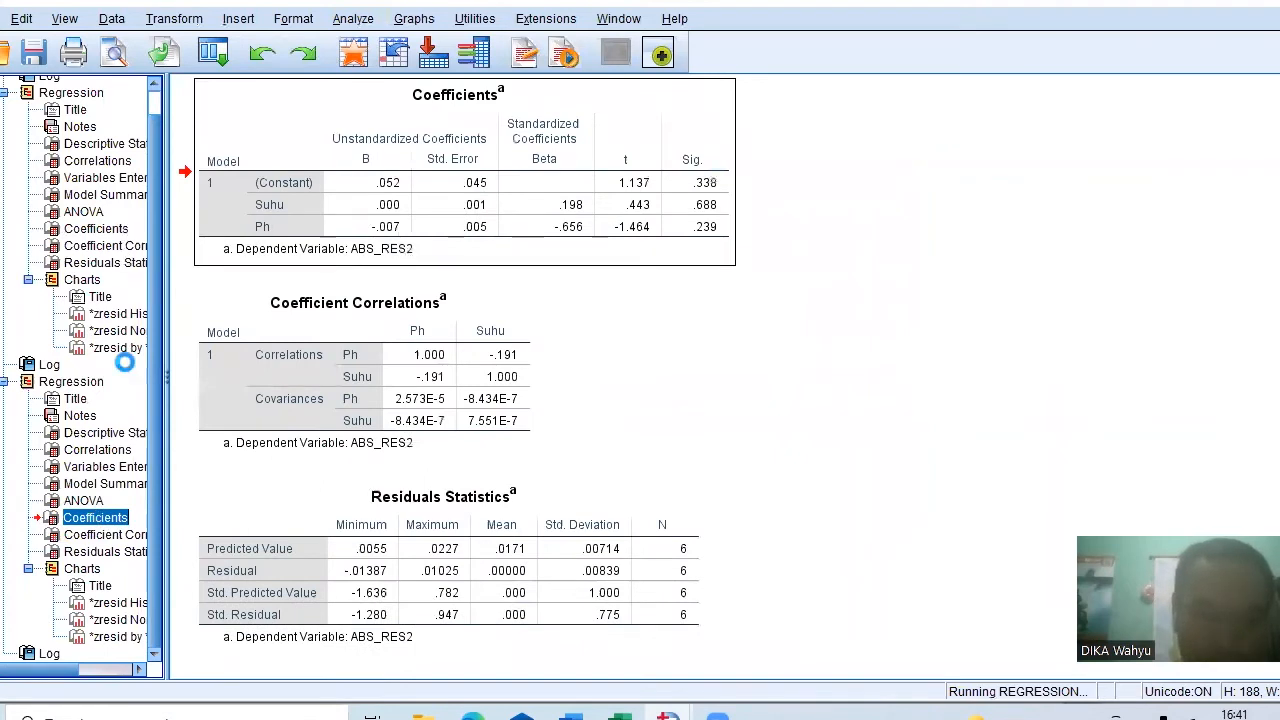
{"action": "left_click", "coordinate": [96, 228]}
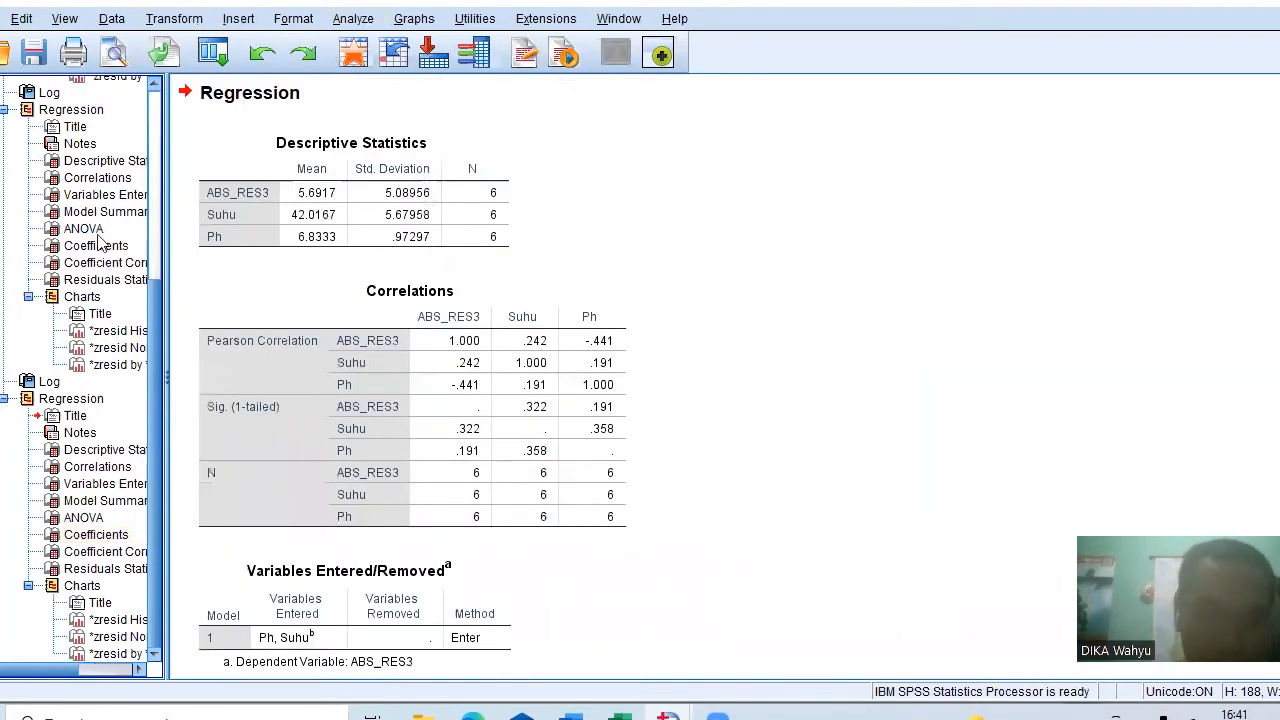
{"action": "left_click", "coordinate": [99, 246]}
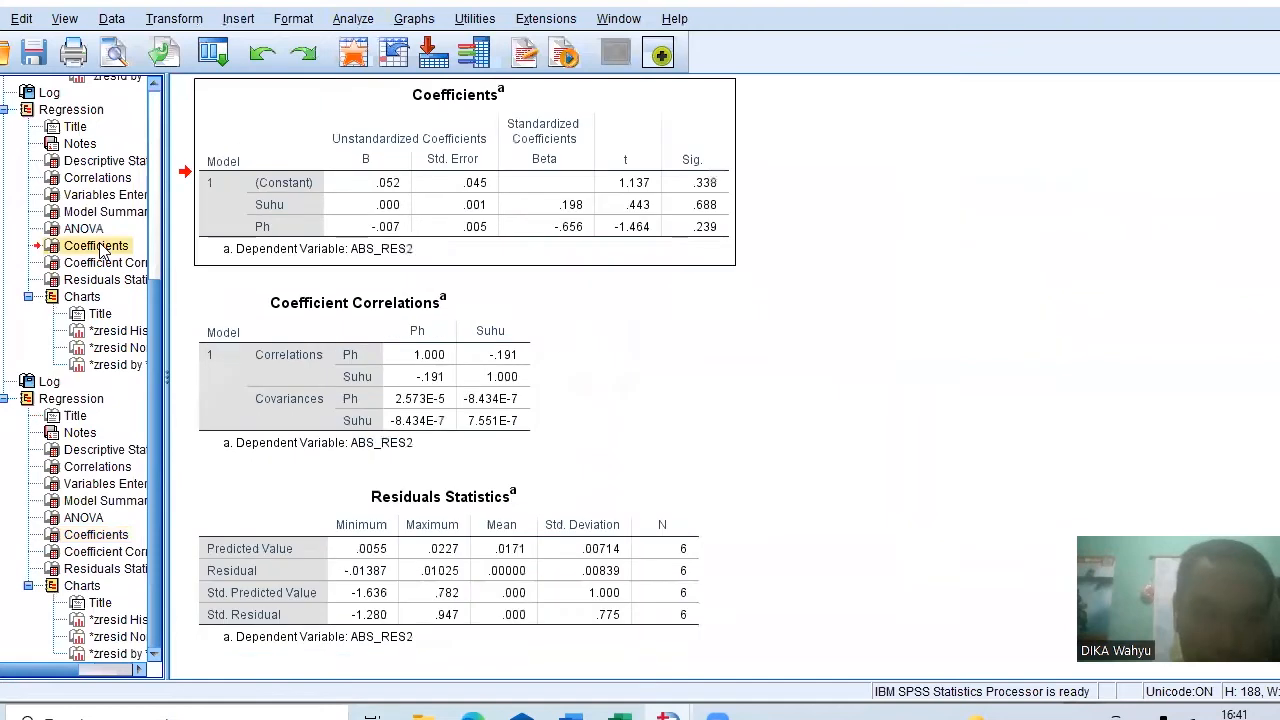
{"action": "left_click", "coordinate": [97, 538]}
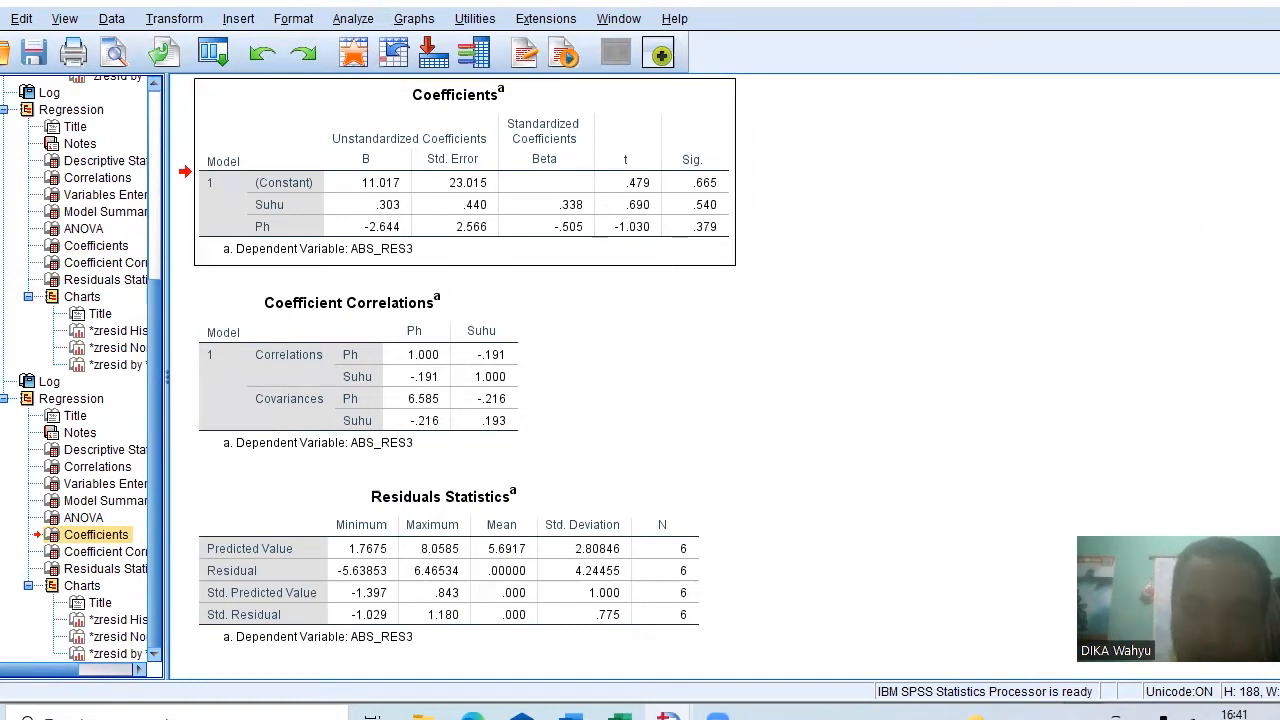
- Close the output viewer without saving it and bring the Na, k, Mg and Cl columns of the data into view
{"action": "key", "text": "alt+F4"}
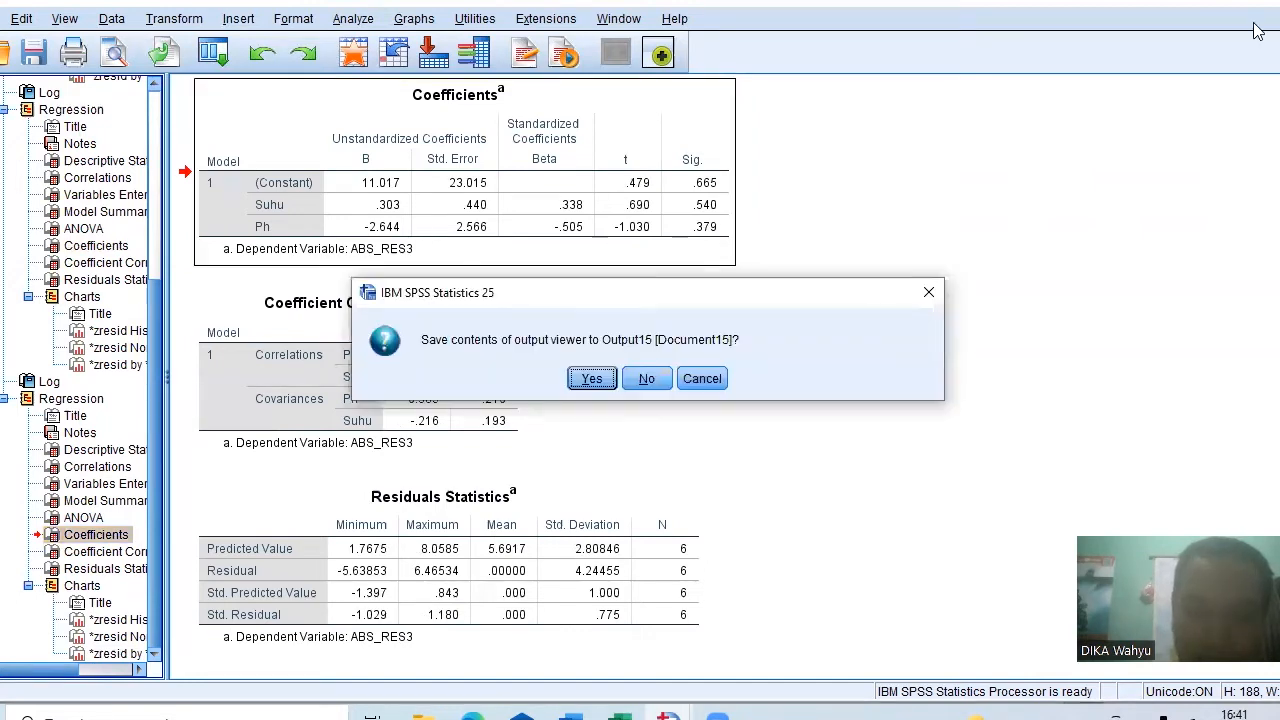
{"action": "left_click", "coordinate": [647, 379]}
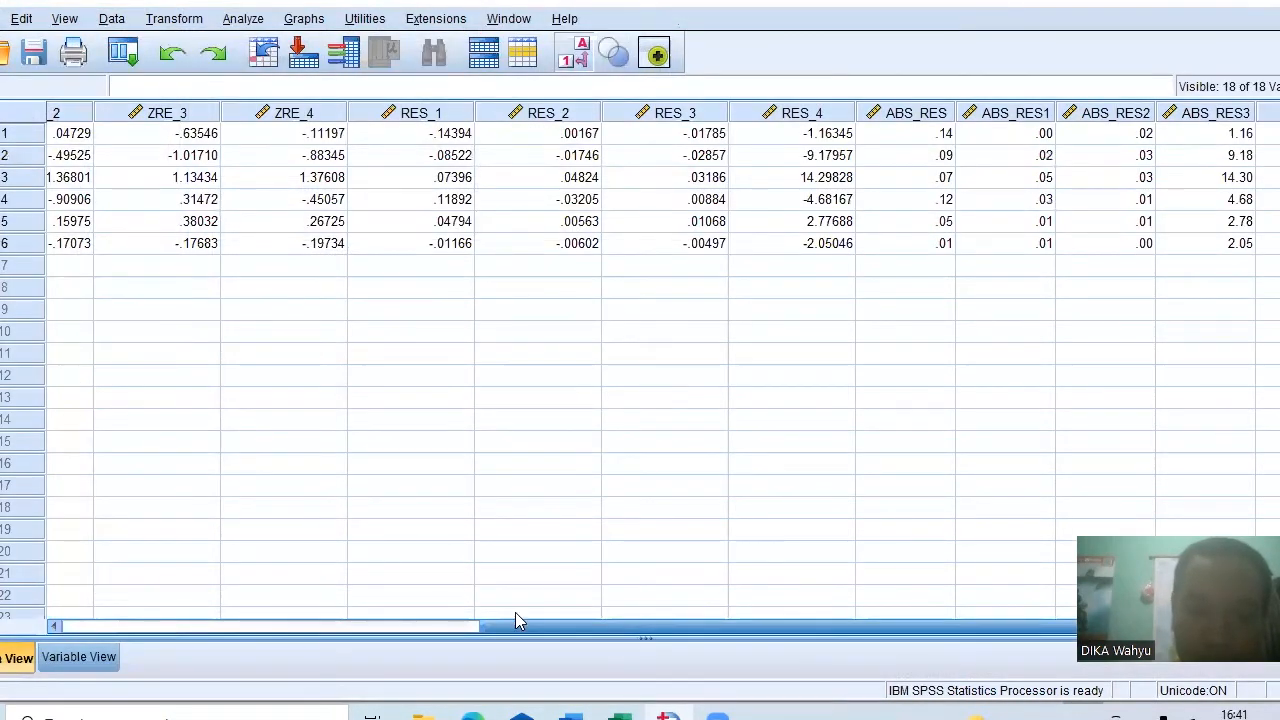
{"action": "left_click", "coordinate": [469, 627]}
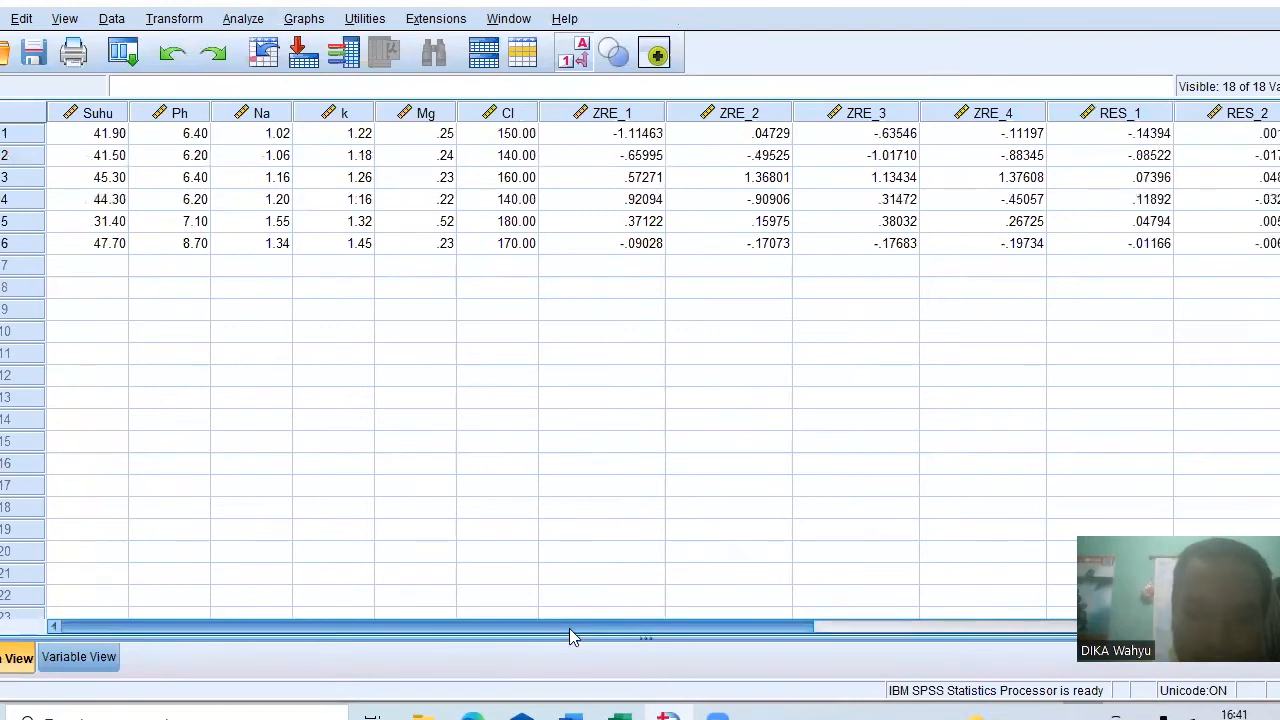
{"action": "left_click_drag", "start_coordinate": [655, 624], "coordinate": [248, 640]}
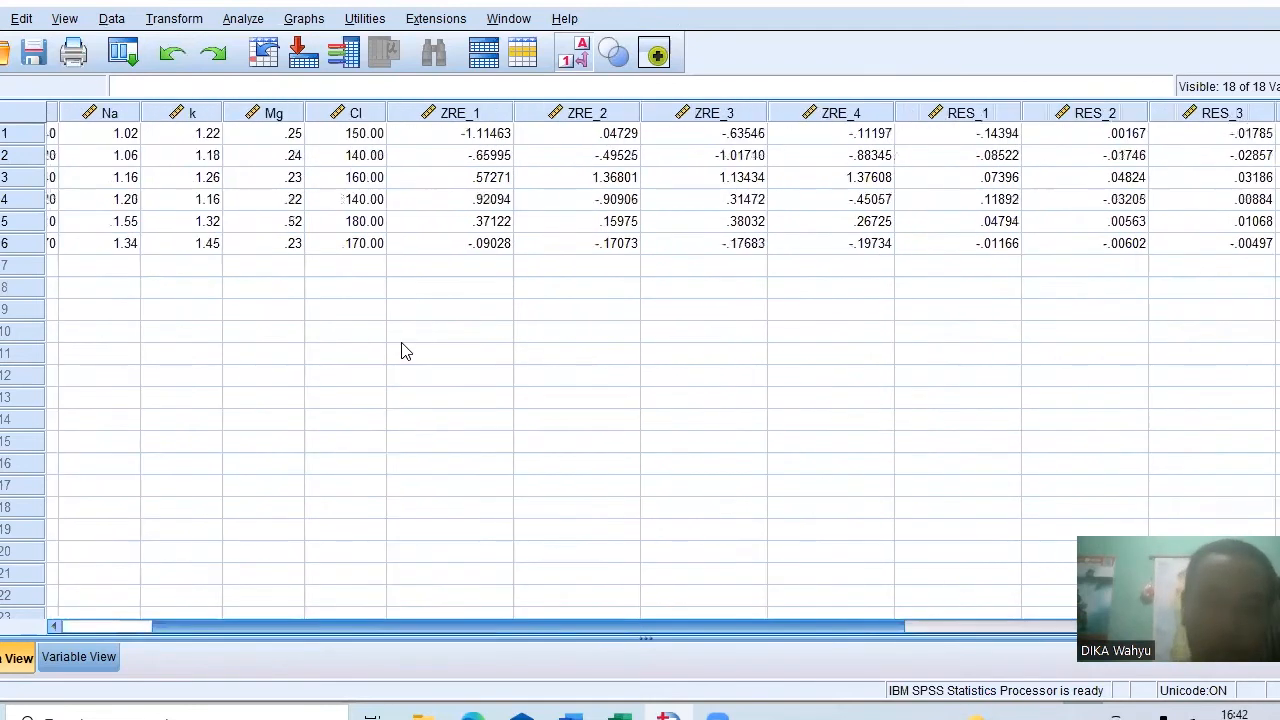
- Set up a linear regression with Na as the dependent variable in place of ABS_RES3, on Suhu and Ph
{"action": "left_click", "coordinate": [248, 20]}
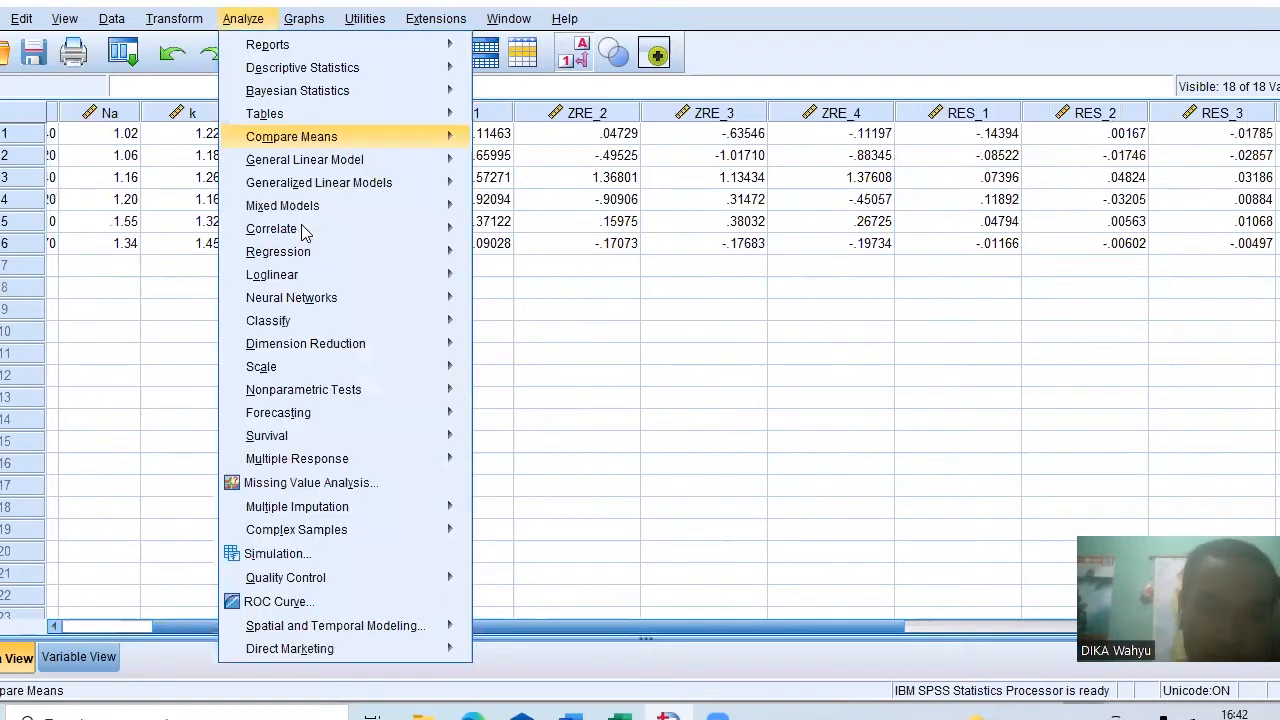
{"action": "mouse_move", "coordinate": [300, 230]}
{"action": "mouse_move", "coordinate": [440, 251]}
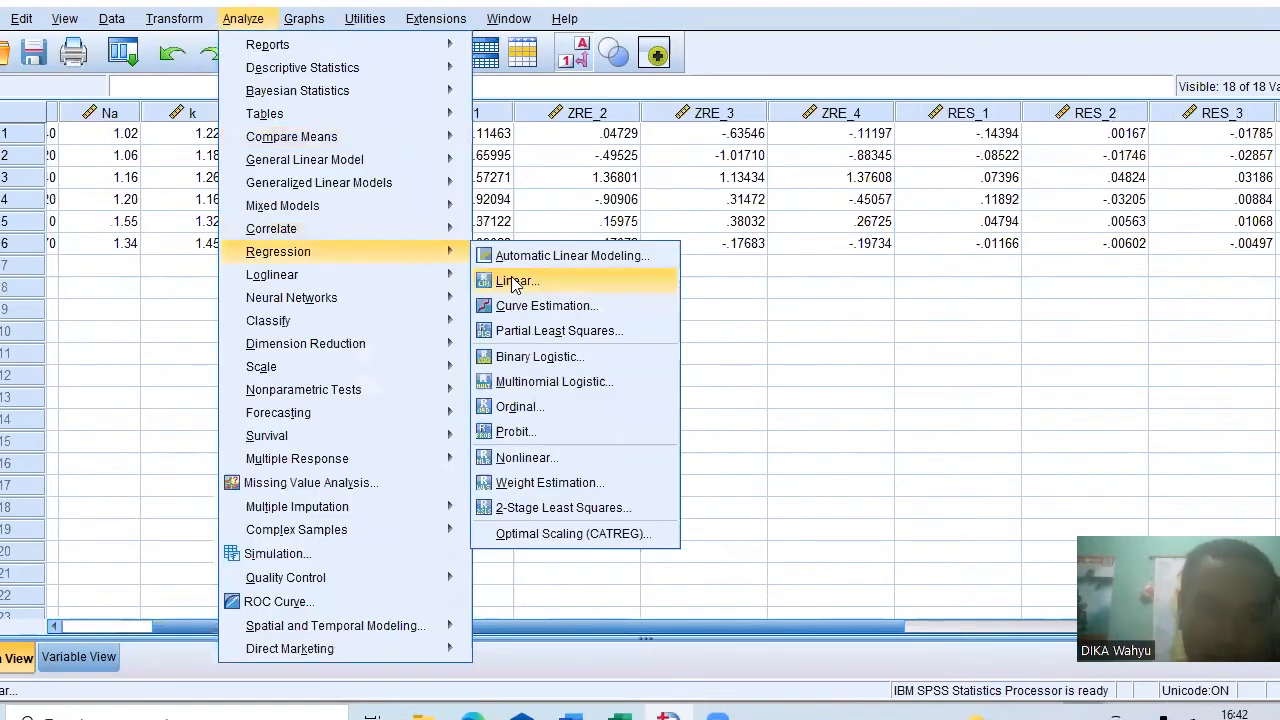
{"action": "key", "text": "Return"}
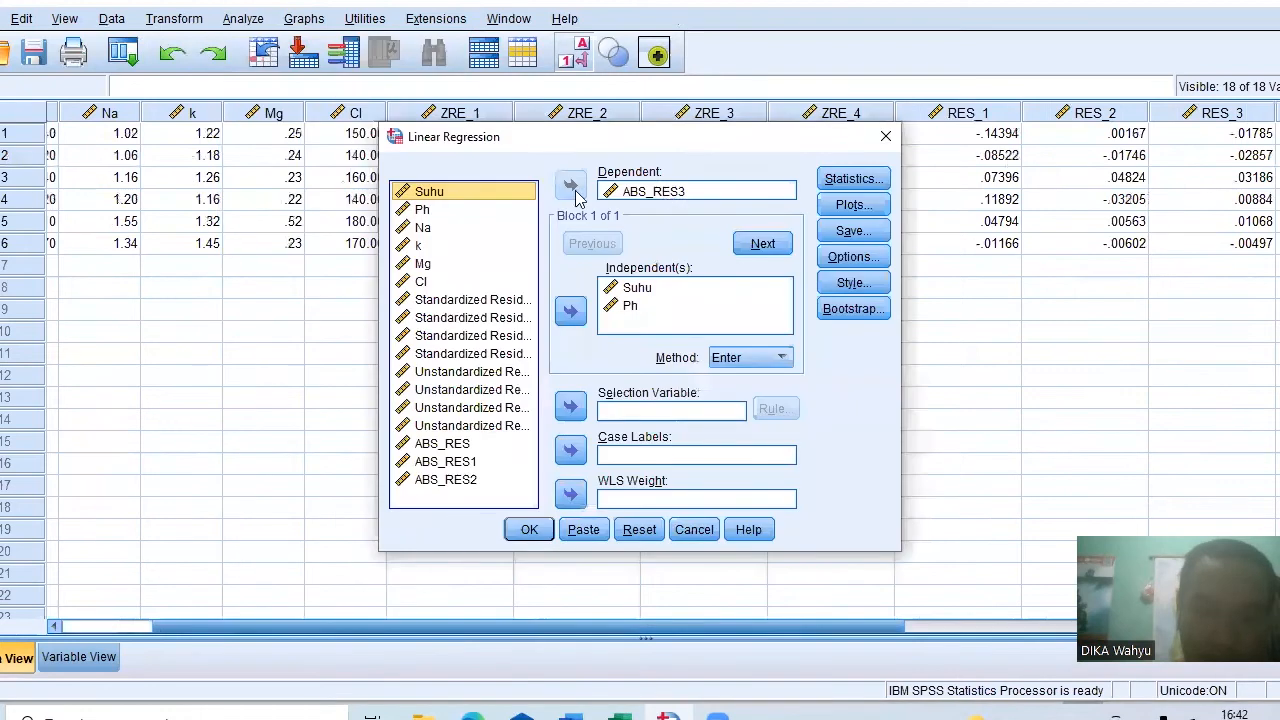
{"action": "left_click", "coordinate": [573, 196]}
{"action": "key", "text": "space"}
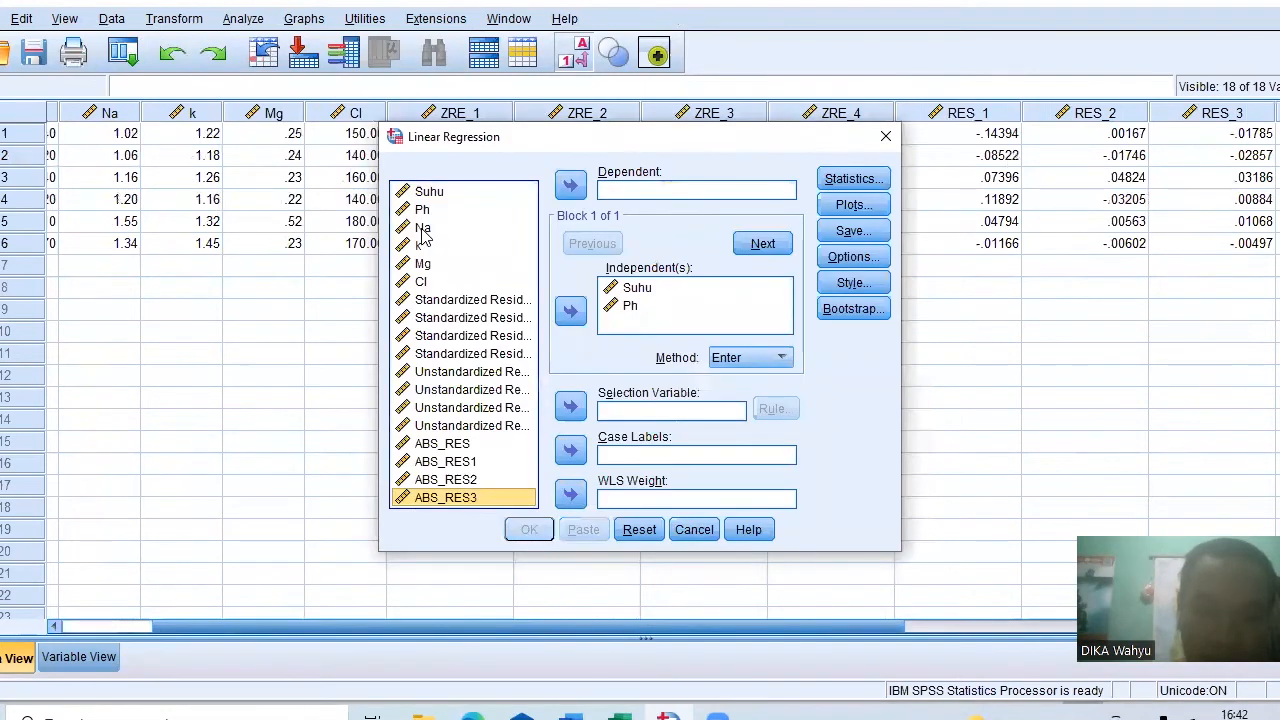
{"action": "left_click", "coordinate": [423, 229]}
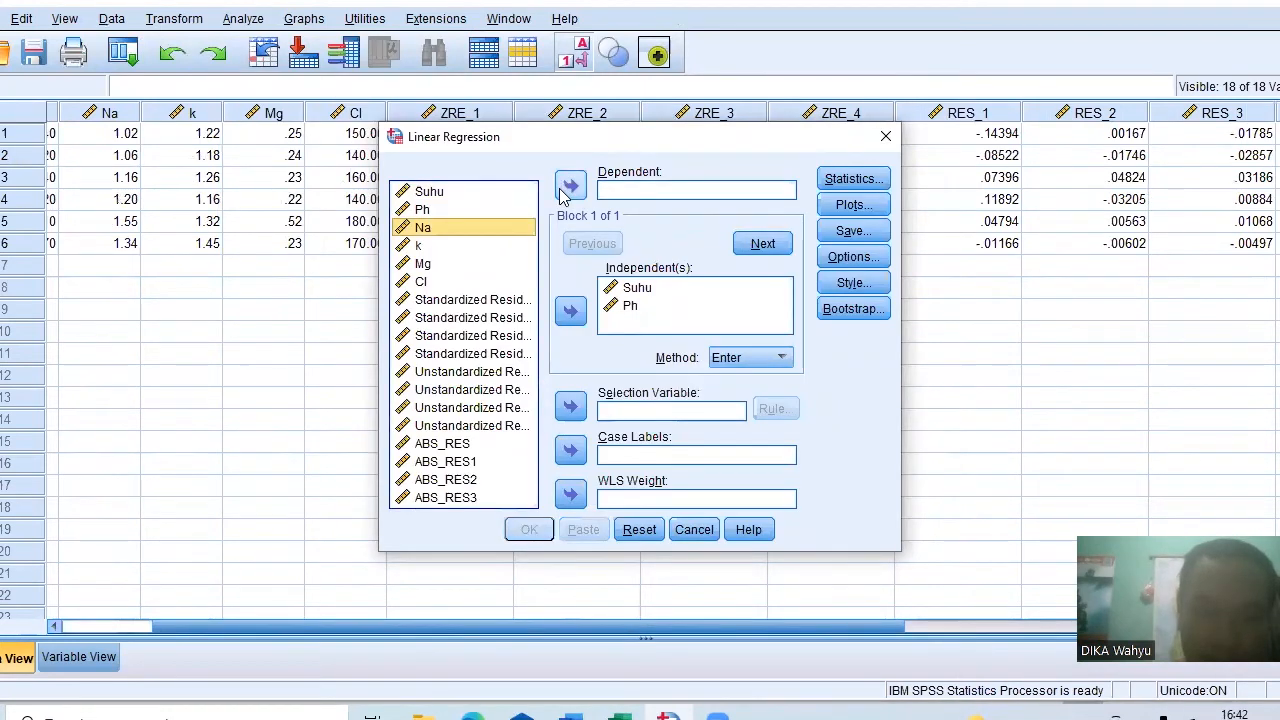
{"action": "left_click", "coordinate": [567, 187]}
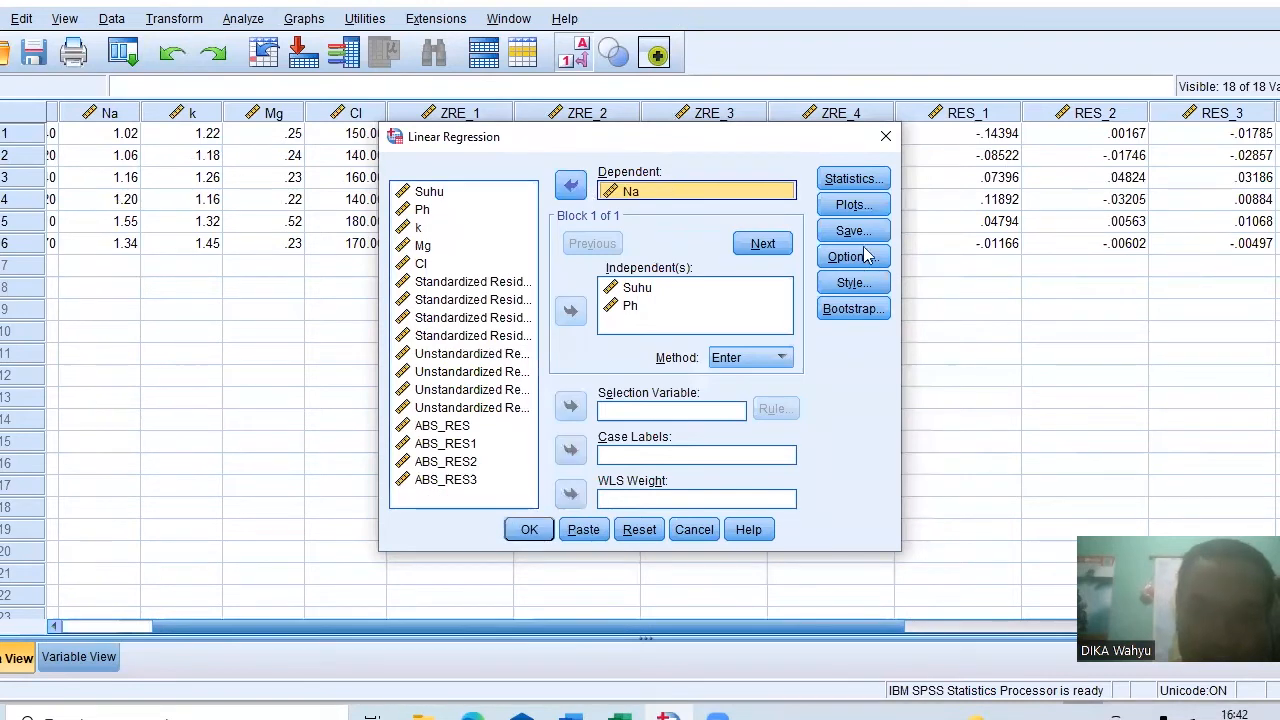
- Add collinearity diagnostics to the regression statistics
{"action": "left_click", "coordinate": [855, 180]}
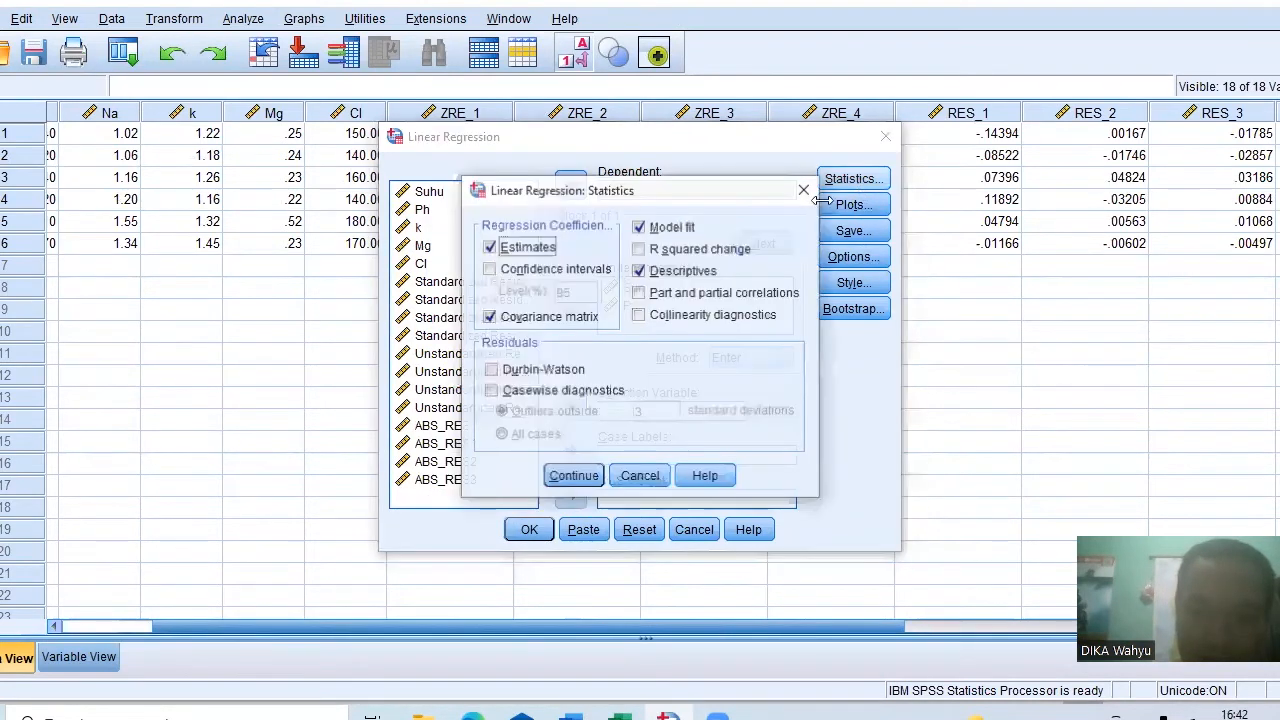
{"action": "left_click", "coordinate": [645, 322]}
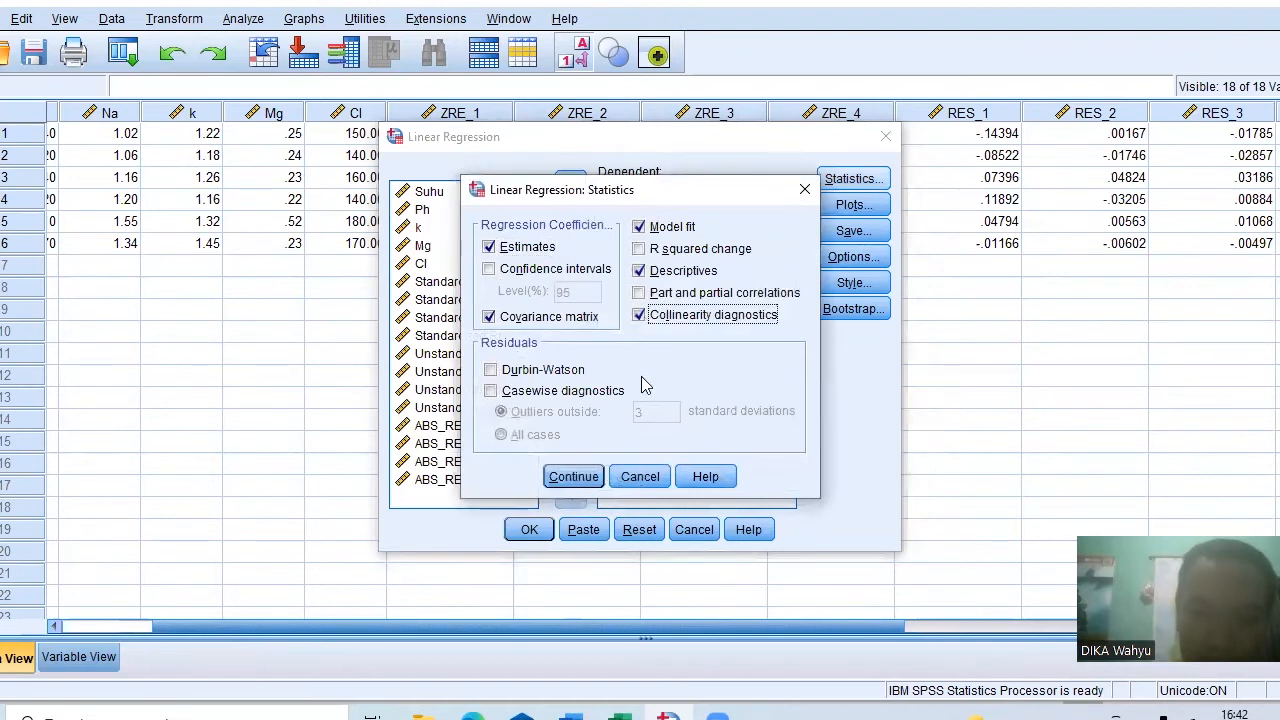
{"action": "left_click", "coordinate": [575, 480]}
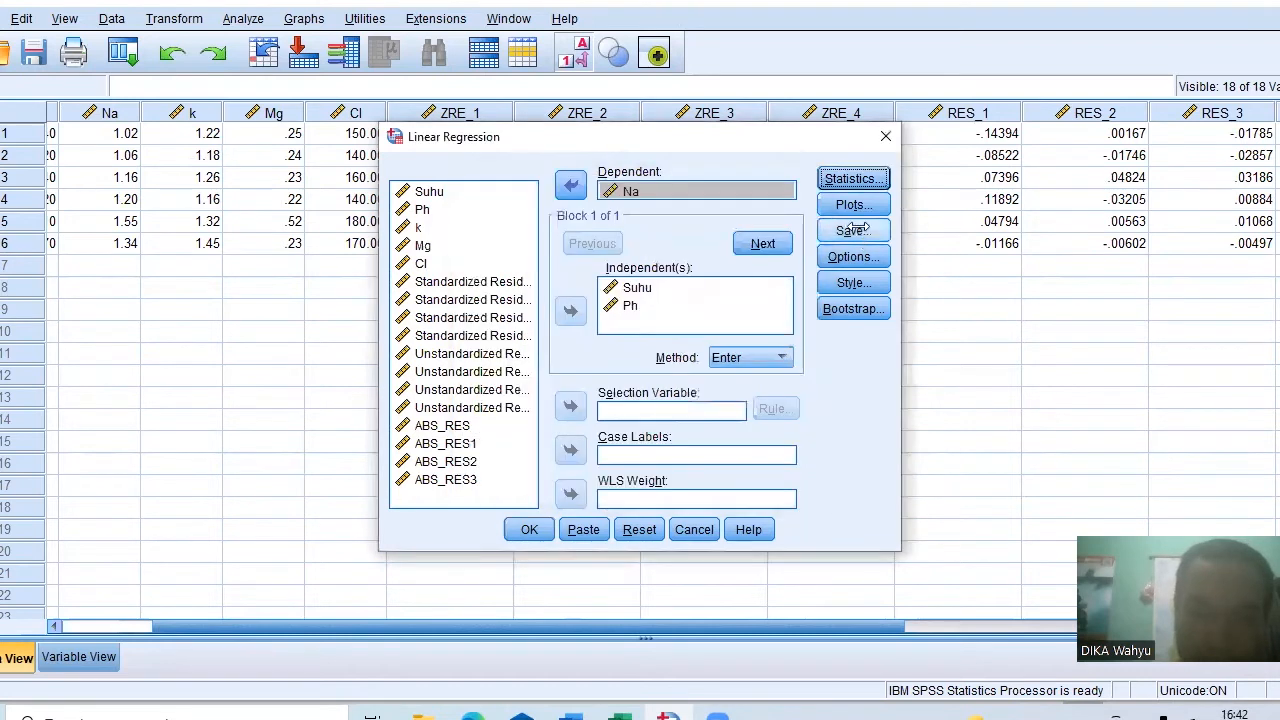
- Clear the scatterplot's Y and X variables, turn off the histogram and normal probability plot, and run the Na regression
{"action": "left_click", "coordinate": [855, 229]}
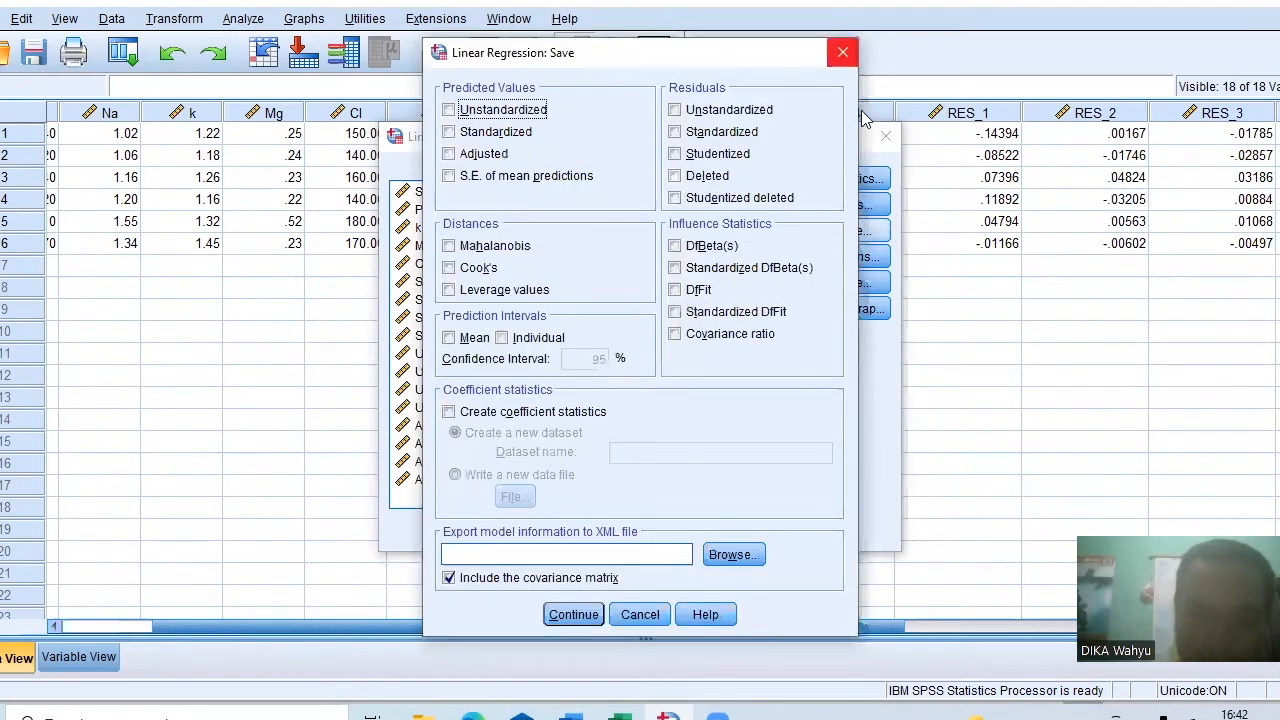
{"action": "key", "text": "Escape"}
{"action": "left_click", "coordinate": [860, 208]}
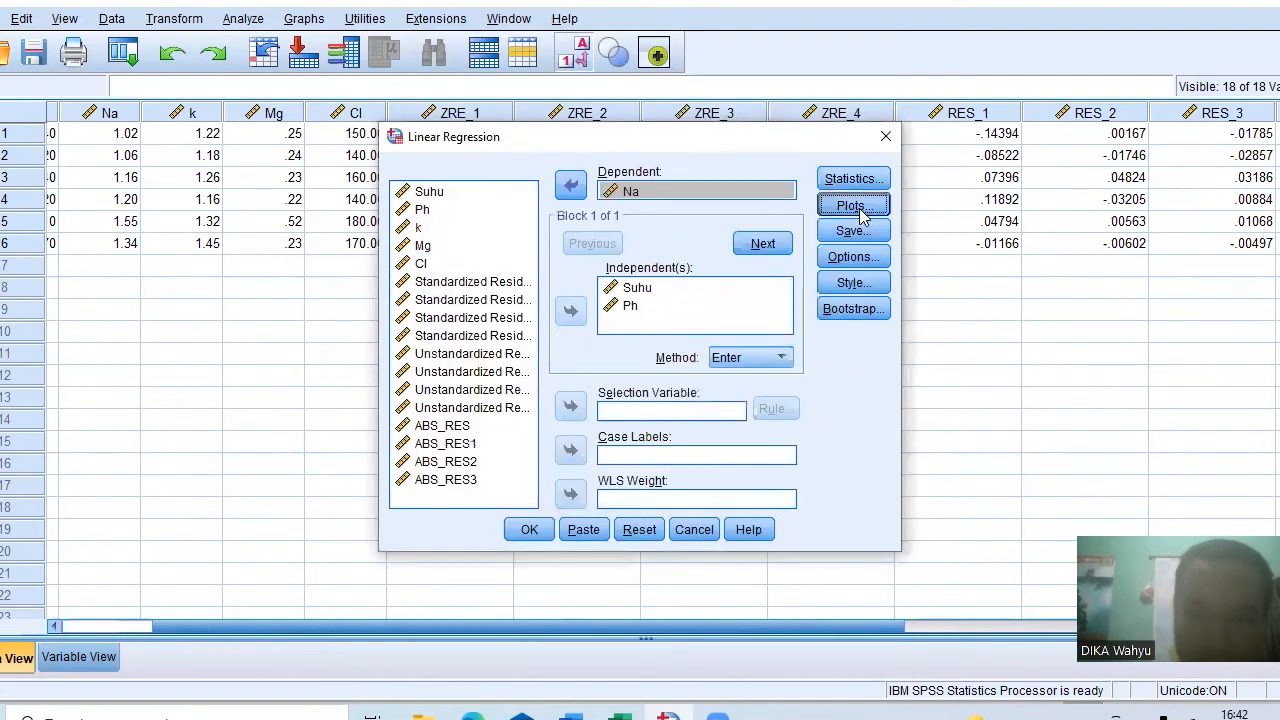
{"action": "left_click", "coordinate": [735, 308]}
{"action": "left_click", "coordinate": [634, 303]}
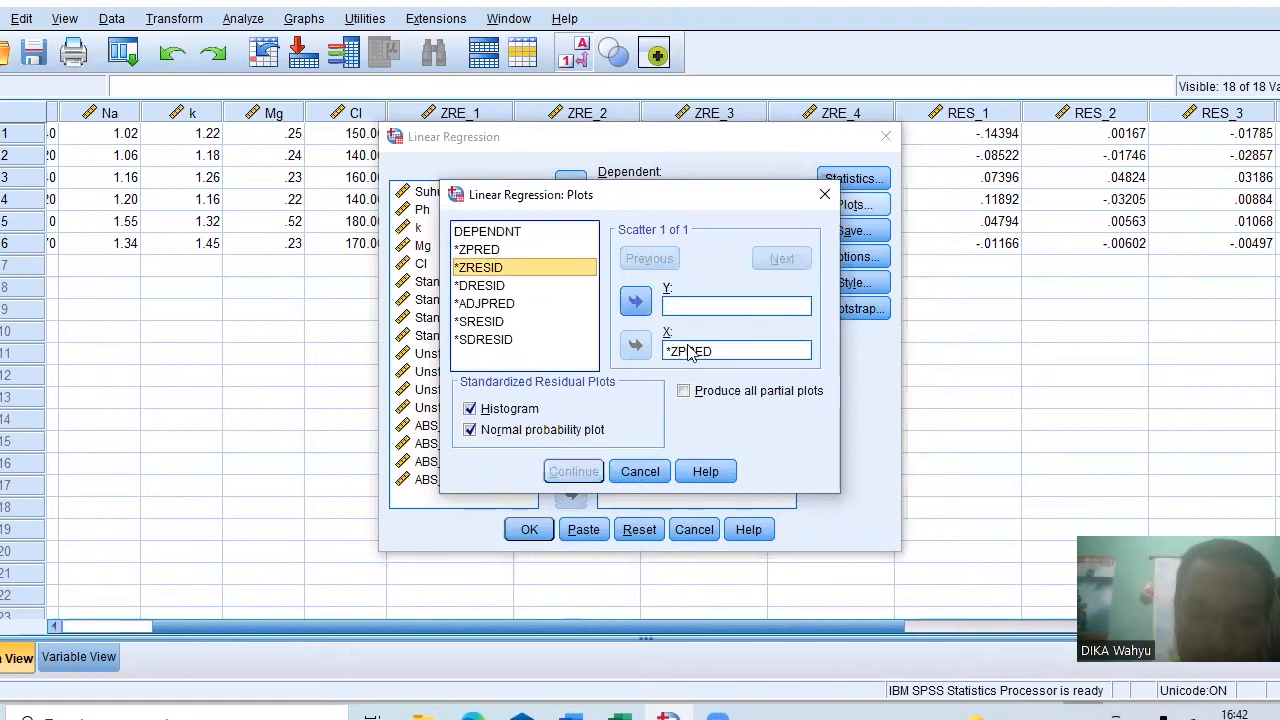
{"action": "left_click", "coordinate": [634, 346]}
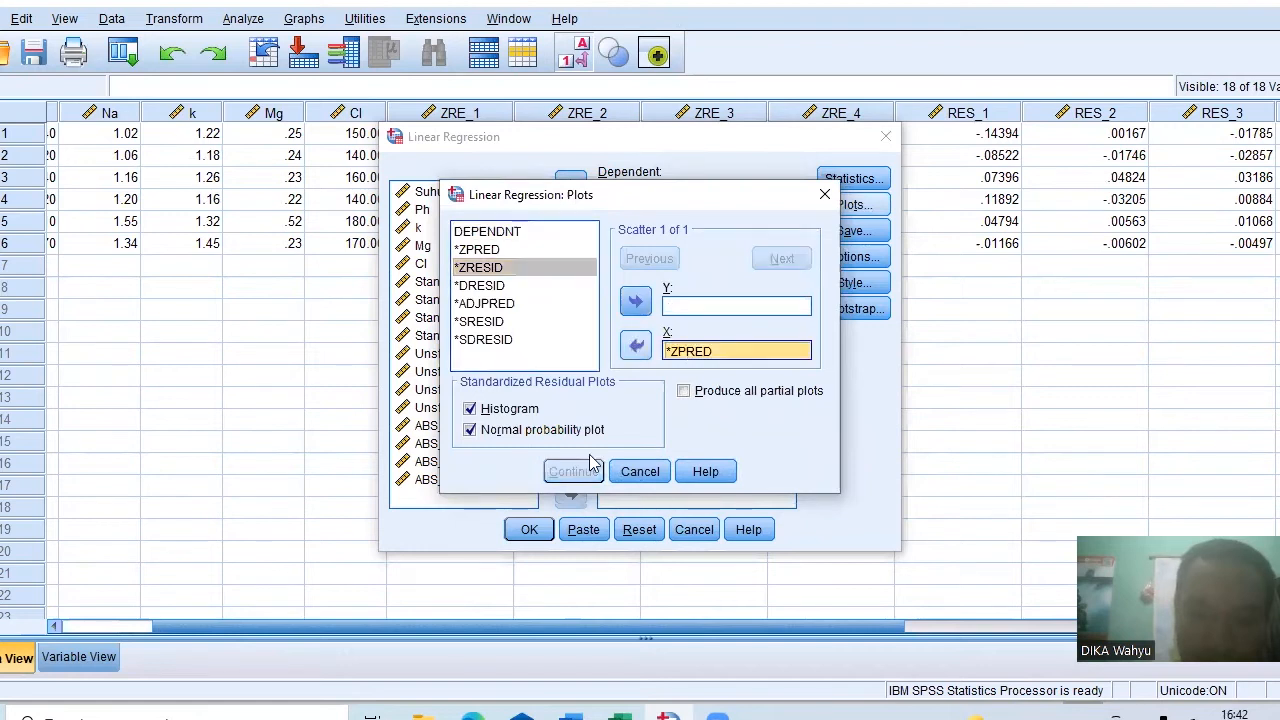
{"action": "left_click", "coordinate": [470, 429]}
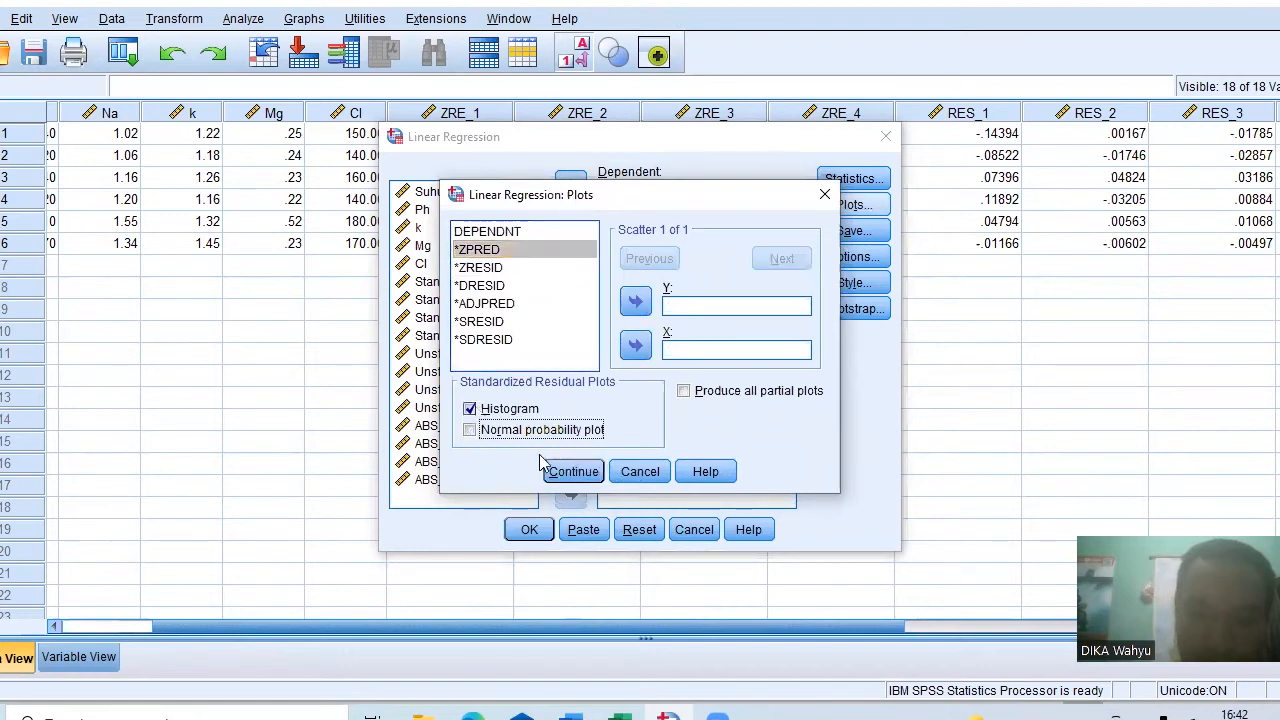
{"action": "left_click", "coordinate": [470, 409]}
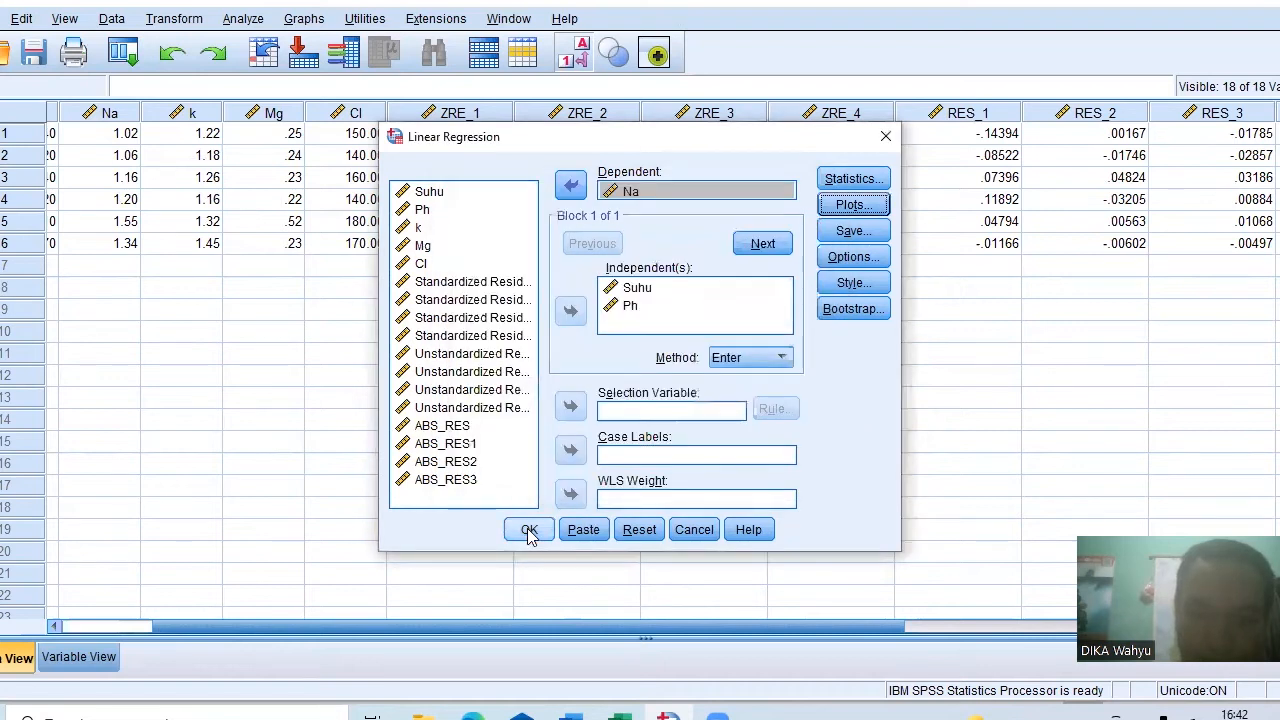
{"action": "left_click", "coordinate": [529, 533]}
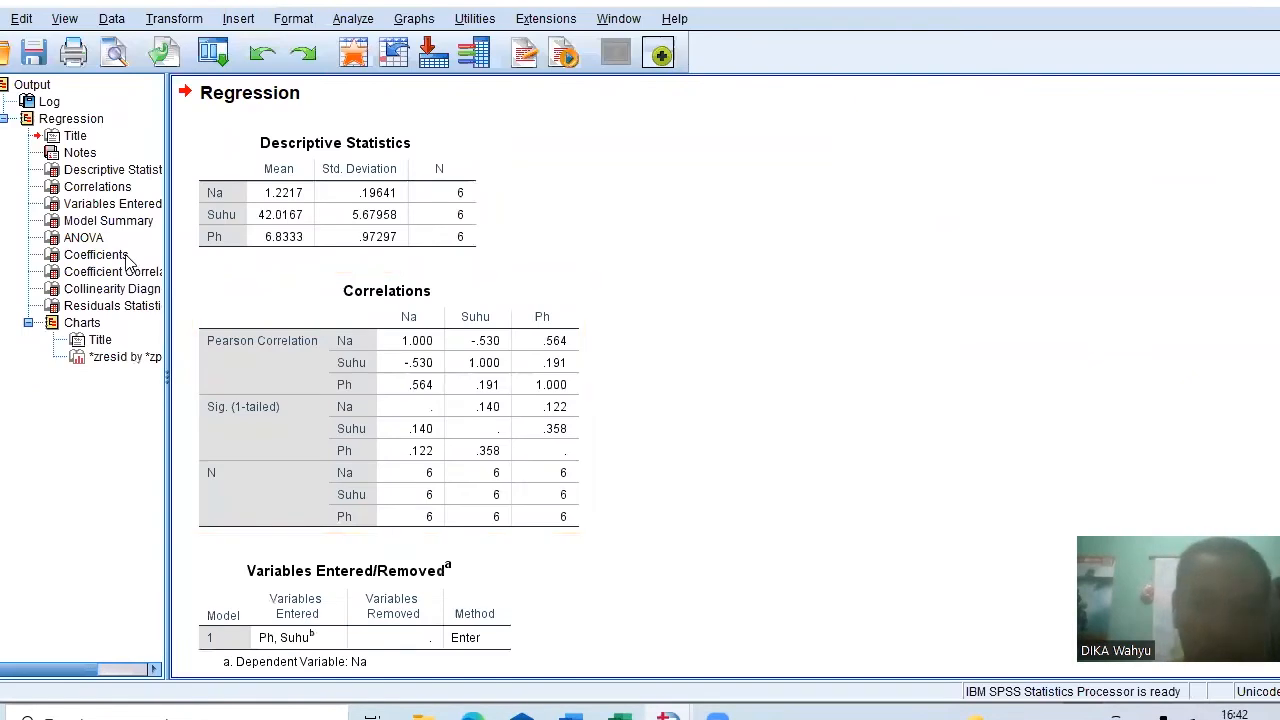
- Go to the Coefficients table with the collinearity statistics for Na and copy it
{"action": "left_click", "coordinate": [96, 255]}
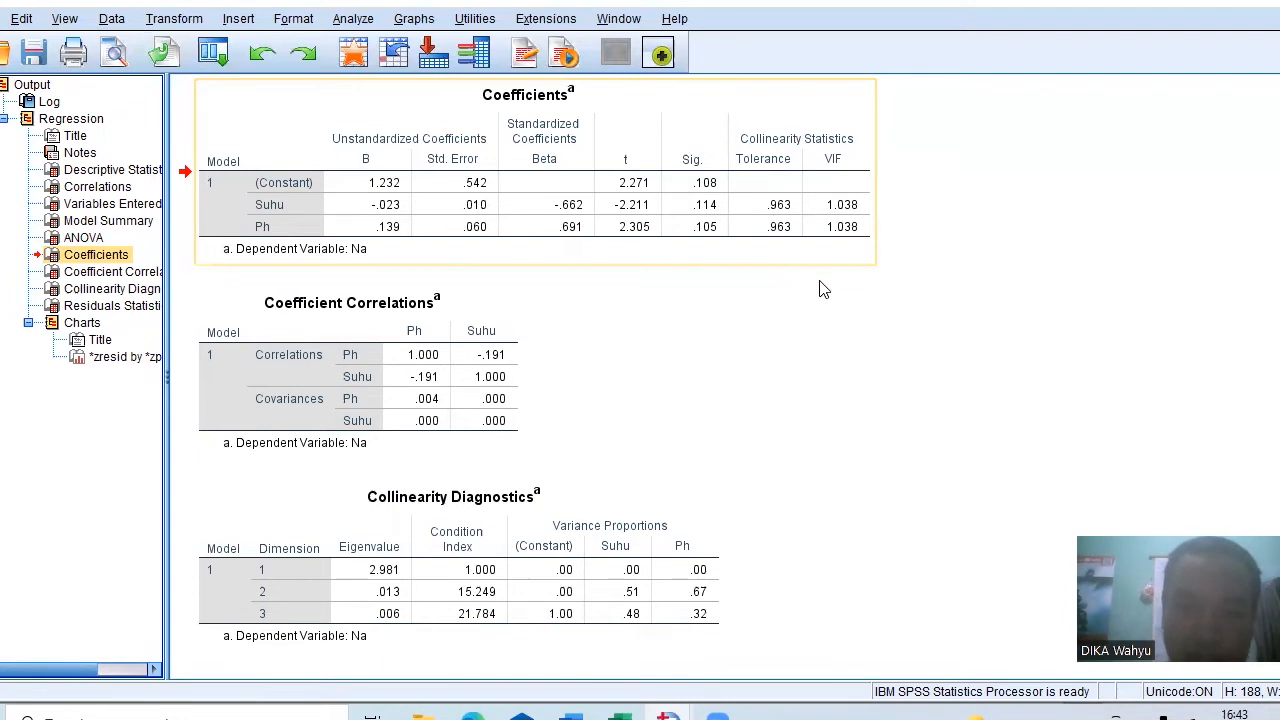
{"action": "right_click", "coordinate": [786, 138]}
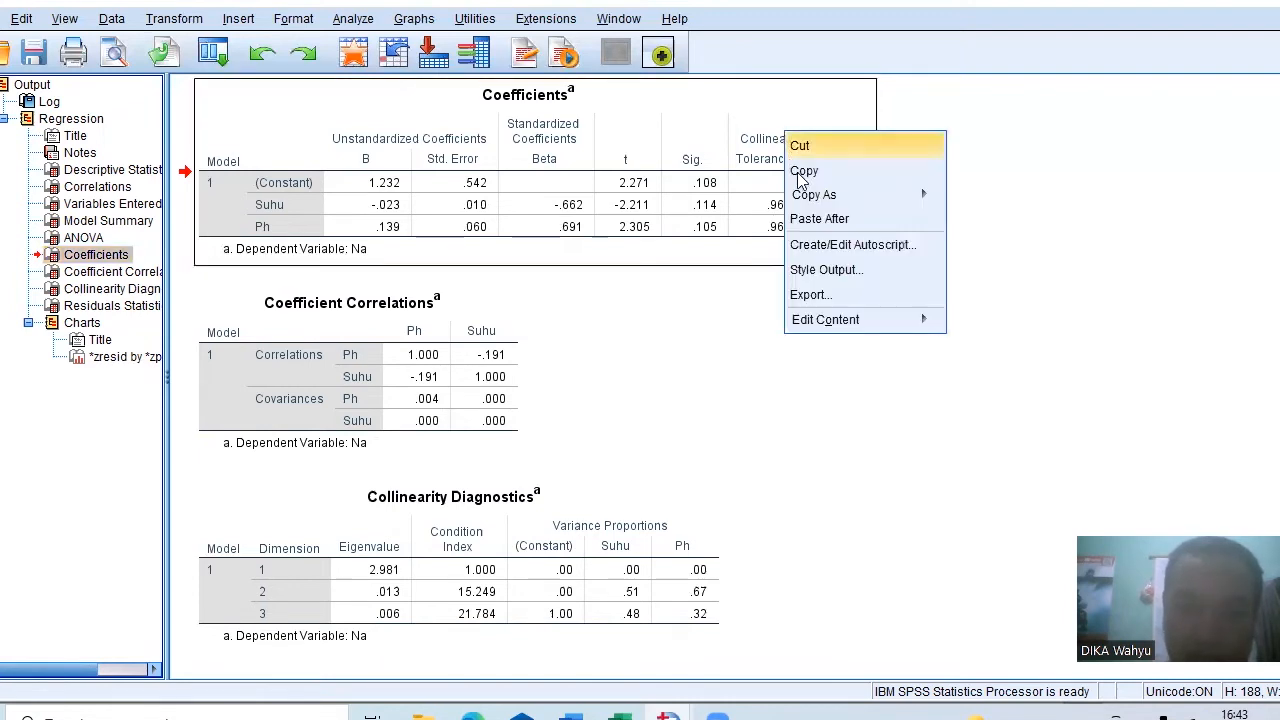
{"action": "left_click", "coordinate": [798, 172]}
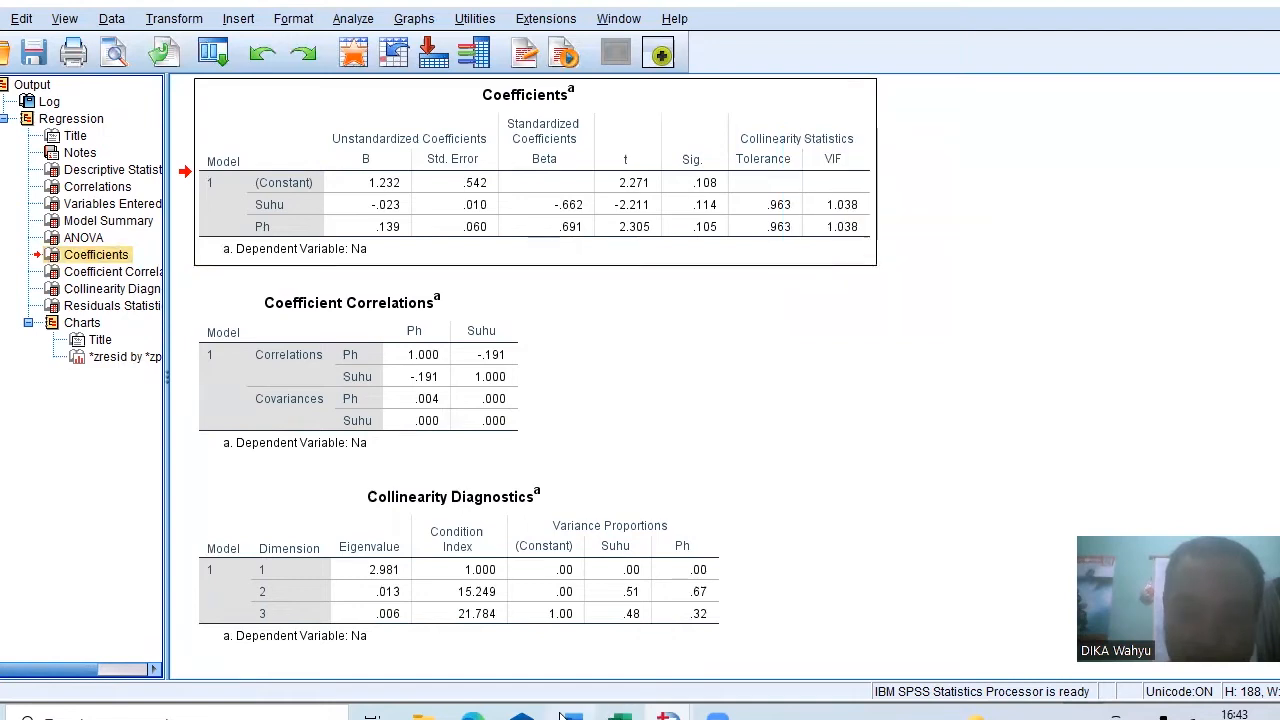
- Switch to the Word report and examine the multicollinearity Coefficients tables and written conclusions for Na and k
{"action": "left_click", "coordinate": [591, 703]}
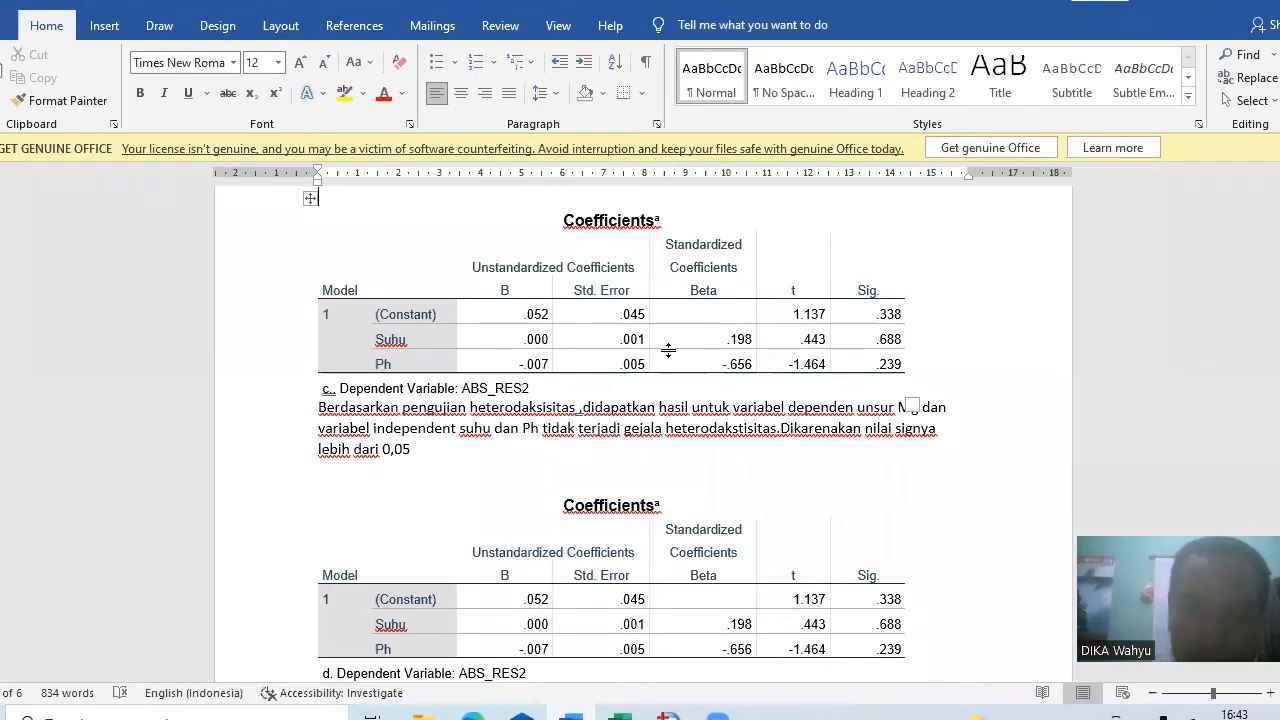
{"action": "left_click", "coordinate": [668, 350]}
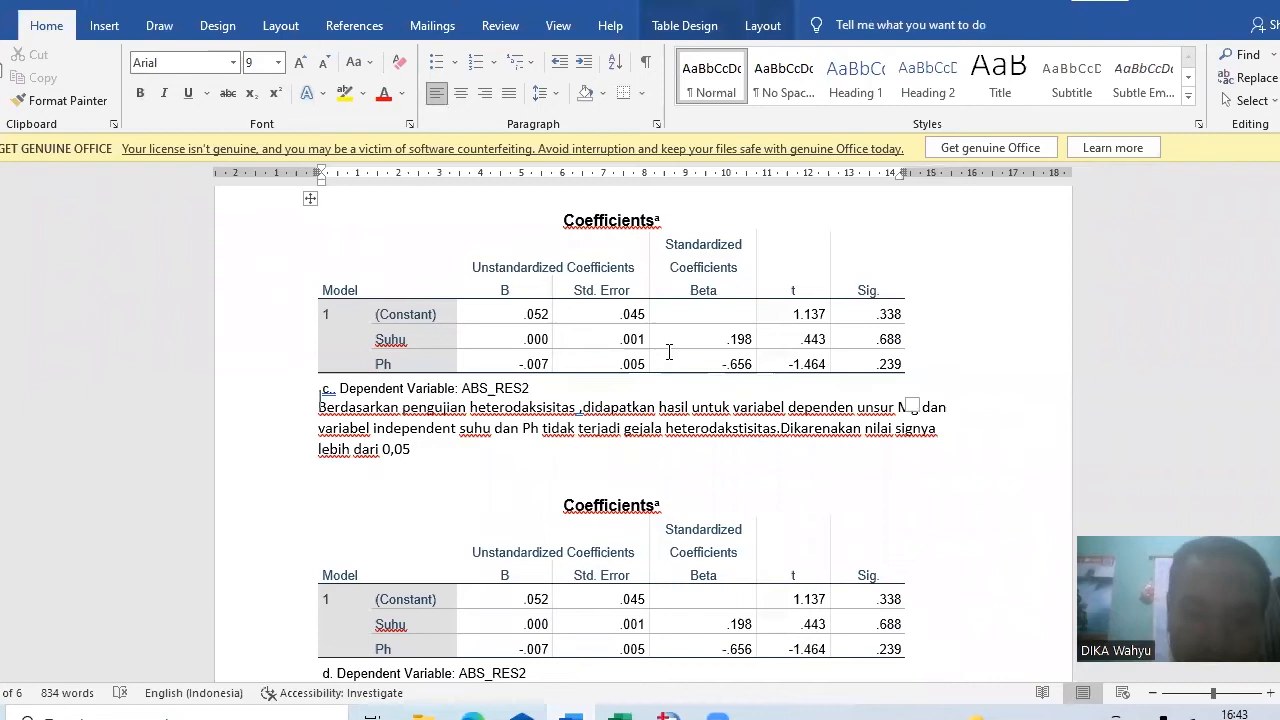
{"action": "key", "text": "ctrl+End"}
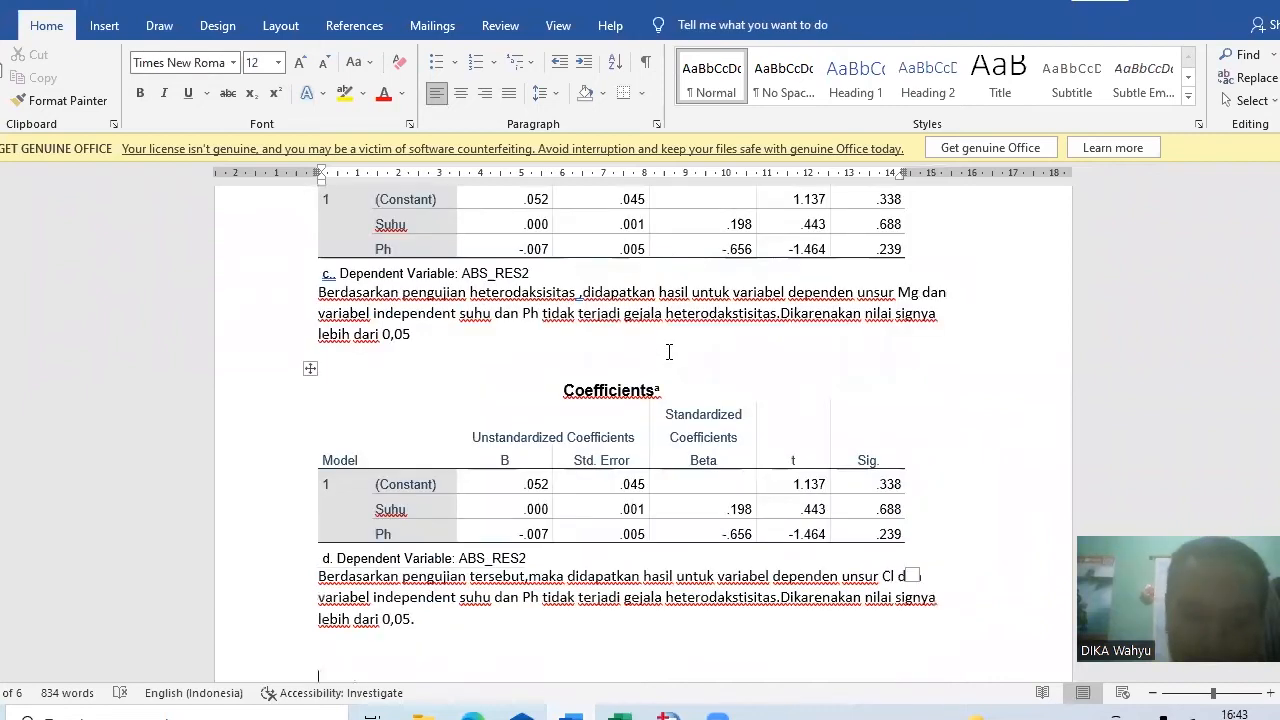
{"action": "key", "text": "Down"}
{"action": "key", "text": "Down"}
{"action": "key", "text": "Down"}
{"action": "key", "text": "Down"}
{"action": "key", "text": "Down"}
{"action": "key", "text": "Down"}
{"action": "key", "text": "Down"}
{"action": "key", "text": "Down"}
{"action": "key", "text": "Down"}
{"action": "key", "text": "Down"}
{"action": "key", "text": "Down"}
{"action": "key", "text": "Down"}
{"action": "key", "text": "Down"}
{"action": "key", "text": "Down"}
{"action": "key", "text": "Down"}
{"action": "key", "text": "Down"}
{"action": "key", "text": "Down"}
{"action": "key", "text": "Down"}
{"action": "key", "text": "Down"}
{"action": "key", "text": "Down"}
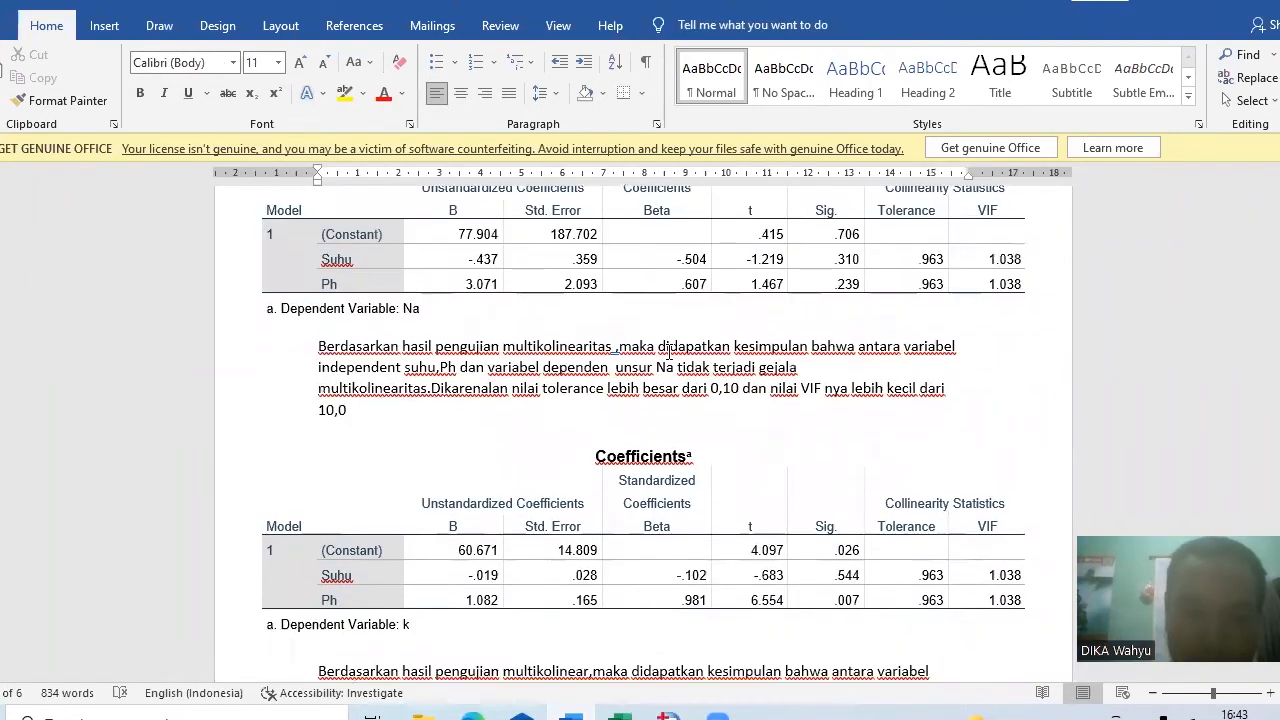
{"action": "key", "text": "Down"}
{"action": "key", "text": "Down"}
{"action": "key", "text": "Down"}
{"action": "key", "text": "Down"}
{"action": "key", "text": "Down"}
{"action": "key", "text": "Down"}
{"action": "key", "text": "Down"}
{"action": "key", "text": "Down"}
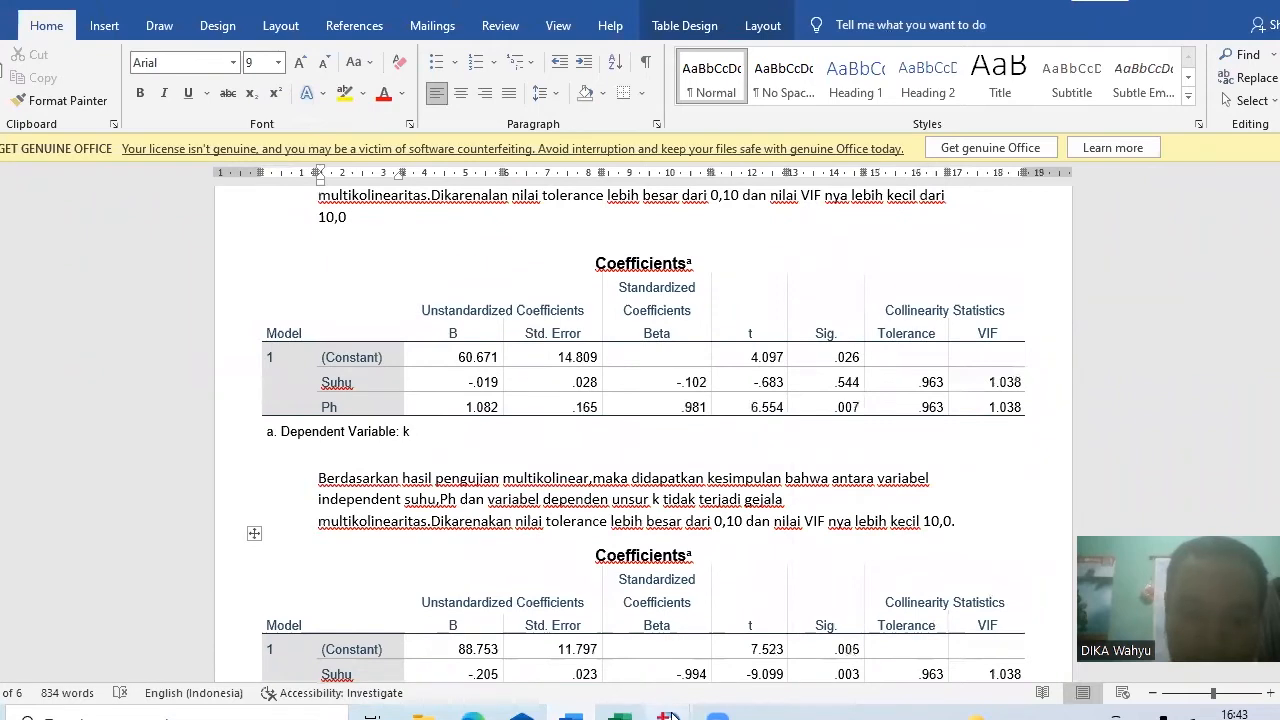
{"action": "mouse_move", "coordinate": [670, 716]}
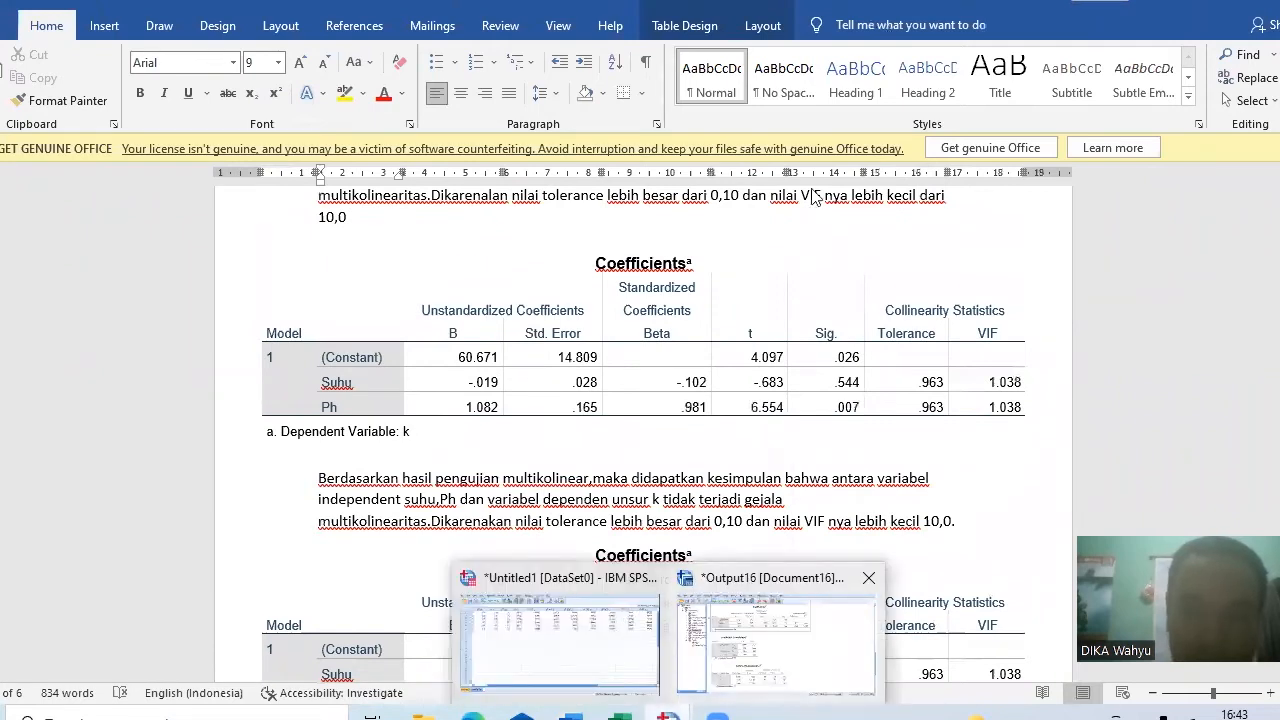
- Switch from the Word report to the Untitled1 dataset in SPSS Statistics
{"action": "left_click", "coordinate": [715, 644]}
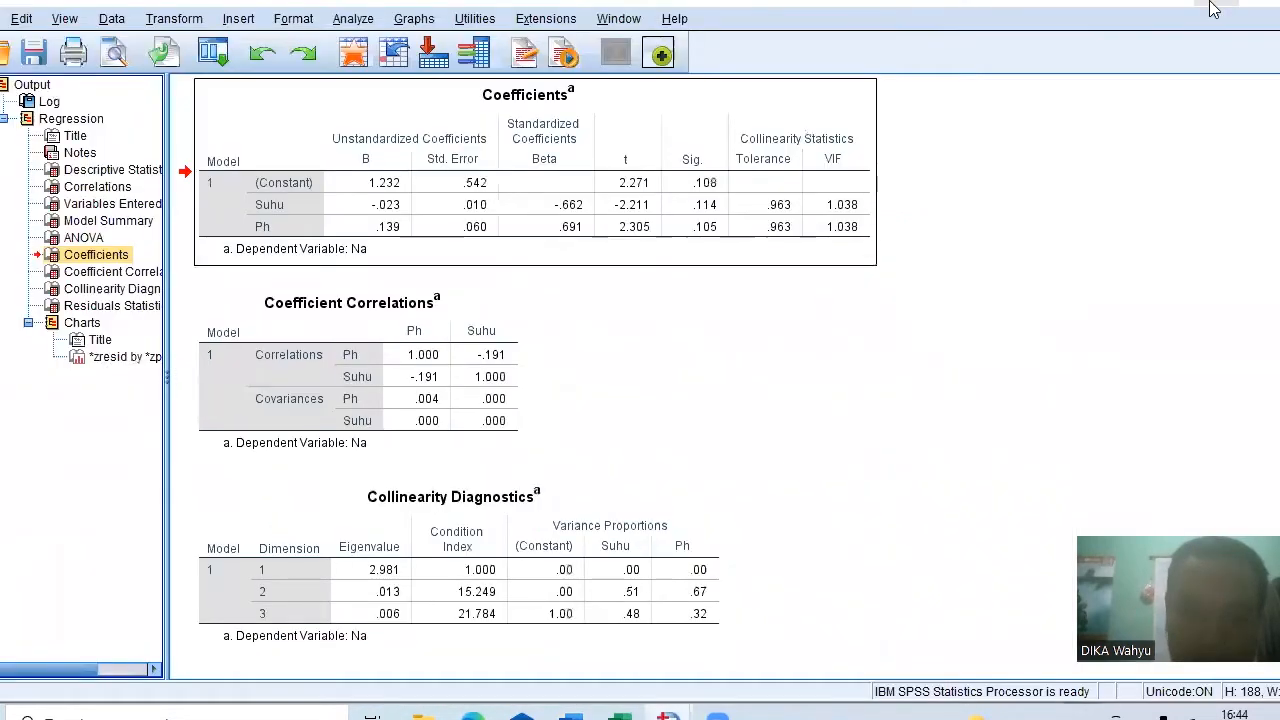
{"action": "left_click", "coordinate": [1212, 3]}
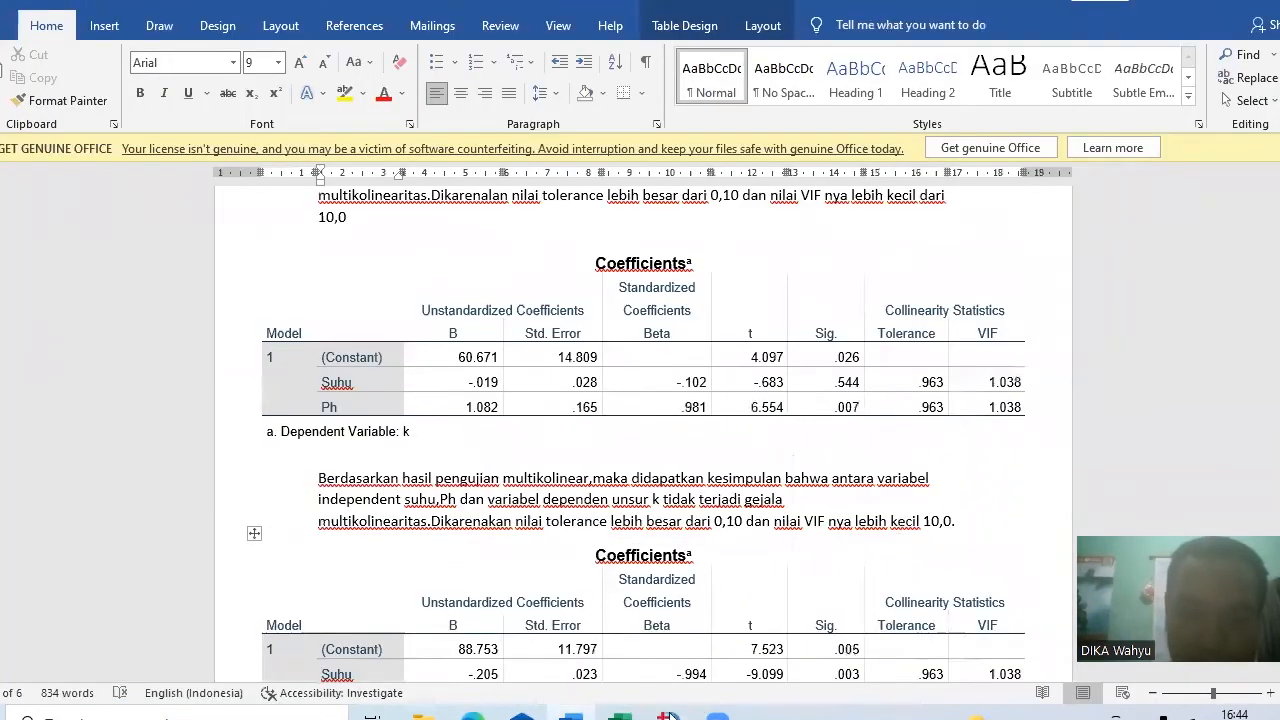
{"action": "mouse_move", "coordinate": [668, 716]}
{"action": "left_click", "coordinate": [587, 661]}
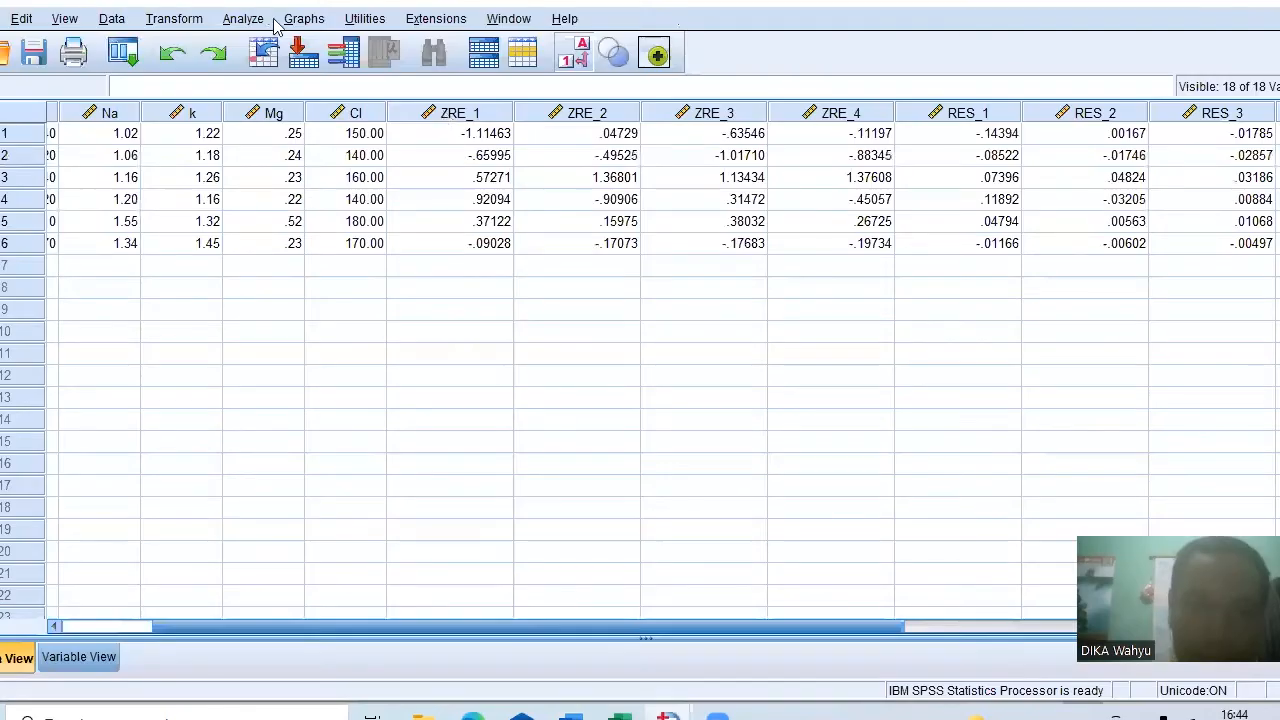
- Replace Na with k as the dependent variable of the linear regression on Suhu and Ph, and run it
{"action": "left_click", "coordinate": [243, 19]}
{"action": "mouse_move", "coordinate": [306, 270]}
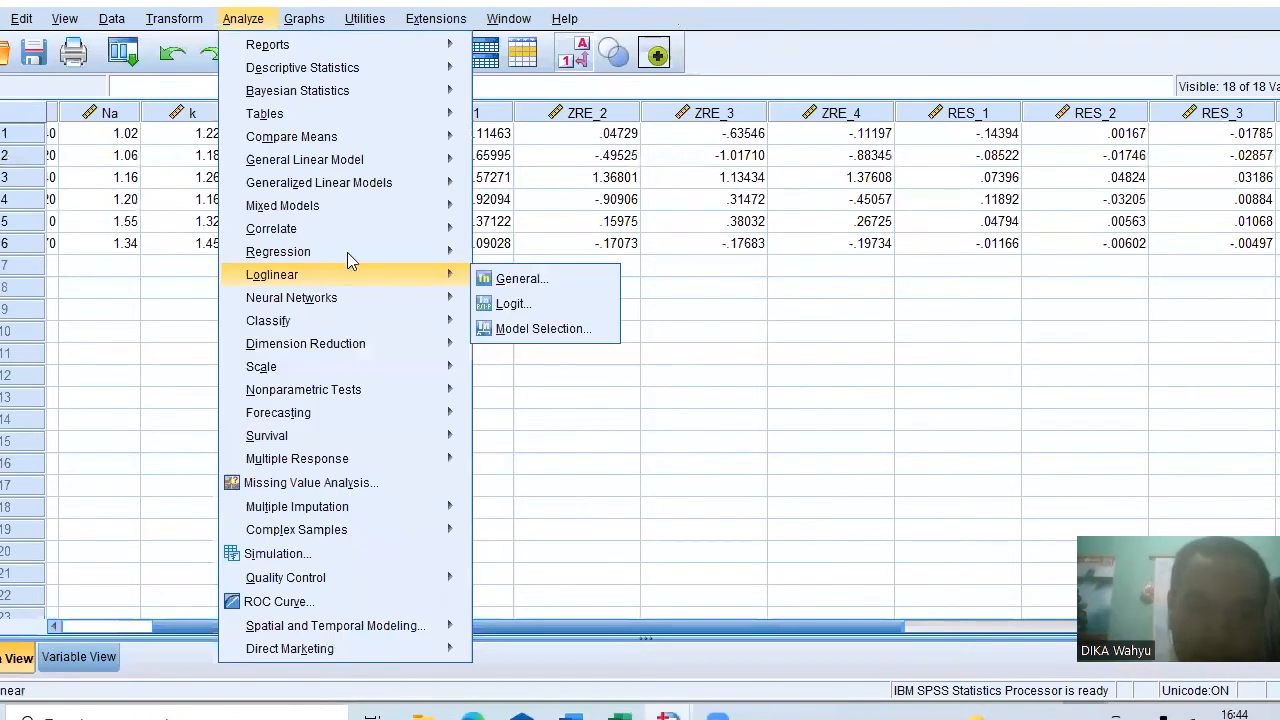
{"action": "mouse_move", "coordinate": [350, 252]}
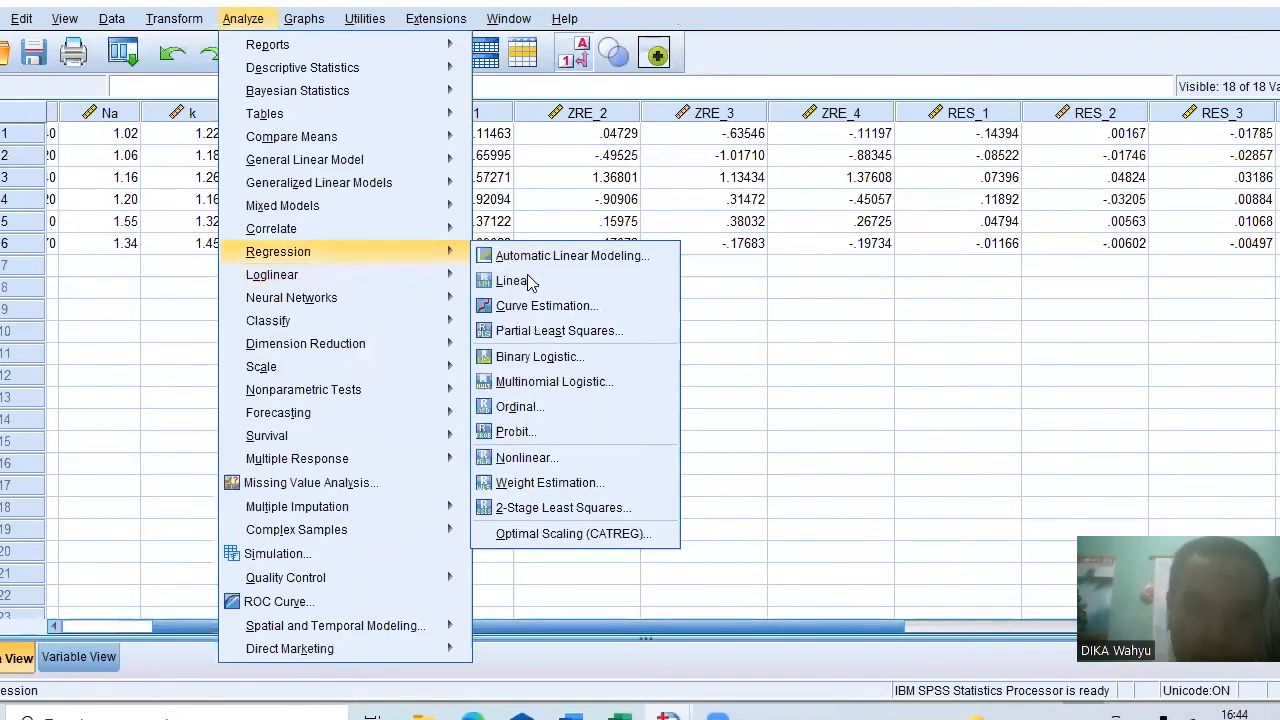
{"action": "left_click", "coordinate": [633, 279]}
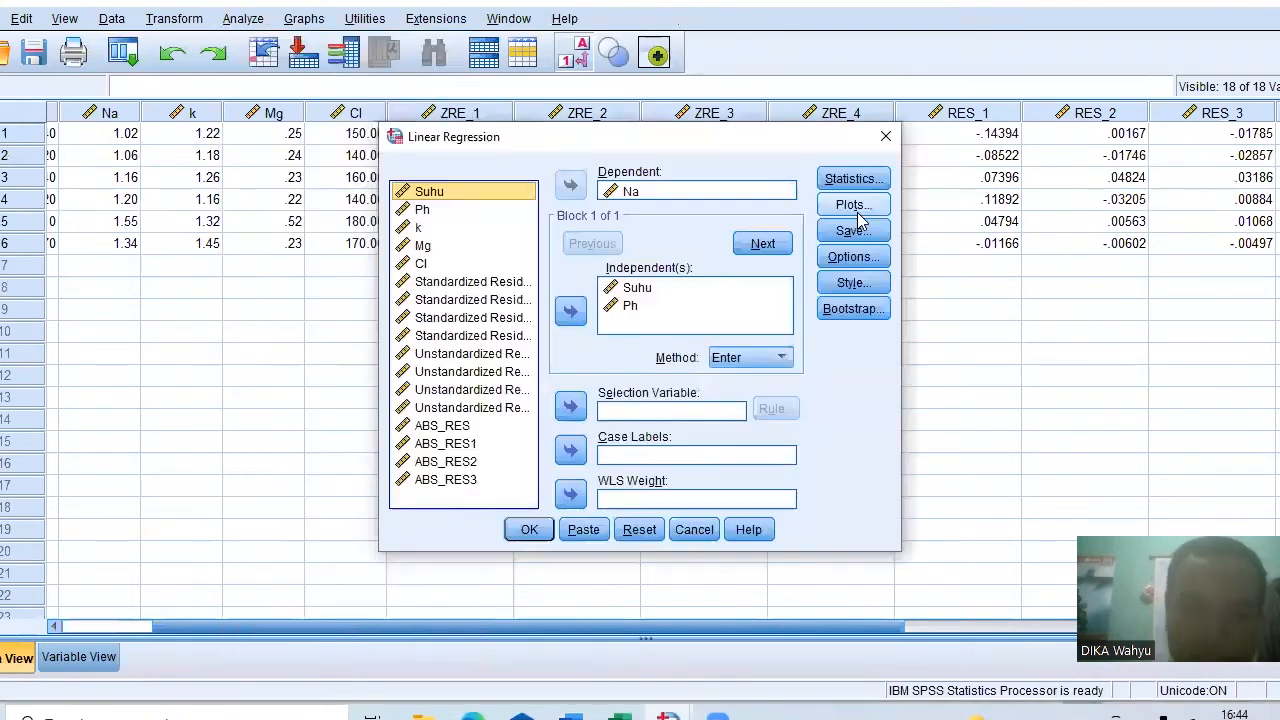
{"action": "left_click", "coordinate": [606, 191]}
{"action": "left_click", "coordinate": [578, 188]}
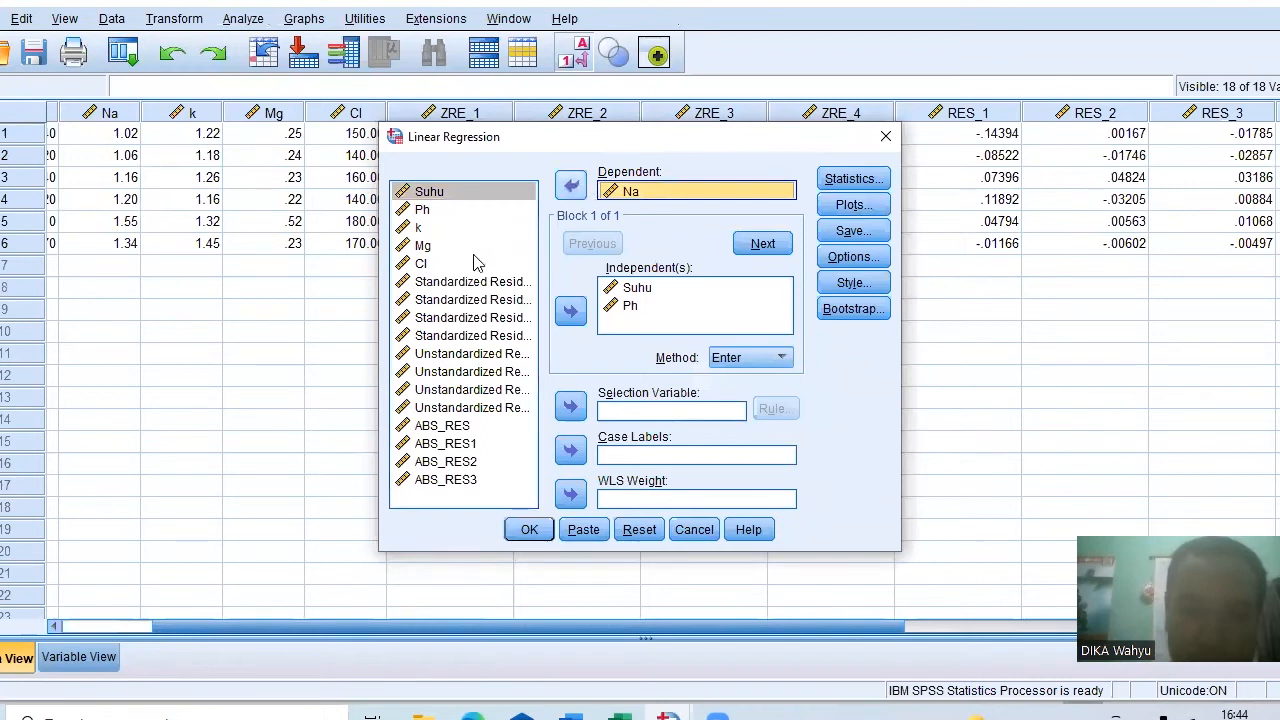
{"action": "left_click", "coordinate": [467, 246]}
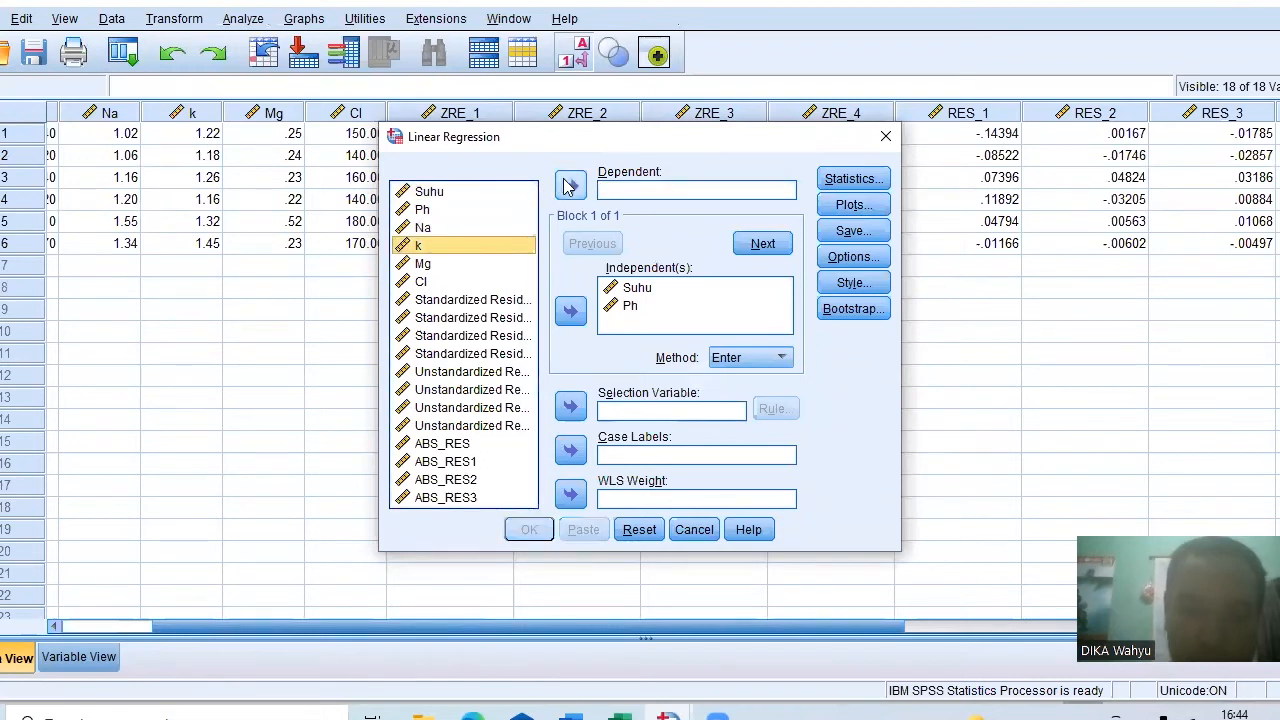
{"action": "left_click", "coordinate": [568, 186]}
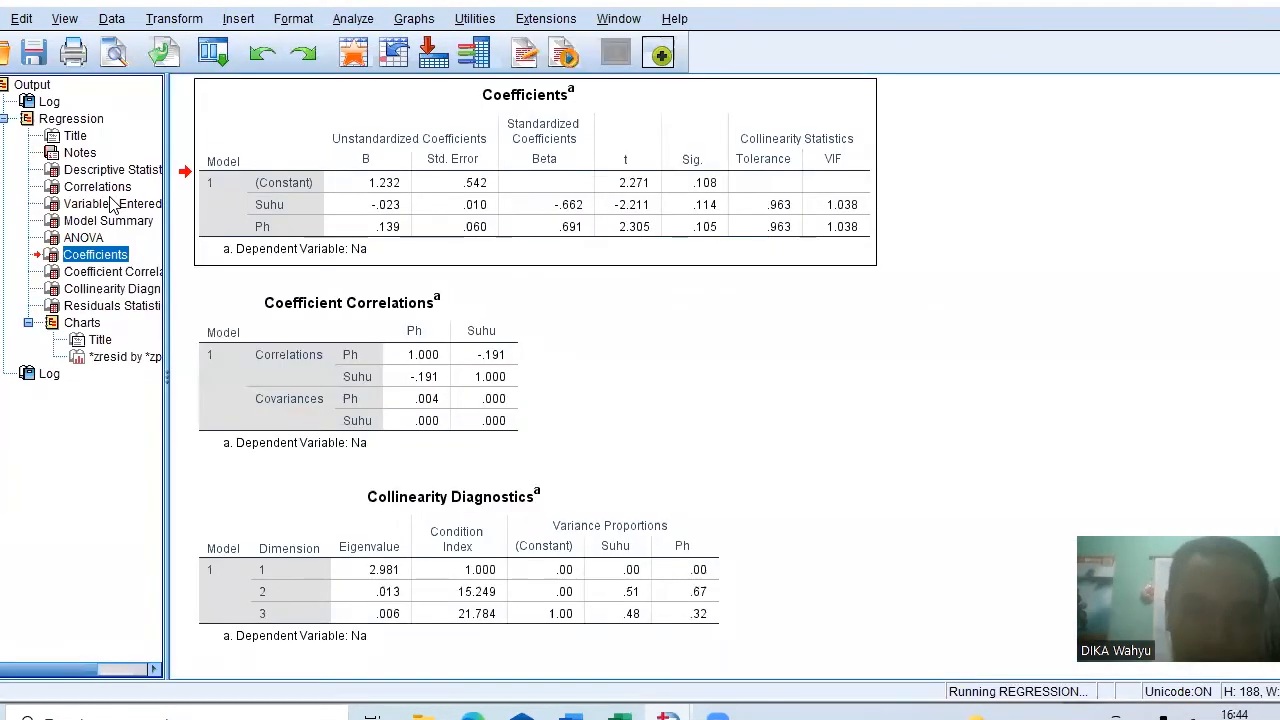
- Examine the Coefficients table with the collinearity statistics for the regression on dependent variable k
{"action": "left_click", "coordinate": [110, 204]}
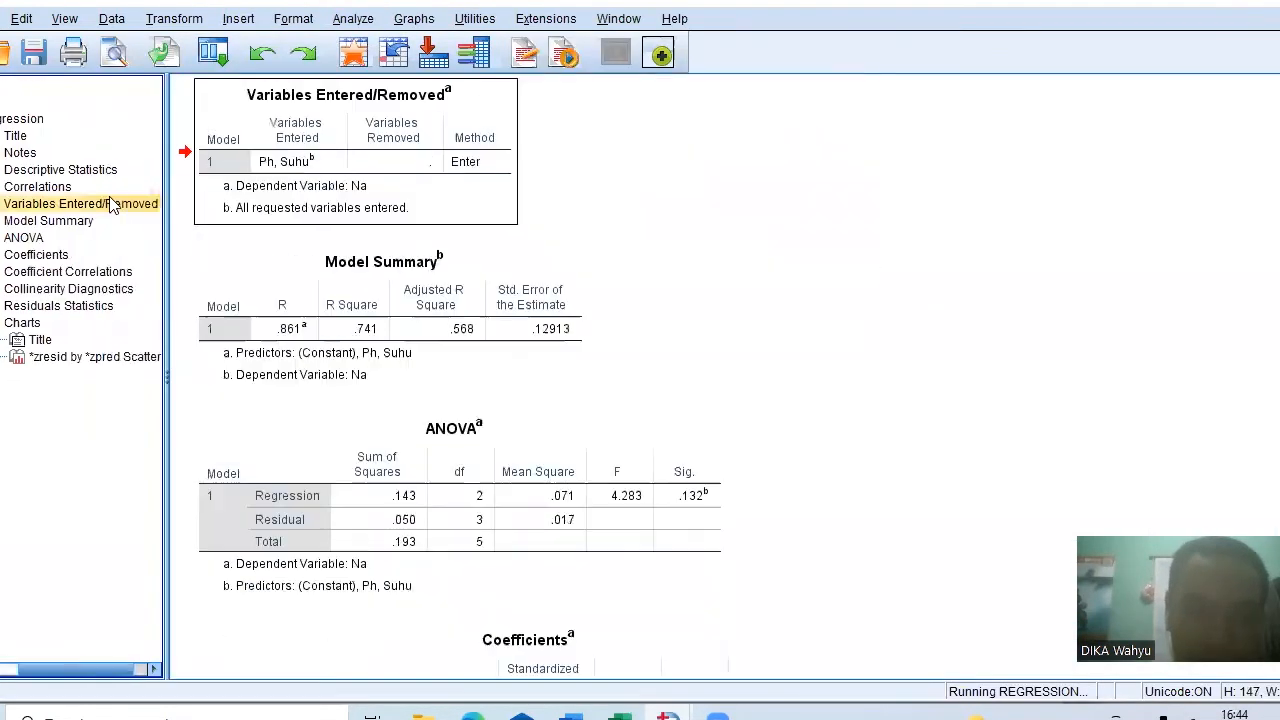
{"action": "left_click", "coordinate": [59, 258]}
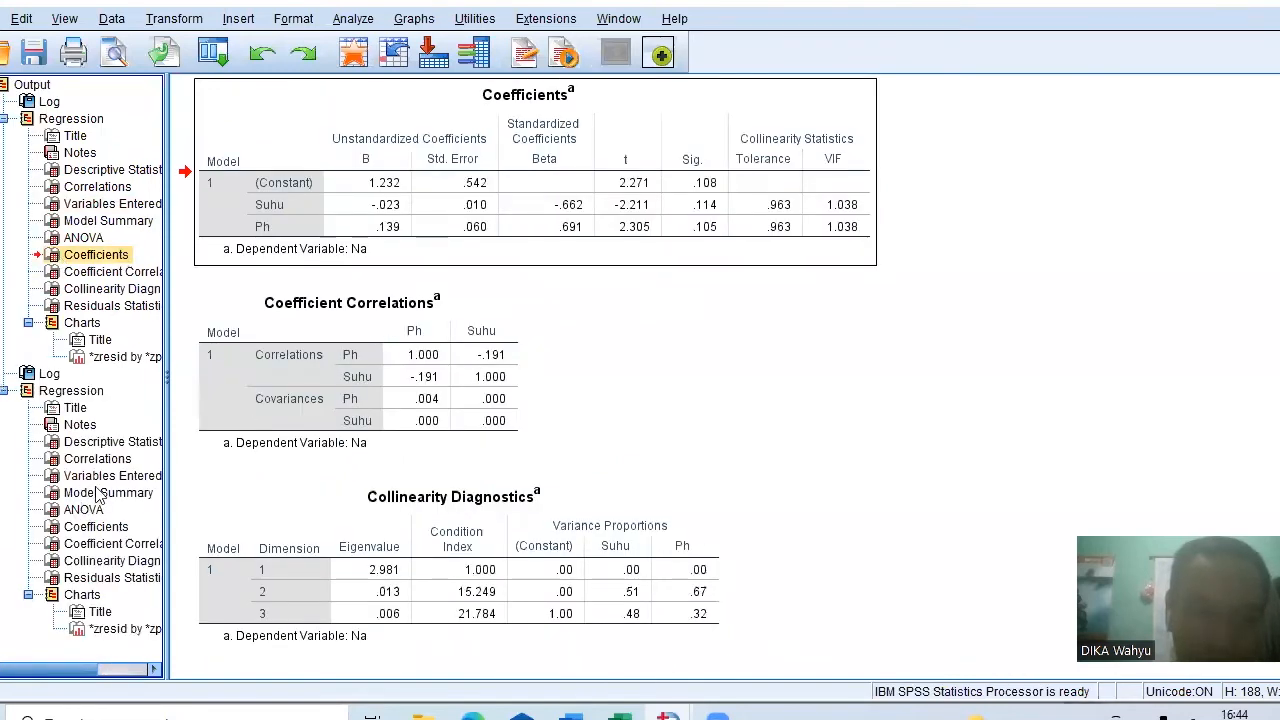
{"action": "left_click", "coordinate": [97, 528]}
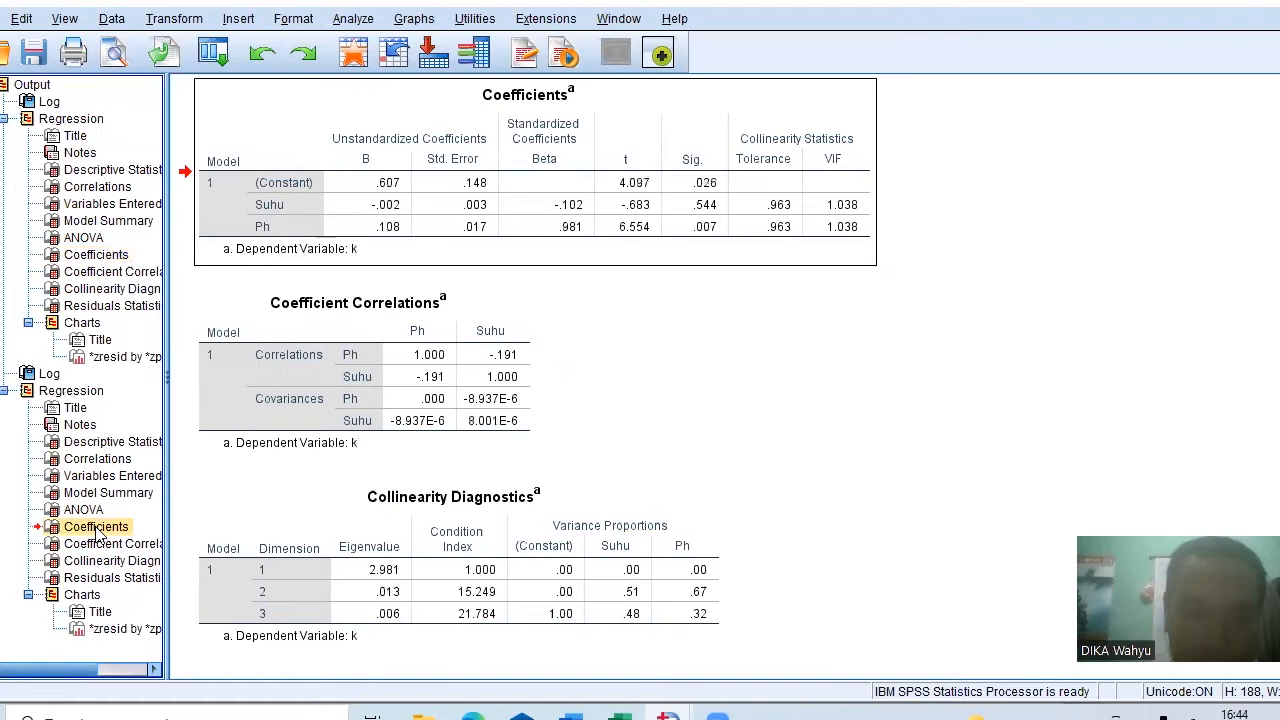
{"action": "left_click", "coordinate": [96, 528]}
{"action": "left_click", "coordinate": [345, 250]}
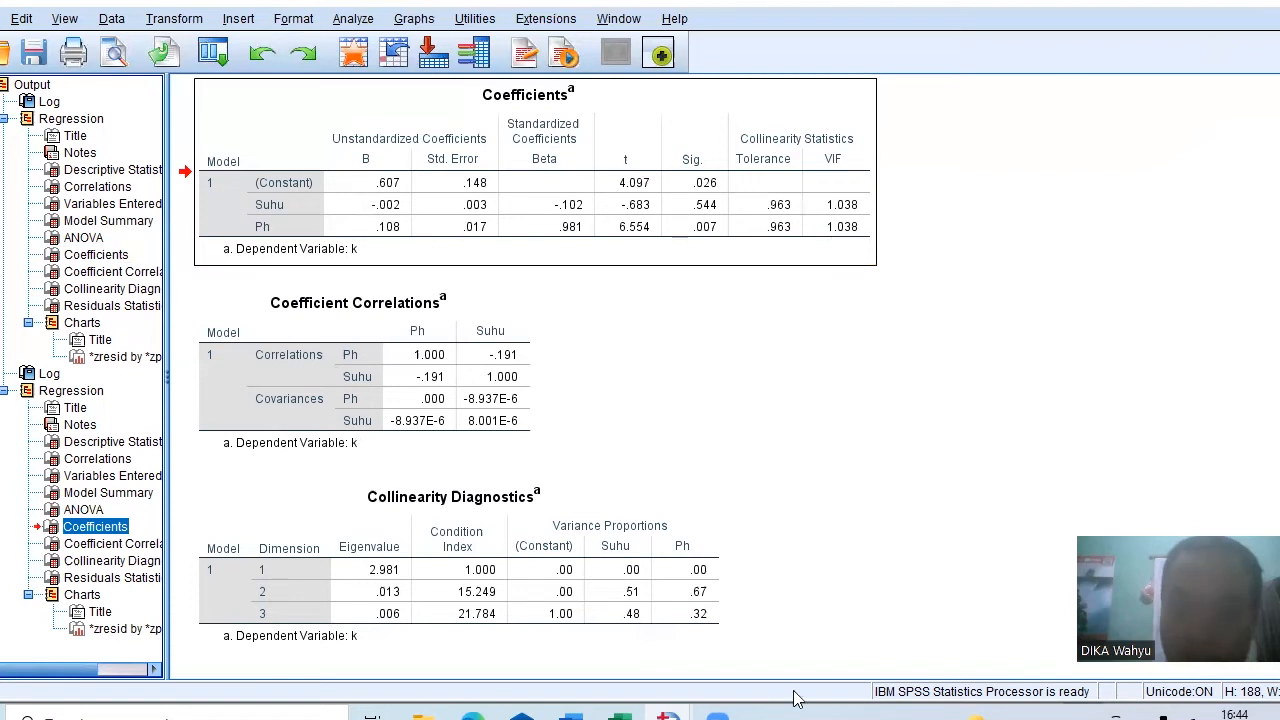
- Return to the dataset and run the linear regression on Suhu and Ph with Mg as the dependent variable instead of k
{"action": "left_click", "coordinate": [578, 716]}
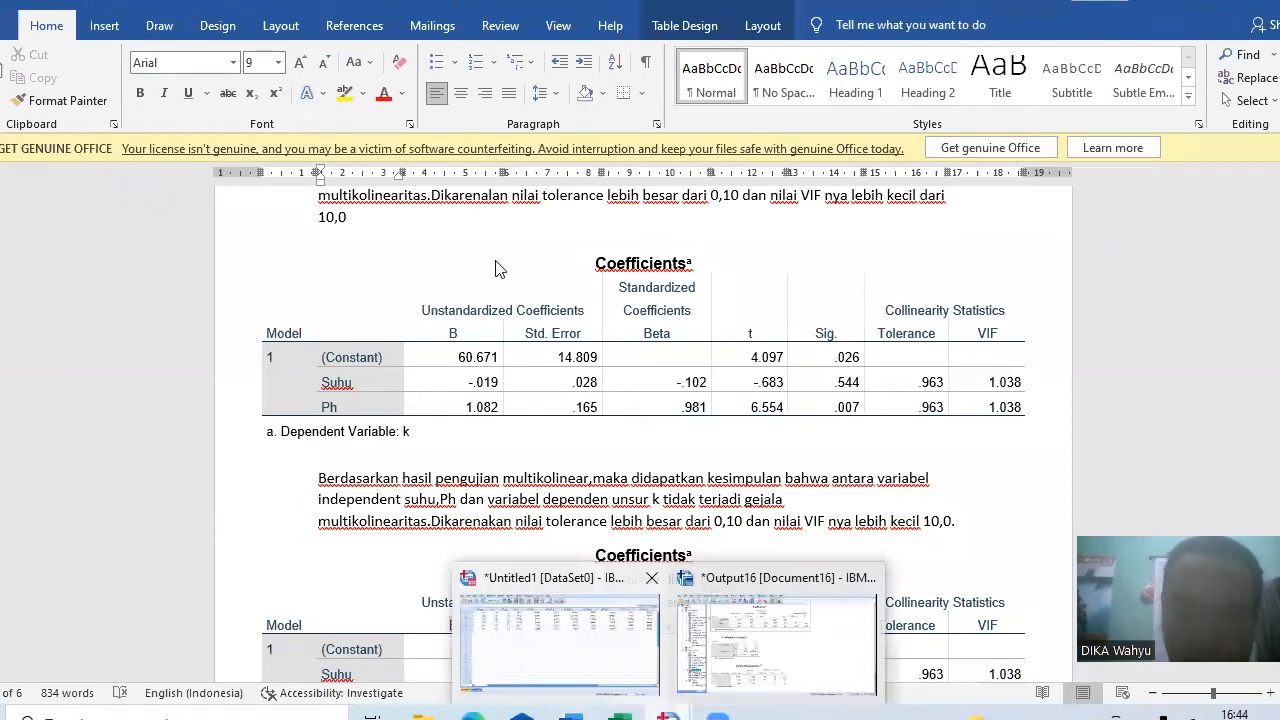
{"action": "key", "text": "alt+Tab"}
{"action": "left_click", "coordinate": [250, 20]}
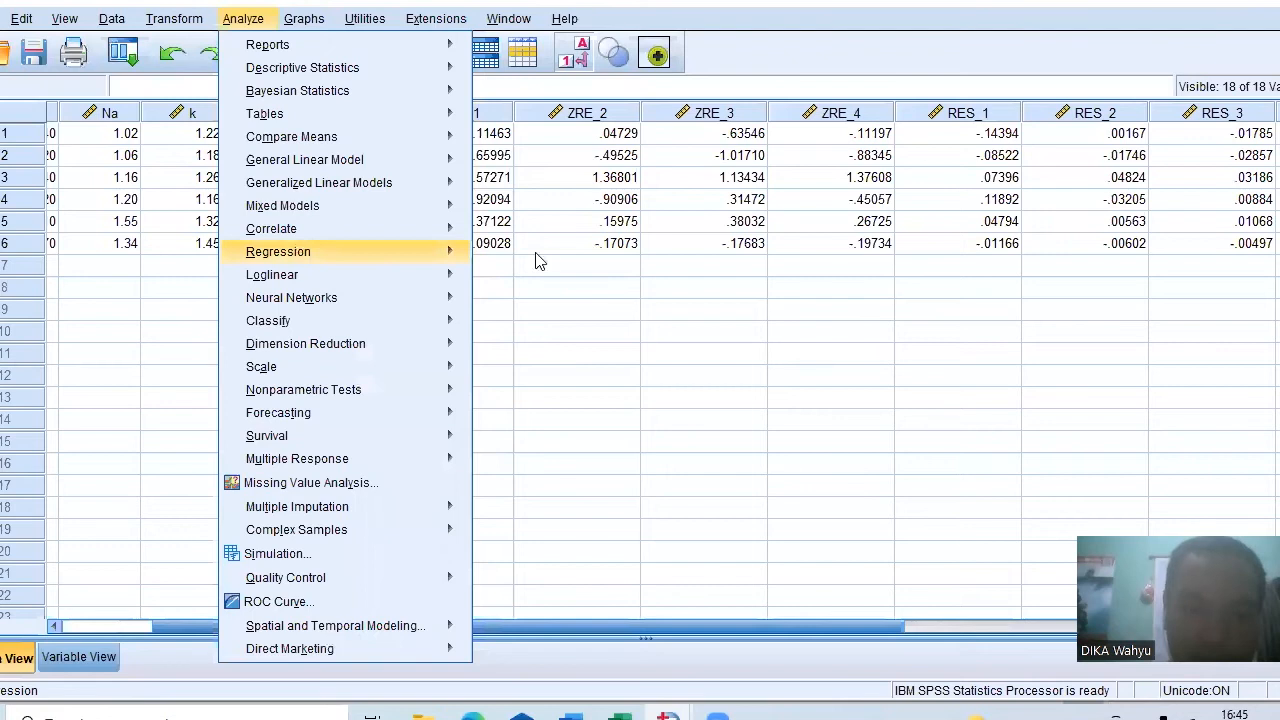
{"action": "mouse_move", "coordinate": [455, 252]}
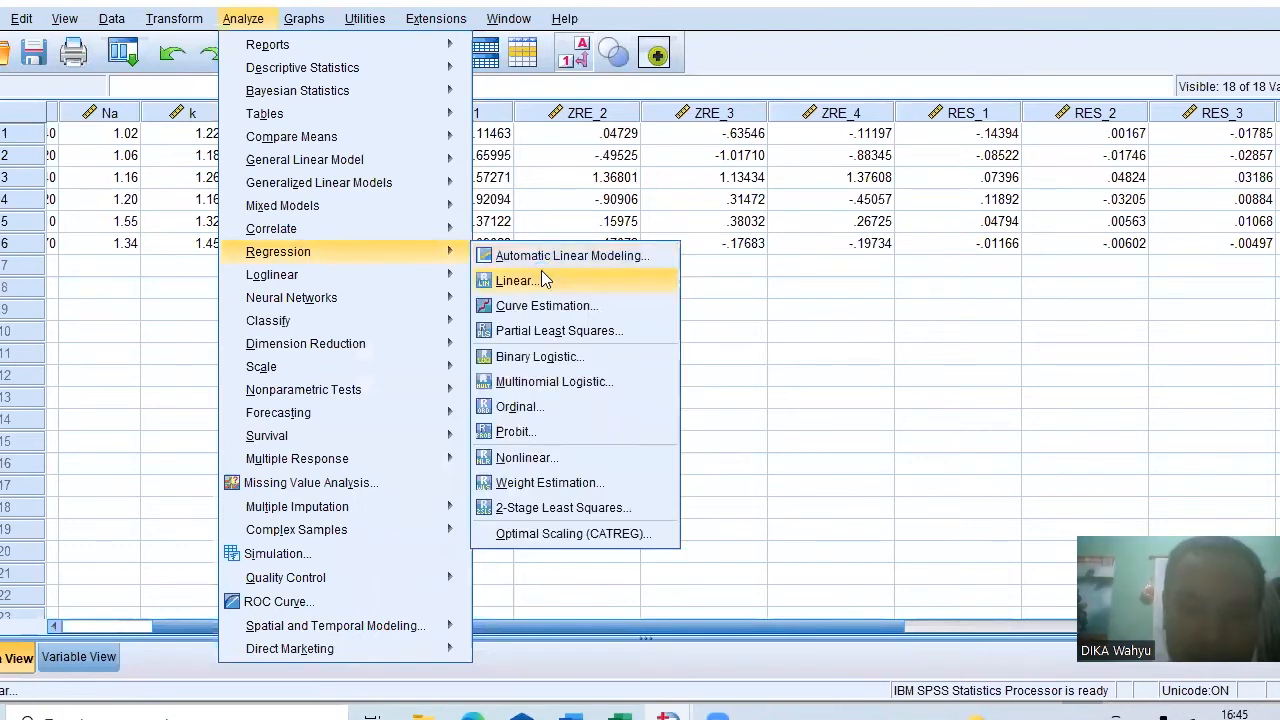
{"action": "left_click", "coordinate": [541, 272]}
{"action": "left_click", "coordinate": [620, 190]}
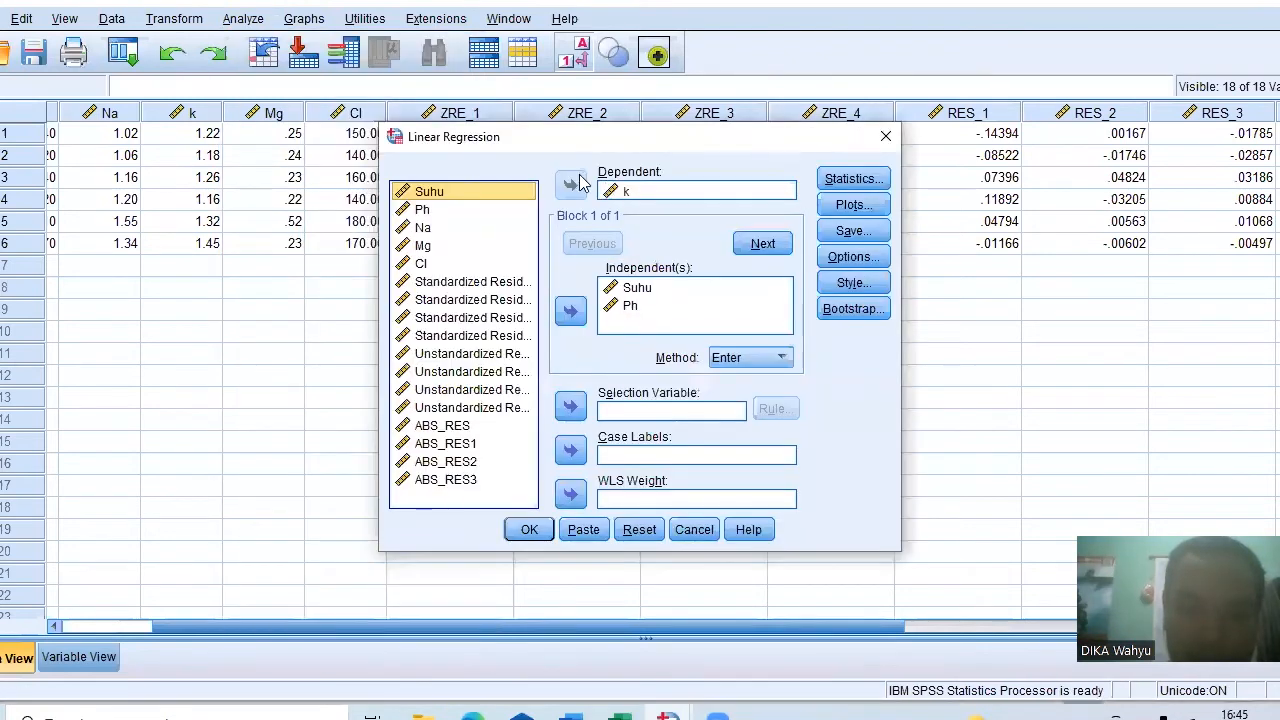
{"action": "left_click", "coordinate": [570, 184]}
{"action": "left_click", "coordinate": [470, 263]}
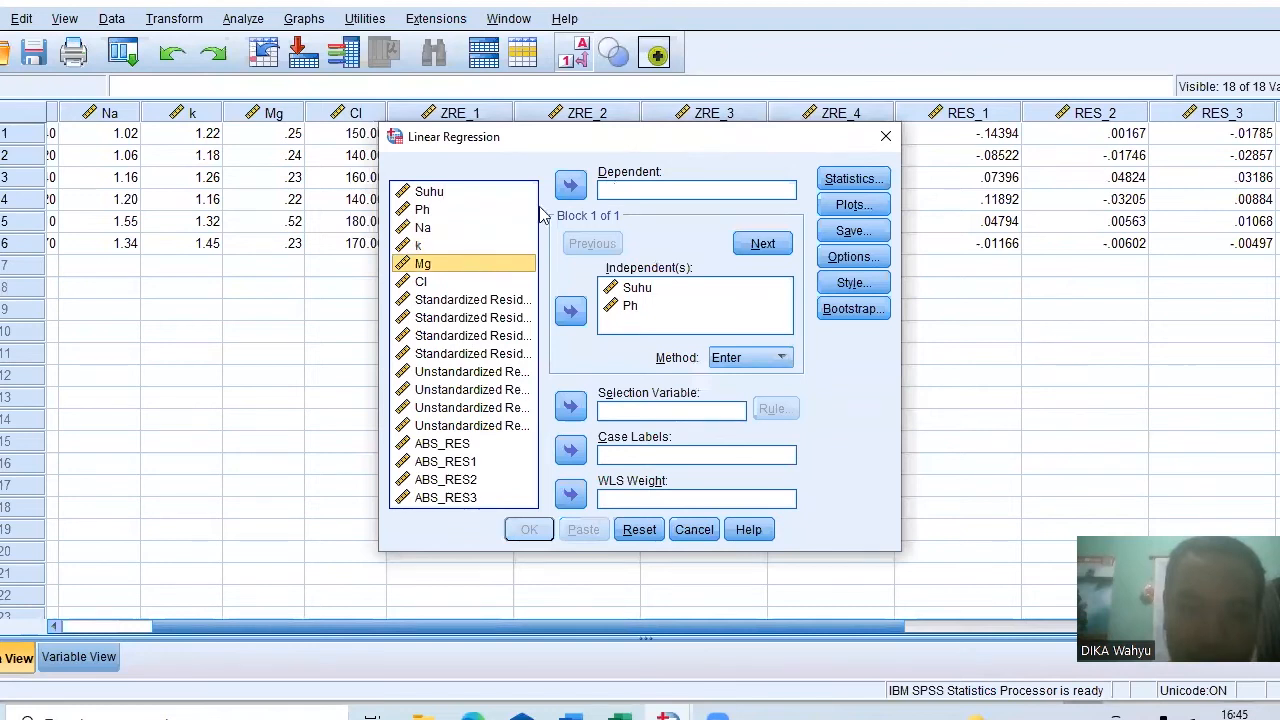
{"action": "left_click", "coordinate": [570, 184]}
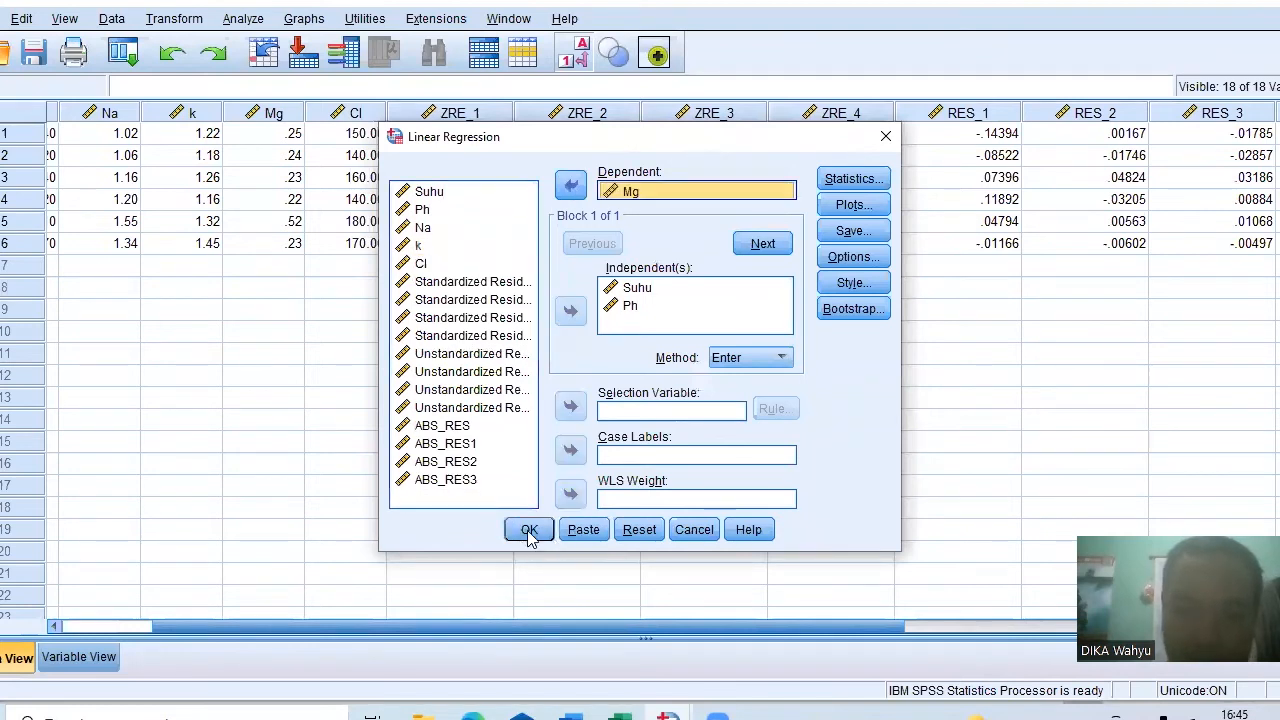
{"action": "left_click", "coordinate": [528, 530]}
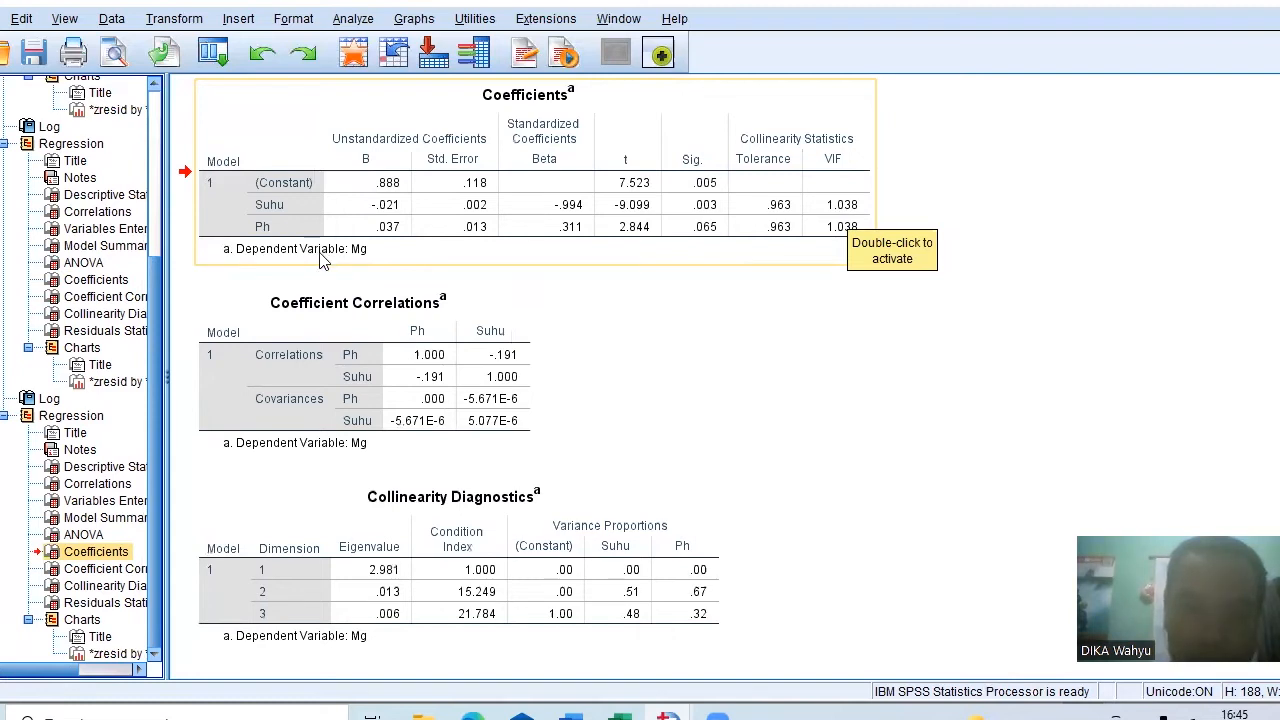
- Review the Coefficients table for dependent variable Mg and close the output document
{"action": "double_click", "coordinate": [243, 202]}
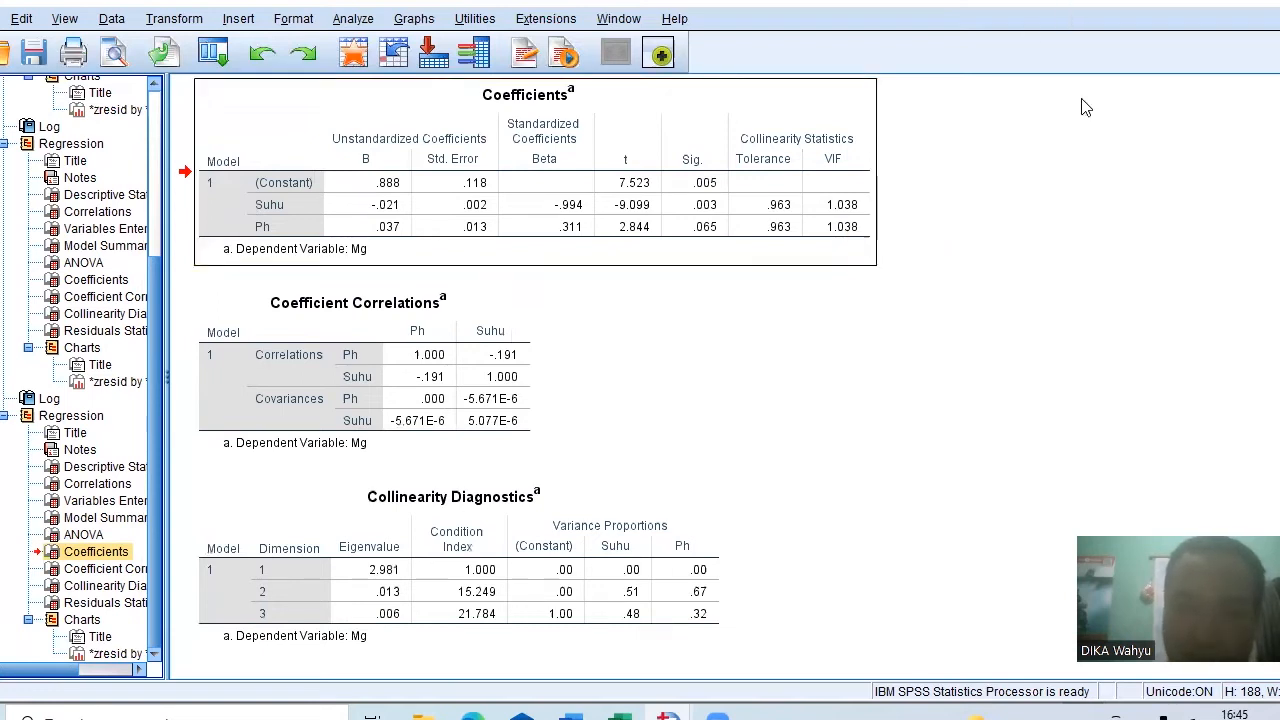
{"action": "key", "text": "alt+F4"}
{"action": "left_click", "coordinate": [650, 380]}
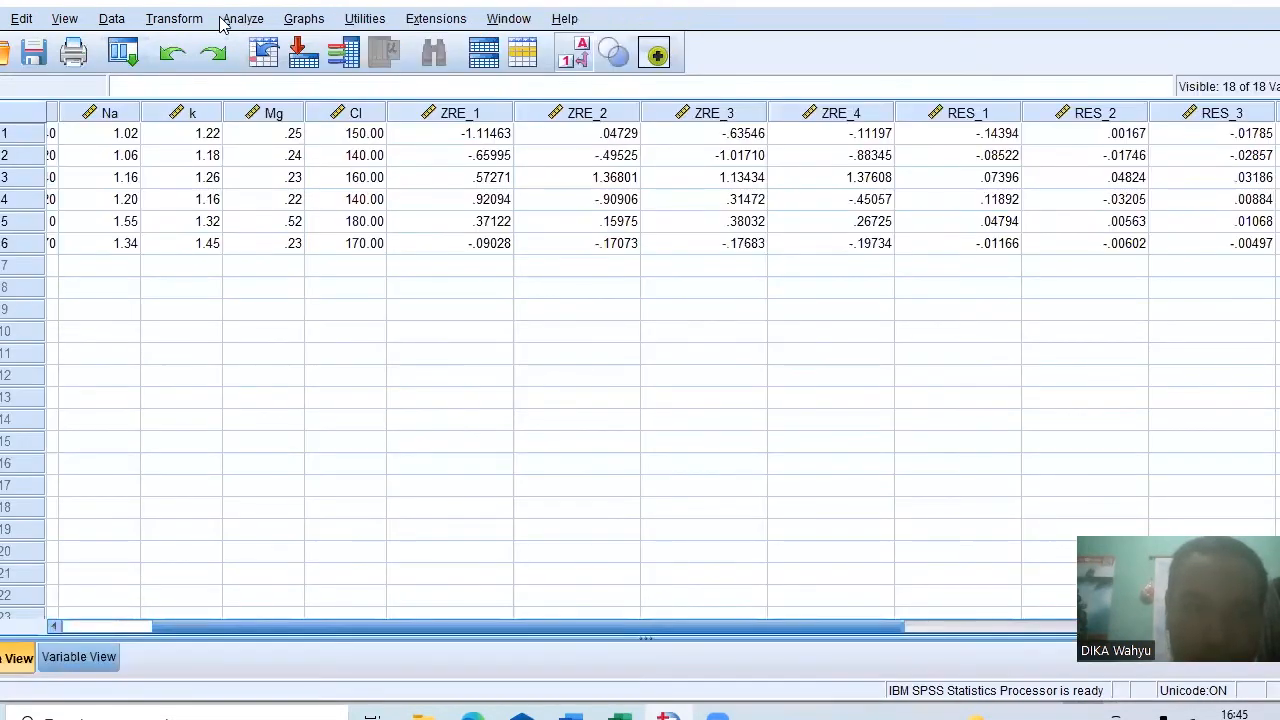
- Run the linear regression with Cl instead of Mg as the dependent variable, and display its Coefficients table
{"action": "left_click", "coordinate": [228, 20]}
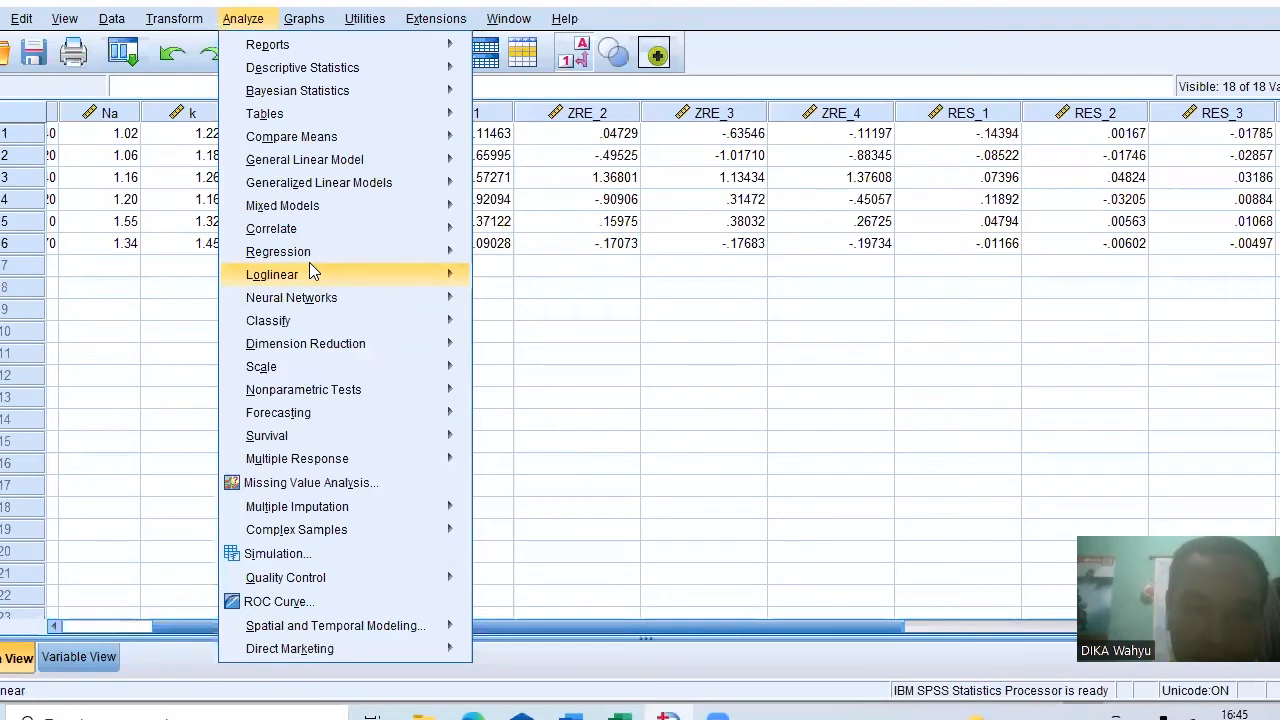
{"action": "mouse_move", "coordinate": [311, 252]}
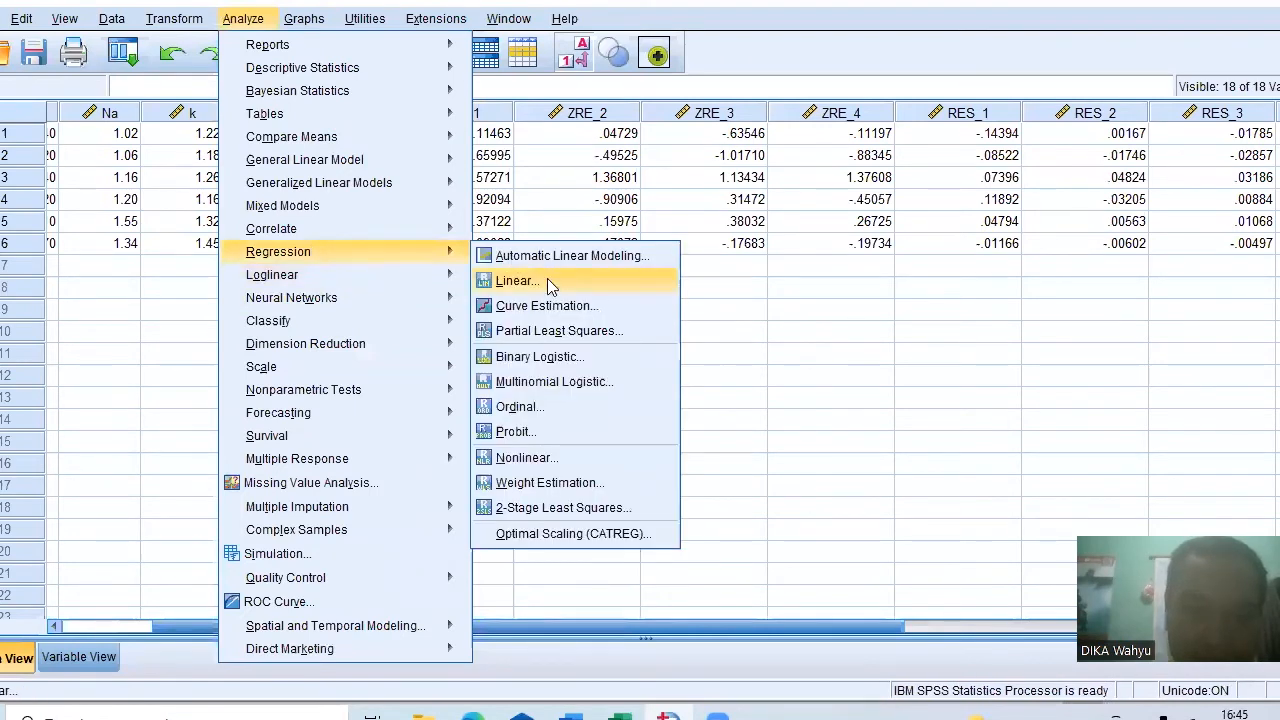
{"action": "key", "text": "Return"}
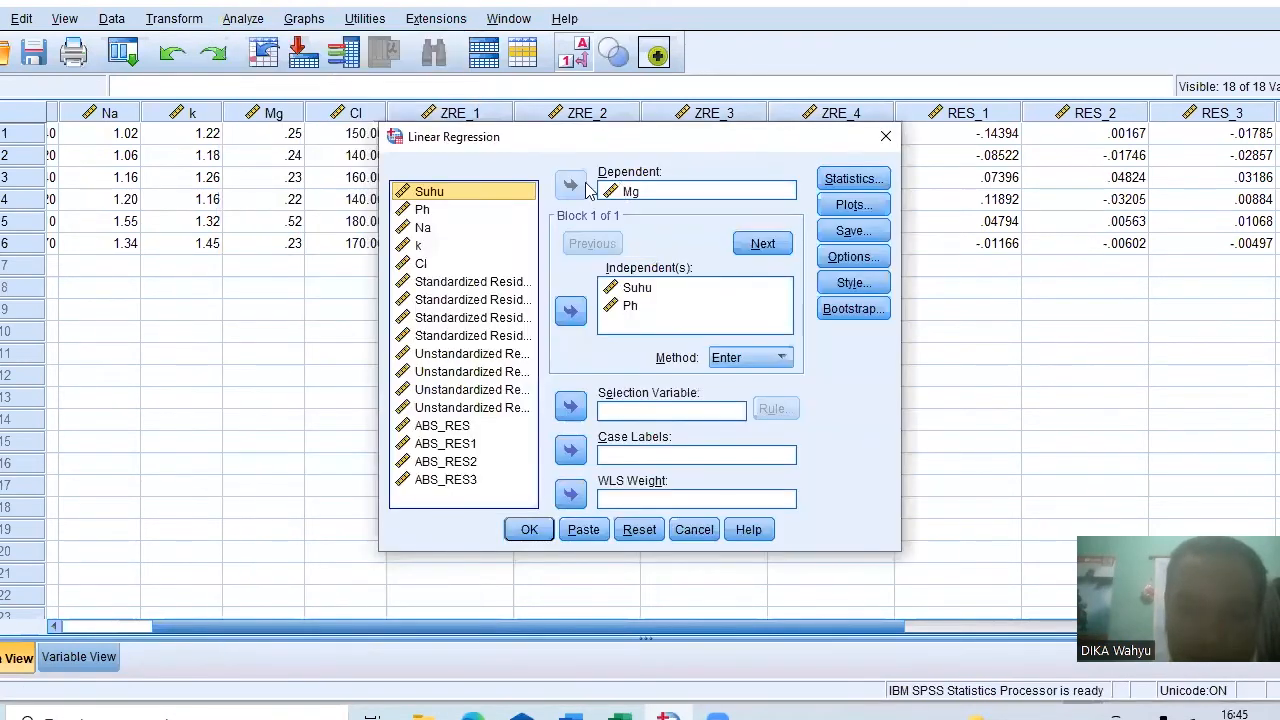
{"action": "left_click", "coordinate": [612, 191]}
{"action": "left_click", "coordinate": [578, 191]}
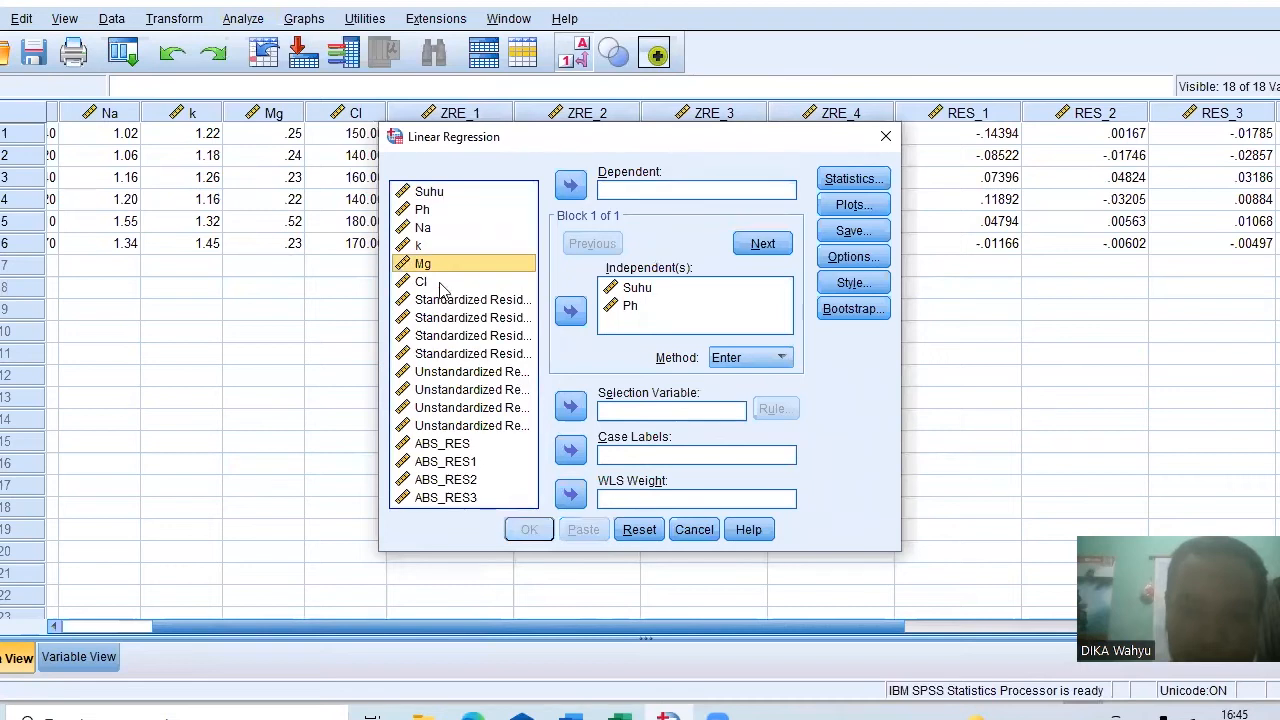
{"action": "left_click", "coordinate": [578, 189]}
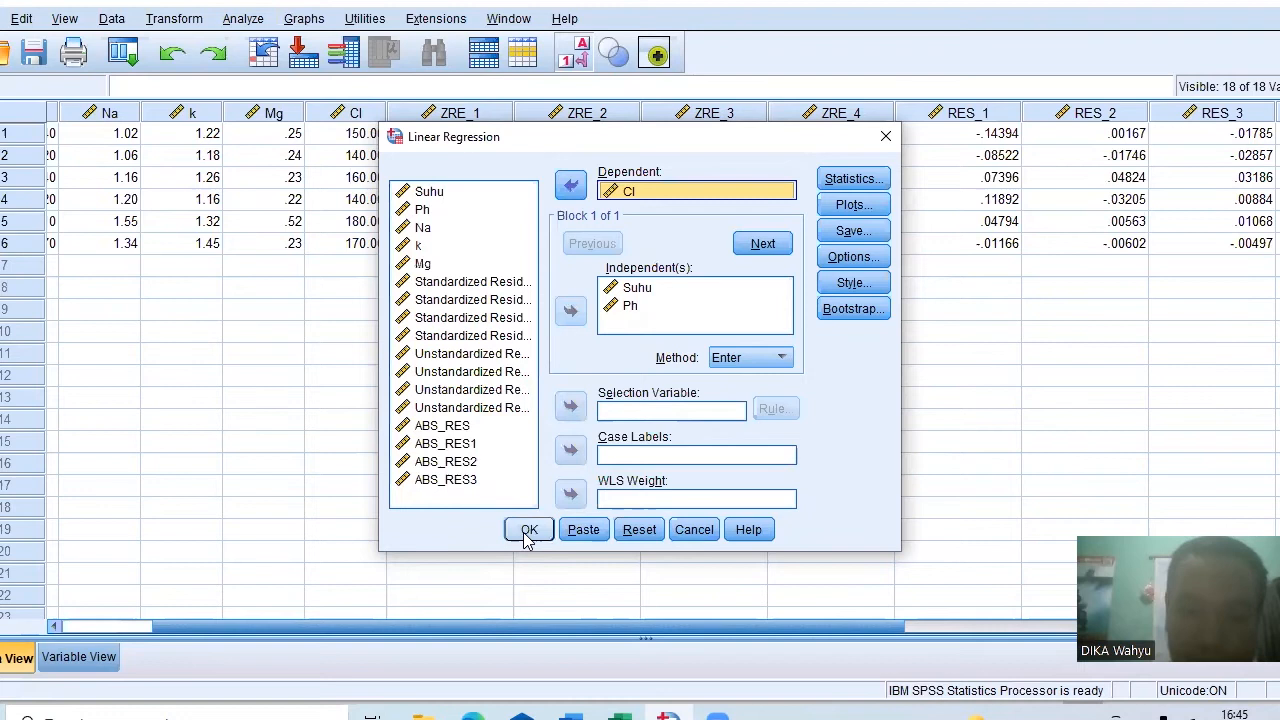
{"action": "left_click", "coordinate": [524, 530]}
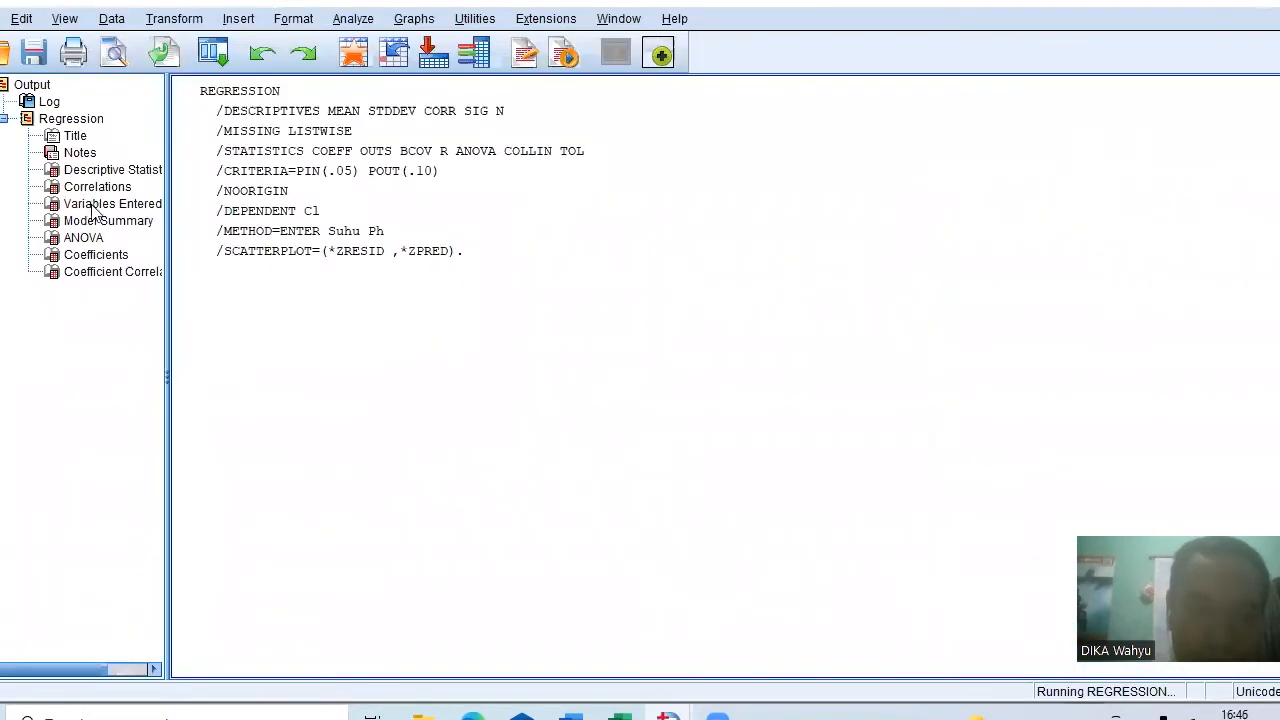
{"action": "left_click", "coordinate": [104, 257]}
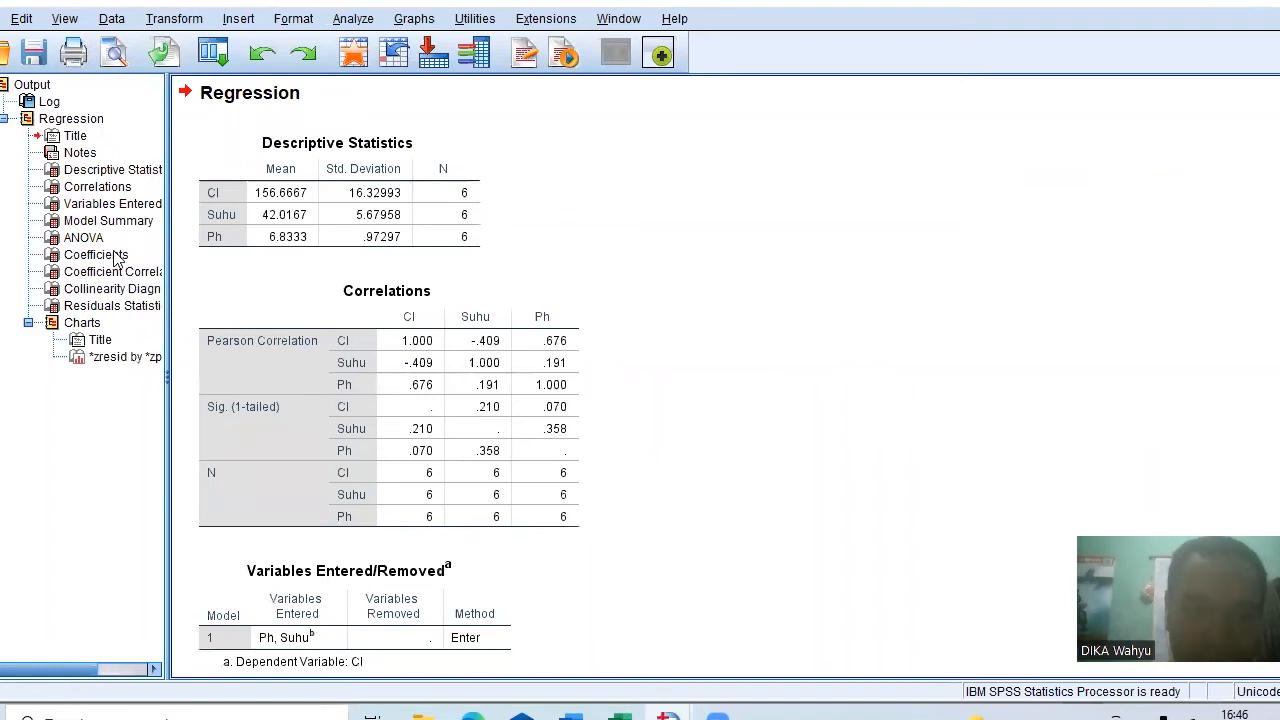
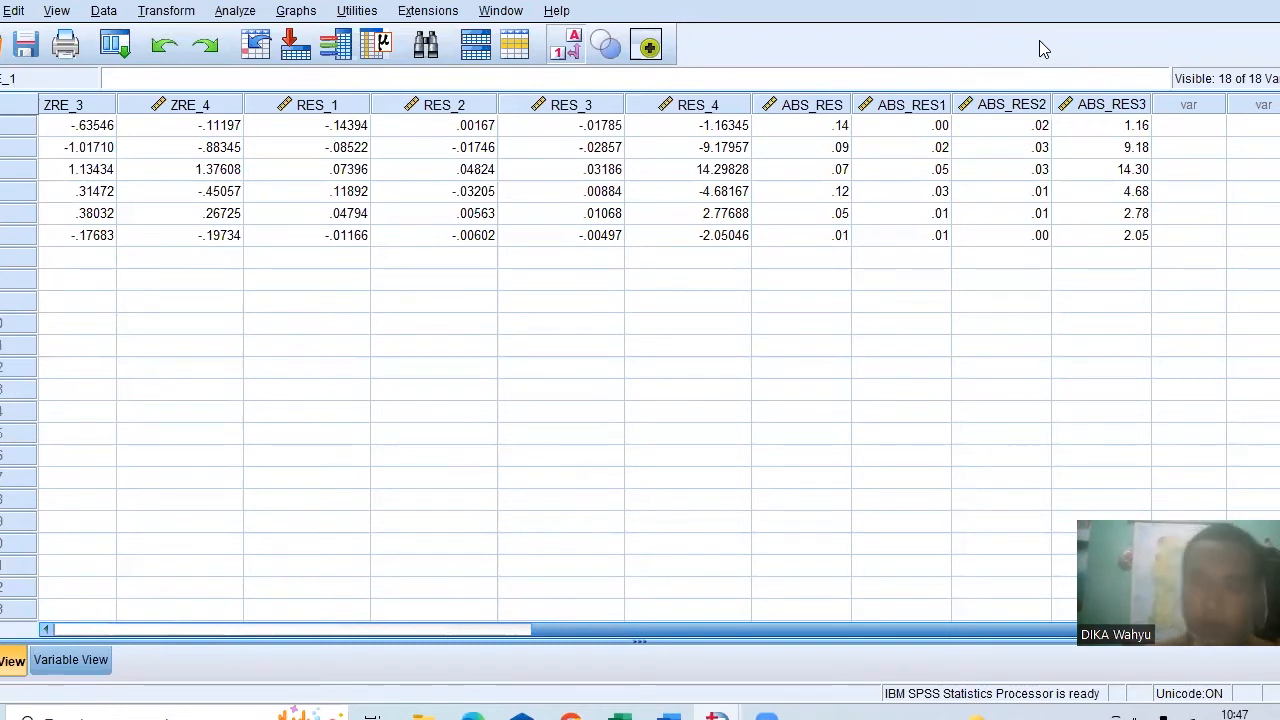
- Switch to the Word report and examine the UJI F section with its F distribution table and formula F = (k;(n-k))
{"action": "left_click", "coordinate": [667, 715]}
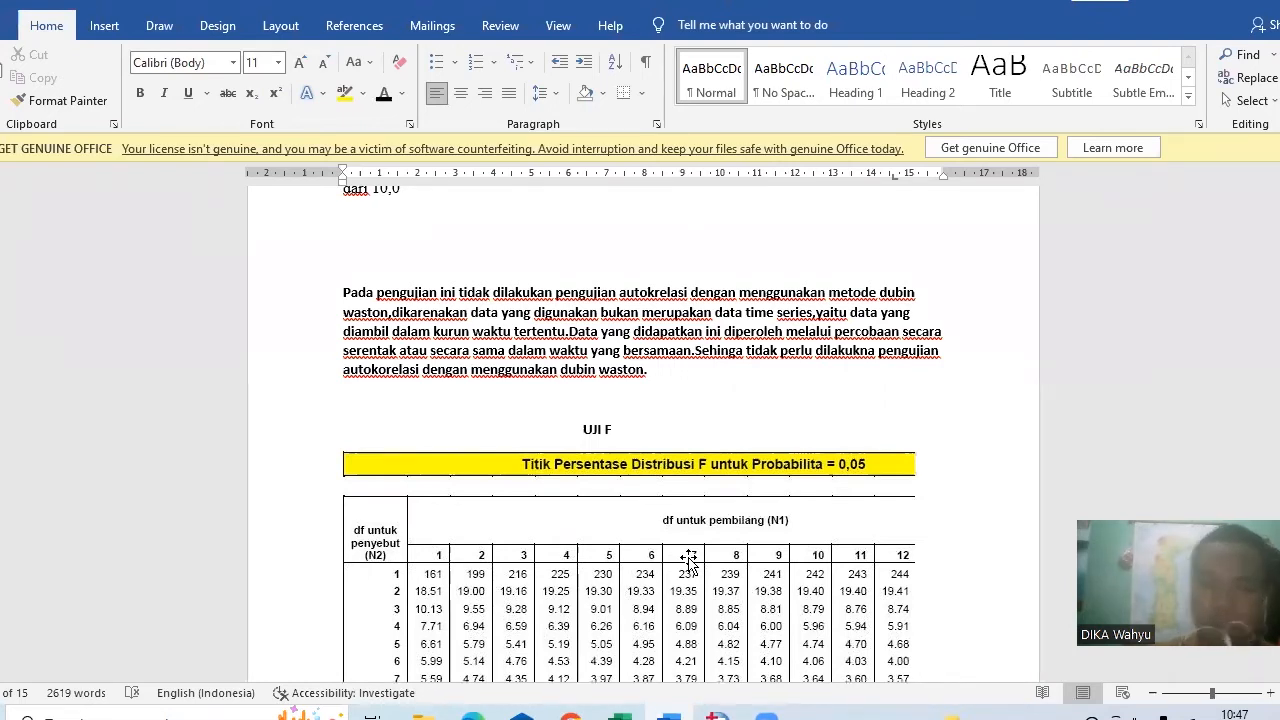
{"action": "scroll", "coordinate": [689, 563], "scroll_direction": "down", "scroll_amount": 2}
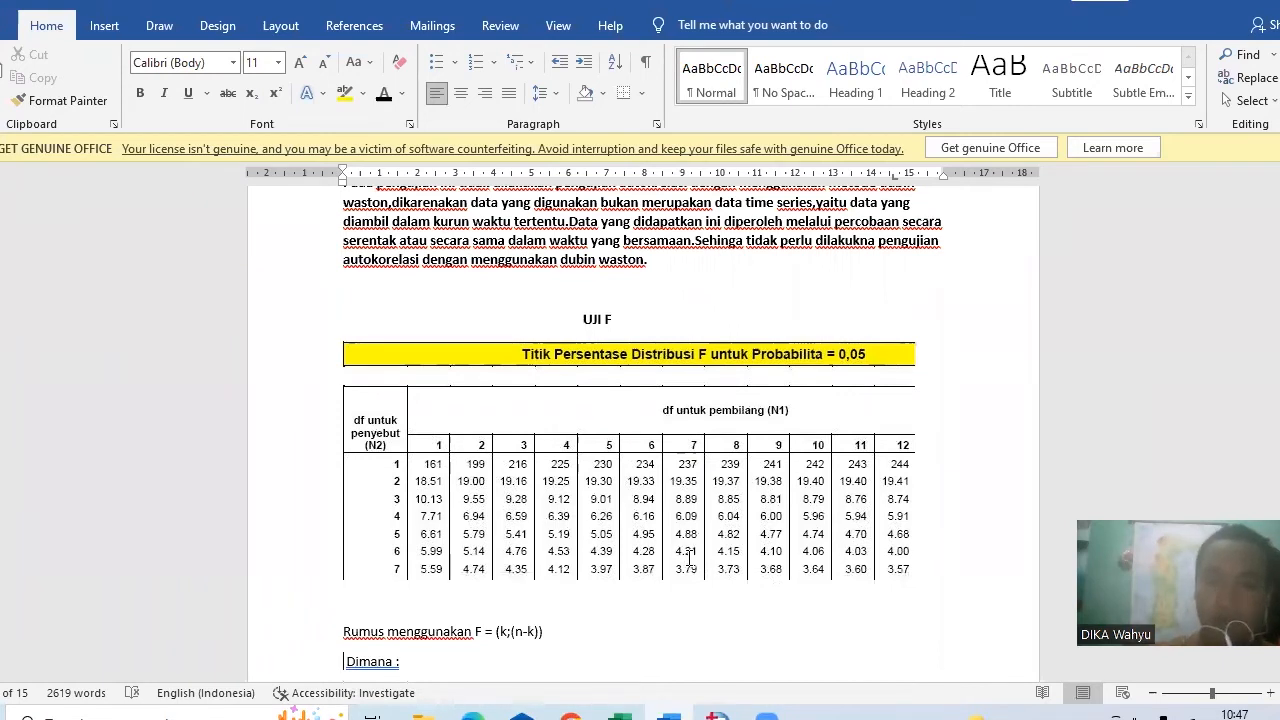
{"action": "scroll", "coordinate": [708, 402], "scroll_direction": "down", "scroll_amount": 1}
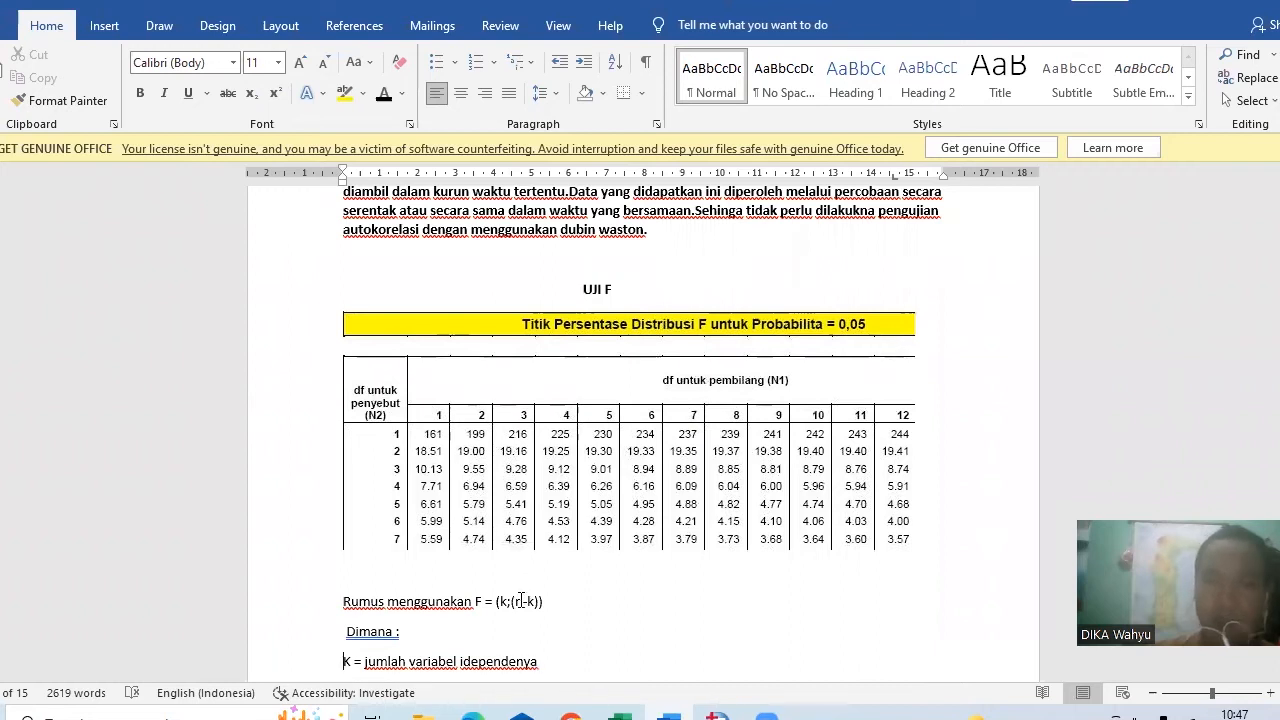
{"action": "scroll", "coordinate": [520, 600], "scroll_direction": "down", "scroll_amount": 5}
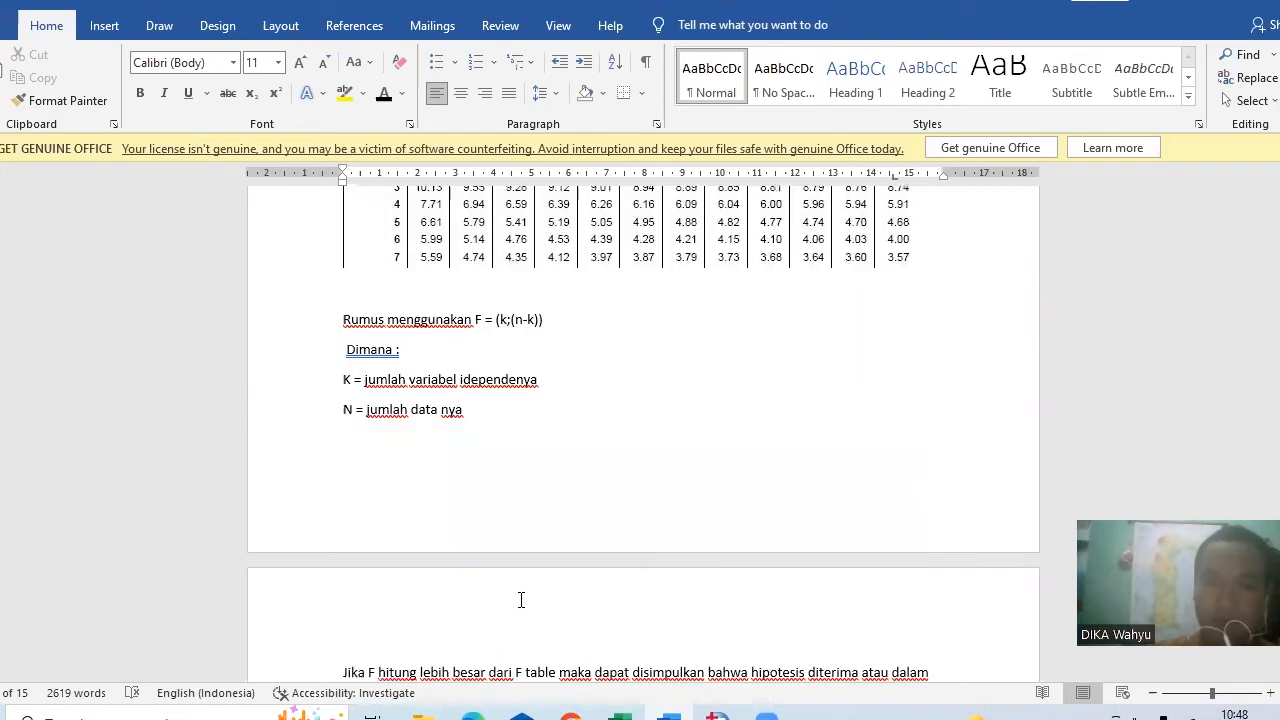
{"action": "scroll", "coordinate": [520, 600], "scroll_direction": "up", "scroll_amount": 4}
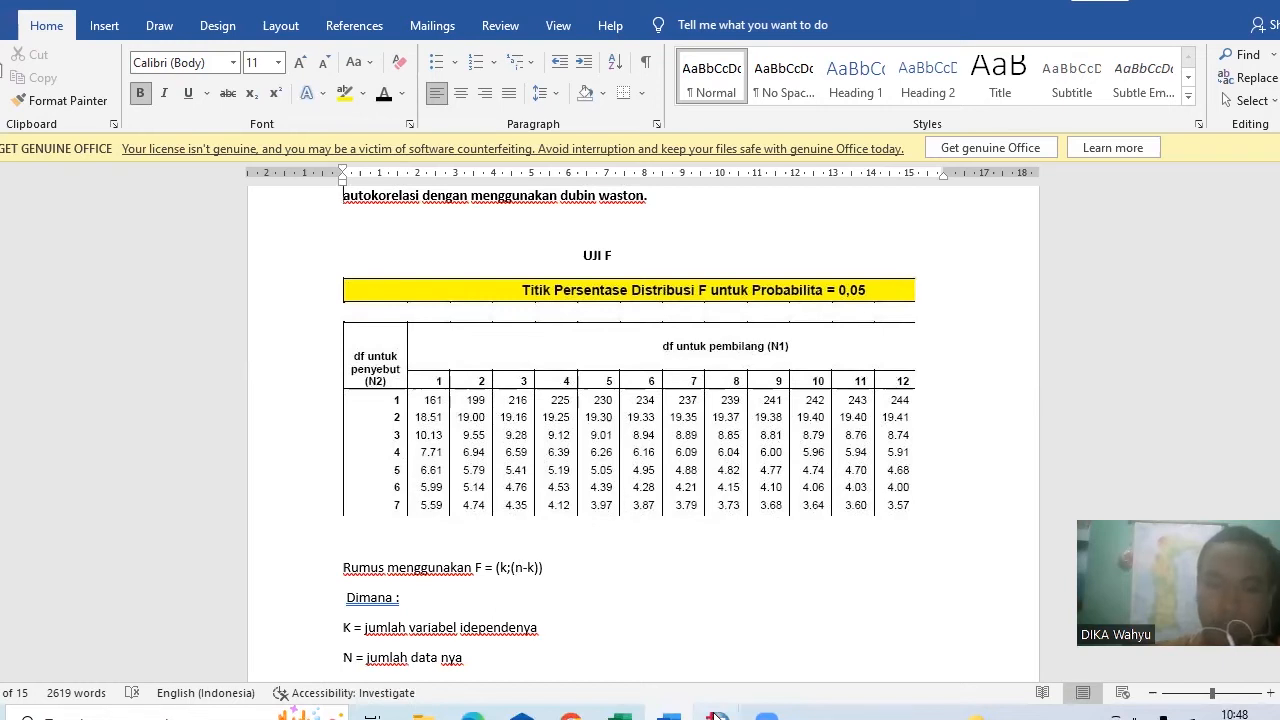
- Return to the SPSS dataset and set up a linear regression on Suhu and Ph with Na replacing Cl as the dependent variable
{"action": "mouse_move", "coordinate": [717, 714]}
{"action": "left_click", "coordinate": [622, 637]}
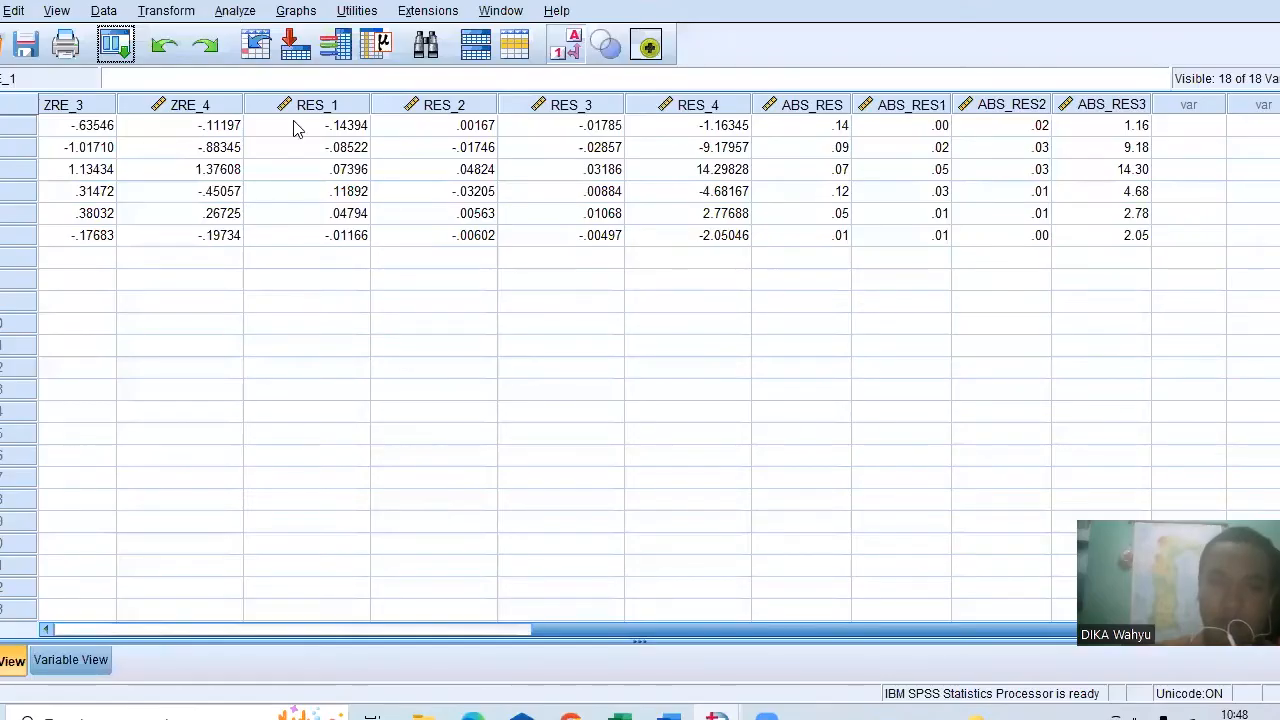
{"action": "left_click", "coordinate": [234, 10]}
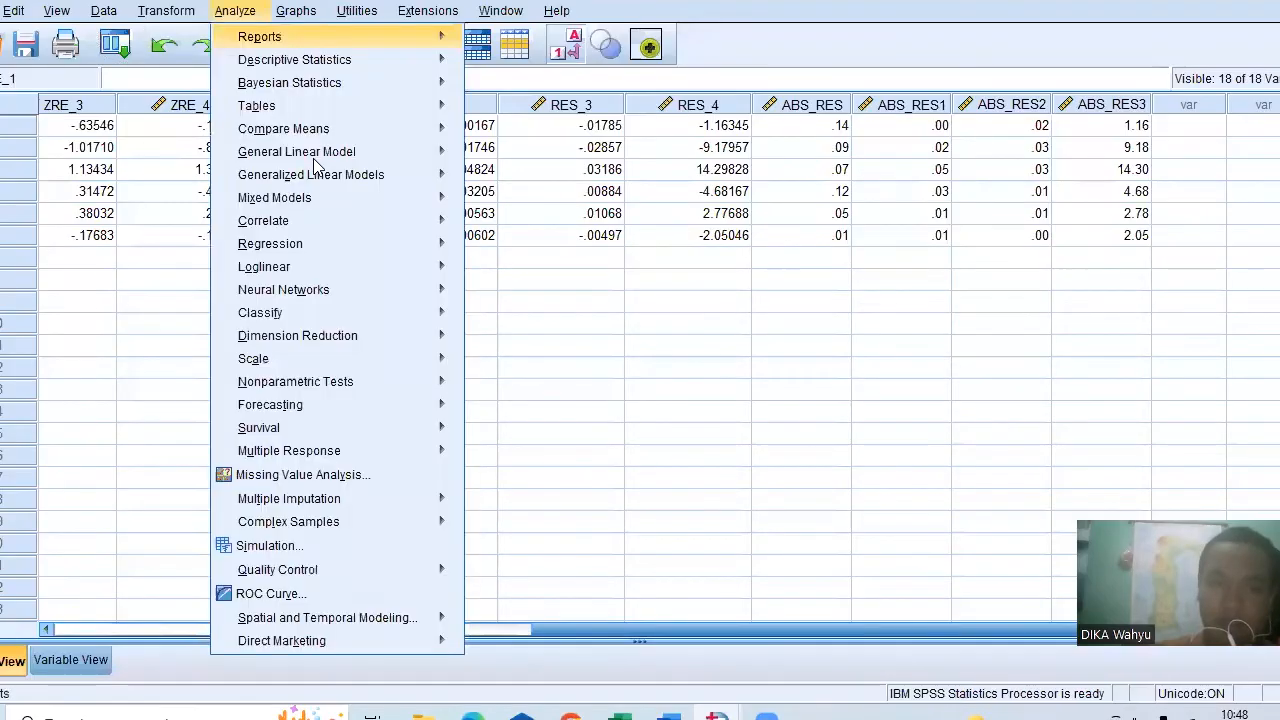
{"action": "mouse_move", "coordinate": [317, 150]}
{"action": "mouse_move", "coordinate": [300, 243]}
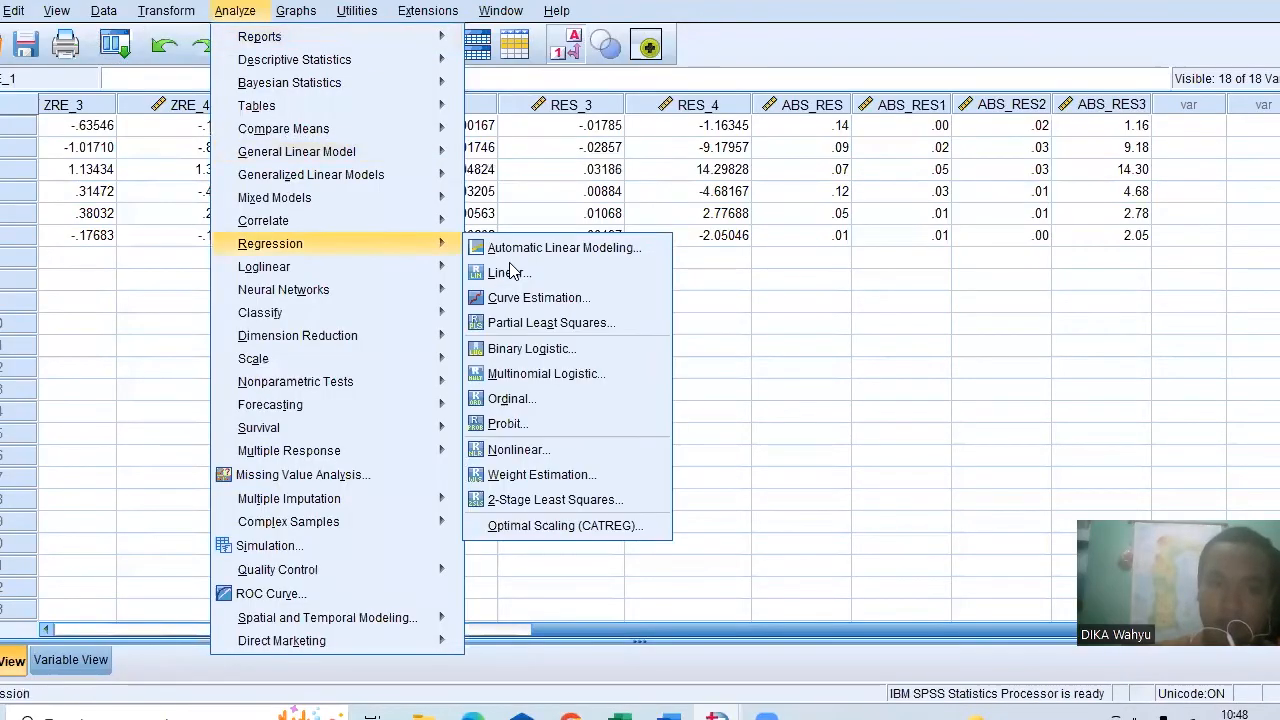
{"action": "left_click", "coordinate": [648, 271]}
{"action": "left_click", "coordinate": [686, 200]}
{"action": "left_click", "coordinate": [575, 186]}
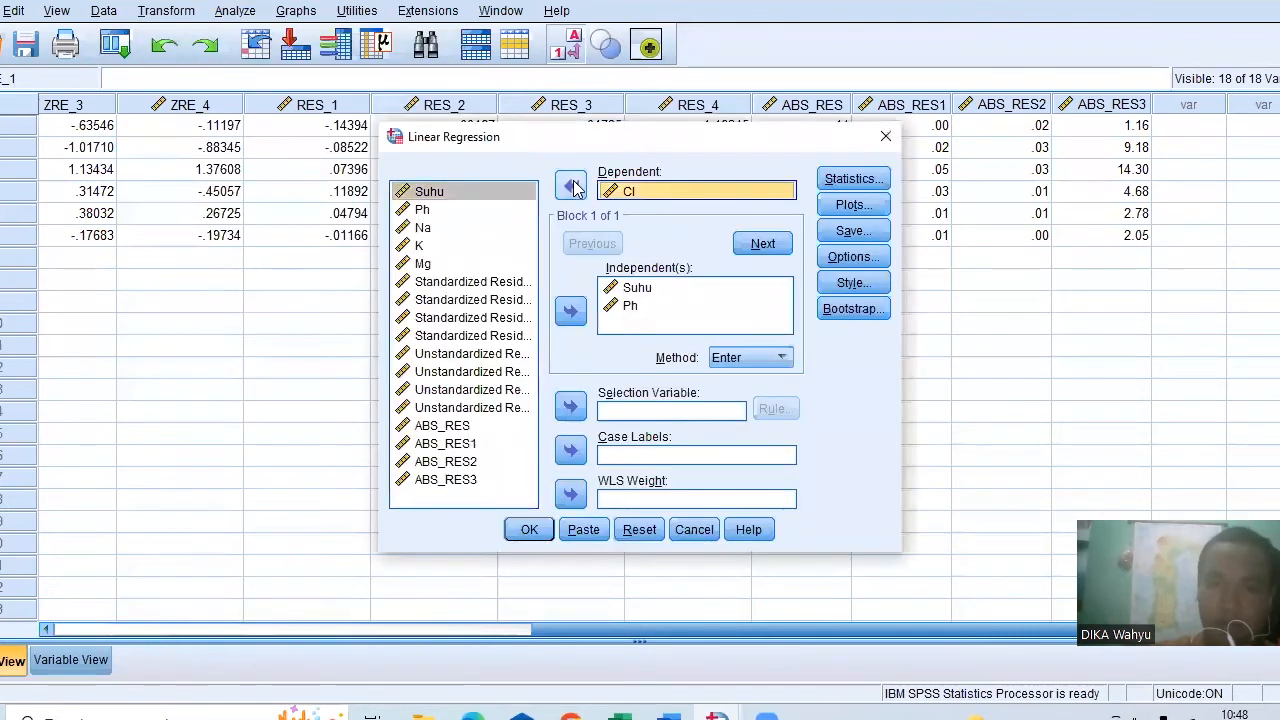
{"action": "left_click", "coordinate": [426, 228]}
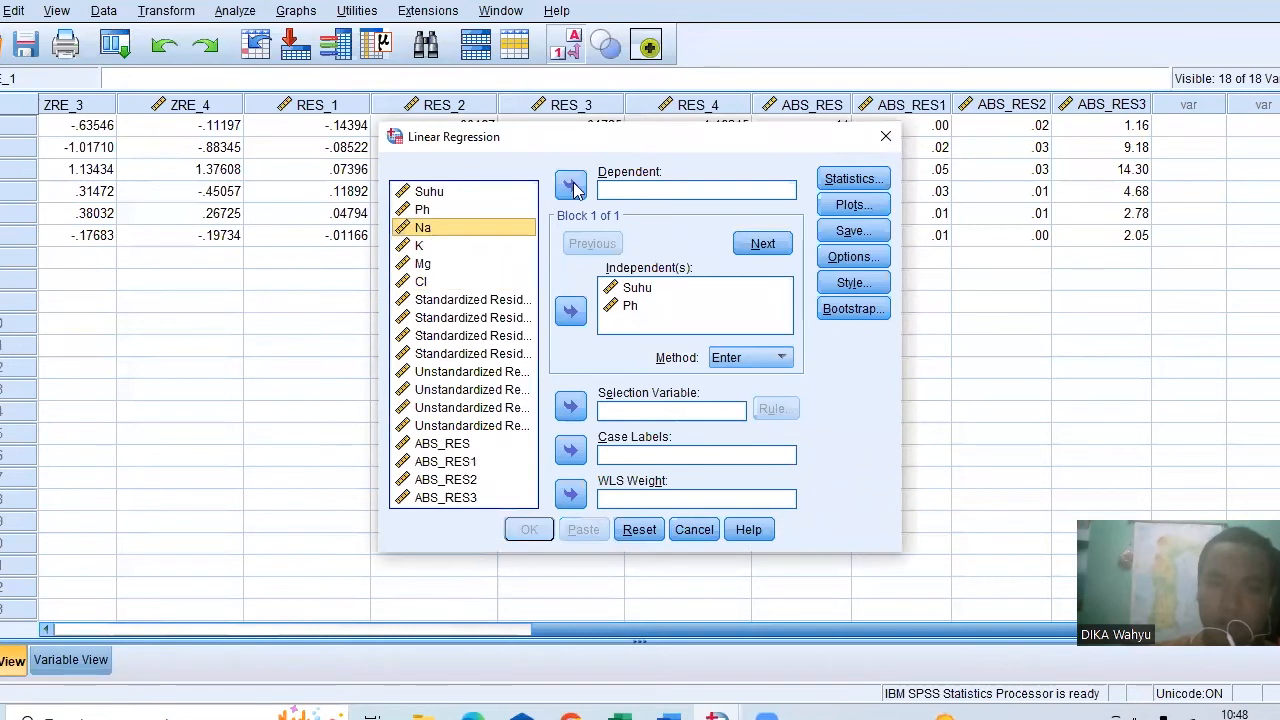
{"action": "key", "text": "alt+d"}
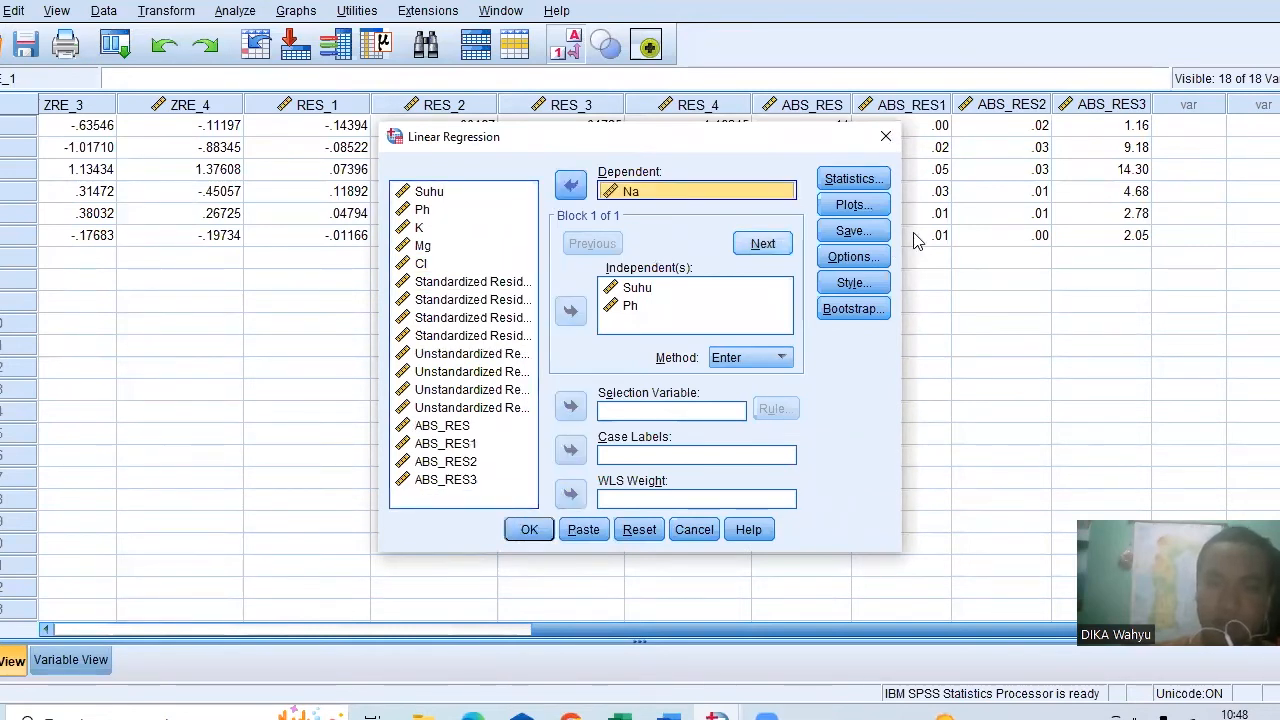
- Clear the Durbin-Watson option in the linear regression's residual statistics
{"action": "left_click", "coordinate": [848, 235]}
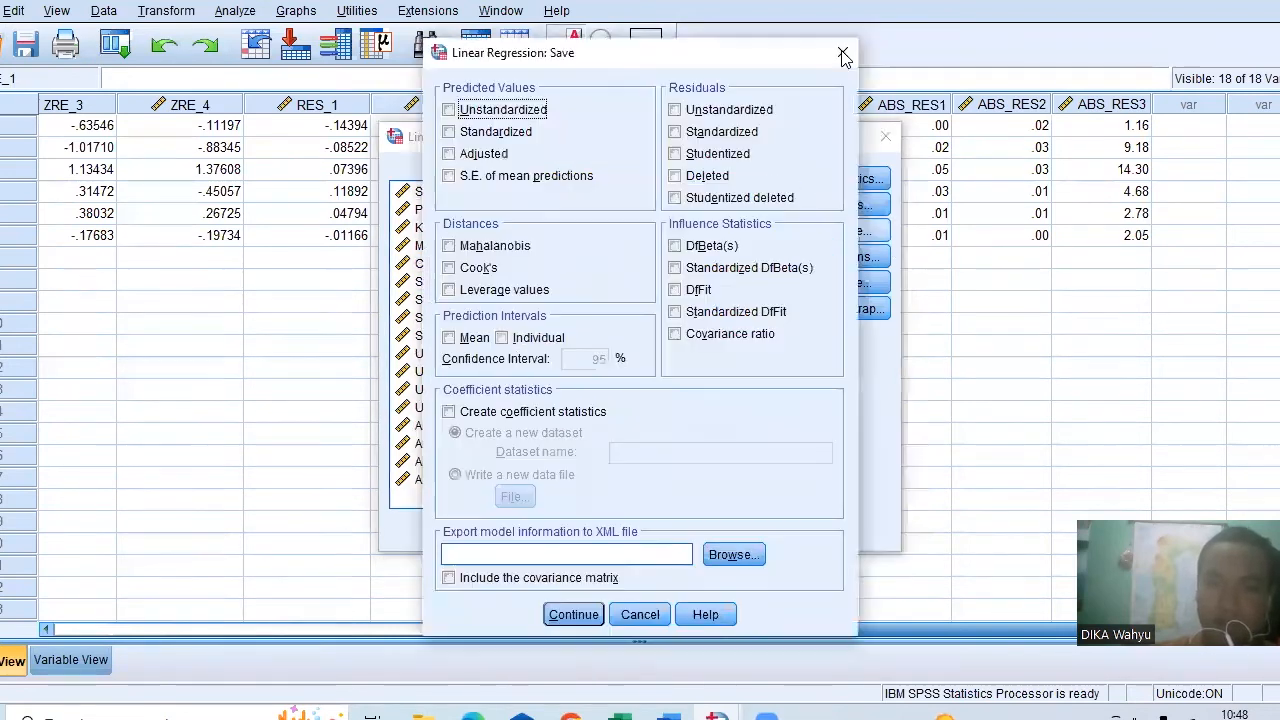
{"action": "left_click", "coordinate": [843, 52]}
{"action": "left_click", "coordinate": [851, 178]}
{"action": "left_click", "coordinate": [520, 377]}
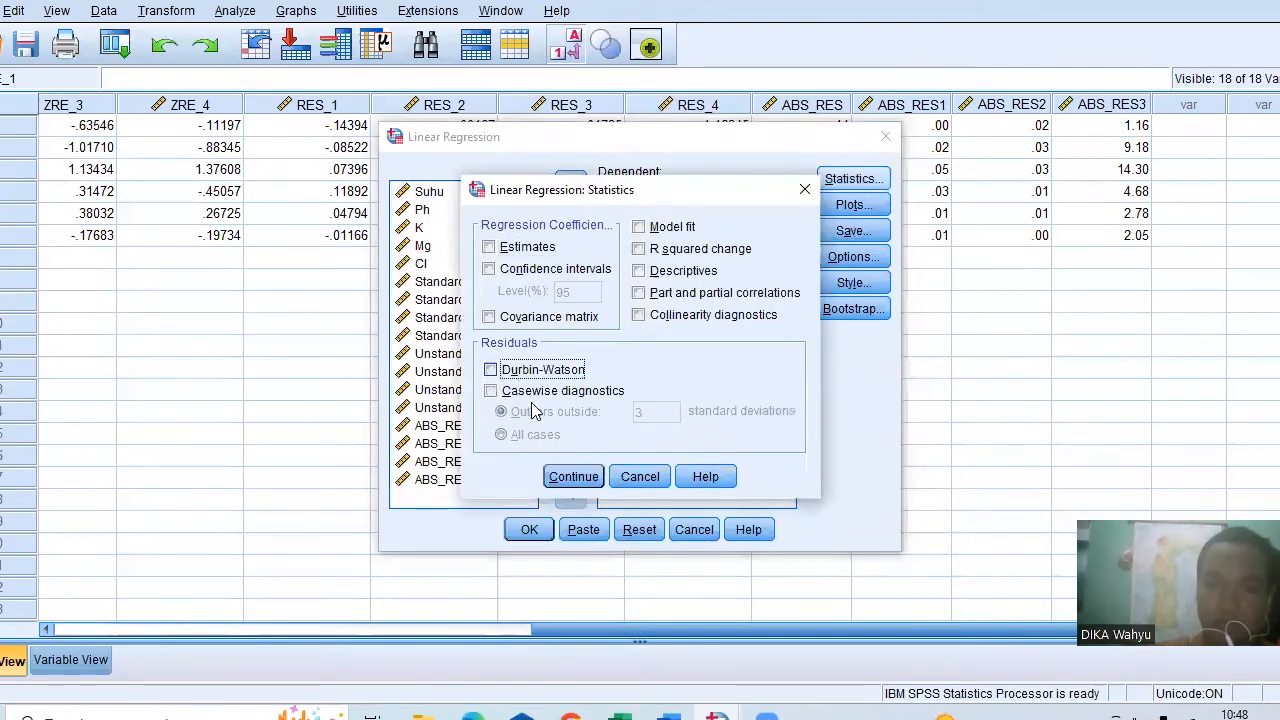
{"action": "key", "text": "Return"}
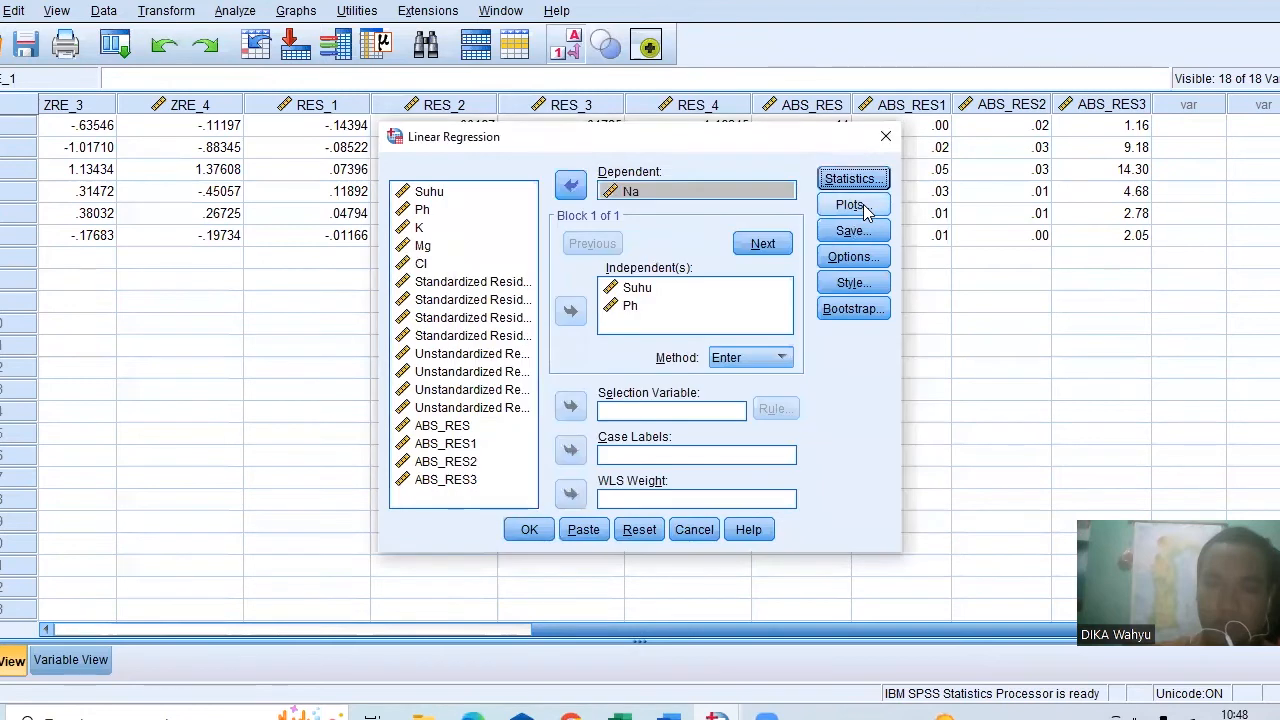
- Check the Plots, Style and Save settings of the linear regression
{"action": "left_click", "coordinate": [853, 205]}
{"action": "key", "text": "Return"}
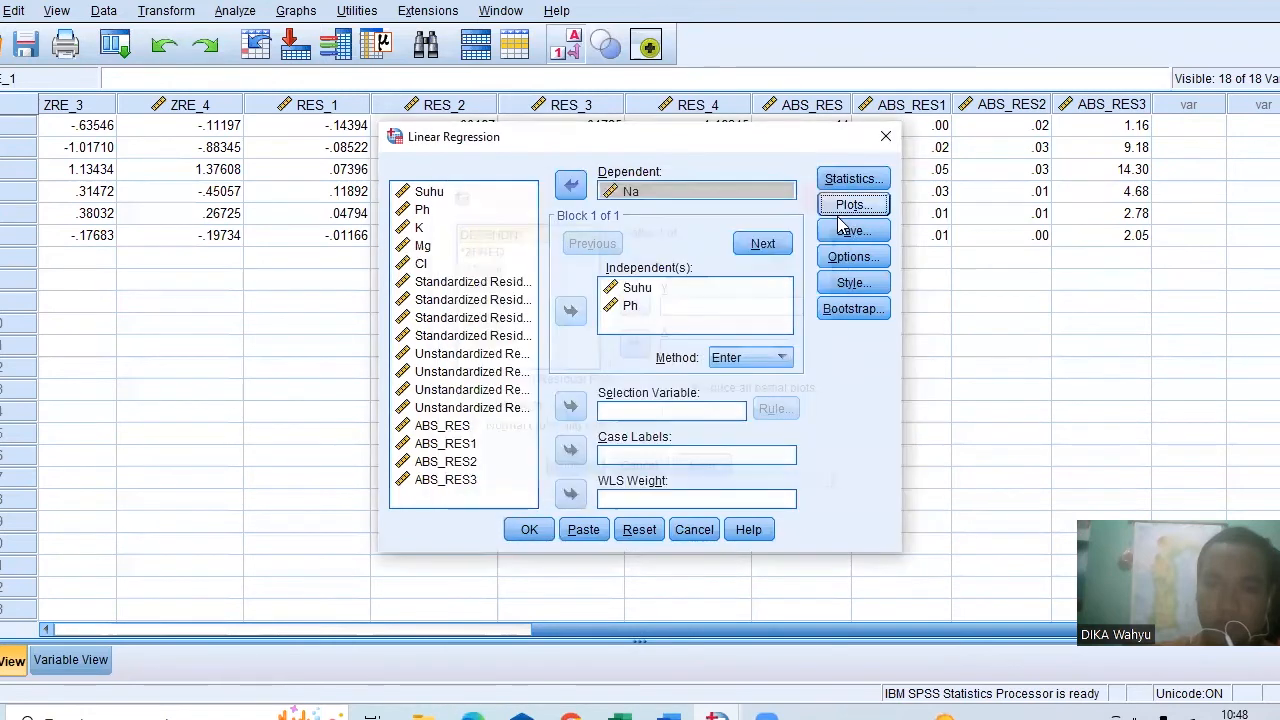
{"action": "left_click", "coordinate": [851, 282]}
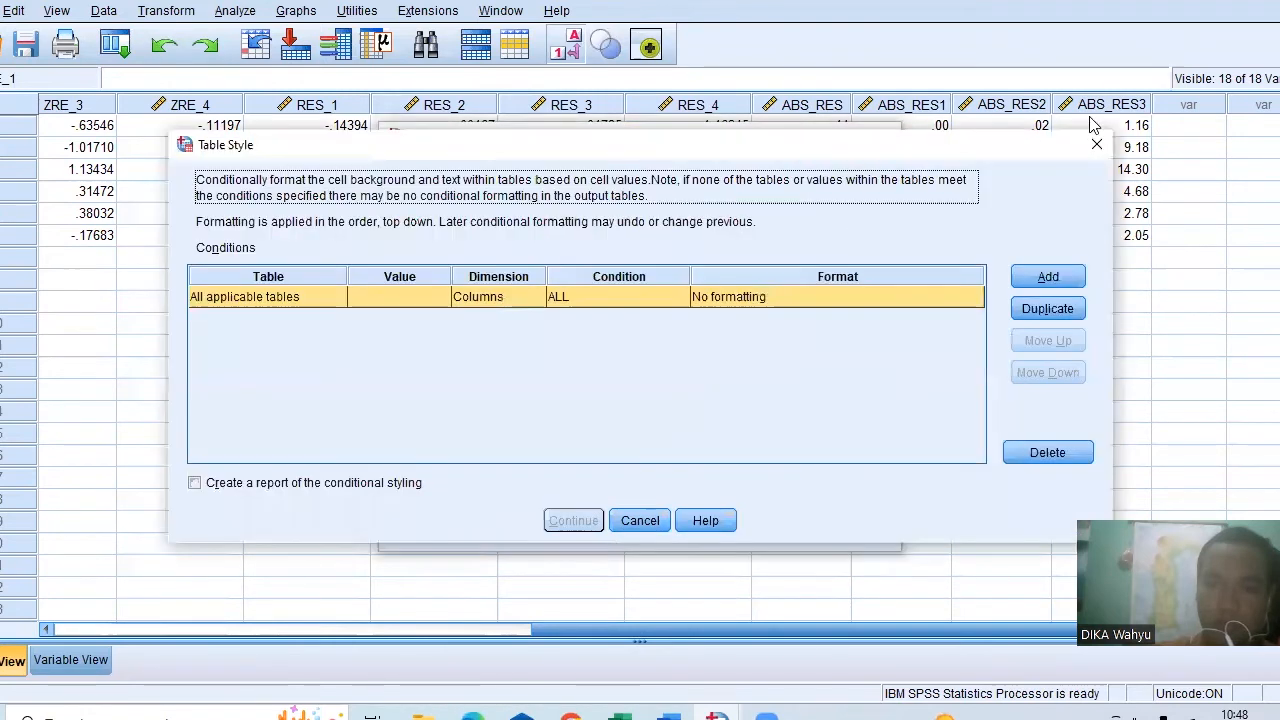
{"action": "key", "text": "Escape"}
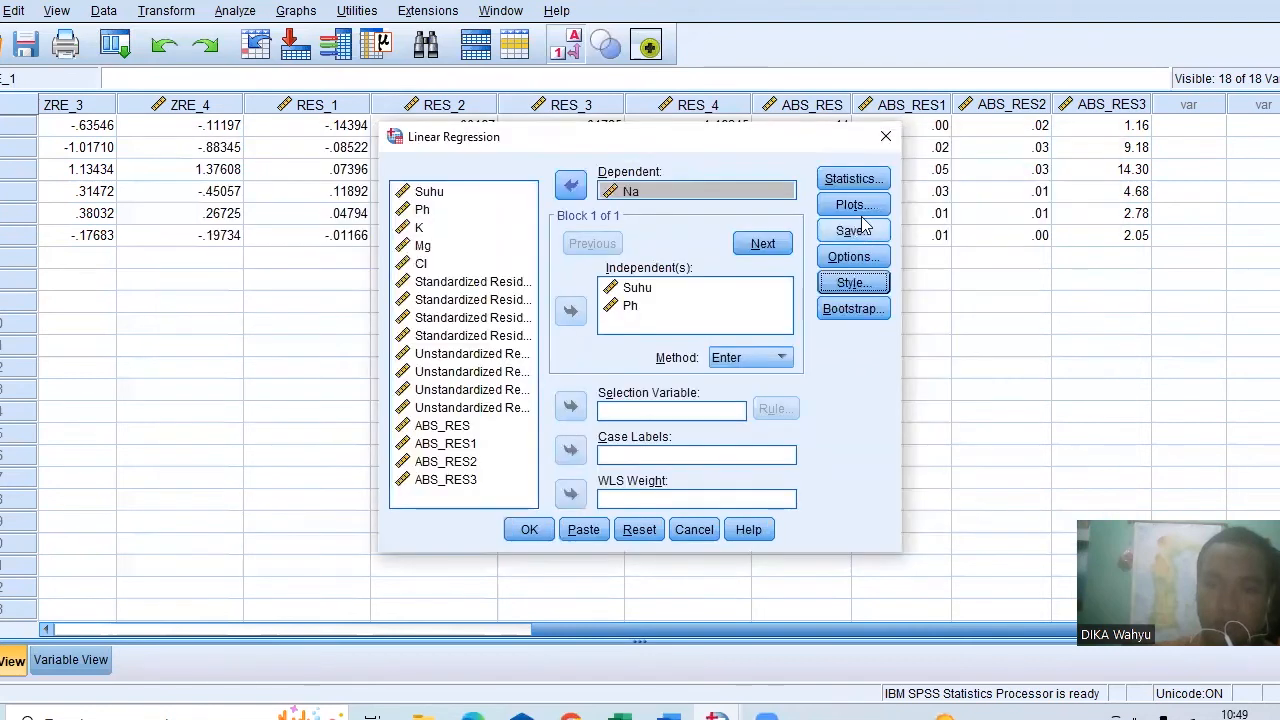
{"action": "left_click", "coordinate": [848, 204]}
{"action": "key", "text": "Escape"}
{"action": "left_click", "coordinate": [855, 231]}
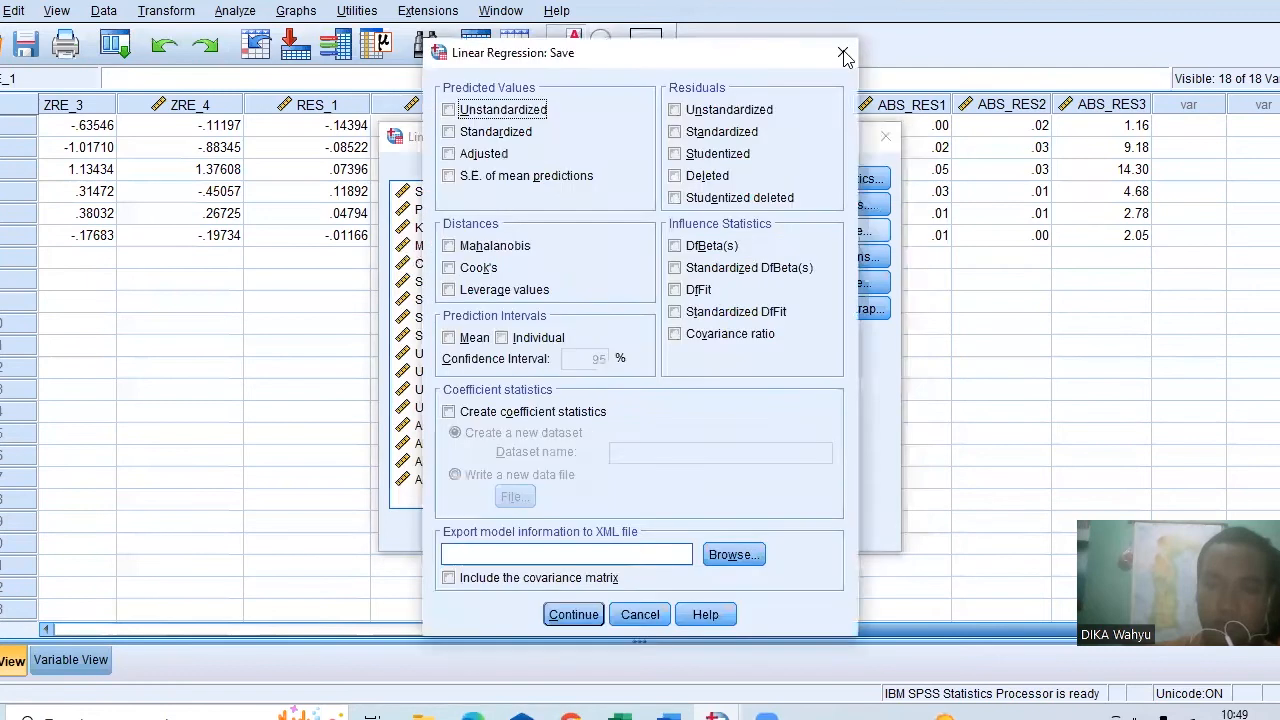
{"action": "key", "text": "Escape"}
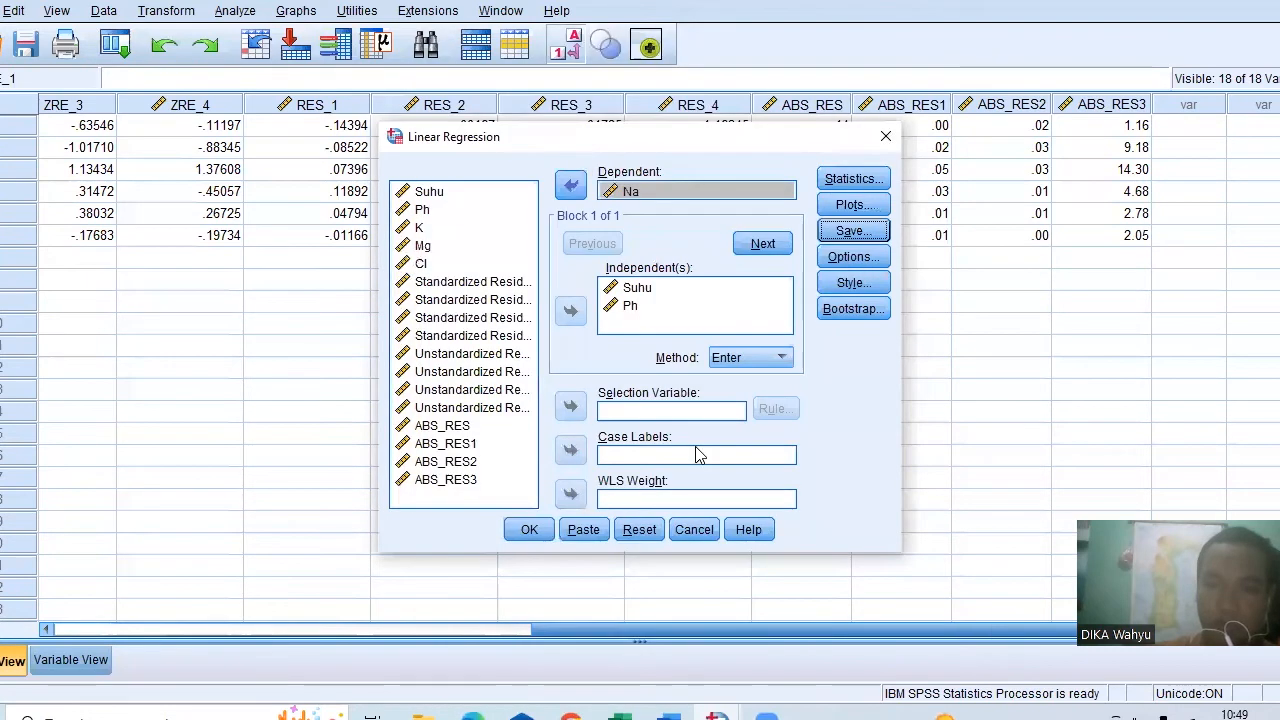
- Run the linear regression for Na and copy the ANOVA table for dependent variable Cl from the output
{"action": "left_click", "coordinate": [535, 534]}
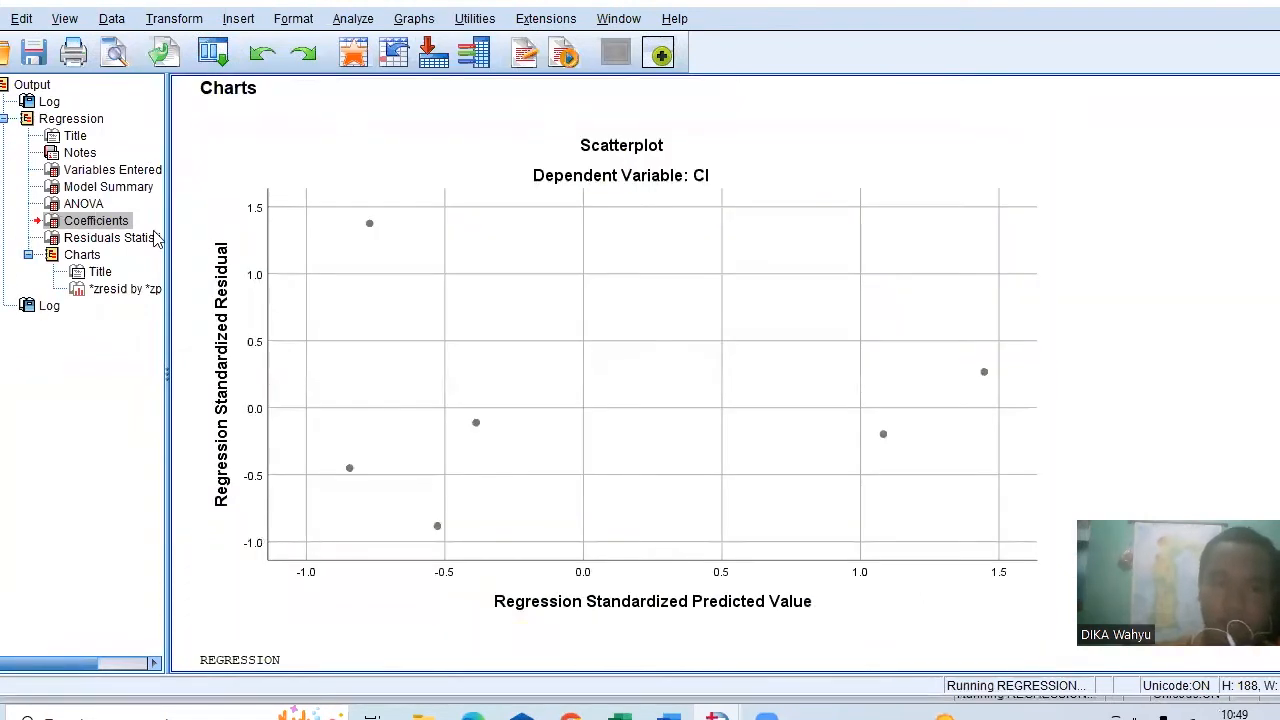
{"action": "left_click", "coordinate": [90, 204]}
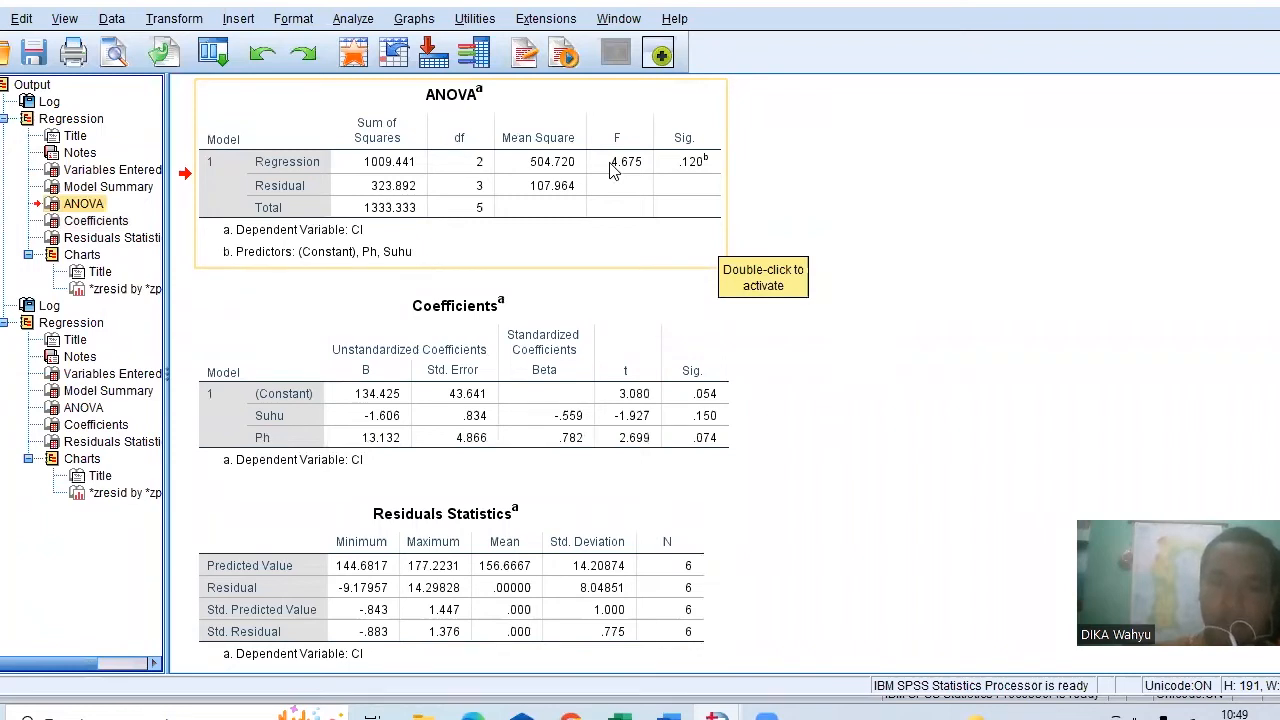
{"action": "right_click", "coordinate": [585, 187]}
{"action": "left_click", "coordinate": [597, 216]}
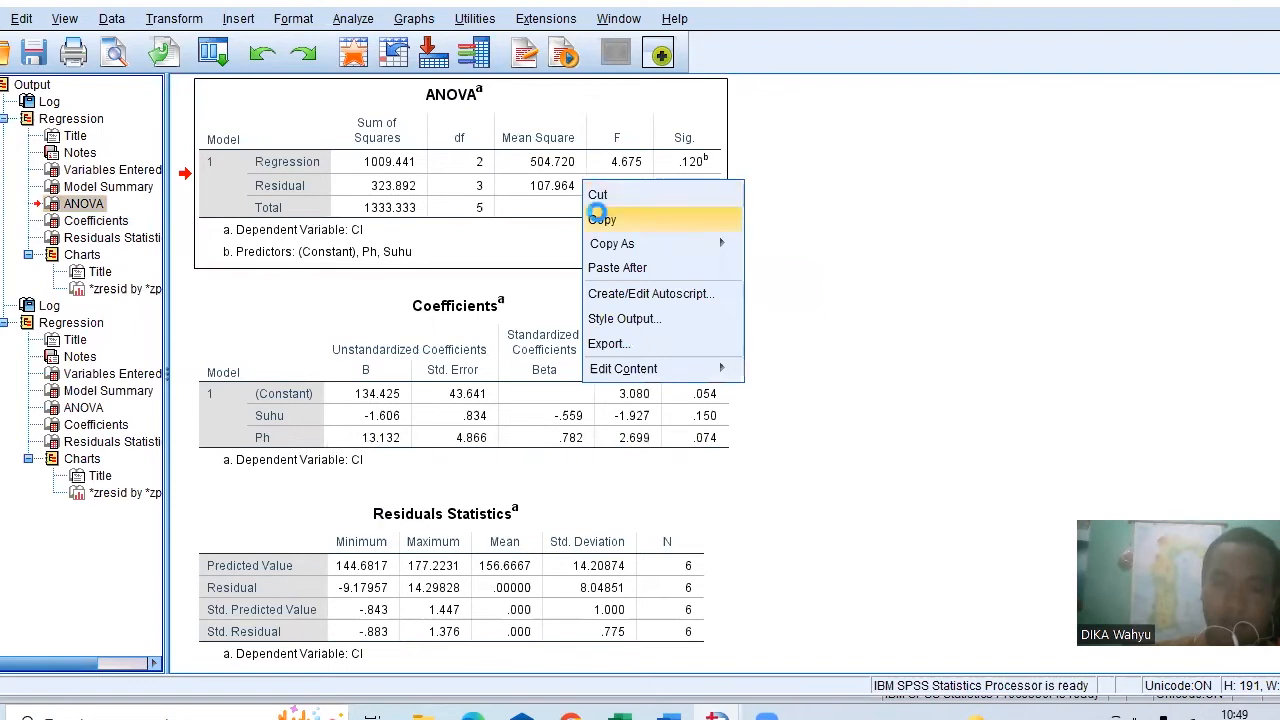
- Switch to the Word report and examine the F test criteria, the ANOVA table for Na, its F table calculation and the conclusion
{"action": "left_click", "coordinate": [674, 716]}
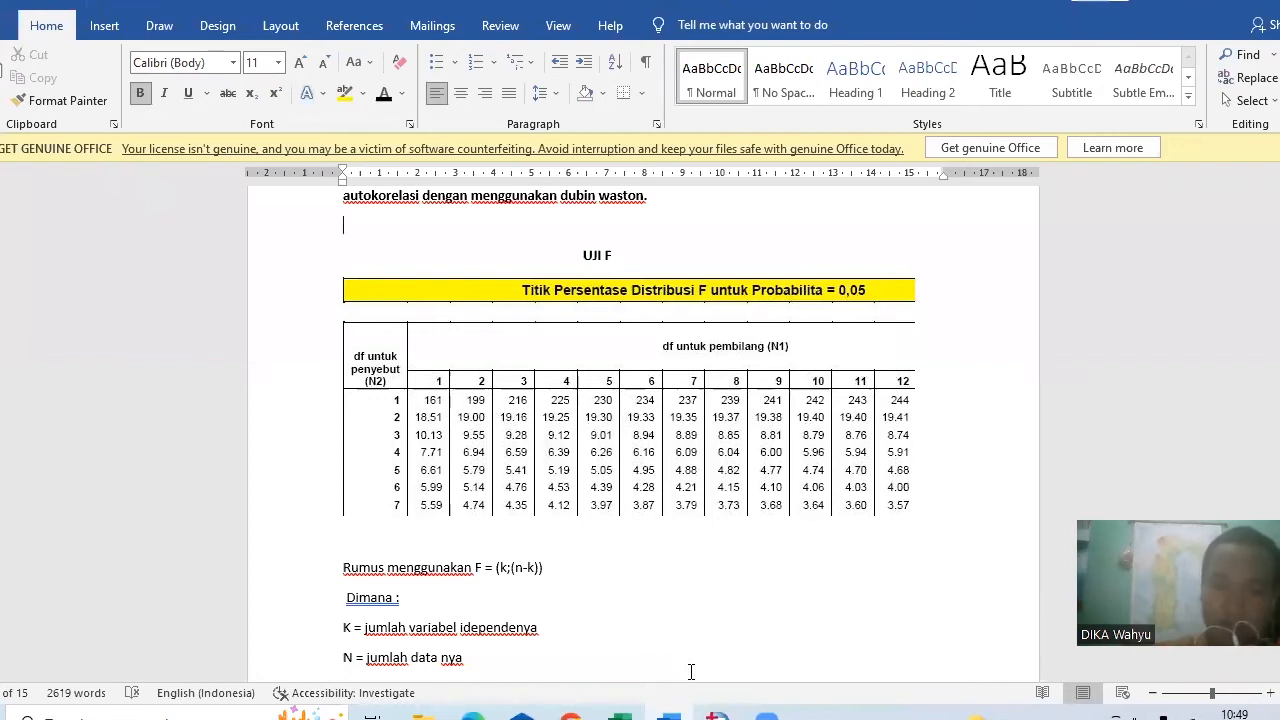
{"action": "key", "text": "Page_Down"}
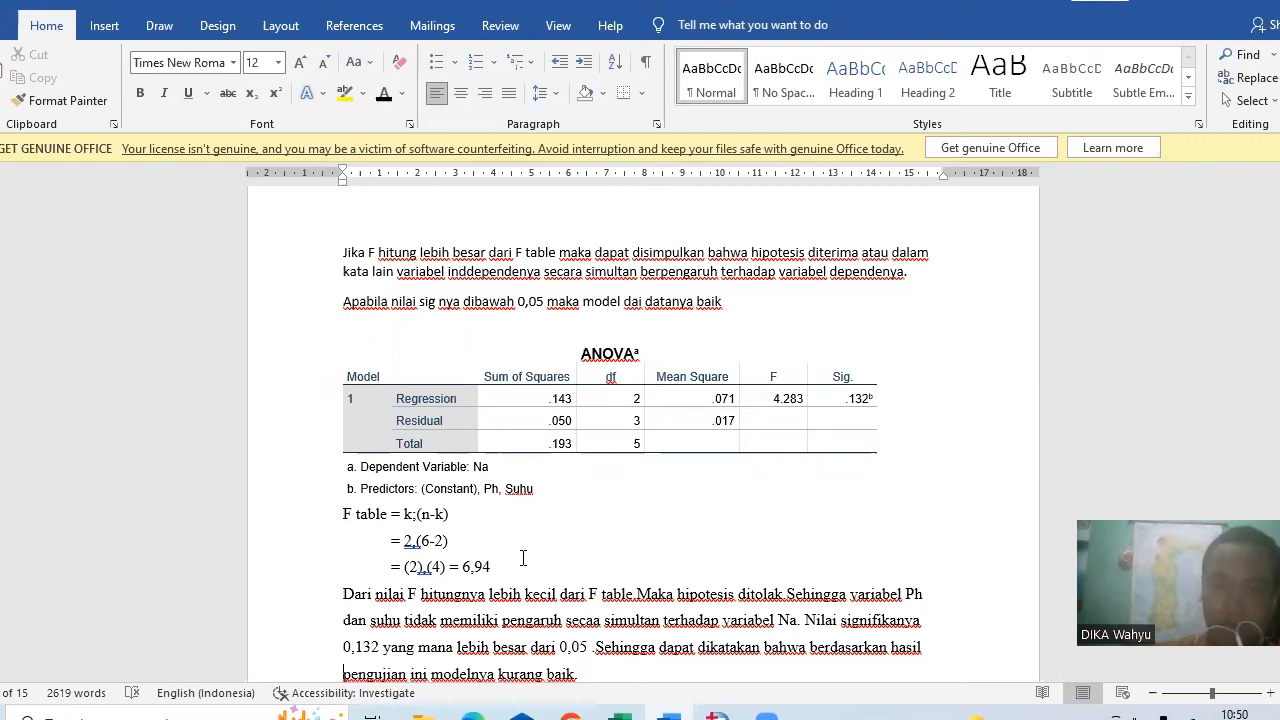
{"action": "scroll", "coordinate": [522, 558], "scroll_direction": "down", "scroll_amount": 1}
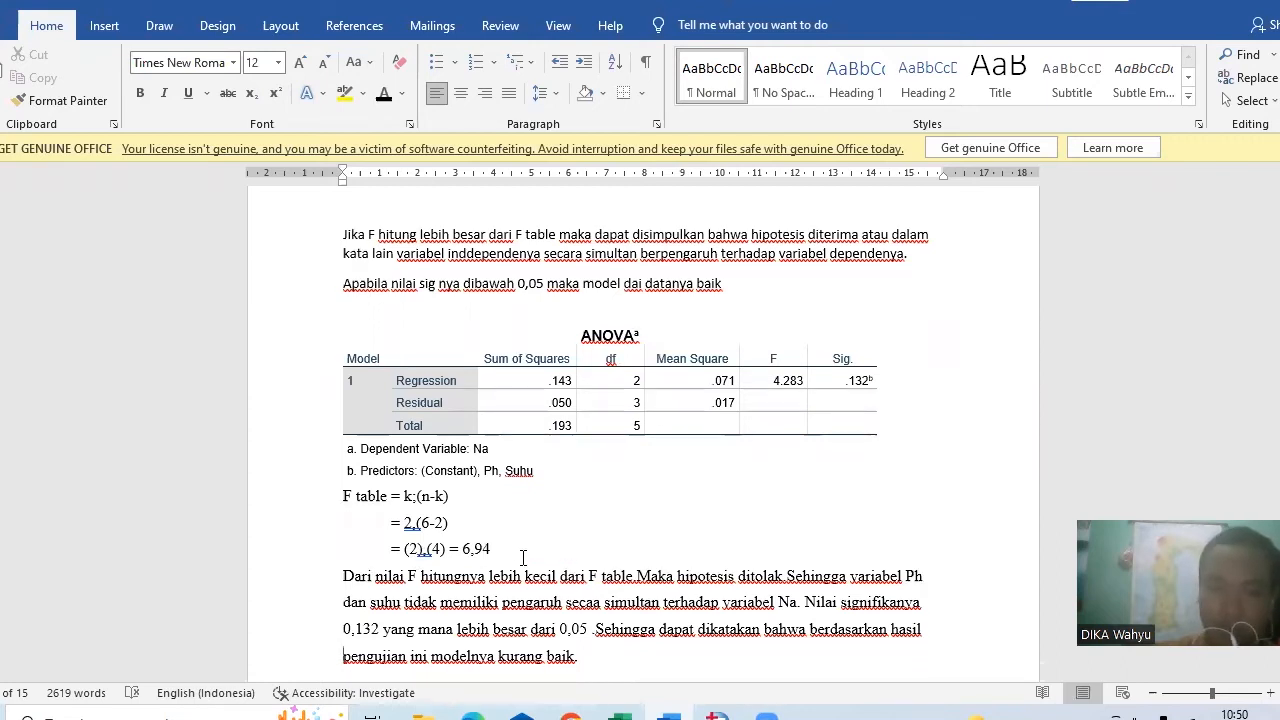
{"action": "scroll", "coordinate": [523, 560], "scroll_direction": "down", "scroll_amount": 10}
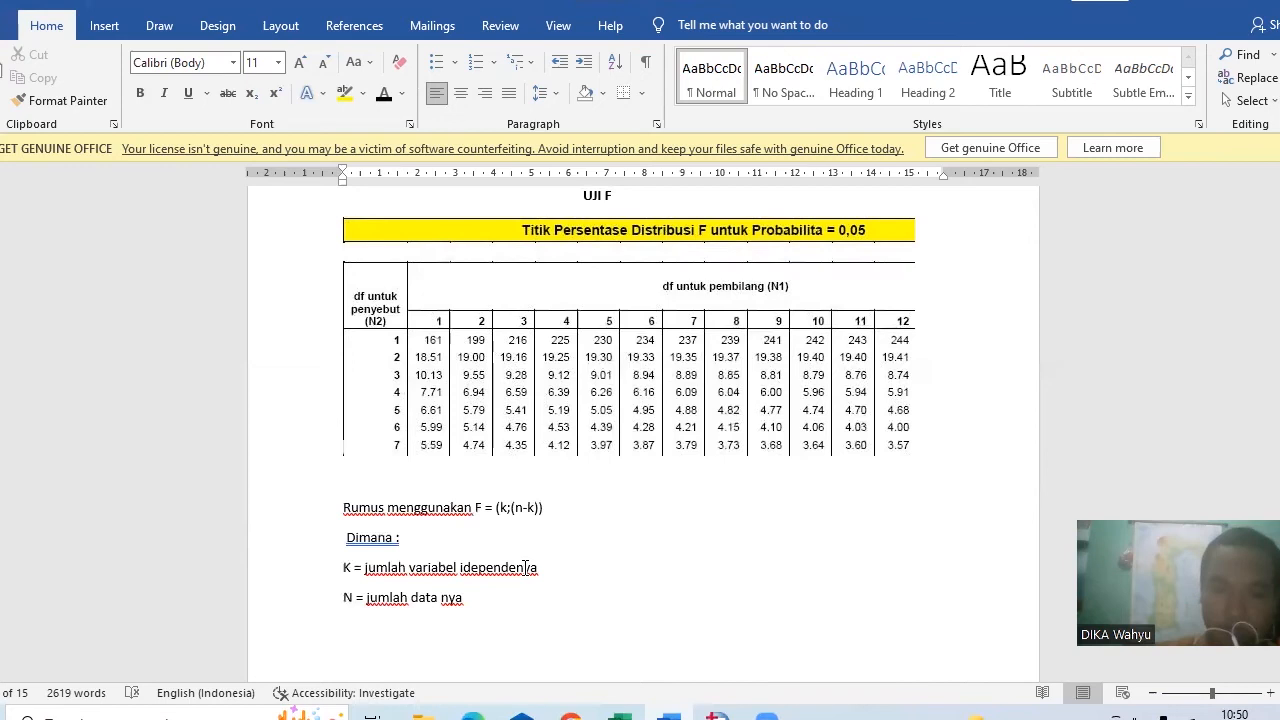
{"action": "key", "text": "Page_Down"}
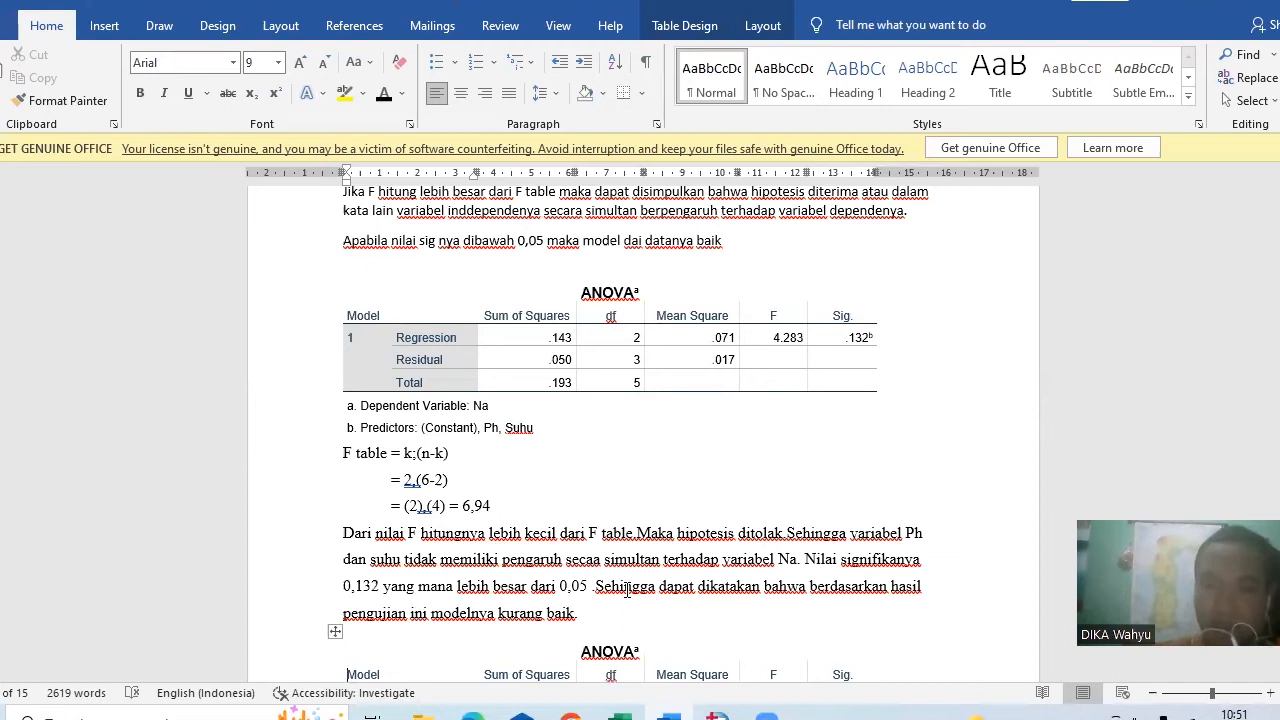
{"action": "scroll", "coordinate": [627, 591], "scroll_direction": "down", "scroll_amount": 1}
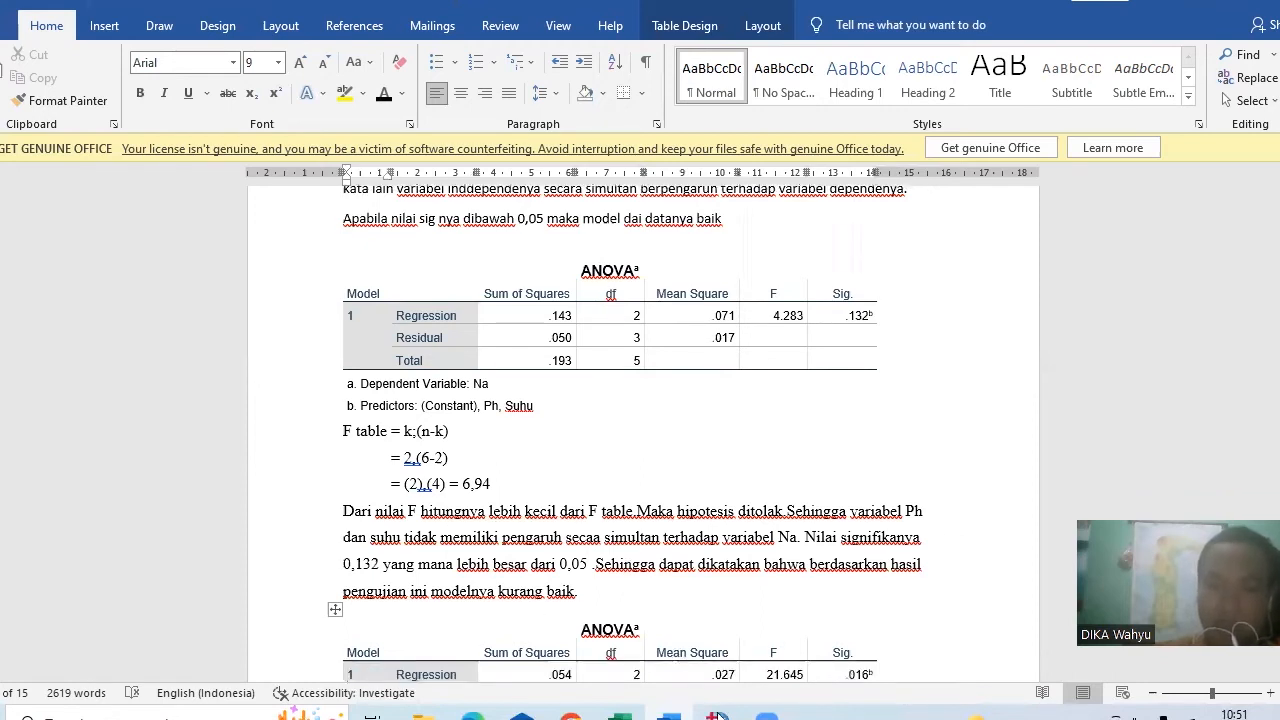
- Return to the SPSS dataset and run the linear regression on Suhu and Ph with K instead of Na as the dependent variable
{"action": "mouse_move", "coordinate": [718, 716]}
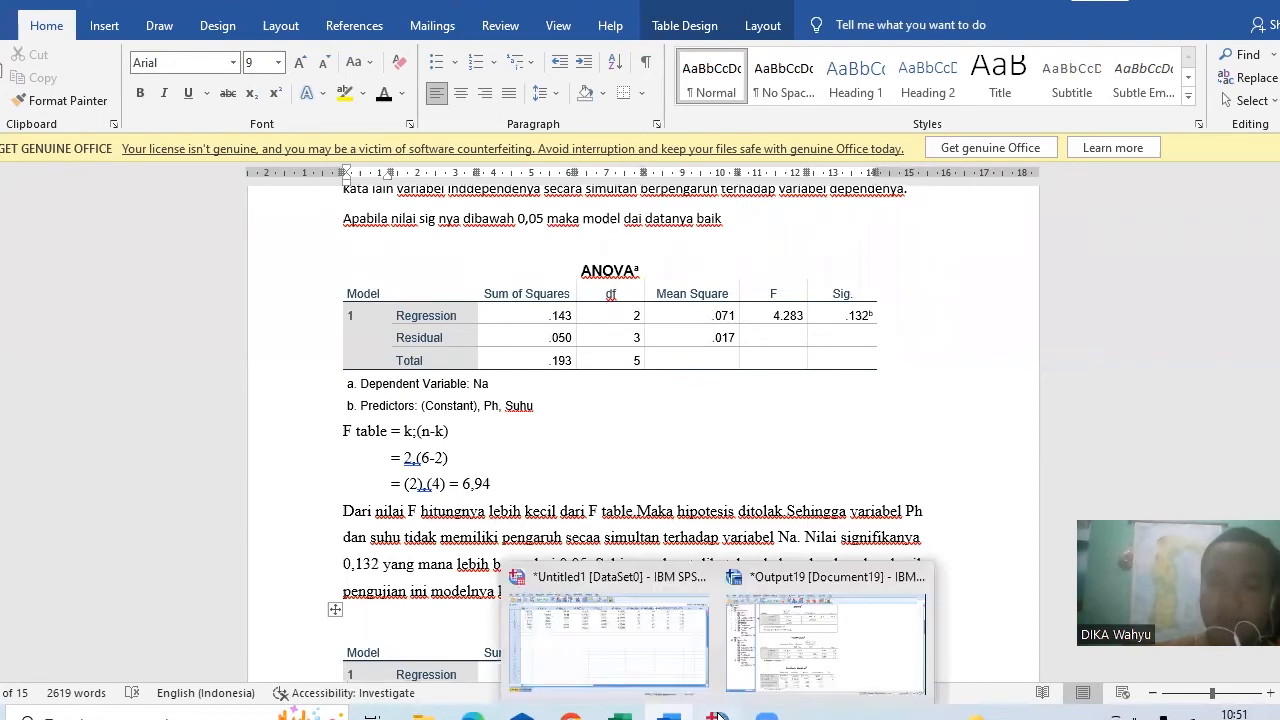
{"action": "left_click", "coordinate": [647, 657]}
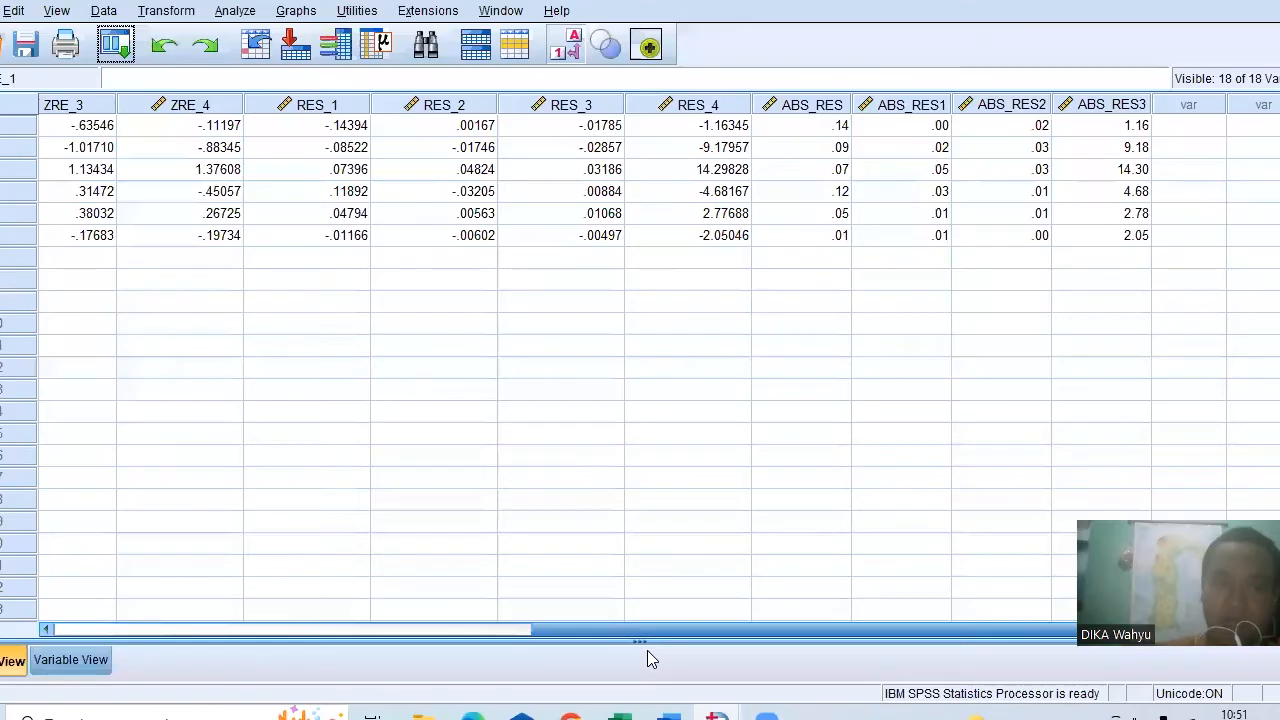
{"action": "left_click", "coordinate": [235, 10]}
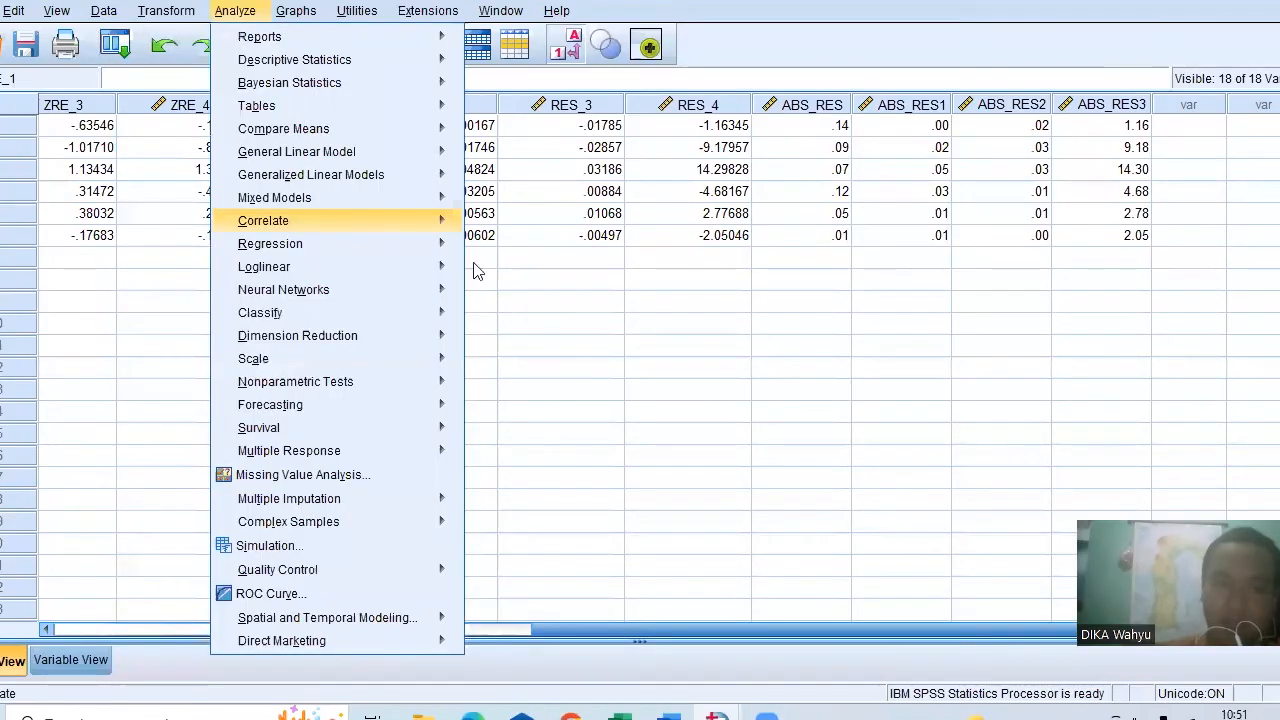
{"action": "mouse_move", "coordinate": [442, 264]}
{"action": "mouse_move", "coordinate": [400, 243]}
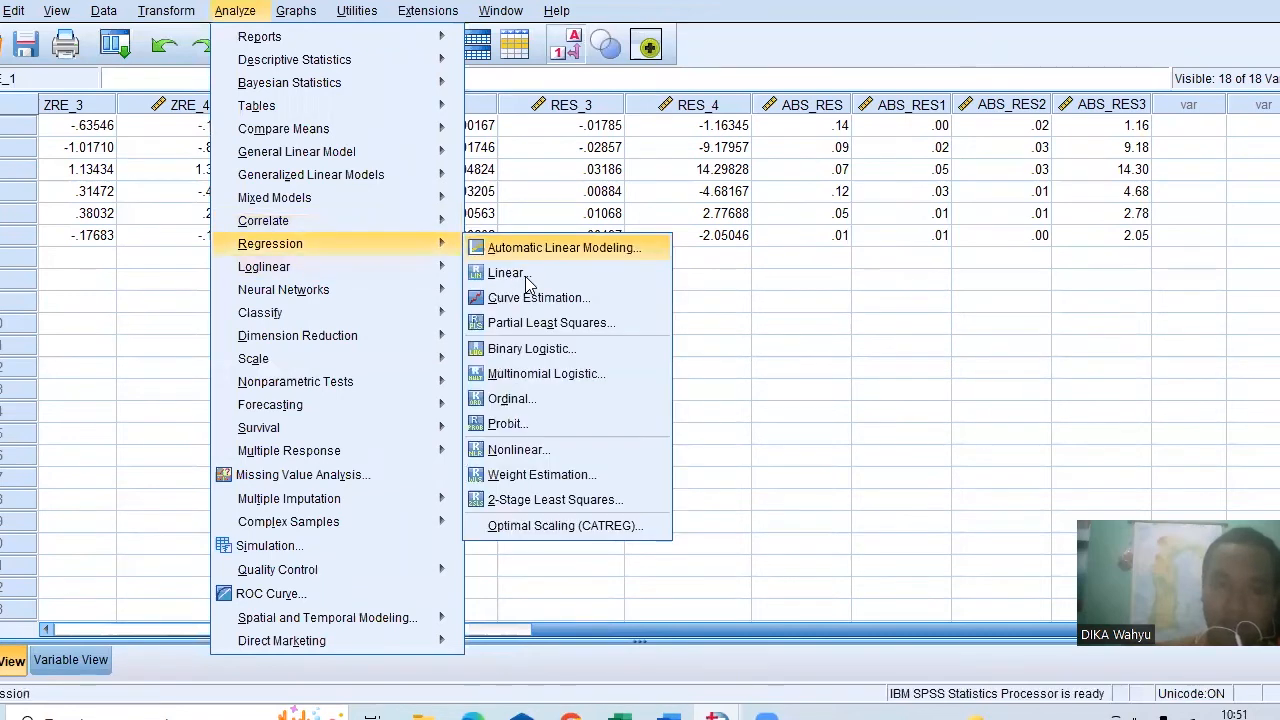
{"action": "left_click", "coordinate": [506, 273]}
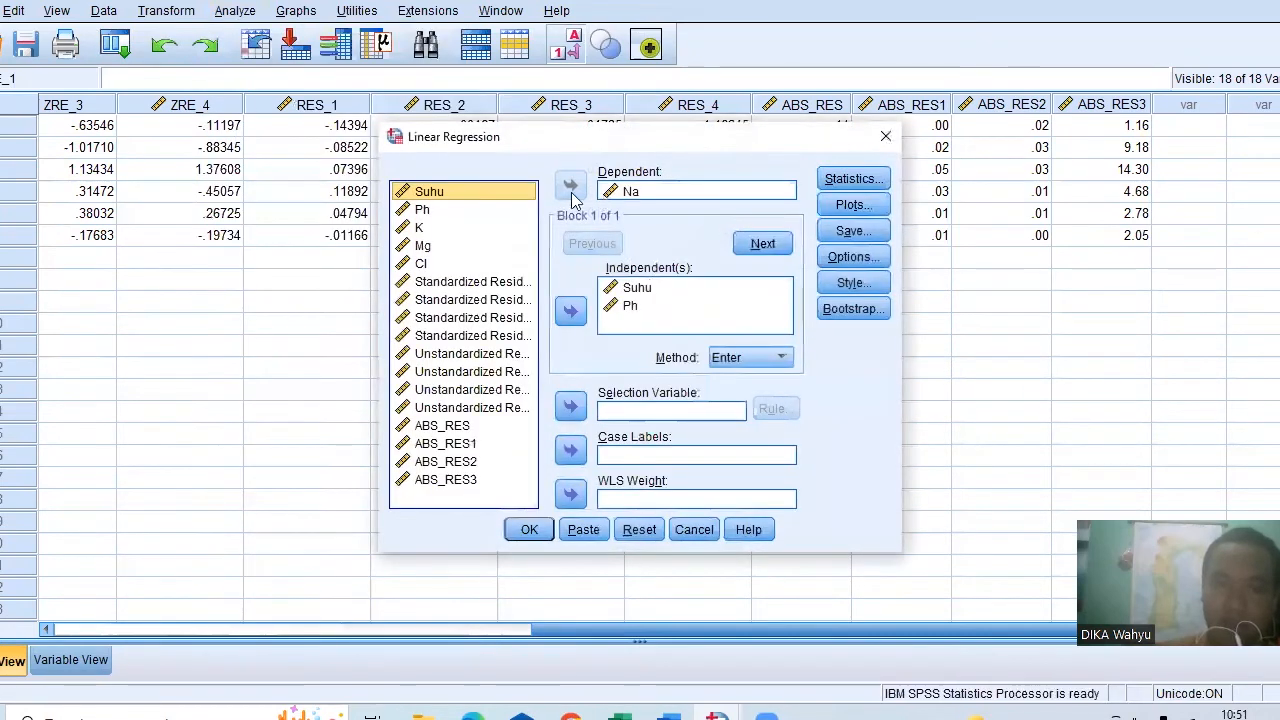
{"action": "left_click", "coordinate": [470, 248]}
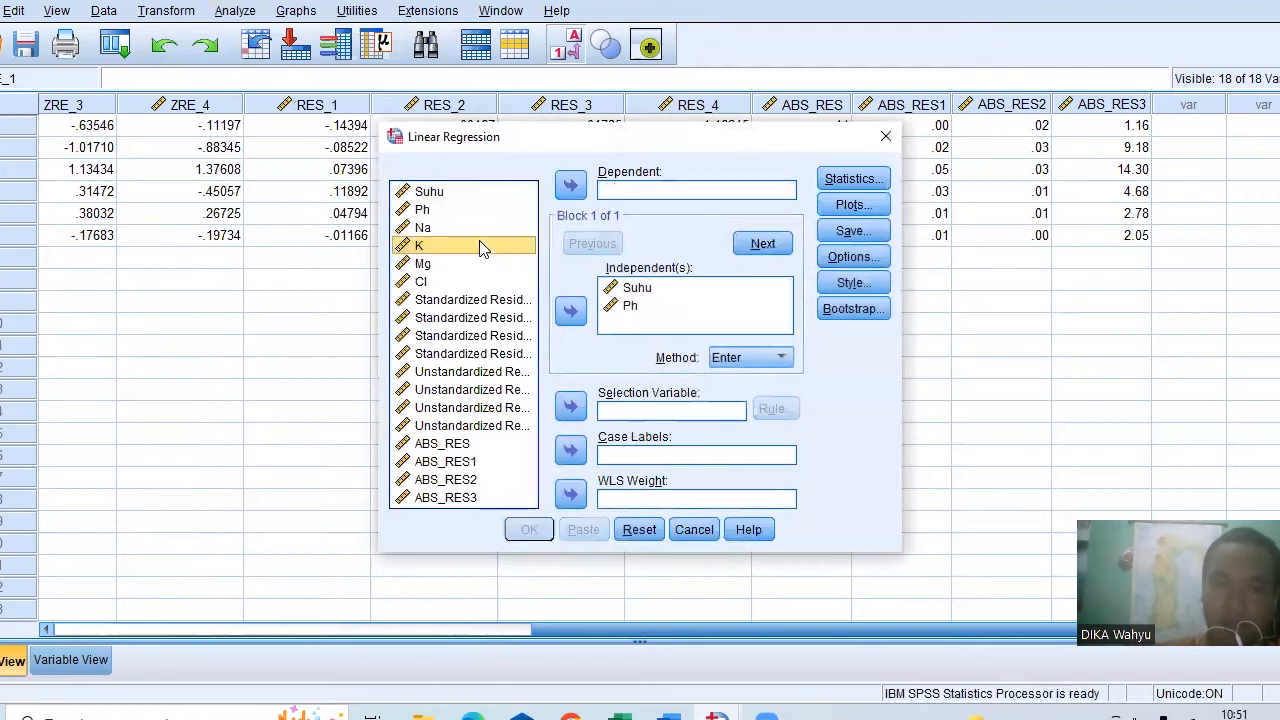
{"action": "left_click", "coordinate": [570, 187]}
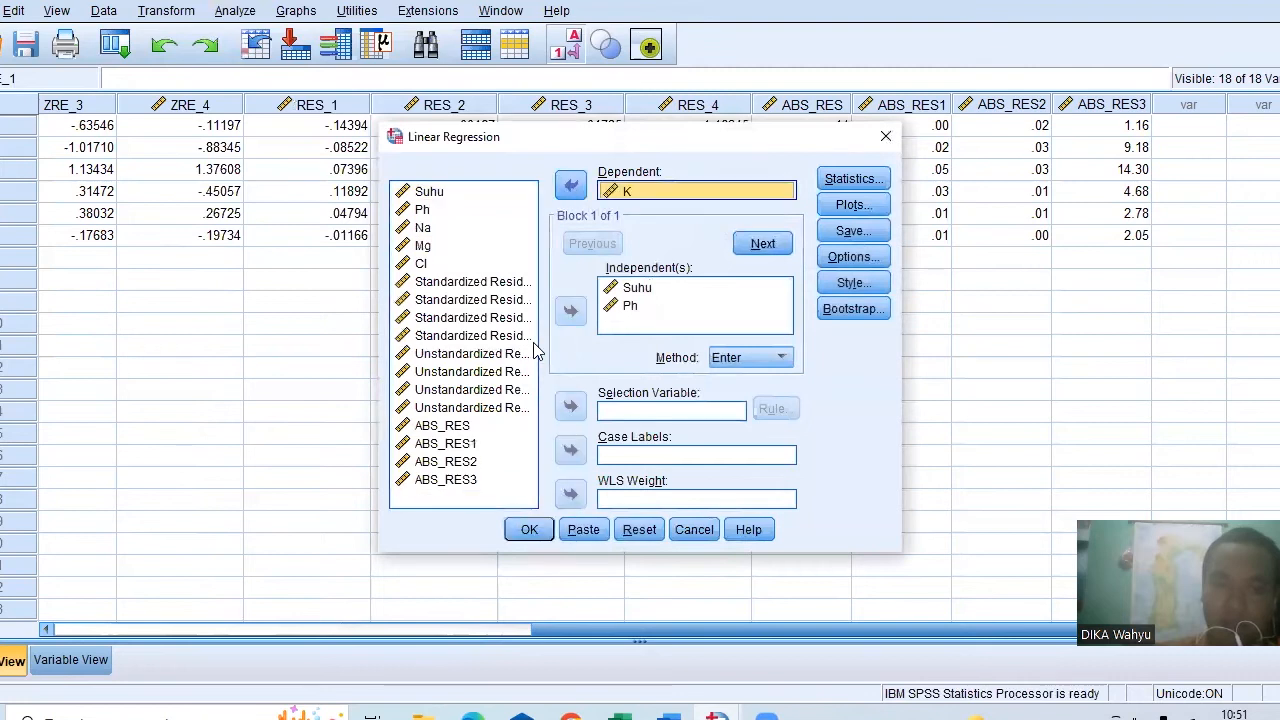
{"action": "left_click", "coordinate": [529, 530]}
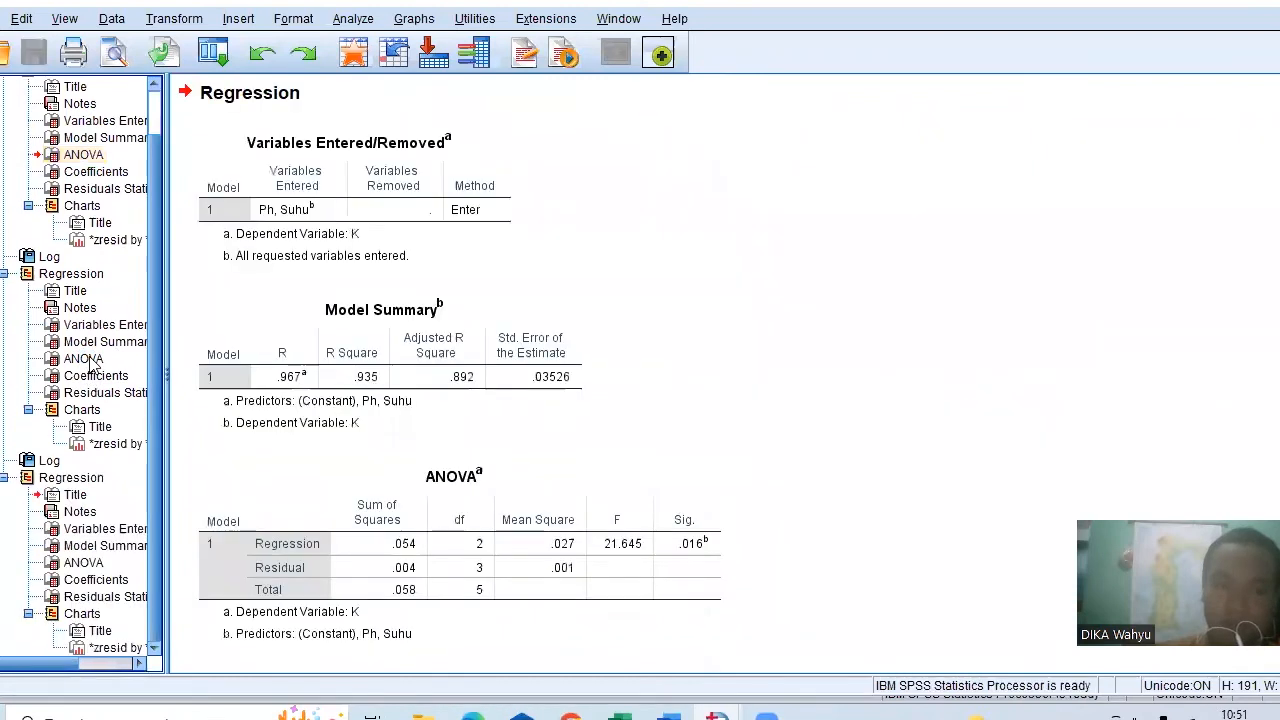
- Display the ANOVA table for dependent variable K in the output and copy it
{"action": "left_click", "coordinate": [90, 360]}
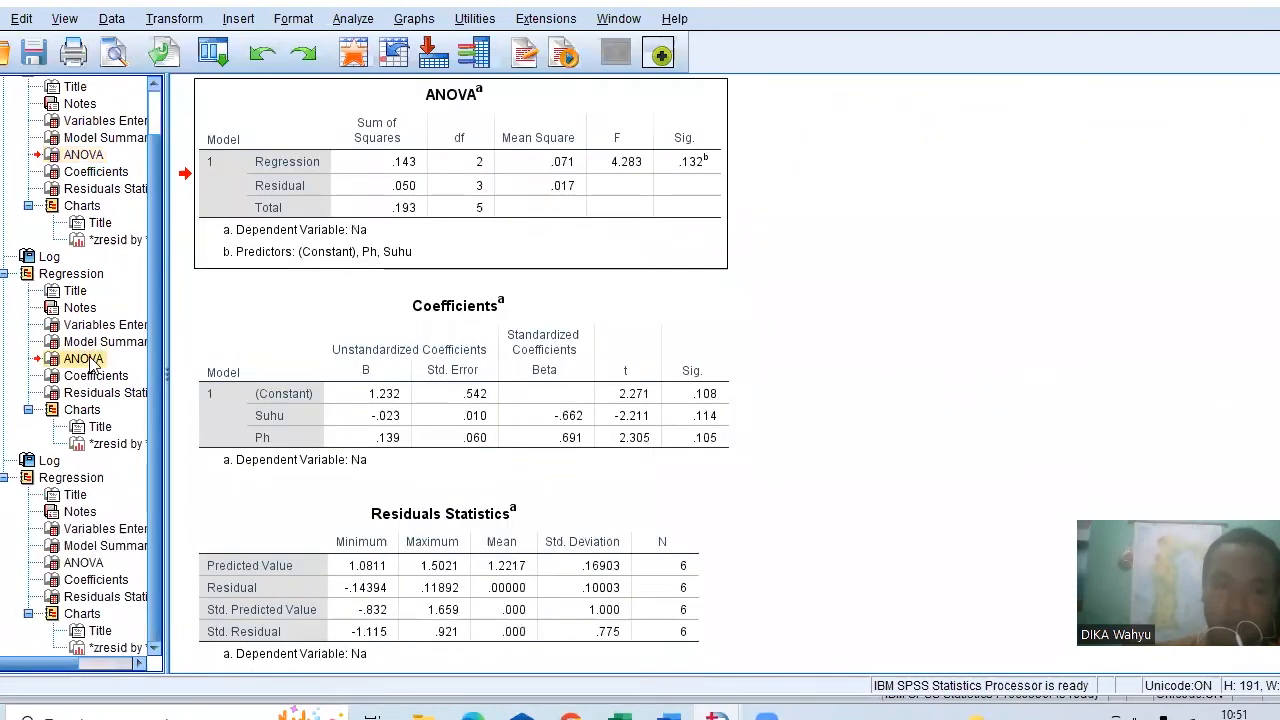
{"action": "left_click", "coordinate": [84, 564]}
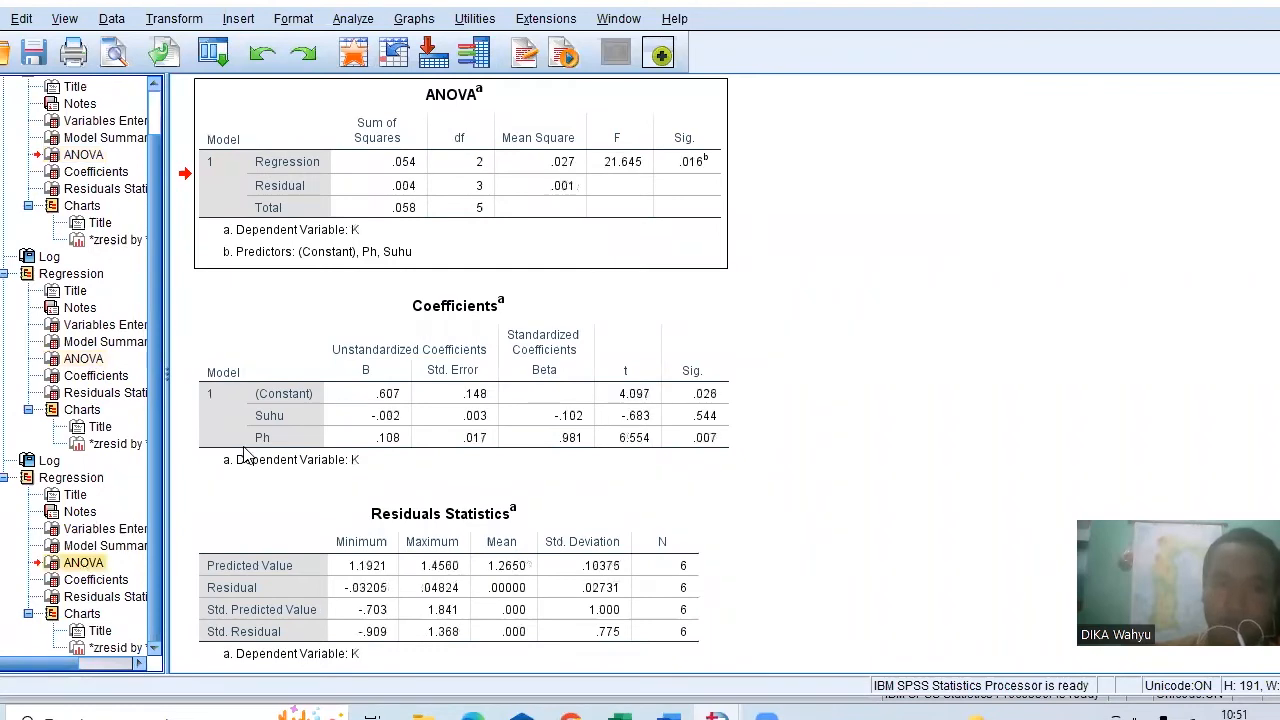
{"action": "right_click", "coordinate": [639, 182]}
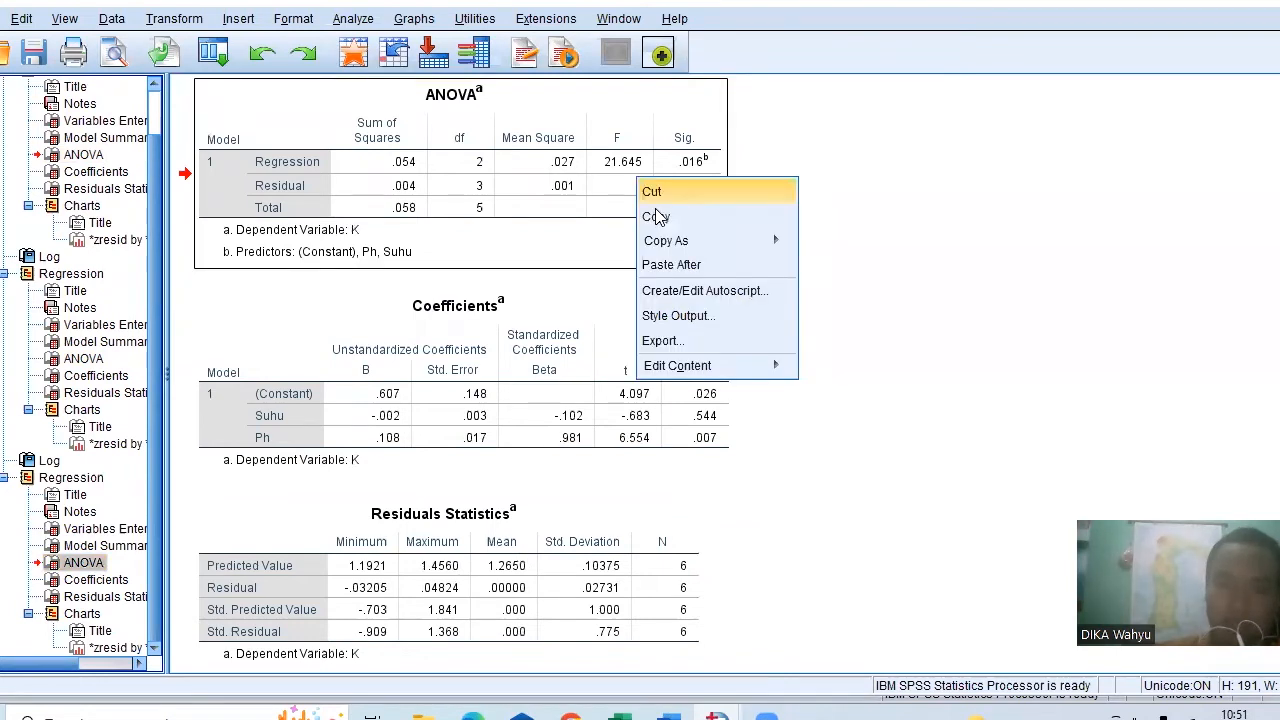
{"action": "left_click", "coordinate": [656, 216]}
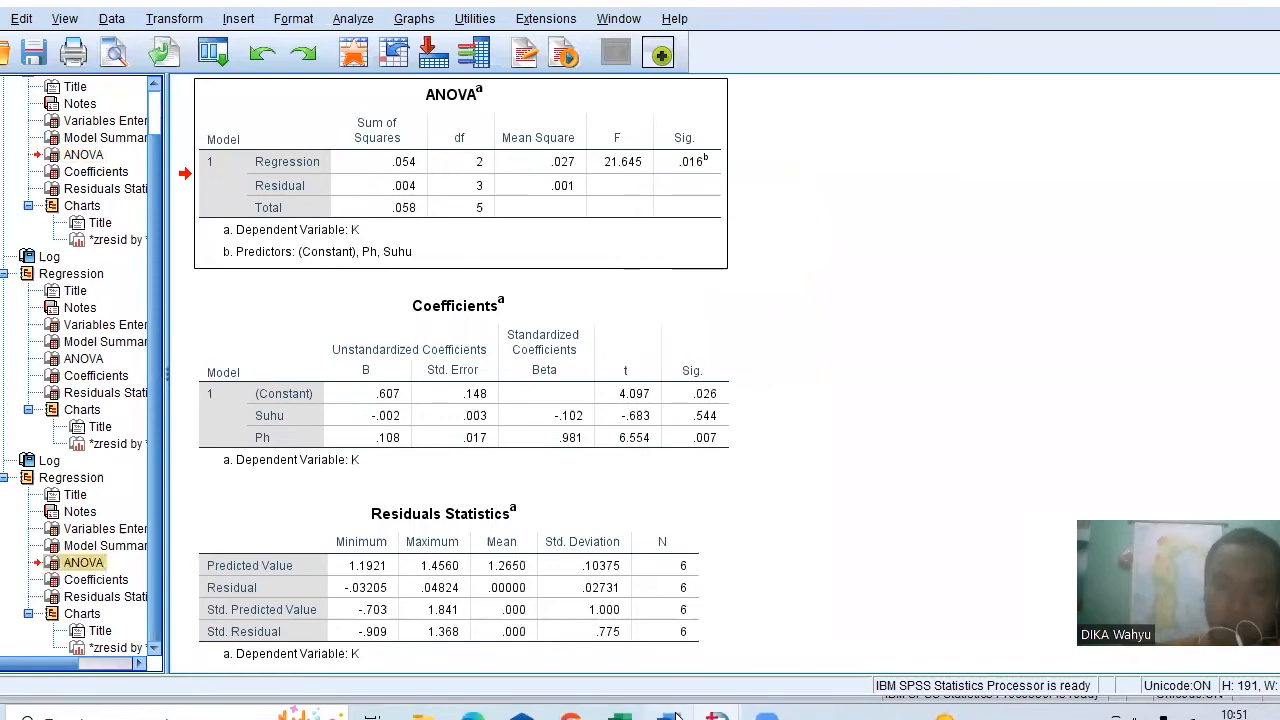
- Switch to the Word report and examine the ANOVA table for K, its F table calculation and the conclusion
{"action": "left_click", "coordinate": [669, 714]}
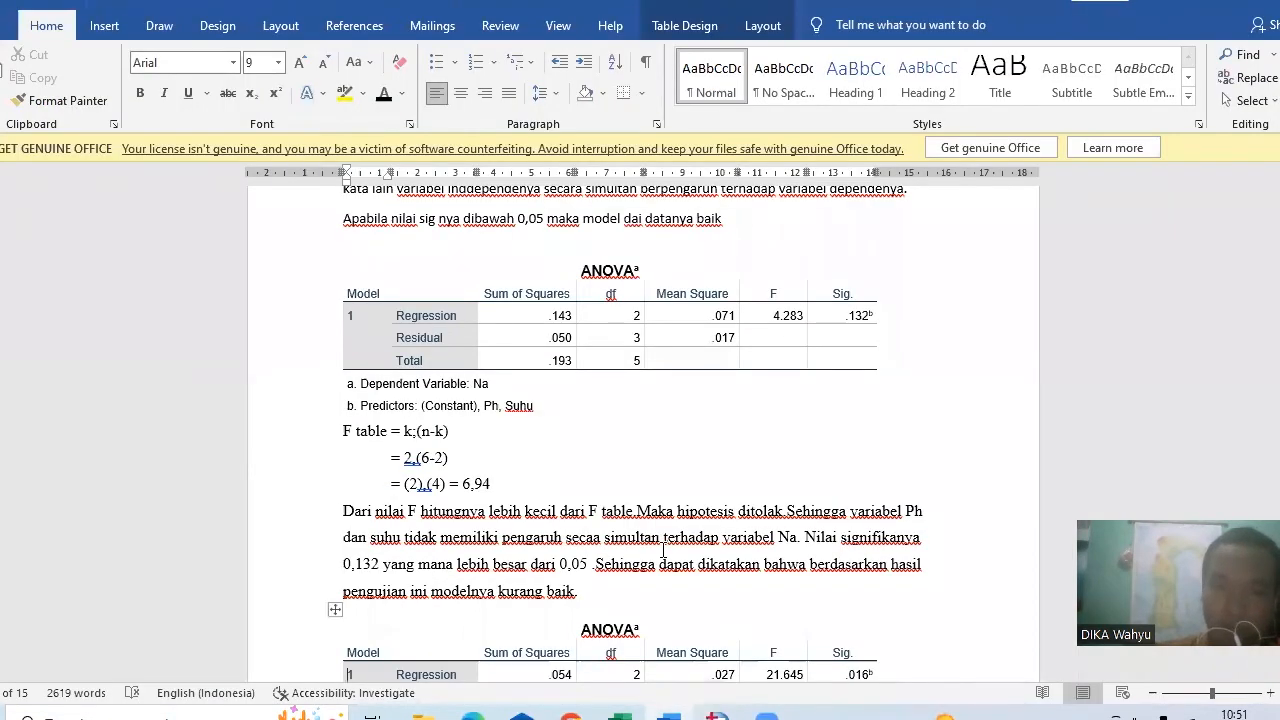
{"action": "key", "text": "ctrl+End"}
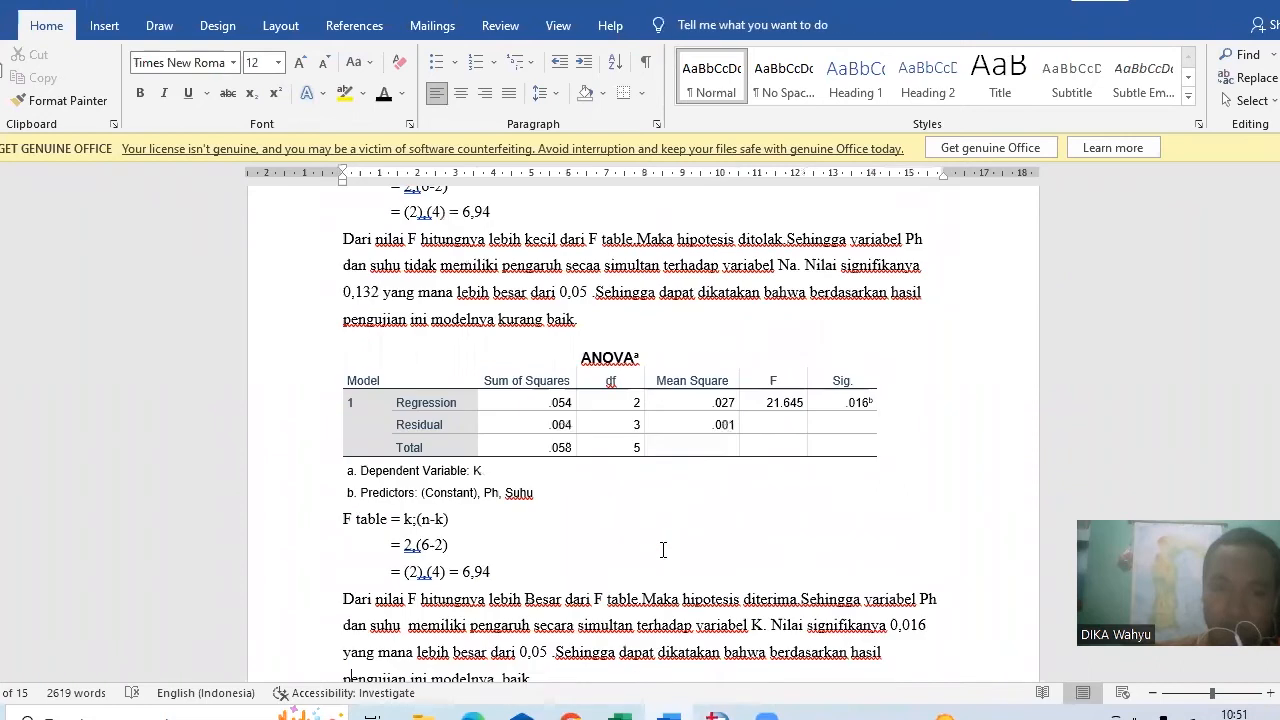
{"action": "scroll", "coordinate": [662, 550], "scroll_direction": "down", "scroll_amount": 1}
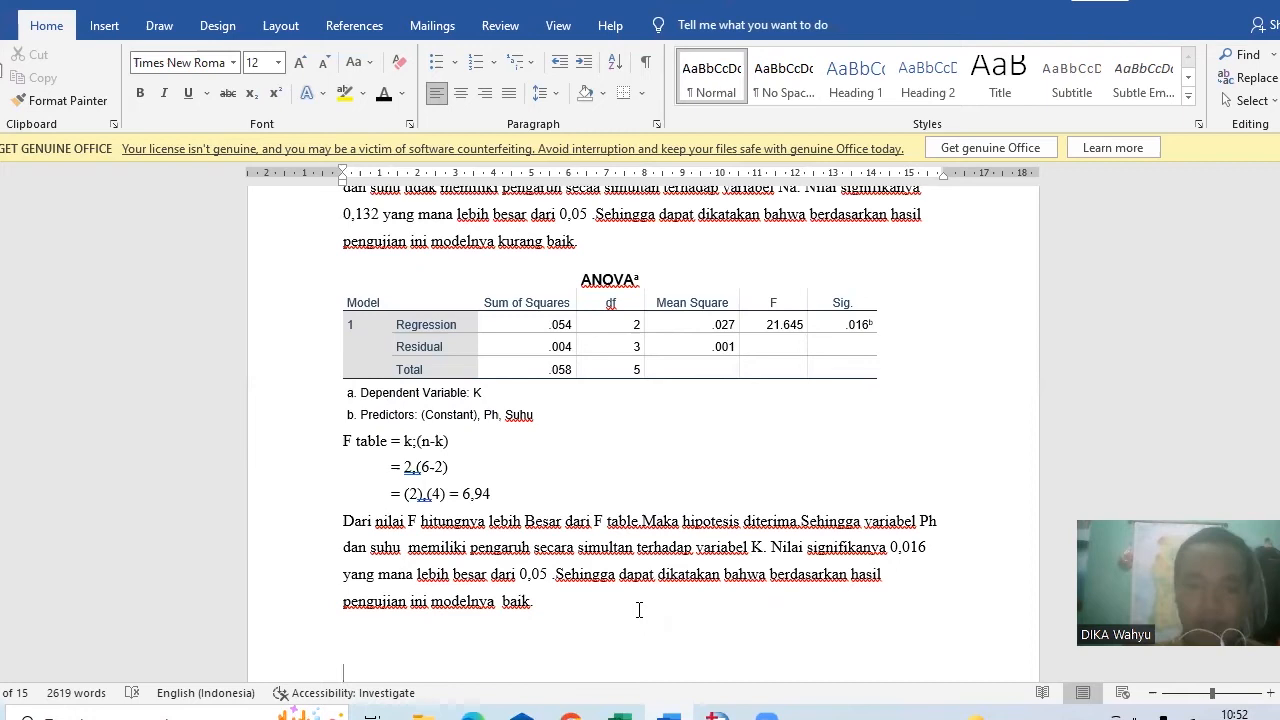
{"action": "scroll", "coordinate": [639, 609], "scroll_direction": "down", "scroll_amount": 1}
{"action": "scroll", "coordinate": [640, 611], "scroll_direction": "down", "scroll_amount": 5}
{"action": "left_click", "coordinate": [637, 620]}
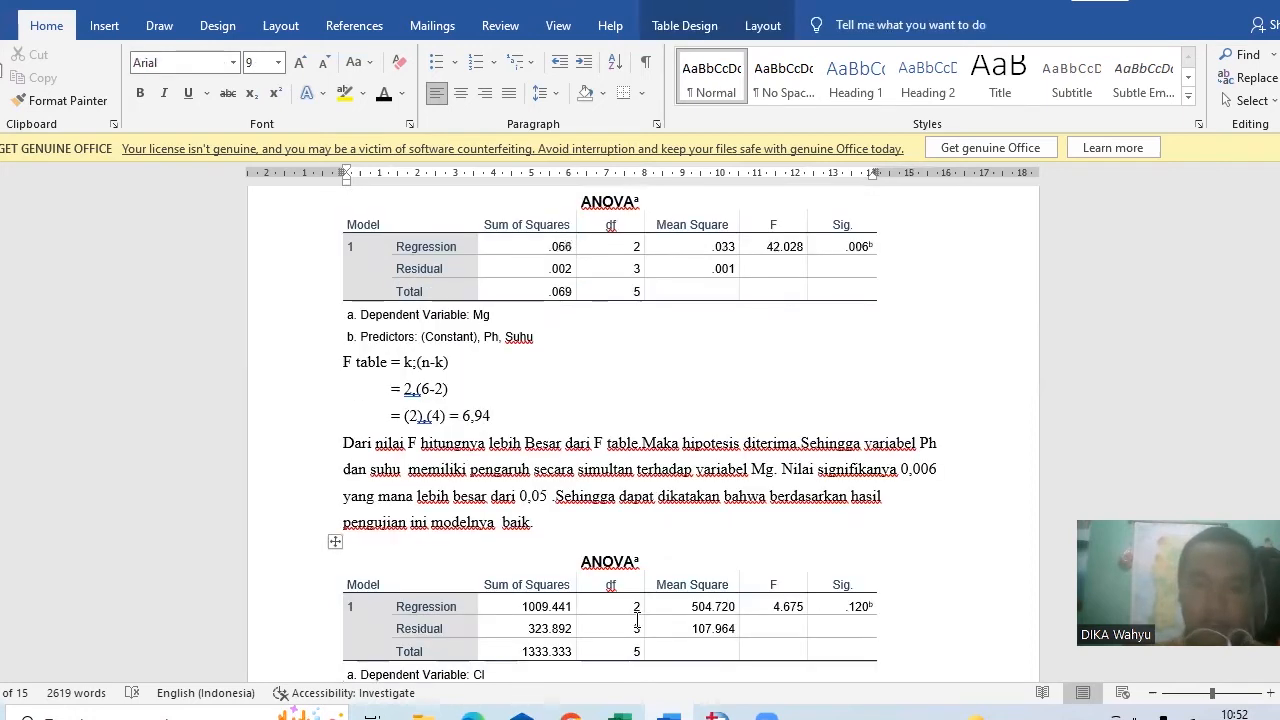
- Return to the SPSS dataset and run the linear regression on Suhu and Ph with Mg instead of K as the dependent variable
{"action": "mouse_move", "coordinate": [716, 714]}
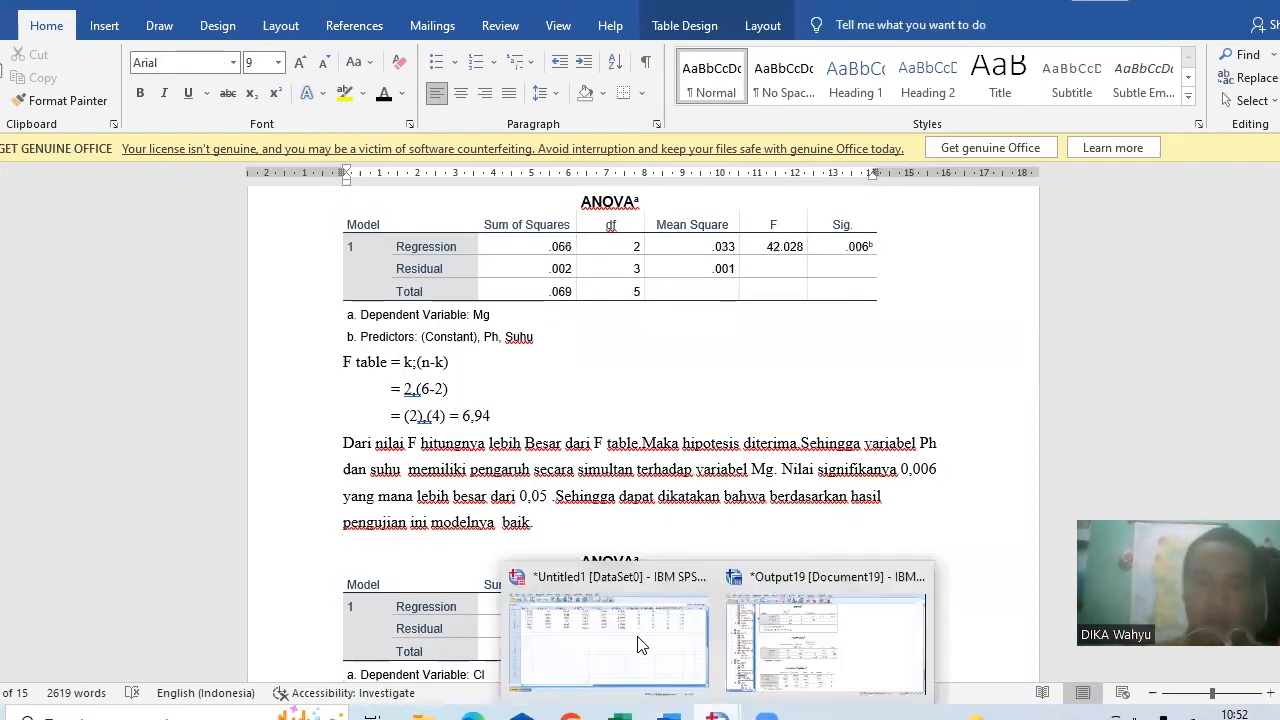
{"action": "left_click", "coordinate": [641, 645]}
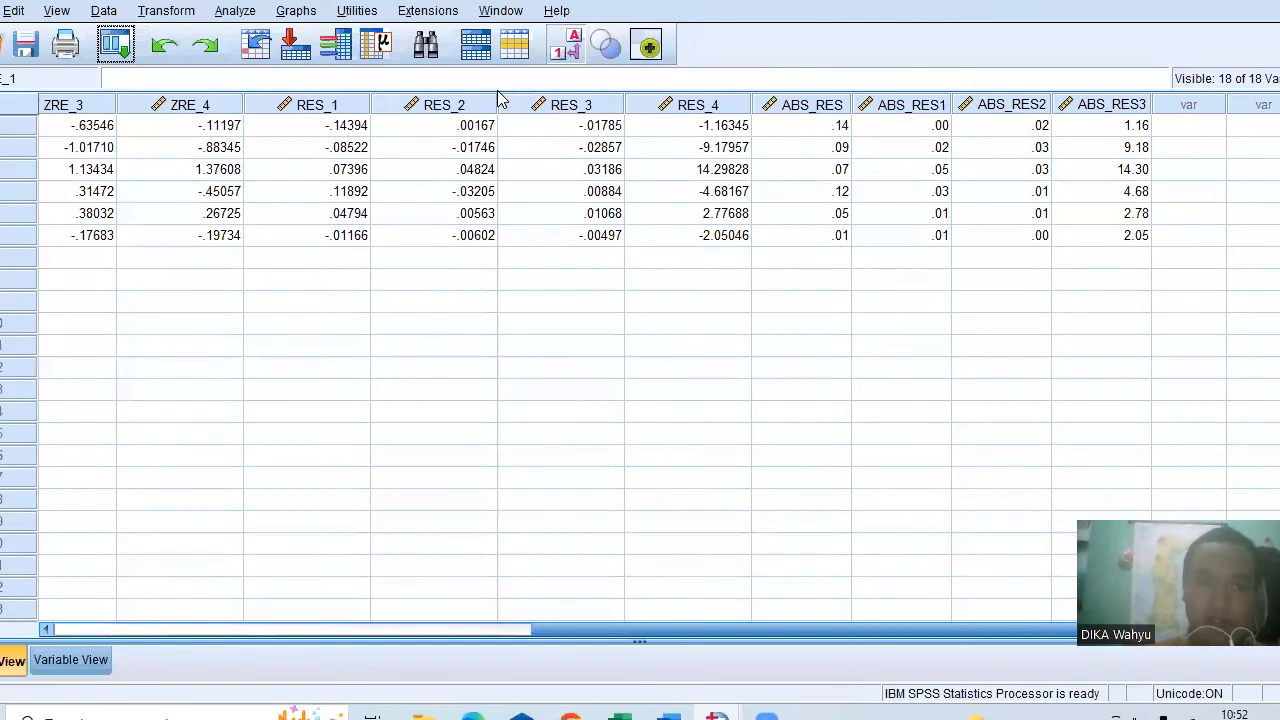
{"action": "left_click", "coordinate": [235, 10]}
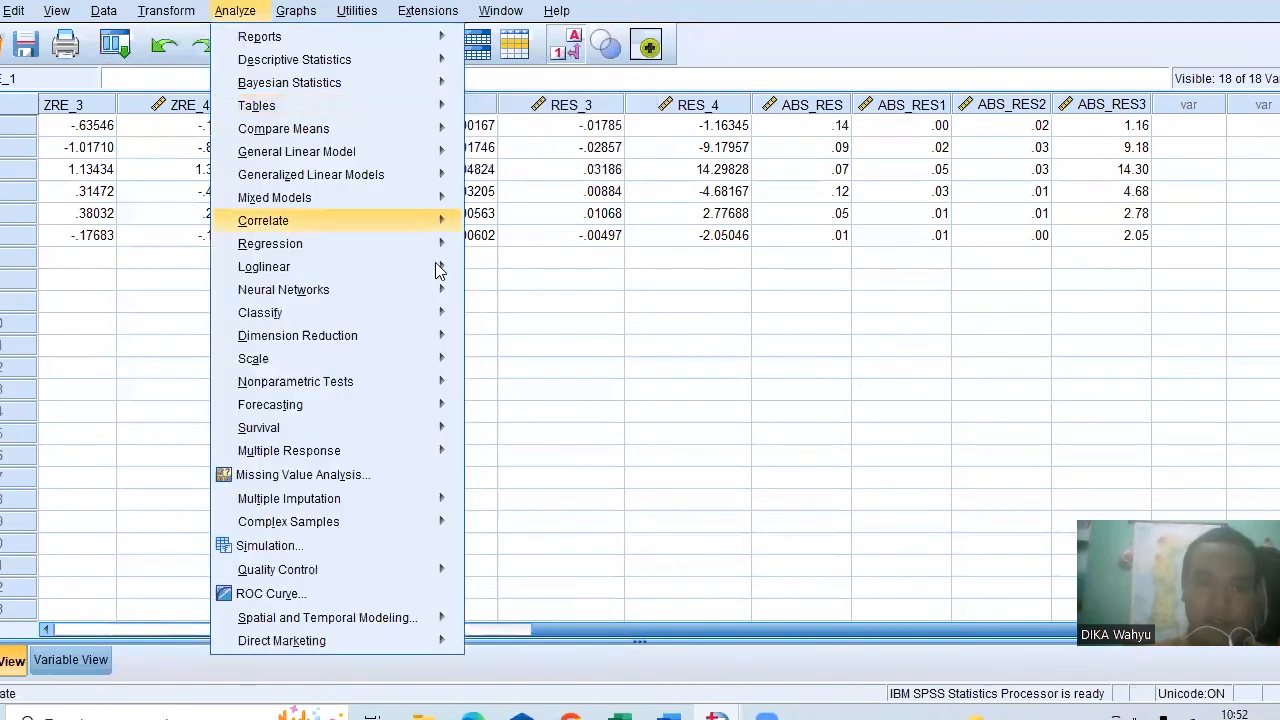
{"action": "mouse_move", "coordinate": [440, 245]}
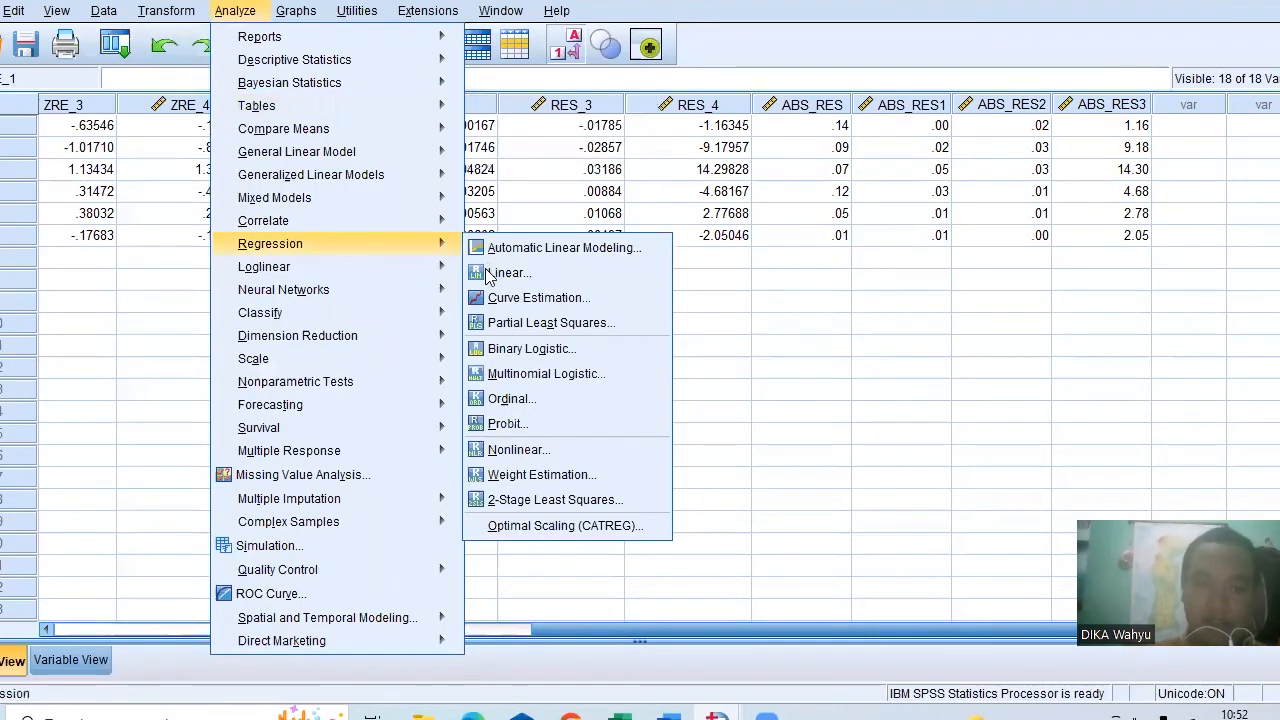
{"action": "left_click", "coordinate": [505, 273]}
{"action": "left_click", "coordinate": [602, 191]}
{"action": "left_click", "coordinate": [572, 191]}
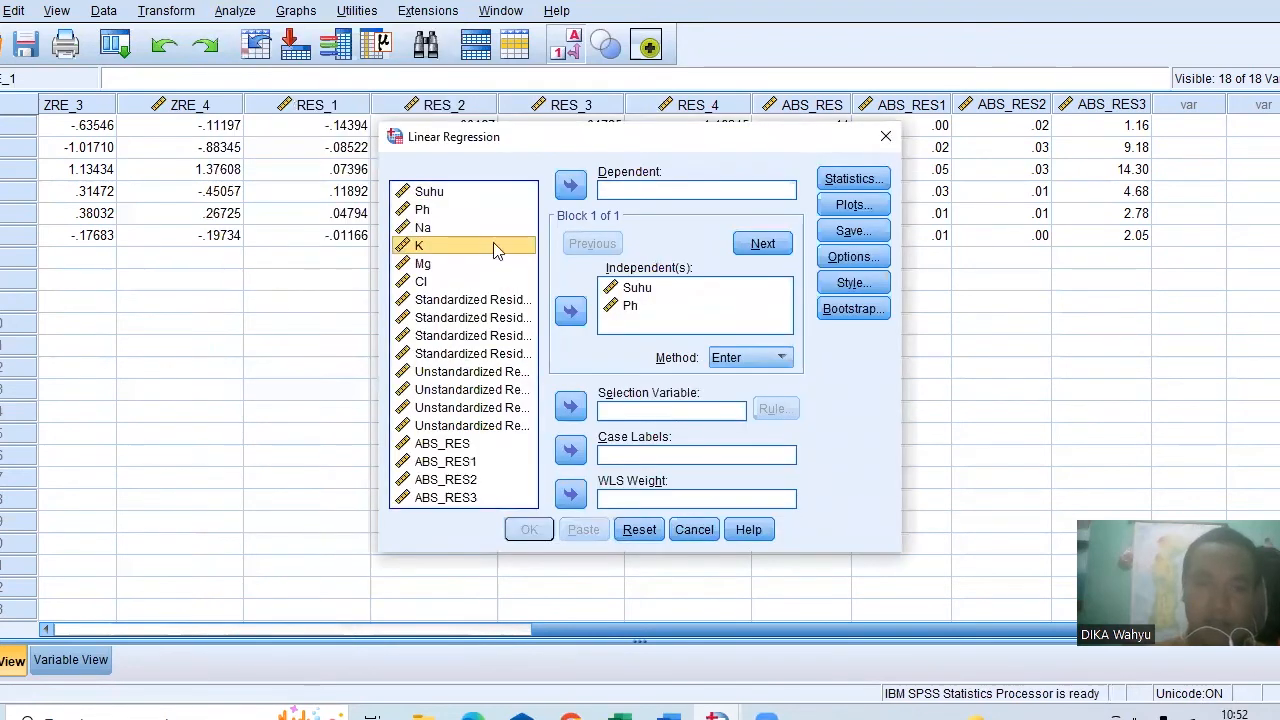
{"action": "left_click", "coordinate": [428, 263]}
{"action": "left_click", "coordinate": [570, 186]}
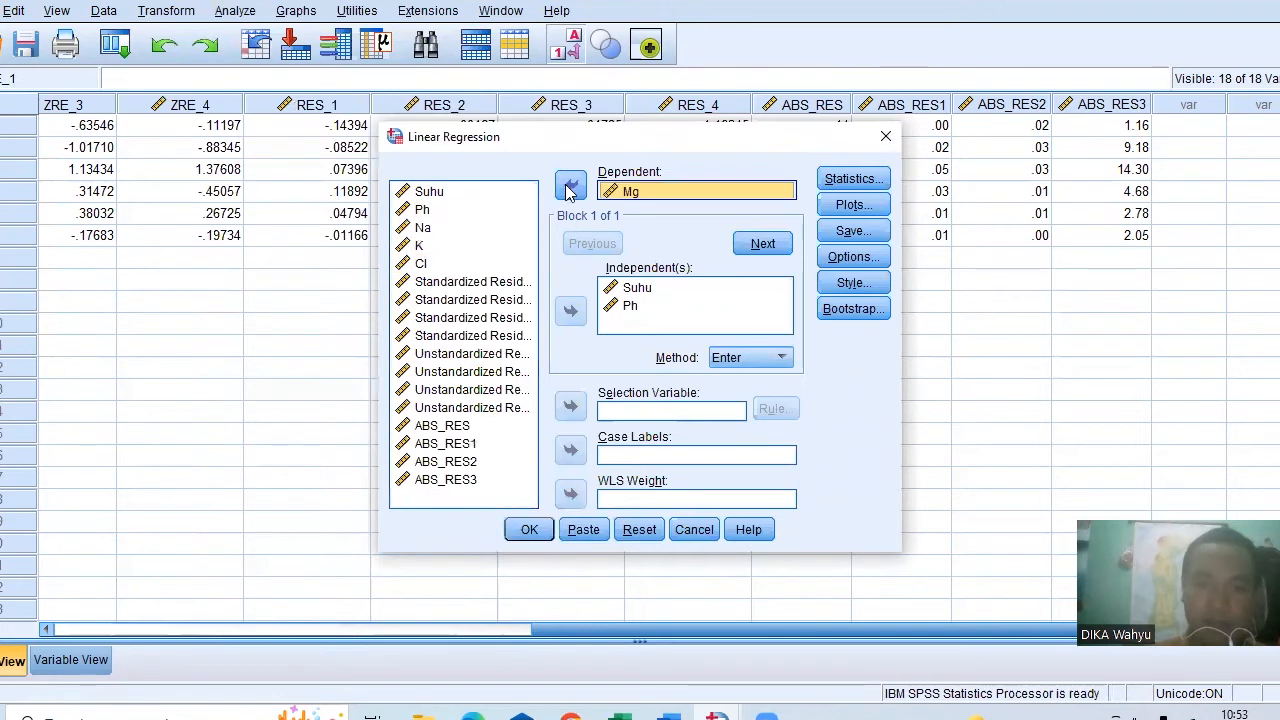
{"action": "left_click", "coordinate": [531, 534]}
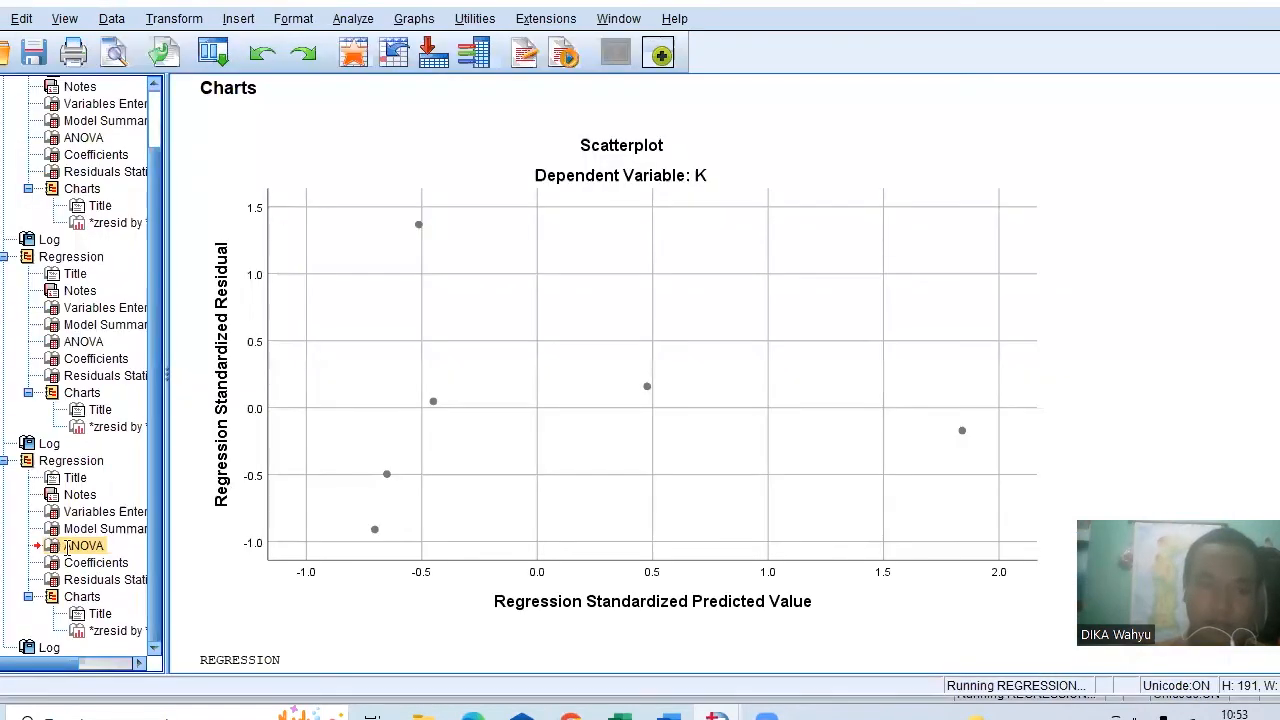
- Display the ANOVA table for dependent variable Mg in the output and copy it
{"action": "left_click", "coordinate": [66, 546]}
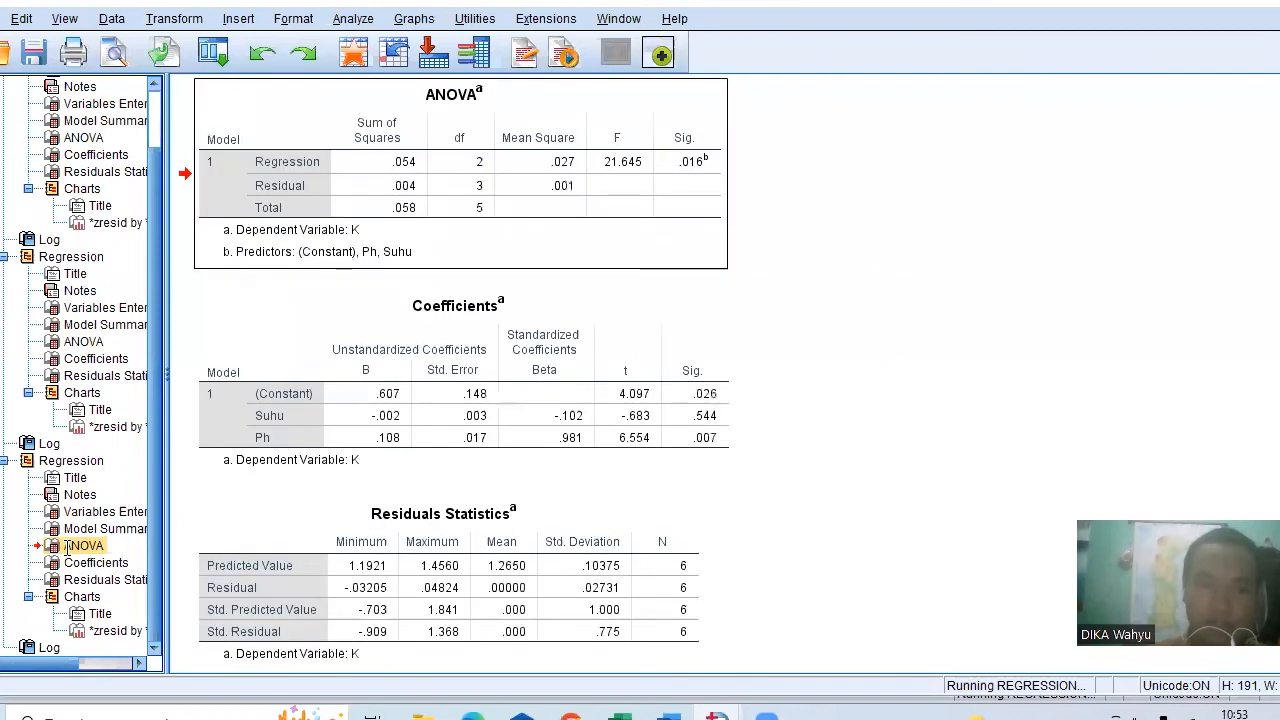
{"action": "left_click", "coordinate": [83, 343]}
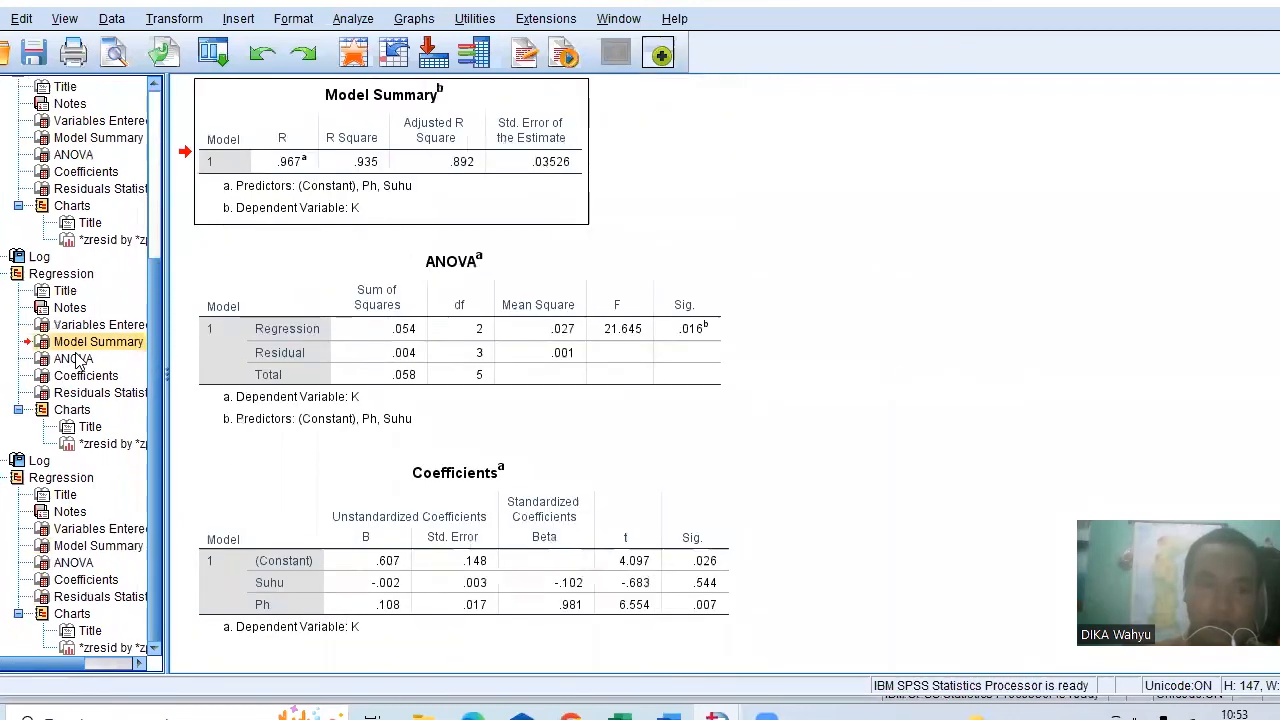
{"action": "left_click", "coordinate": [86, 565]}
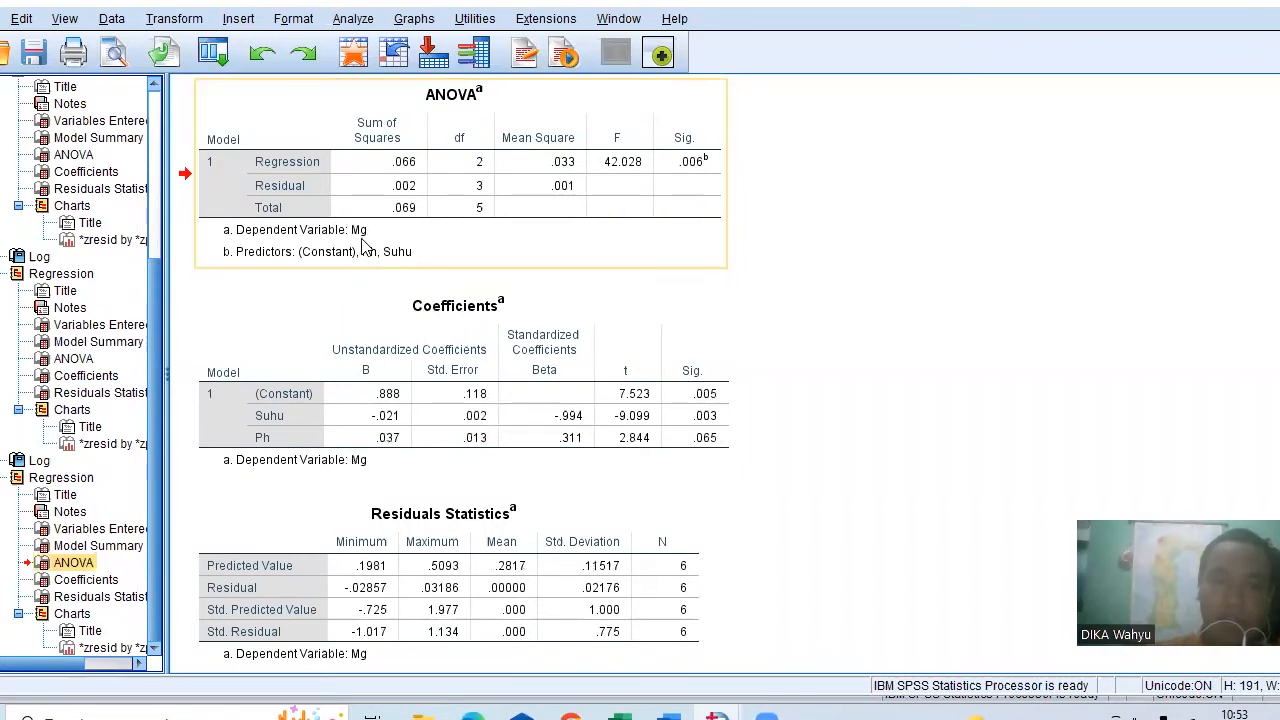
{"action": "right_click", "coordinate": [669, 158]}
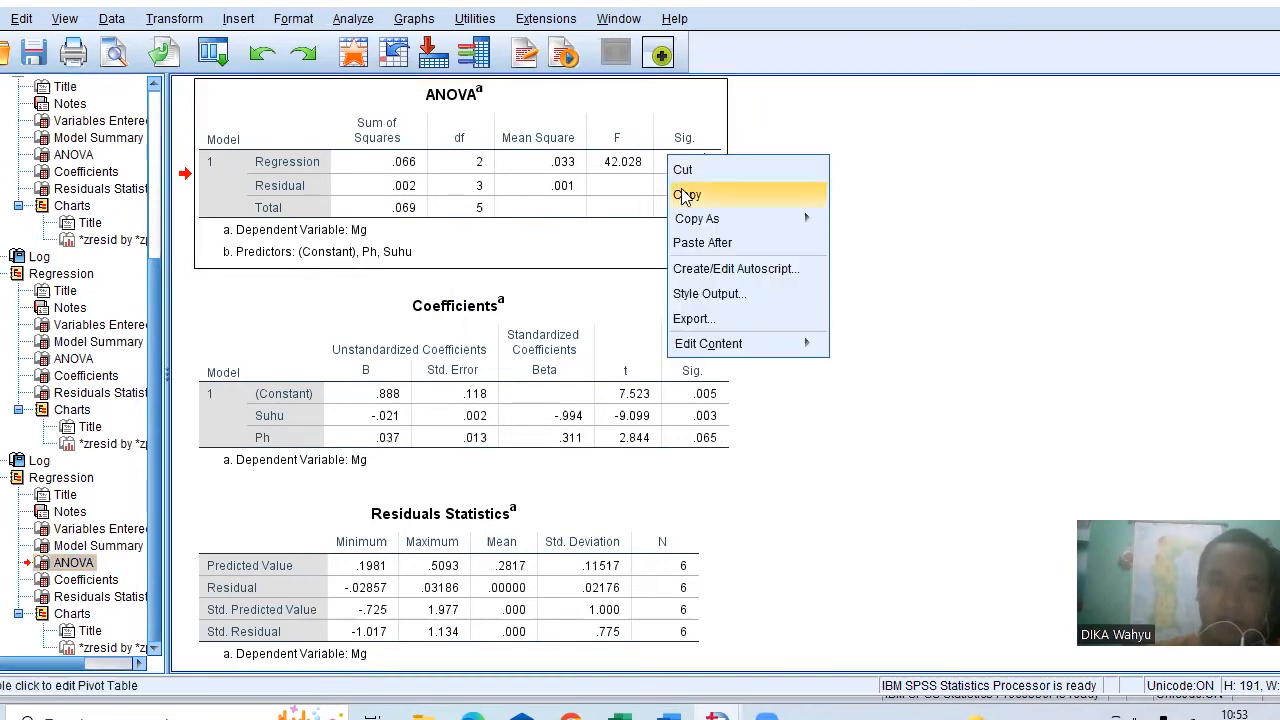
{"action": "left_click", "coordinate": [687, 195]}
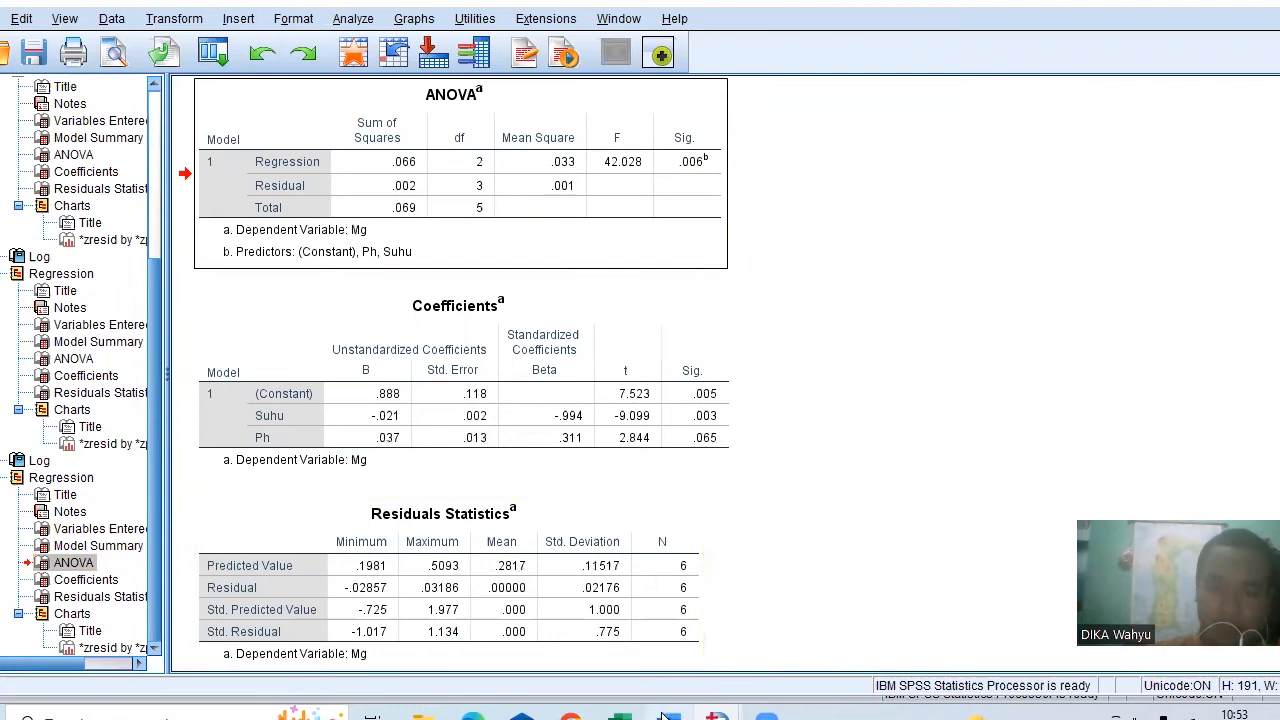
- Switch to the Word report and examine the ANOVA table for Mg, its F table calculation and the conclusion
{"action": "left_click", "coordinate": [668, 716]}
{"action": "scroll", "coordinate": [735, 568], "scroll_direction": "down", "scroll_amount": 2}
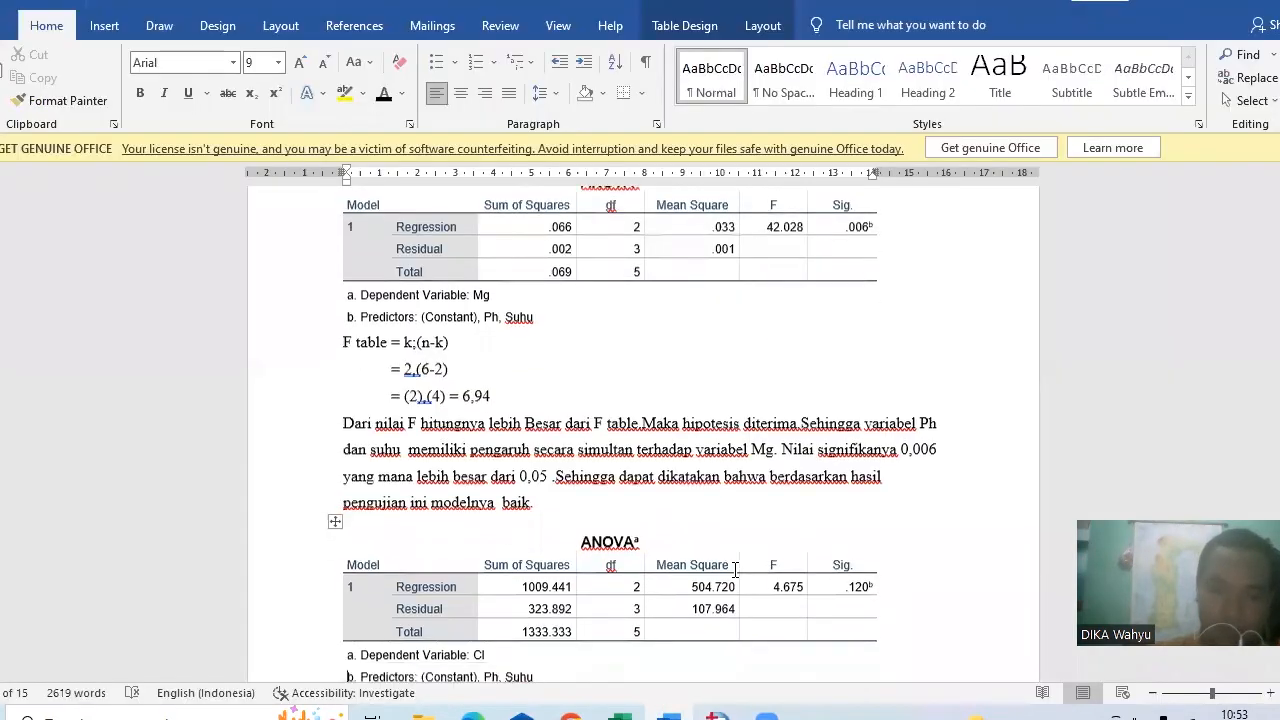
{"action": "scroll", "coordinate": [735, 568], "scroll_direction": "down", "scroll_amount": 1}
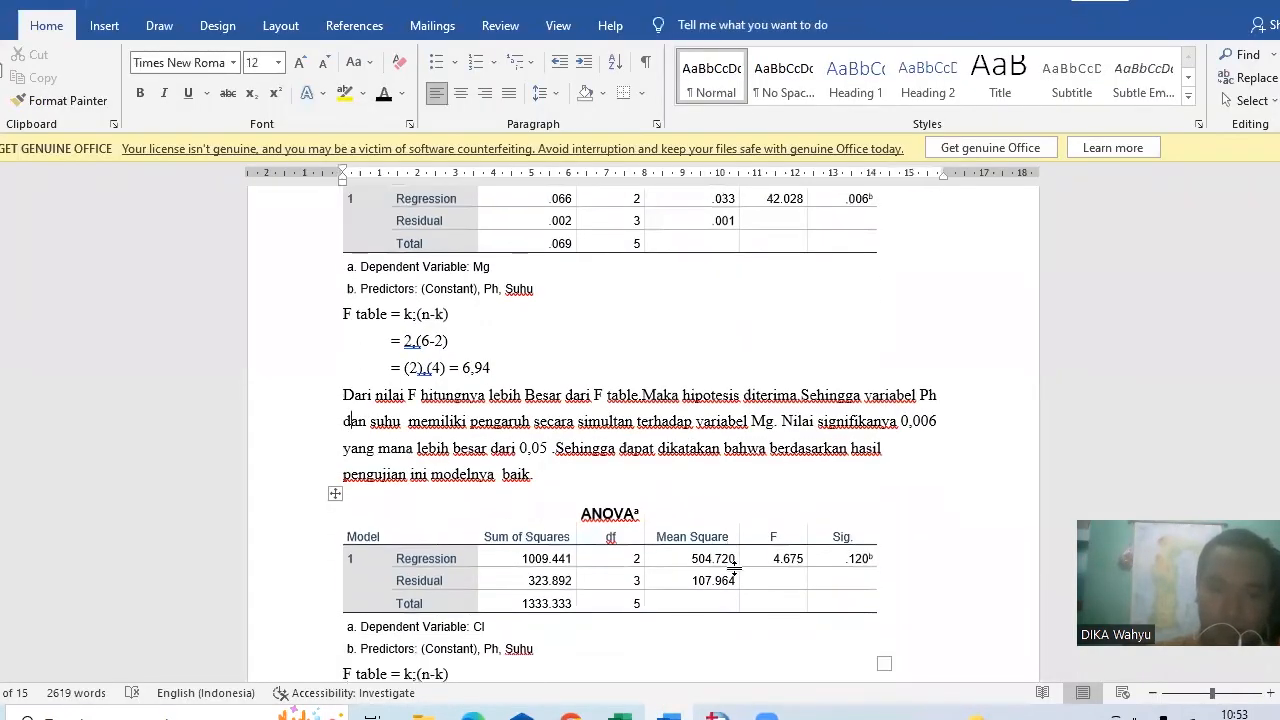
{"action": "key", "text": "ctrl+z"}
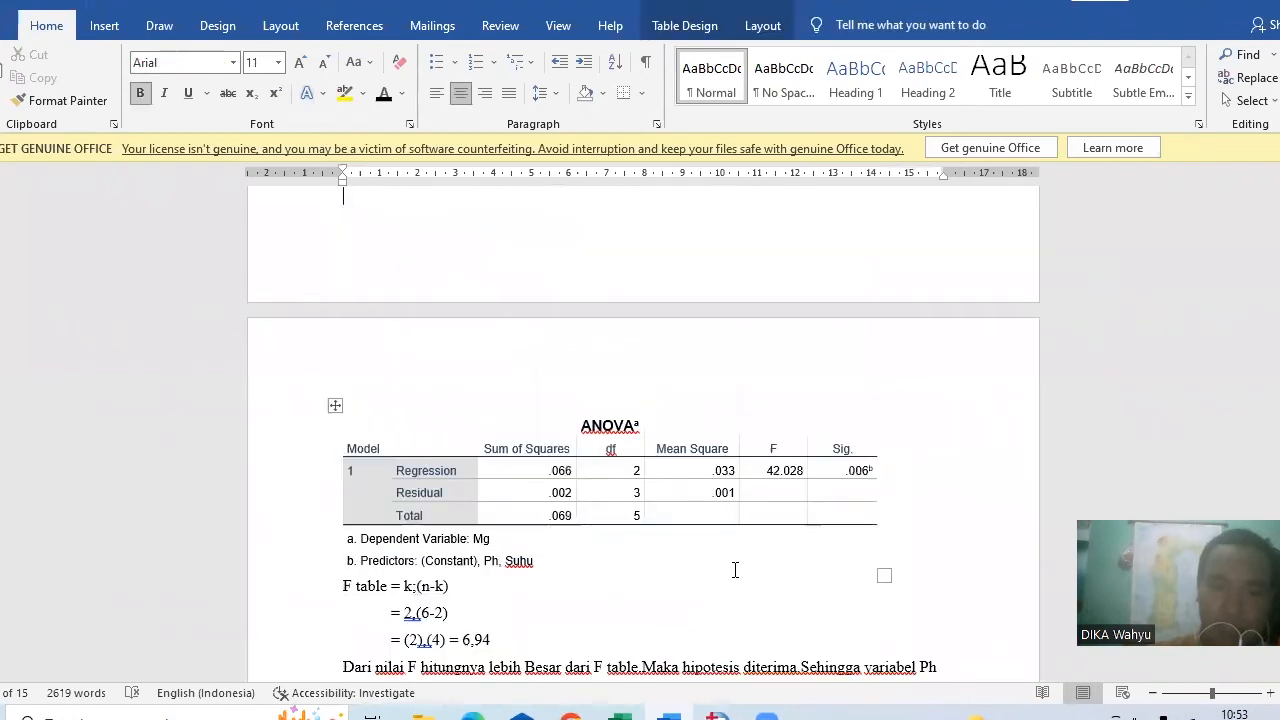
{"action": "key", "text": "ctrl+z"}
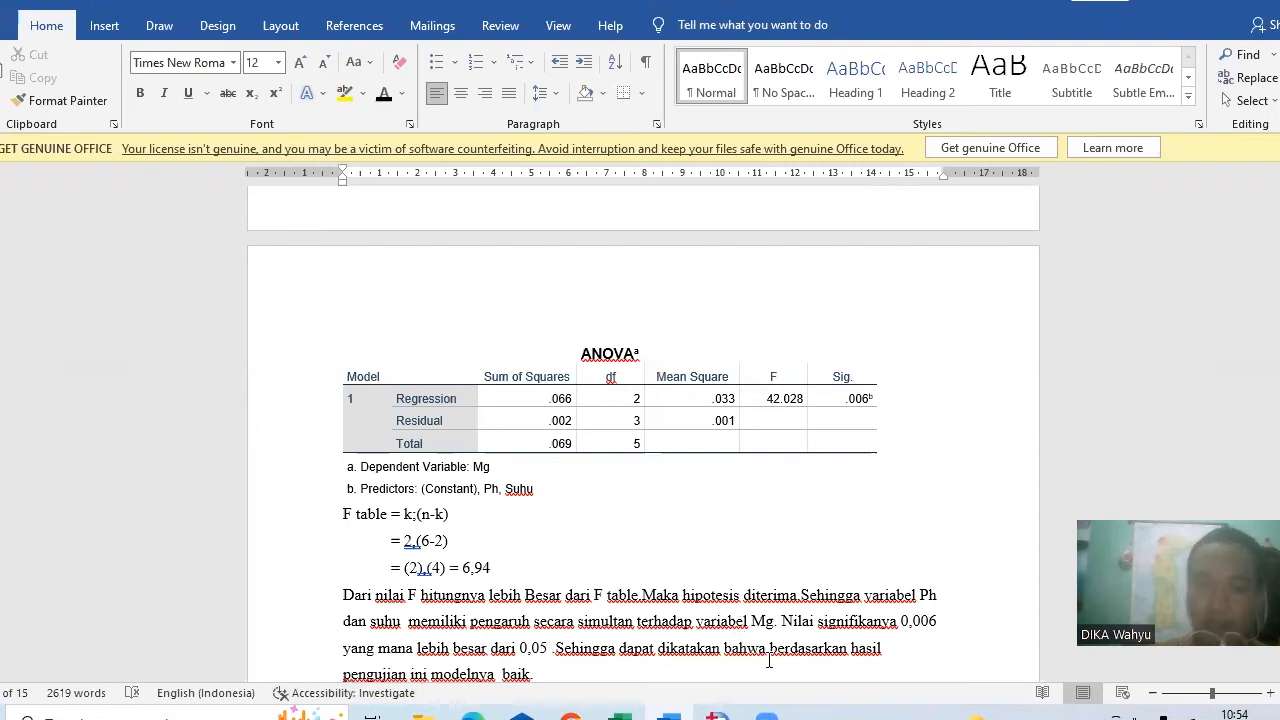
{"action": "key", "text": "Down"}
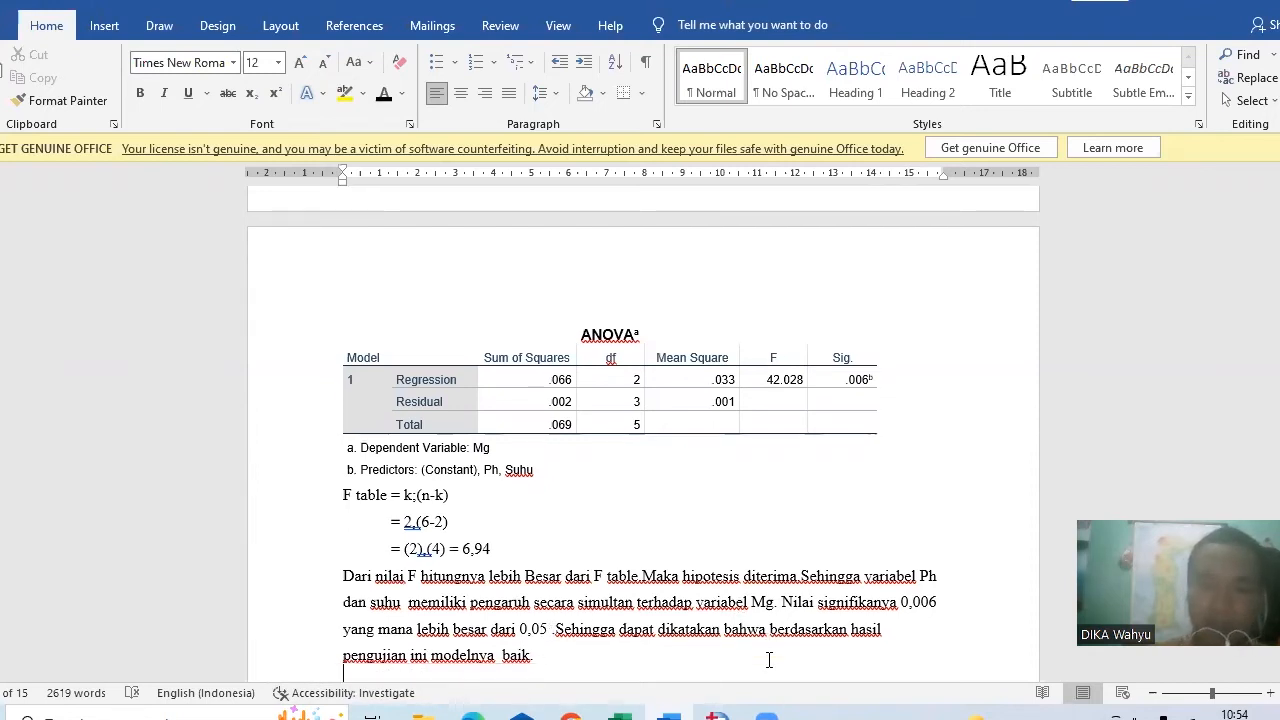
{"action": "key", "text": "ctrl+v"}
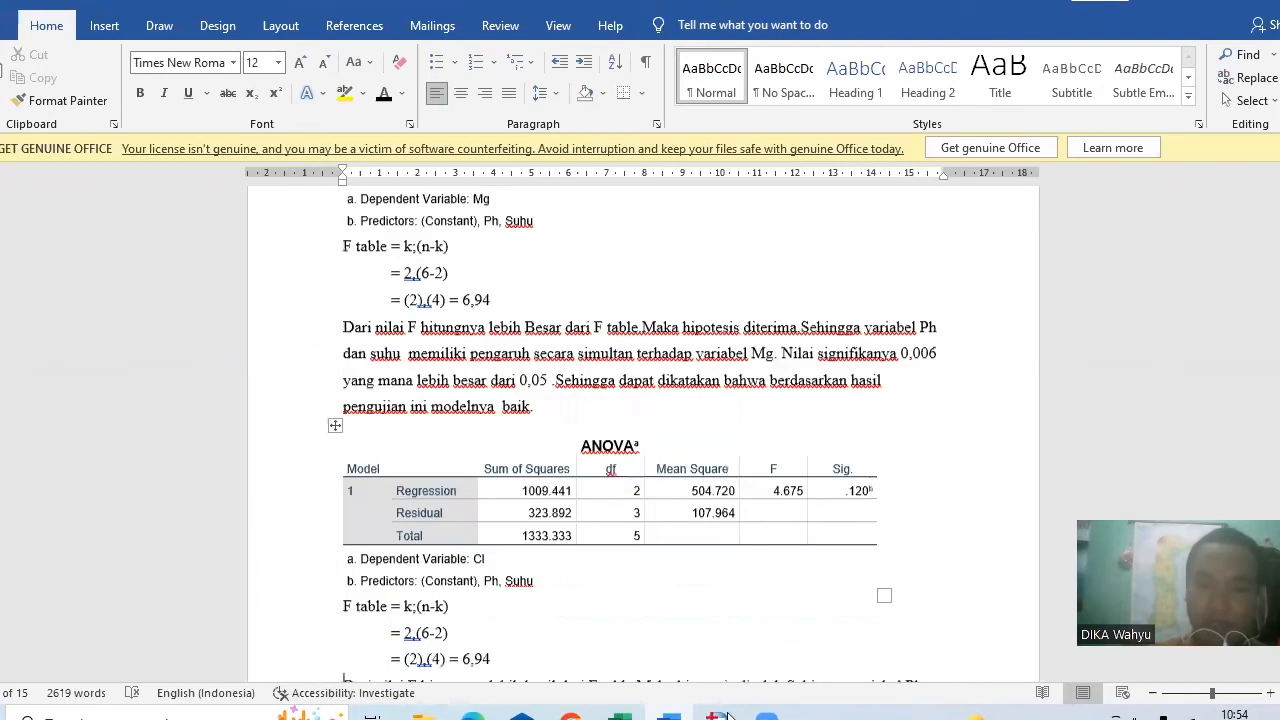
- Return to the SPSS dataset and run the linear regression on Suhu and Ph with Cl instead of Mg as the dependent variable
{"action": "mouse_move", "coordinate": [718, 714]}
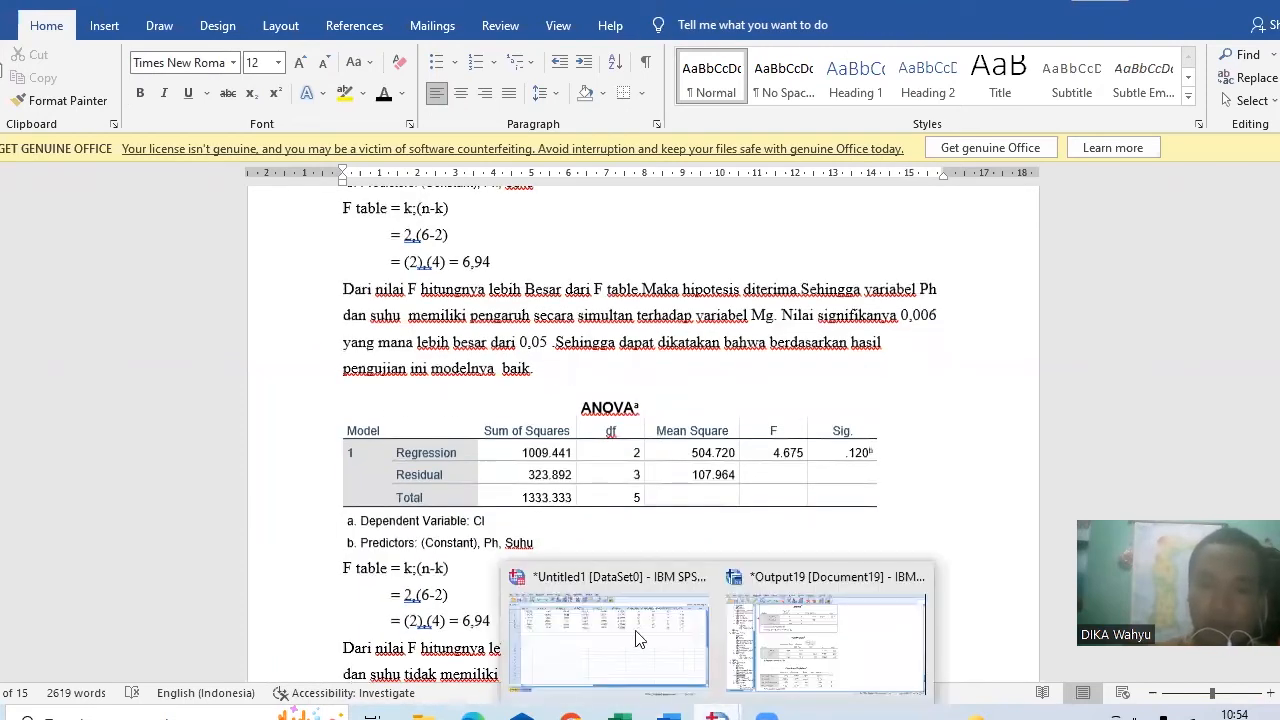
{"action": "left_click", "coordinate": [640, 640]}
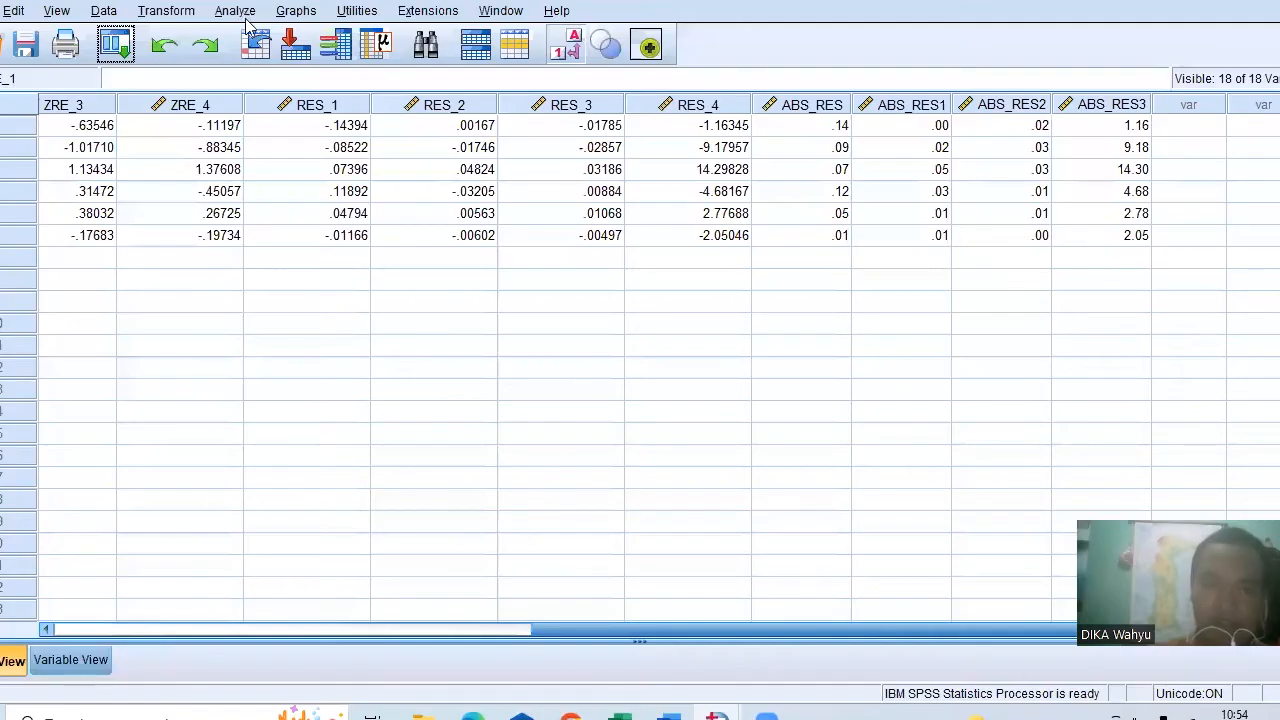
{"action": "left_click", "coordinate": [235, 10]}
{"action": "mouse_move", "coordinate": [373, 244]}
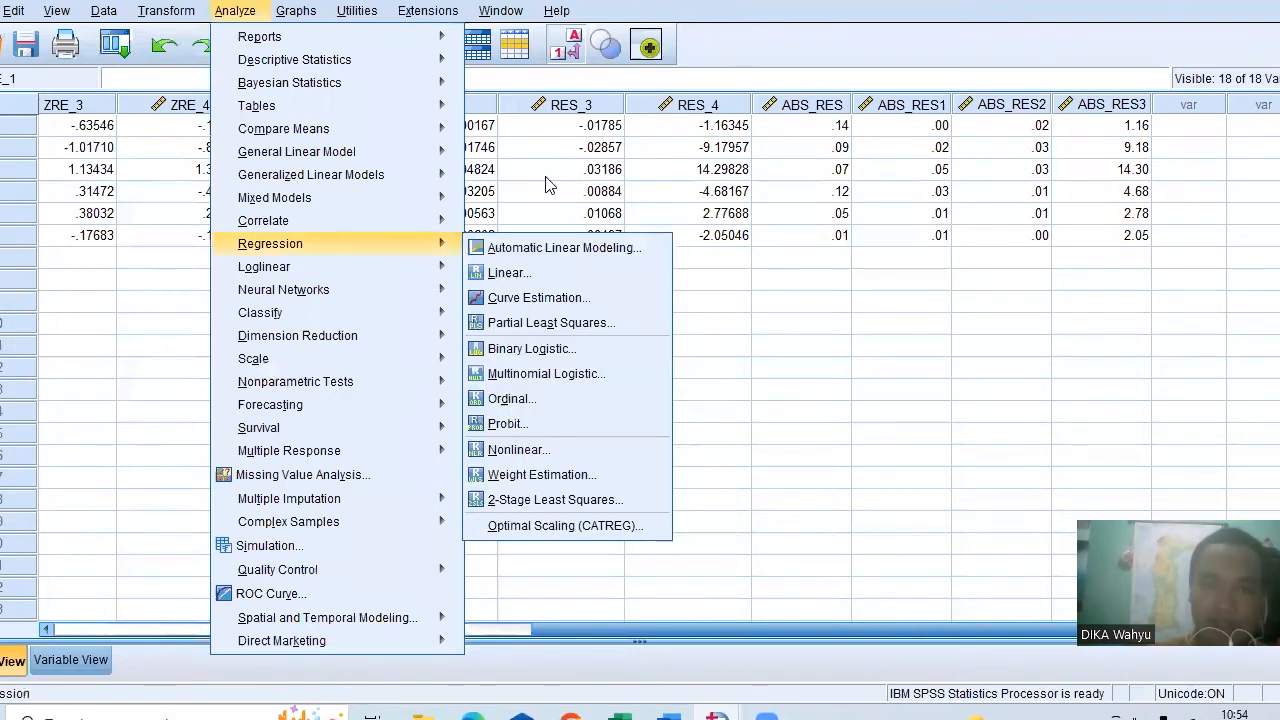
{"action": "left_click", "coordinate": [508, 272]}
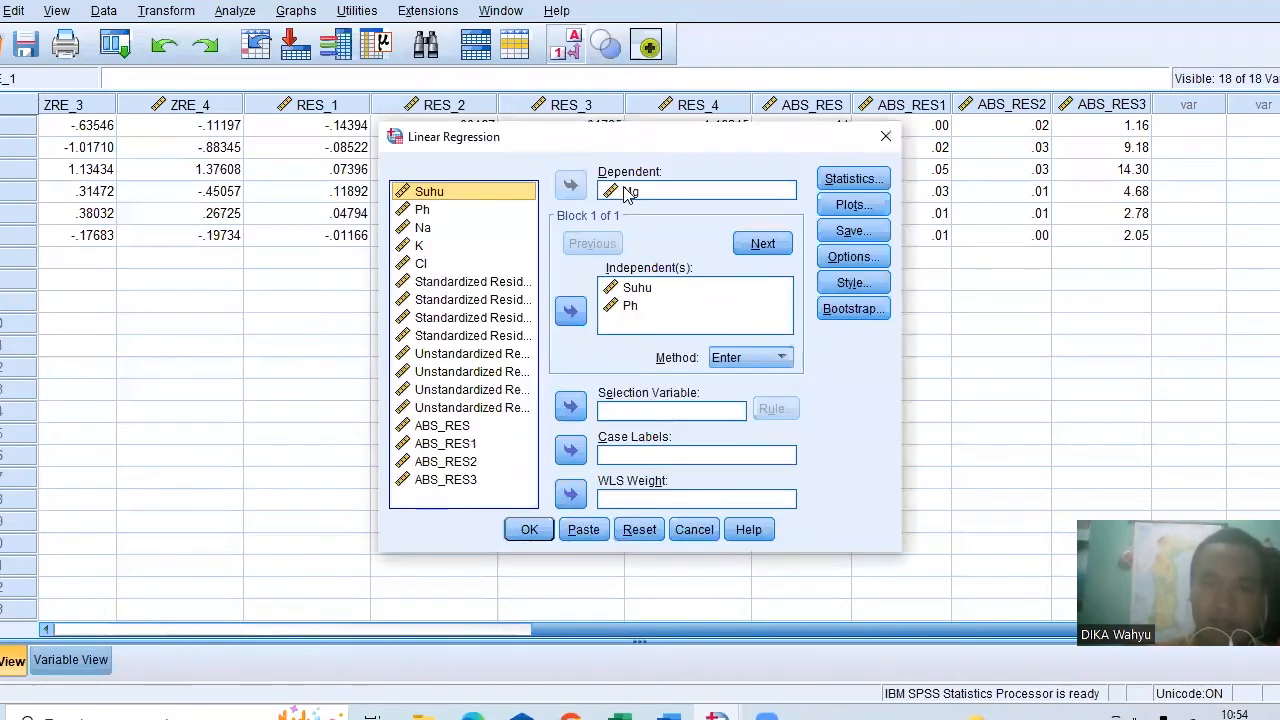
{"action": "left_click_drag", "start_coordinate": [612, 190], "coordinate": [452, 275]}
{"action": "left_click", "coordinate": [452, 280]}
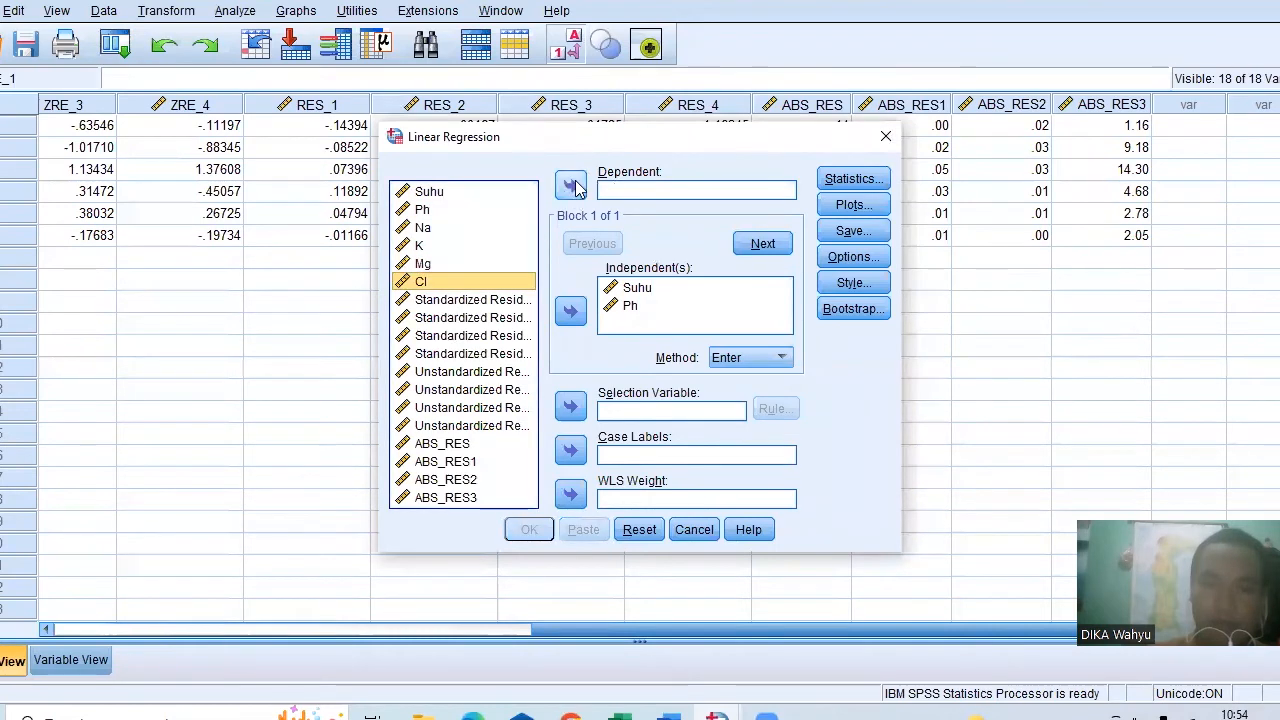
{"action": "left_click", "coordinate": [523, 532]}
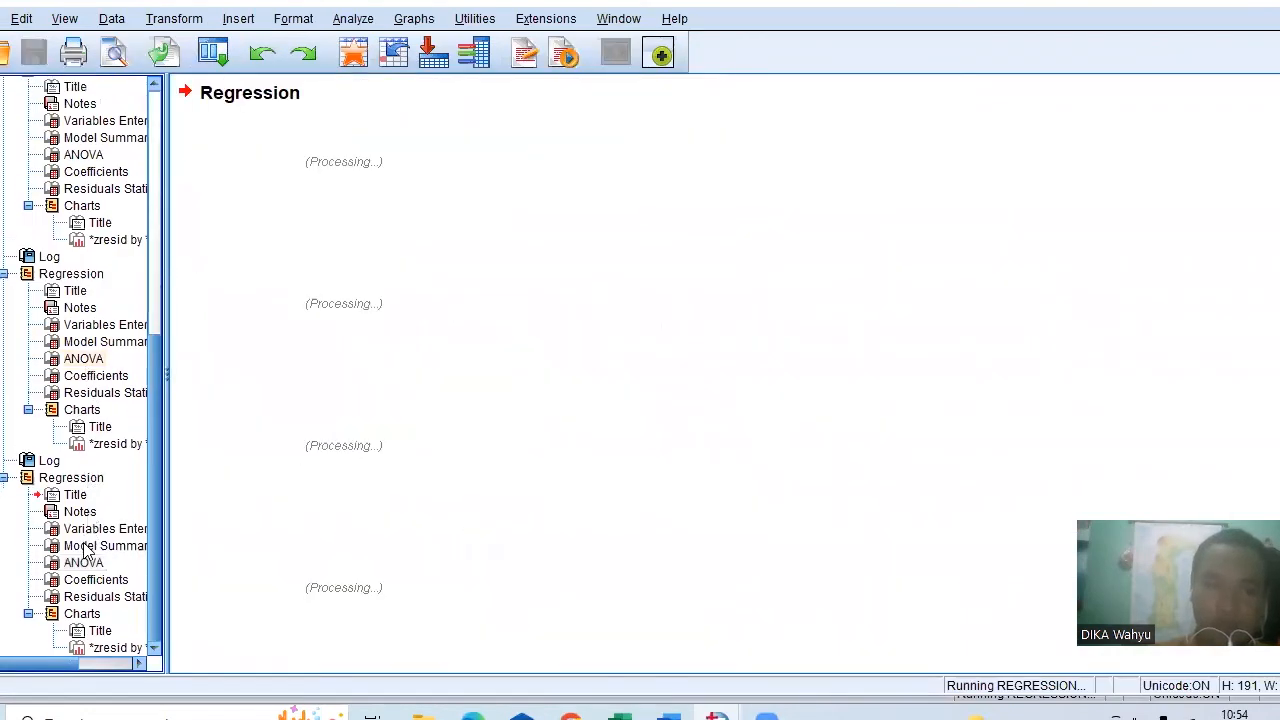
- Display the ANOVA table for dependent variable Cl in the newest regression output and copy it
{"action": "left_click", "coordinate": [84, 361]}
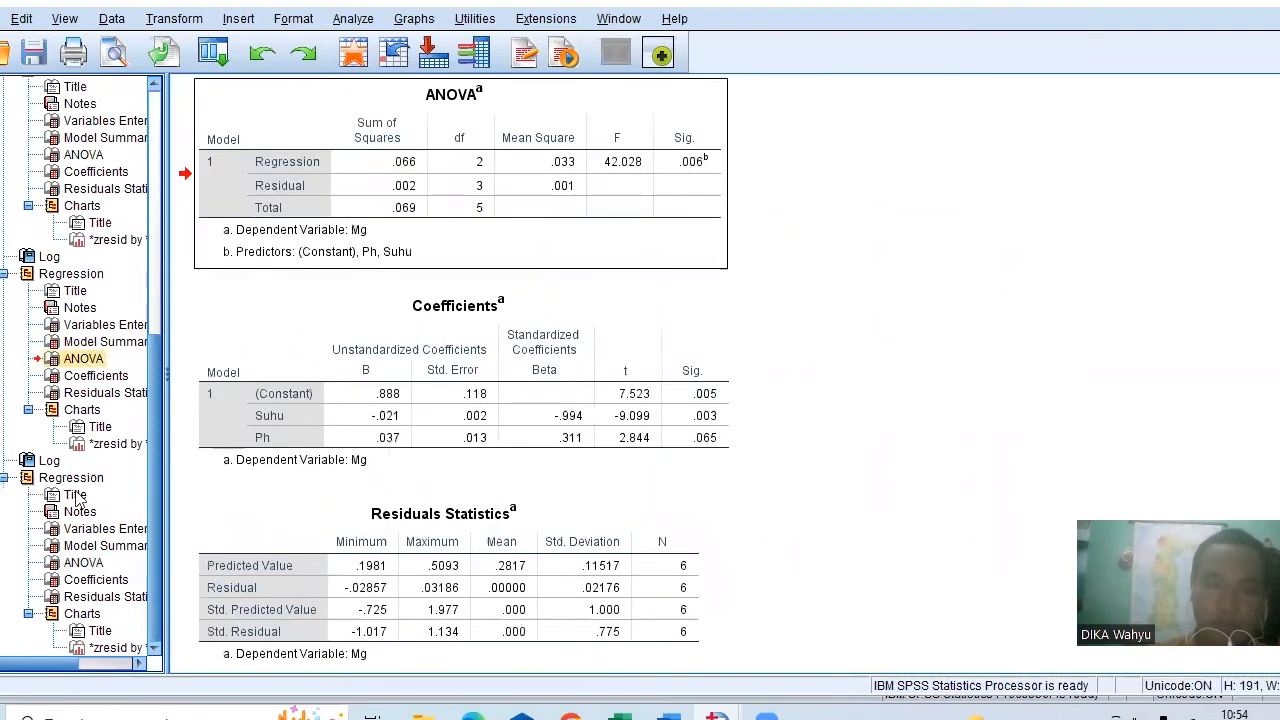
{"action": "left_click", "coordinate": [86, 563]}
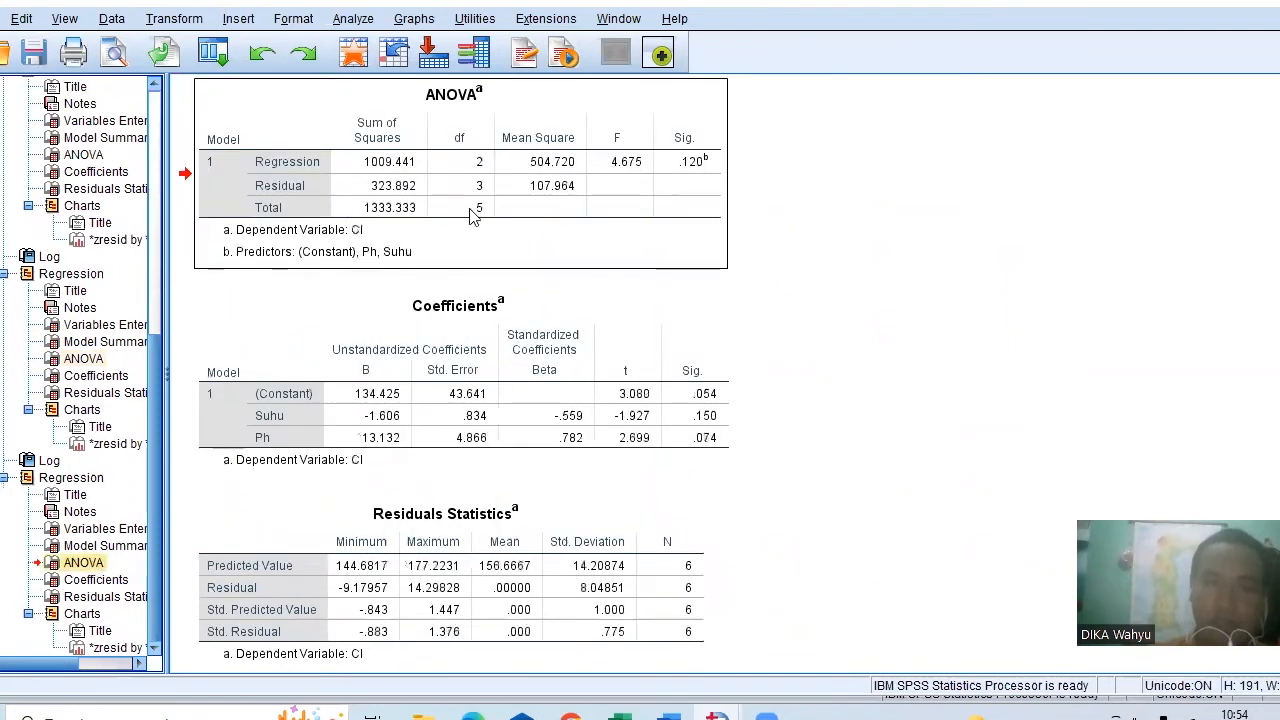
{"action": "right_click", "coordinate": [645, 165]}
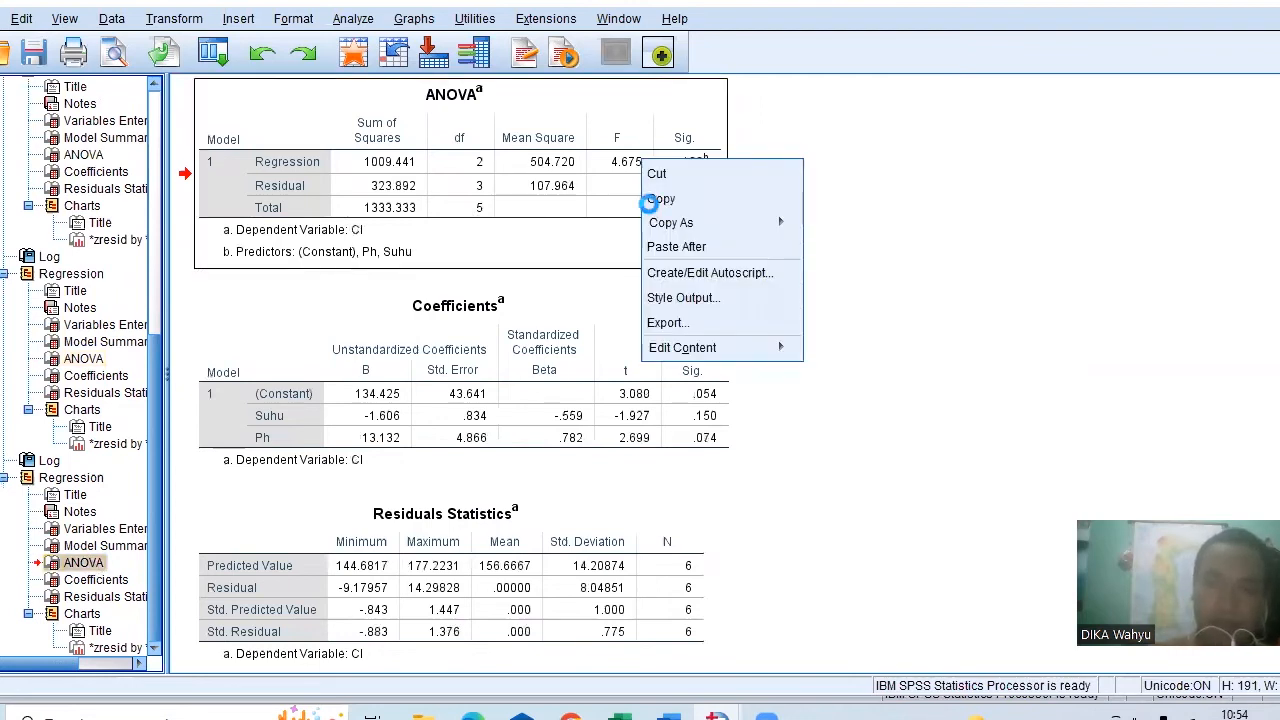
{"action": "left_click", "coordinate": [663, 563]}
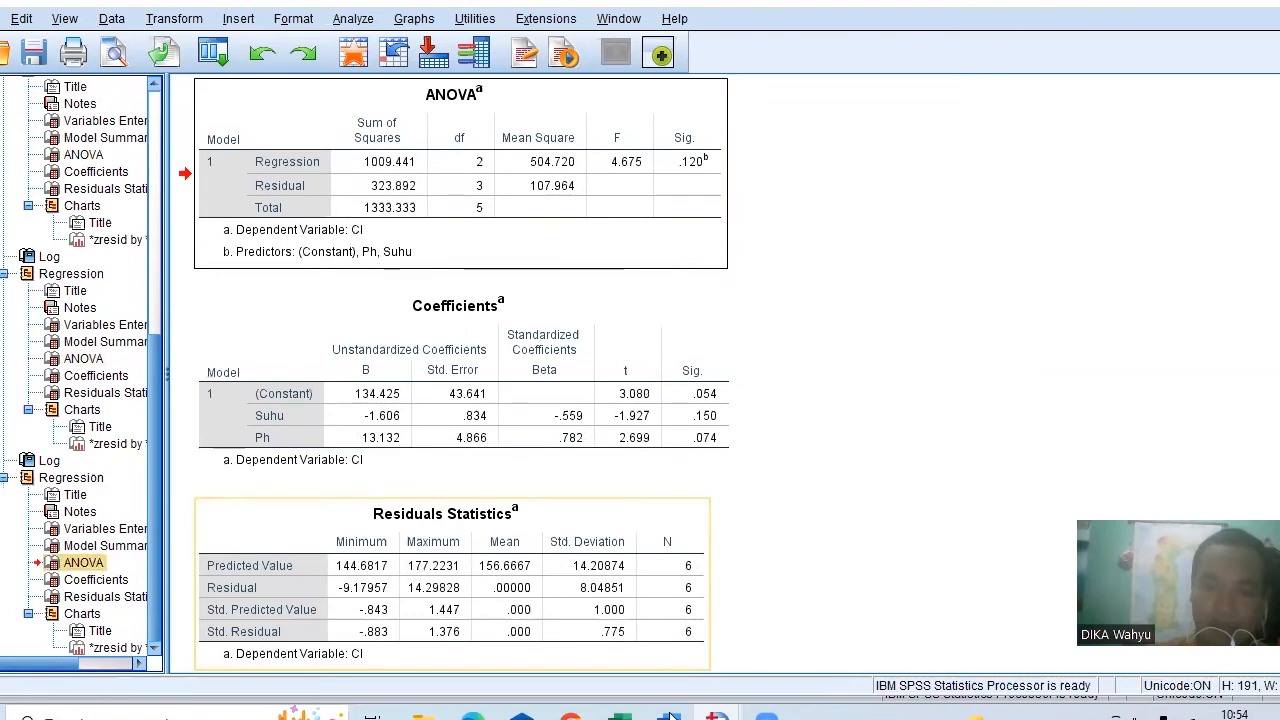
- Switch to the Word report, examine the F test conclusion for Cl and go on to the UJI T section
{"action": "key", "text": "alt+Tab"}
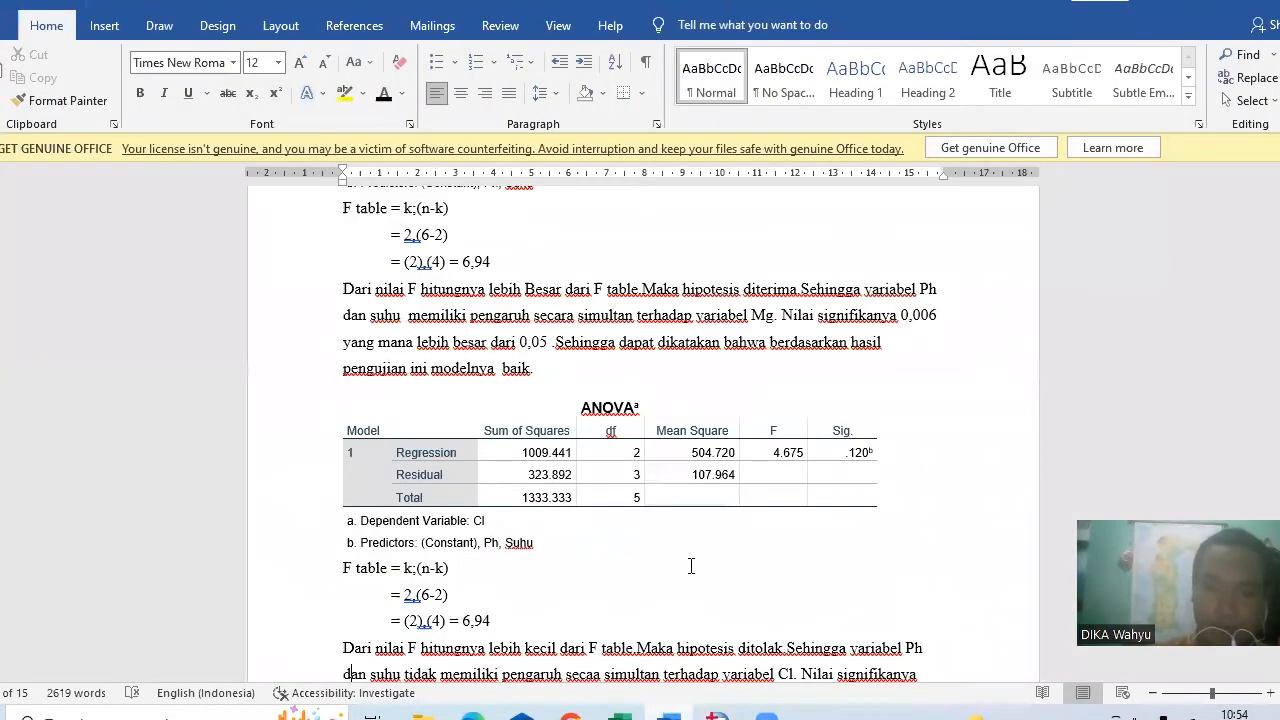
{"action": "scroll", "coordinate": [690, 566], "scroll_direction": "down", "scroll_amount": 3}
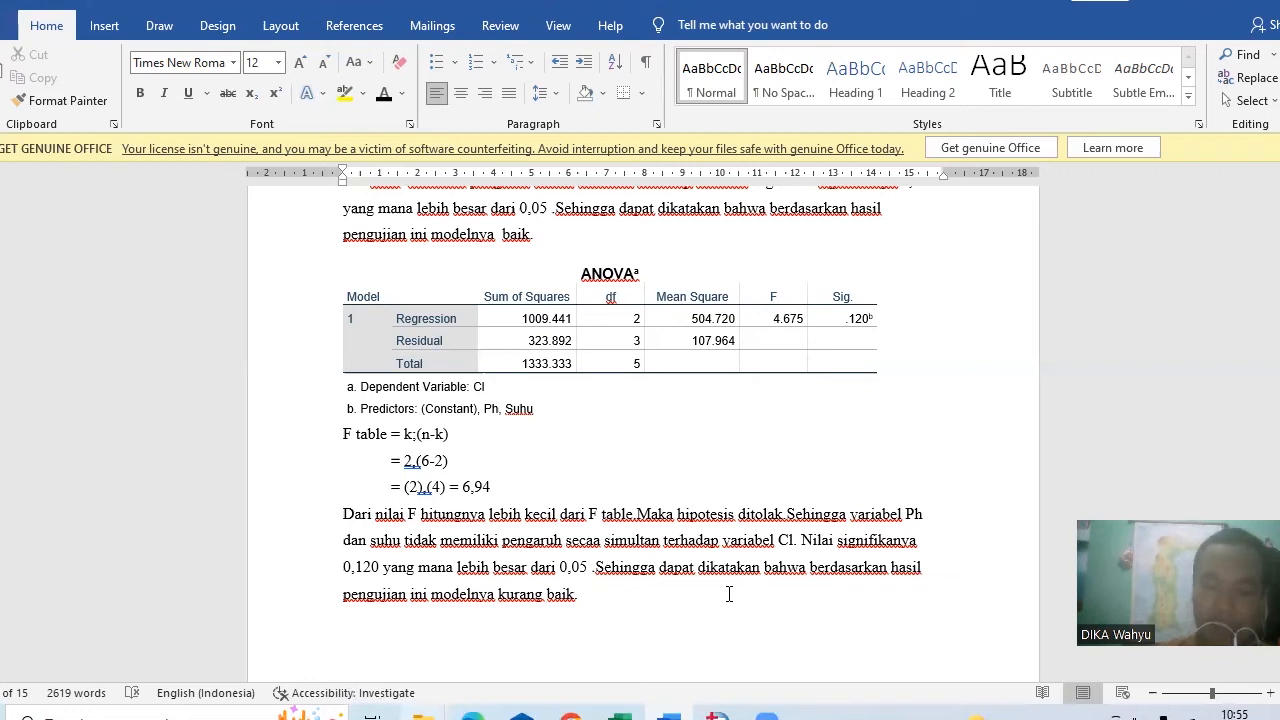
{"action": "key", "text": "Return"}
{"action": "key", "text": "Page_Down"}
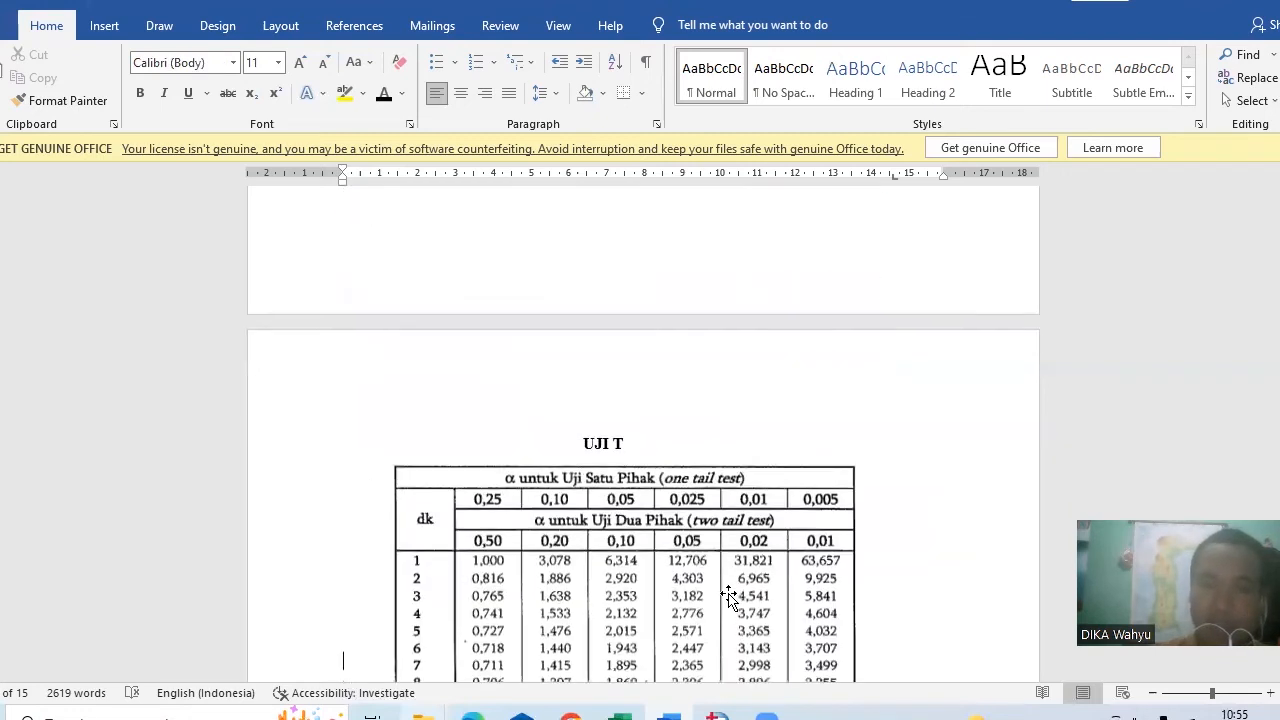
- Below the T table formula, add the definitions "K = jumlah variabel independenya" and "N = jumlah datanya" on separate lines
{"action": "scroll", "coordinate": [729, 597], "scroll_direction": "down", "scroll_amount": 4}
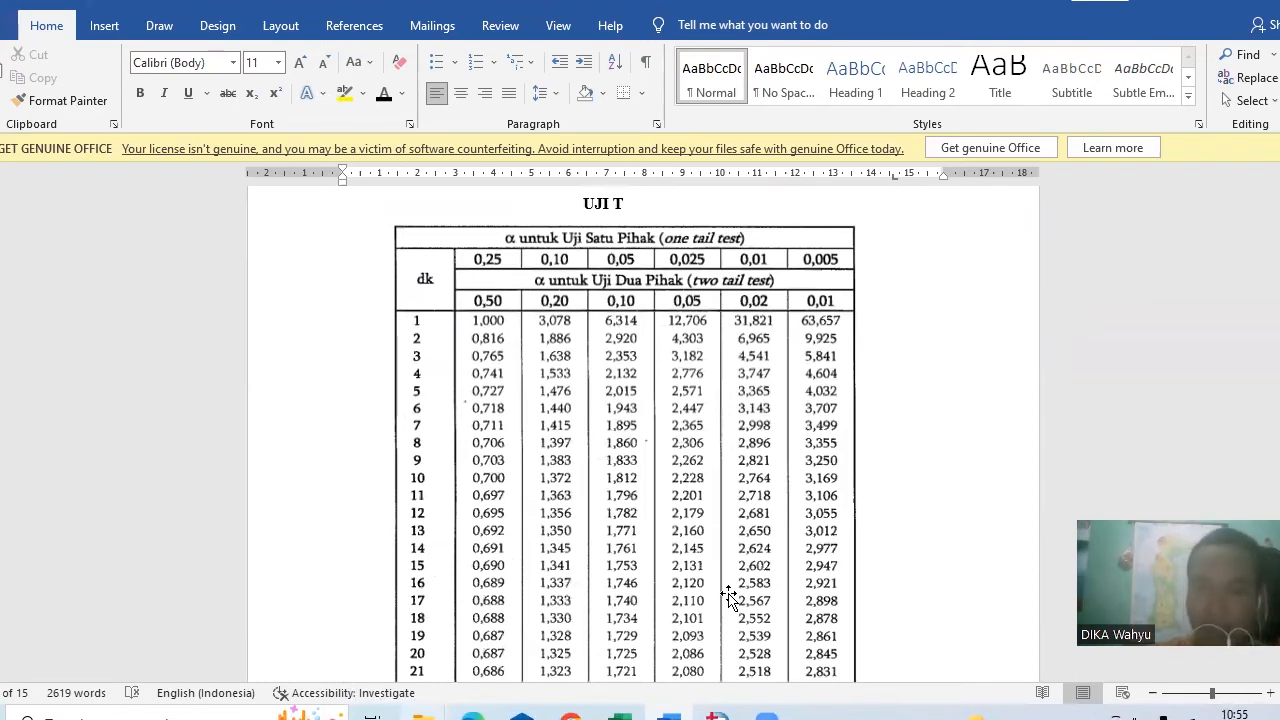
{"action": "scroll", "coordinate": [729, 597], "scroll_direction": "down", "scroll_amount": 5}
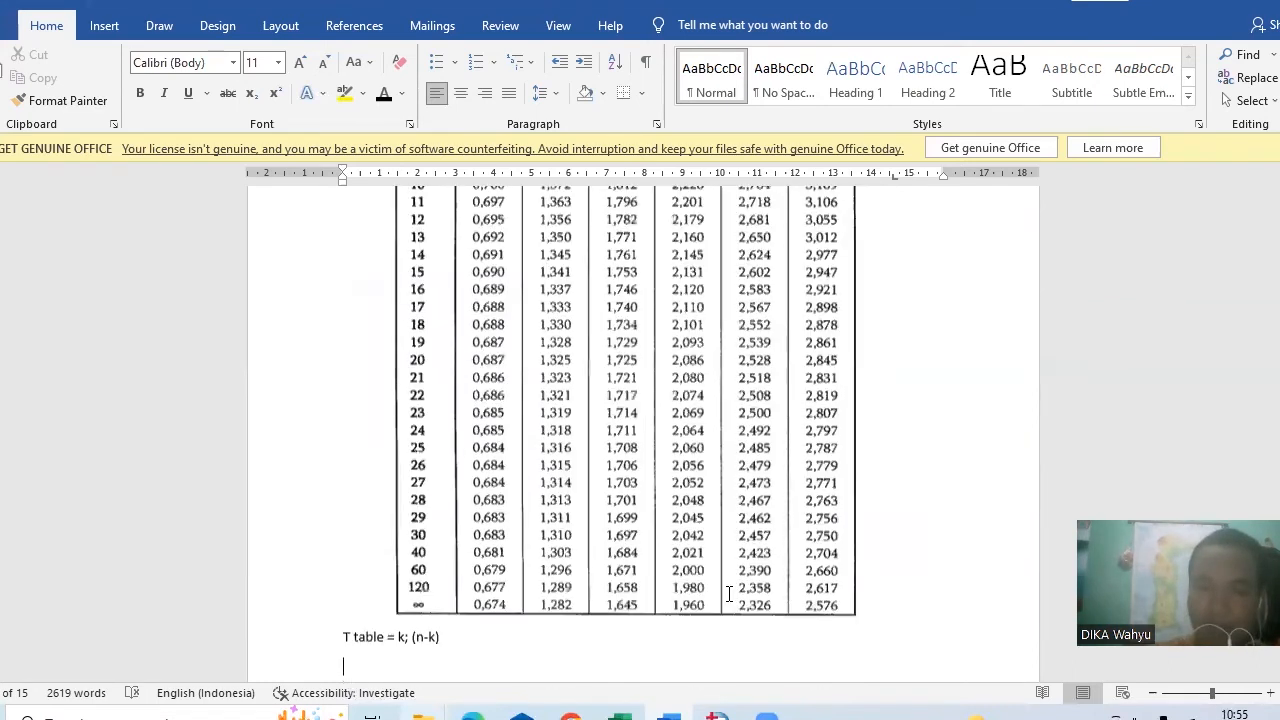
{"action": "scroll", "coordinate": [729, 594], "scroll_direction": "down", "scroll_amount": 2}
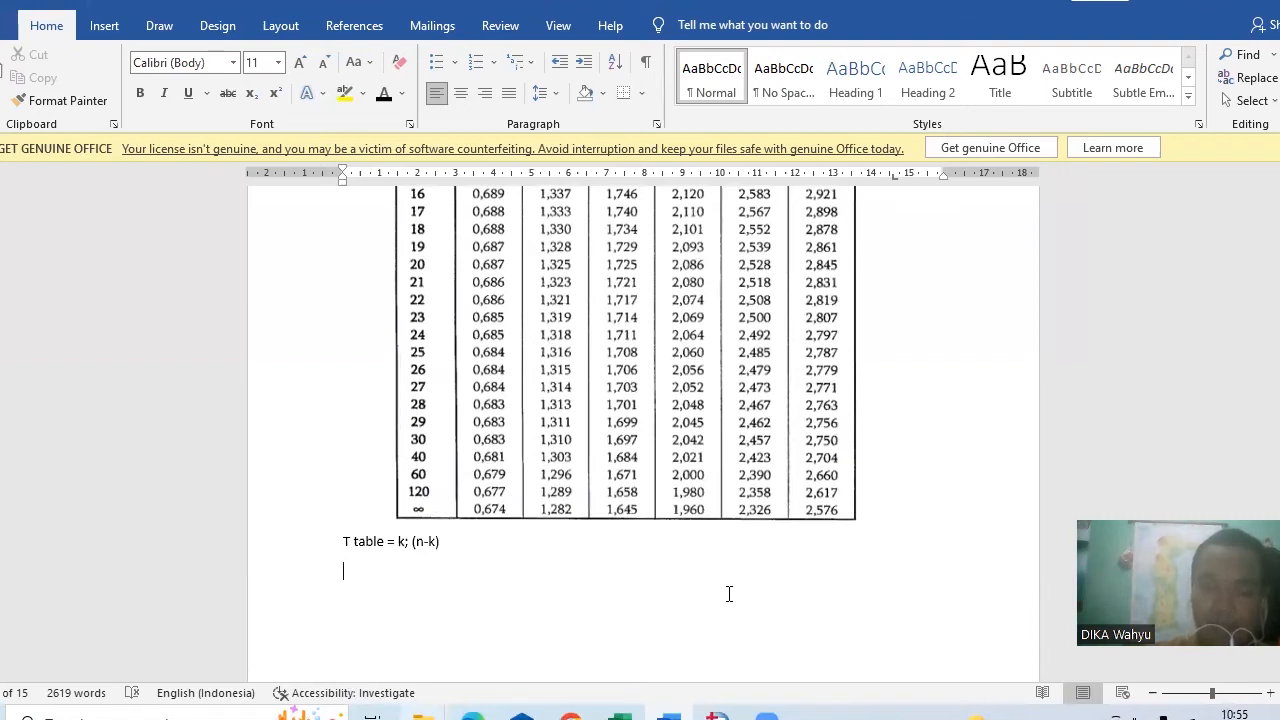
{"action": "type", "text": "K = jumlah "}
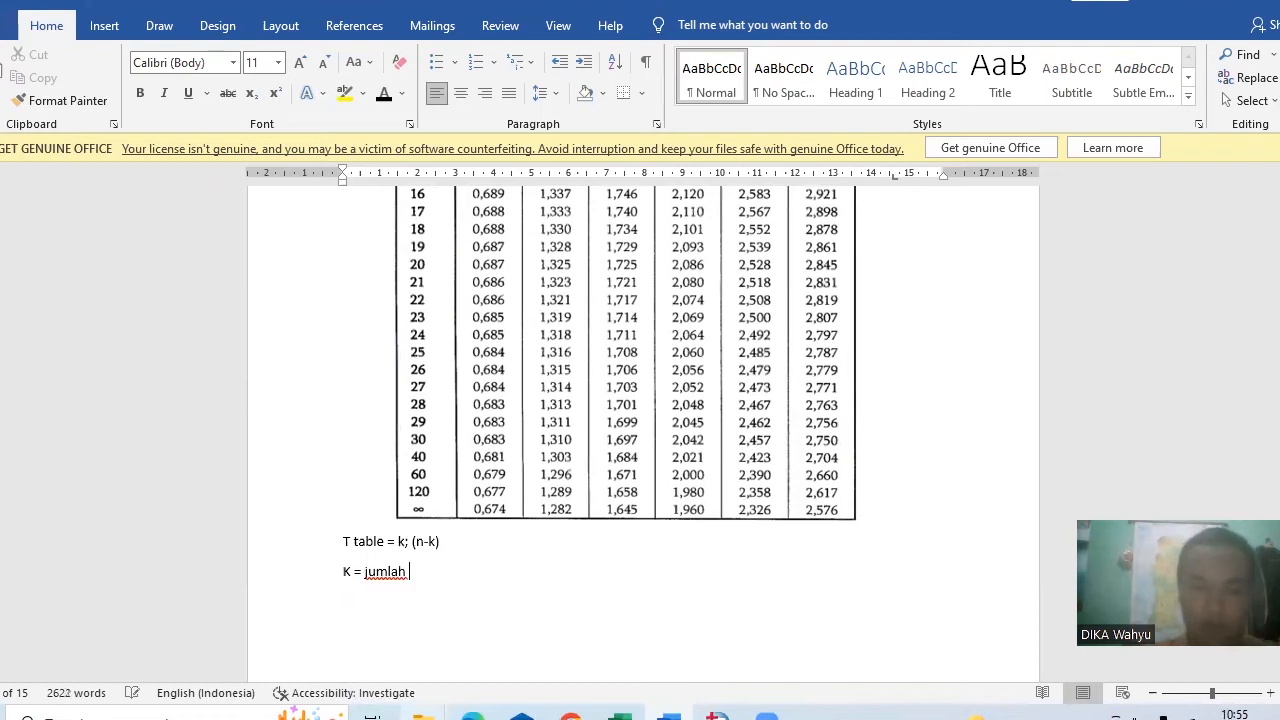
{"action": "type", "text": "variabel ind"}
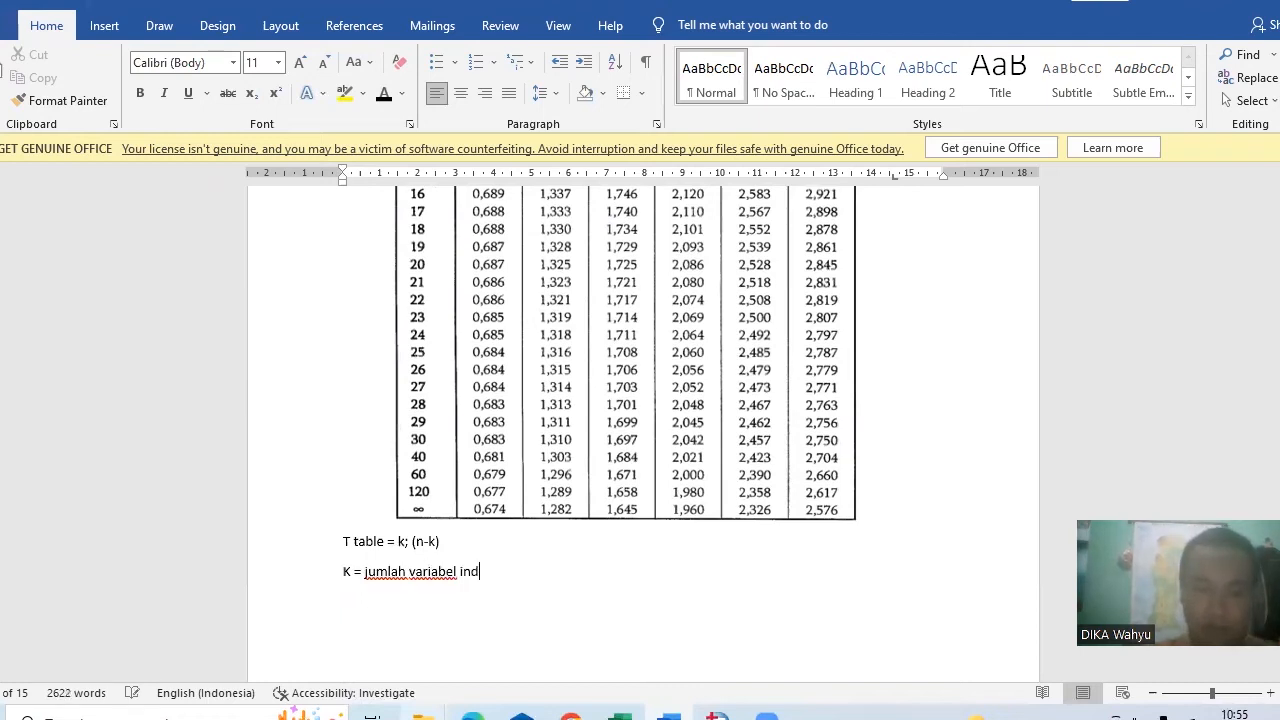
{"action": "type", "text": "ependenya"}
{"action": "key", "text": "Return"}
{"action": "type", "text": "N "}
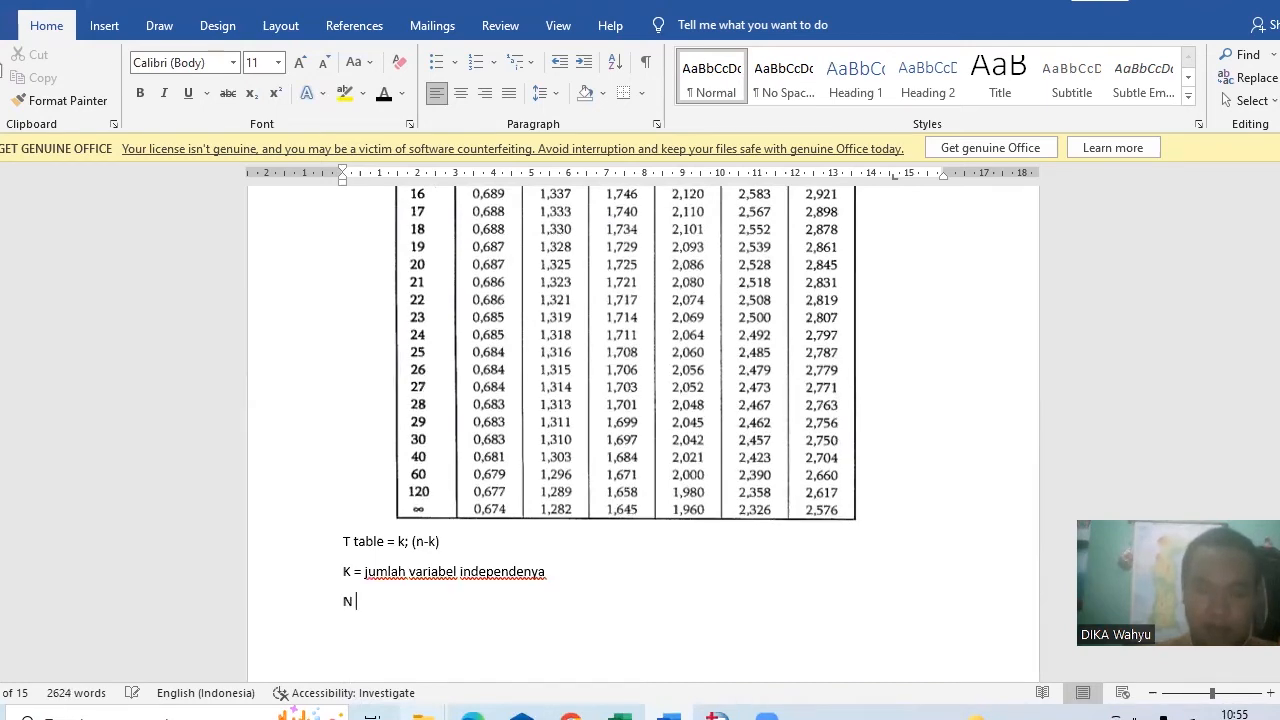
{"action": "type", "text": "= jumlah datanya"}
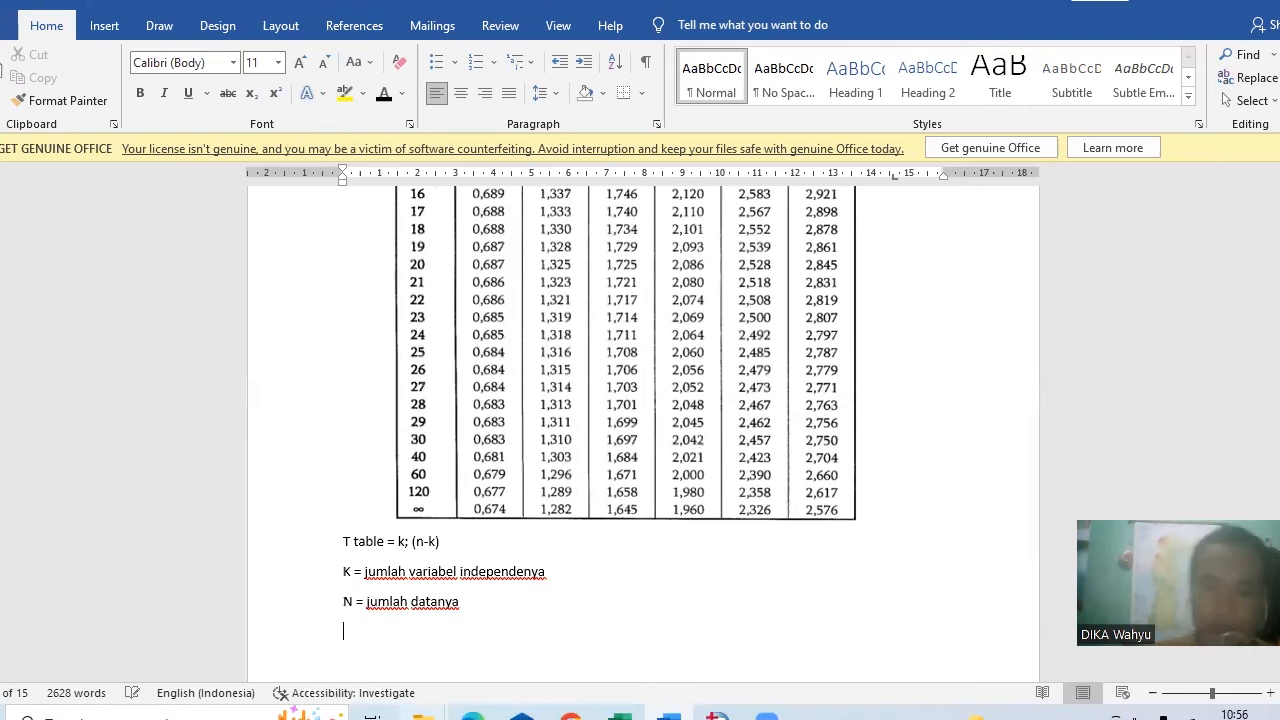
- Examine the Coefficients table for Na and the T tabel calculation on the page after the T distribution table
{"action": "scroll", "coordinate": [729, 613], "scroll_direction": "down", "scroll_amount": 6}
{"action": "left_click", "coordinate": [729, 613]}
{"action": "key", "text": "Down"}
{"action": "key", "text": "Down"}
{"action": "key", "text": "Down"}
{"action": "key", "text": "Down"}
{"action": "key", "text": "Down"}
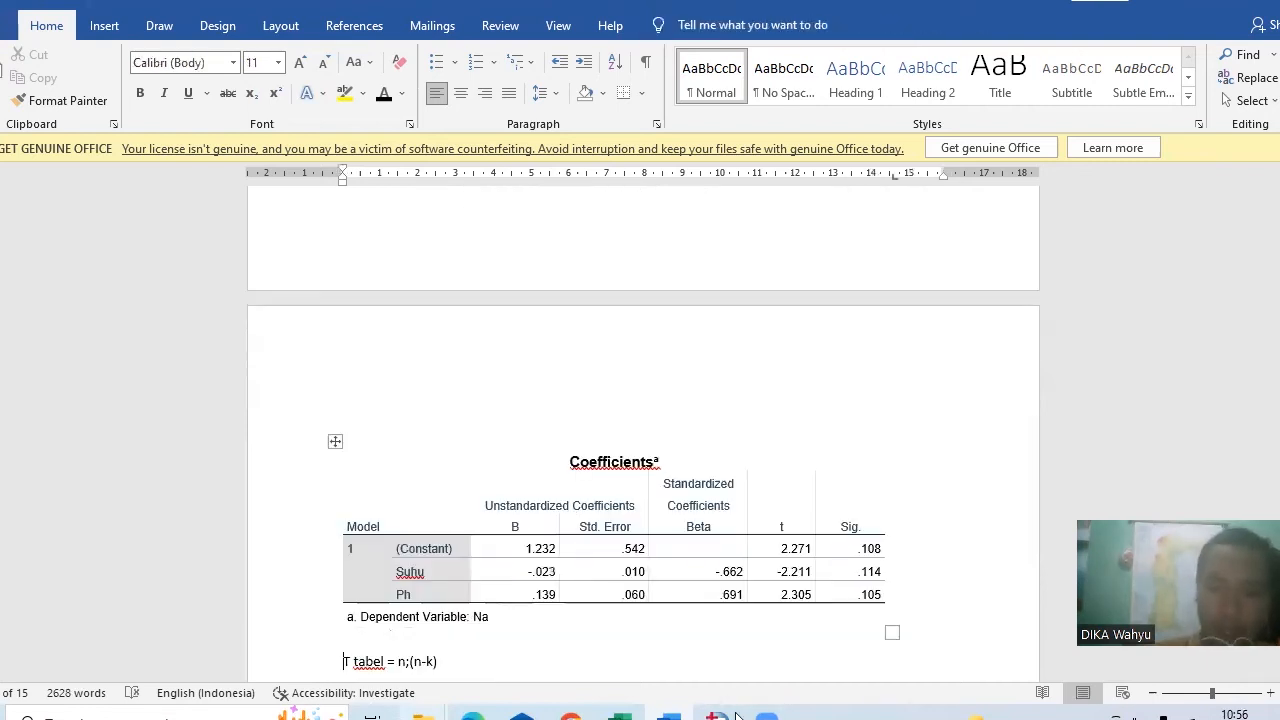
{"action": "key", "text": "Down"}
{"action": "key", "text": "Down"}
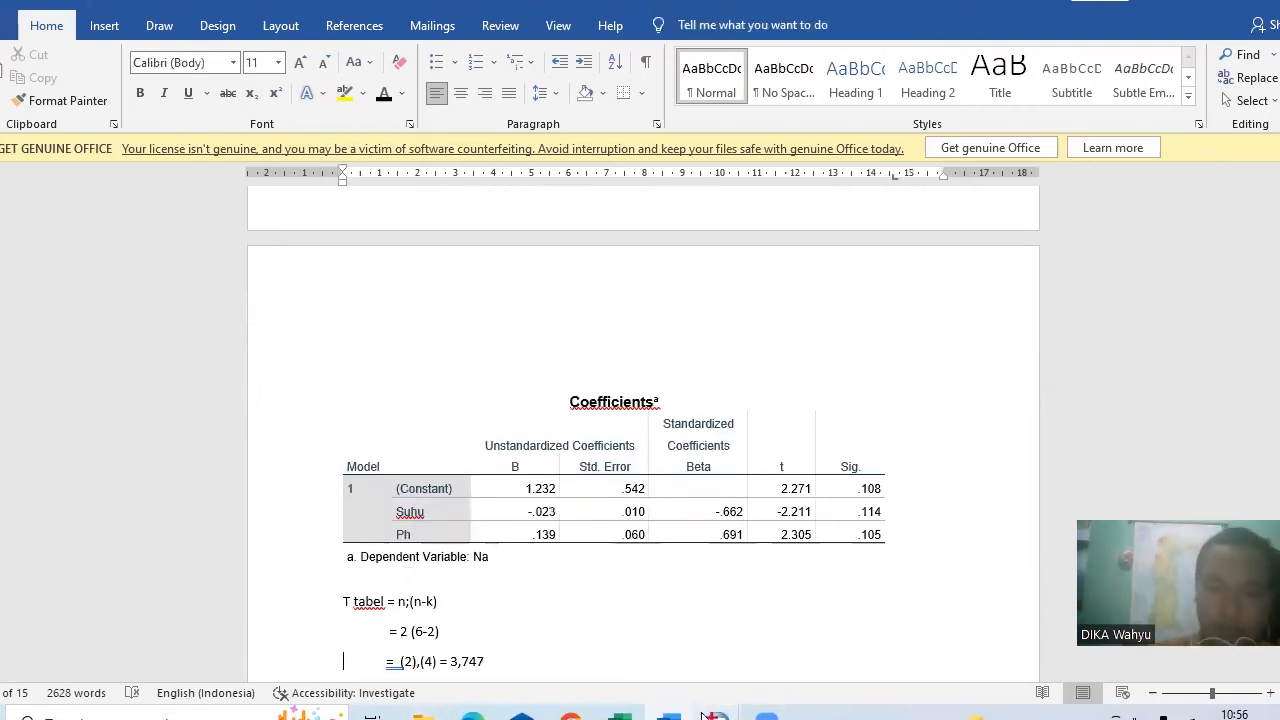
{"action": "key", "text": "Down"}
{"action": "key", "text": "Down"}
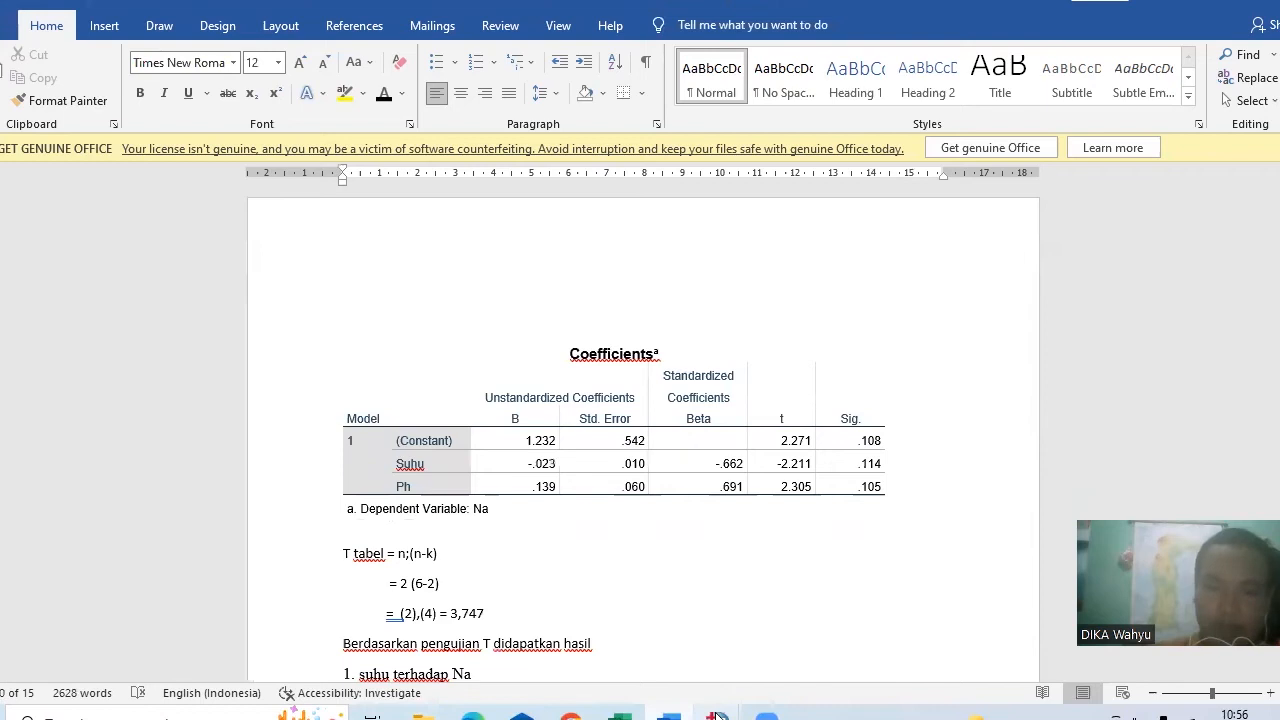
- Switch to the SPSS dataset and run the linear regression on Suhu and Ph with Na instead of Cl as the dependent variable
{"action": "mouse_move", "coordinate": [717, 714]}
{"action": "left_click", "coordinate": [653, 660]}
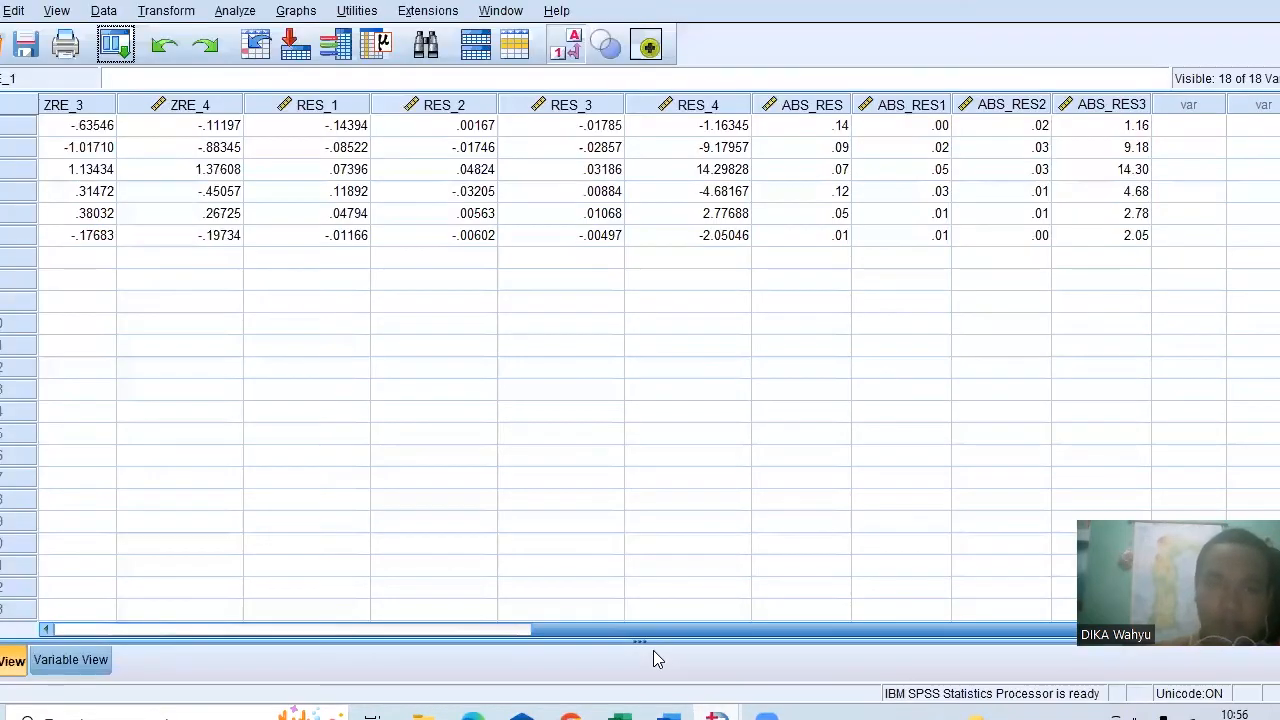
{"action": "left_click", "coordinate": [235, 10]}
{"action": "mouse_move", "coordinate": [329, 248]}
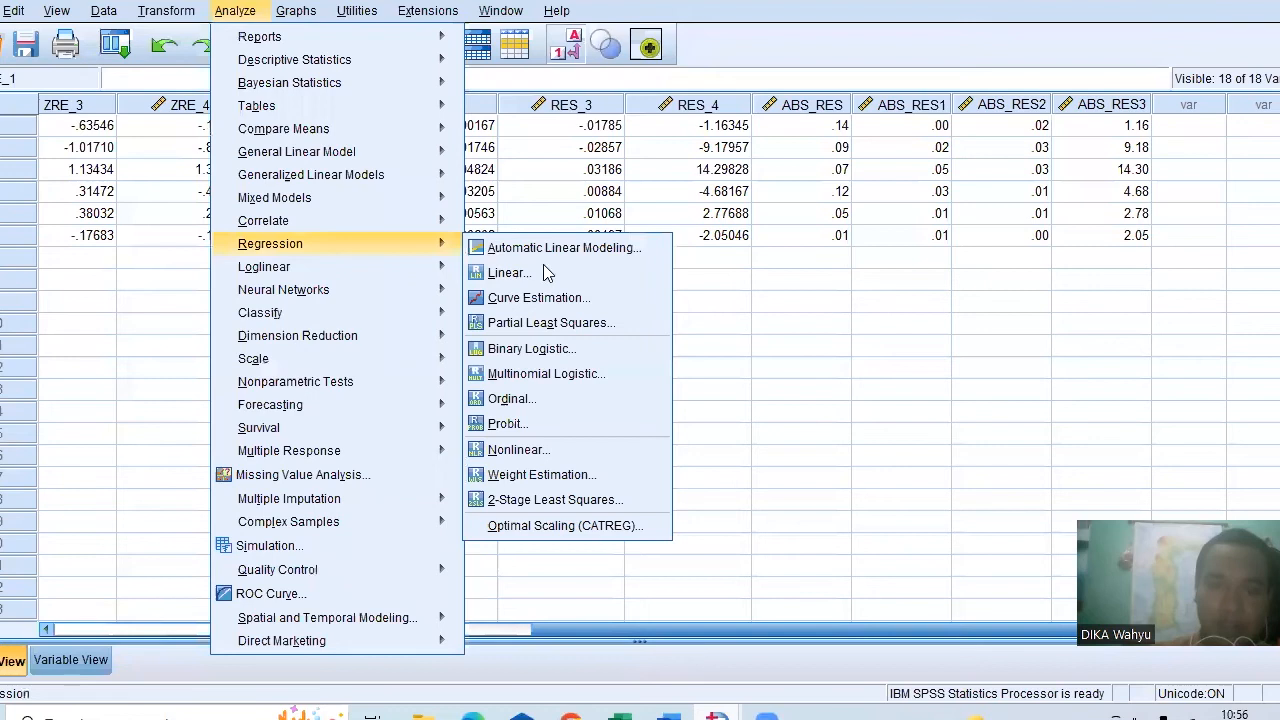
{"action": "left_click", "coordinate": [545, 270]}
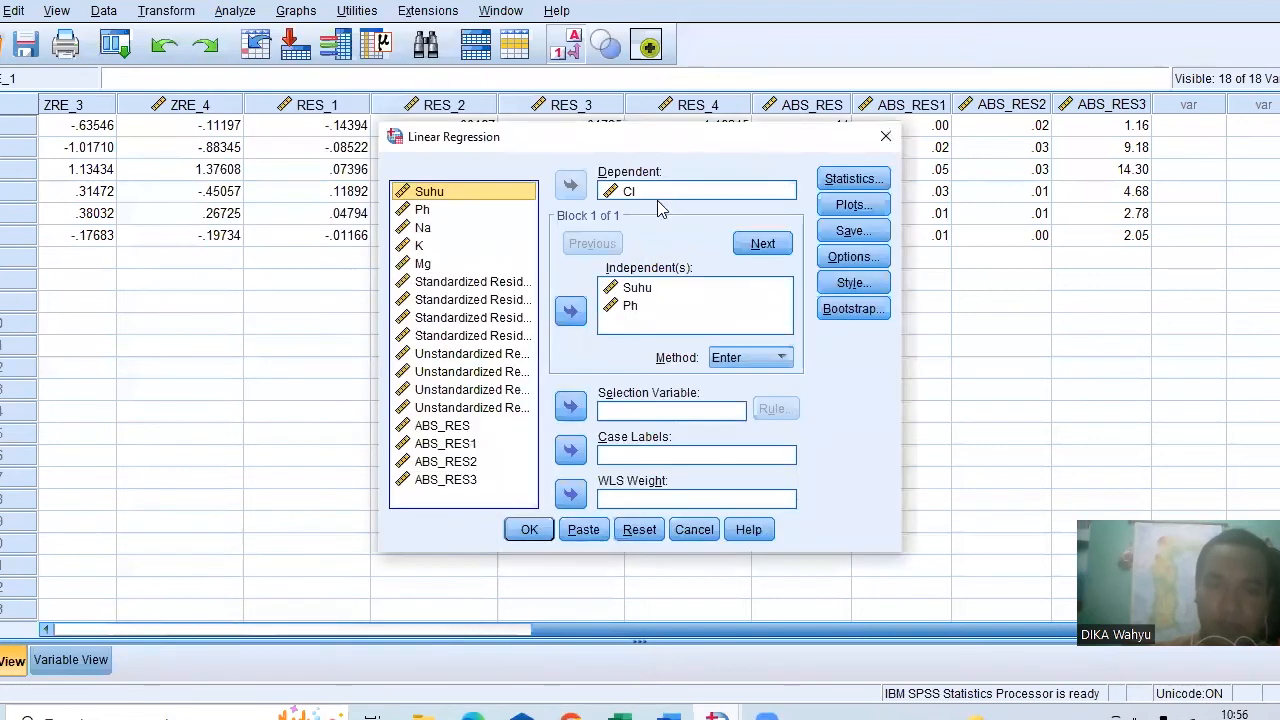
{"action": "left_click", "coordinate": [628, 191]}
{"action": "left_click", "coordinate": [570, 185]}
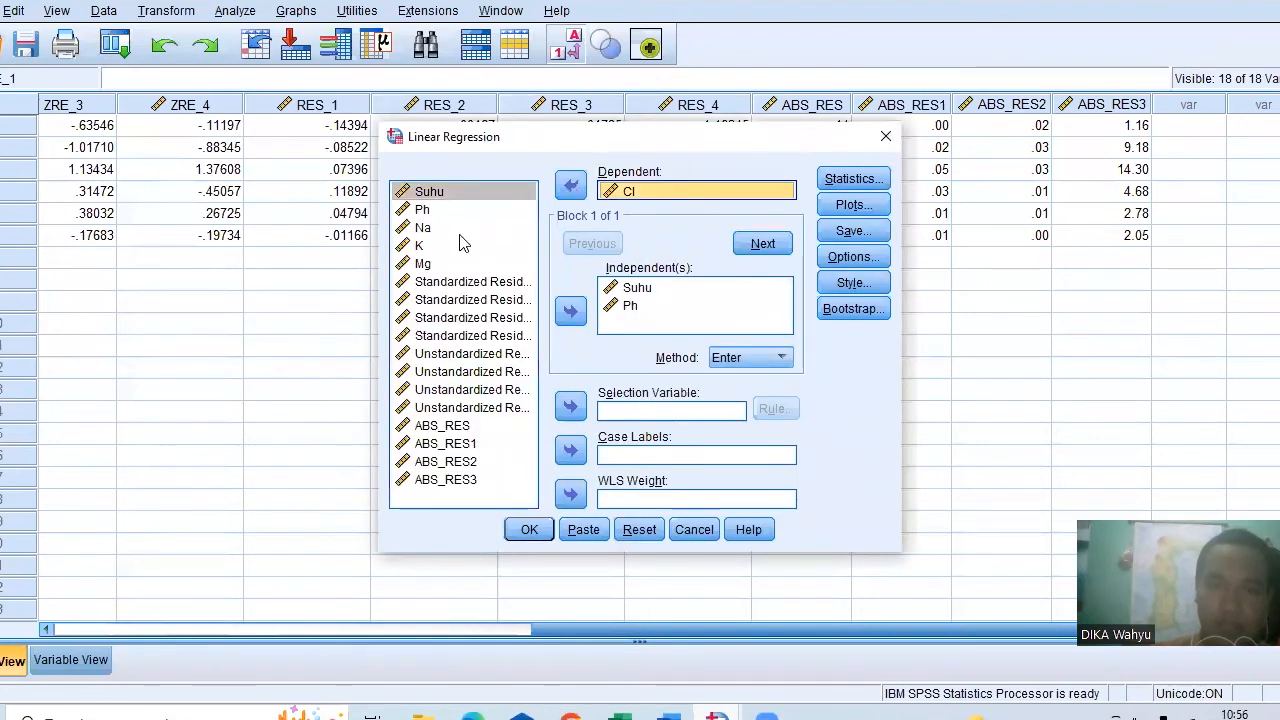
{"action": "left_click", "coordinate": [480, 229]}
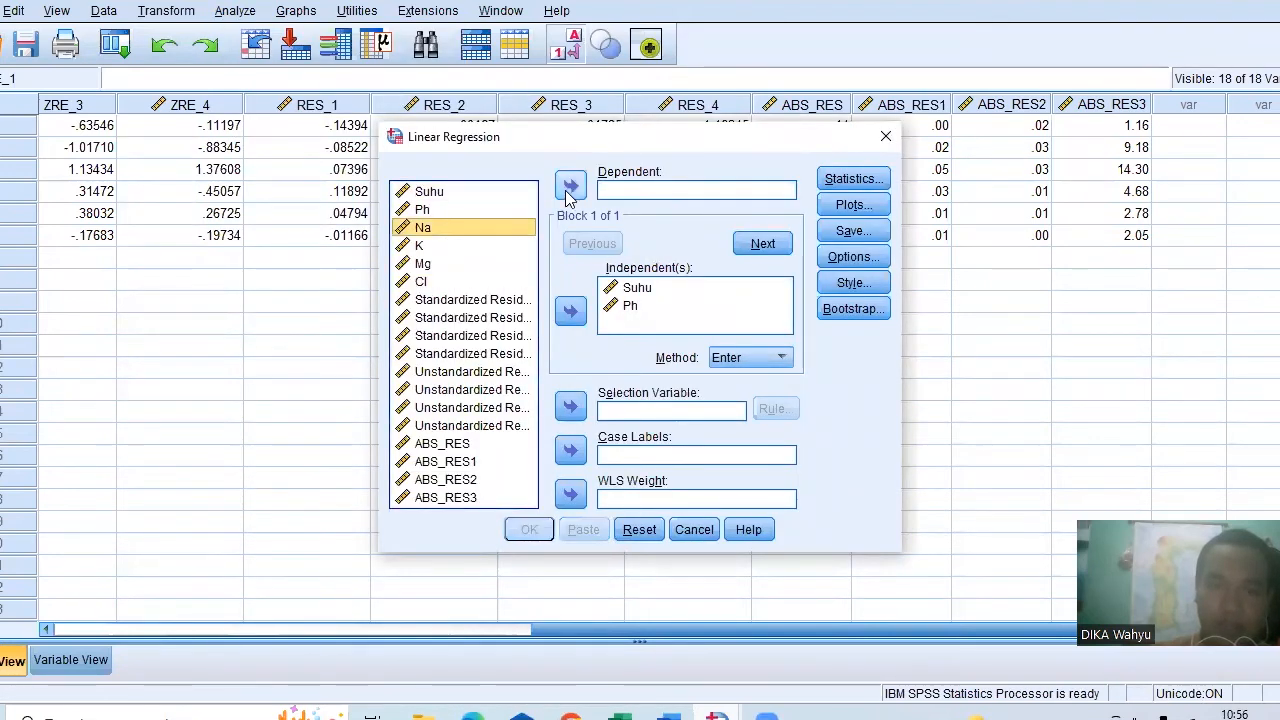
{"action": "left_click", "coordinate": [577, 505]}
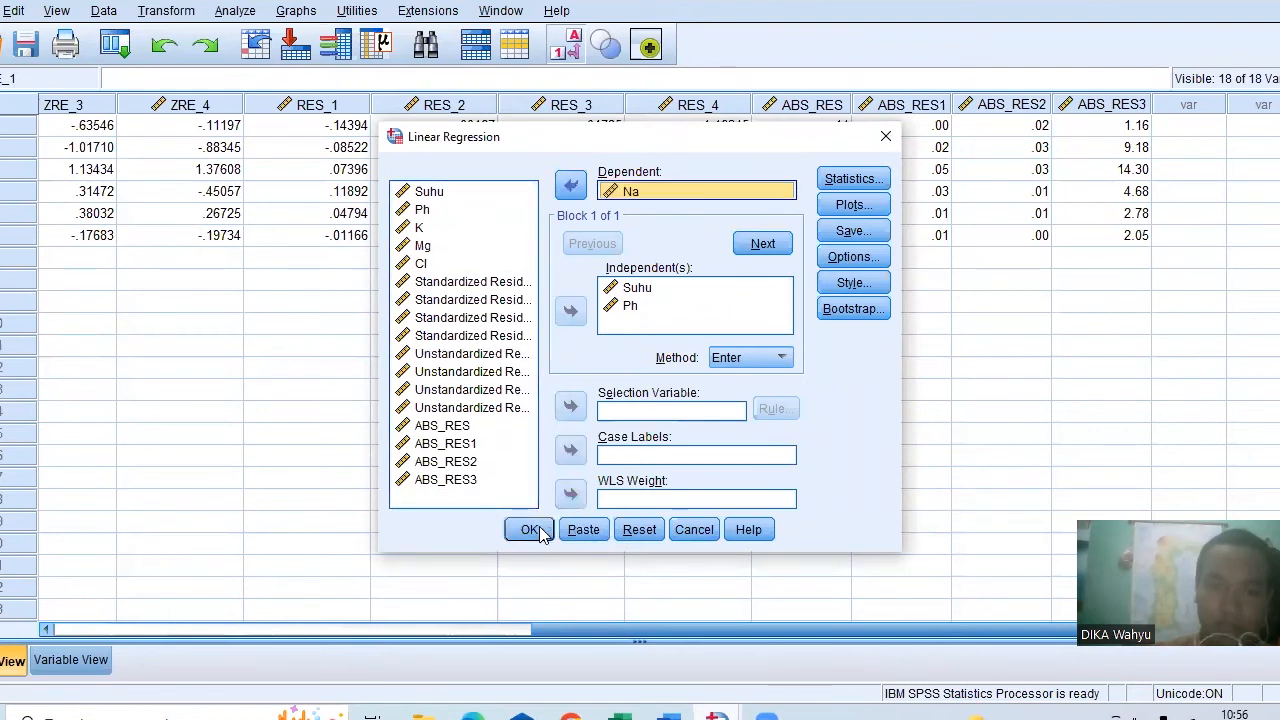
{"action": "left_click", "coordinate": [530, 530]}
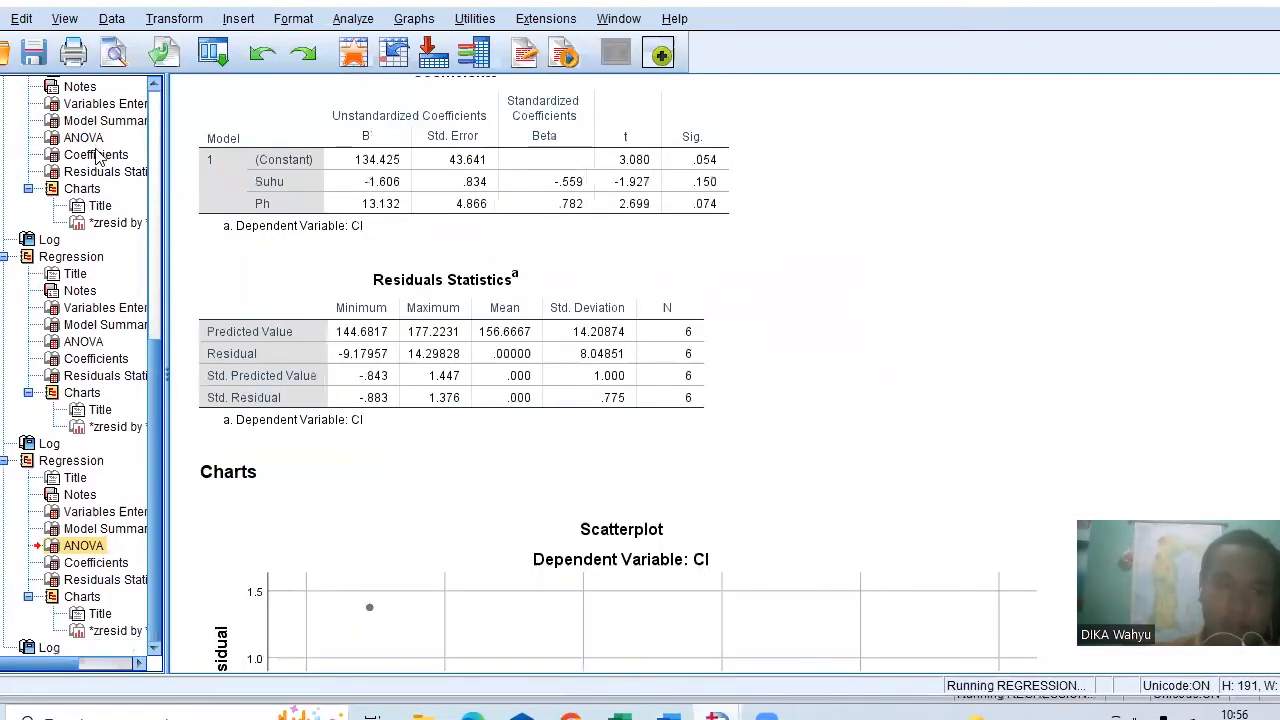
- Find the Coefficients table for dependent variable Na in the regression output and select it
{"action": "left_click", "coordinate": [97, 156]}
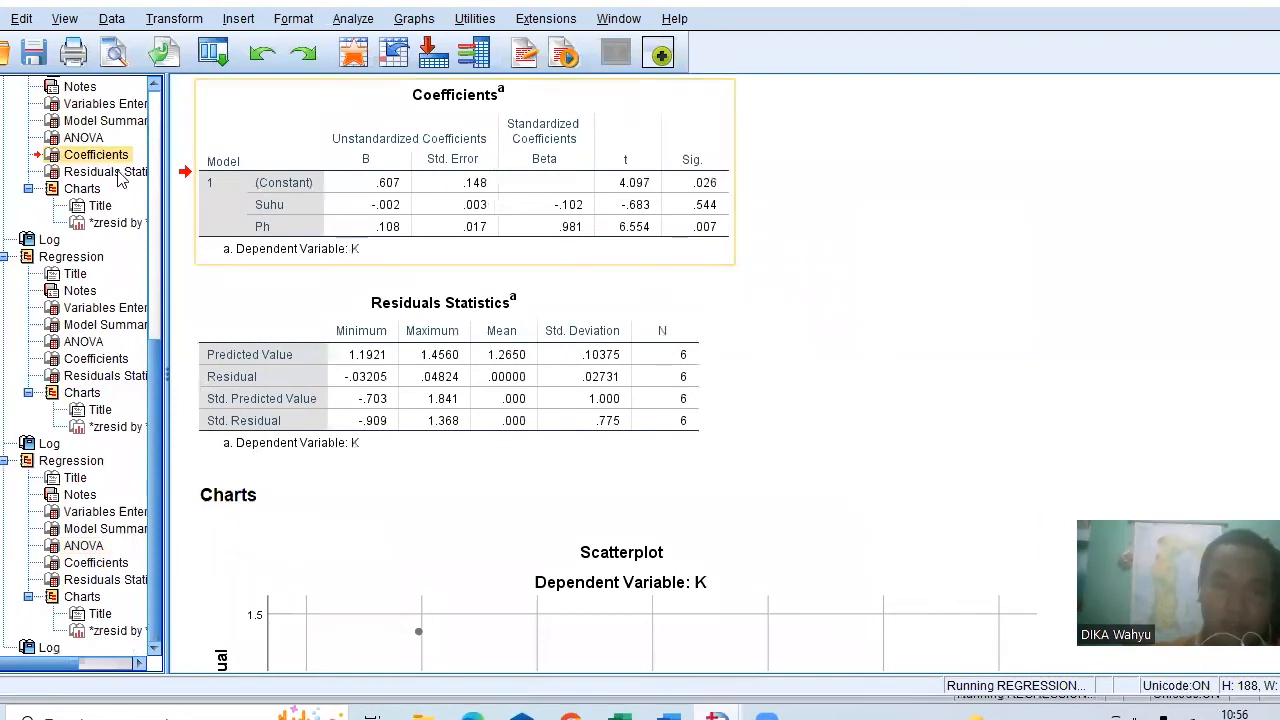
{"action": "left_click", "coordinate": [119, 175]}
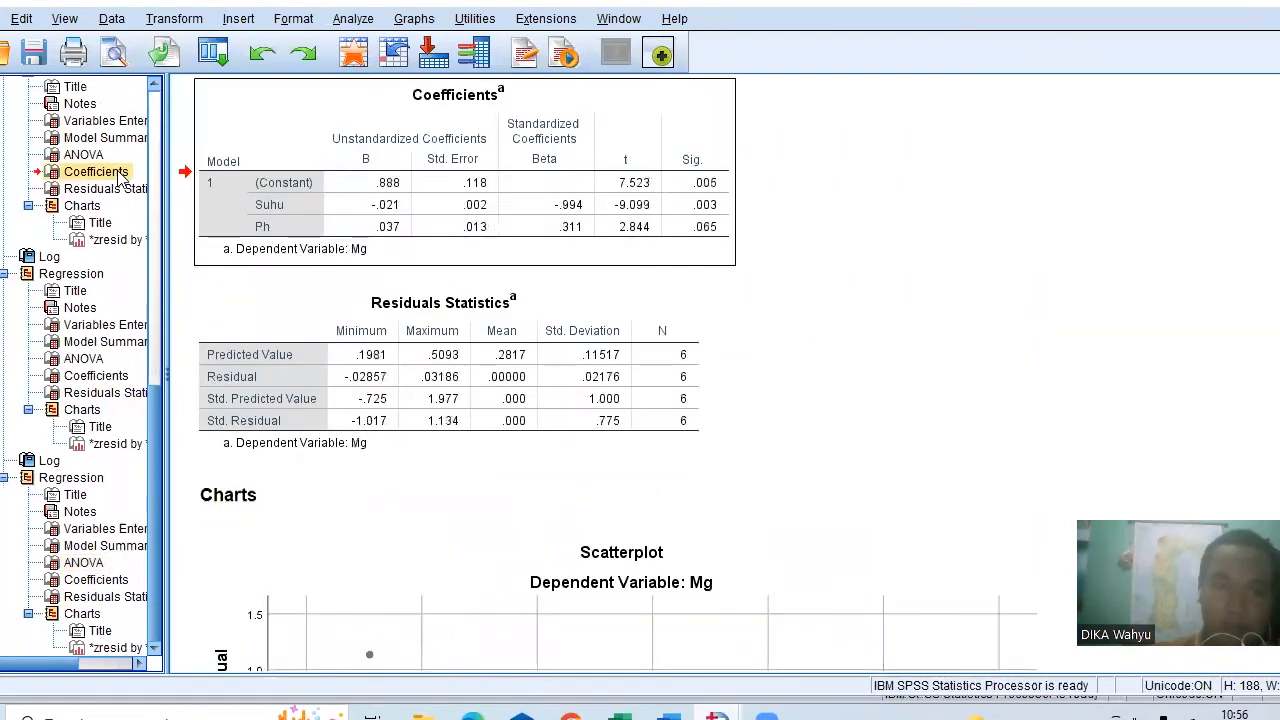
{"action": "key", "text": "Up"}
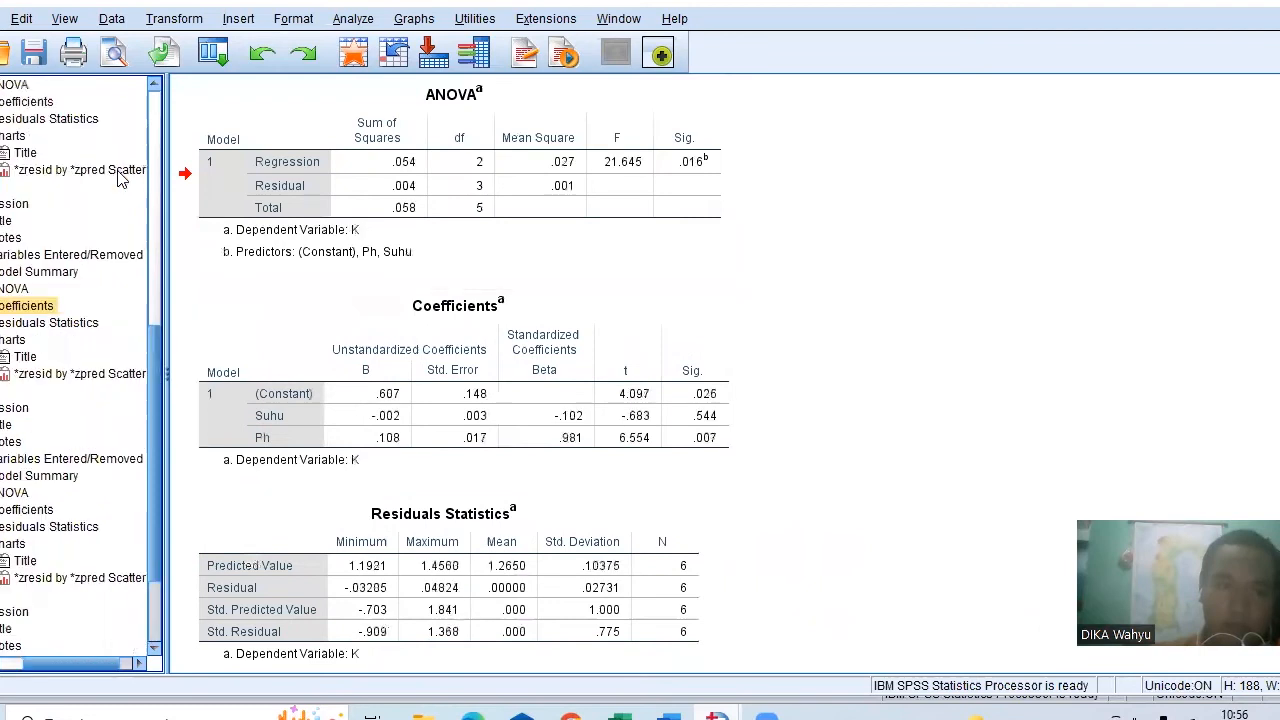
{"action": "key", "text": "Up"}
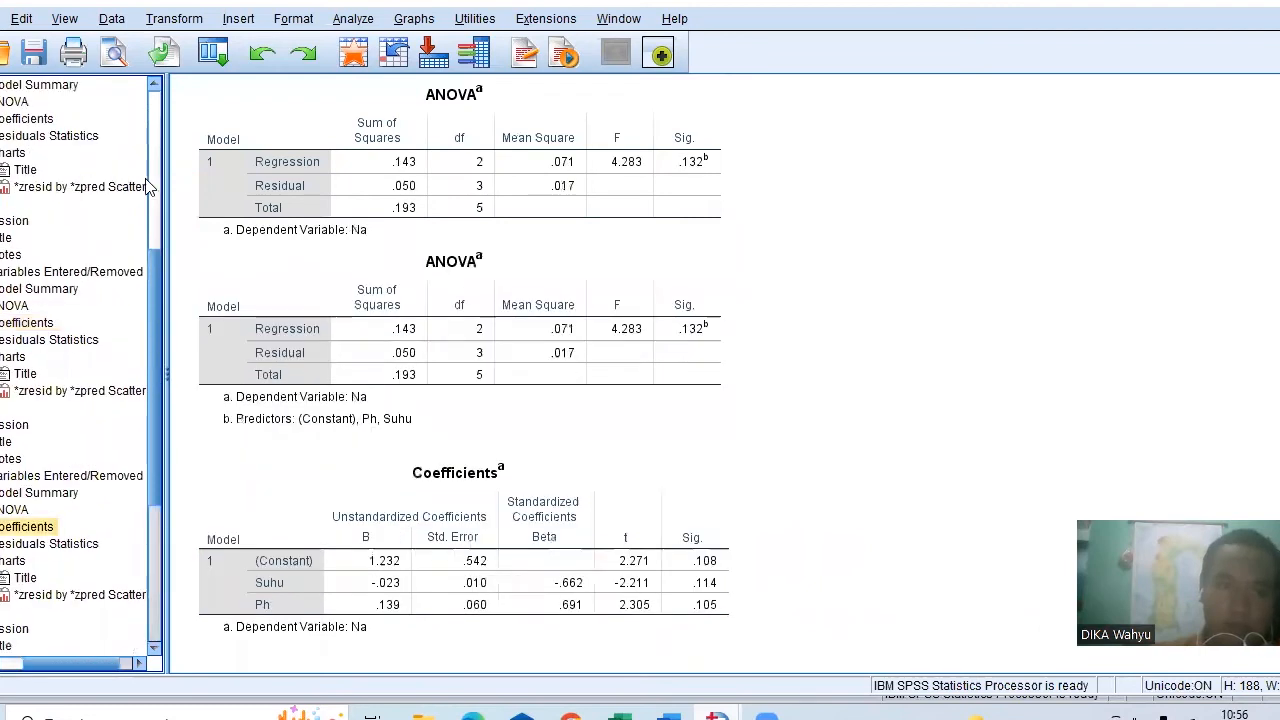
{"action": "key", "text": "Home"}
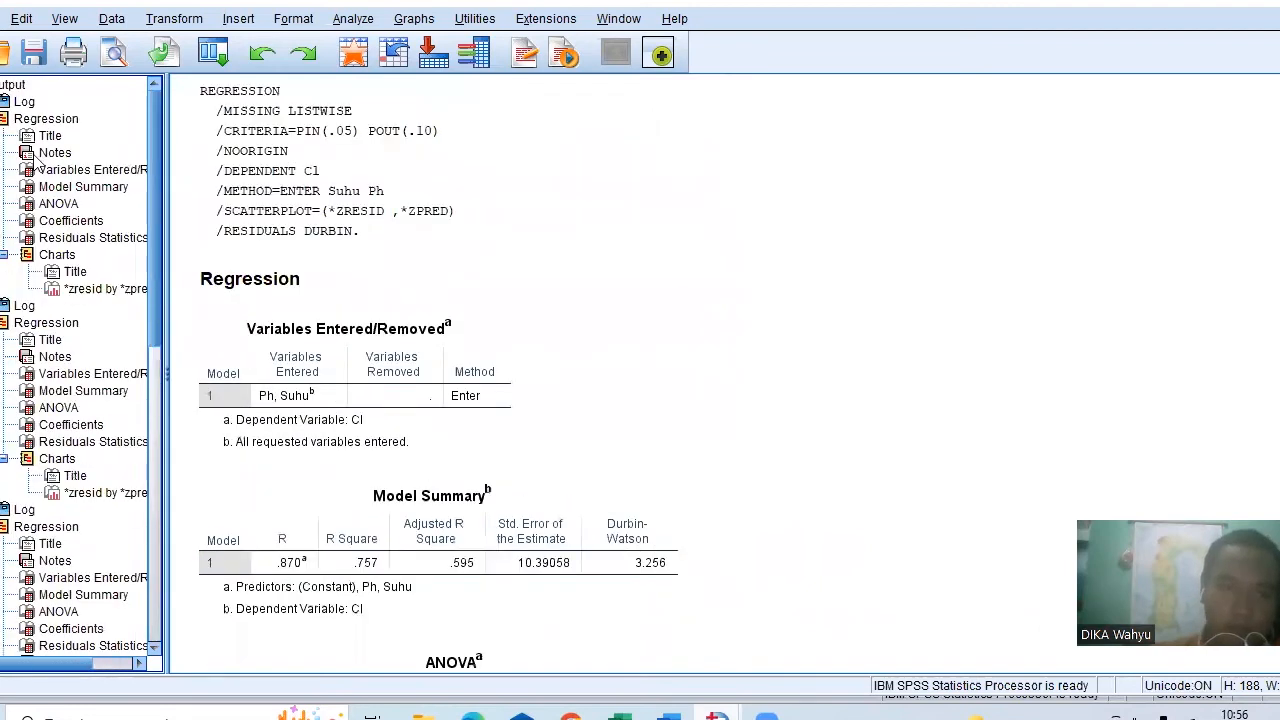
{"action": "left_click", "coordinate": [66, 220]}
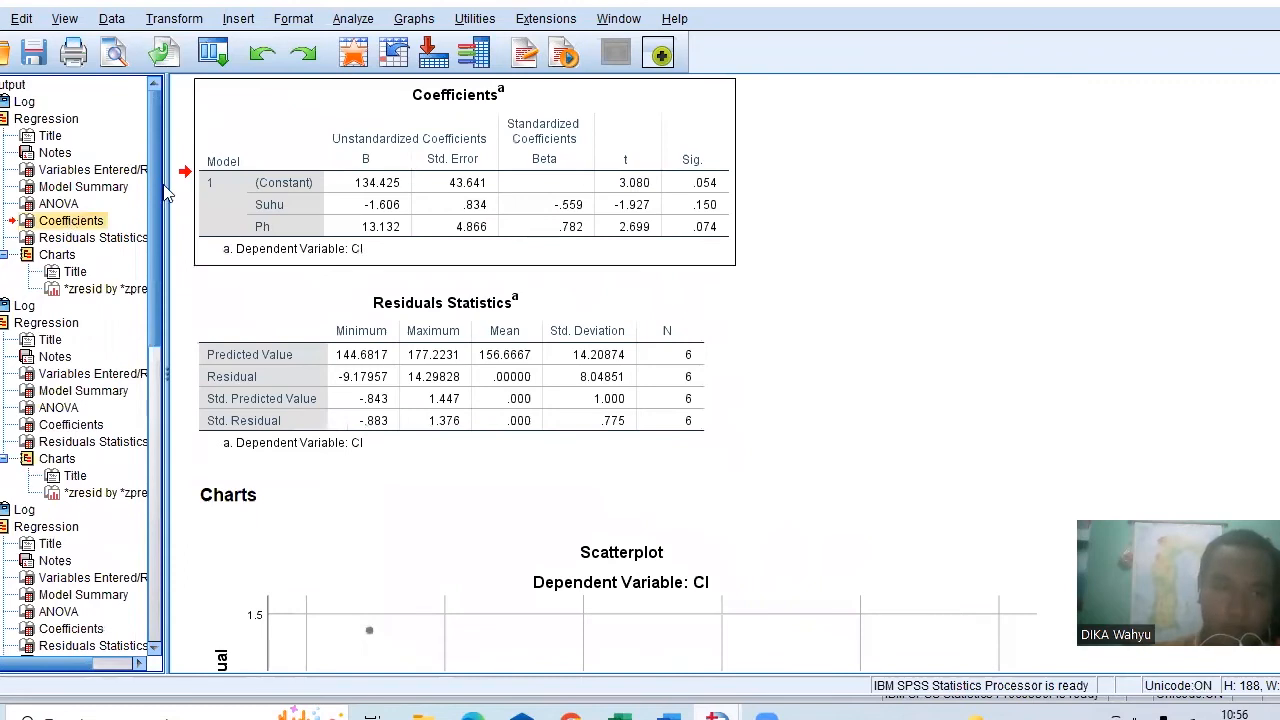
{"action": "left_click", "coordinate": [70, 425]}
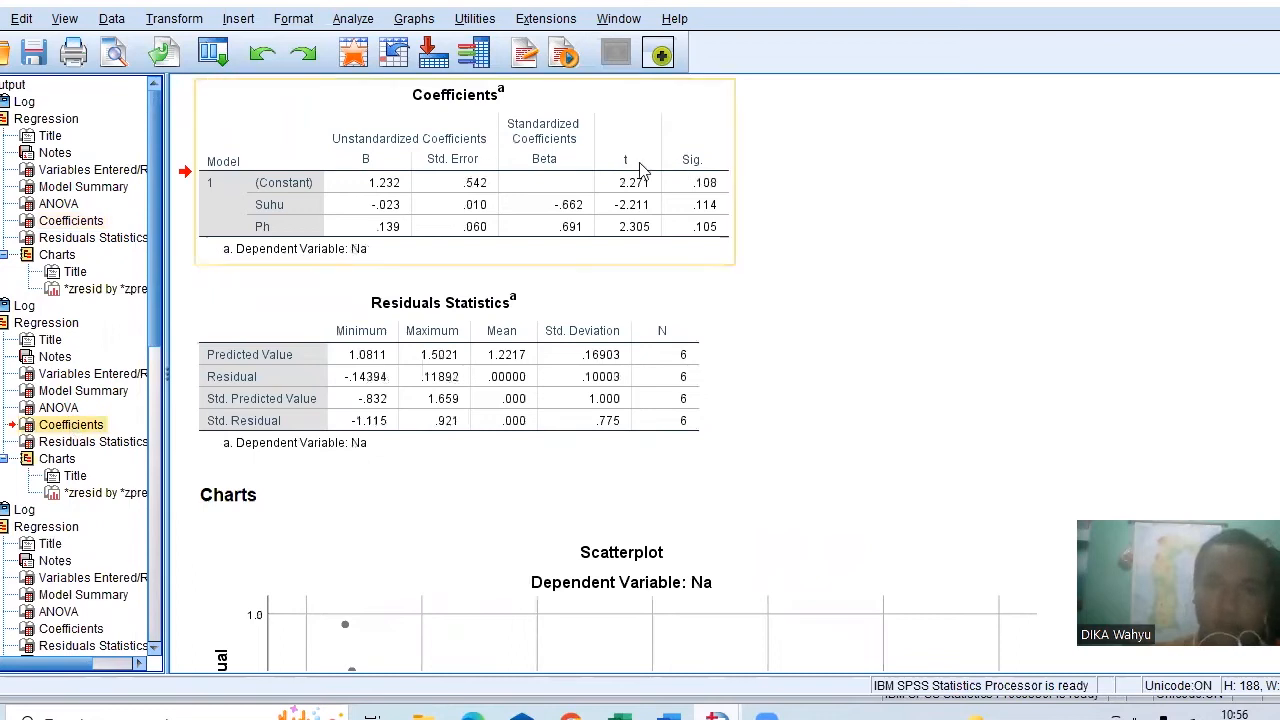
{"action": "left_click", "coordinate": [349, 260]}
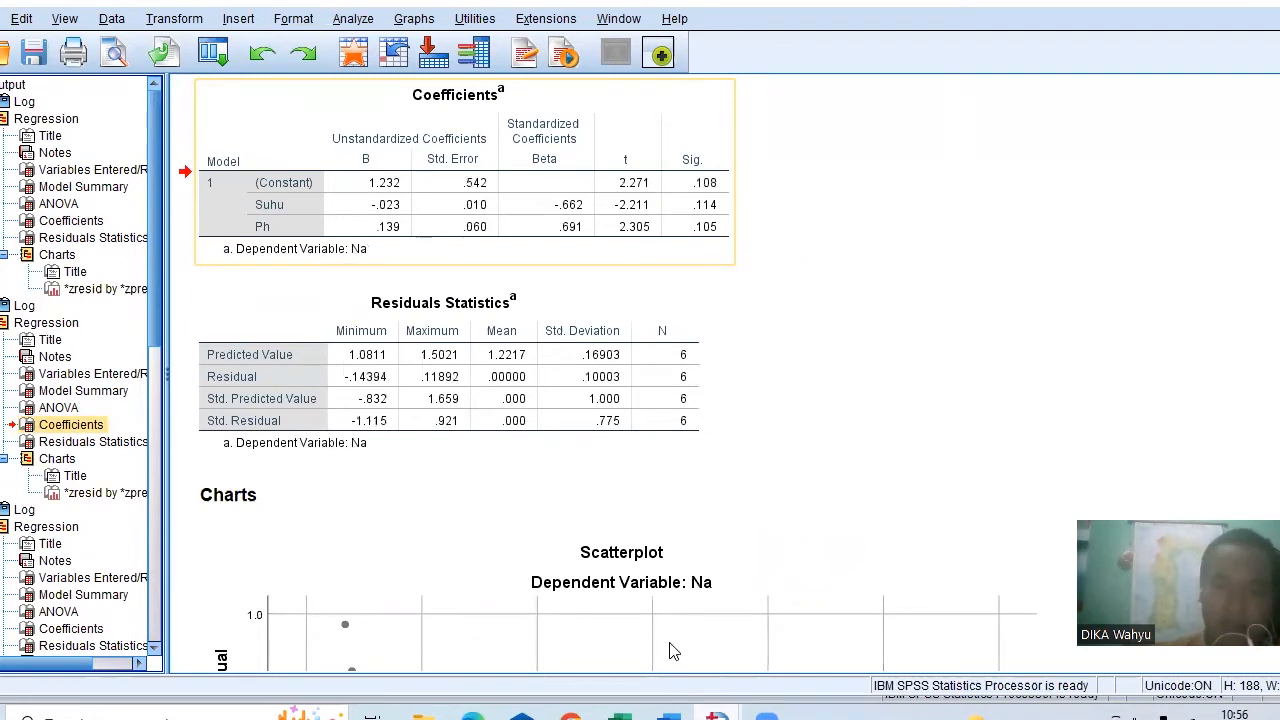
- Switch to the Word report and correct the T tabel formula under the Na Coefficients table to k;(n-k)
{"action": "mouse_move", "coordinate": [669, 712]}
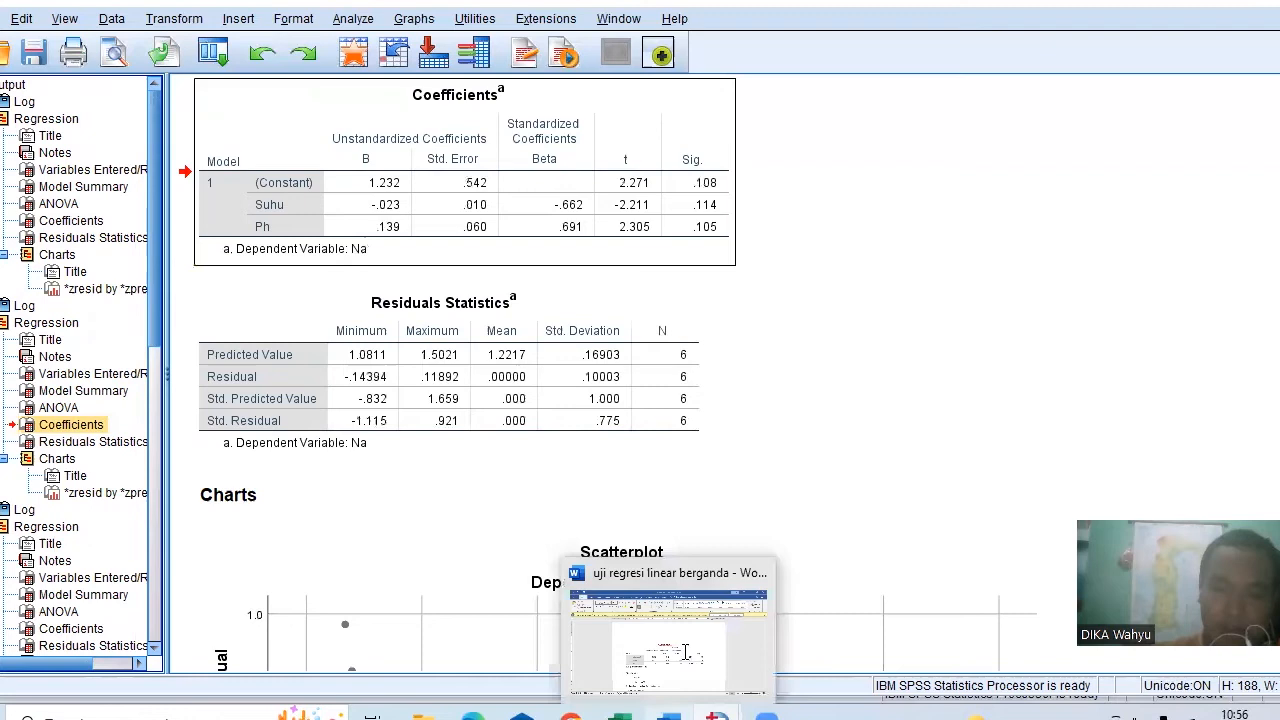
{"action": "left_click", "coordinate": [649, 590]}
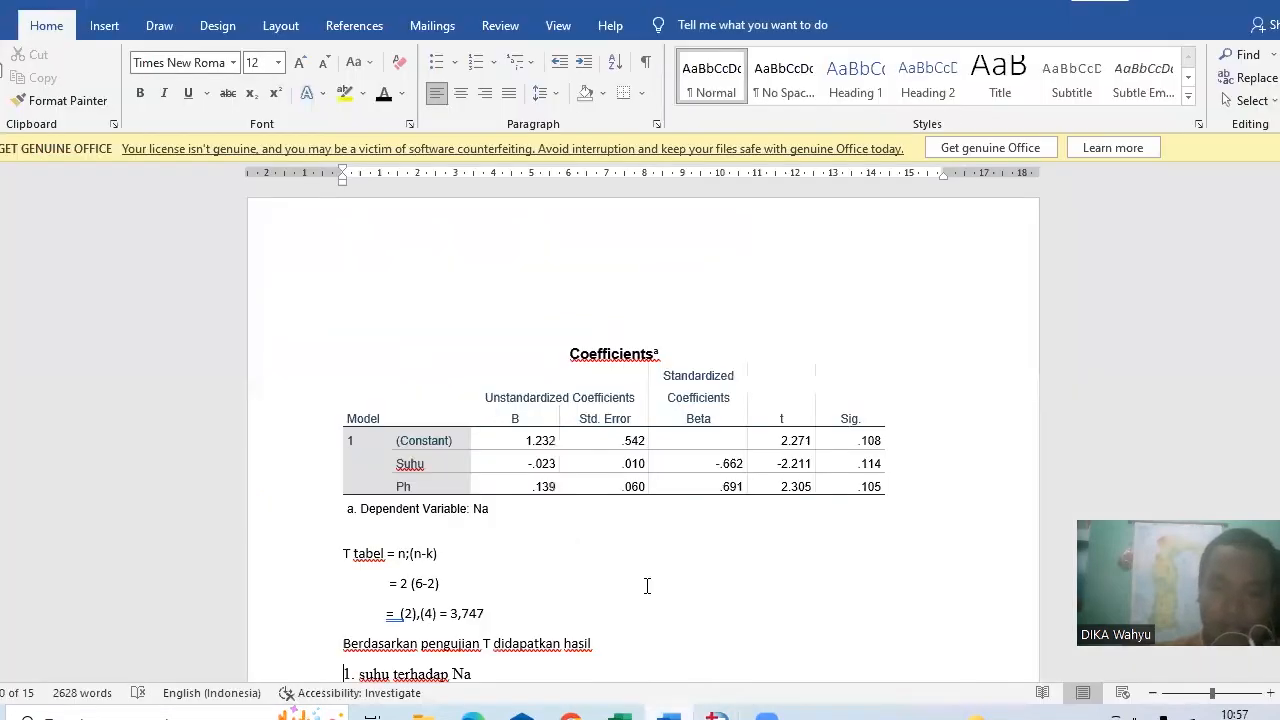
{"action": "scroll", "coordinate": [647, 586], "scroll_direction": "down", "scroll_amount": 2}
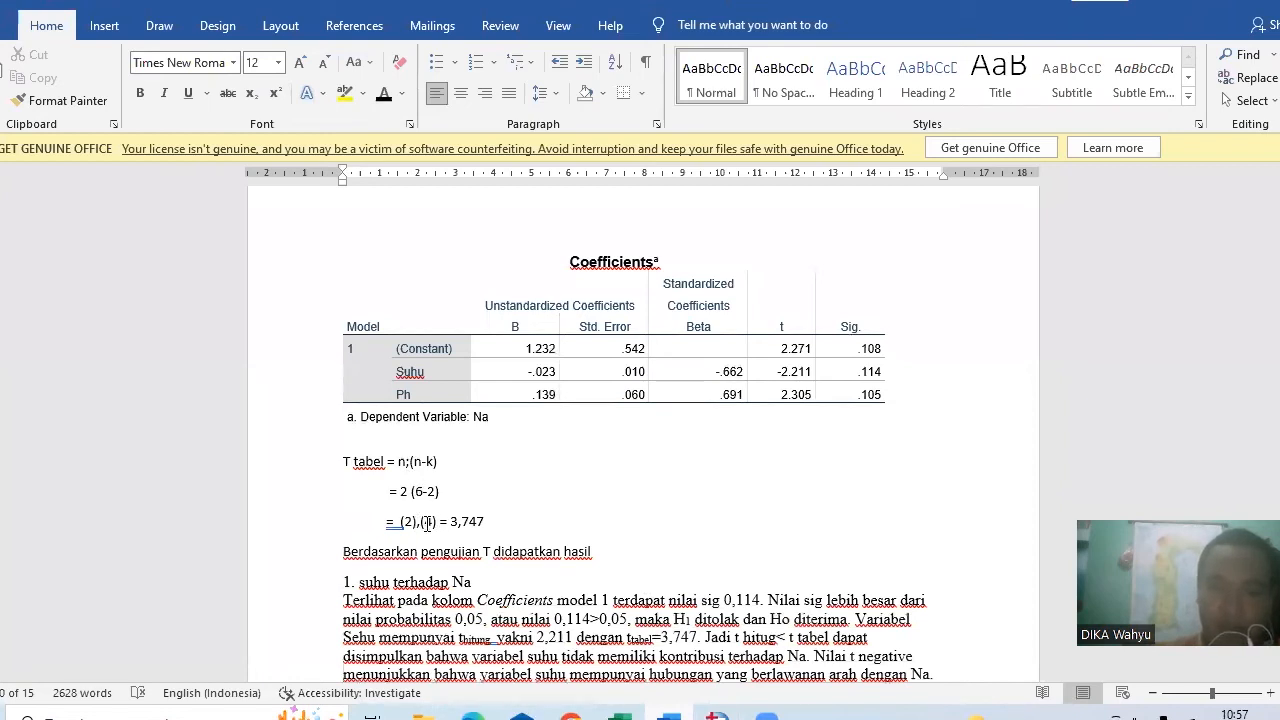
{"action": "left_click", "coordinate": [405, 463]}
{"action": "key", "text": "BackSpace"}
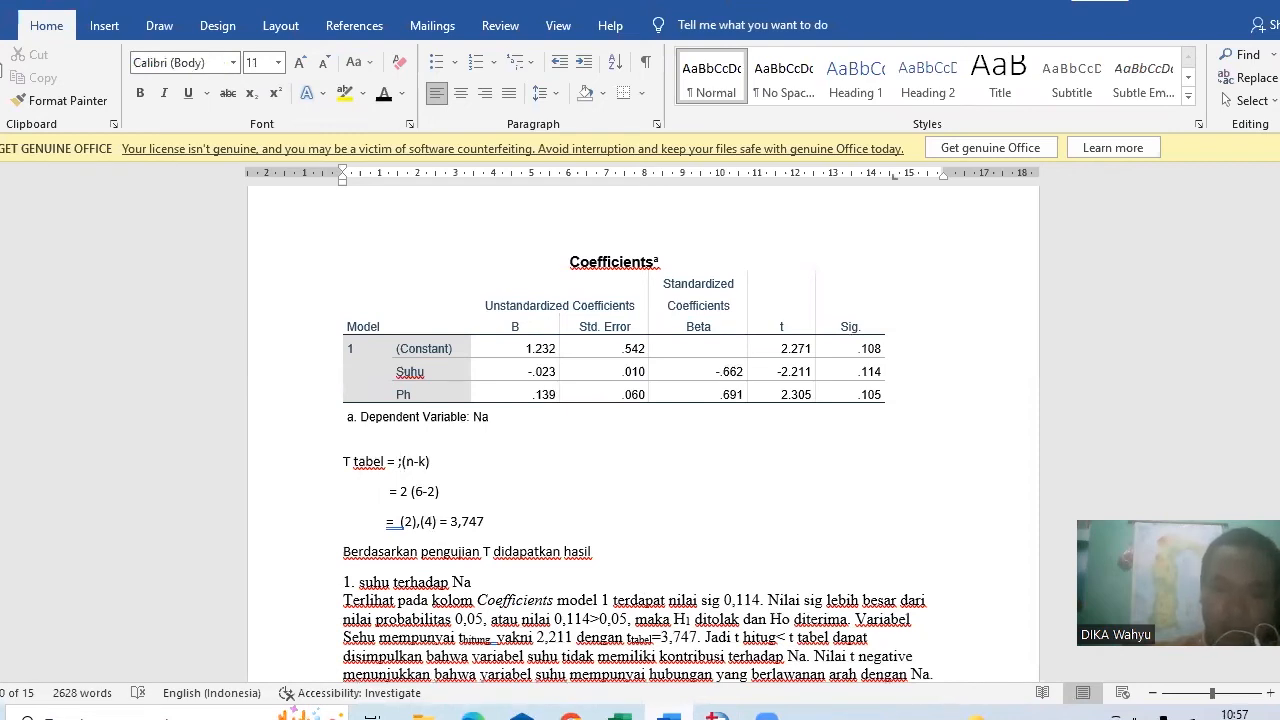
{"action": "type", "text": "α"}
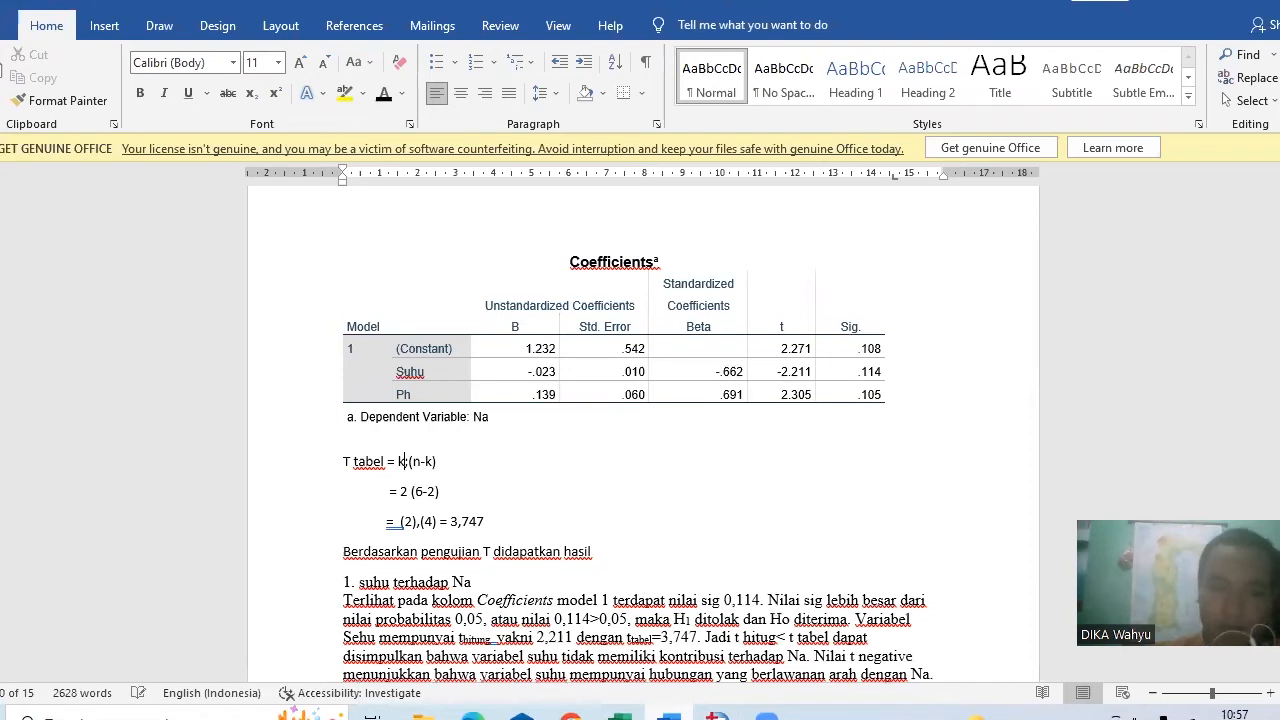
- Compare the T tabel calculation for Na with the T distribution table in the UJI T section
{"action": "scroll", "coordinate": [403, 467], "scroll_direction": "up", "scroll_amount": 5}
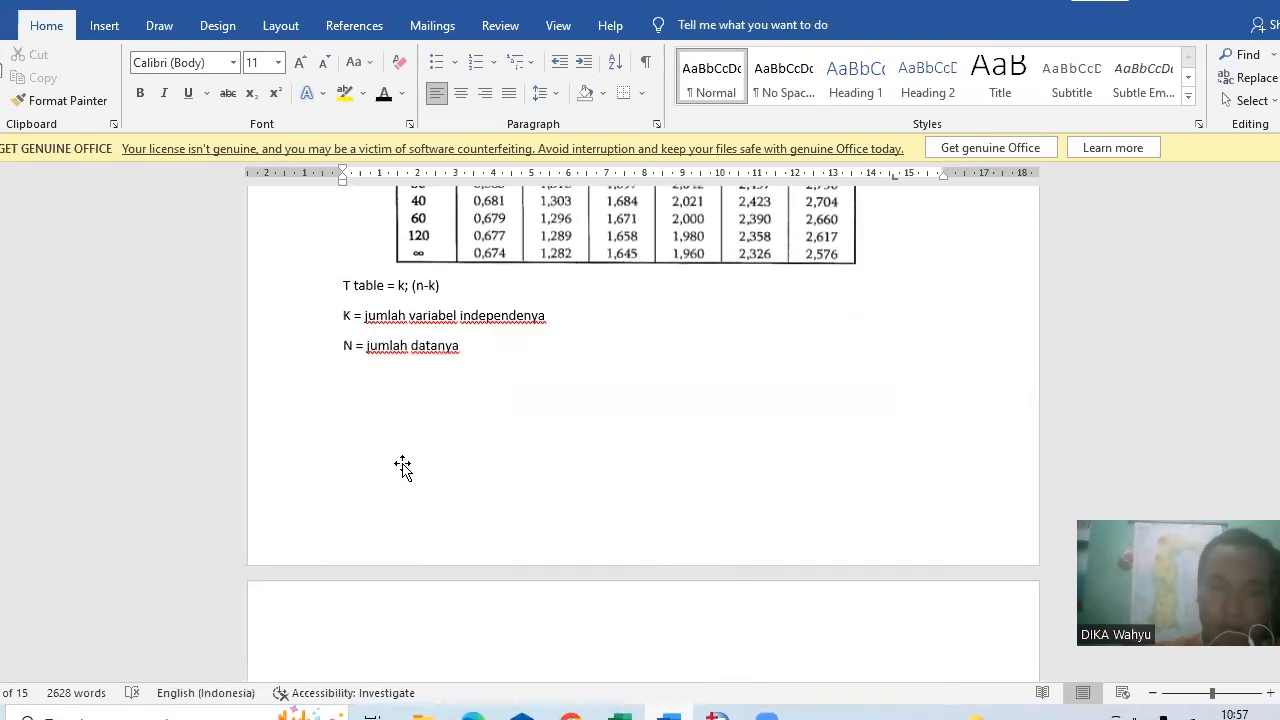
{"action": "scroll", "coordinate": [403, 467], "scroll_direction": "up", "scroll_amount": 5}
{"action": "scroll", "coordinate": [403, 467], "scroll_direction": "up", "scroll_amount": 3}
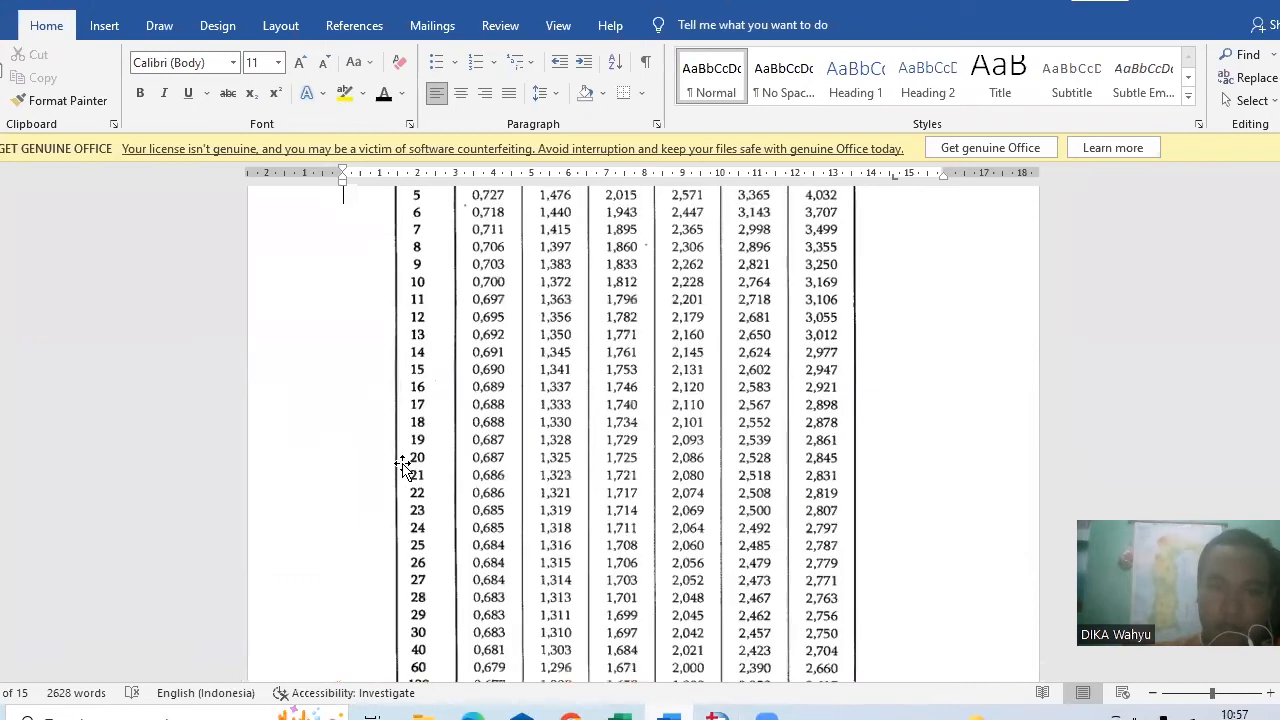
{"action": "scroll", "coordinate": [403, 467], "scroll_direction": "up", "scroll_amount": 3}
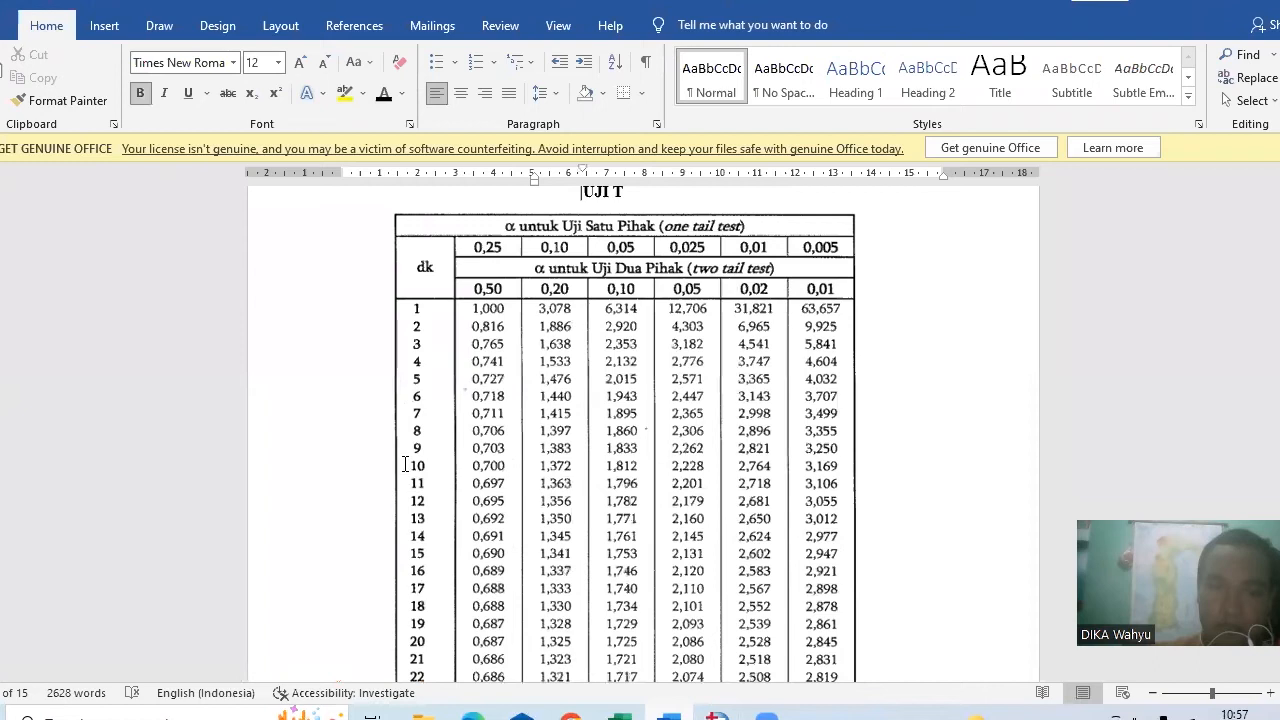
{"action": "key", "text": "Down"}
{"action": "key", "text": "Down"}
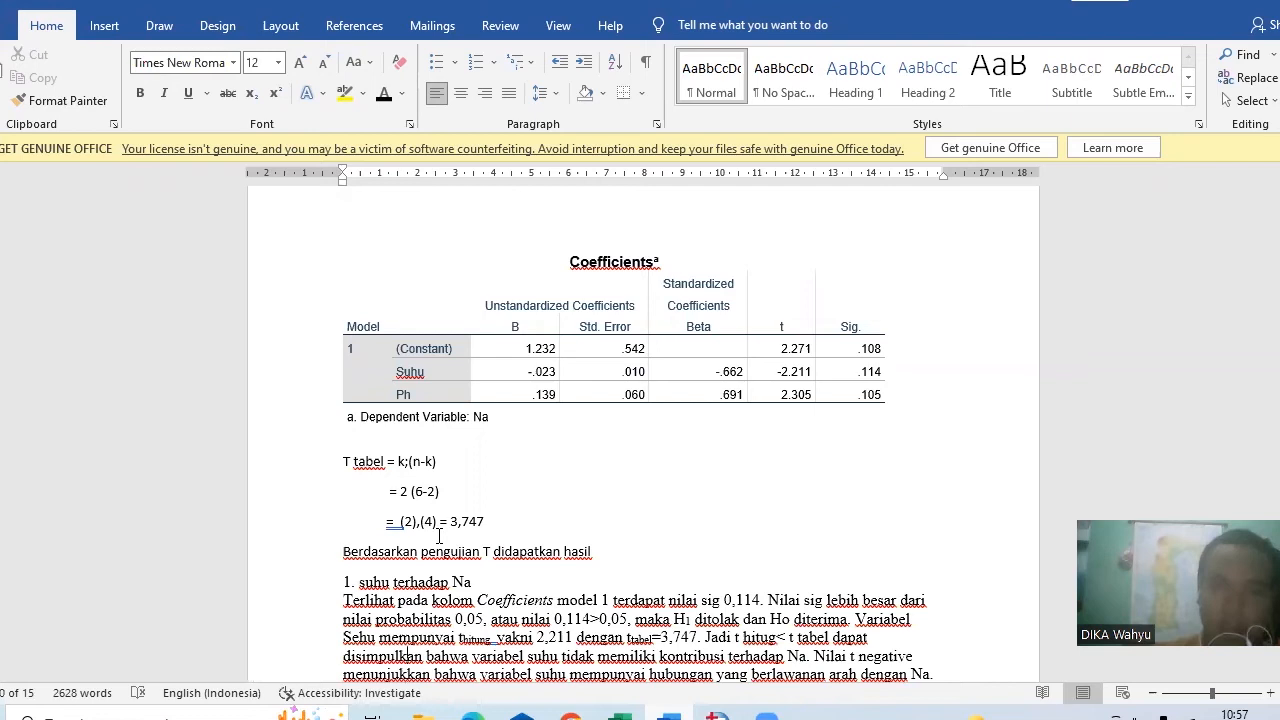
{"action": "scroll", "coordinate": [438, 537], "scroll_direction": "up", "scroll_amount": 10}
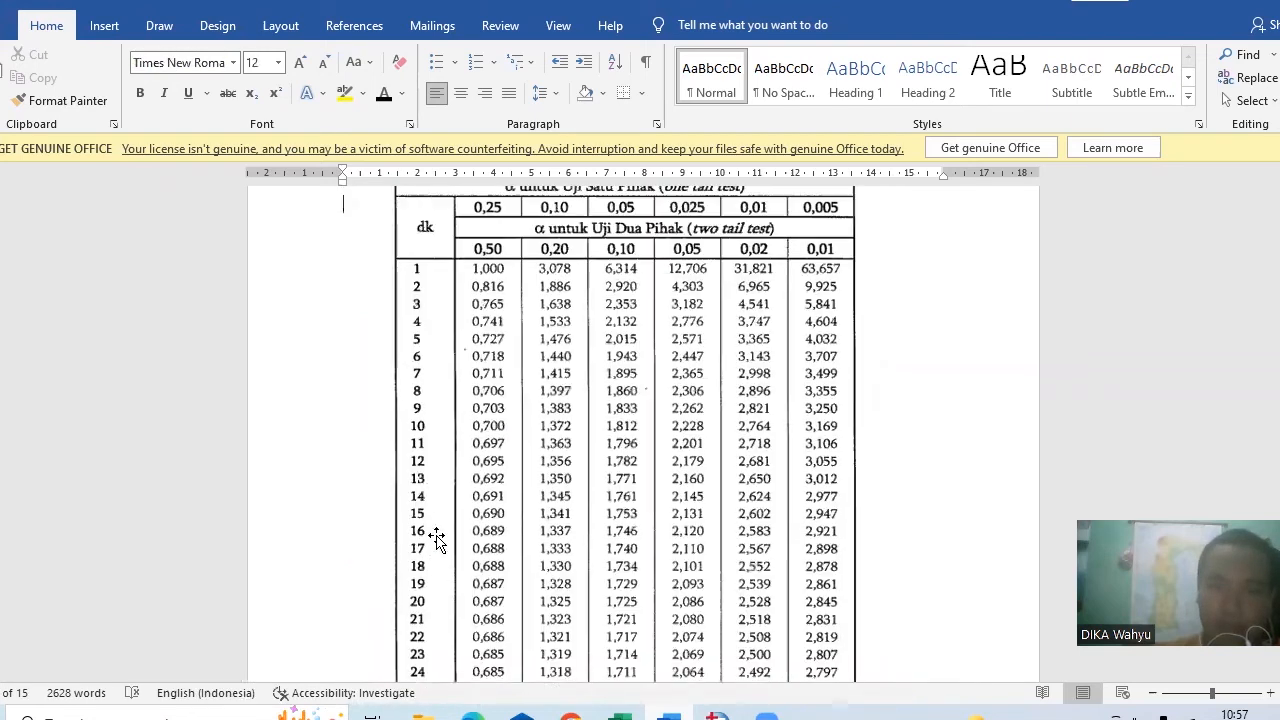
- Check the T distribution table, and return to the T test interpretation under the Na Coefficients table
{"action": "scroll", "coordinate": [1060, 191], "scroll_direction": "up", "scroll_amount": 1}
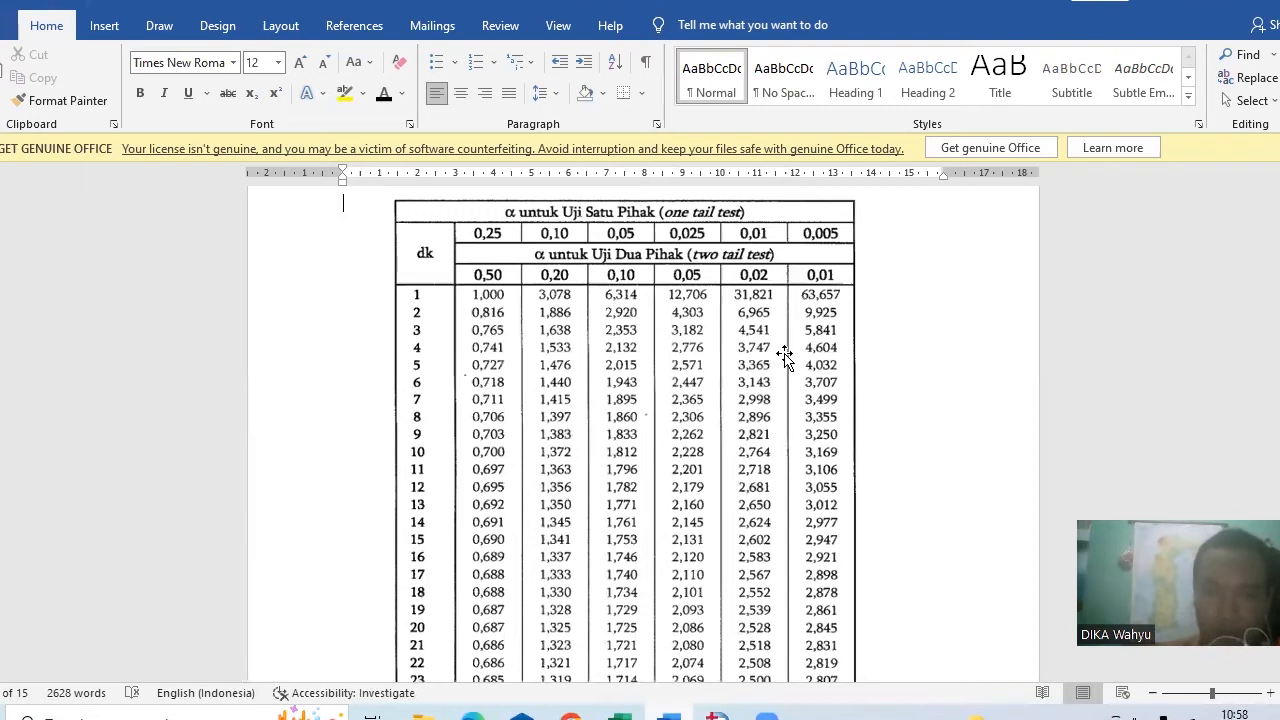
{"action": "key", "text": "Down"}
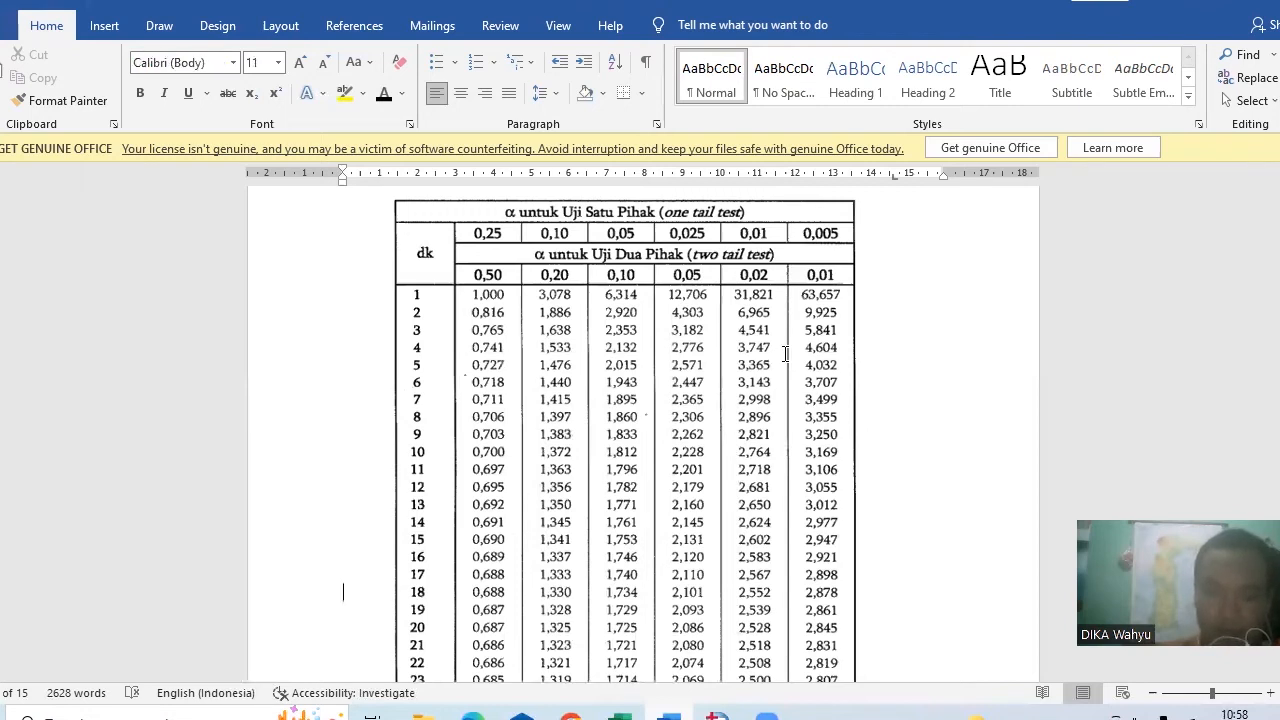
{"action": "key", "text": "Down"}
{"action": "key", "text": "Down"}
{"action": "key", "text": "Down"}
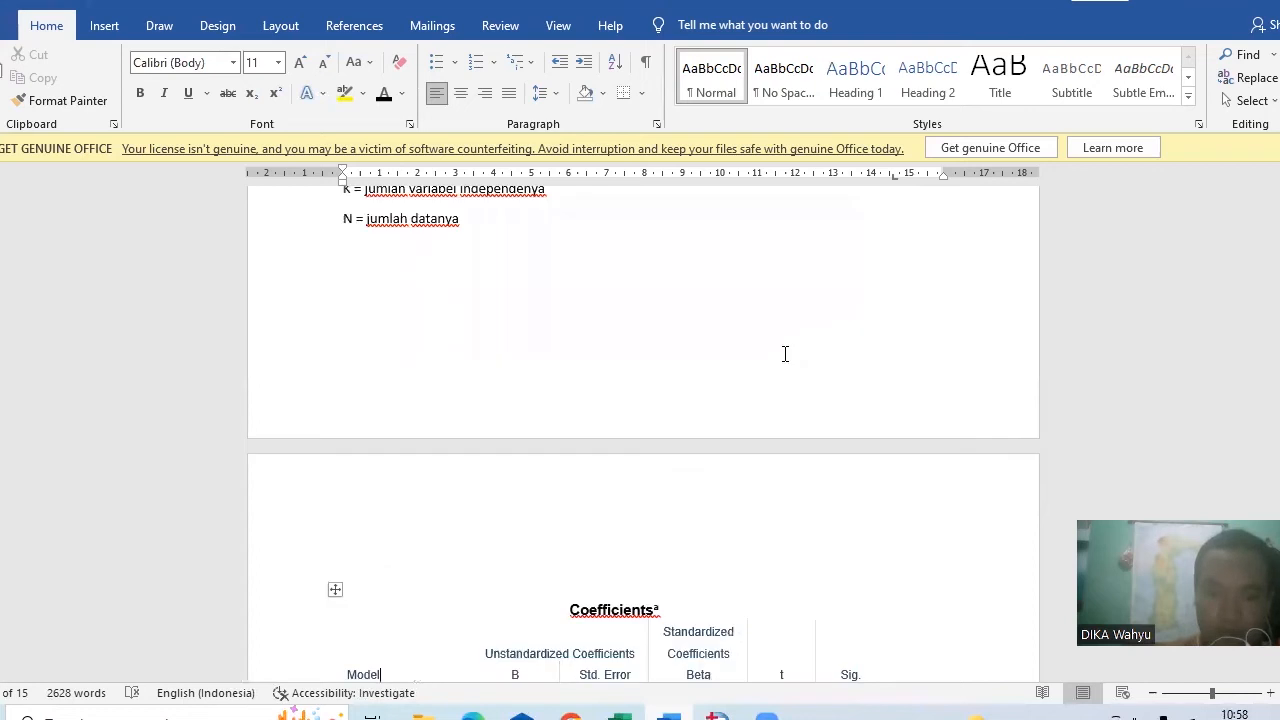
{"action": "key", "text": "Down"}
{"action": "key", "text": "Down"}
{"action": "key", "text": "Down"}
{"action": "key", "text": "Down"}
{"action": "key", "text": "Down"}
{"action": "key", "text": "Down"}
{"action": "key", "text": "Down"}
{"action": "key", "text": "Down"}
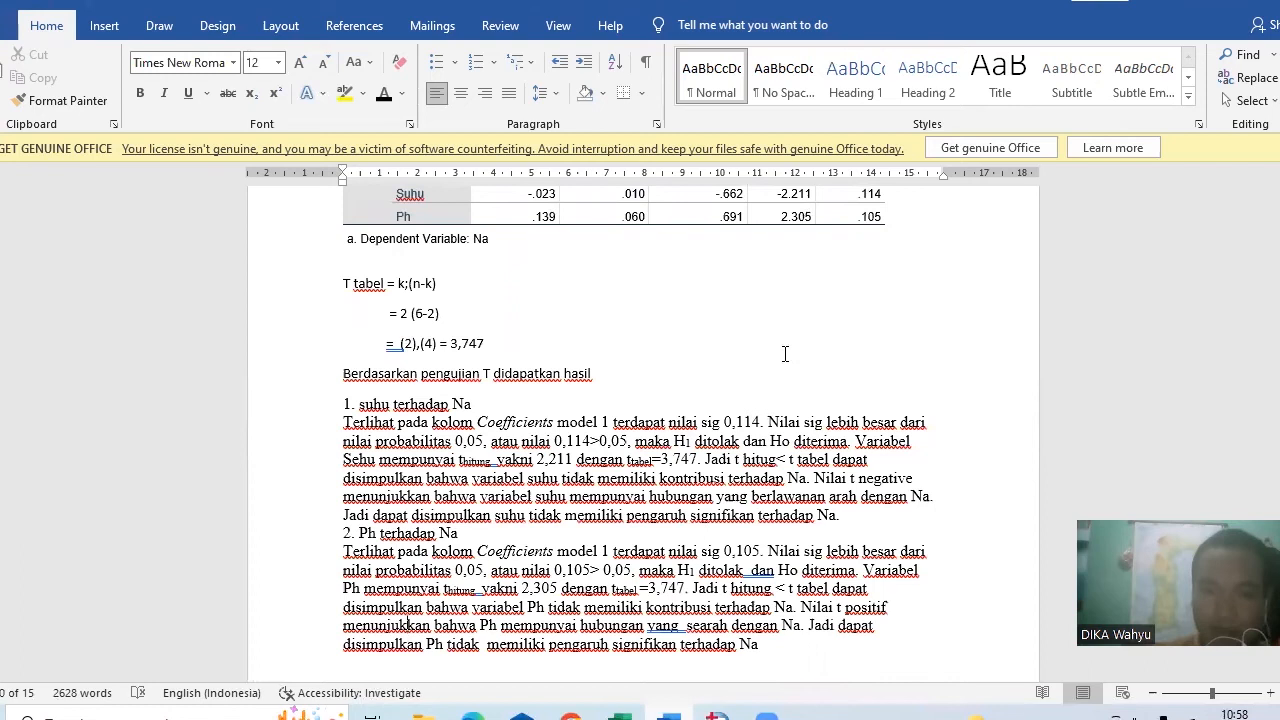
- Compare the suhu terhadap Na interpretation with the Suhu row of the Na Coefficients table
{"action": "key", "text": "Up"}
{"action": "key", "text": "Up"}
{"action": "key", "text": "Up"}
{"action": "key", "text": "Up"}
{"action": "key", "text": "Up"}
{"action": "key", "text": "Up"}
{"action": "key", "text": "Up"}
{"action": "key", "text": "Up"}
{"action": "key", "text": "Right"}
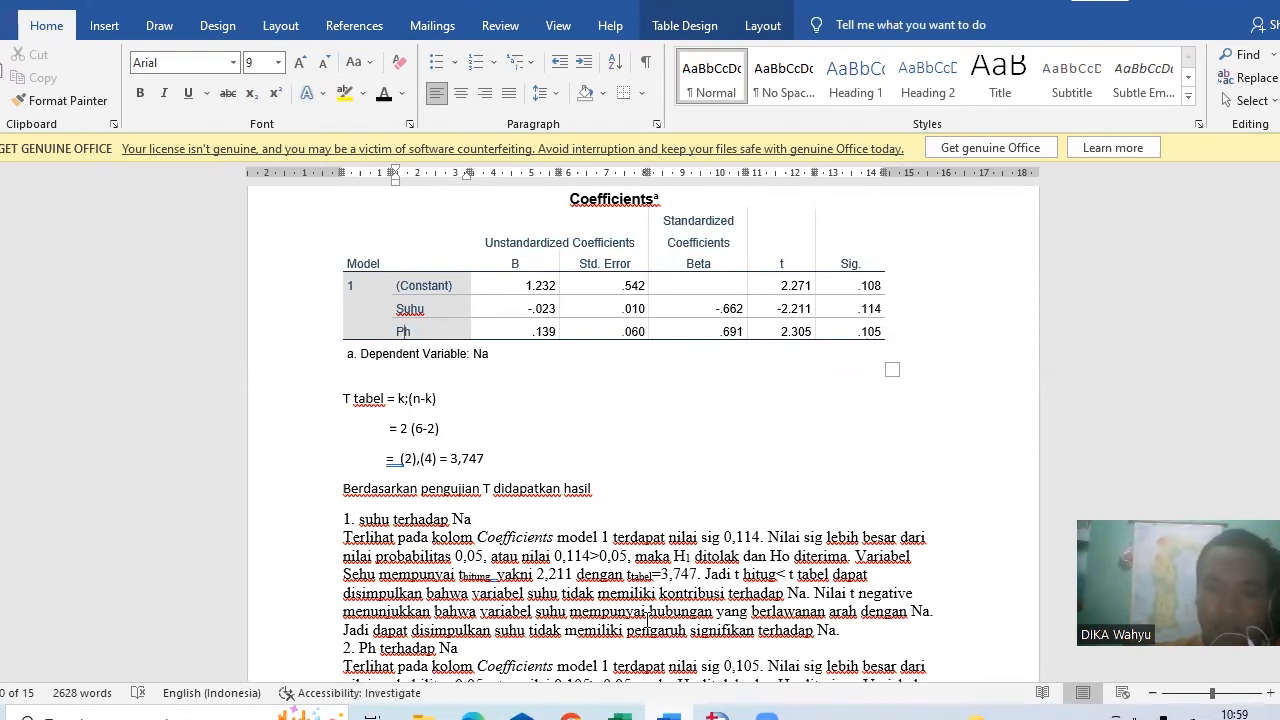
- Review the Ph terhadap Na interpretation against the t and Sig. values in the Ph row of the Na Coefficients table
{"action": "left_click", "coordinate": [521, 603]}
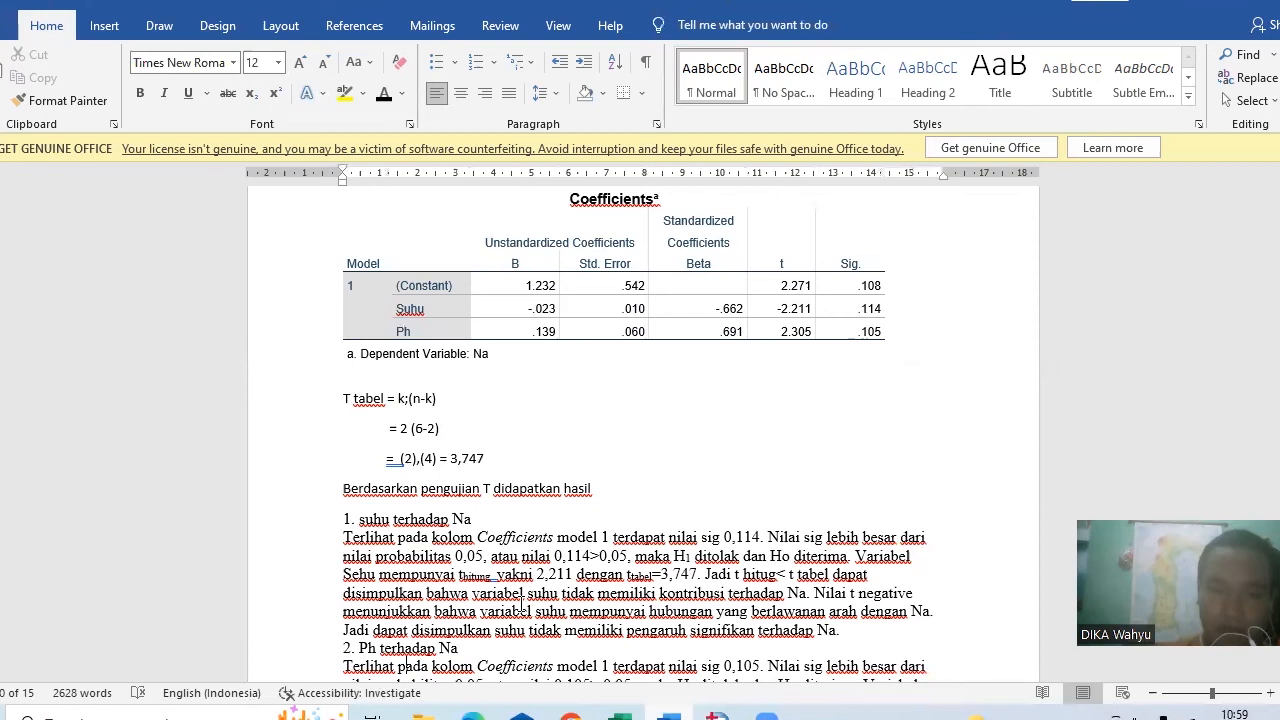
{"action": "scroll", "coordinate": [521, 603], "scroll_direction": "down", "scroll_amount": 3}
{"action": "left_click", "coordinate": [521, 603]}
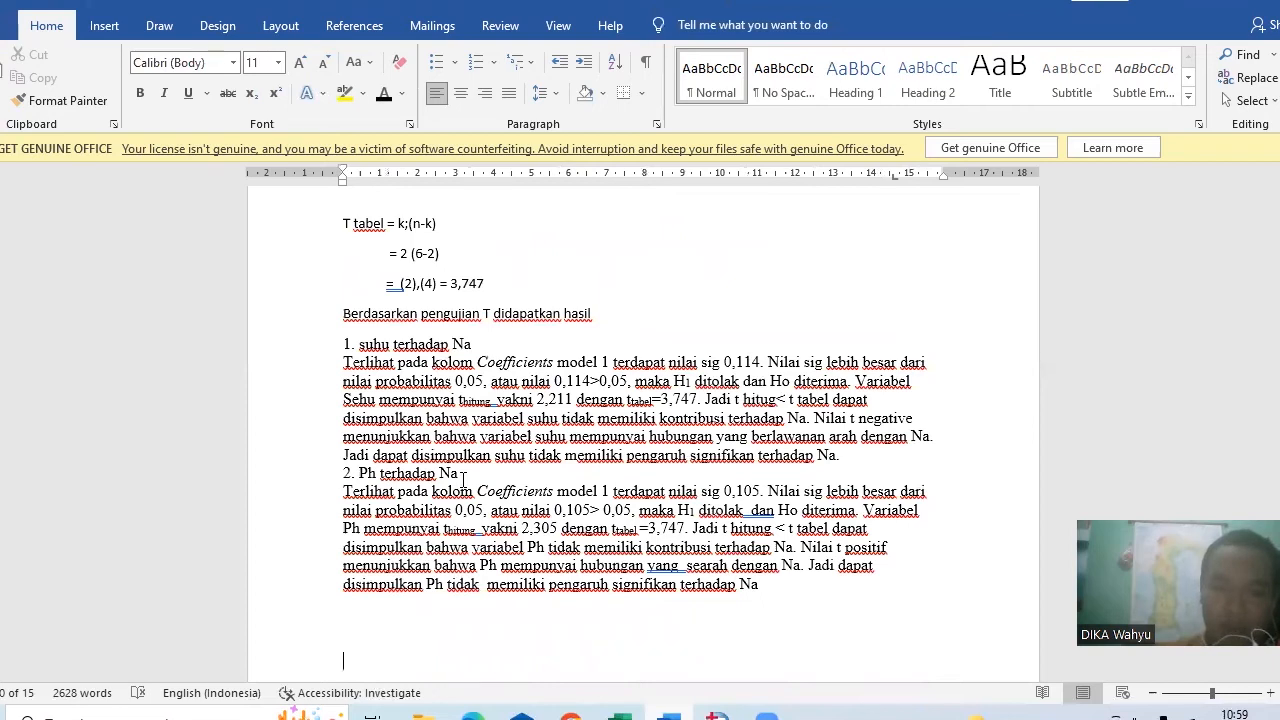
{"action": "left_click", "coordinate": [386, 478]}
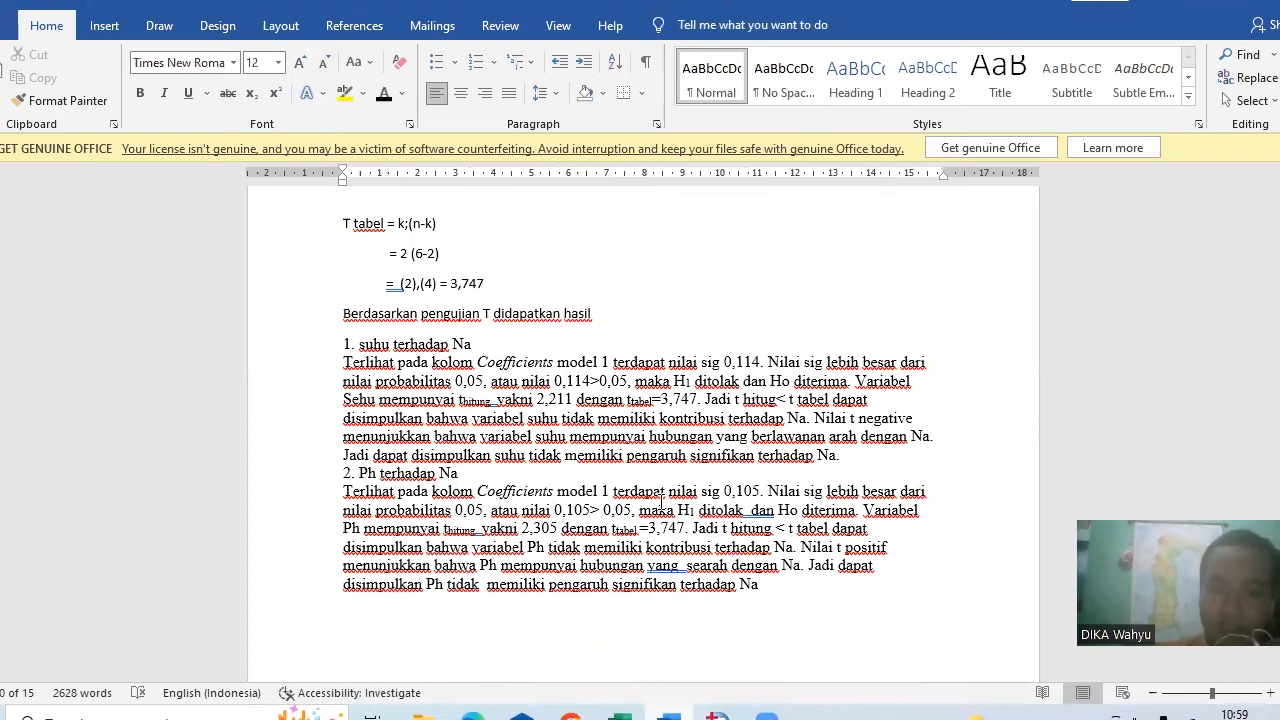
{"action": "key", "text": "ctrl+v"}
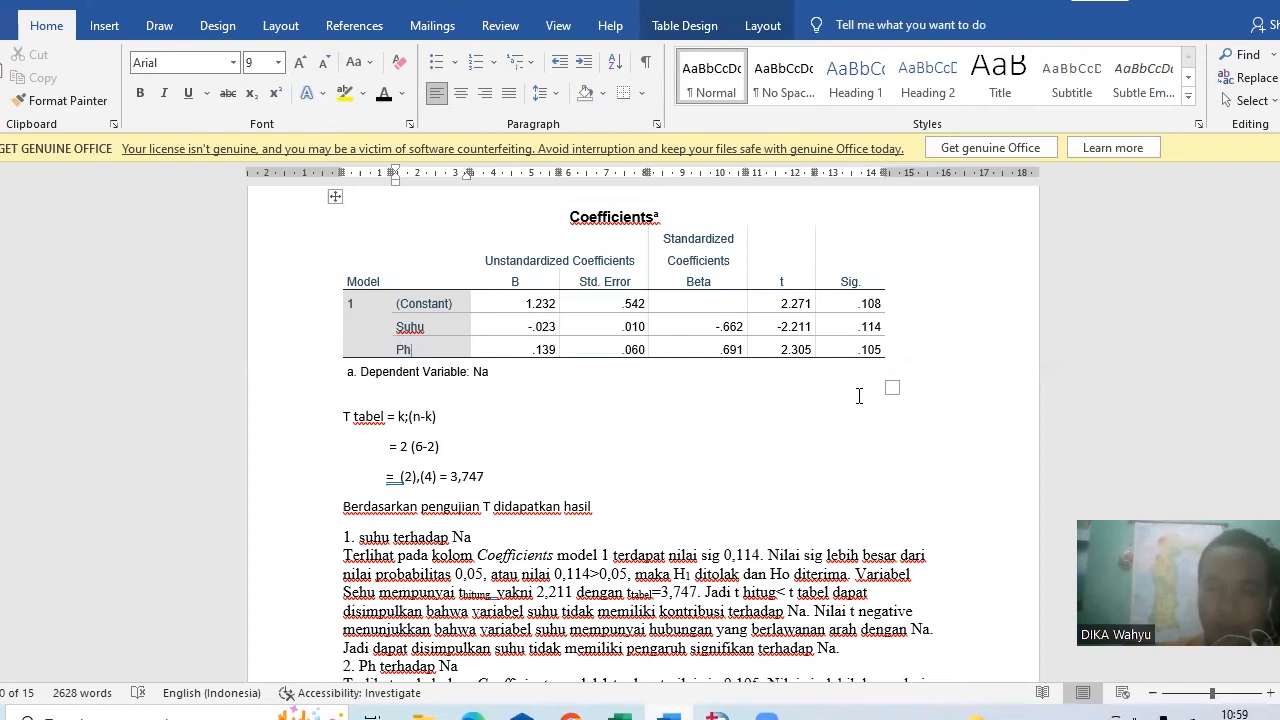
{"action": "key", "text": "Down"}
{"action": "left_click", "coordinate": [747, 568]}
{"action": "scroll", "coordinate": [747, 568], "scroll_direction": "down", "scroll_amount": 1}
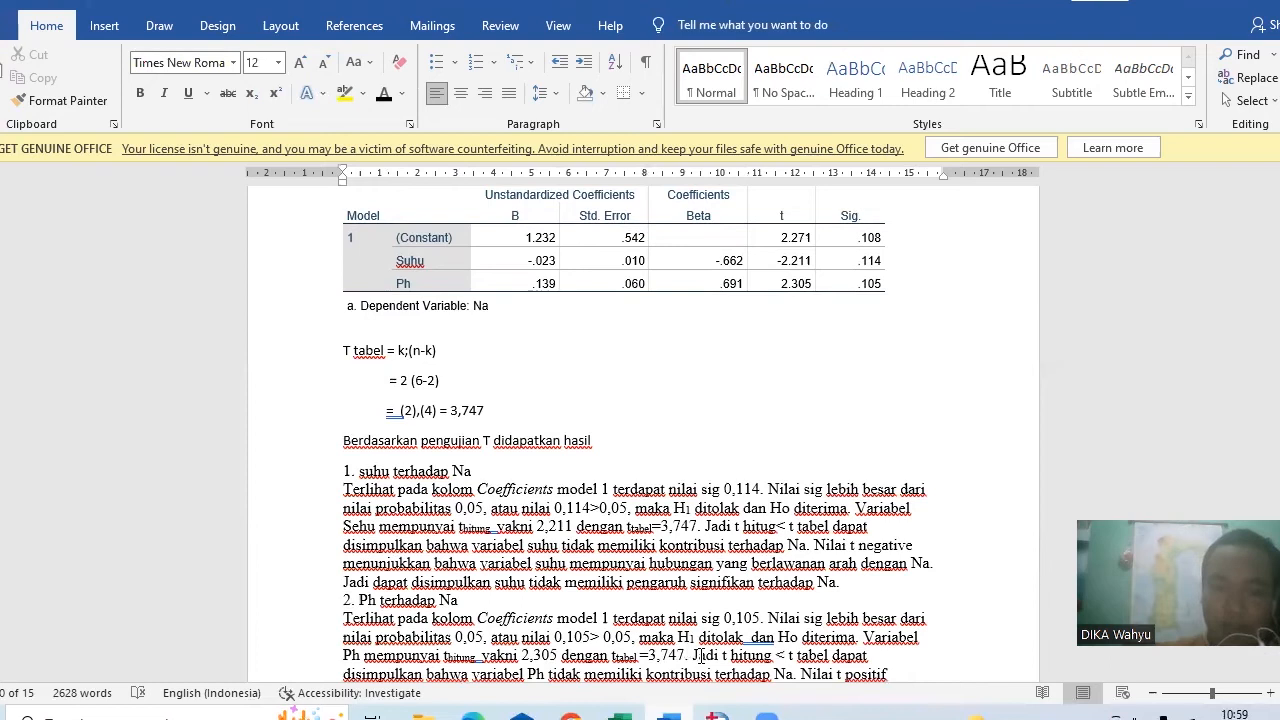
{"action": "scroll", "coordinate": [705, 655], "scroll_direction": "down", "scroll_amount": 1}
{"action": "key", "text": "ctrl+End"}
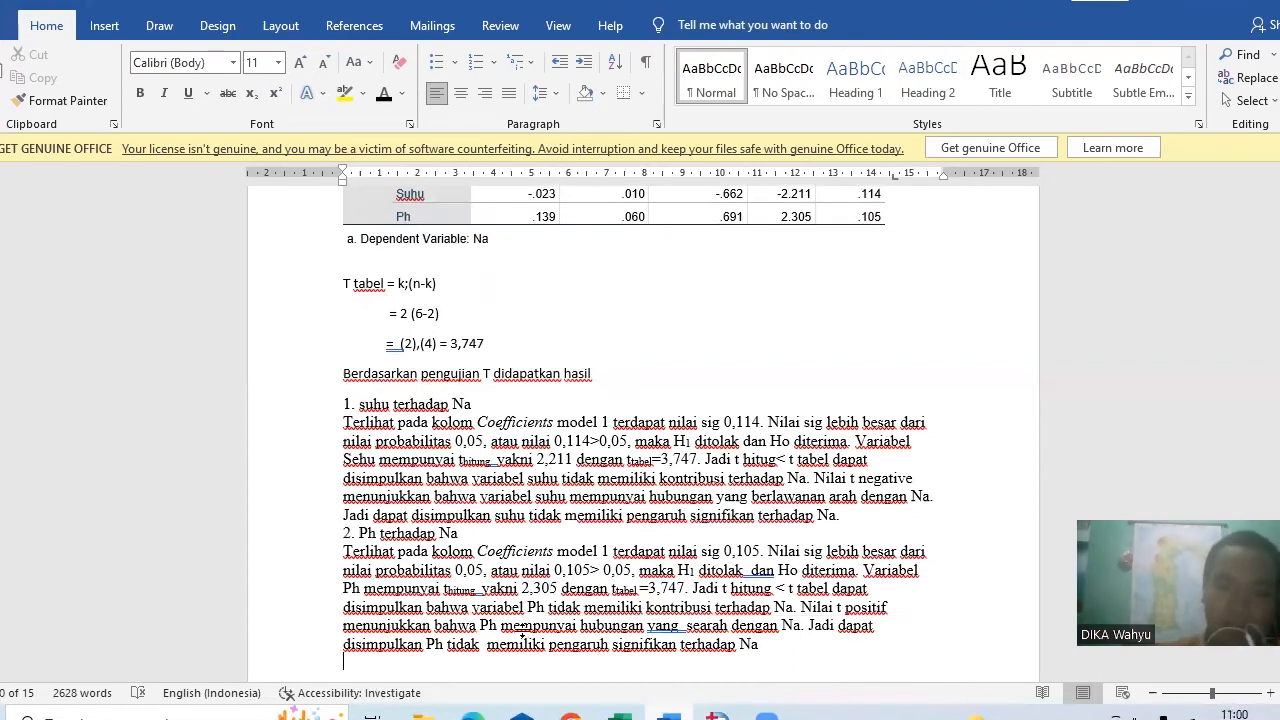
- Go to the Coefficients table for dependent variable K and its T tabel calculation in the report
{"action": "key", "text": "ctrl+v"}
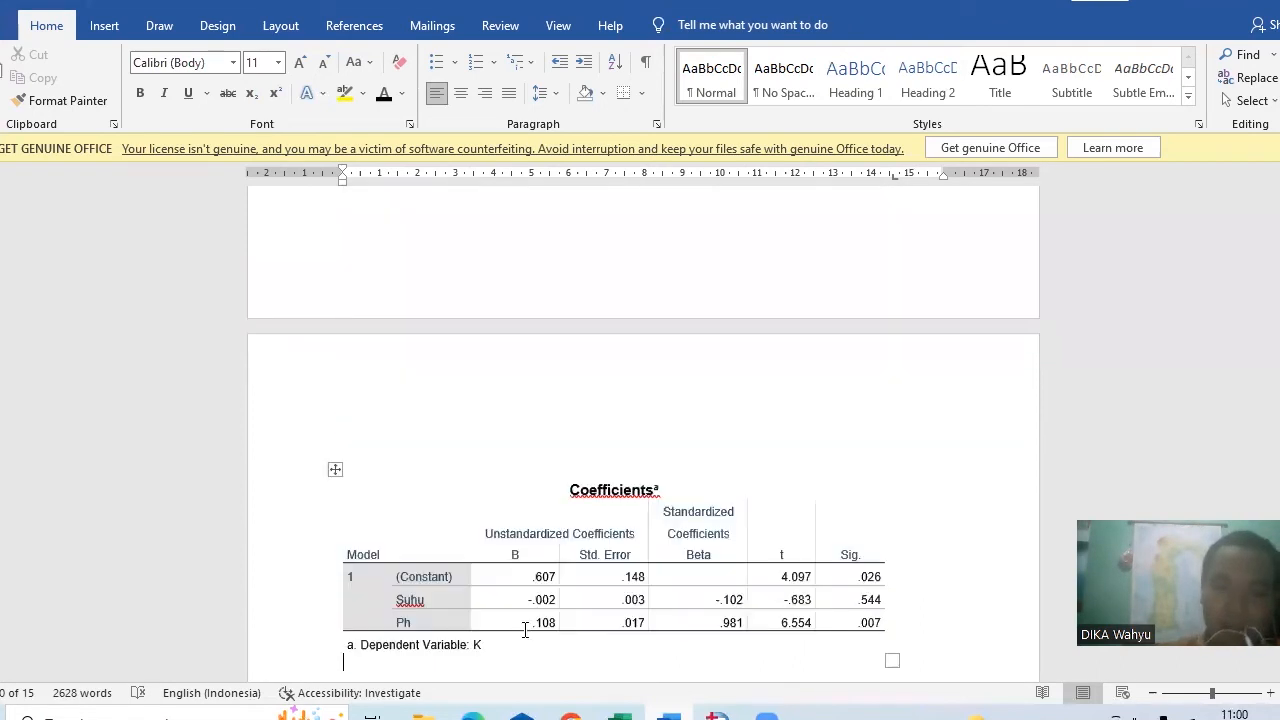
{"action": "scroll", "coordinate": [525, 630], "scroll_direction": "down", "scroll_amount": 2}
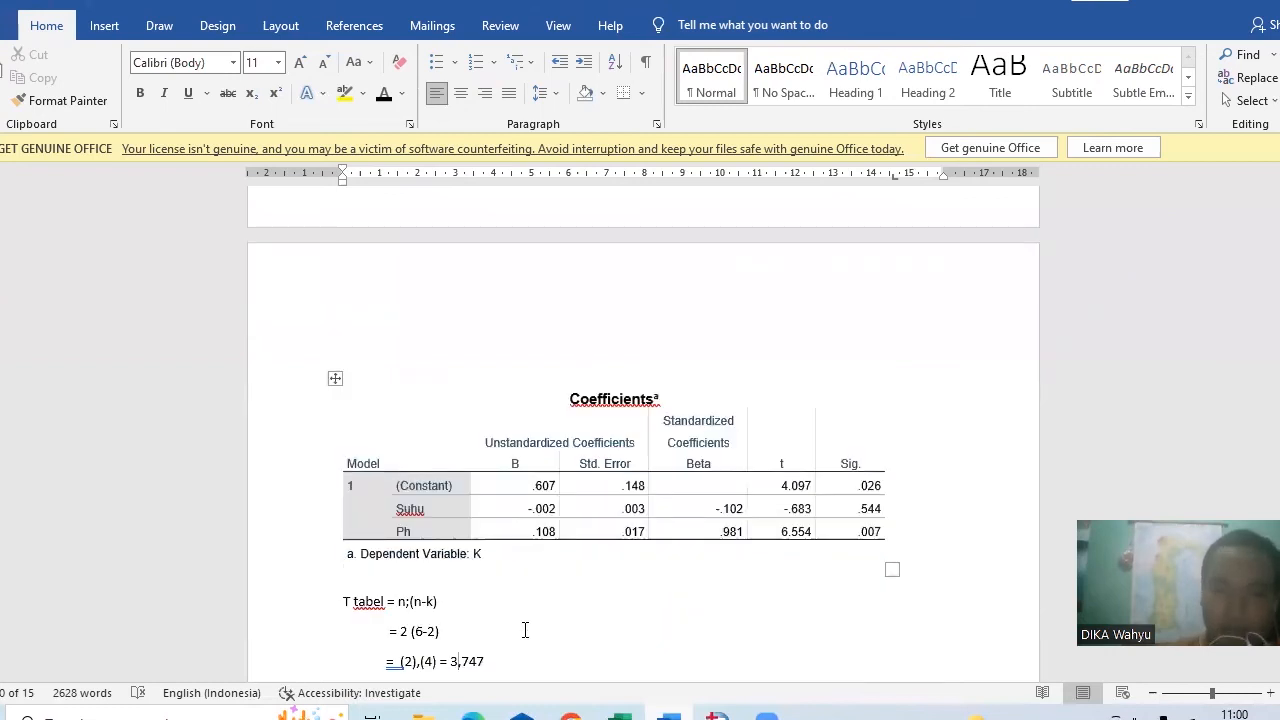
{"action": "left_click", "coordinate": [522, 630]}
{"action": "scroll", "coordinate": [522, 630], "scroll_direction": "down", "scroll_amount": 2}
{"action": "scroll", "coordinate": [669, 646], "scroll_direction": "down", "scroll_amount": 1}
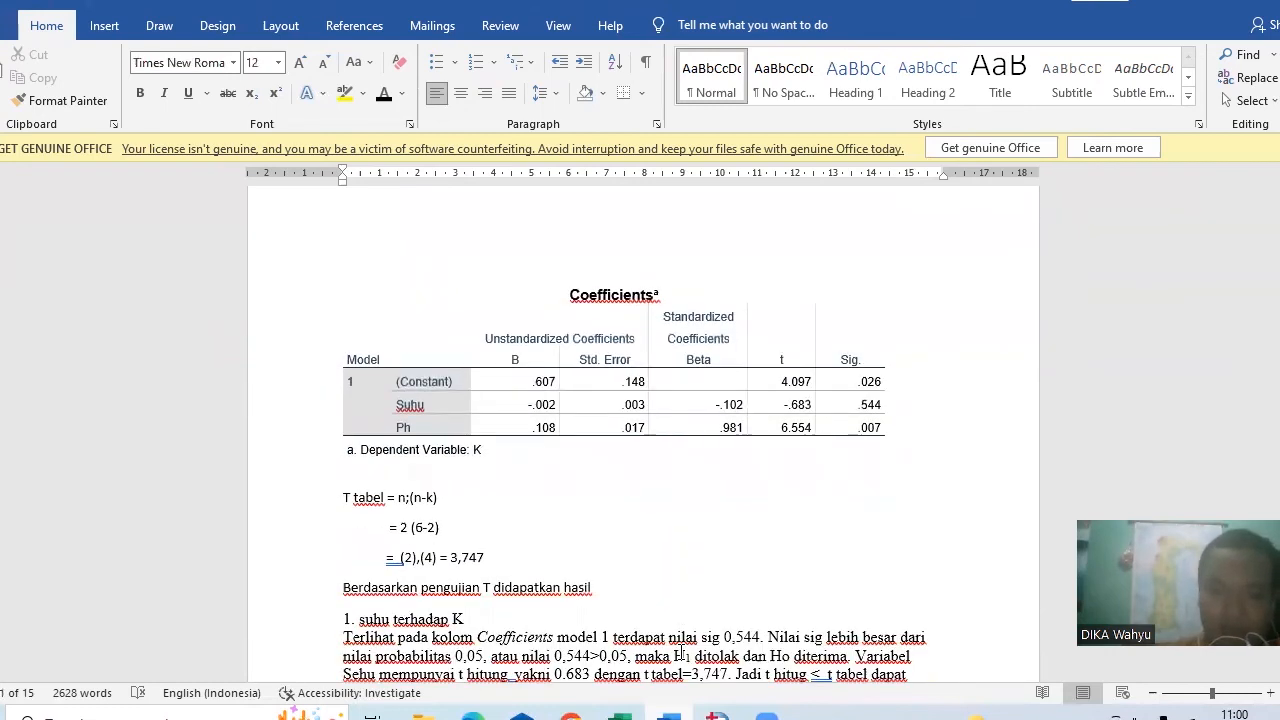
- Switch to the SPSS output and copy the Coefficients table for dependent variable K
{"action": "mouse_move", "coordinate": [717, 716]}
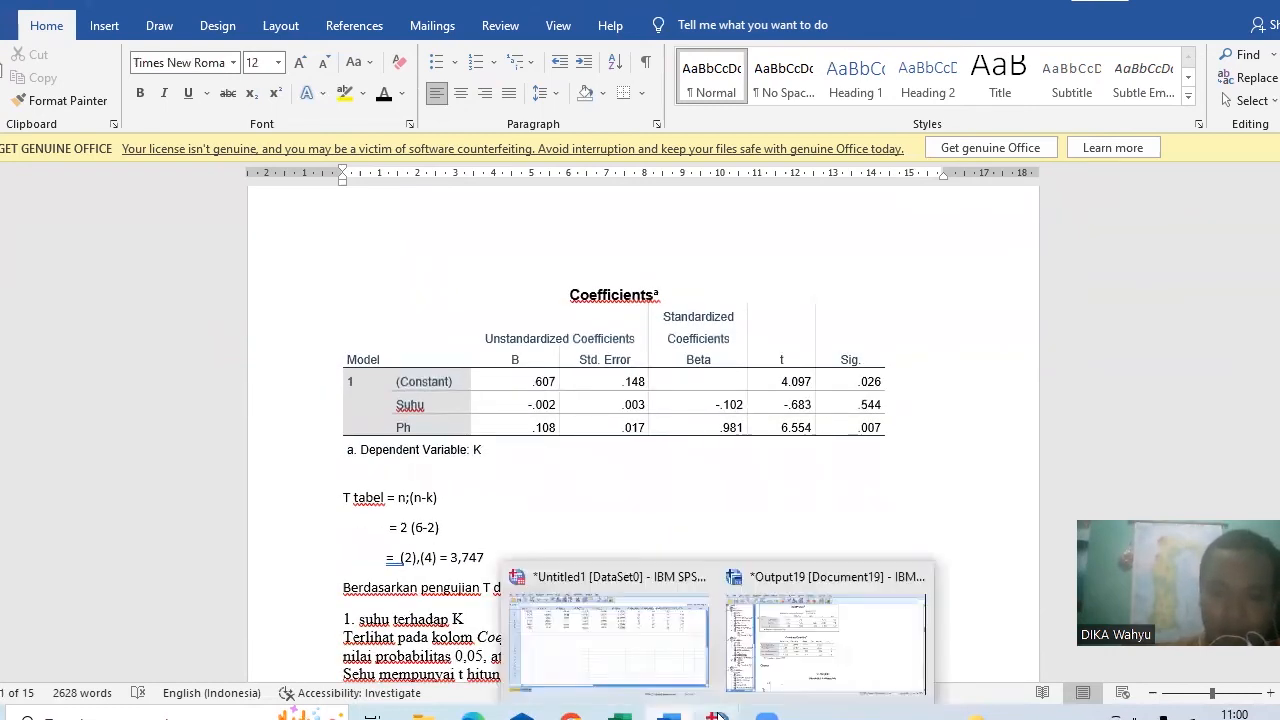
{"action": "left_click", "coordinate": [772, 662]}
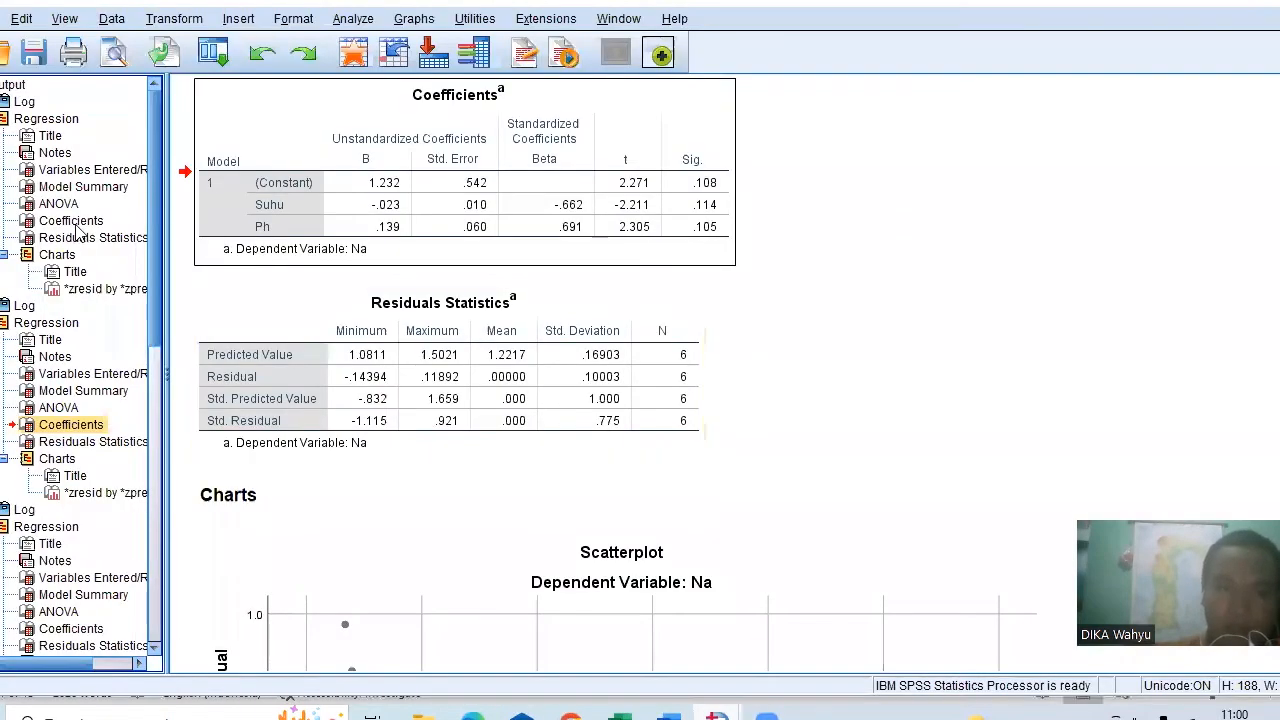
{"action": "left_click", "coordinate": [74, 224]}
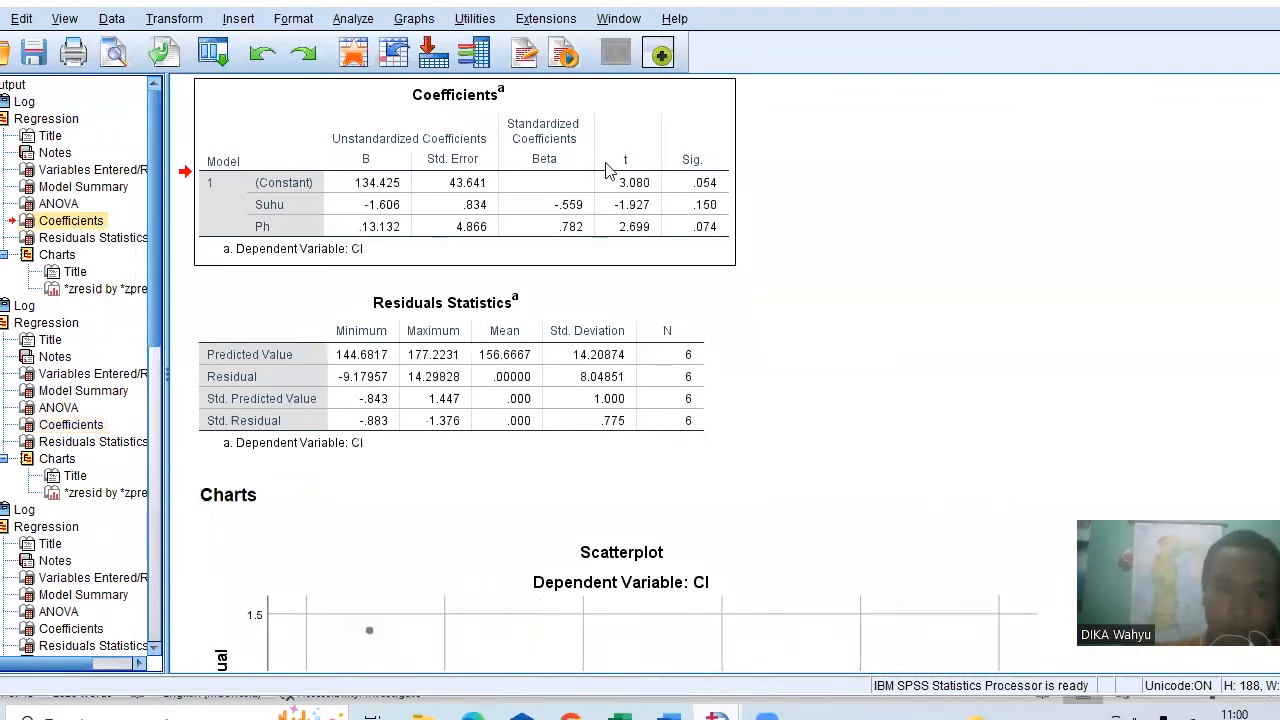
{"action": "left_click", "coordinate": [85, 630]}
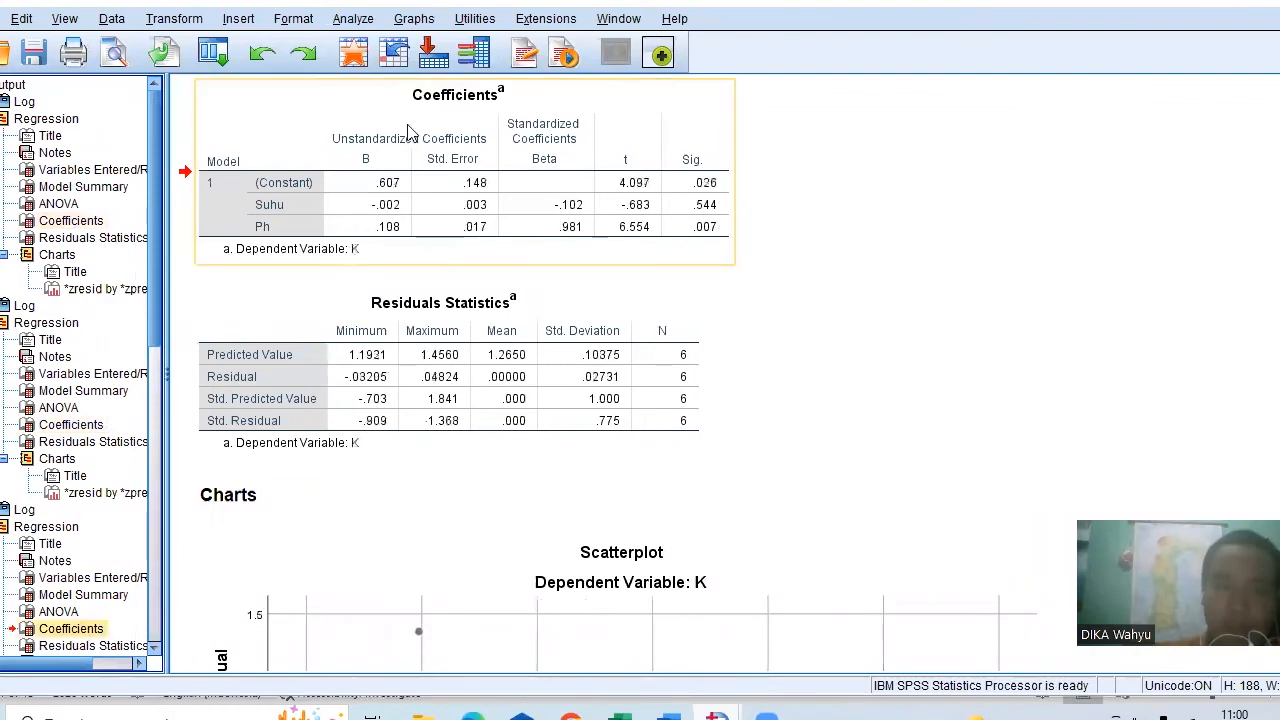
{"action": "left_click", "coordinate": [663, 234]}
{"action": "right_click", "coordinate": [688, 300]}
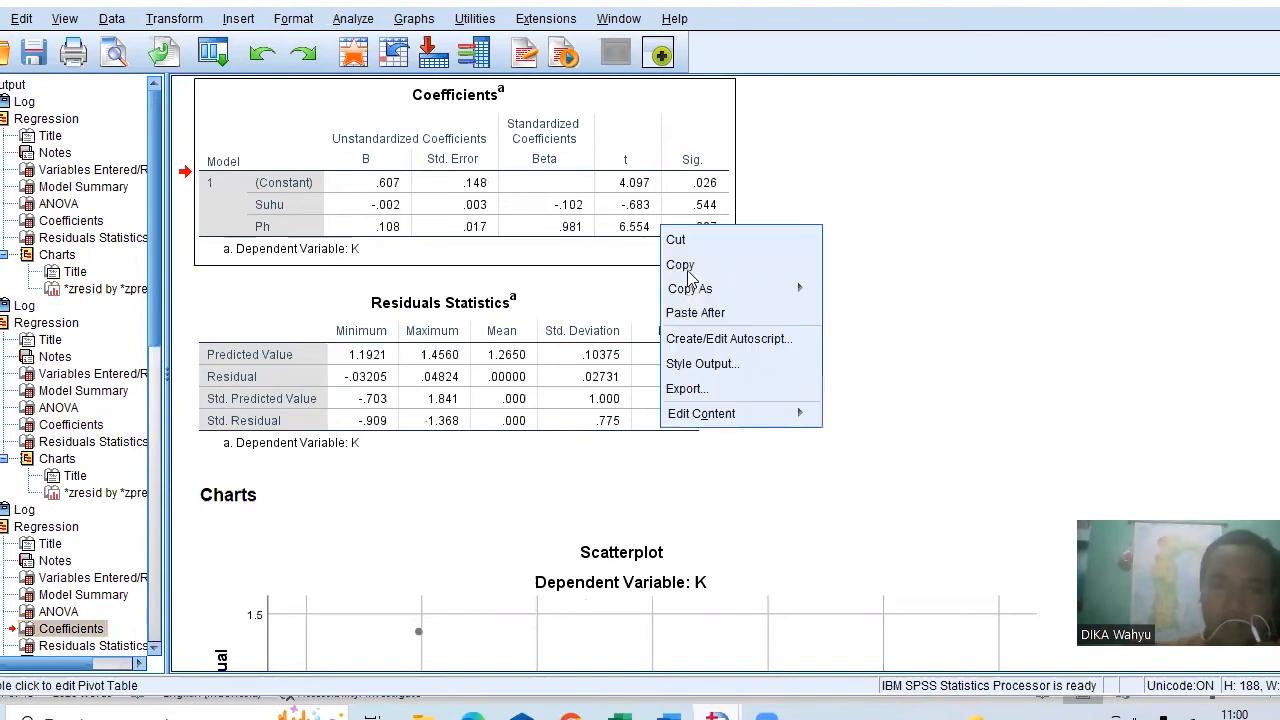
{"action": "left_click", "coordinate": [684, 265]}
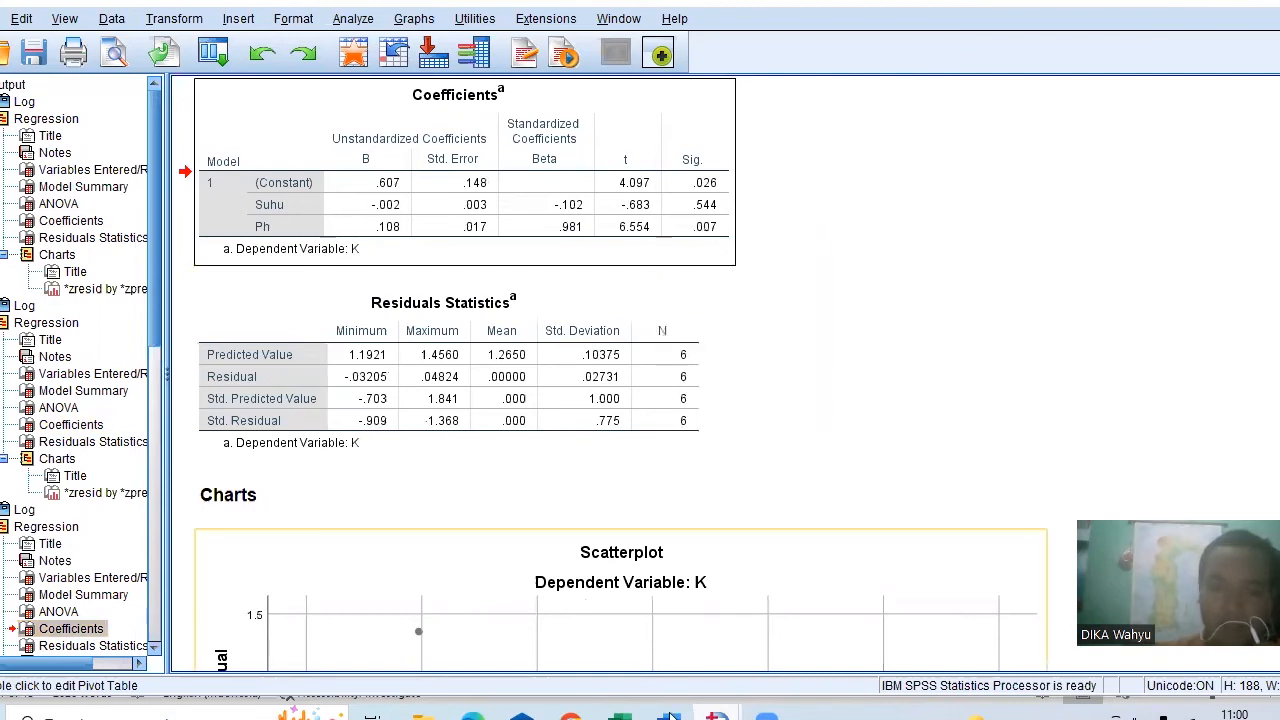
- Switch back to the Word report and review the suhu and Ph interpretations for K against its Coefficients table
{"action": "left_click", "coordinate": [670, 717]}
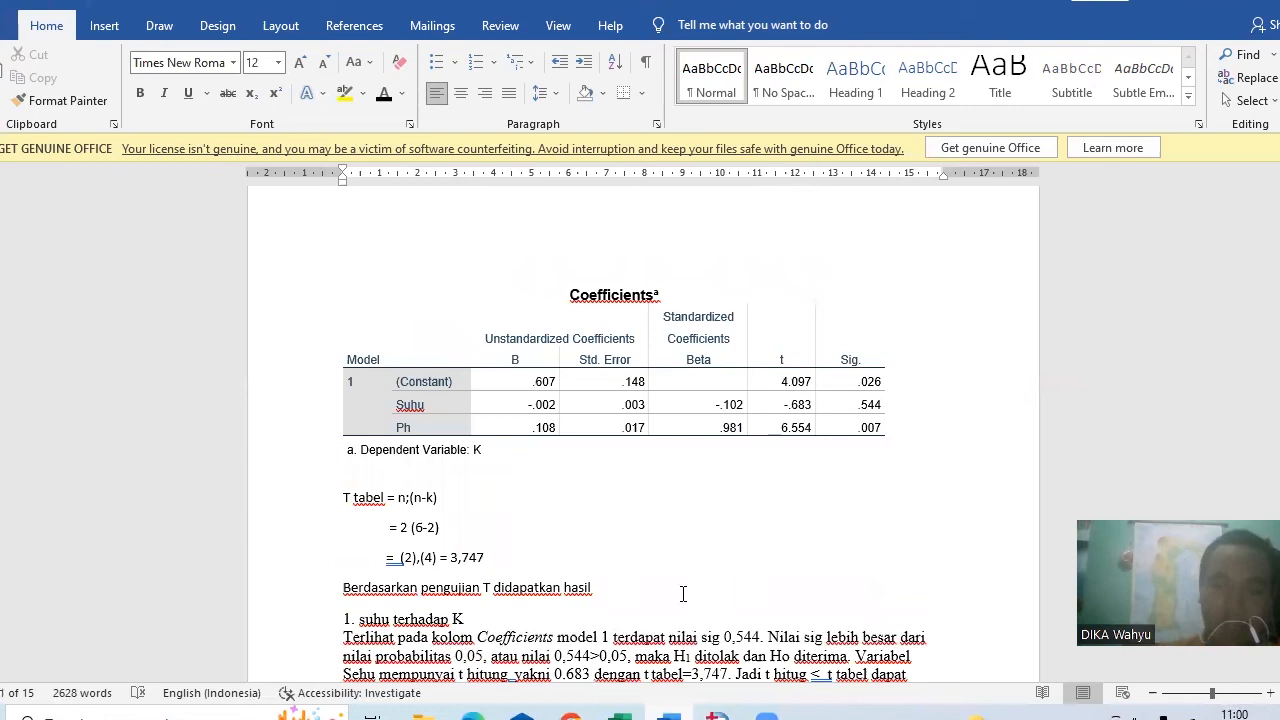
{"action": "left_click", "coordinate": [683, 594]}
{"action": "key", "text": "Down"}
{"action": "scroll", "coordinate": [683, 594], "scroll_direction": "down", "scroll_amount": 2}
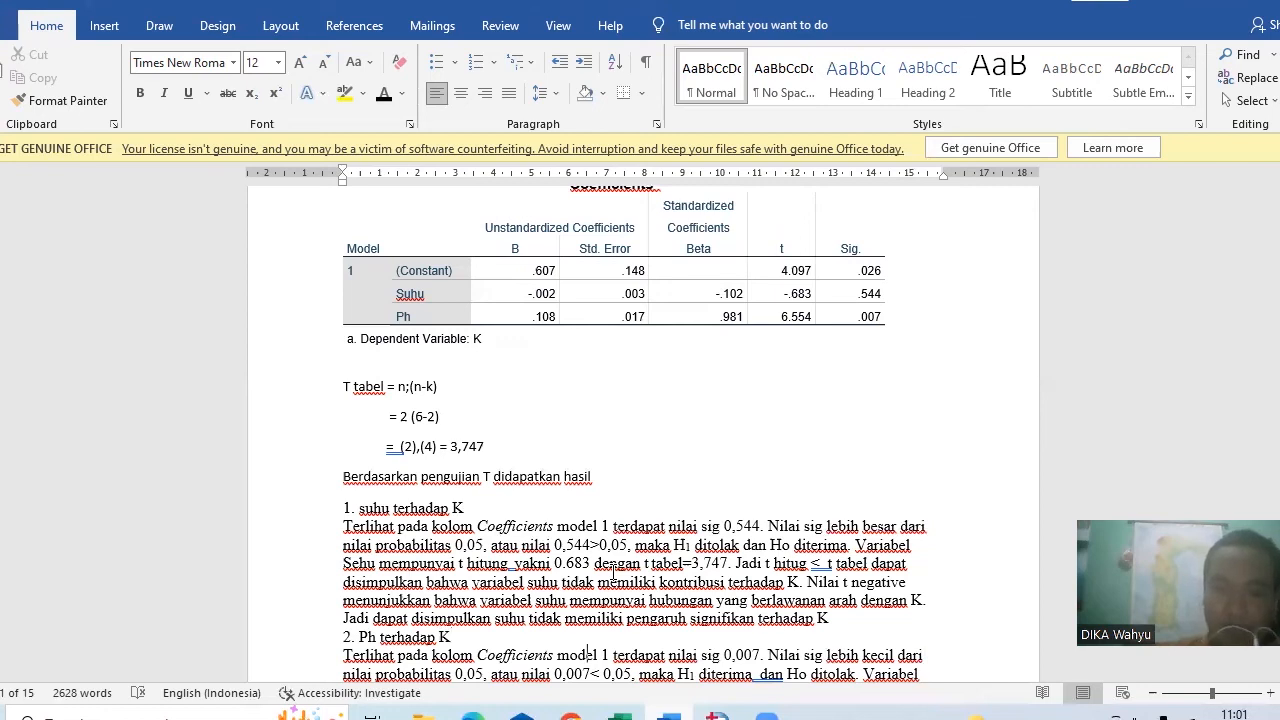
{"action": "scroll", "coordinate": [613, 570], "scroll_direction": "down", "scroll_amount": 2}
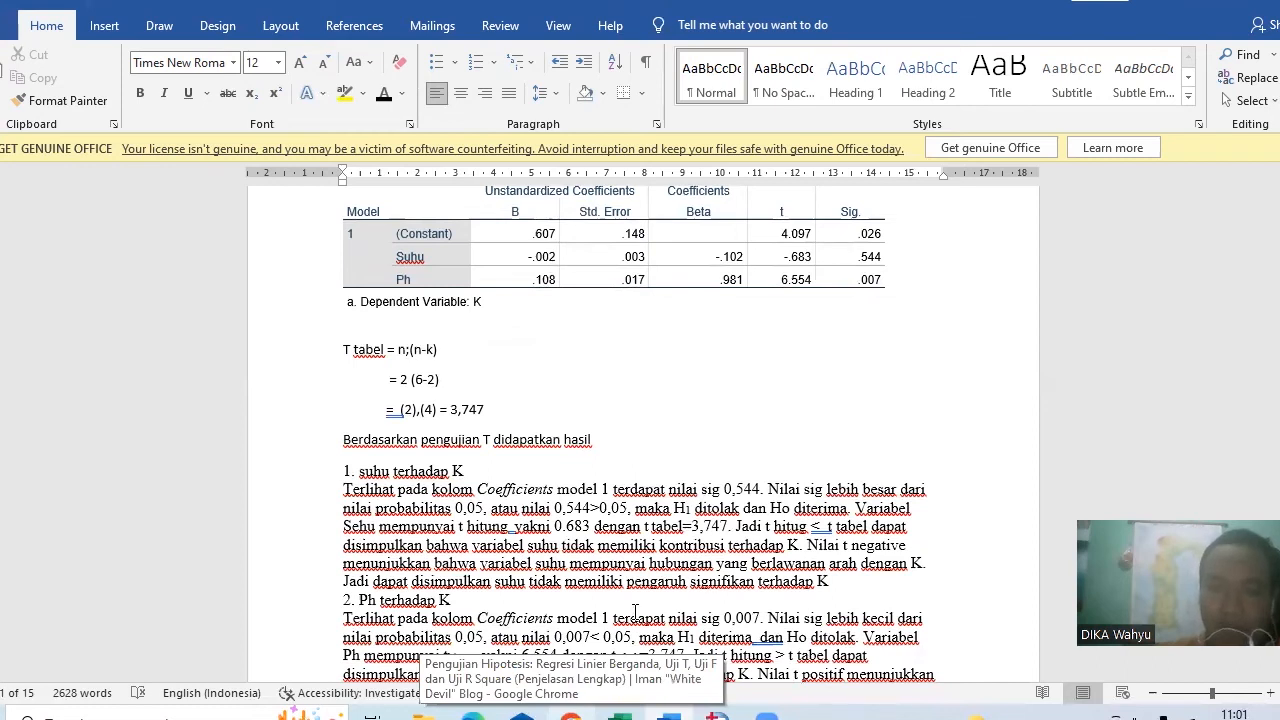
{"action": "scroll", "coordinate": [634, 612], "scroll_direction": "down", "scroll_amount": 1}
{"action": "scroll", "coordinate": [634, 612], "scroll_direction": "down", "scroll_amount": 1}
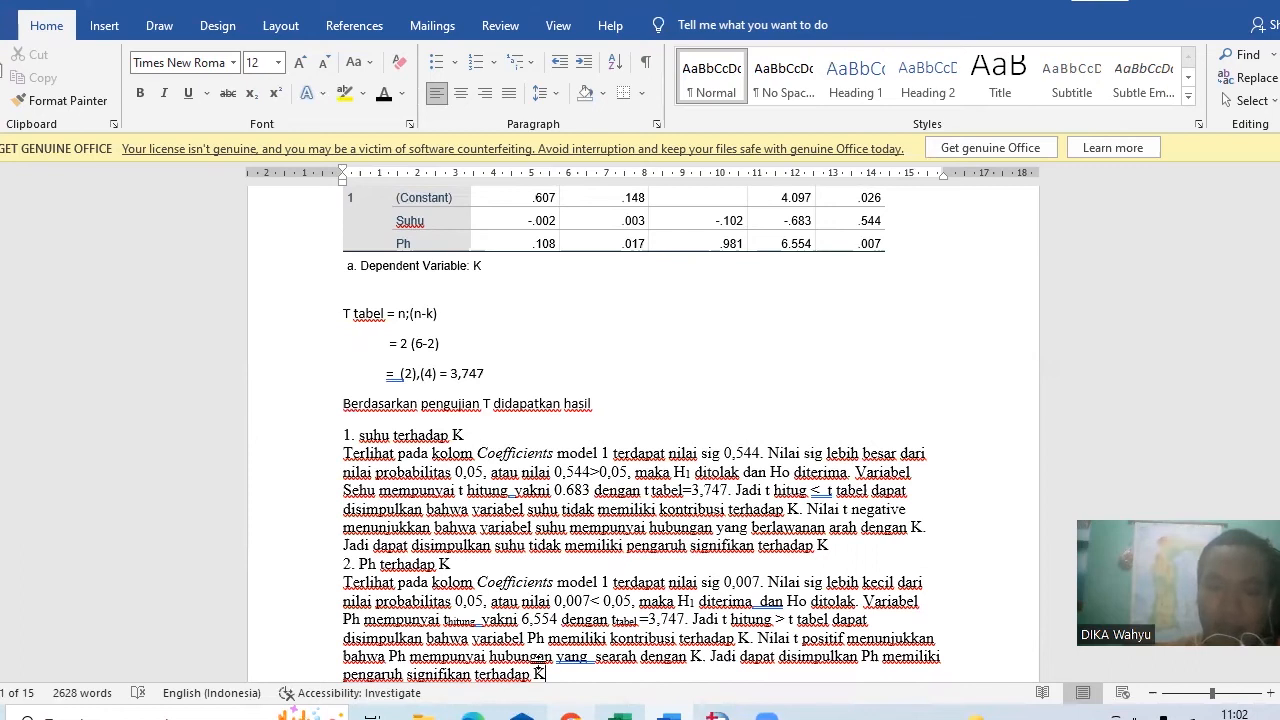
- Go to the Coefficients table for dependent variable Mg in the report and examine it with its T tabel calculation
{"action": "key", "text": "Down"}
{"action": "key", "text": "Down"}
{"action": "key", "text": "Down"}
{"action": "key", "text": "Down"}
{"action": "key", "text": "Down"}
{"action": "key", "text": "Down"}
{"action": "key", "text": "Down"}
{"action": "key", "text": "Down"}
{"action": "key", "text": "Down"}
{"action": "key", "text": "Down"}
{"action": "key", "text": "Down"}
{"action": "key", "text": "Down"}
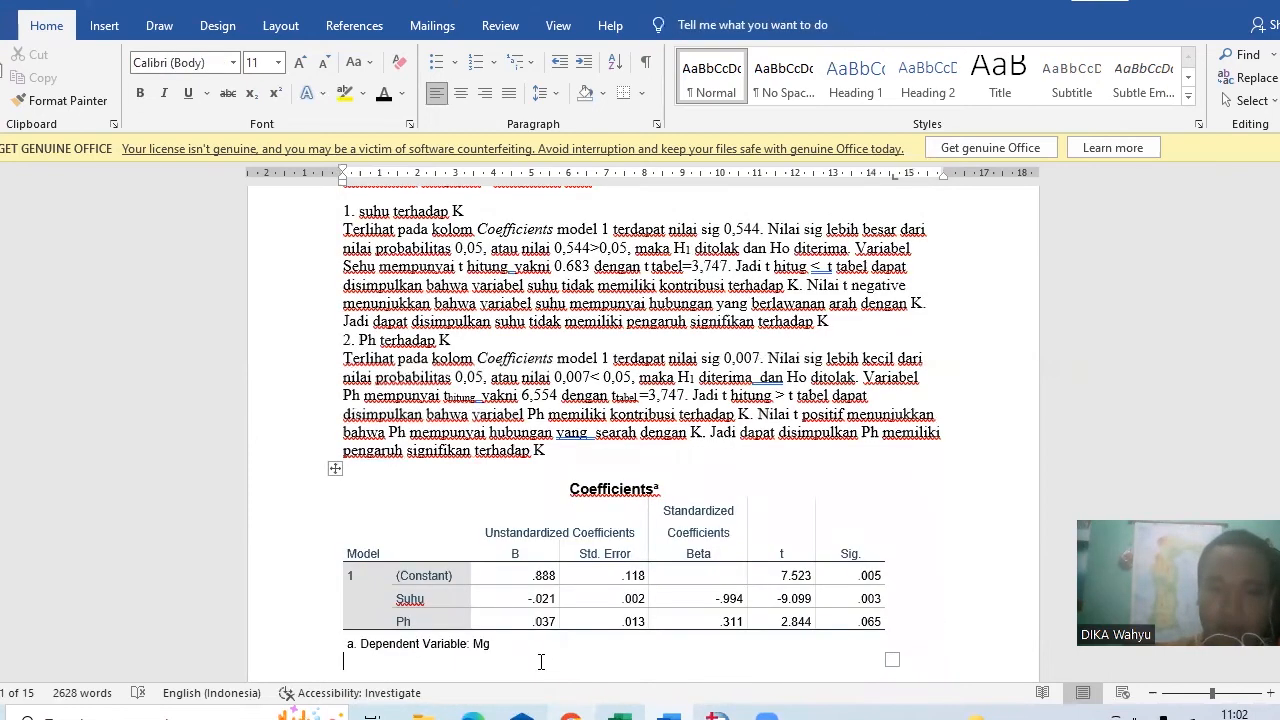
{"action": "left_click", "coordinate": [423, 320]}
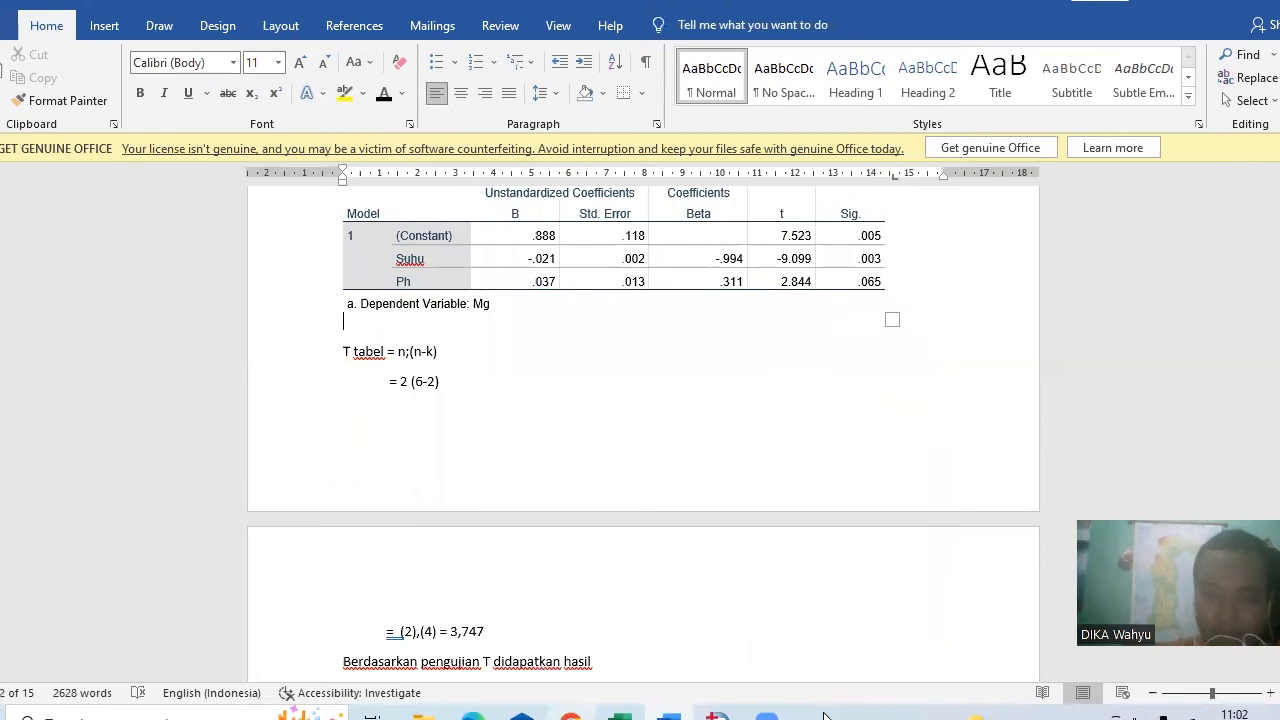
- Switch to the SPSS output and copy the Coefficients table for dependent variable Mg
{"action": "left_click", "coordinate": [737, 716]}
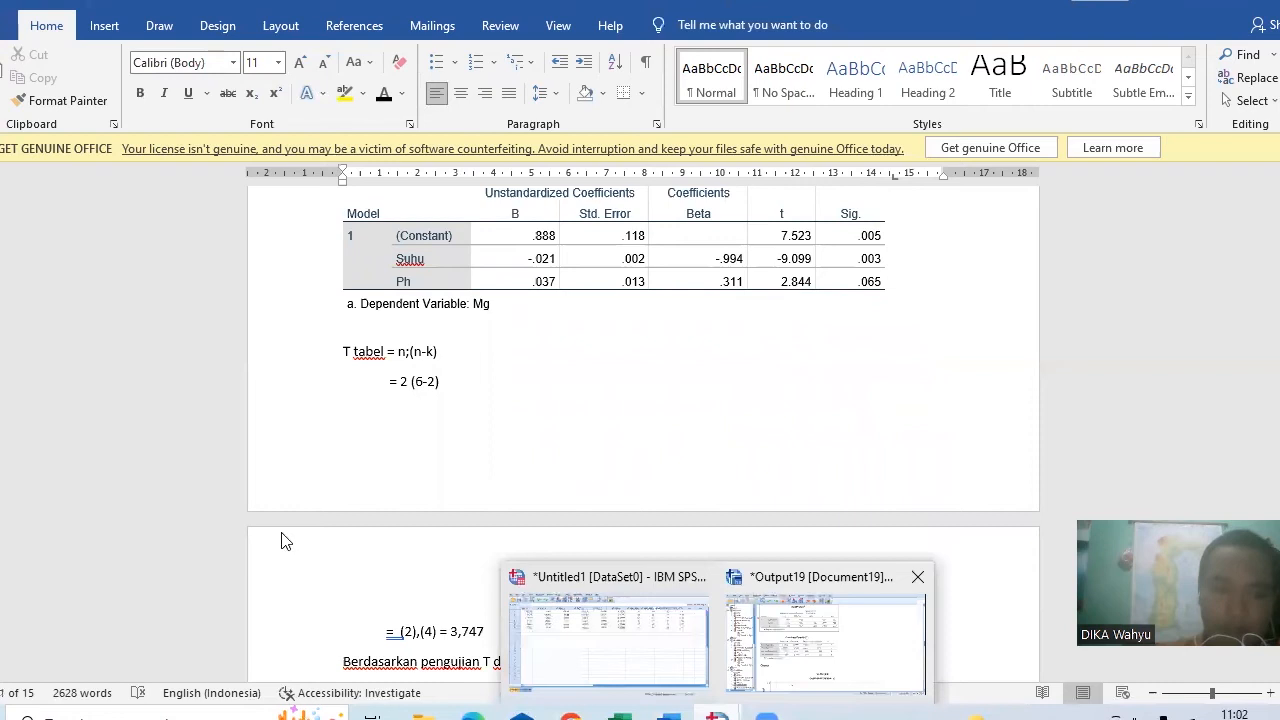
{"action": "key", "text": "alt+Tab"}
{"action": "scroll", "coordinate": [155, 662], "scroll_direction": "down", "scroll_amount": 1}
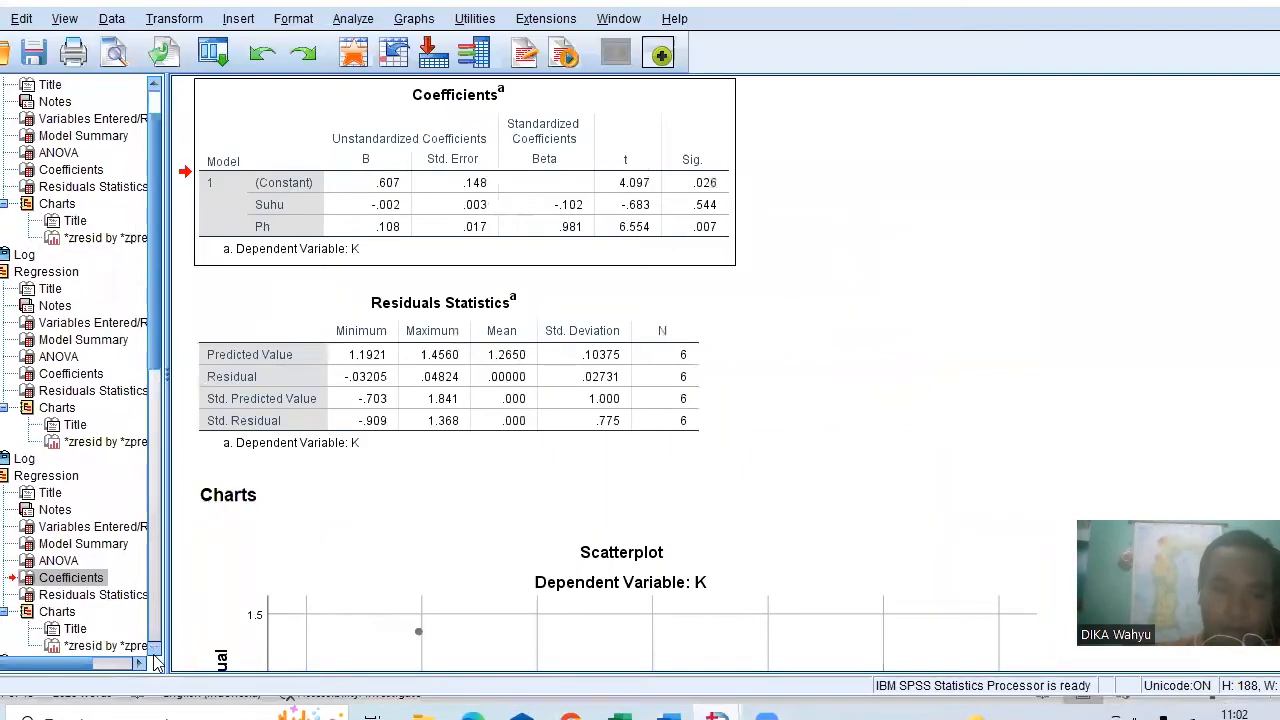
{"action": "scroll", "coordinate": [155, 662], "scroll_direction": "down", "scroll_amount": 2}
{"action": "scroll", "coordinate": [155, 662], "scroll_direction": "down", "scroll_amount": 2}
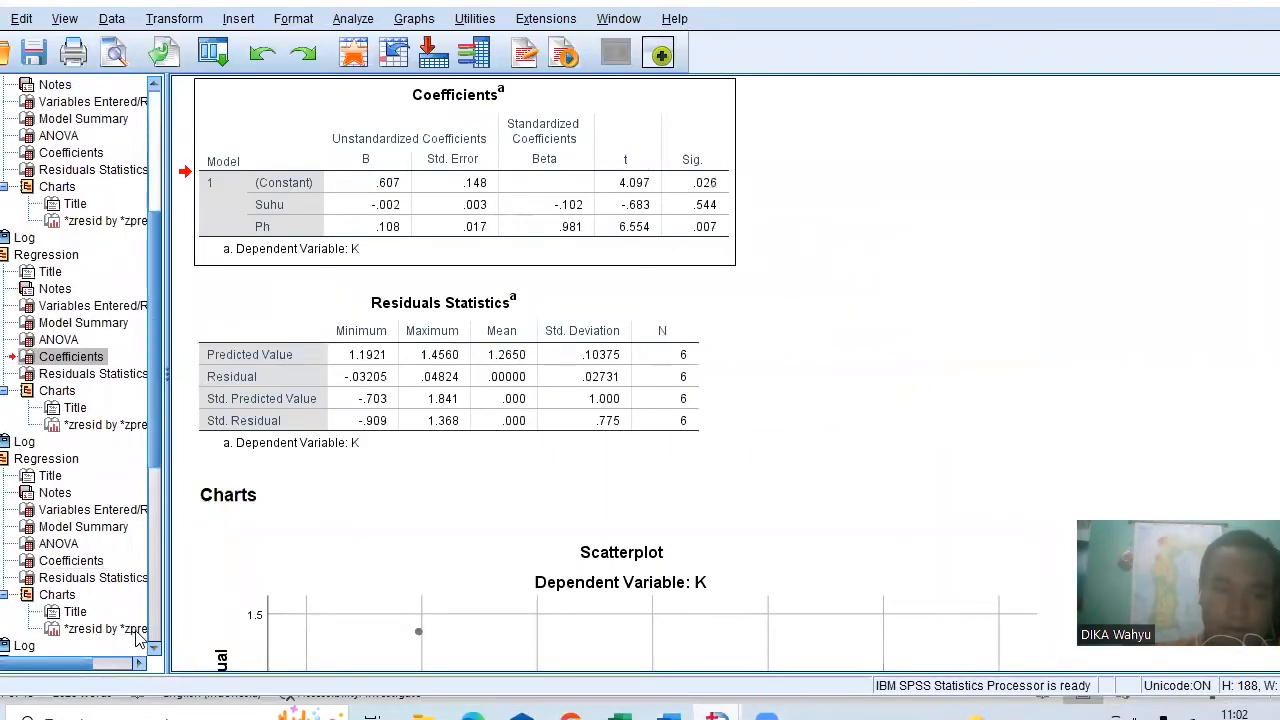
{"action": "left_click", "coordinate": [80, 561]}
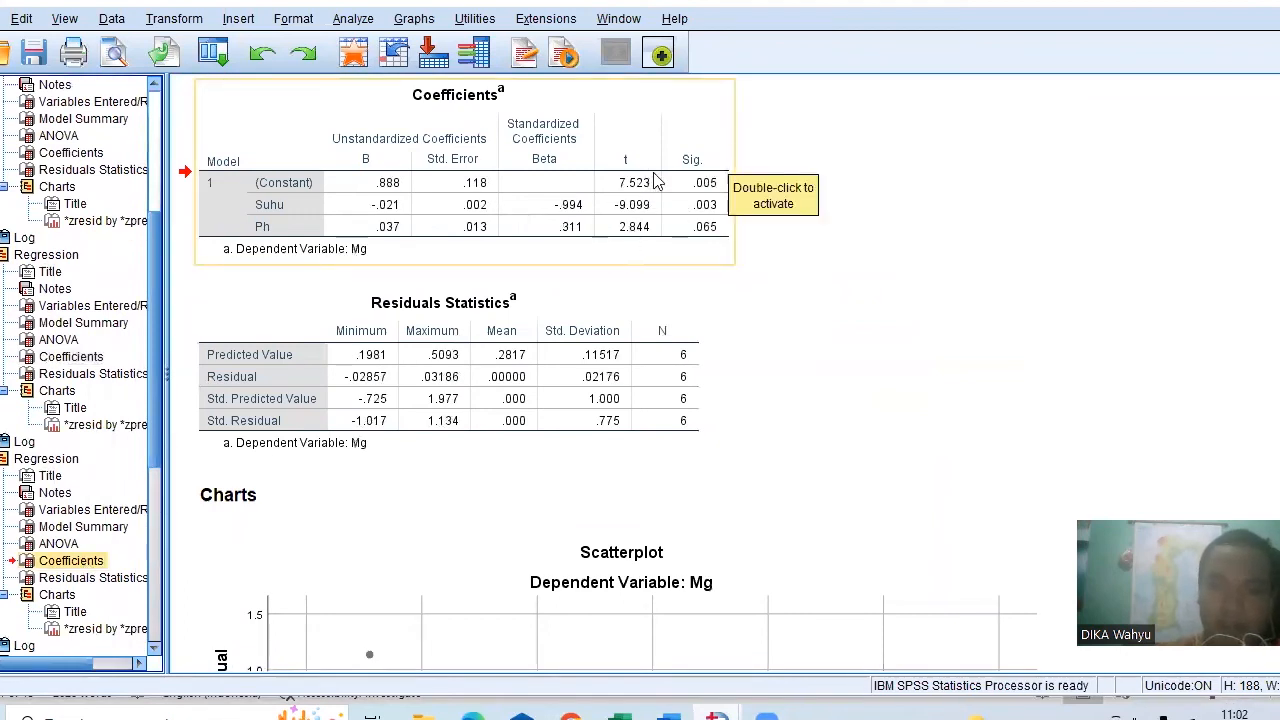
{"action": "right_click", "coordinate": [686, 233]}
{"action": "left_click", "coordinate": [699, 271]}
- Switch back to the Word report and move the Mg T tabel calculation onto the next page with blank lines above the Mg Coefficients table
{"action": "key", "text": "alt+Tab"}
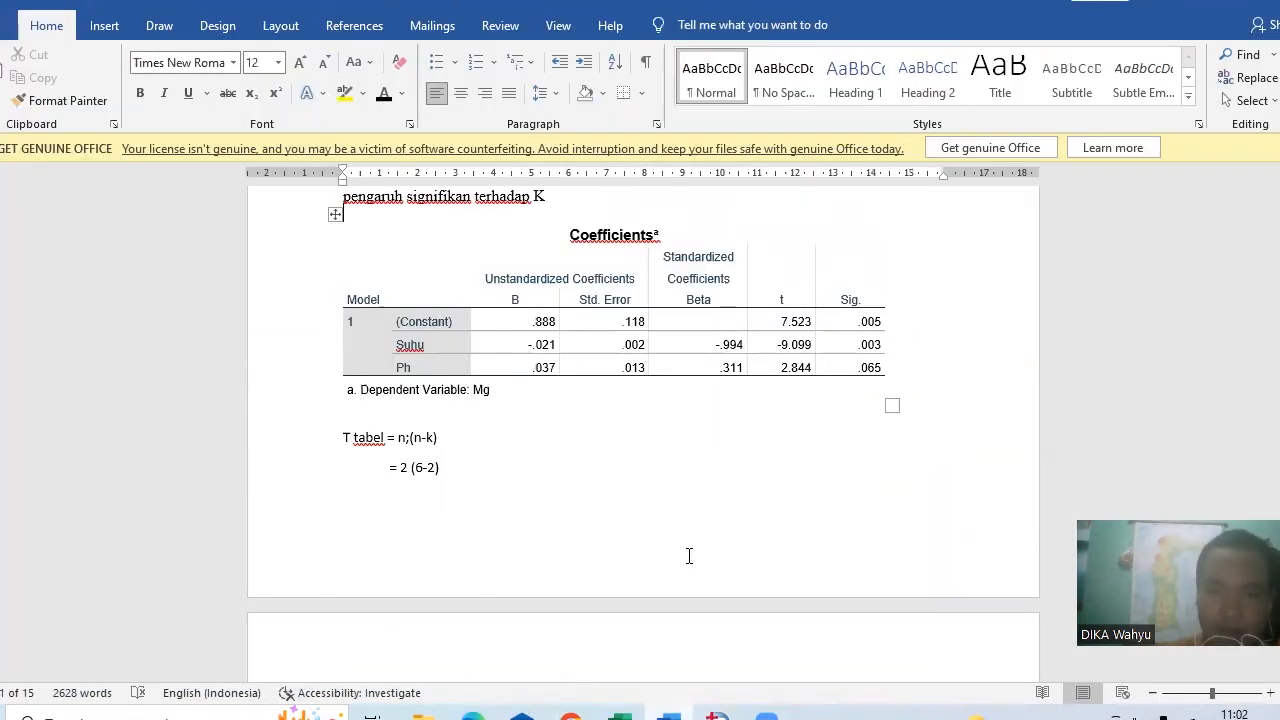
{"action": "scroll", "coordinate": [689, 556], "scroll_direction": "up", "scroll_amount": 1}
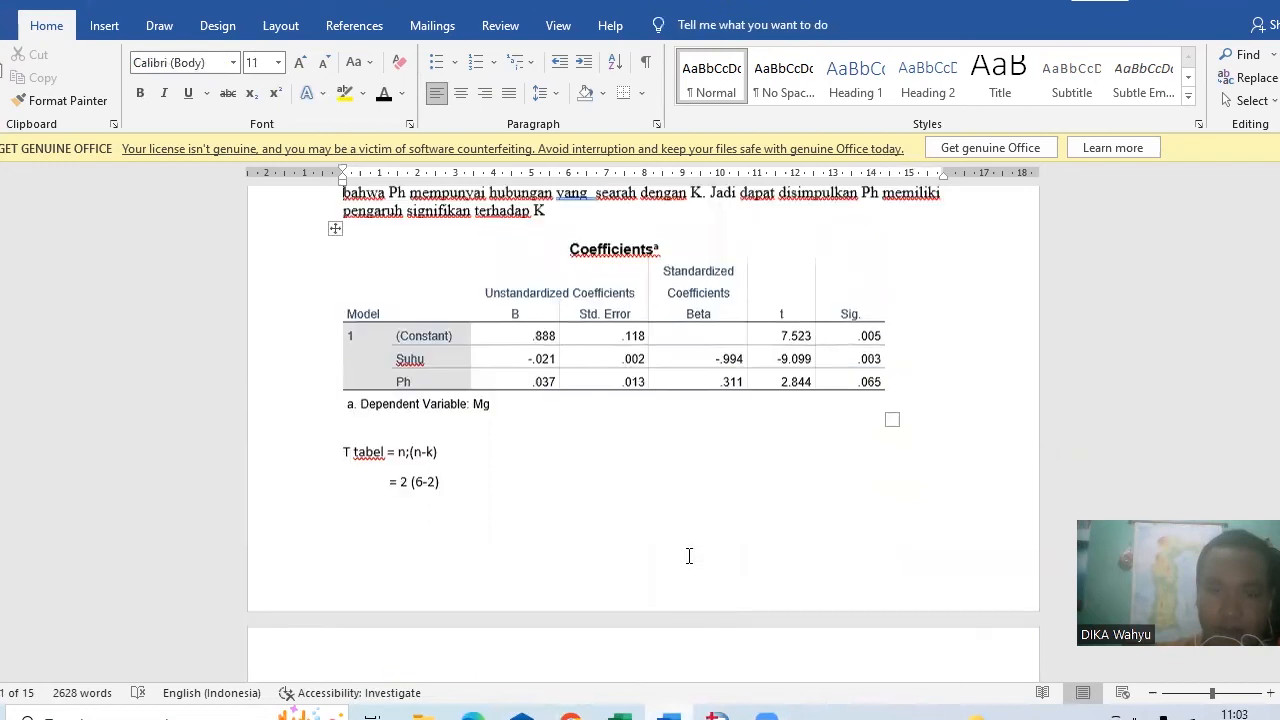
{"action": "key", "text": "Up"}
{"action": "scroll", "coordinate": [689, 556], "scroll_direction": "down", "scroll_amount": 3}
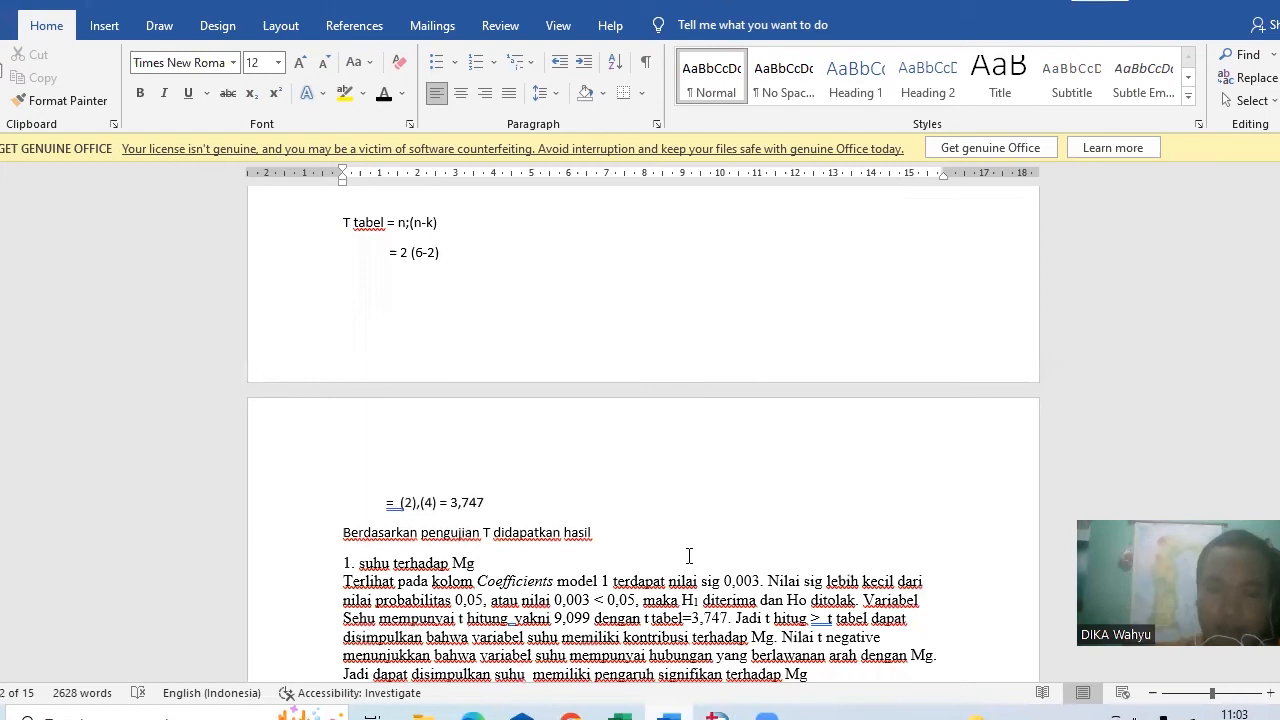
{"action": "key", "text": "Up"}
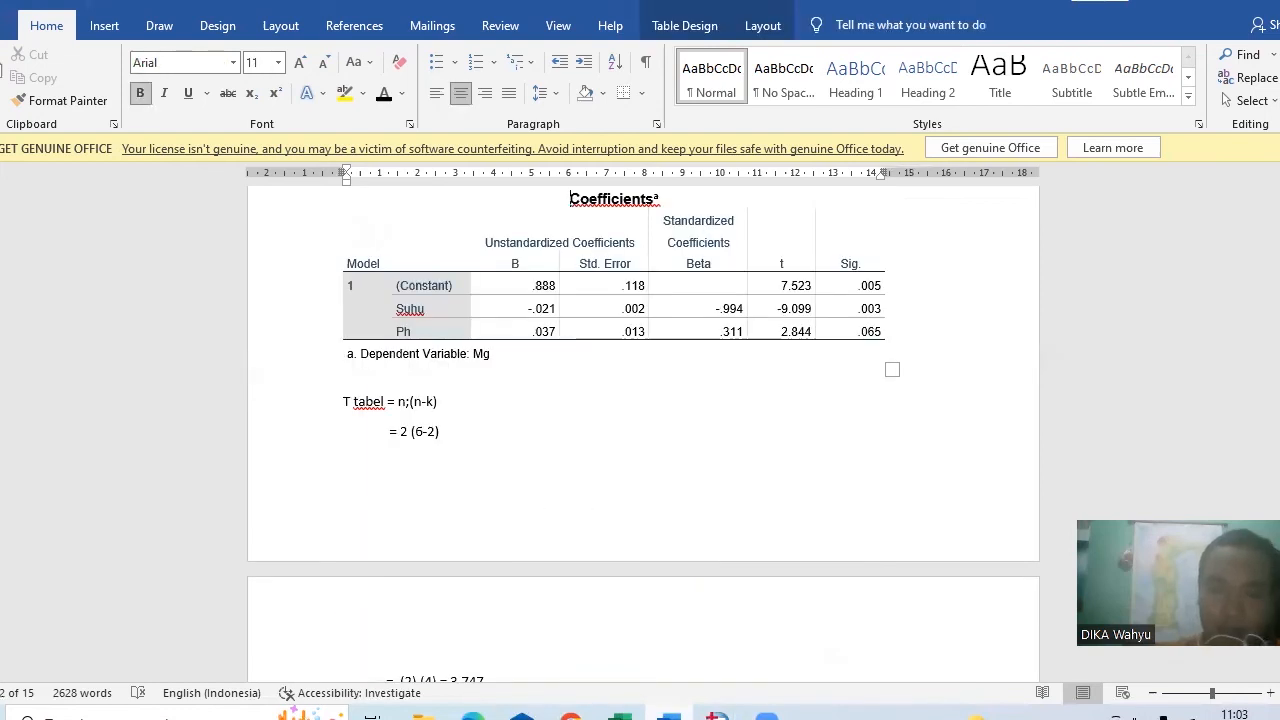
{"action": "key", "text": "Return"}
{"action": "key", "text": "Return"}
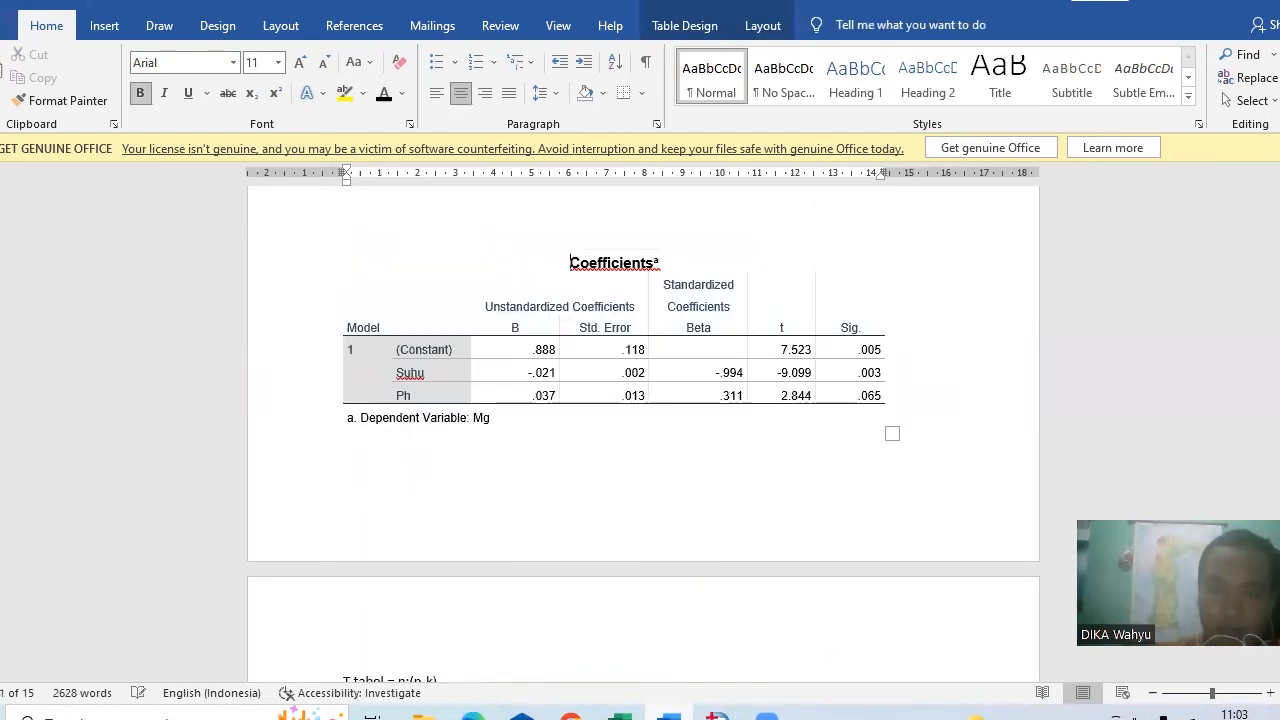
- Push the Coefficients table for dependent variable Mg onto the next page by adding blank lines above it
{"action": "key", "text": "Return"}
{"action": "key", "text": "Return"}
{"action": "key", "text": "Return"}
{"action": "key", "text": "Return"}
{"action": "key", "text": "Return"}
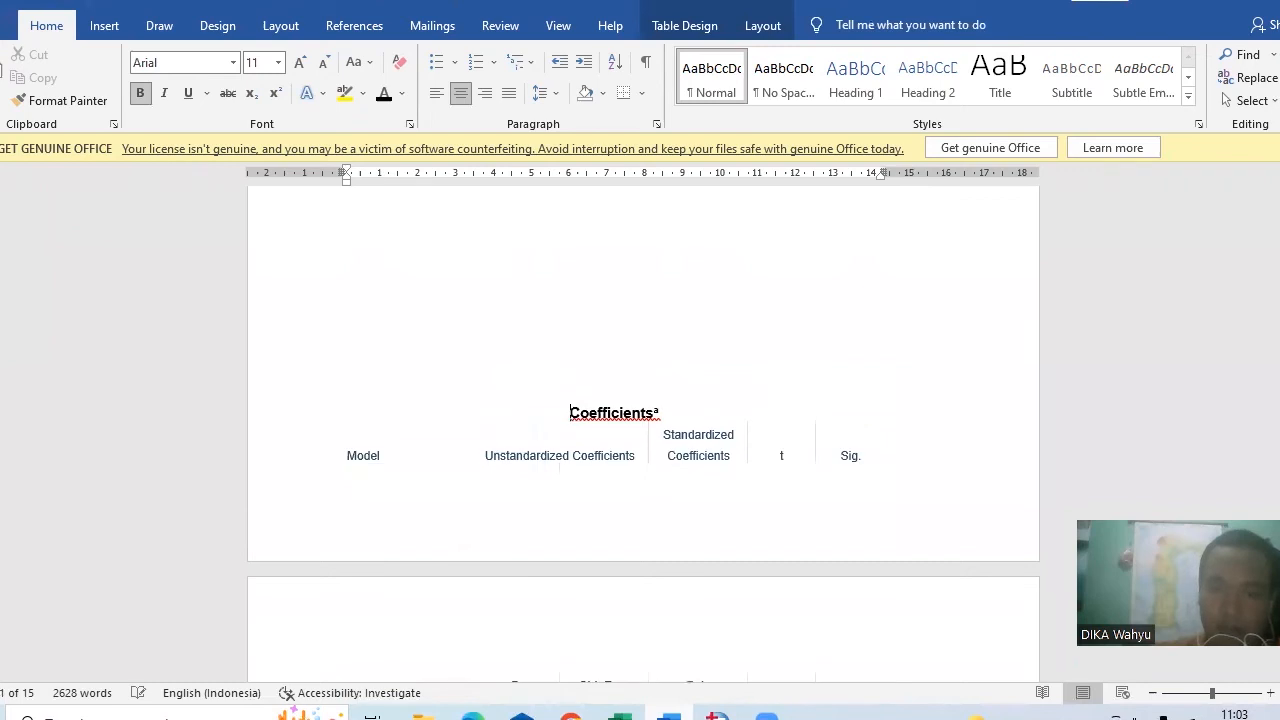
{"action": "key", "text": "Return"}
{"action": "key", "text": "Return"}
{"action": "key", "text": "Return"}
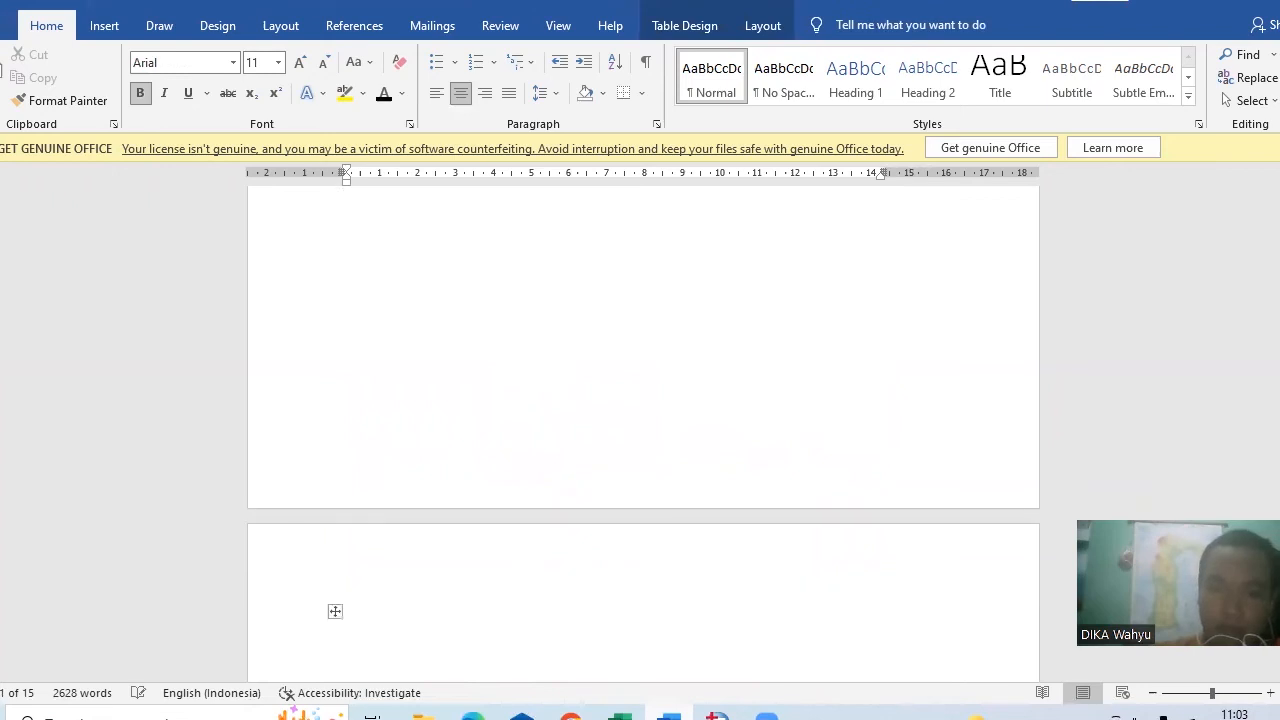
{"action": "scroll", "coordinate": [614, 666], "scroll_direction": "down", "scroll_amount": 2}
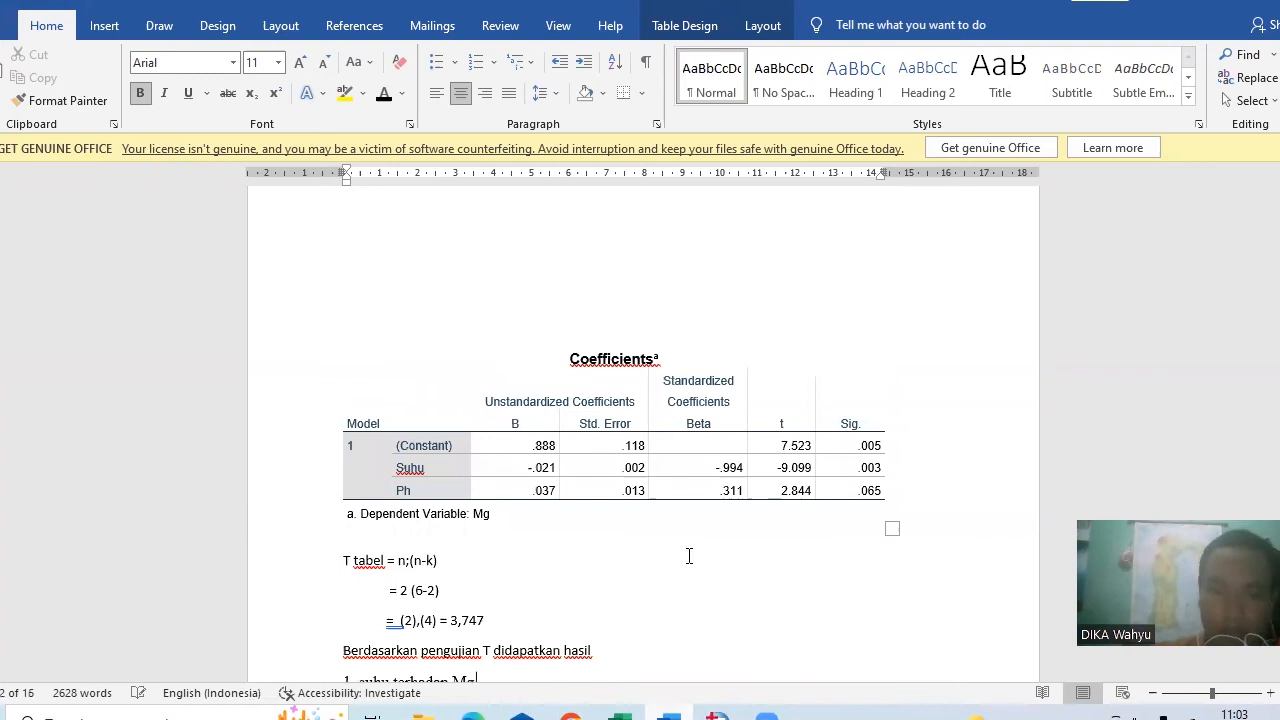
- Review the suhu and Ph interpretations for Mg against the Sig. and t values in its Coefficients table
{"action": "scroll", "coordinate": [689, 556], "scroll_direction": "down", "scroll_amount": 3}
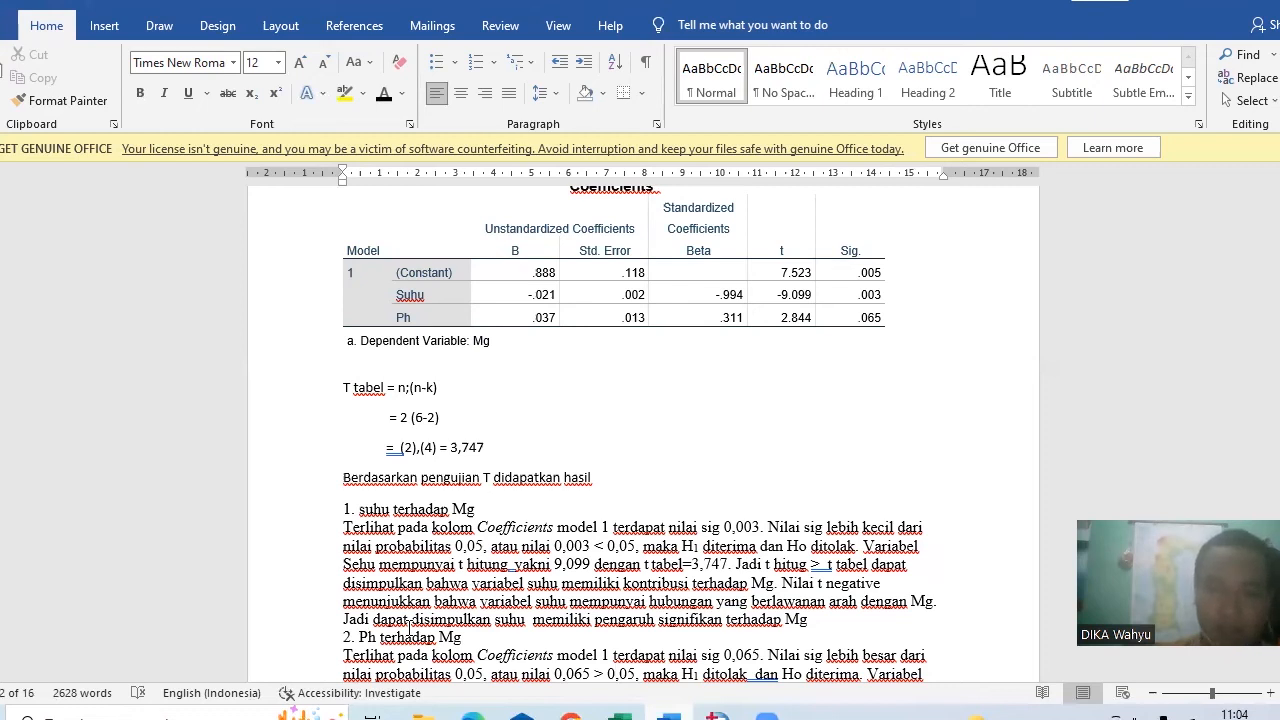
{"action": "scroll", "coordinate": [410, 633], "scroll_direction": "down", "scroll_amount": 1}
{"action": "scroll", "coordinate": [410, 627], "scroll_direction": "down", "scroll_amount": 1}
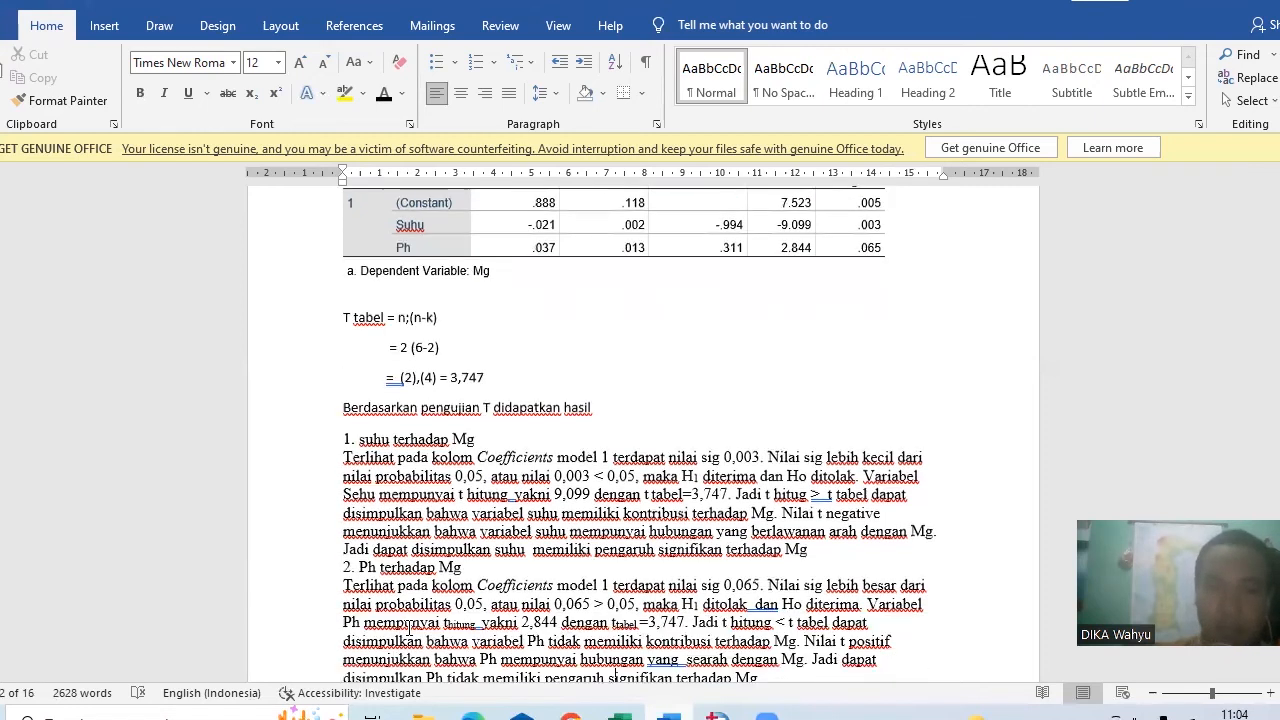
{"action": "scroll", "coordinate": [409, 629], "scroll_direction": "down", "scroll_amount": 1}
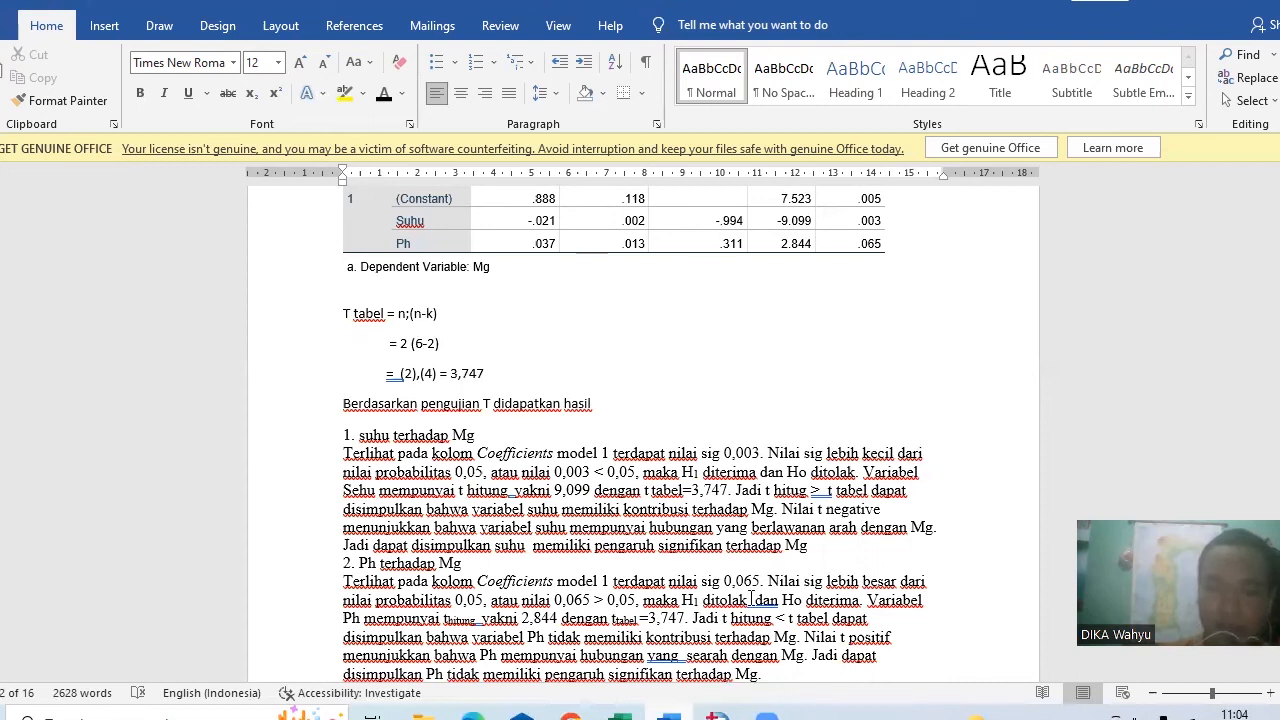
{"action": "scroll", "coordinate": [751, 598], "scroll_direction": "down", "scroll_amount": 1}
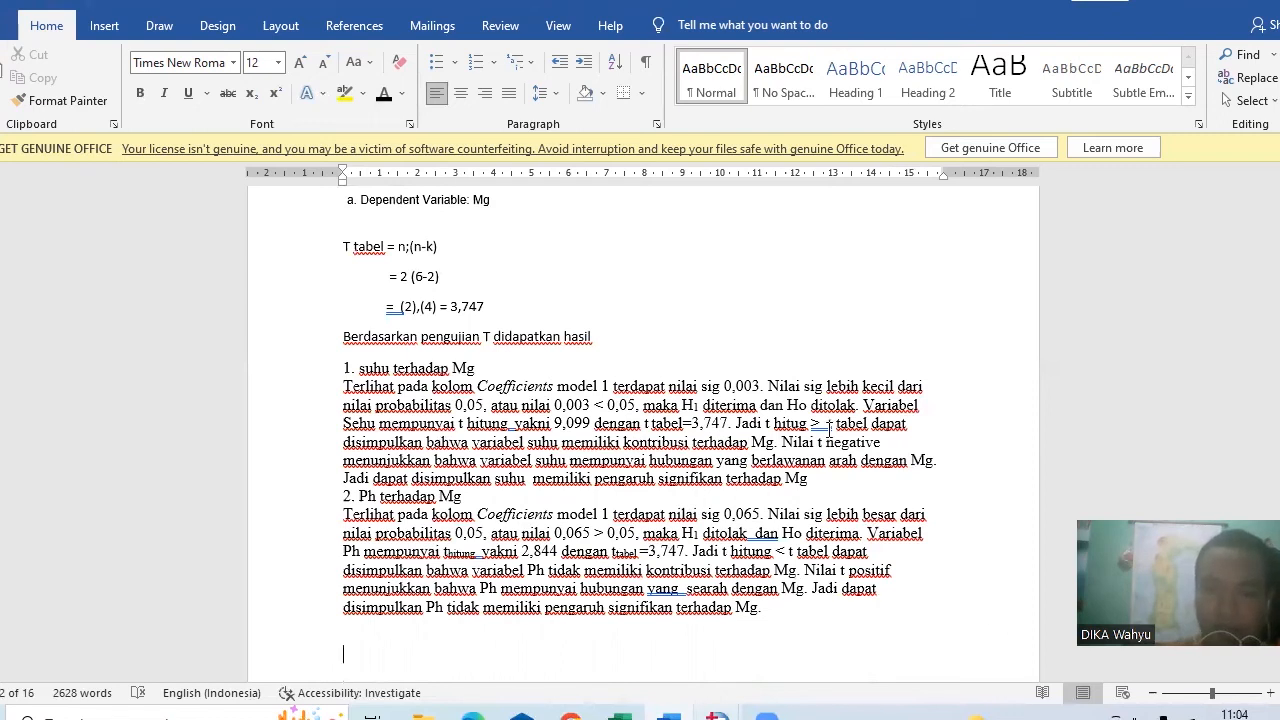
{"action": "scroll", "coordinate": [806, 314], "scroll_direction": "up", "scroll_amount": 2}
{"action": "left_click", "coordinate": [806, 314]}
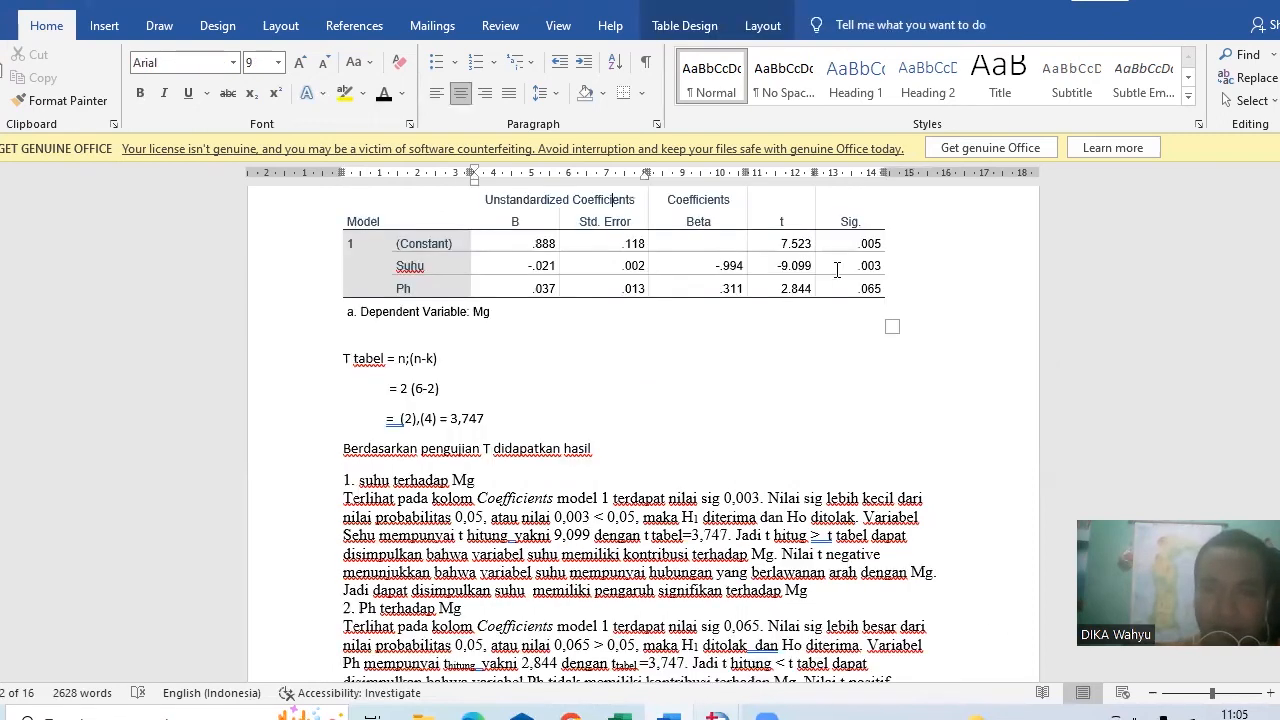
{"action": "left_click", "coordinate": [805, 354]}
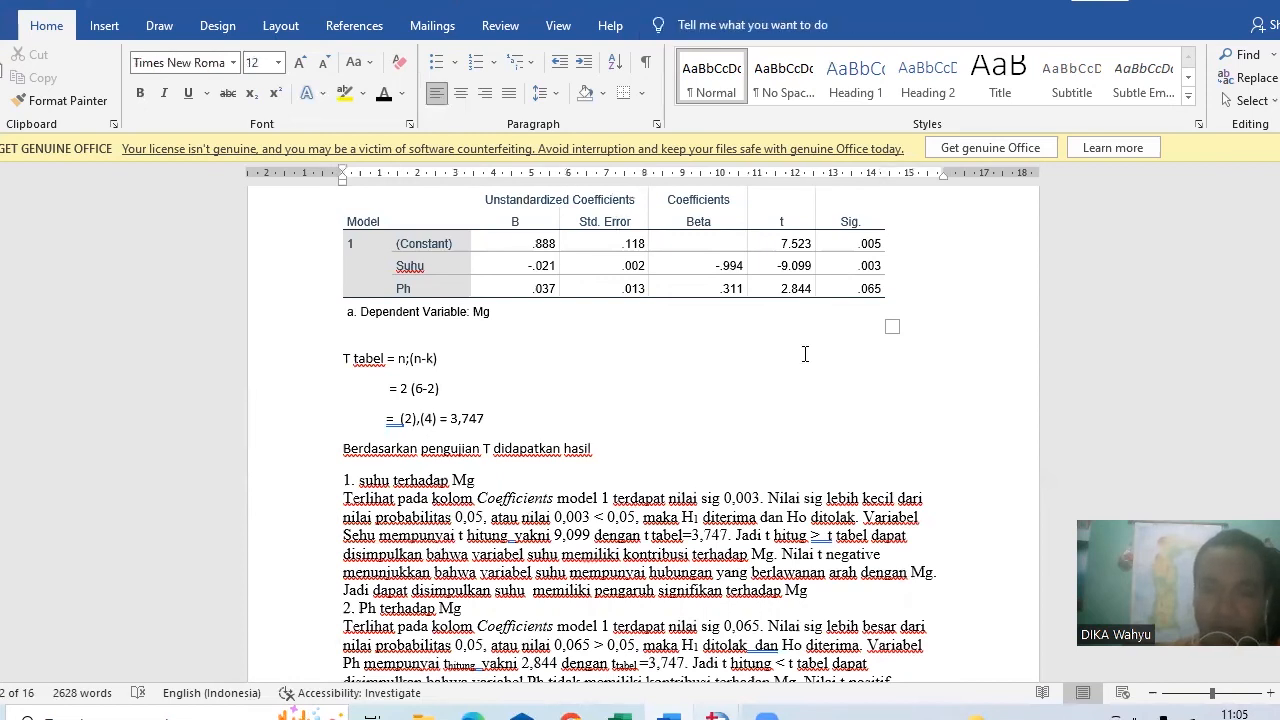
- Go to the Coefficients table for dependent variable Cl in the report and examine it with its T tabel calculation
{"action": "key", "text": "Down"}
{"action": "key", "text": "Down"}
{"action": "key", "text": "Down"}
{"action": "key", "text": "Down"}
{"action": "key", "text": "Down"}
{"action": "key", "text": "Down"}
{"action": "key", "text": "Down"}
{"action": "key", "text": "Down"}
{"action": "key", "text": "Down"}
{"action": "key", "text": "Down"}
{"action": "key", "text": "Down"}
{"action": "key", "text": "Down"}
{"action": "key", "text": "Down"}
{"action": "key", "text": "Down"}
{"action": "key", "text": "Down"}
{"action": "key", "text": "Down"}
{"action": "key", "text": "Down"}
{"action": "key", "text": "Down"}
{"action": "key", "text": "Down"}
{"action": "key", "text": "Down"}
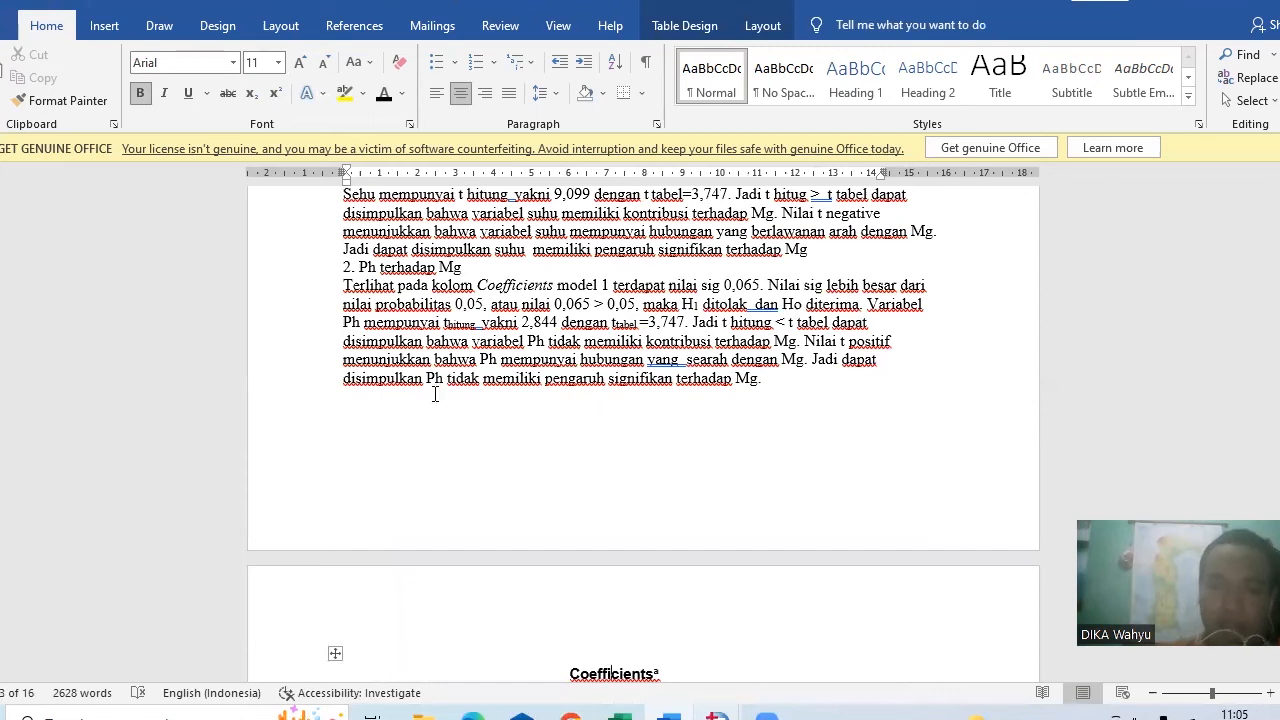
{"action": "key", "text": "Down"}
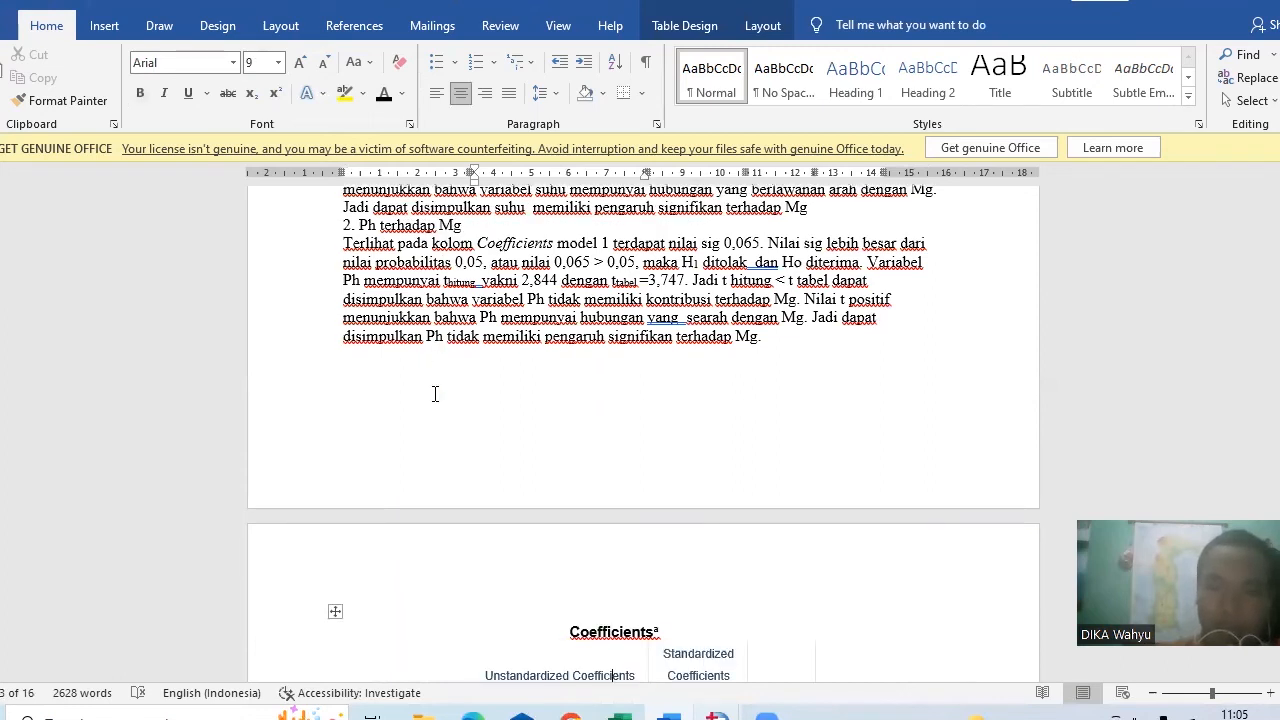
{"action": "key", "text": "Down"}
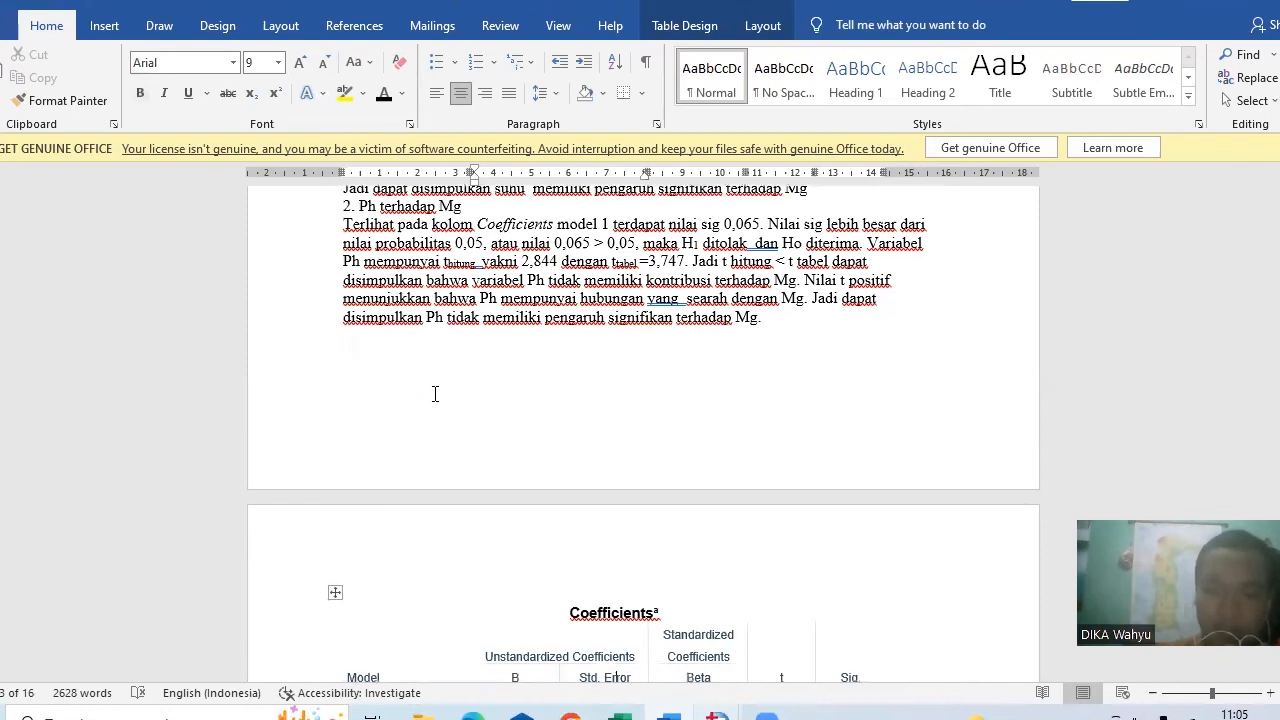
{"action": "key", "text": "Page_Down"}
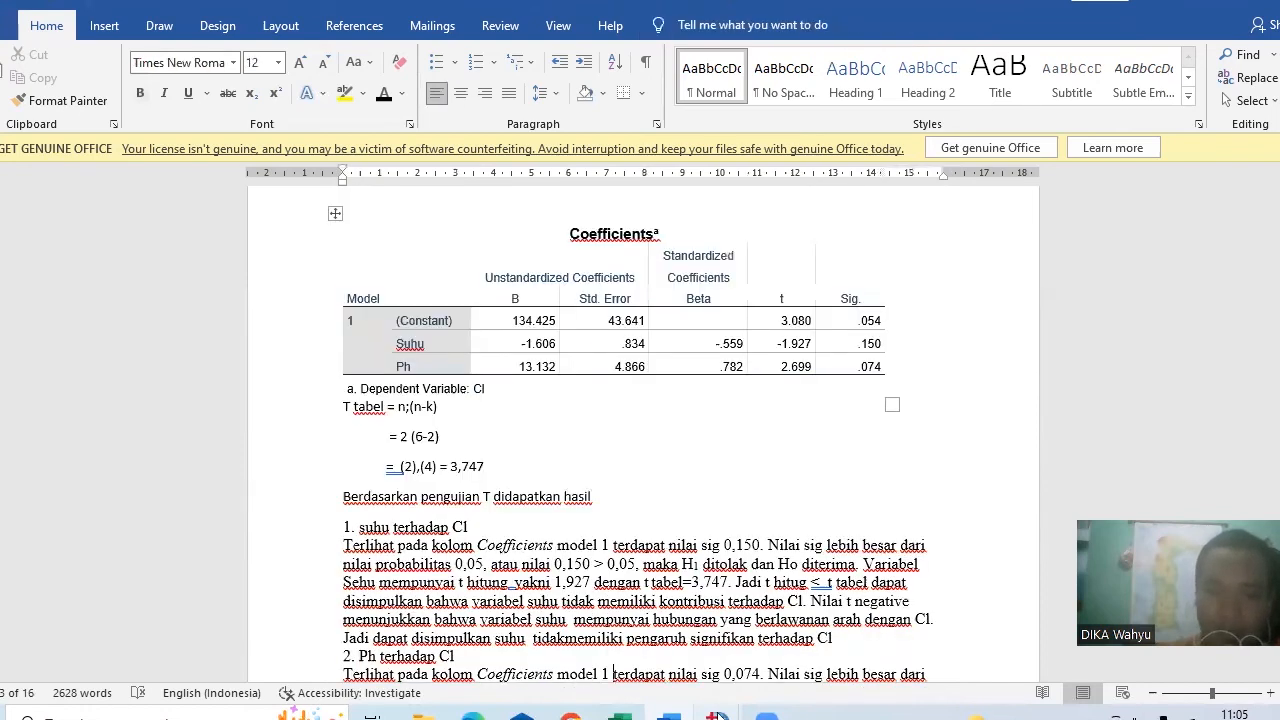
- Switch to the SPSS output and copy the Coefficients table for dependent variable Cl
{"action": "mouse_move", "coordinate": [718, 712]}
{"action": "left_click", "coordinate": [725, 608]}
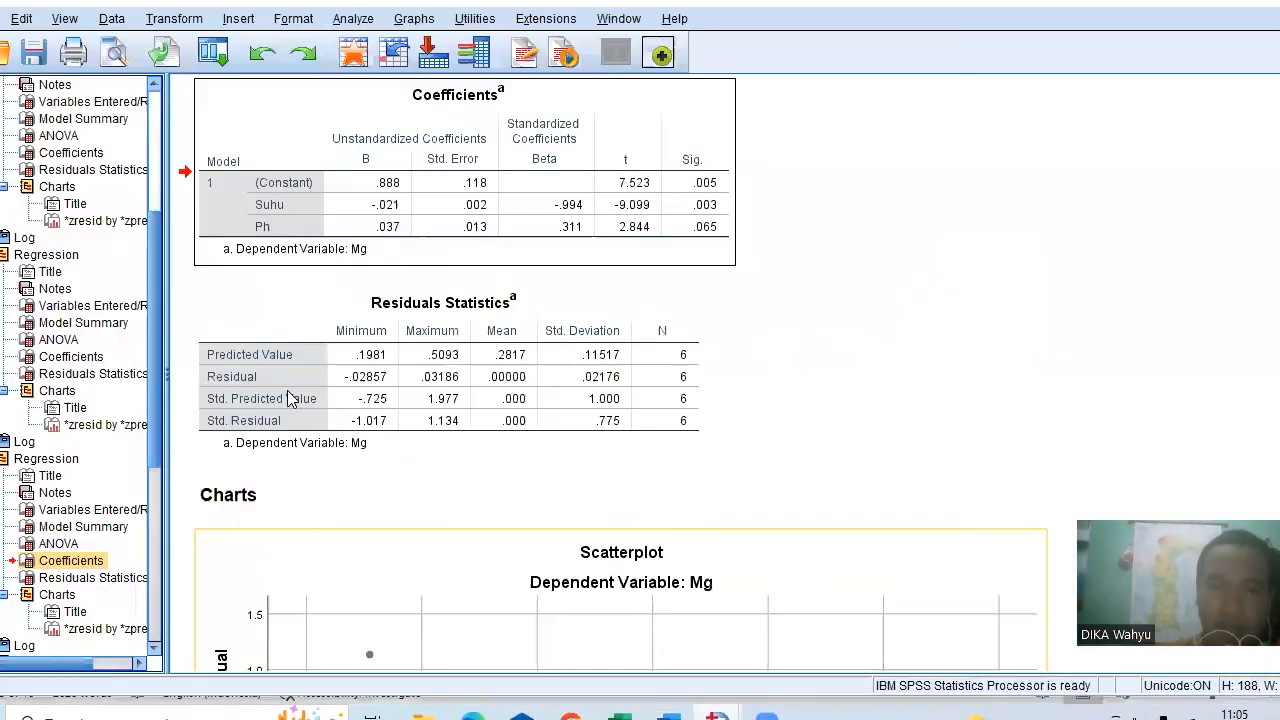
{"action": "left_click", "coordinate": [80, 153]}
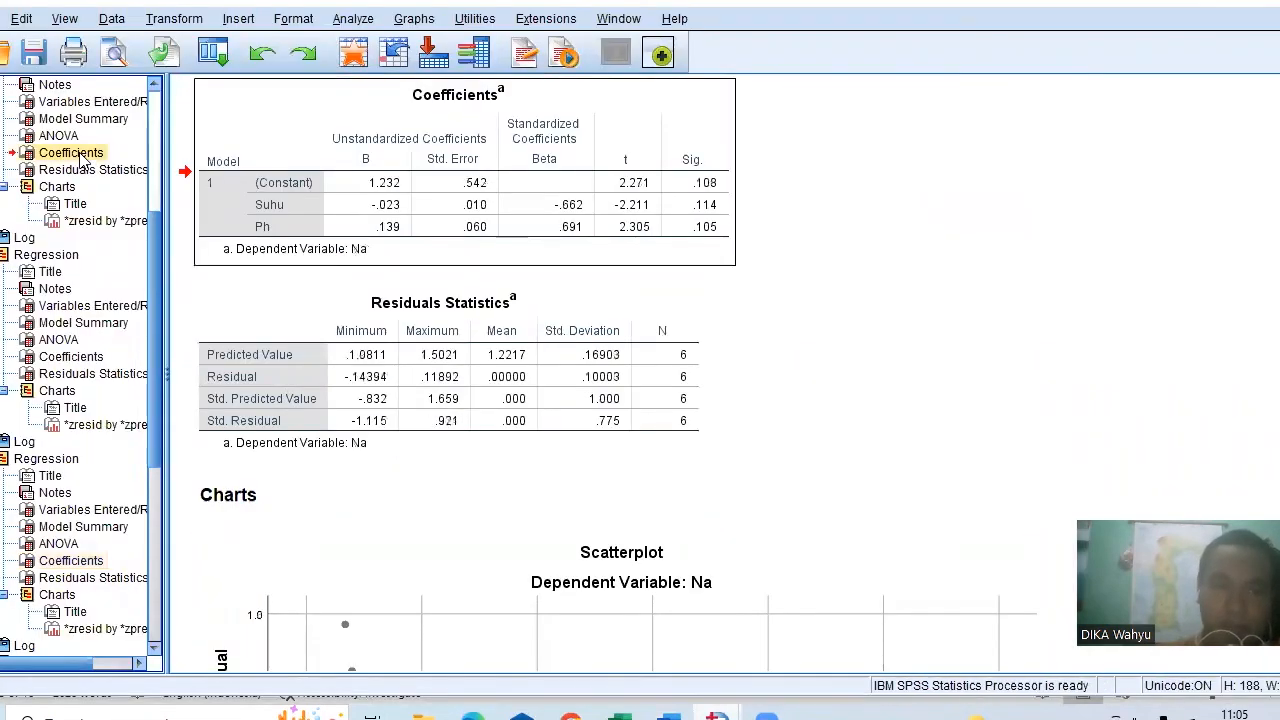
{"action": "scroll", "coordinate": [78, 158], "scroll_direction": "up", "scroll_amount": 5}
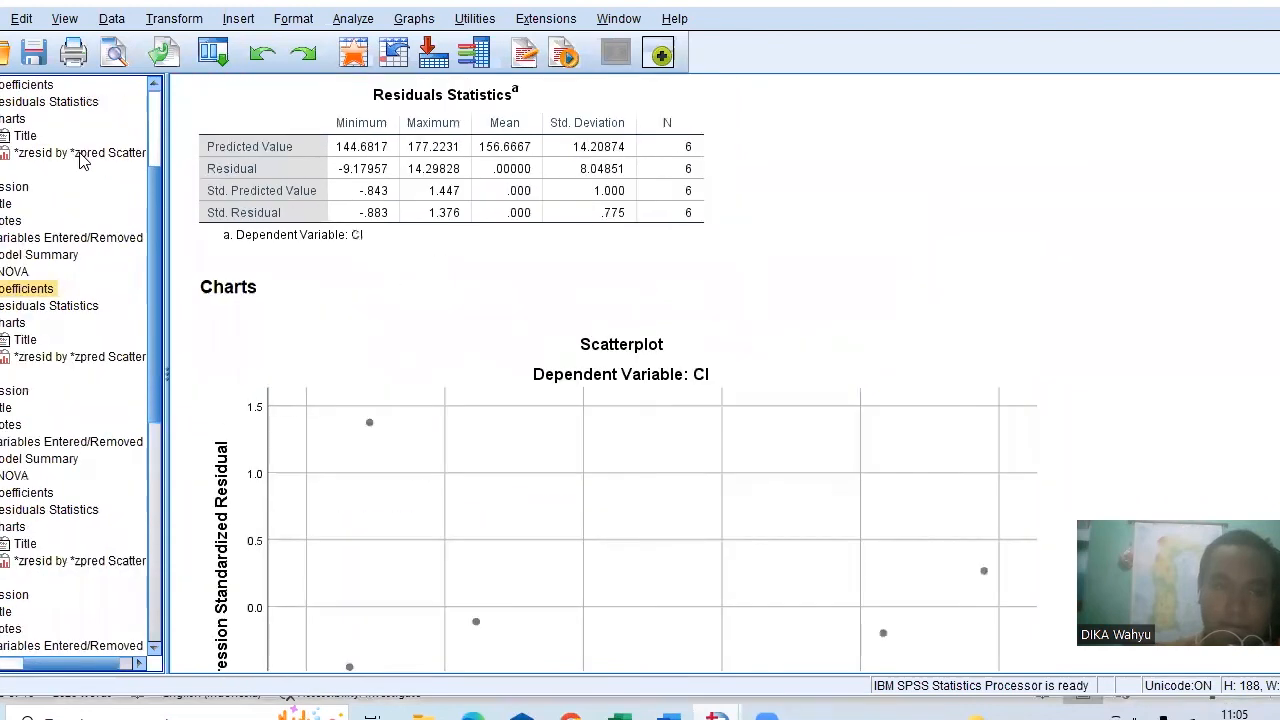
{"action": "scroll", "coordinate": [50, 164], "scroll_direction": "up", "scroll_amount": 3}
{"action": "left_click", "coordinate": [40, 154]}
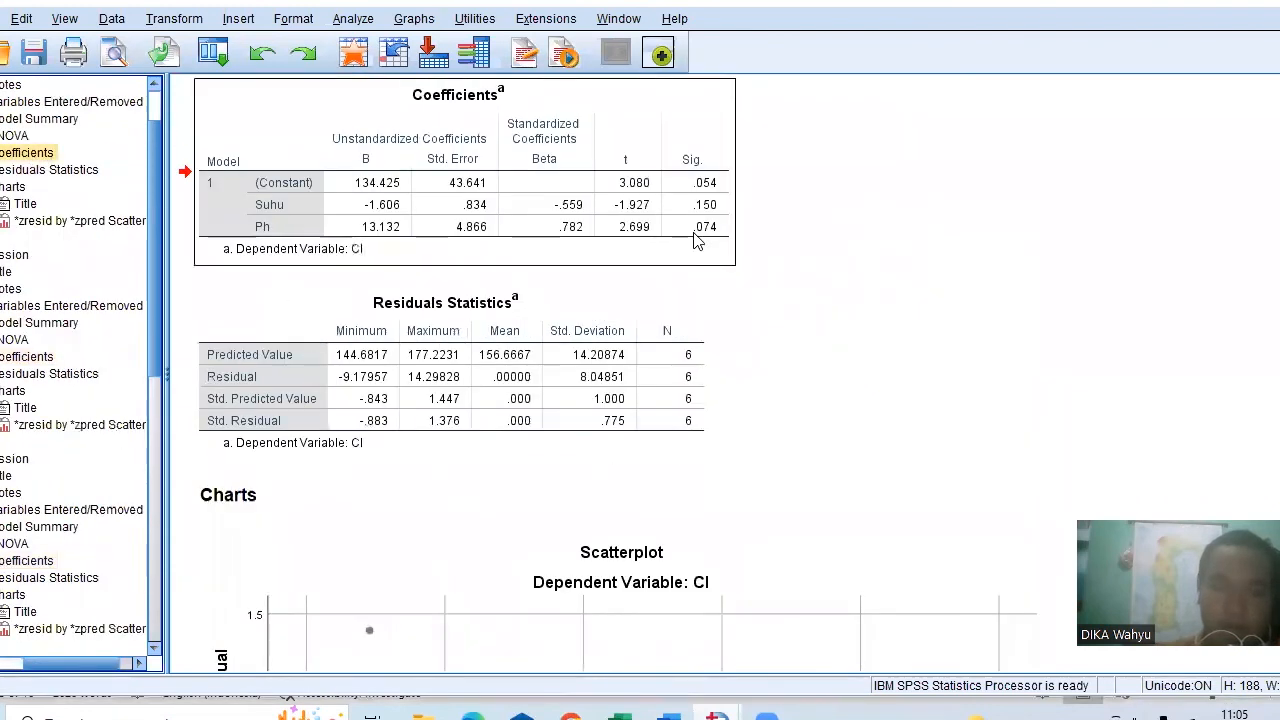
{"action": "left_click", "coordinate": [698, 208]}
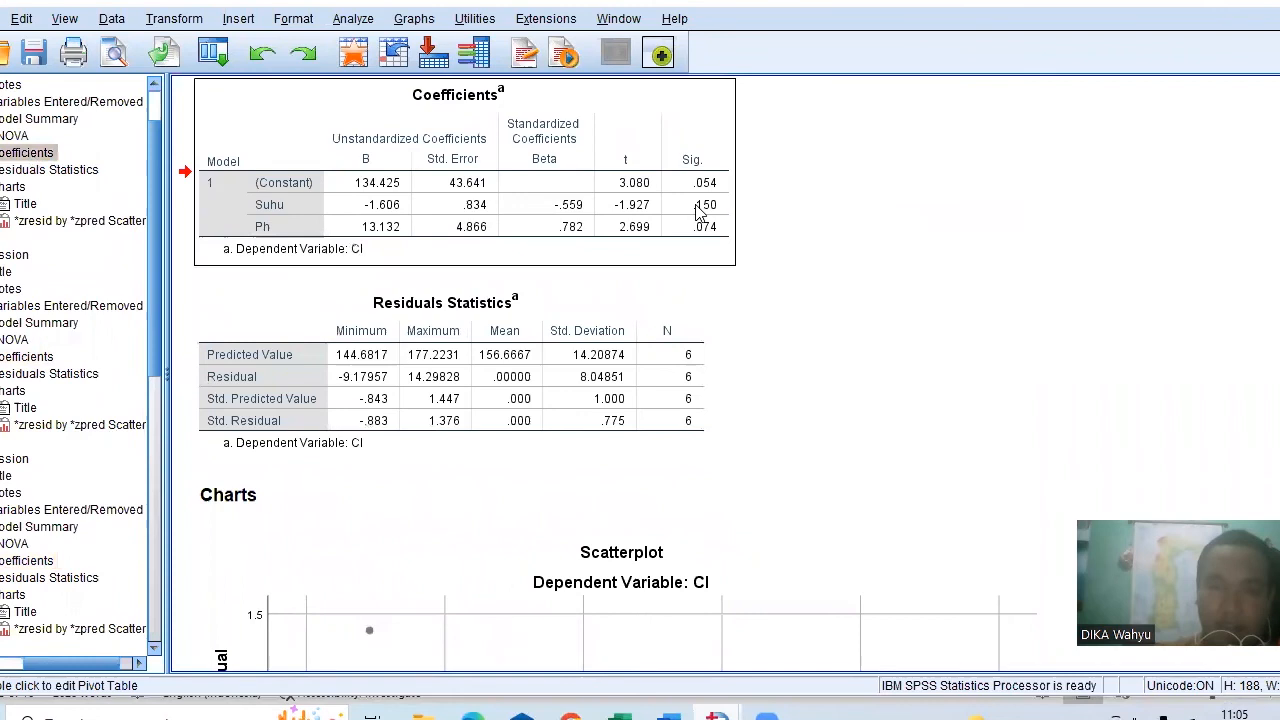
{"action": "right_click", "coordinate": [698, 208]}
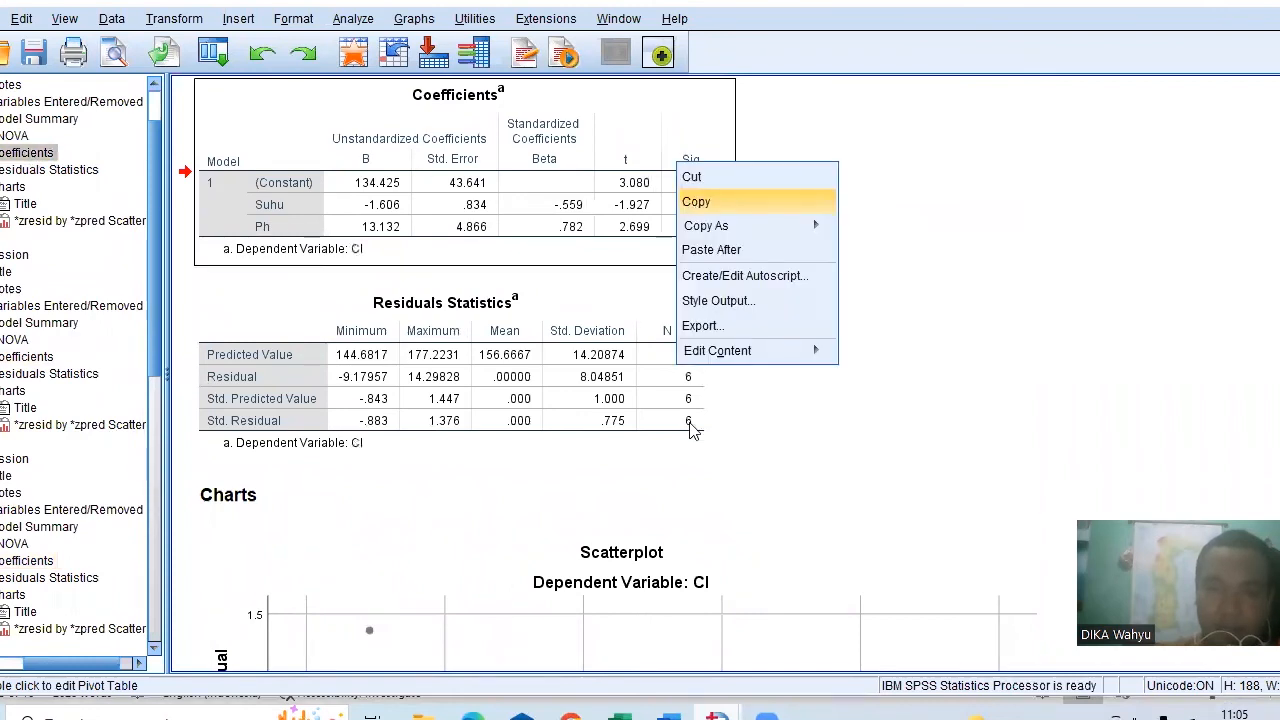
- Switch back to the Word report and review the suhu and Ph interpretations for Cl against its Coefficients table
{"action": "mouse_move", "coordinate": [669, 716]}
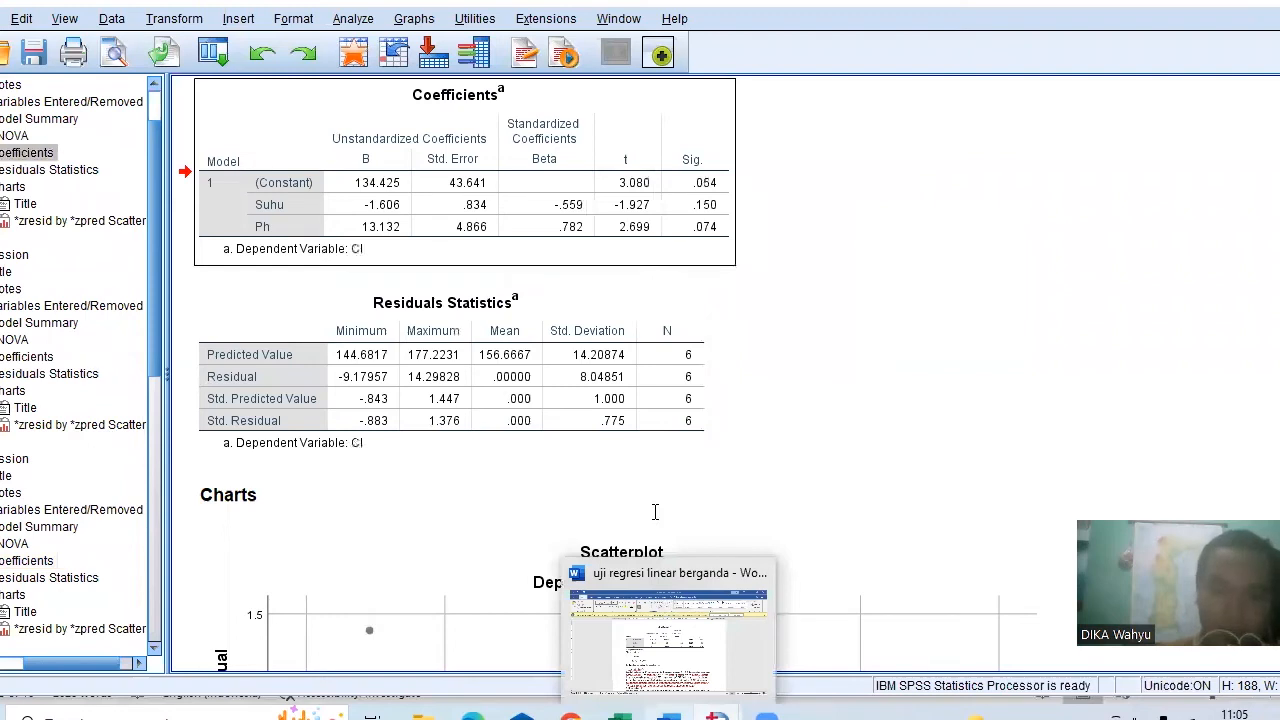
{"action": "left_click", "coordinate": [693, 598]}
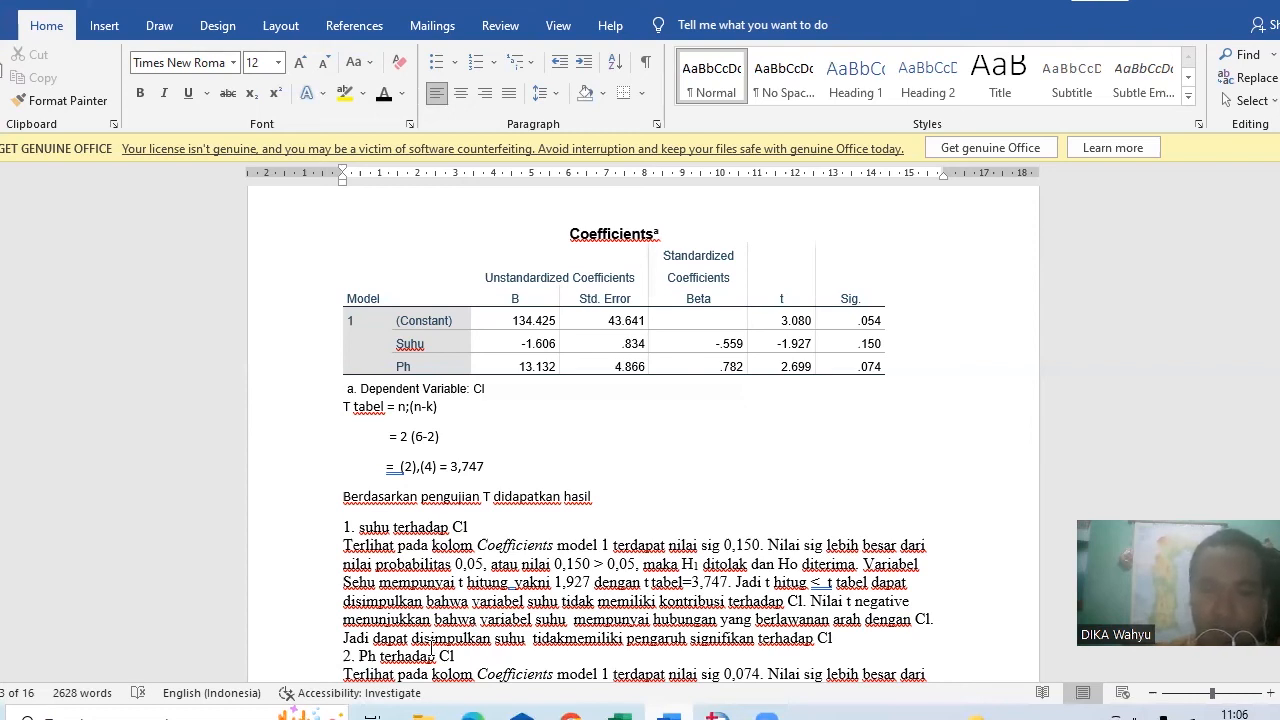
{"action": "scroll", "coordinate": [432, 651], "scroll_direction": "down", "scroll_amount": 1}
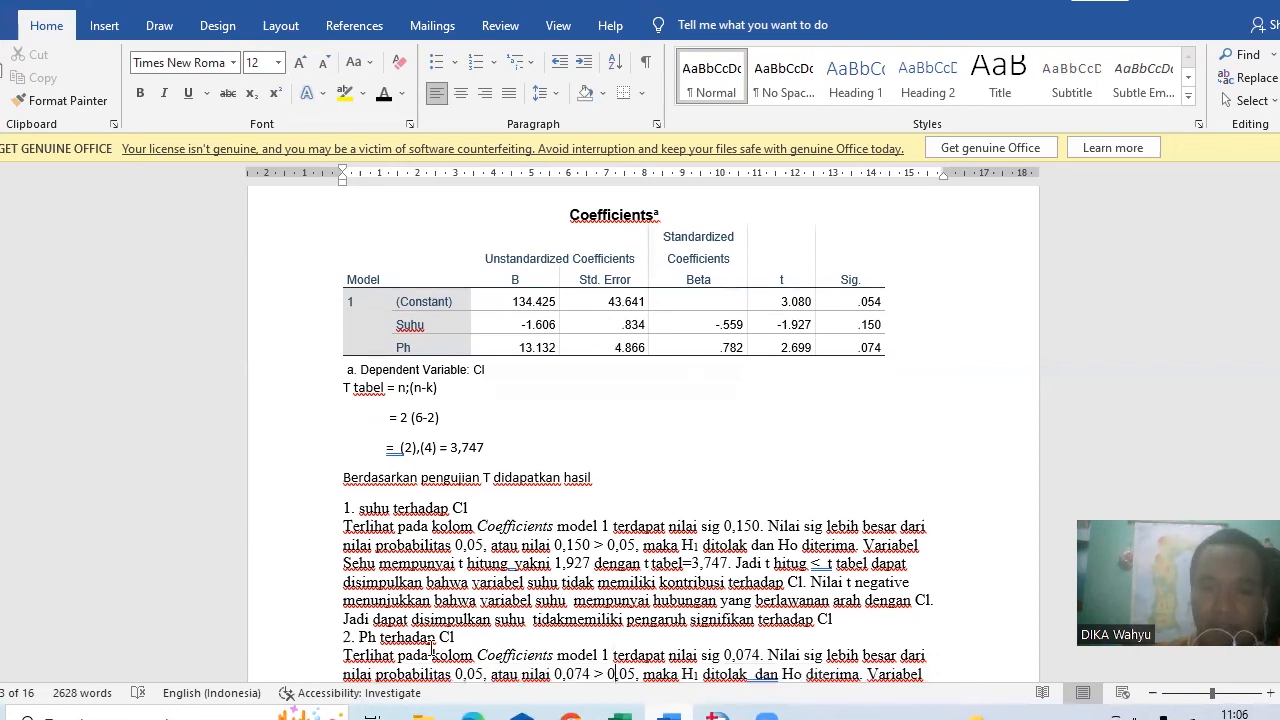
{"action": "scroll", "coordinate": [432, 651], "scroll_direction": "down", "scroll_amount": 4}
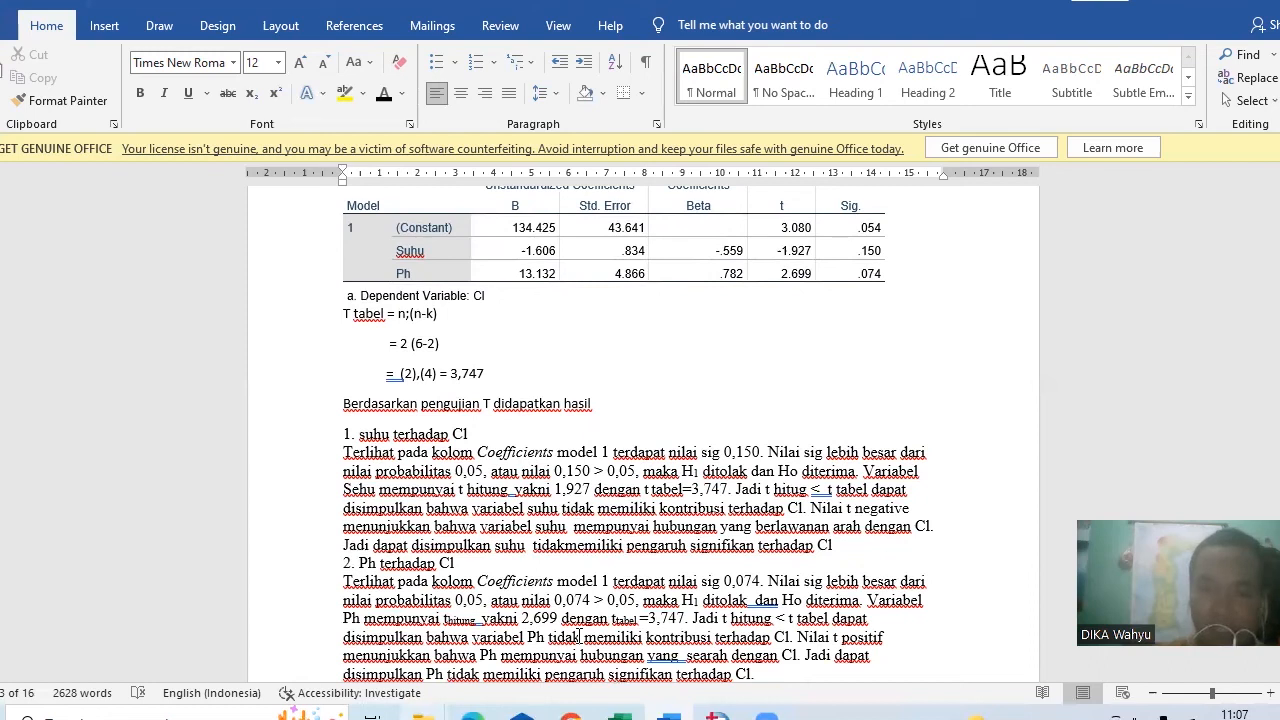
- Go to the ANALISIS REGRESI LINEAR BERGANDA section and examine the equation Y= a+bX1+bX2+e with its variable definitions
{"action": "key", "text": "ctrl+End"}
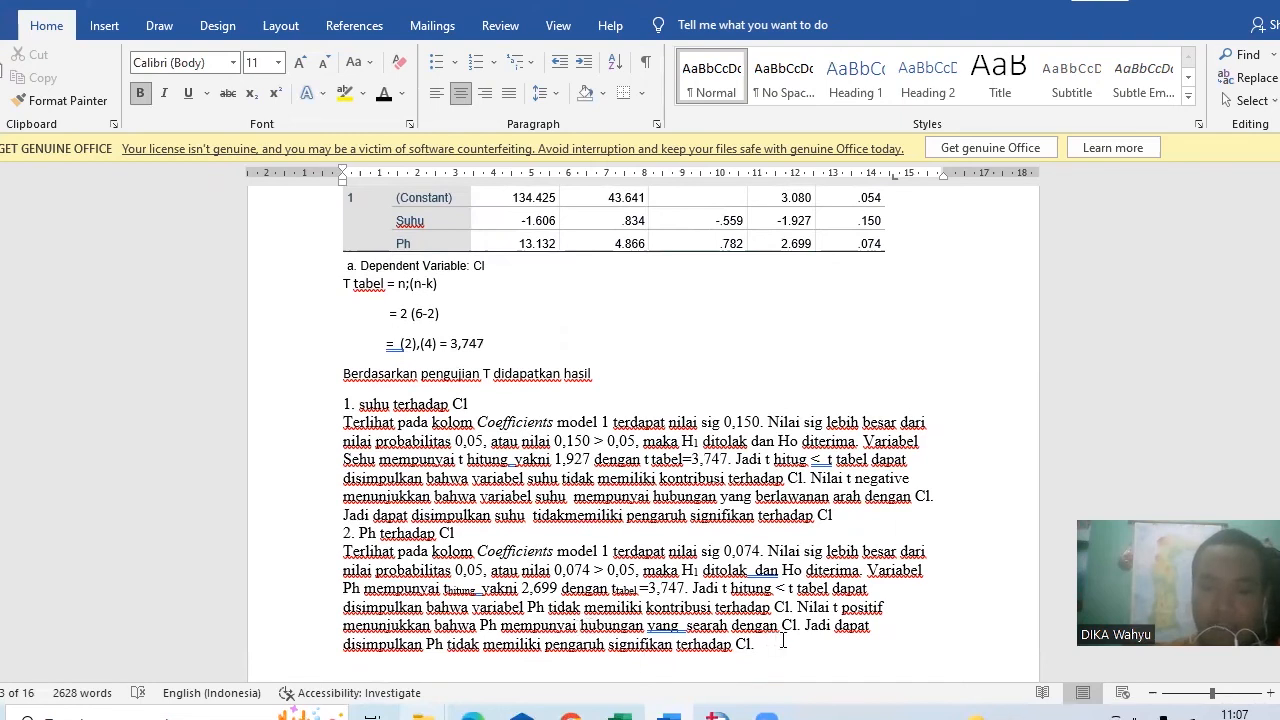
{"action": "scroll", "coordinate": [839, 637], "scroll_direction": "down", "scroll_amount": 1}
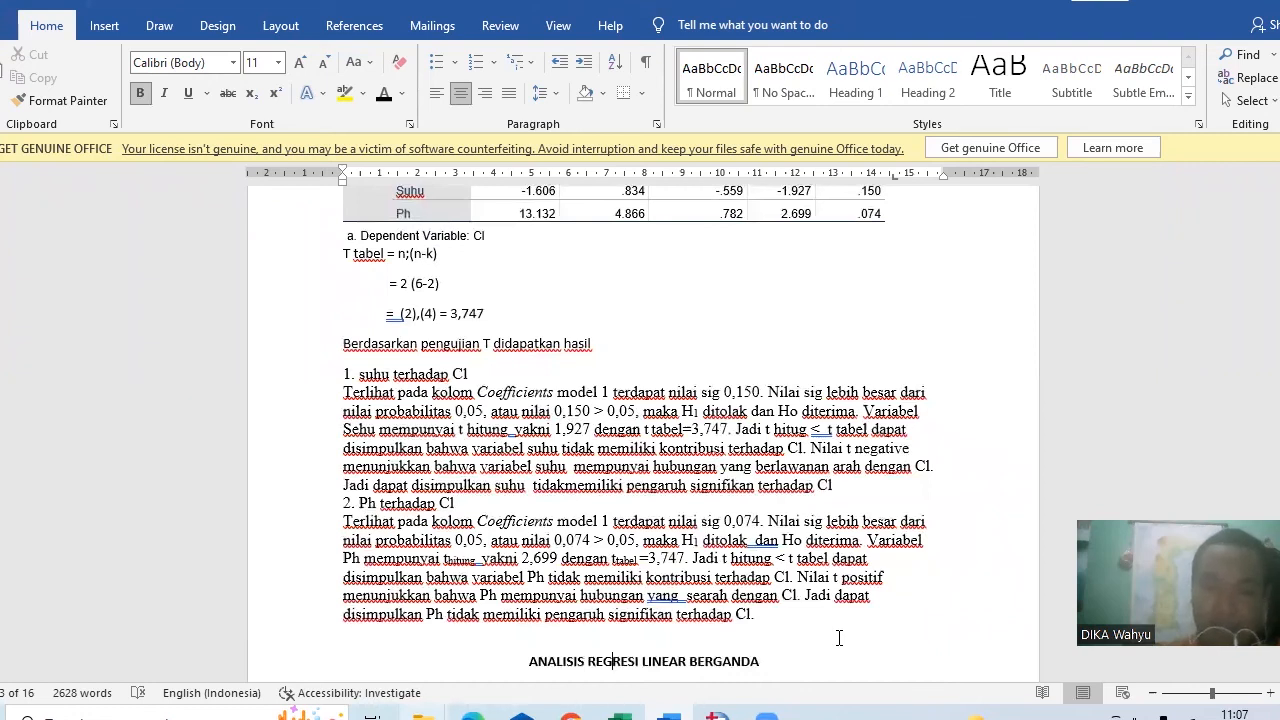
{"action": "key", "text": "Down"}
{"action": "key", "text": "Down"}
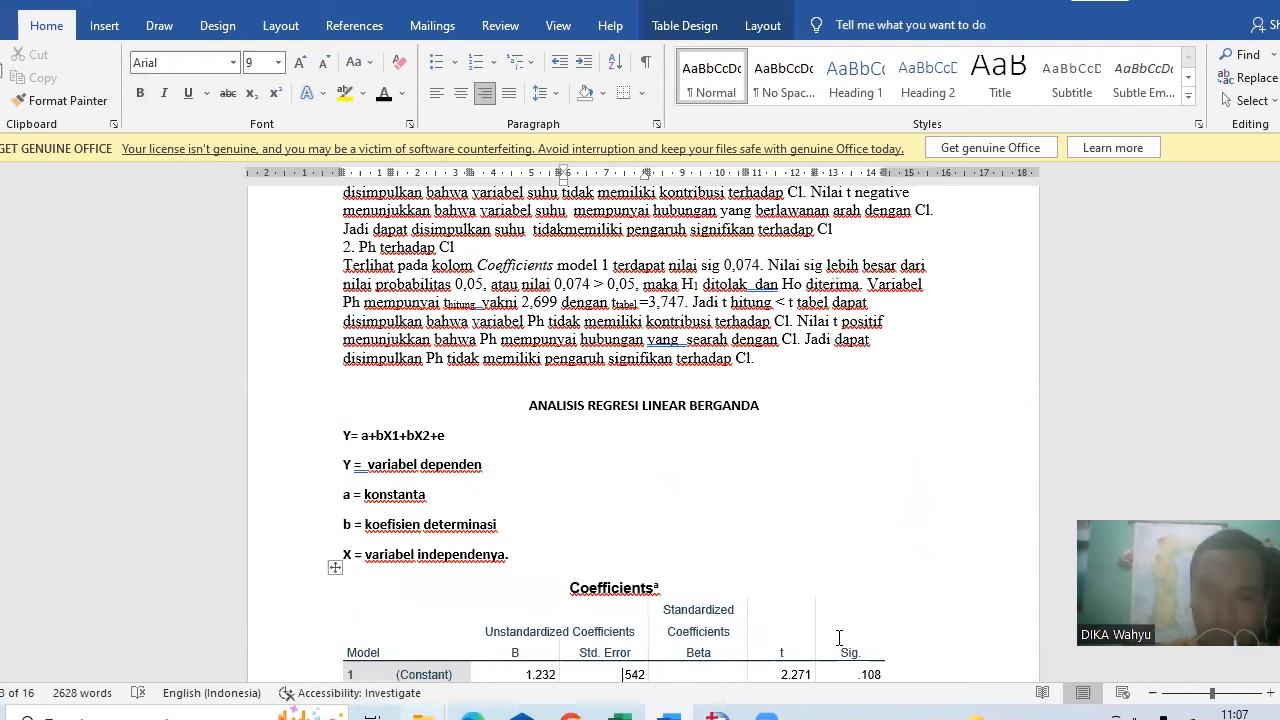
{"action": "key", "text": "Up"}
{"action": "key", "text": "Up"}
{"action": "key", "text": "Up"}
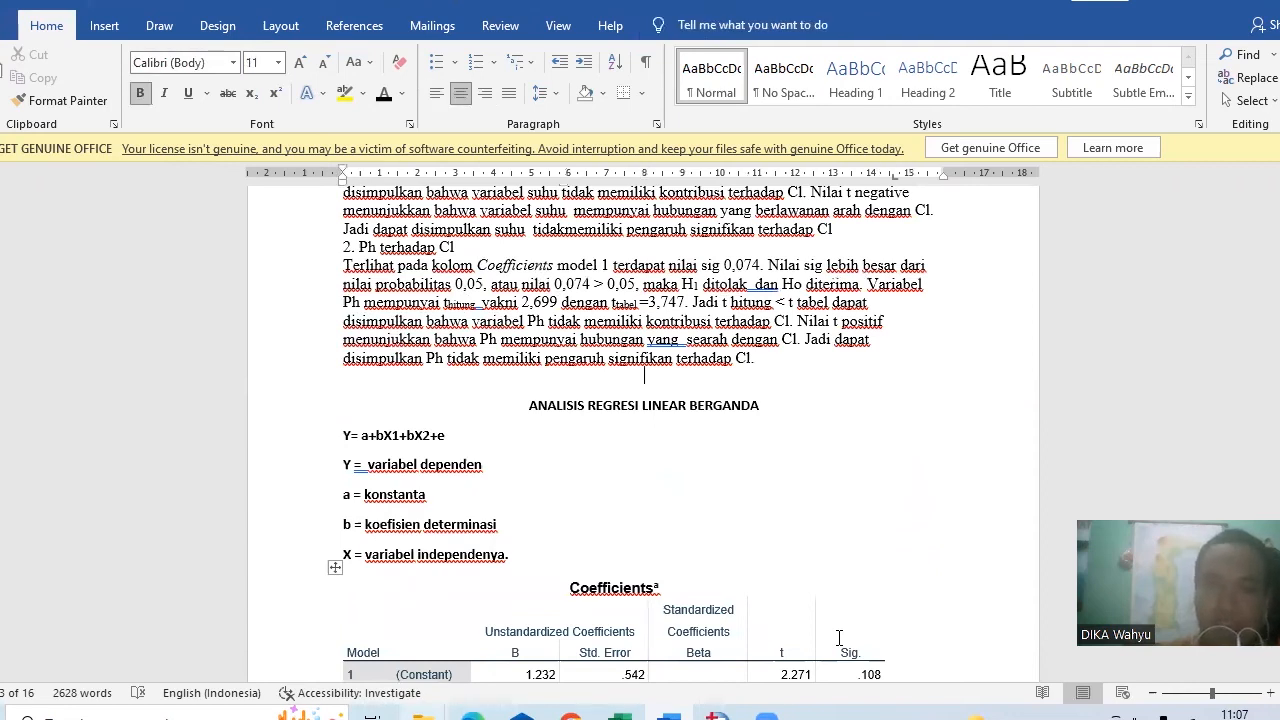
{"action": "key", "text": "Down"}
{"action": "key", "text": "Down"}
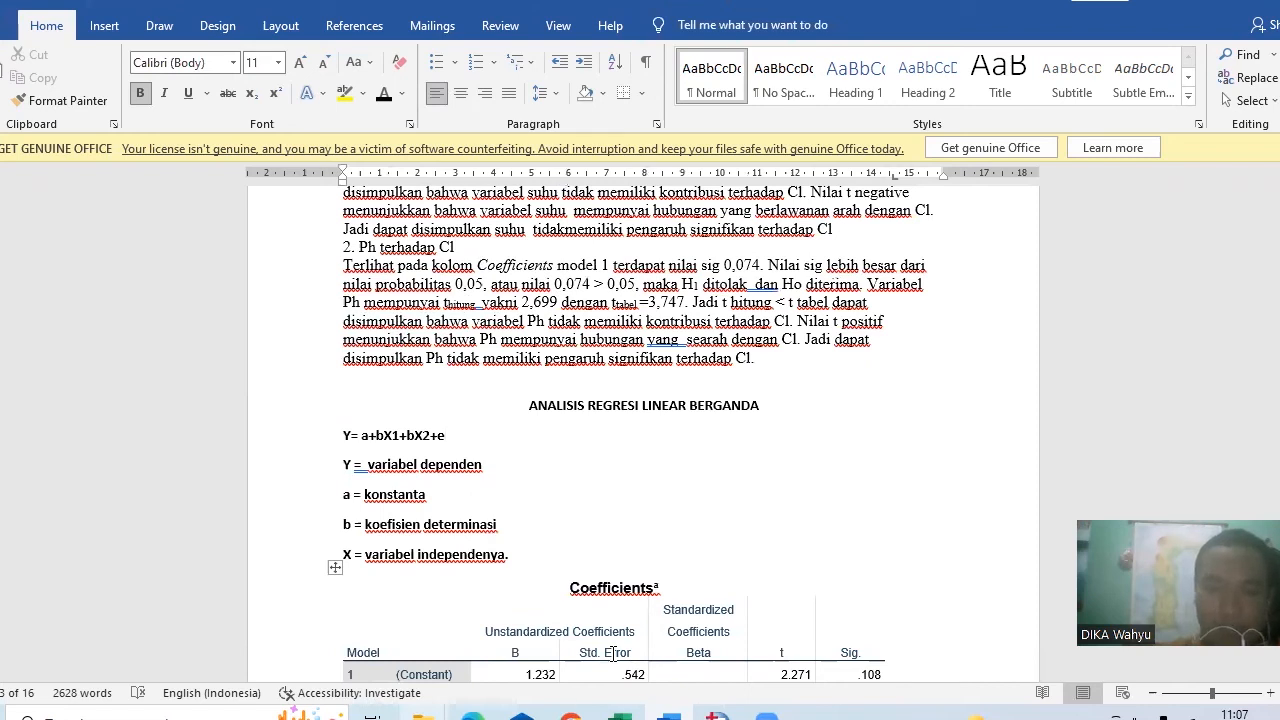
{"action": "key", "text": "Down"}
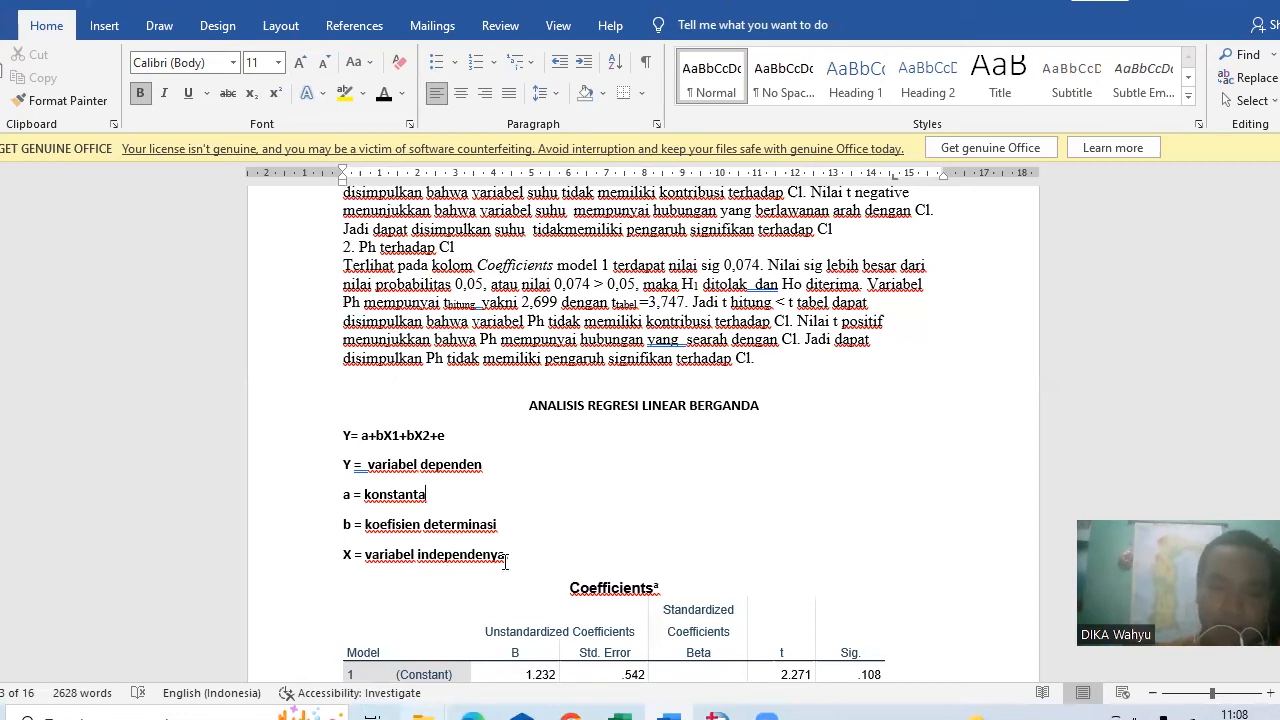
- Append the error term "+ e" to the Na regression equation so it reads Y = 1,232 + (-0,23) suhu + 0,139 Ph + e
{"action": "key", "text": "ctrl+End"}
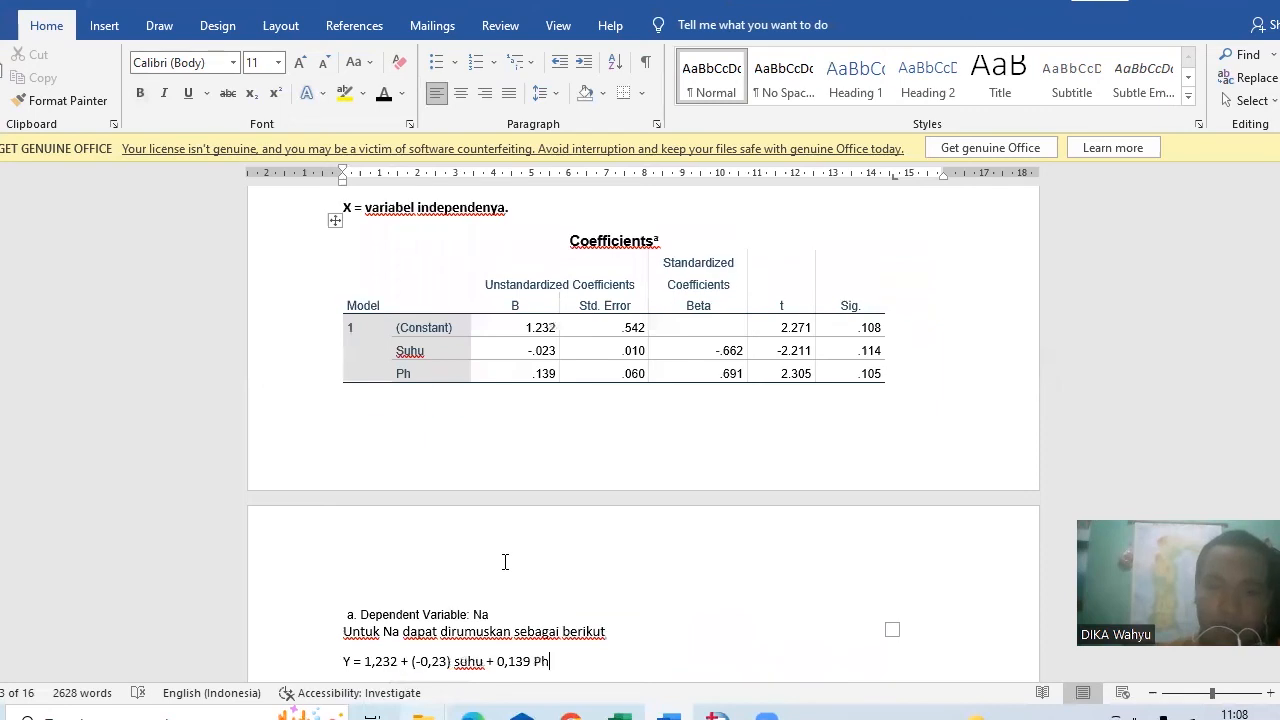
{"action": "scroll", "coordinate": [505, 562], "scroll_direction": "down", "scroll_amount": 2}
{"action": "key", "text": "Up"}
{"action": "key", "text": "Up"}
{"action": "key", "text": "Up"}
{"action": "key", "text": "Up"}
{"action": "key", "text": "Up"}
{"action": "key", "text": "Up"}
{"action": "key", "text": "Up"}
{"action": "key", "text": "Up"}
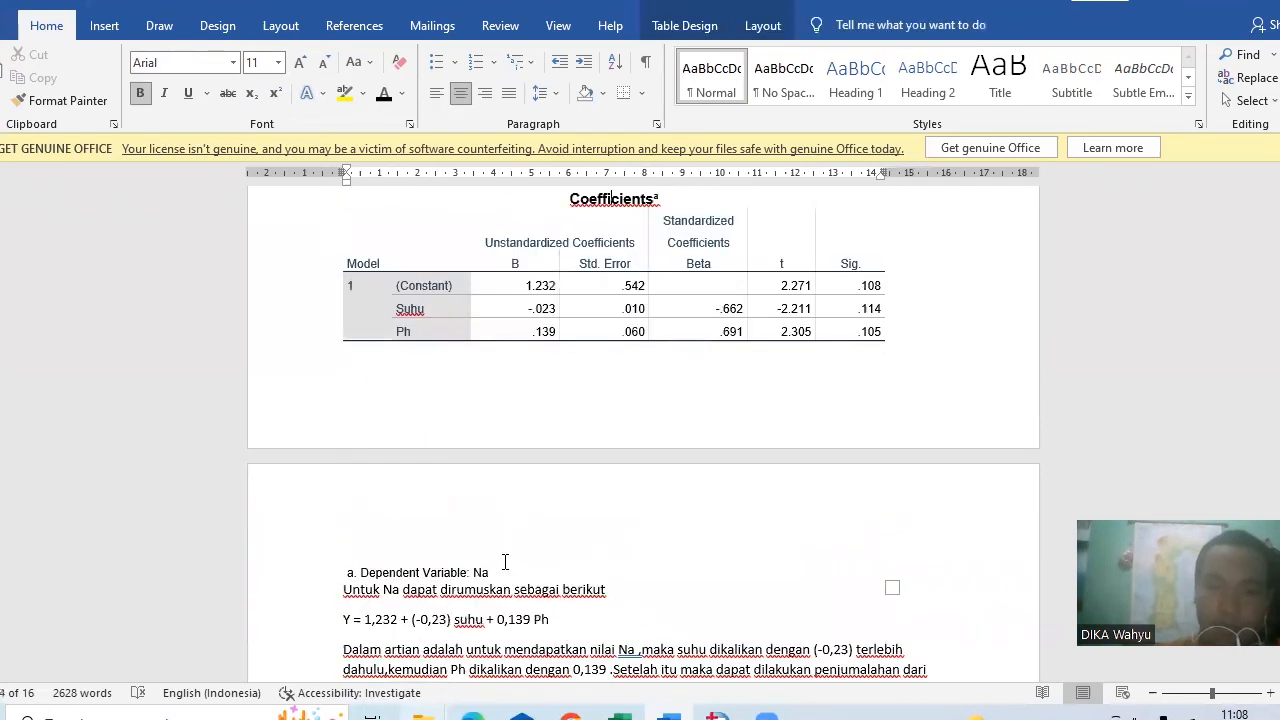
{"action": "key", "text": "Down"}
{"action": "key", "text": "Down"}
{"action": "key", "text": "Down"}
{"action": "key", "text": "Down"}
{"action": "key", "text": "Down"}
{"action": "key", "text": "Down"}
{"action": "key", "text": "Down"}
{"action": "key", "text": "Down"}
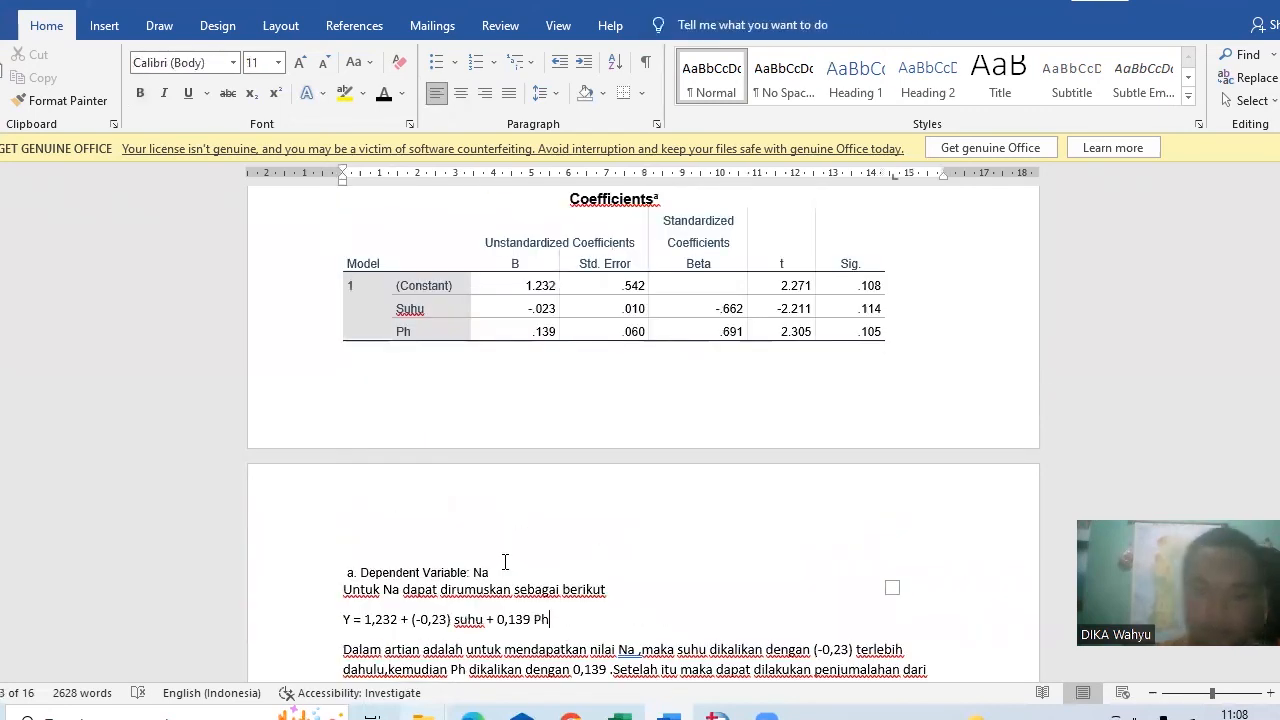
{"action": "type", "text": "+e"}
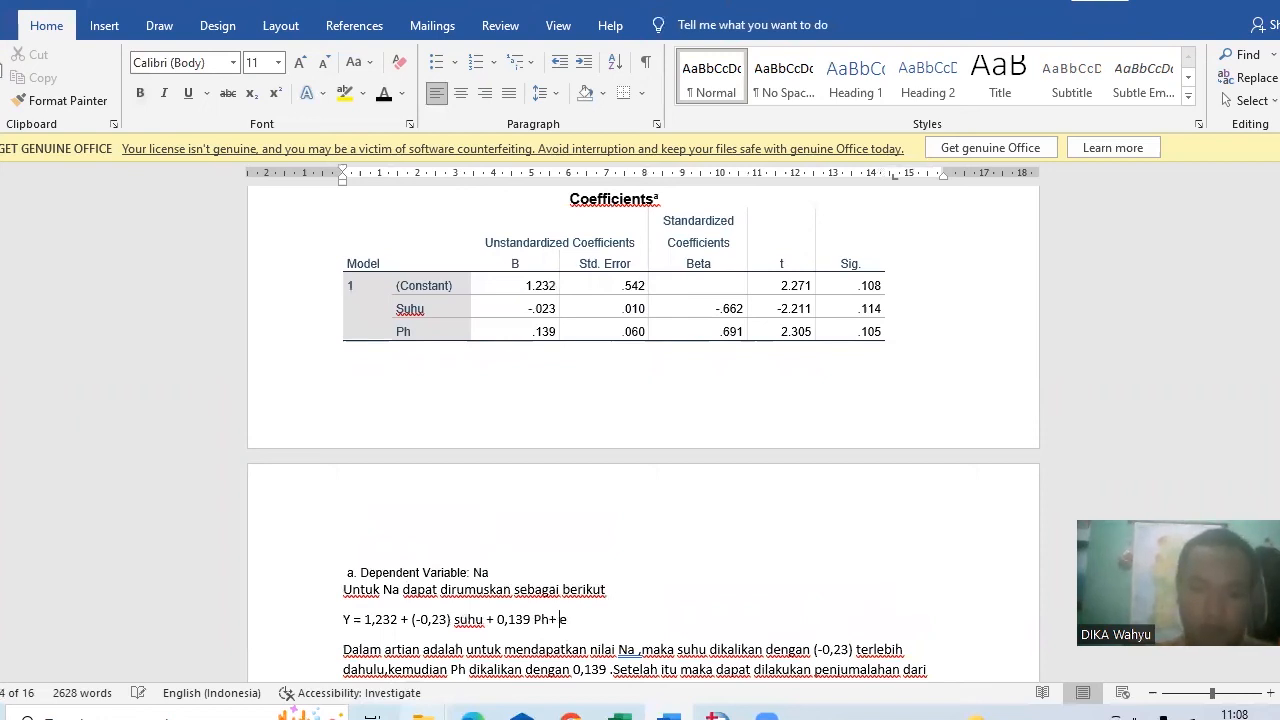
{"action": "key", "text": "Left"}
{"action": "key", "text": "Left"}
{"action": "key", "text": "Left"}
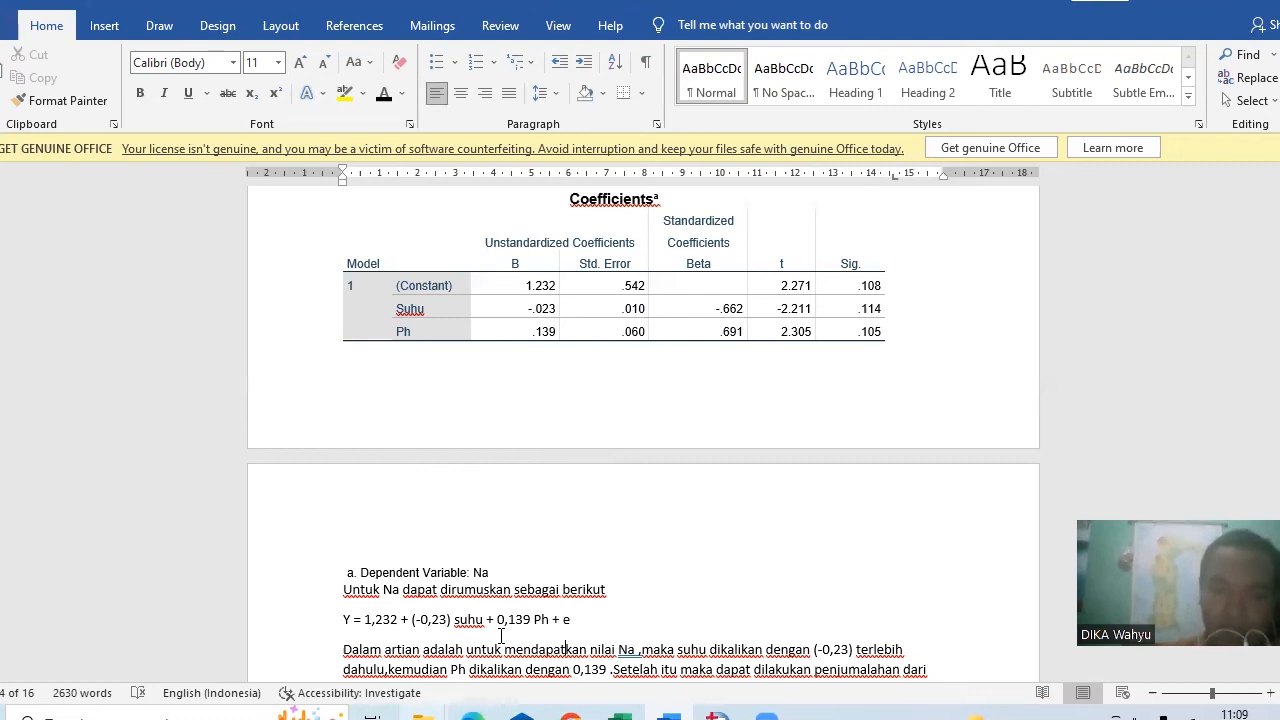
{"action": "key", "text": "ctrl+v"}
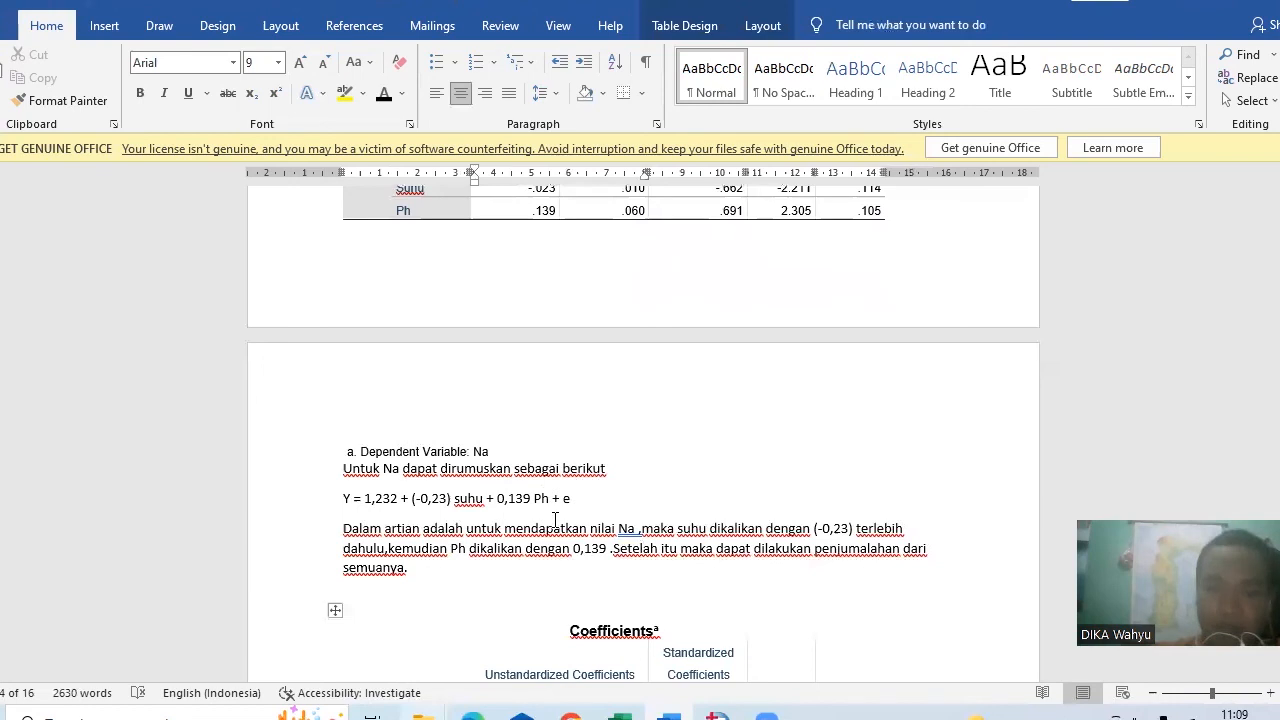
- Review the Na, K and Mg regression equations and their explanations against the matching Coefficients tables
{"action": "left_click", "coordinate": [347, 503]}
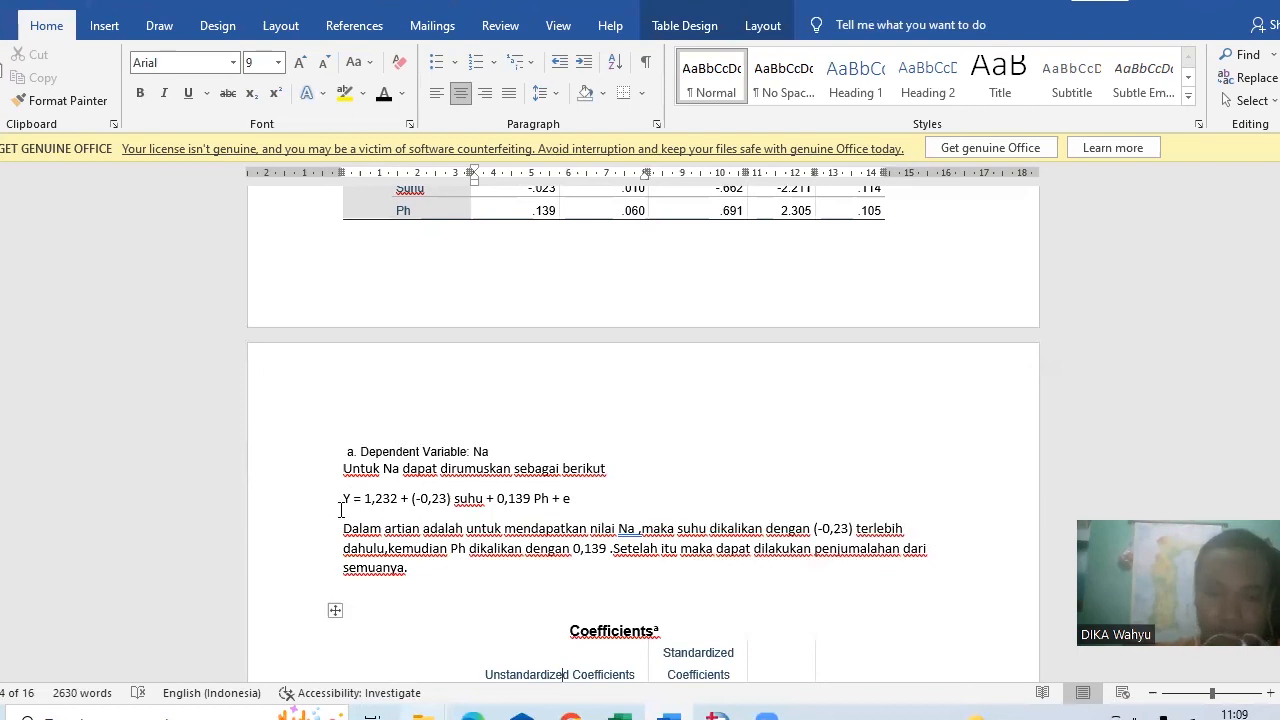
{"action": "scroll", "coordinate": [341, 509], "scroll_direction": "down", "scroll_amount": 5}
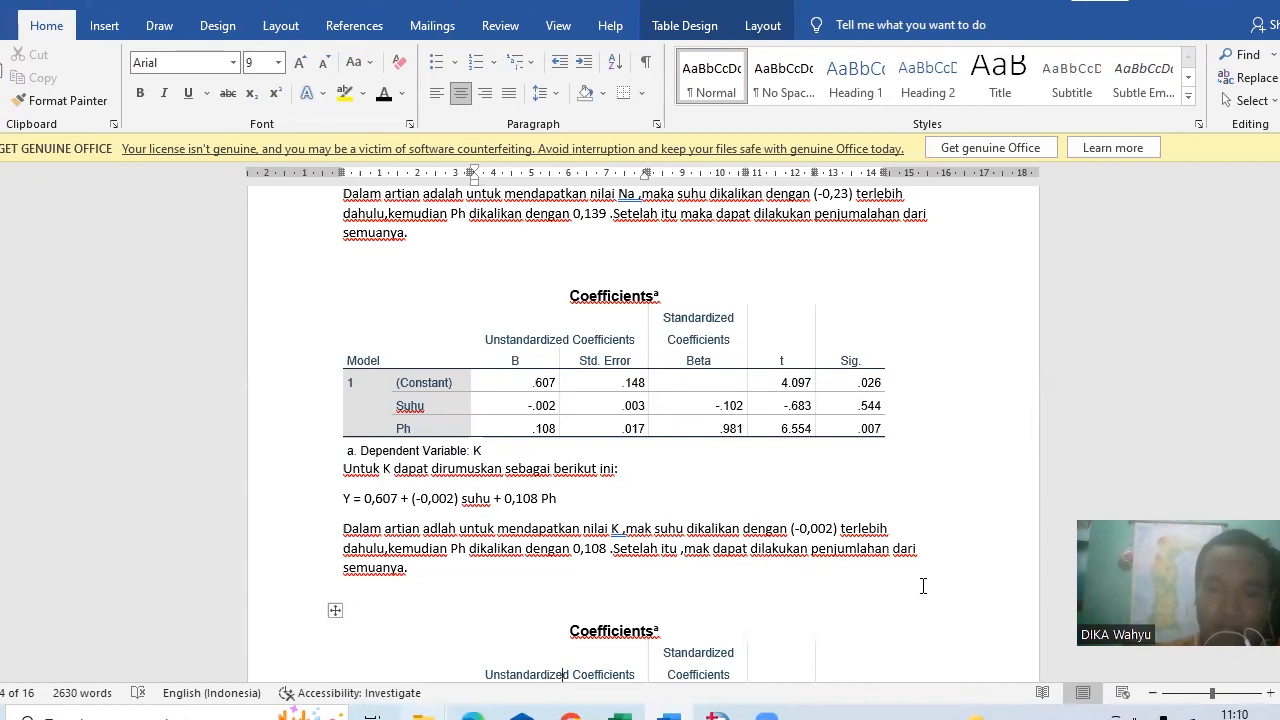
{"action": "left_click", "coordinate": [577, 499]}
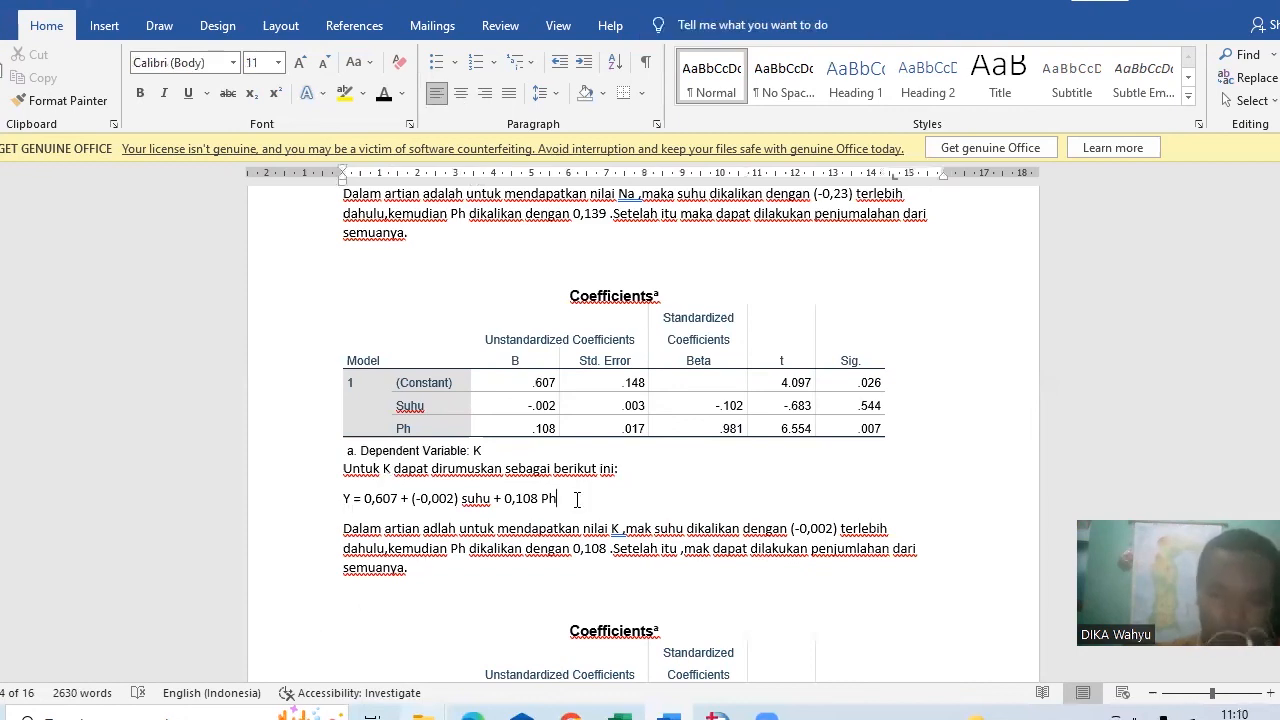
{"action": "key", "text": "Down"}
{"action": "key", "text": "Down"}
{"action": "key", "text": "Down"}
{"action": "key", "text": "Down"}
{"action": "key", "text": "Down"}
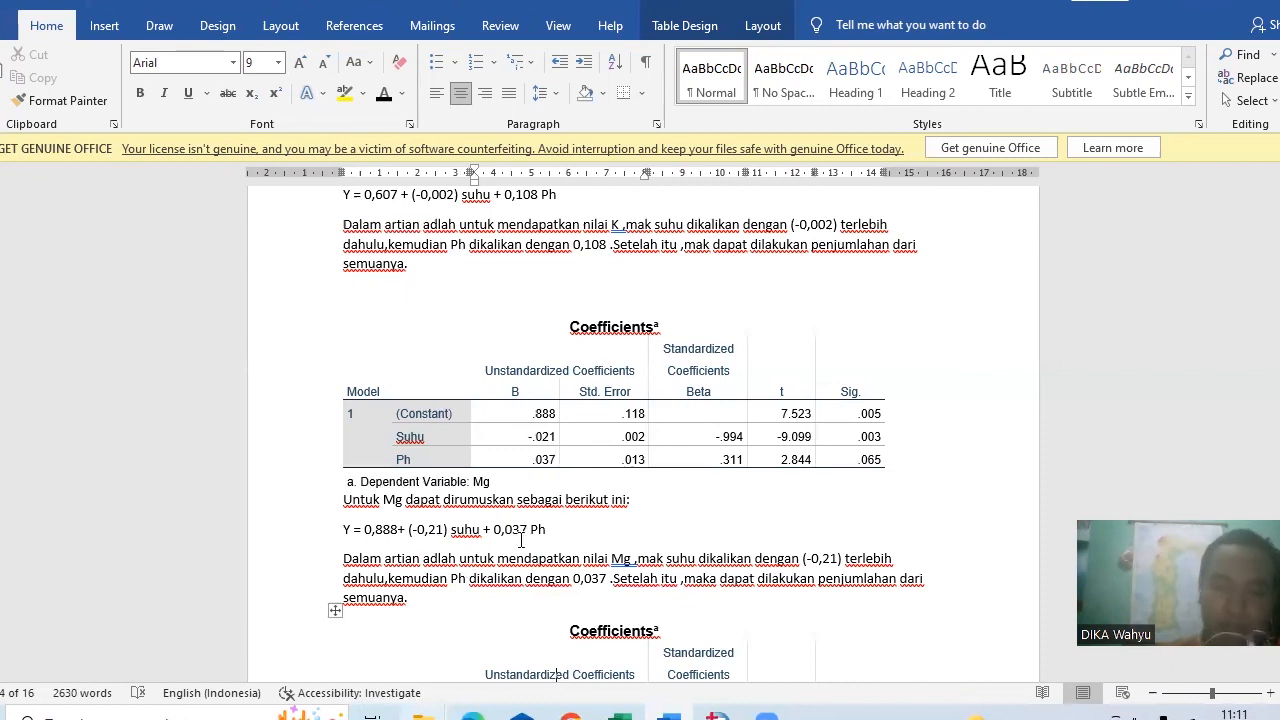
- Insert blank lines below the Mg explanation so the whole Coefficients table for Cl starts on the following page
{"action": "scroll", "coordinate": [521, 541], "scroll_direction": "down", "scroll_amount": 1}
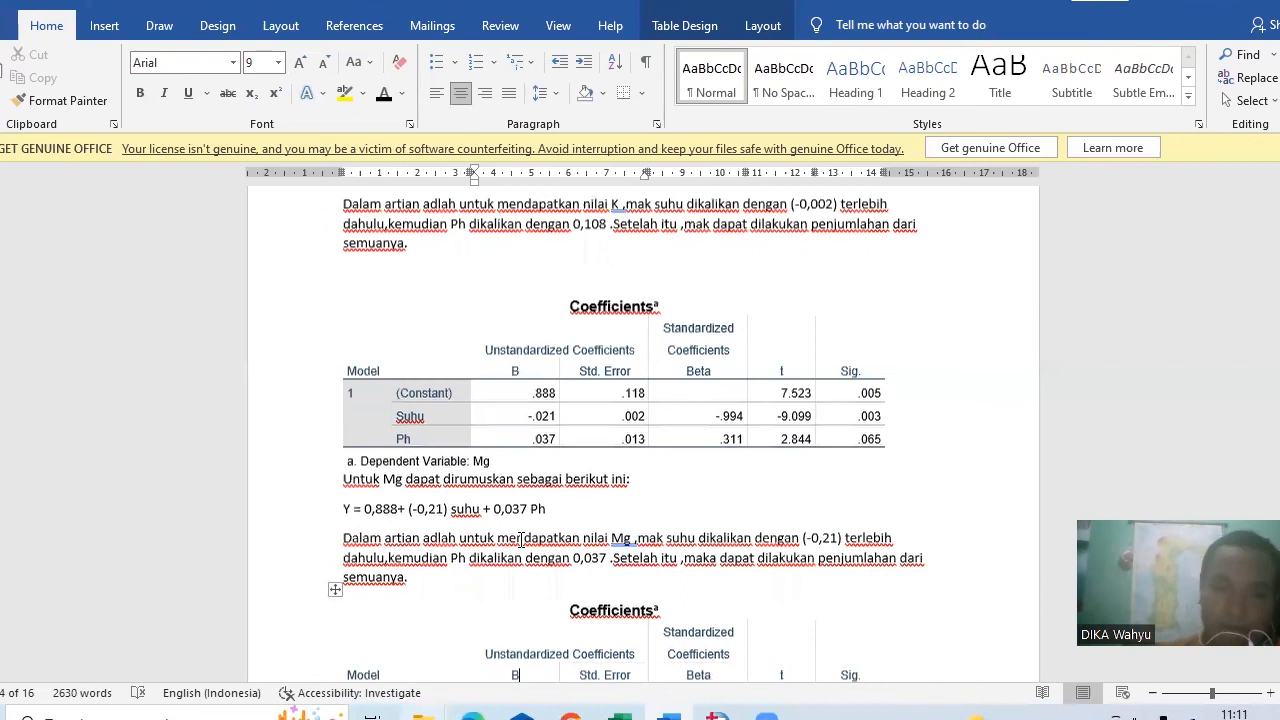
{"action": "scroll", "coordinate": [521, 541], "scroll_direction": "down", "scroll_amount": 1}
{"action": "scroll", "coordinate": [521, 541], "scroll_direction": "down", "scroll_amount": 4}
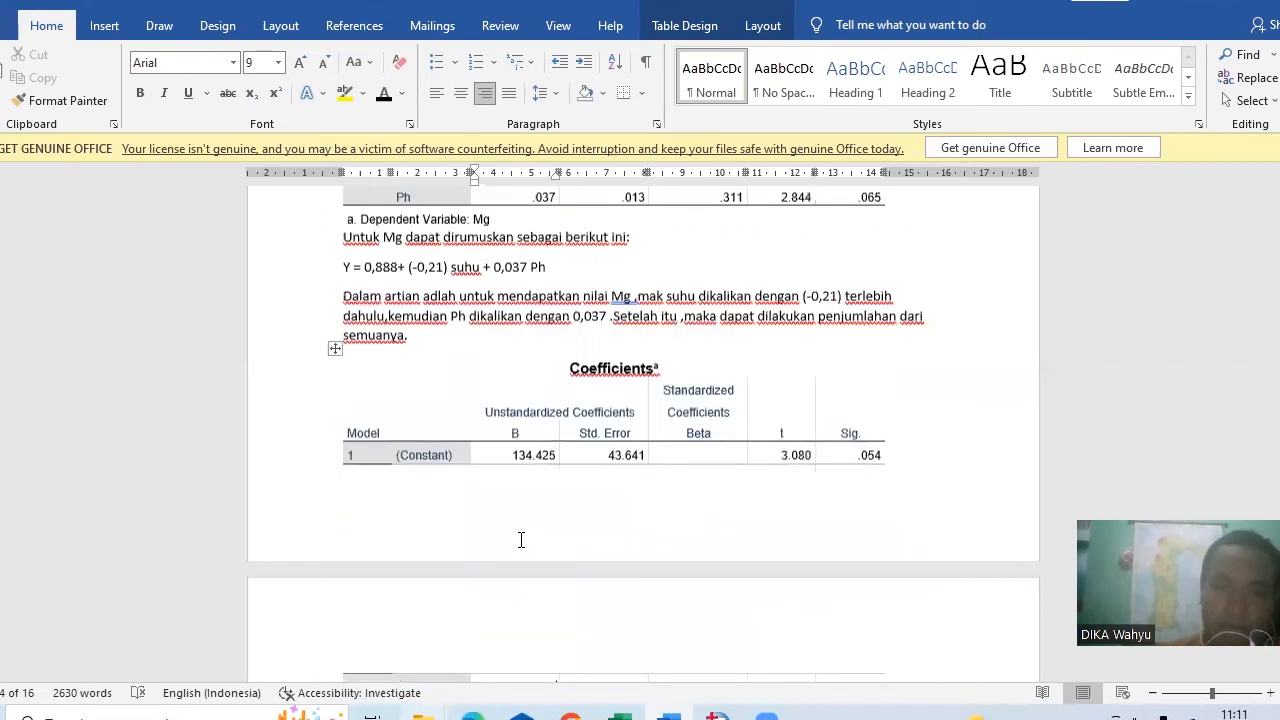
{"action": "scroll", "coordinate": [521, 540], "scroll_direction": "up", "scroll_amount": 2}
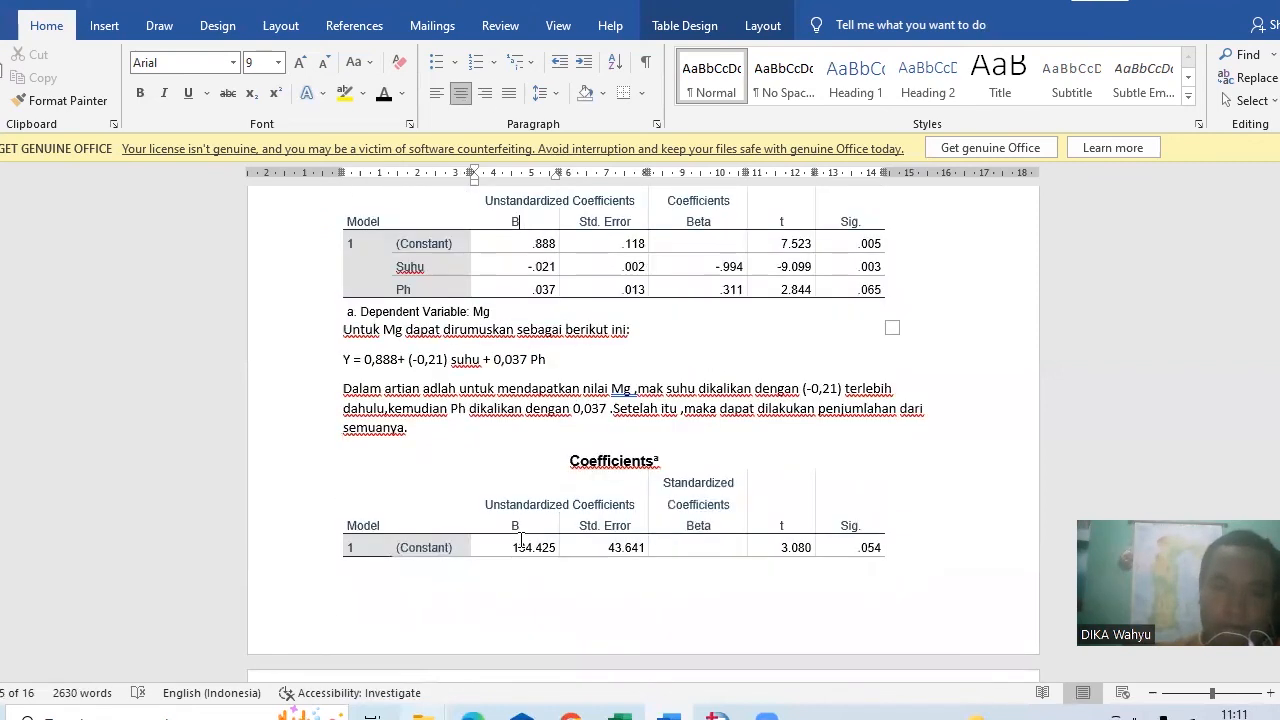
{"action": "left_click", "coordinate": [521, 540]}
{"action": "scroll", "coordinate": [521, 540], "scroll_direction": "down", "scroll_amount": 3}
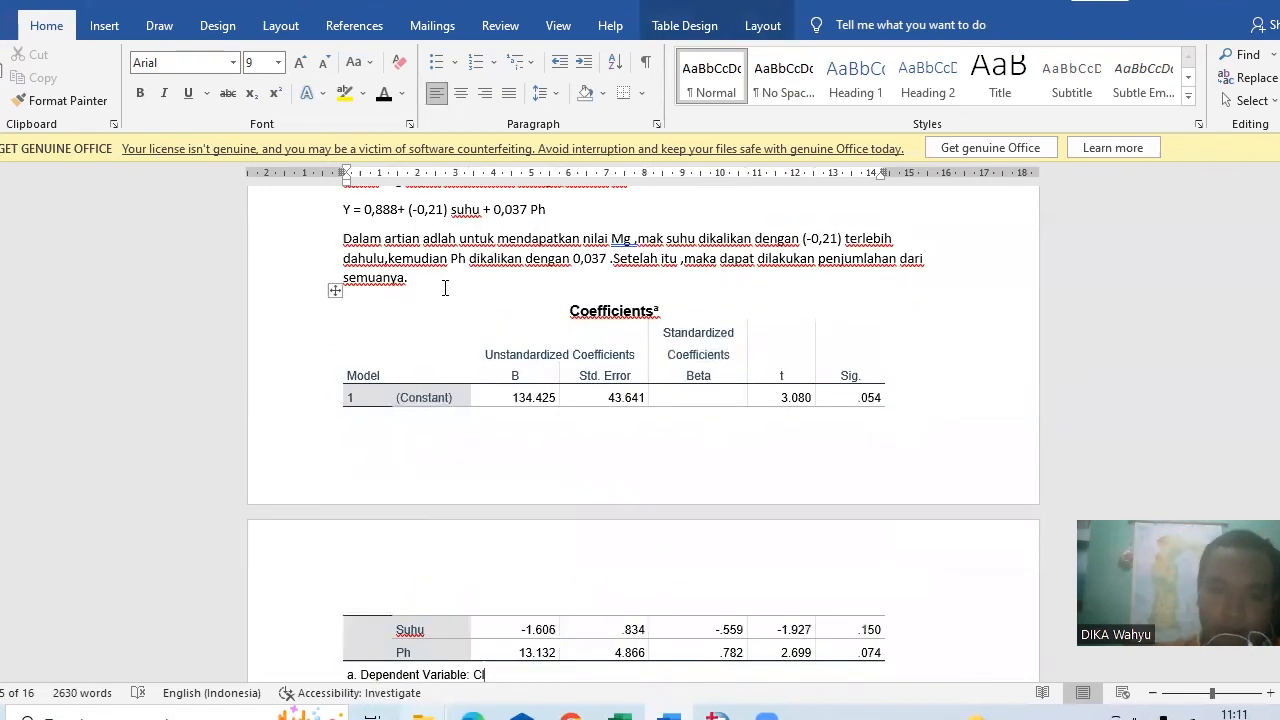
{"action": "key", "text": "Return"}
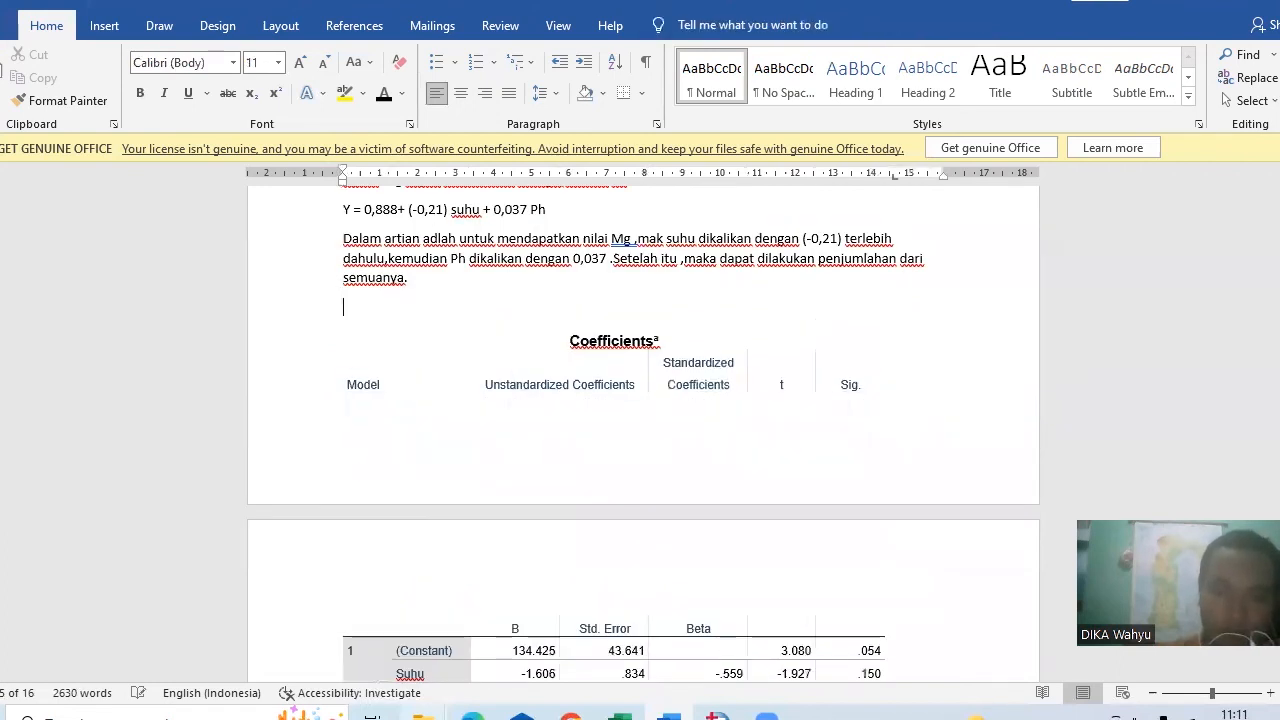
{"action": "key", "text": "Return"}
{"action": "key", "text": "Return"}
{"action": "key", "text": "Return"}
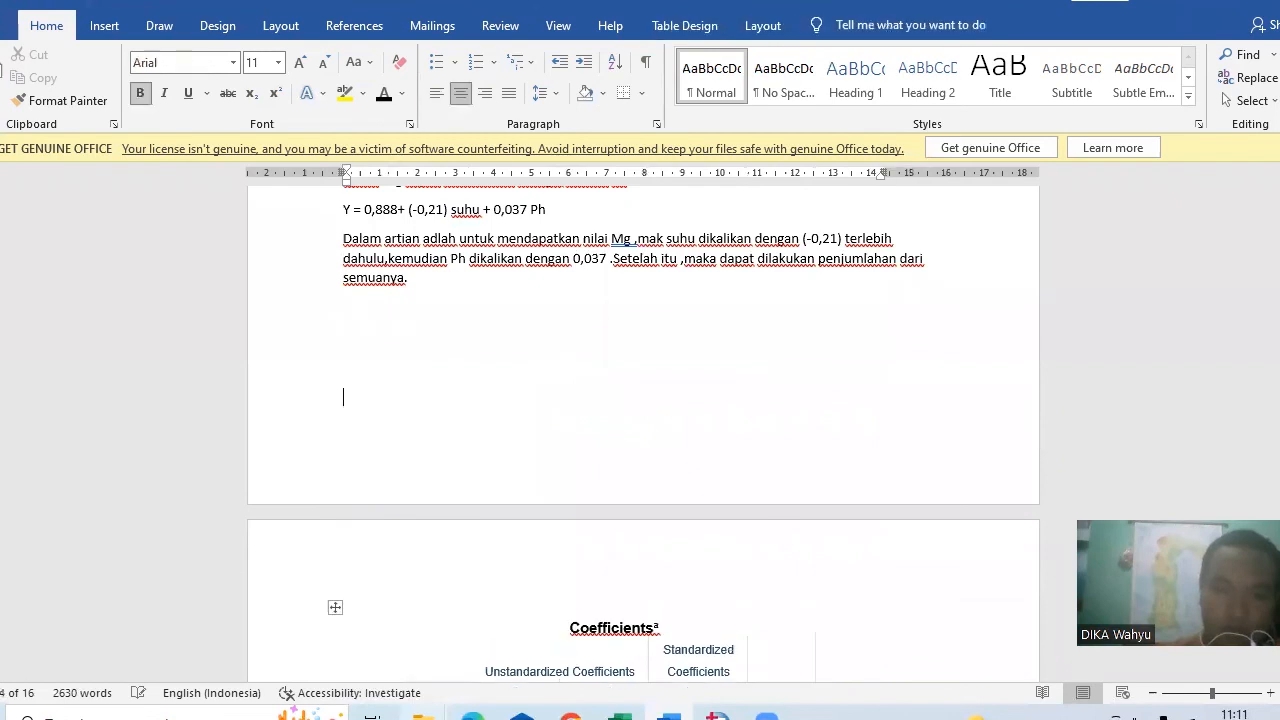
{"action": "key", "text": "Down"}
{"action": "key", "text": "Down"}
{"action": "key", "text": "Down"}
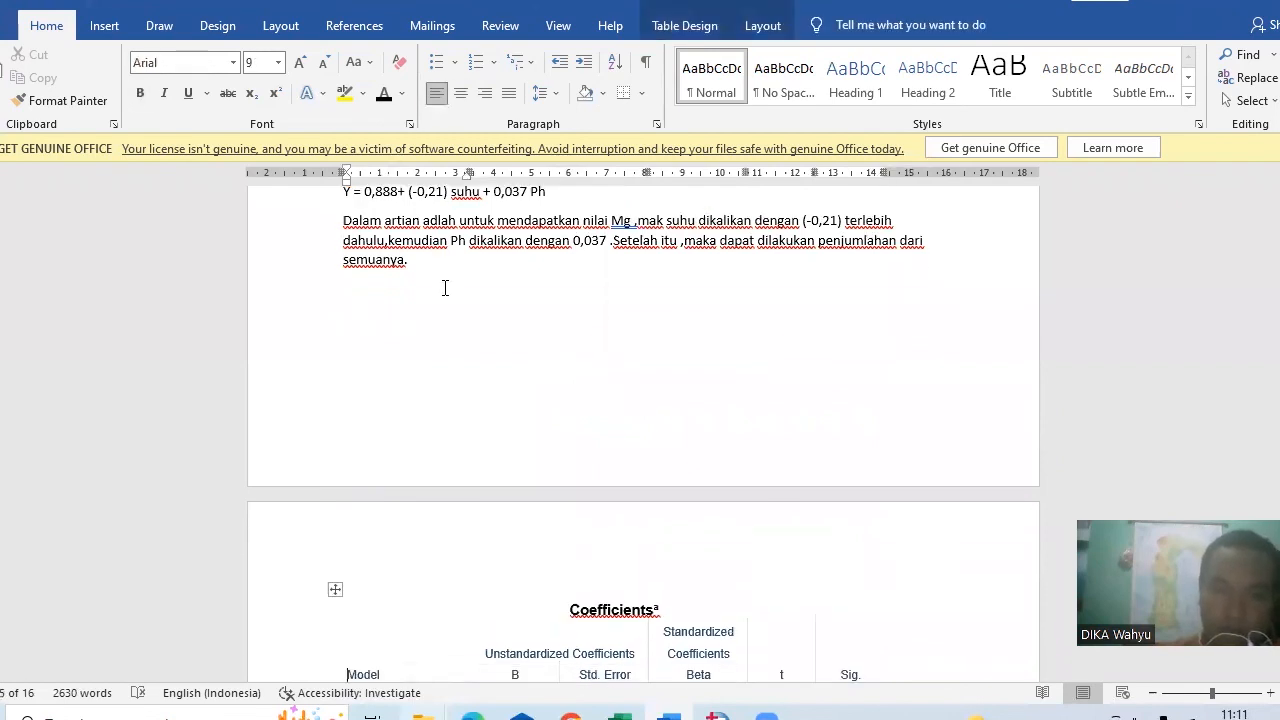
- Insert blank lines after the Cl equation's explanation at the end of the section so the PENUTUP heading starts on a new page
{"action": "key", "text": "ctrl+End"}
{"action": "key", "text": "Page_Up"}
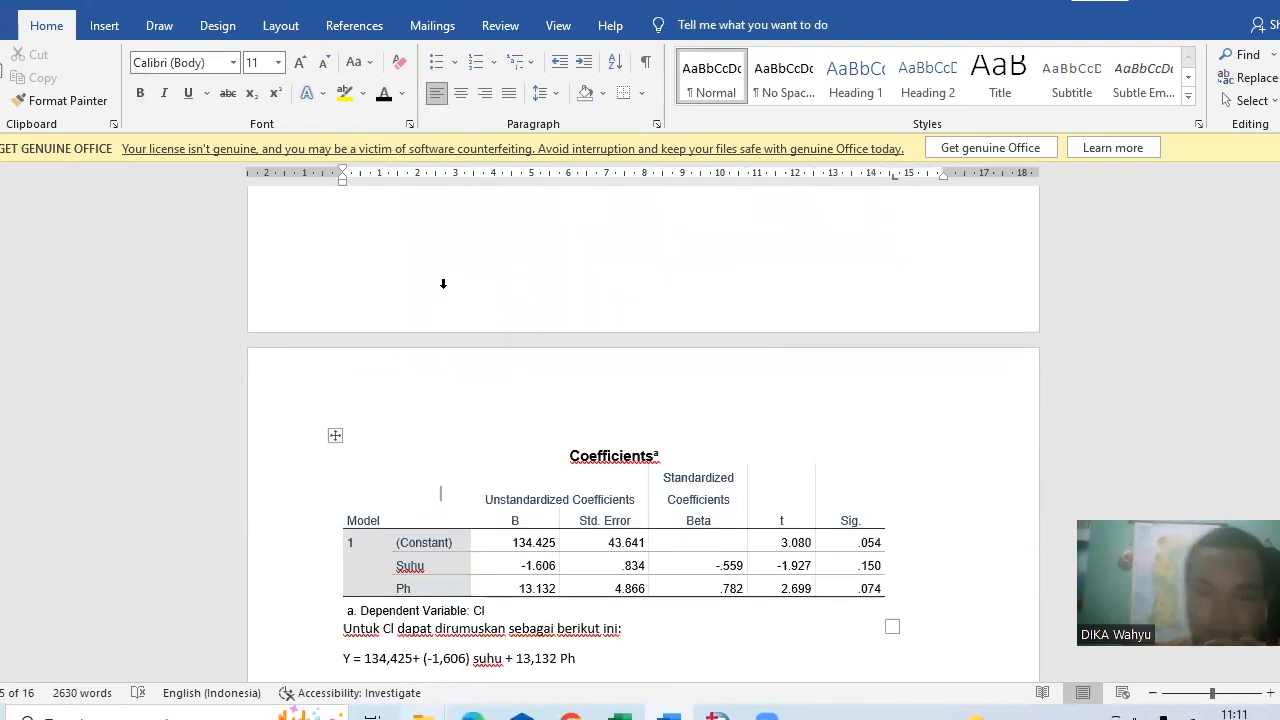
{"action": "key", "text": "ctrl+End"}
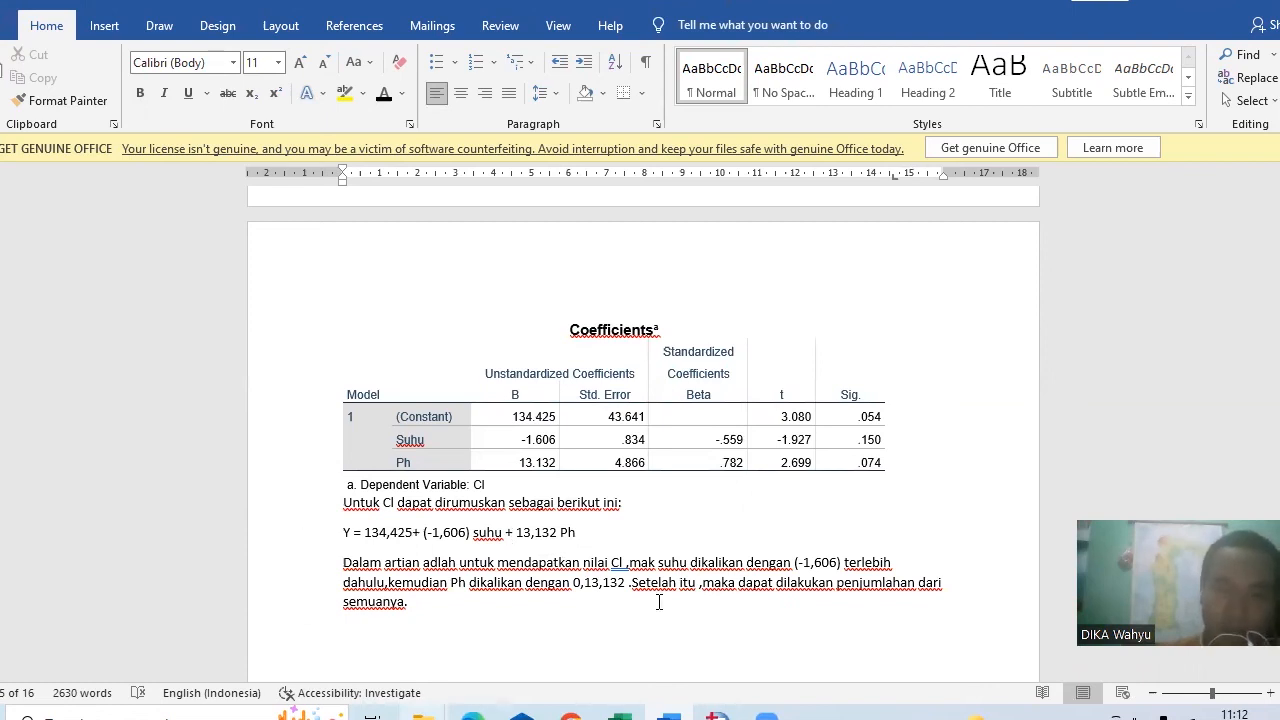
{"action": "key", "text": "Return"}
{"action": "key", "text": "Return"}
{"action": "key", "text": "Return"}
{"action": "key", "text": "Return"}
{"action": "key", "text": "Return"}
{"action": "key", "text": "Return"}
{"action": "key", "text": "Return"}
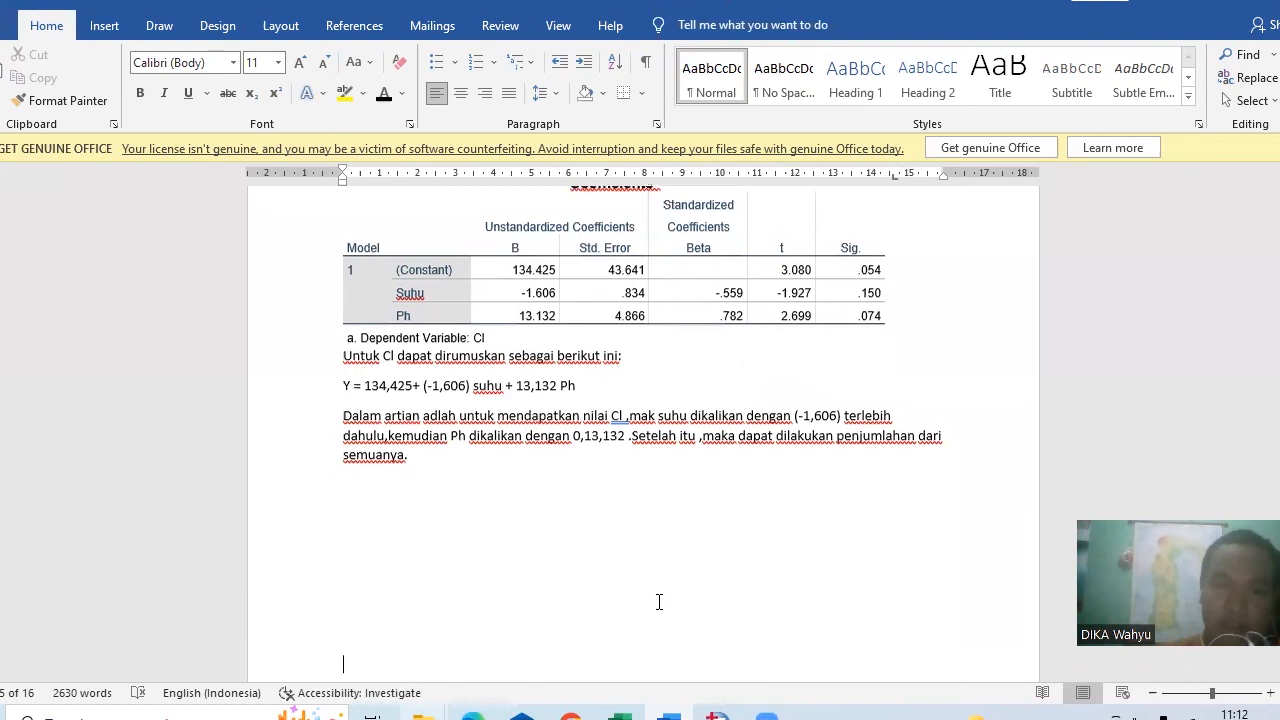
{"action": "key", "text": "Return"}
{"action": "key", "text": "Return"}
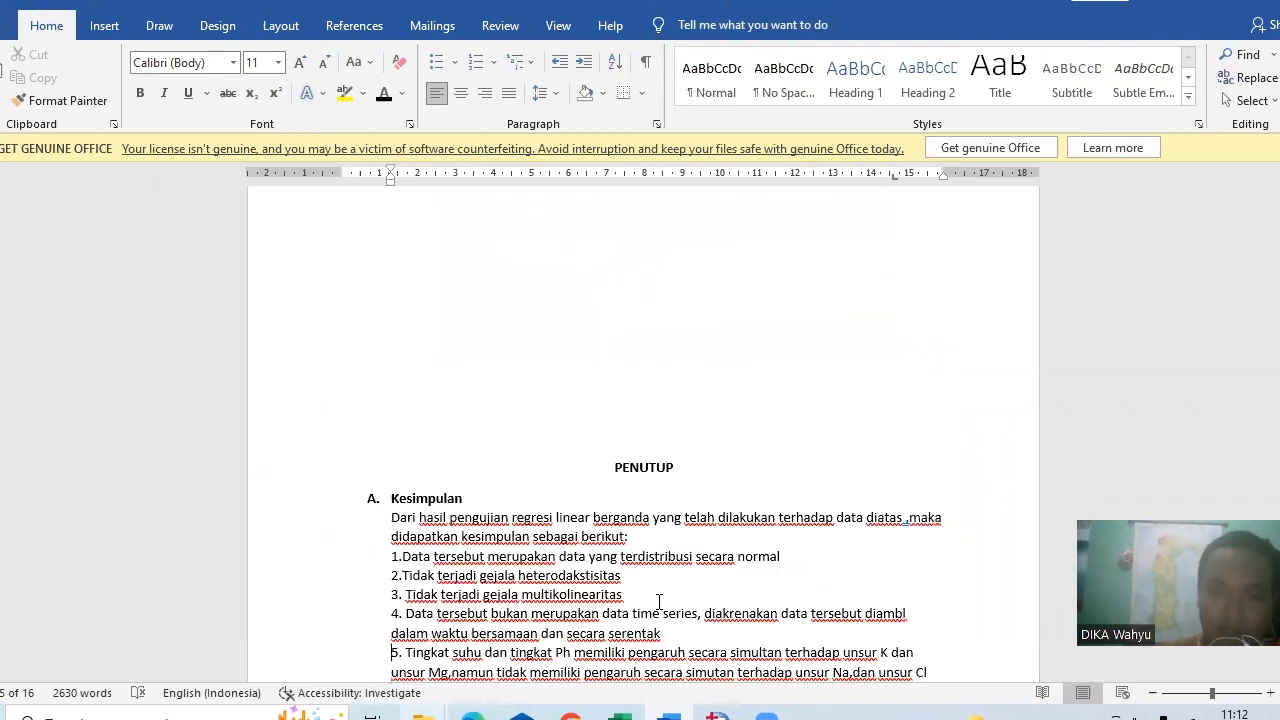
{"action": "key", "text": "Down"}
{"action": "key", "text": "Down"}
{"action": "key", "text": "Down"}
{"action": "key", "text": "Down"}
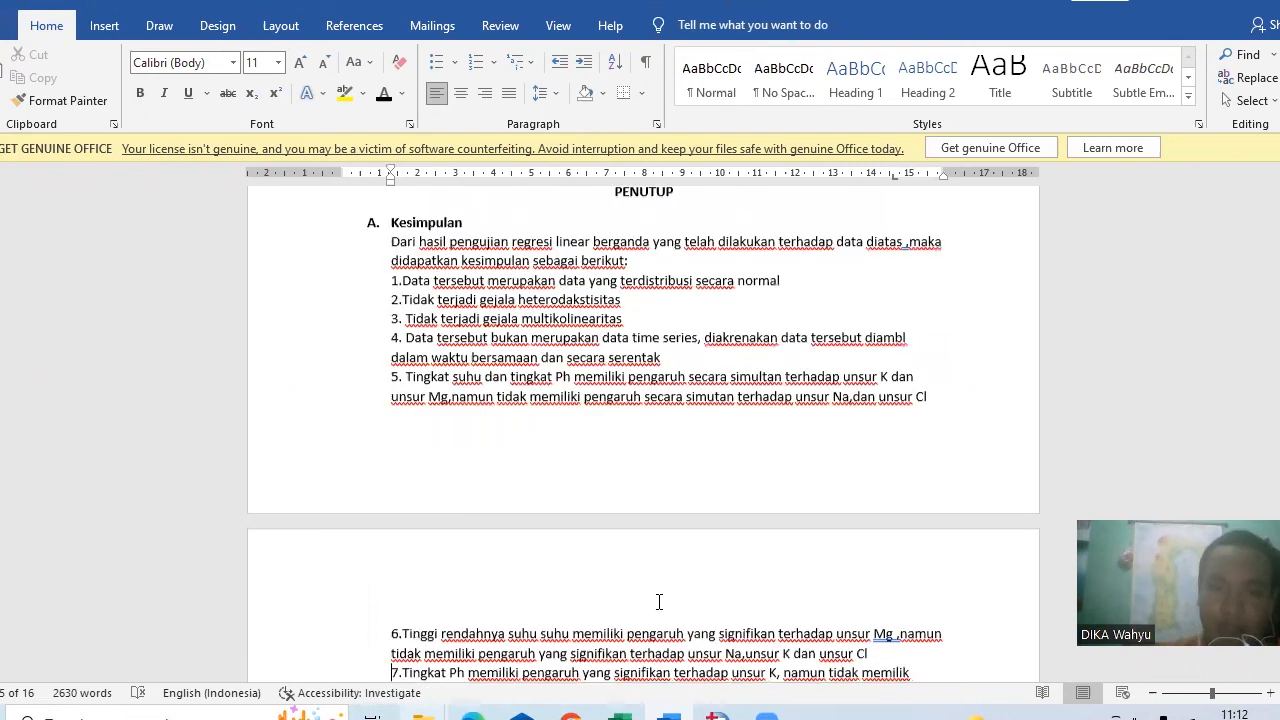
{"action": "key", "text": "ctrl+z"}
{"action": "key", "text": "ctrl+z"}
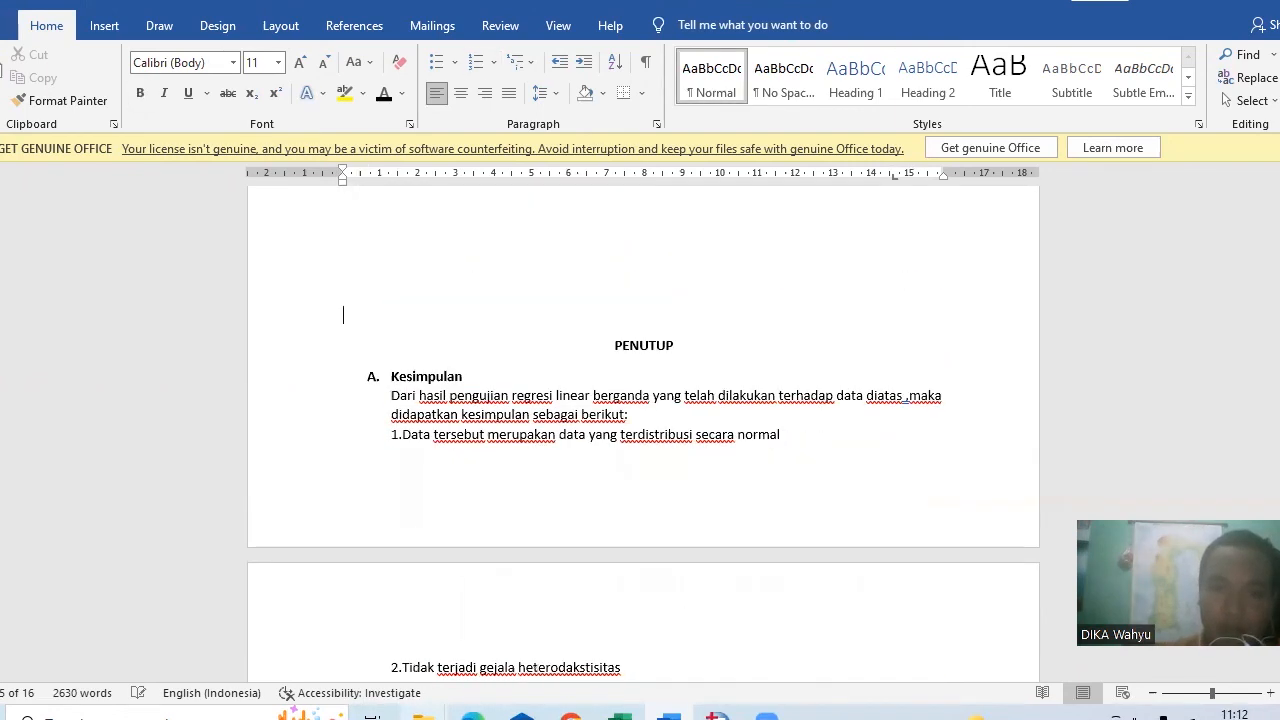
{"action": "key", "text": "Return"}
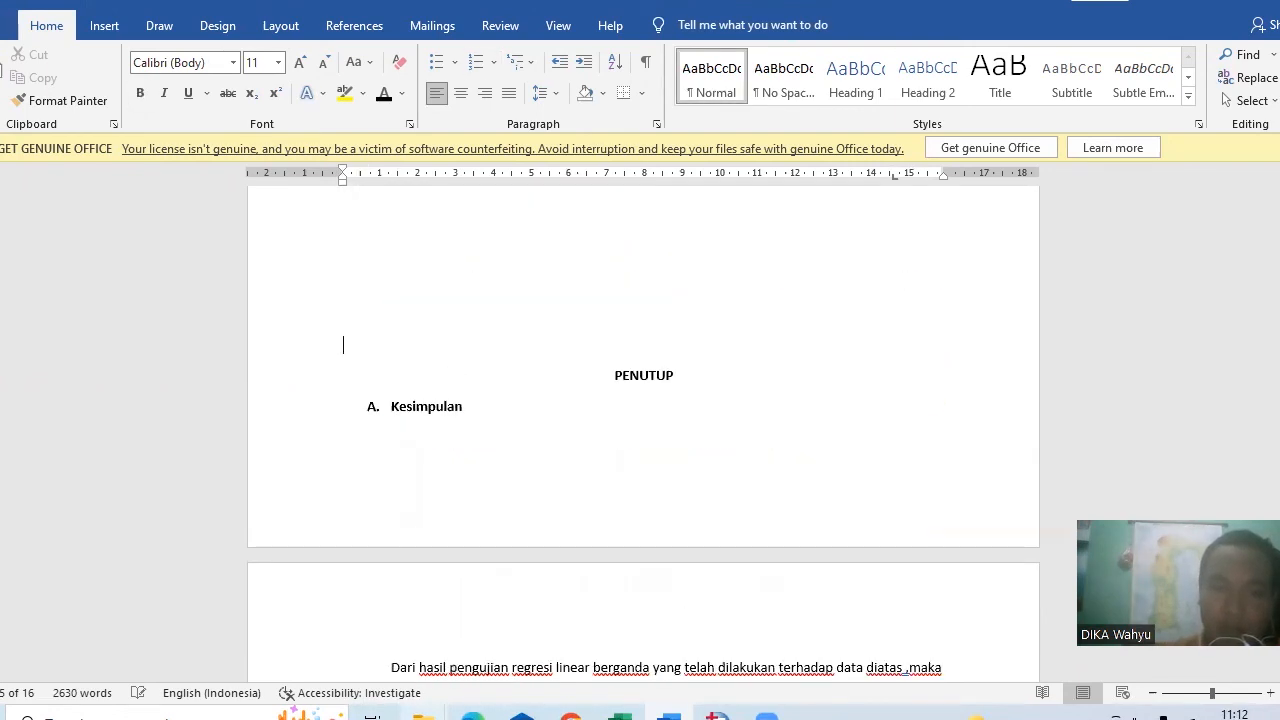
{"action": "key", "text": "Return"}
{"action": "key", "text": "Return"}
{"action": "key", "text": "Return"}
{"action": "key", "text": "Return"}
{"action": "key", "text": "Down"}
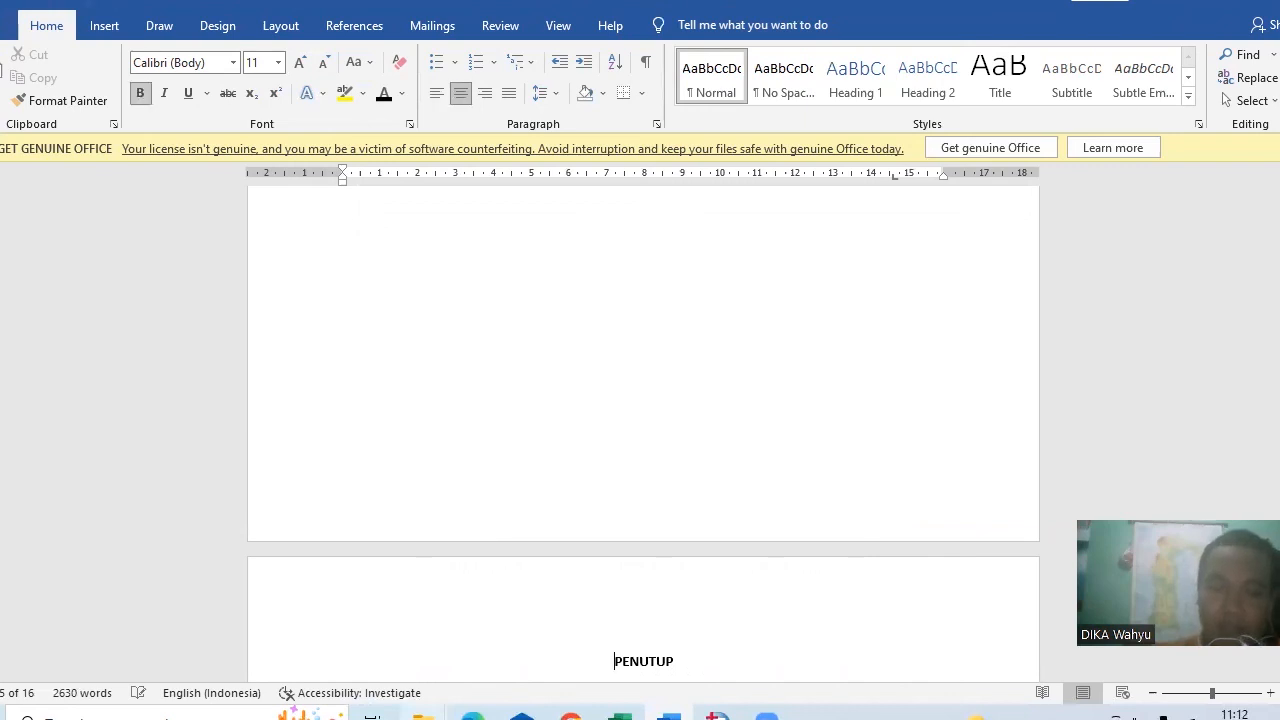
- Read through the numbered conclusions under Kesimpulan in the PENUTUP section
{"action": "scroll", "coordinate": [537, 438], "scroll_direction": "down", "scroll_amount": 5}
{"action": "left_click", "coordinate": [537, 438]}
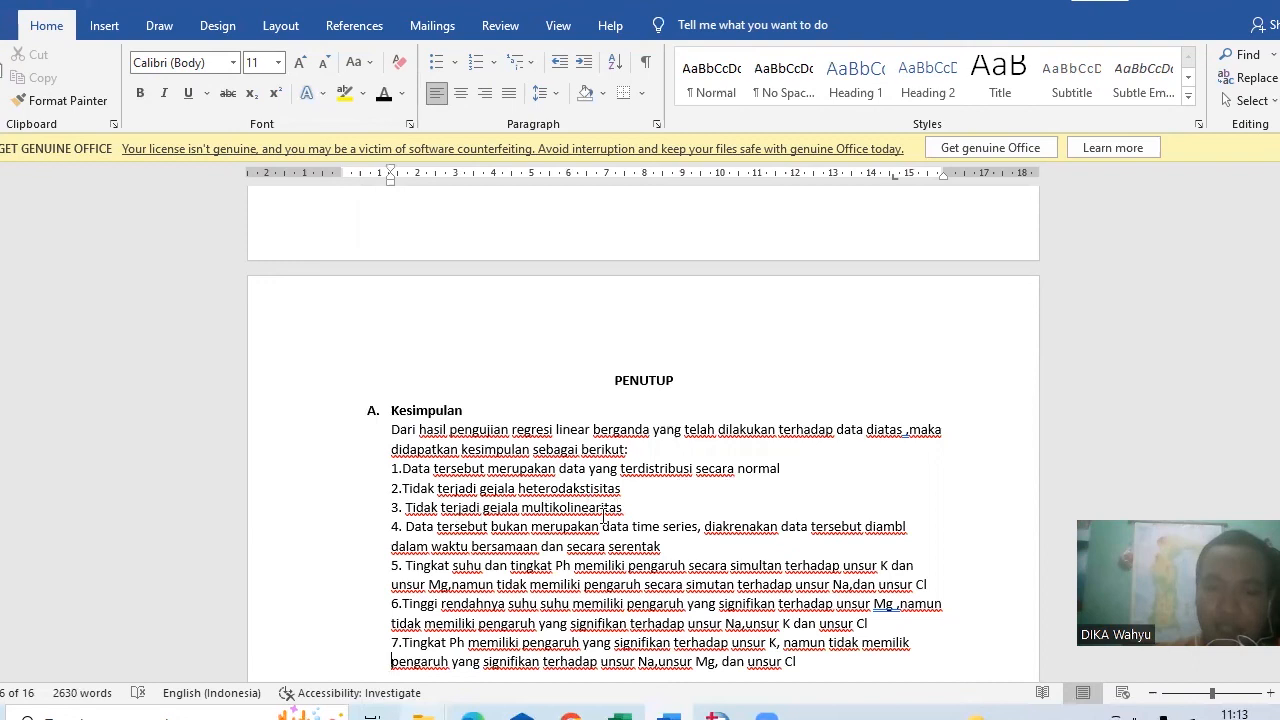
{"action": "left_click", "coordinate": [638, 512]}
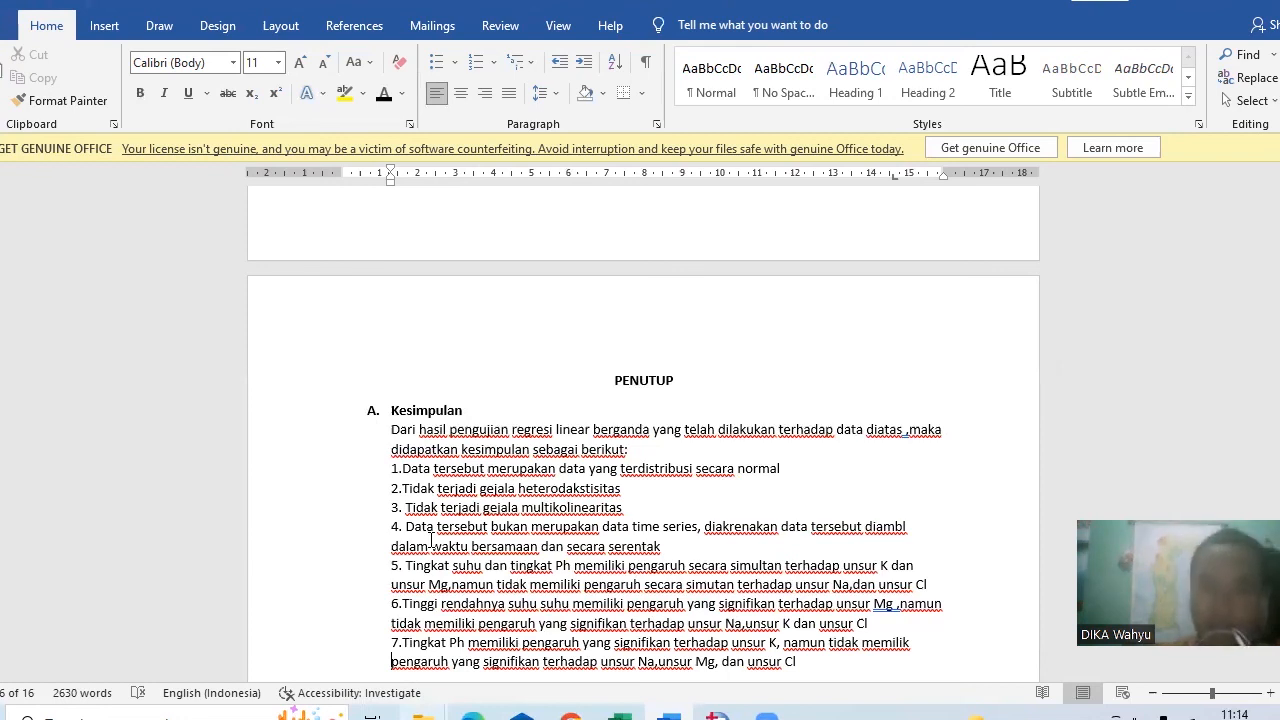
{"action": "key", "text": "Down"}
{"action": "key", "text": "Down"}
{"action": "key", "text": "Down"}
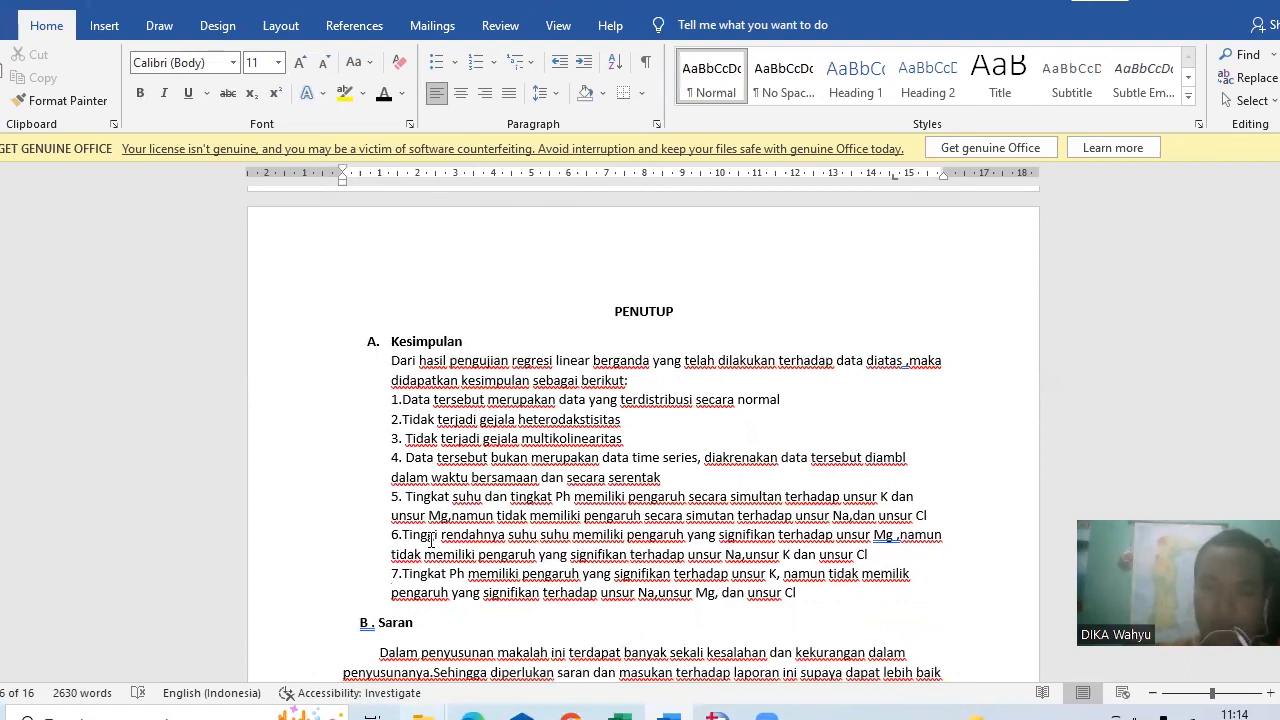
- Read the Saran paragraph and place the cursor at its end, after "geostastistik."
{"action": "key", "text": "Down"}
{"action": "key", "text": "Down"}
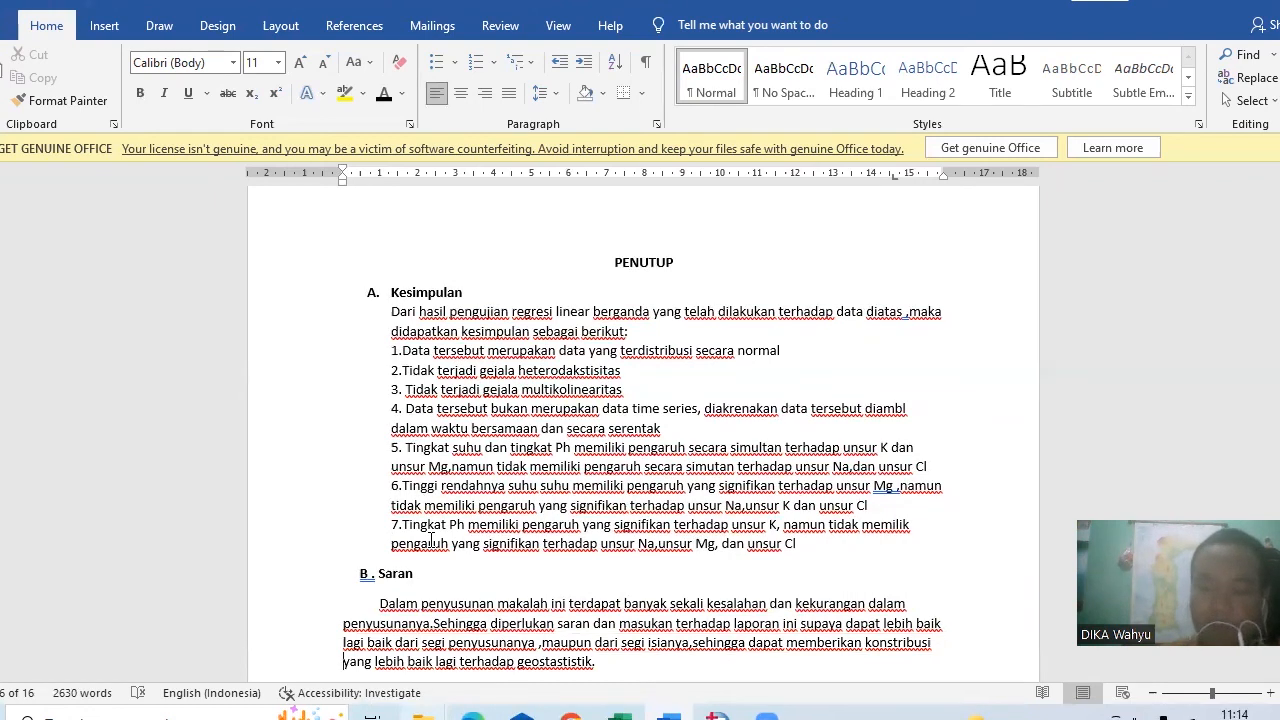
{"action": "key", "text": "Right"}
{"action": "key", "text": "Right"}
{"action": "key", "text": "Right"}
{"action": "key", "text": "Right"}
{"action": "key", "text": "Right"}
{"action": "key", "text": "Right"}
{"action": "key", "text": "Right"}
{"action": "key", "text": "Right"}
{"action": "key", "text": "Right"}
{"action": "key", "text": "Right"}
{"action": "key", "text": "Right"}
{"action": "key", "text": "Right"}
{"action": "key", "text": "Right"}
{"action": "key", "text": "Right"}
{"action": "key", "text": "Right"}
{"action": "key", "text": "Right"}
{"action": "key", "text": "Right"}
{"action": "key", "text": "Right"}
{"action": "key", "text": "Right"}
{"action": "key", "text": "Right"}
{"action": "key", "text": "Right"}
{"action": "key", "text": "Right"}
{"action": "key", "text": "Right"}
{"action": "key", "text": "Right"}
{"action": "key", "text": "Right"}
{"action": "key", "text": "Right"}
{"action": "key", "text": "Right"}
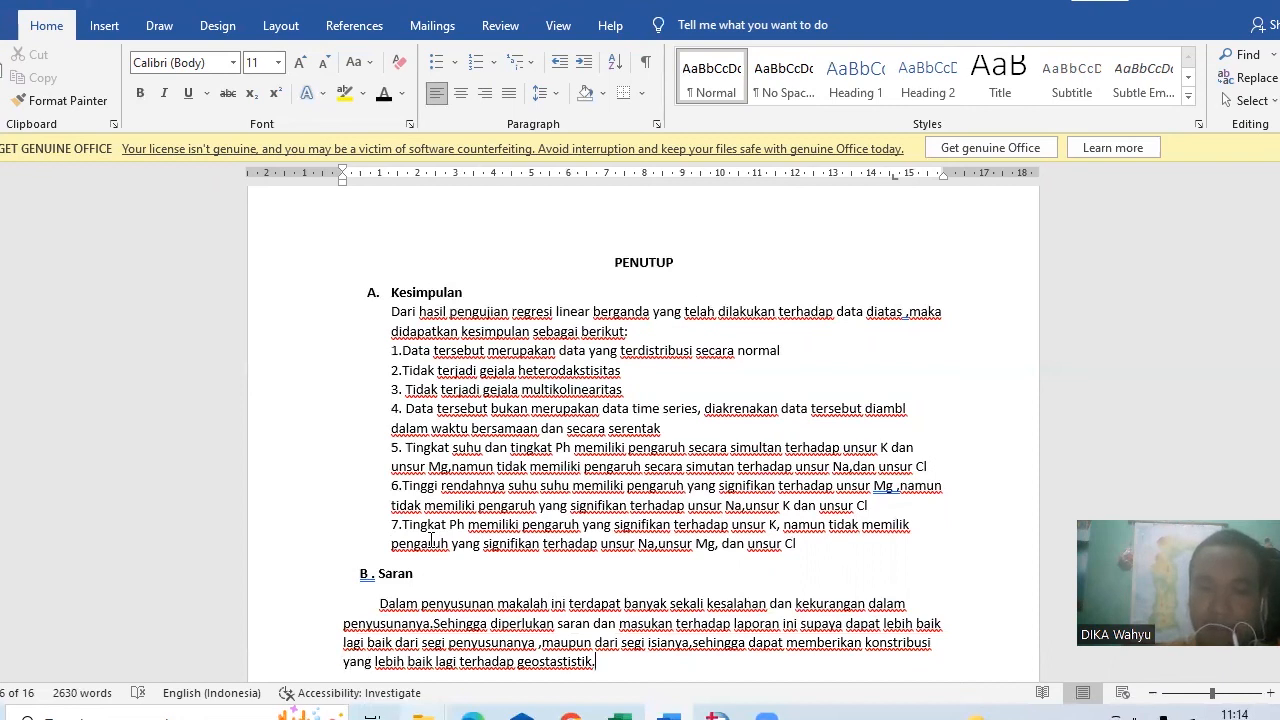